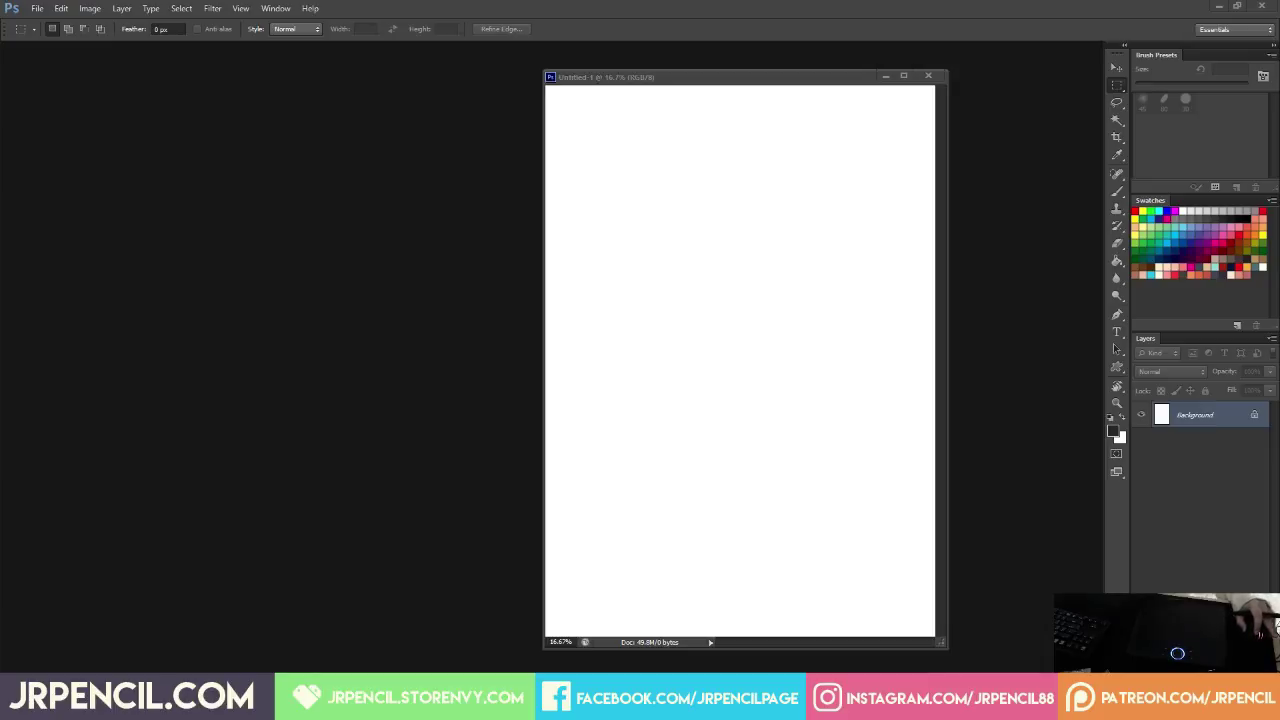
Open the two Guzma reference images and recrop the dialogue screenshot, trimming its left side and extending the canvas to the right.
{"action": "left_click_drag", "start_coordinate": [0, 290], "coordinate": [120, 290]}
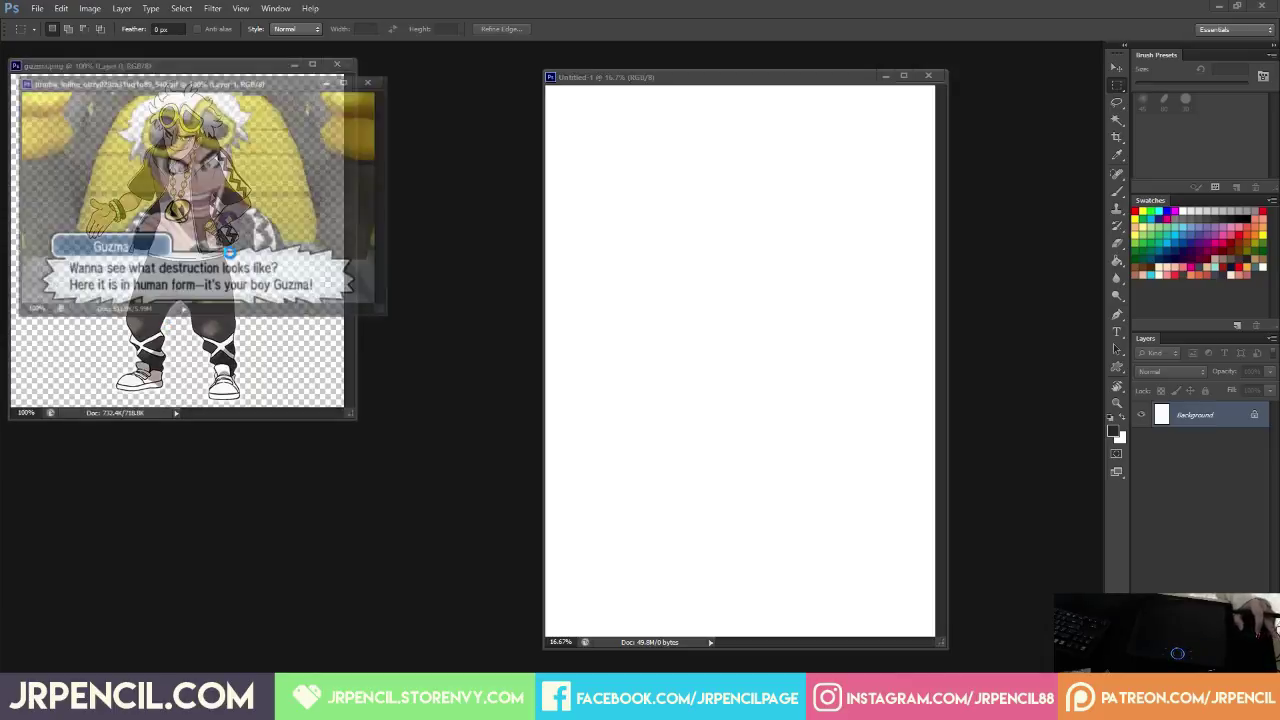
{"action": "left_click_drag", "start_coordinate": [391, 316], "coordinate": [530, 489]}
{"action": "key", "text": "c"}
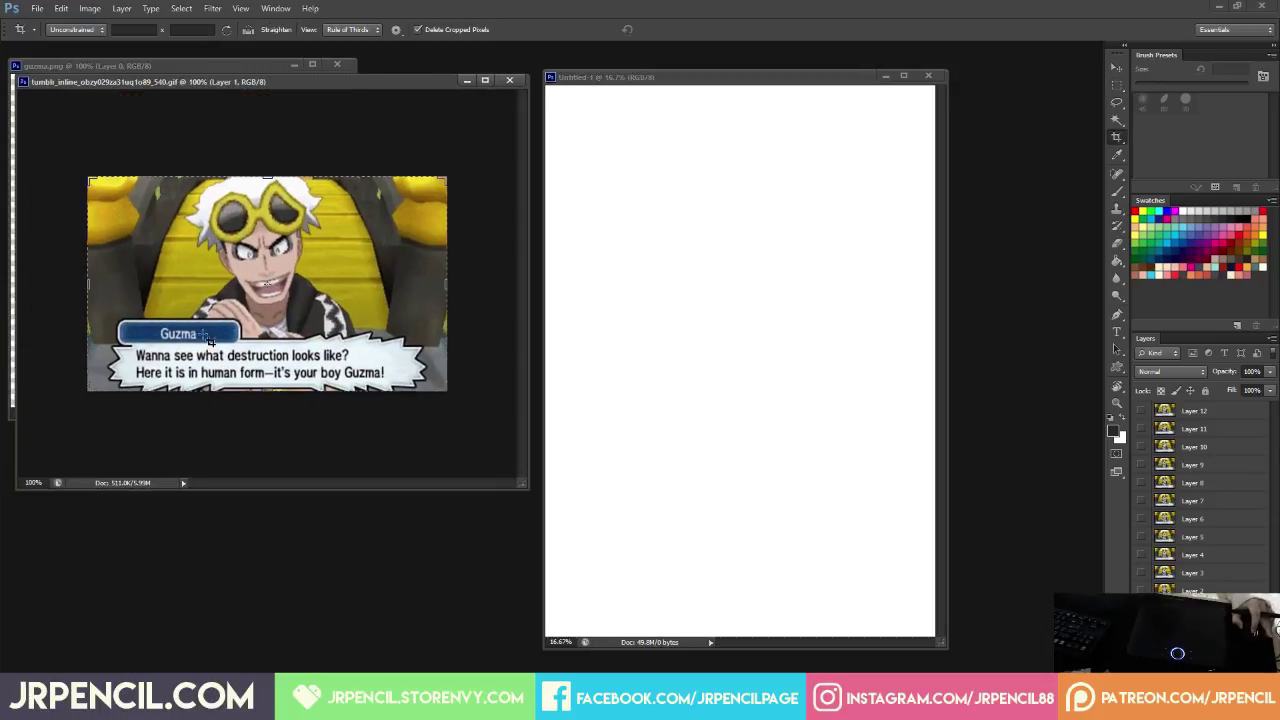
{"action": "left_click_drag", "start_coordinate": [88, 285], "coordinate": [138, 281]}
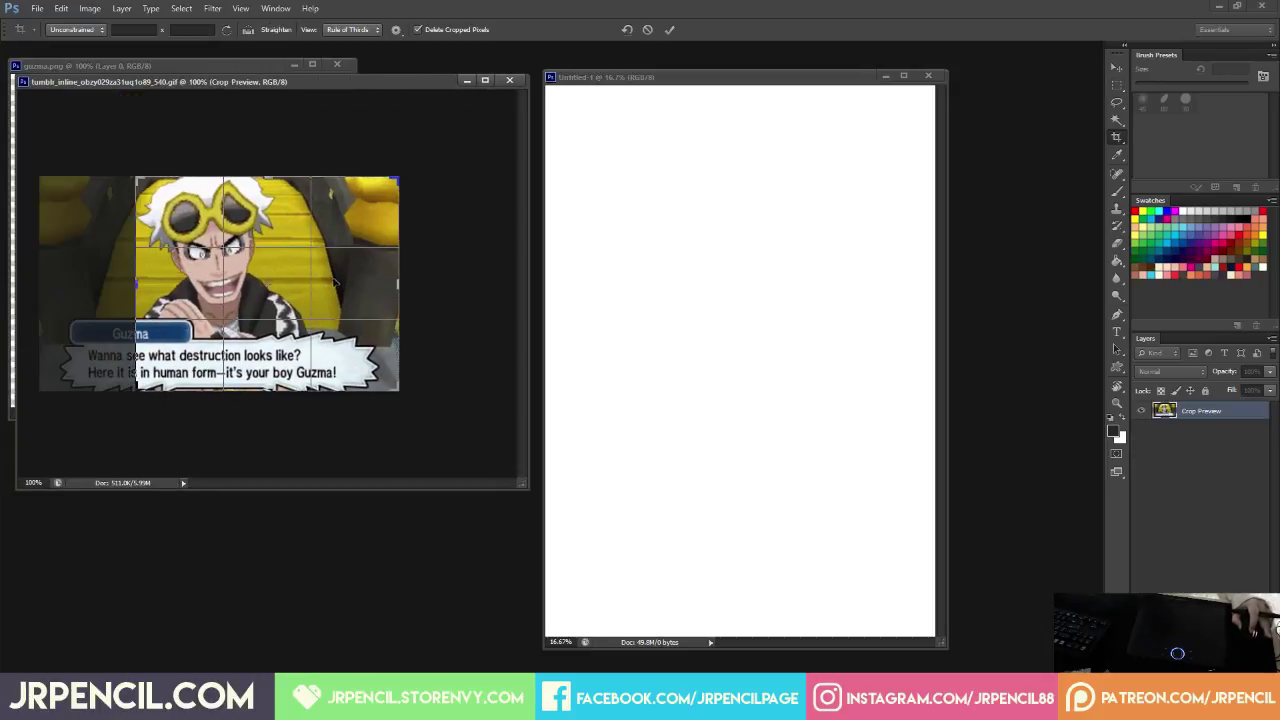
{"action": "left_click_drag", "start_coordinate": [401, 286], "coordinate": [448, 294]}
{"action": "key", "text": "Return"}
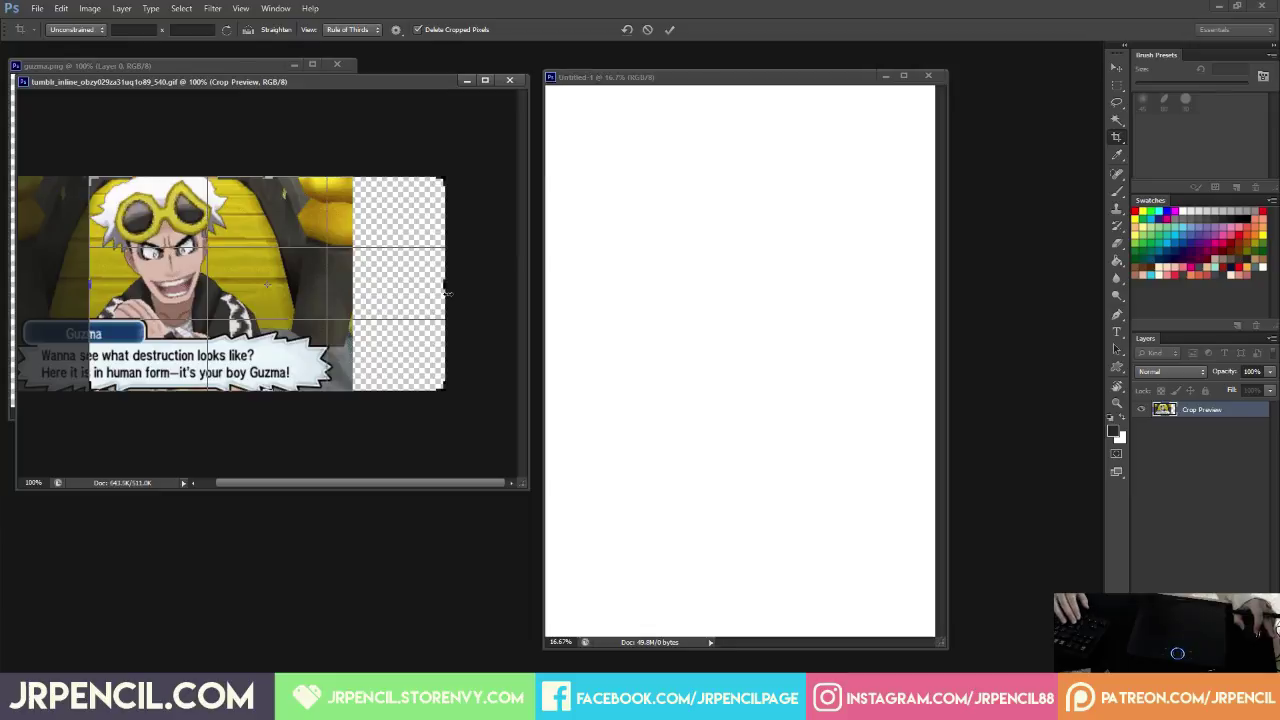
Cancel the crop on guzma.png and move its full-body figure into the dialogue screenshot document.
{"action": "left_click", "coordinate": [208, 70]}
{"action": "left_click", "coordinate": [213, 196]}
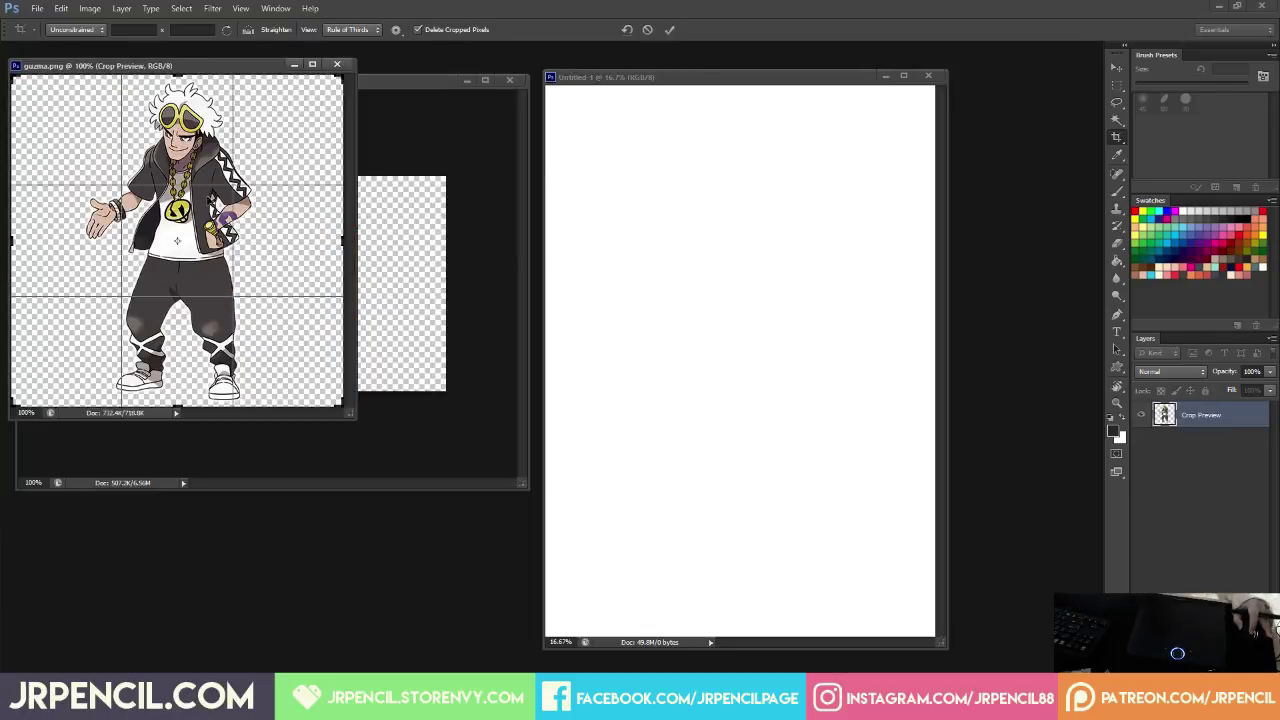
{"action": "key", "text": "Escape"}
{"action": "key", "text": "v"}
{"action": "left_click_drag", "start_coordinate": [214, 198], "coordinate": [390, 270]}
Scale the pasted full-body figure to about 68% and place it beside the portrait so that it fits the image height.
{"action": "key", "text": "ctrl+t"}
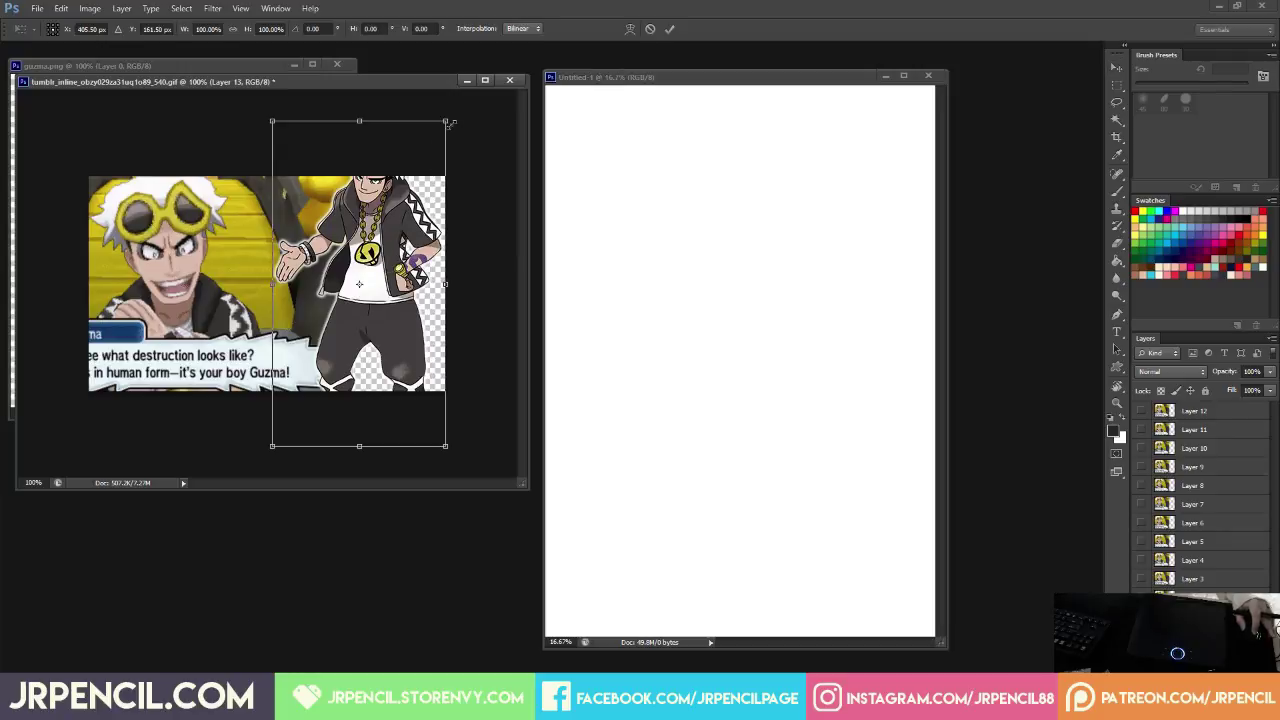
{"action": "left_click_drag", "start_coordinate": [448, 123], "coordinate": [404, 205]}
{"action": "left_click_drag", "start_coordinate": [373, 298], "coordinate": [387, 252]}
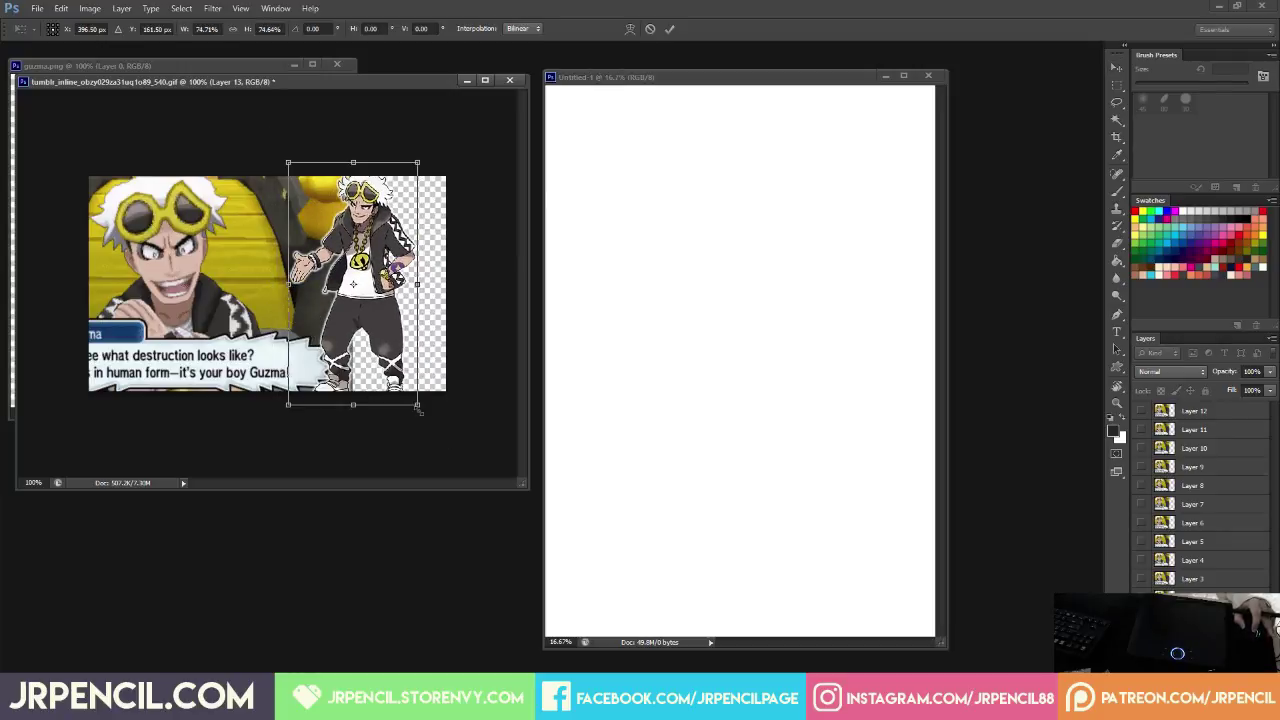
{"action": "left_click_drag", "start_coordinate": [417, 405], "coordinate": [415, 360]}
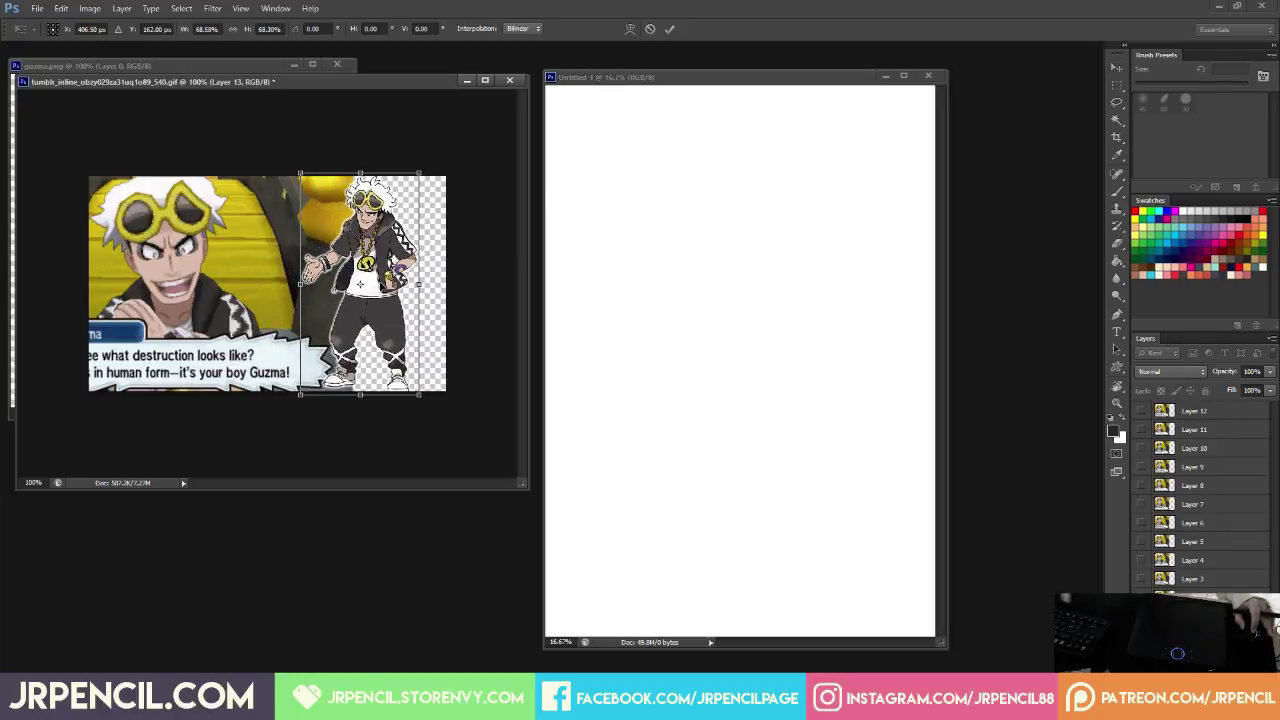
{"action": "key", "text": "Return"}
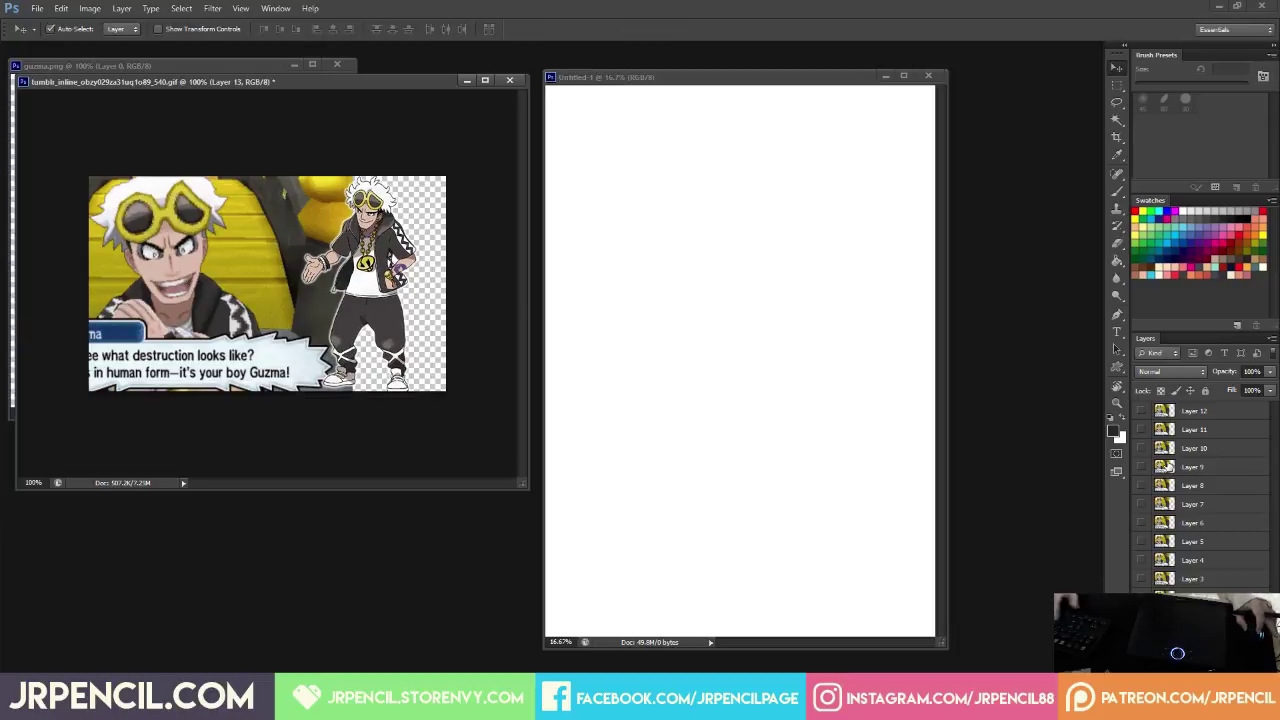
Merge all the animation frame layers and the pasted figure into a single layer.
{"action": "left_click", "coordinate": [1180, 616]}
{"action": "left_click", "coordinate": [1163, 414], "text": "shift"}
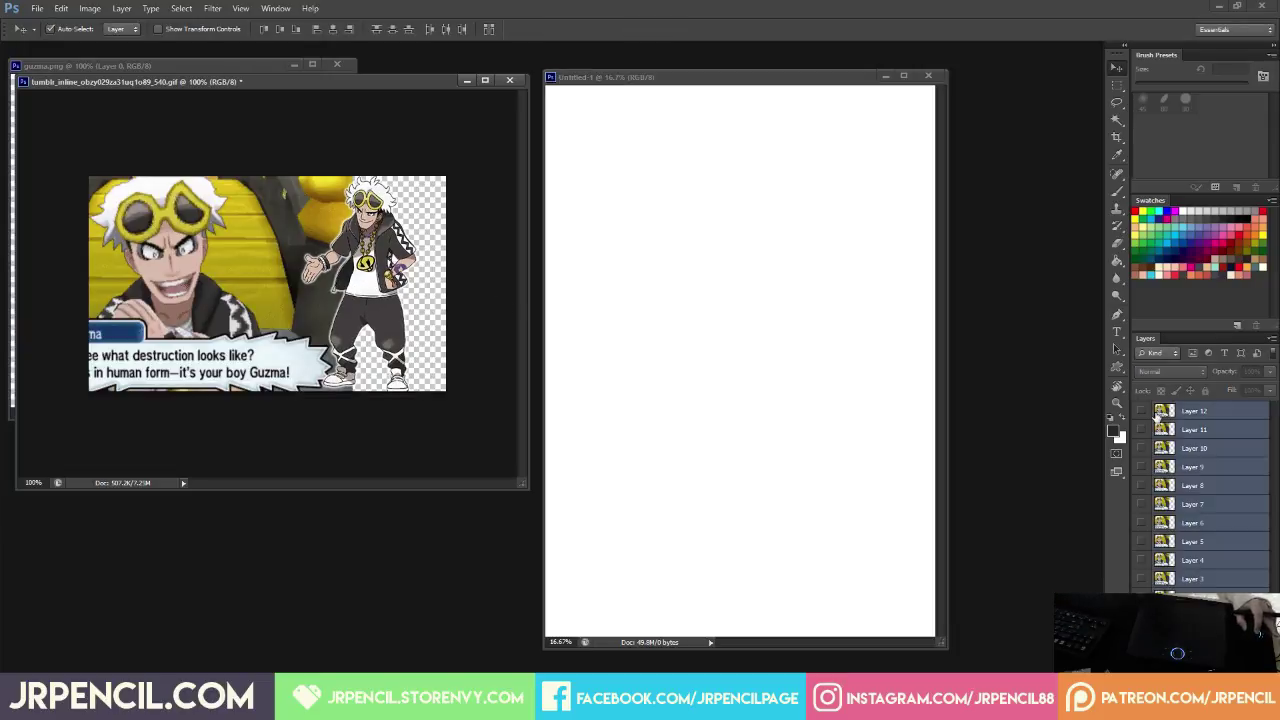
{"action": "key", "text": "ctrl+e"}
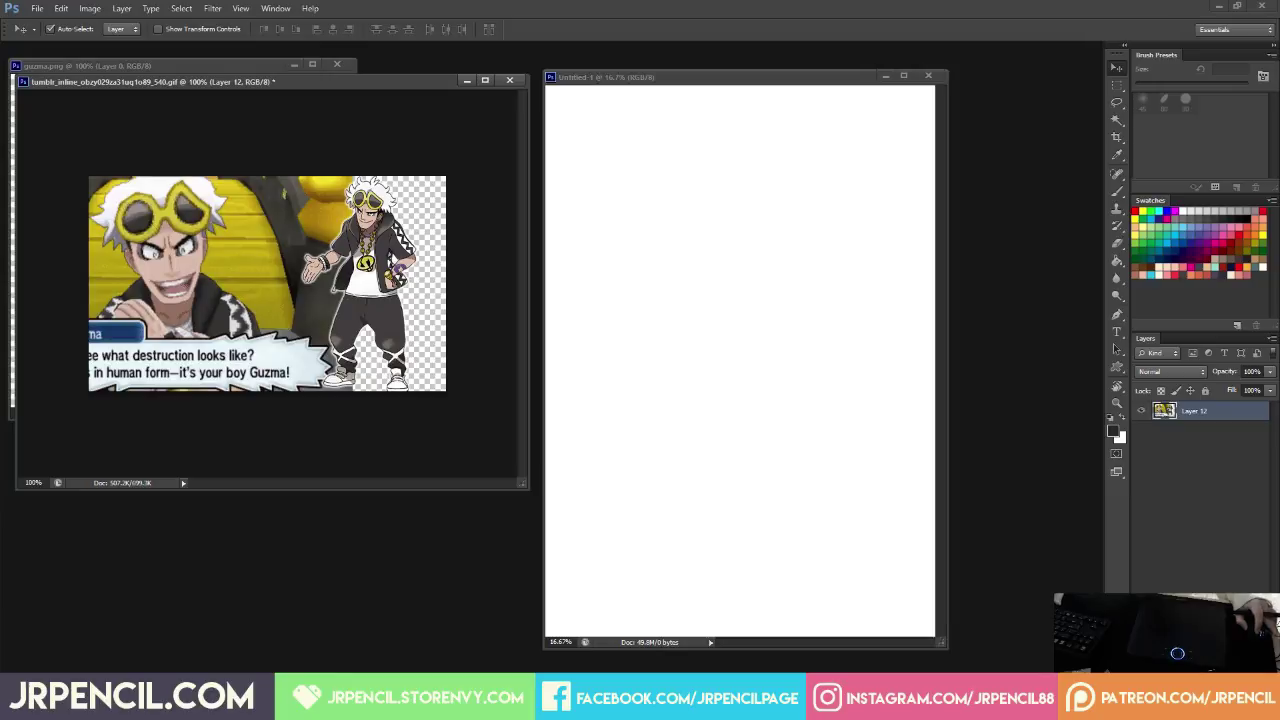
Add a new layer beneath the merged reference, fill it with black, and merge the two layers.
{"action": "left_click", "coordinate": [1169, 416]}
{"action": "left_click_drag", "start_coordinate": [1169, 422], "coordinate": [1141, 442]}
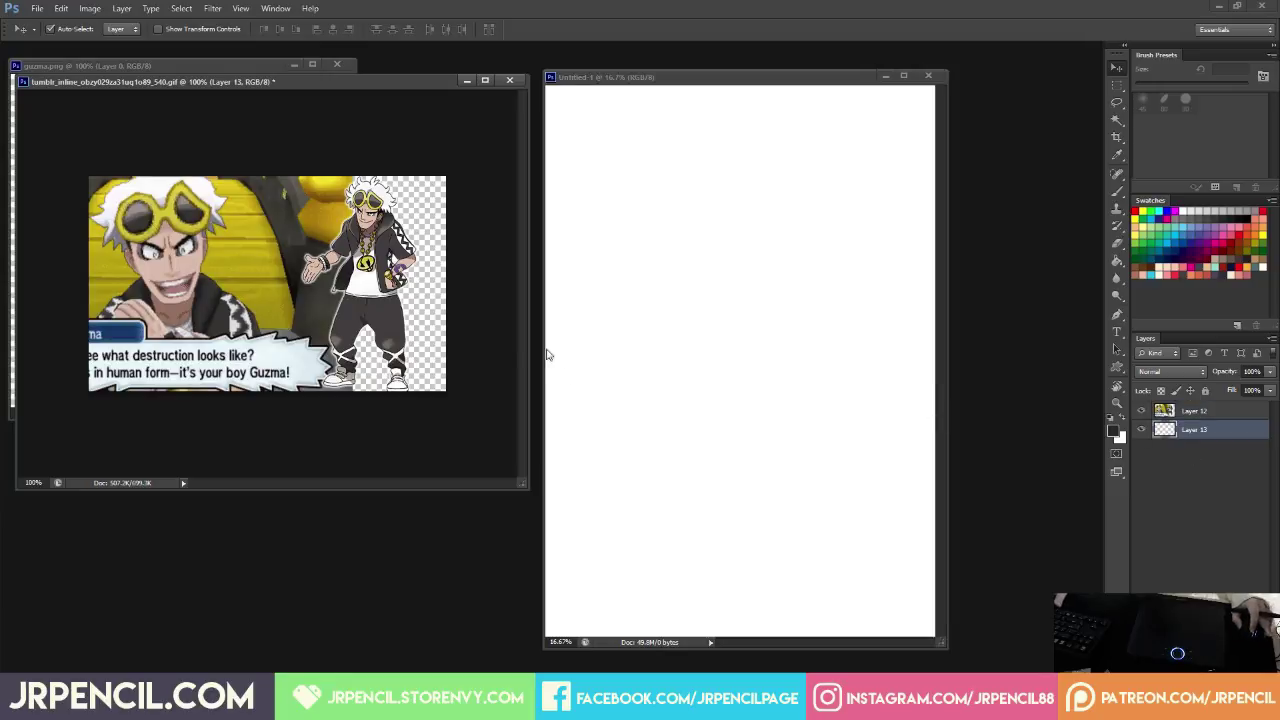
{"action": "key", "text": "g"}
{"action": "left_click", "coordinate": [442, 328]}
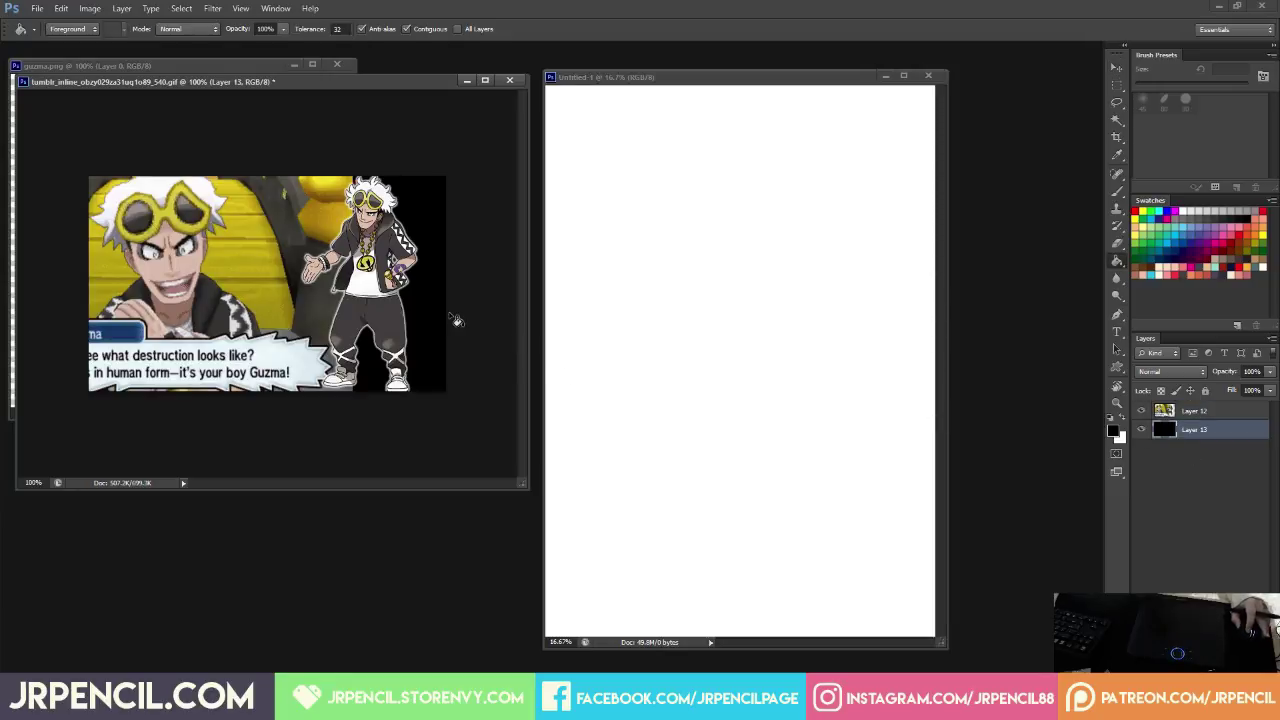
{"action": "left_click", "coordinate": [1223, 416], "text": "shift"}
{"action": "key", "text": "ctrl+e"}
Save a JPEG copy of the combined reference as info in the 405_guzma folder at maximum quality 12.
{"action": "key", "text": "ctrl+shift+s"}
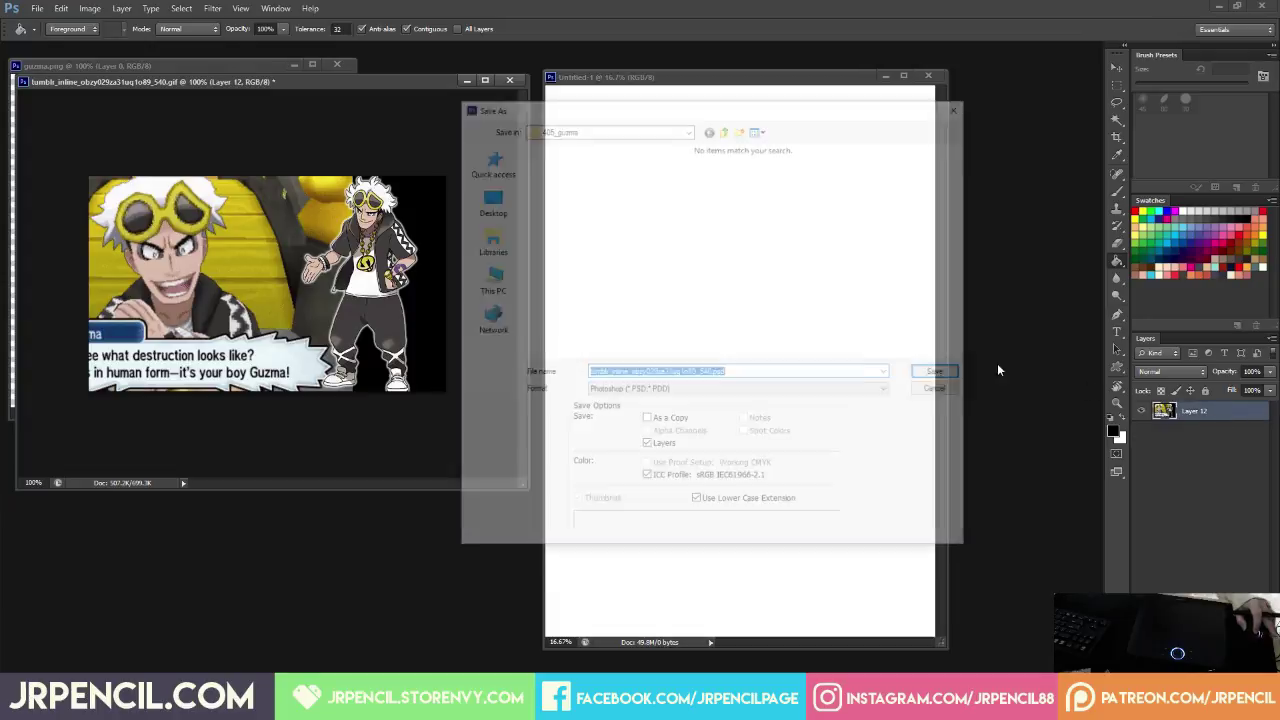
{"action": "left_click", "coordinate": [707, 392]}
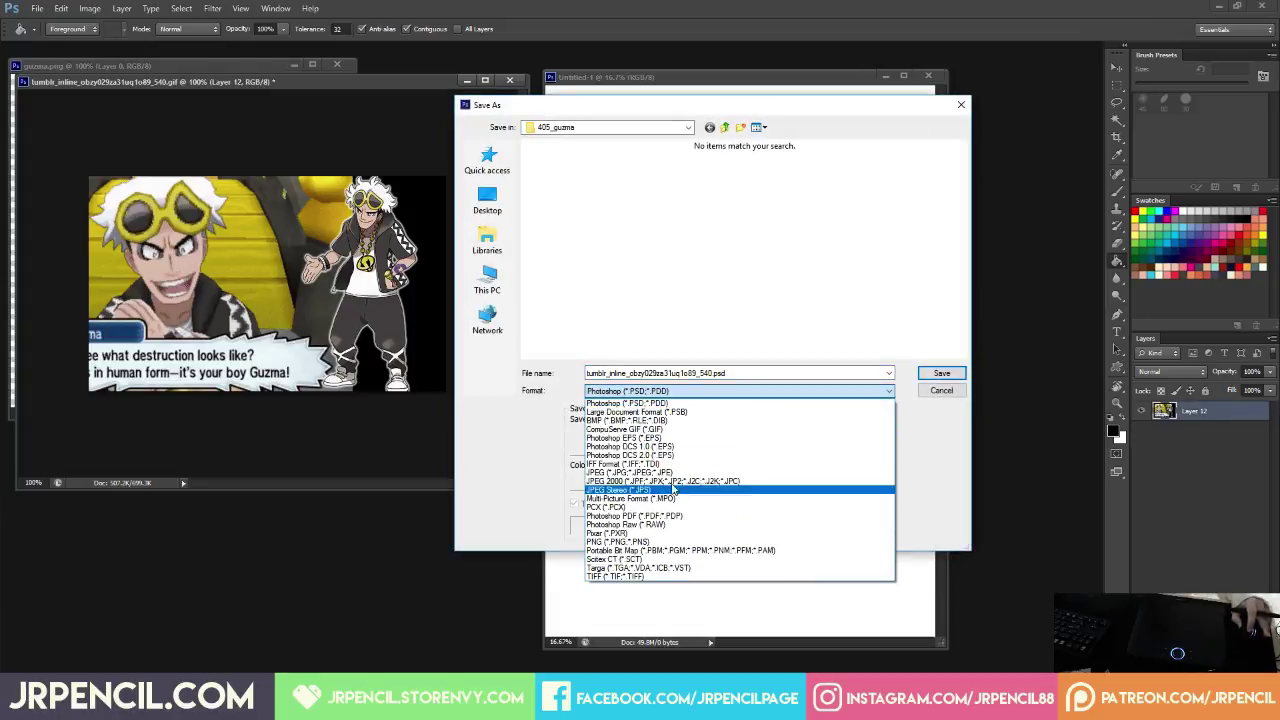
{"action": "left_click", "coordinate": [680, 492]}
{"action": "double_click", "coordinate": [650, 373]}
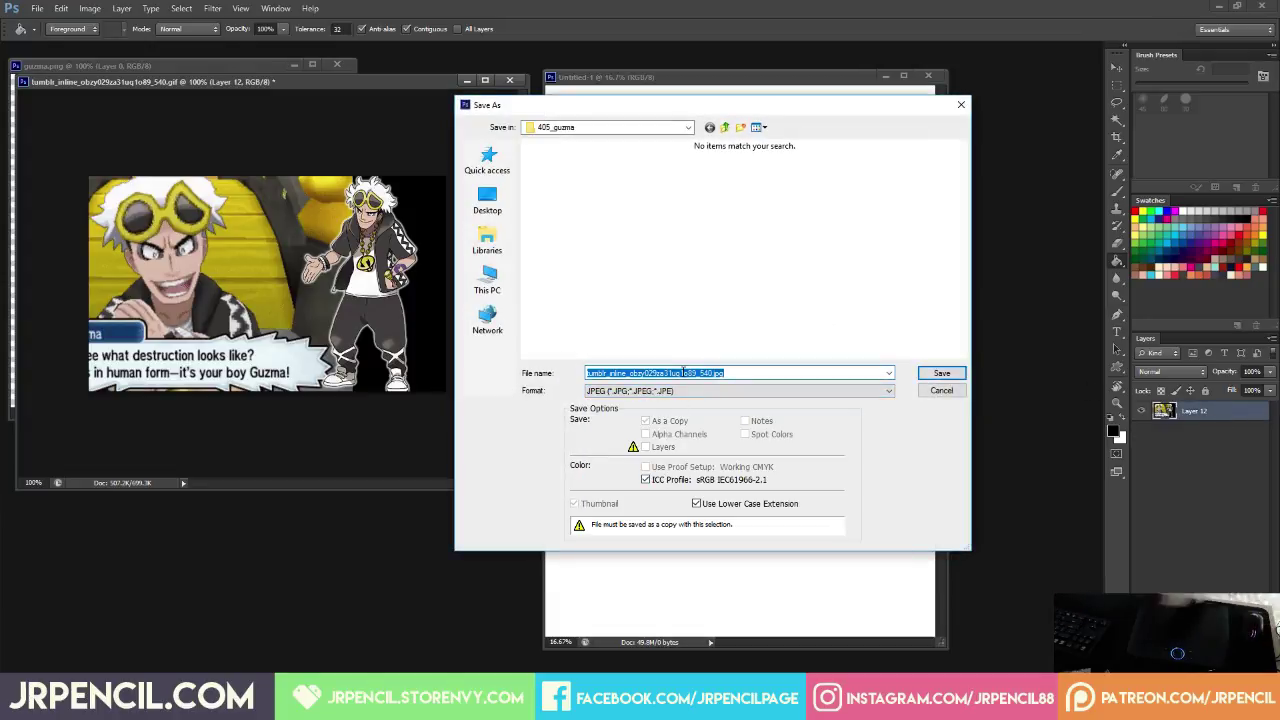
{"action": "type", "text": "info"}
{"action": "key", "text": "Return"}
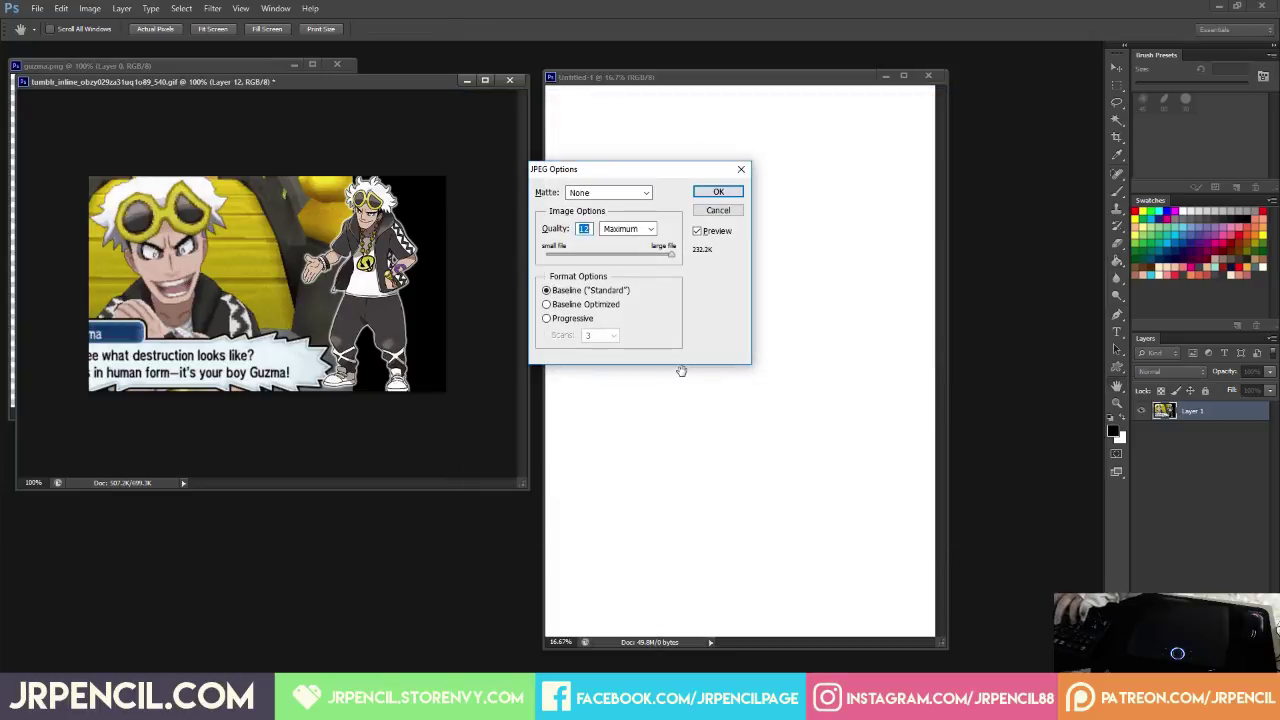
{"action": "key", "text": "Return"}
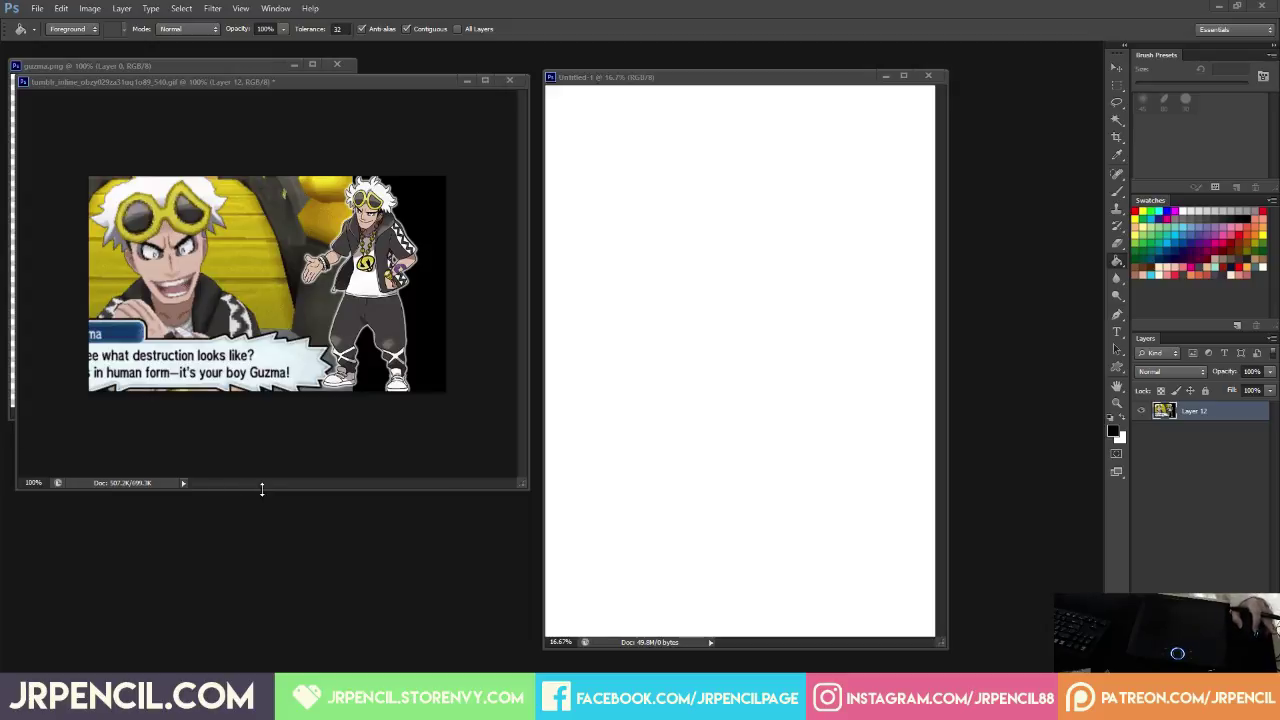
Set the High Definition Audio Device headphones as the default playback device in the Windows Sound settings.
{"action": "key", "text": "super"}
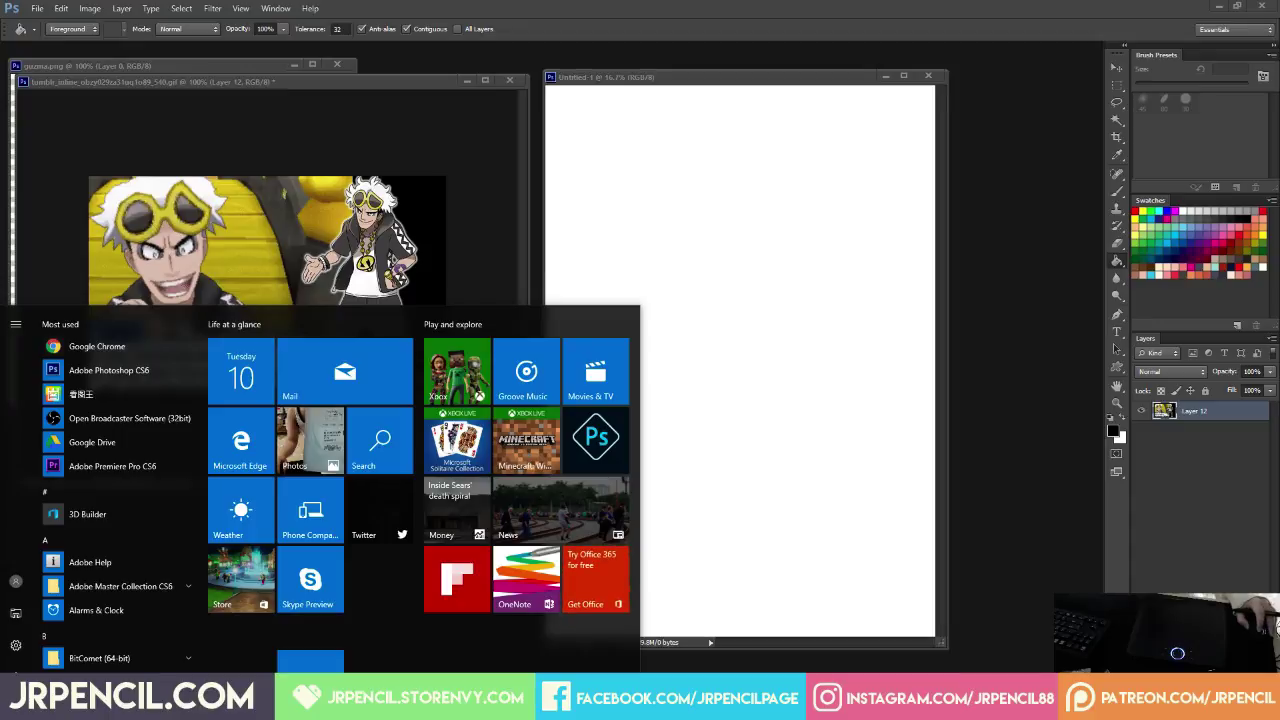
{"action": "key", "text": "super"}
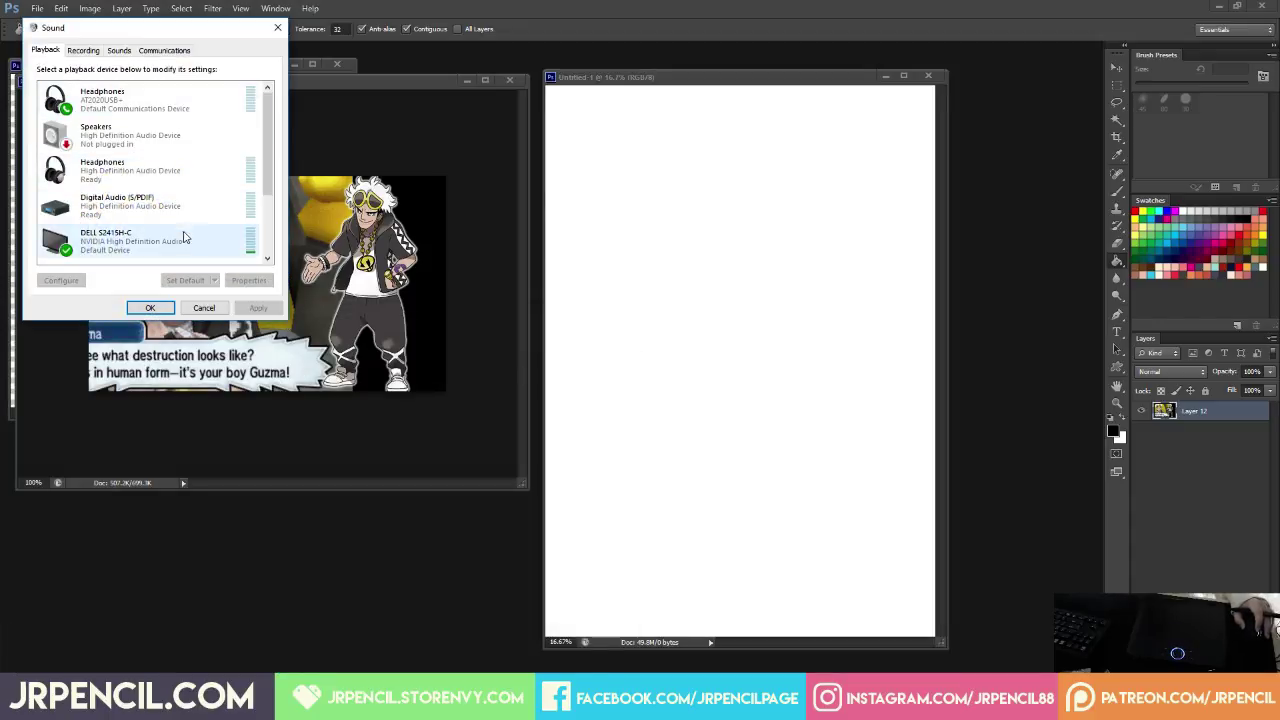
{"action": "right_click", "coordinate": [174, 185]}
{"action": "left_click", "coordinate": [232, 220]}
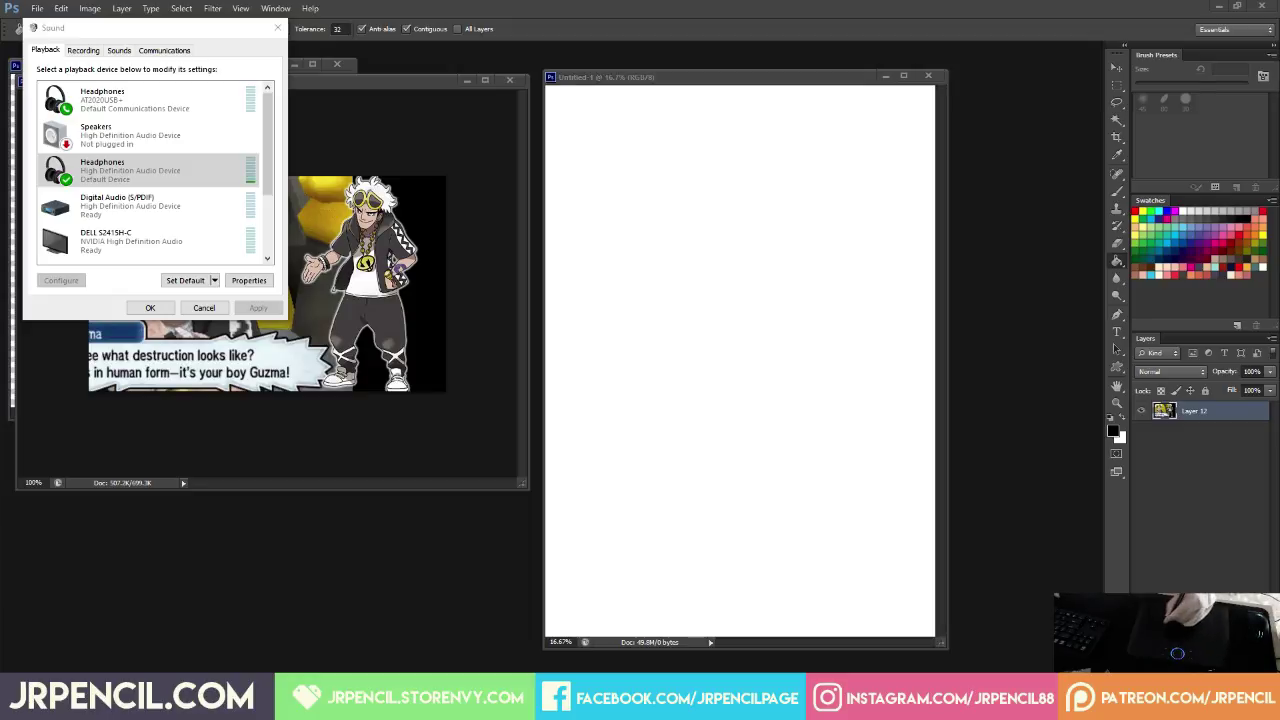
{"action": "left_click", "coordinate": [204, 305]}
Move the blank Untitled-1 canvas window slightly to the right and view it at 100%.
{"action": "left_click_drag", "start_coordinate": [694, 77], "coordinate": [718, 78]}
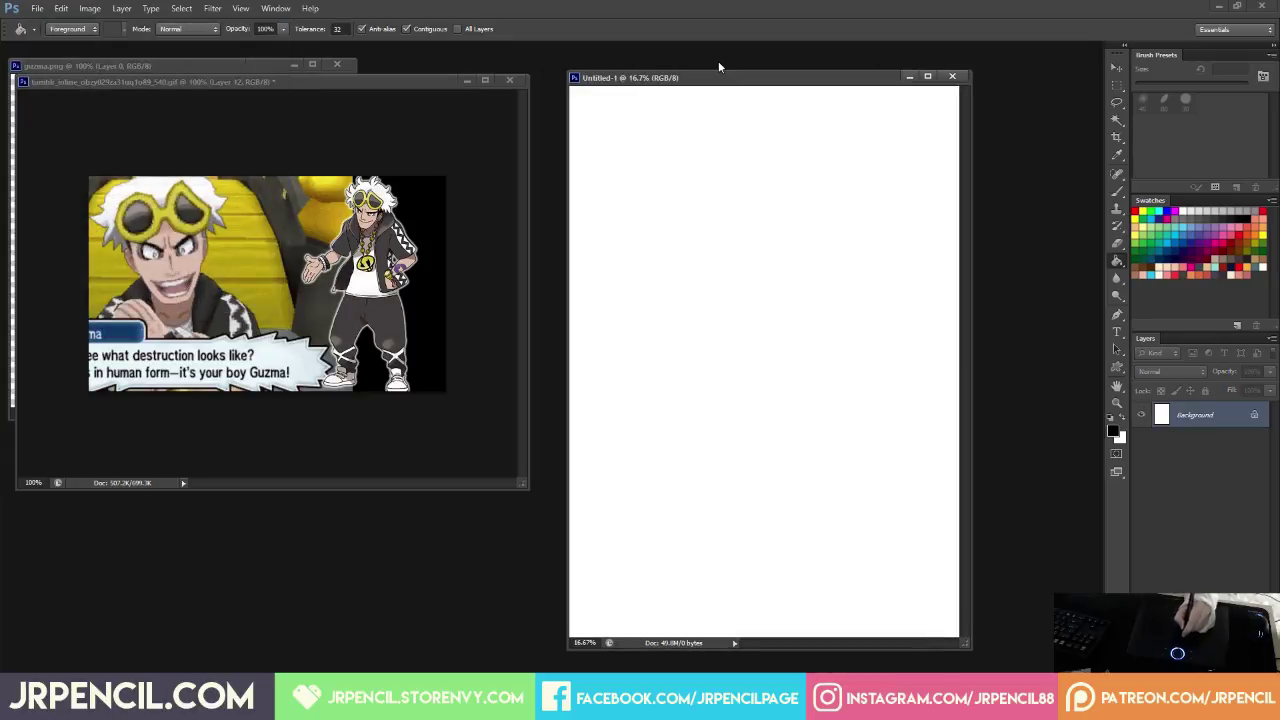
{"action": "key", "text": "ctrl+1"}
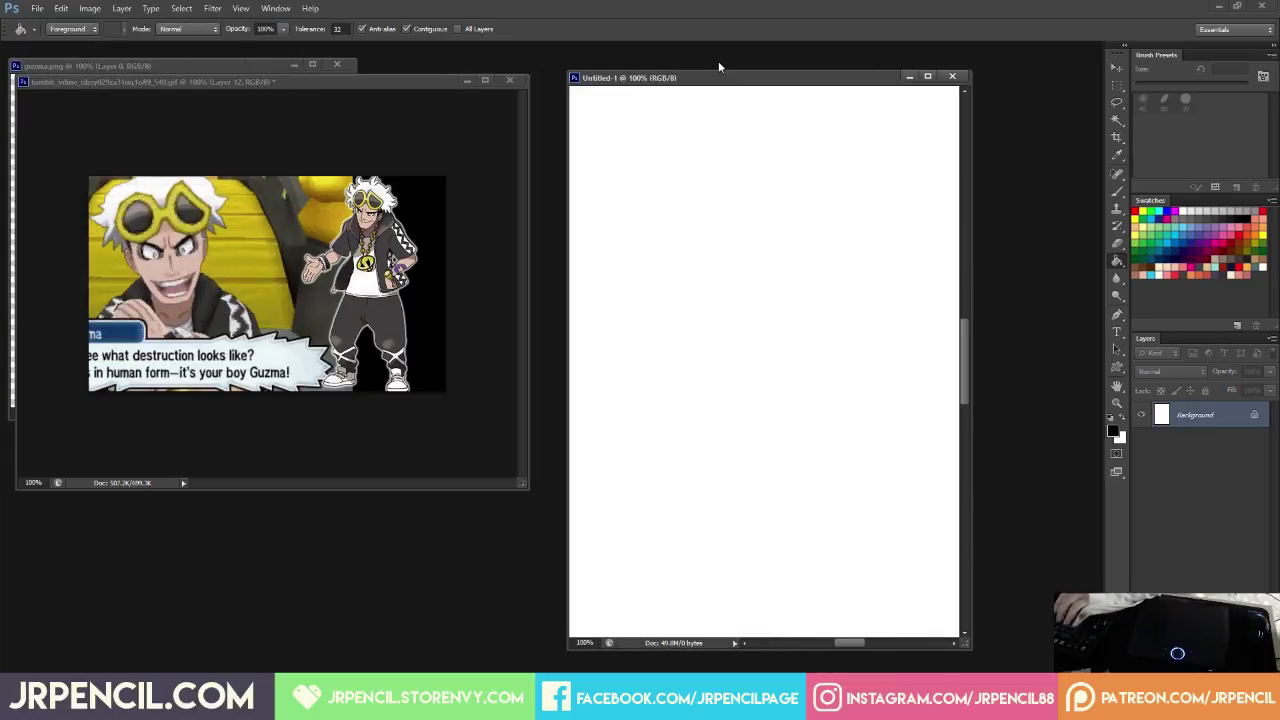
Try mirroring the reference image horizontally and restore its original orientation.
{"action": "left_click", "coordinate": [331, 135]}
{"action": "key", "text": "F2"}
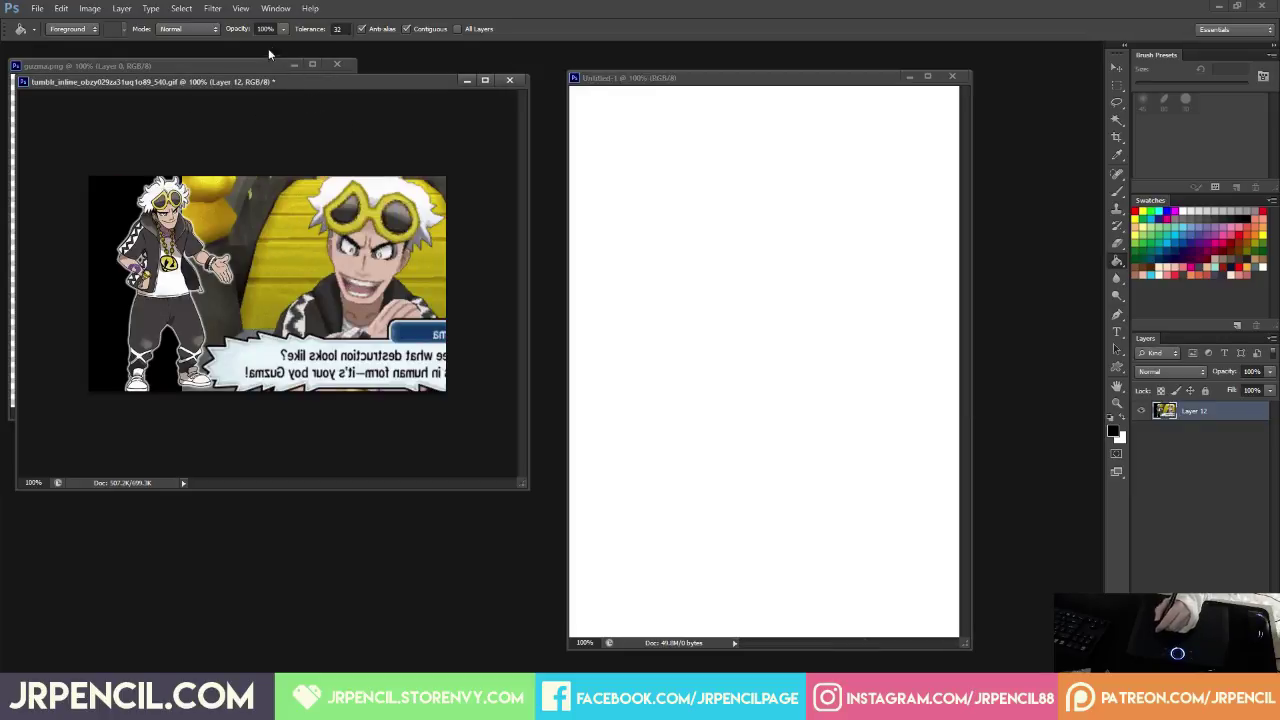
{"action": "left_click", "coordinate": [758, 224]}
{"action": "key", "text": "b"}
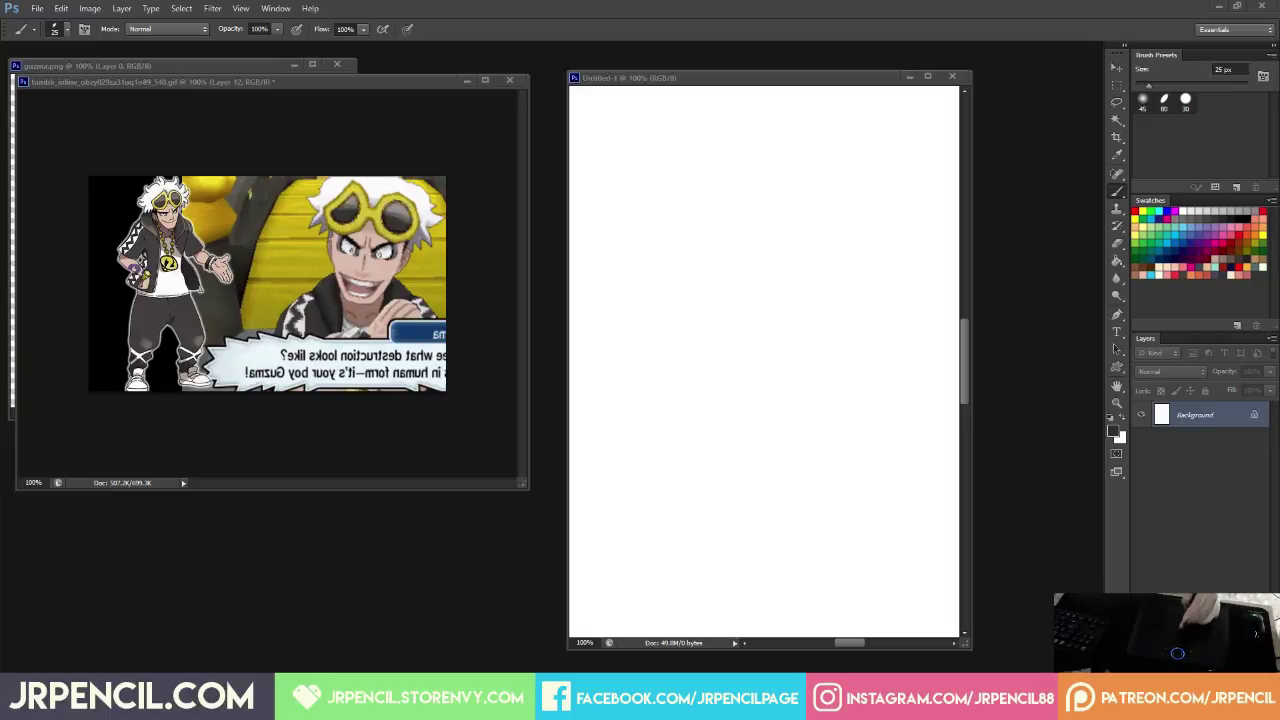
{"action": "left_click", "coordinate": [750, 200]}
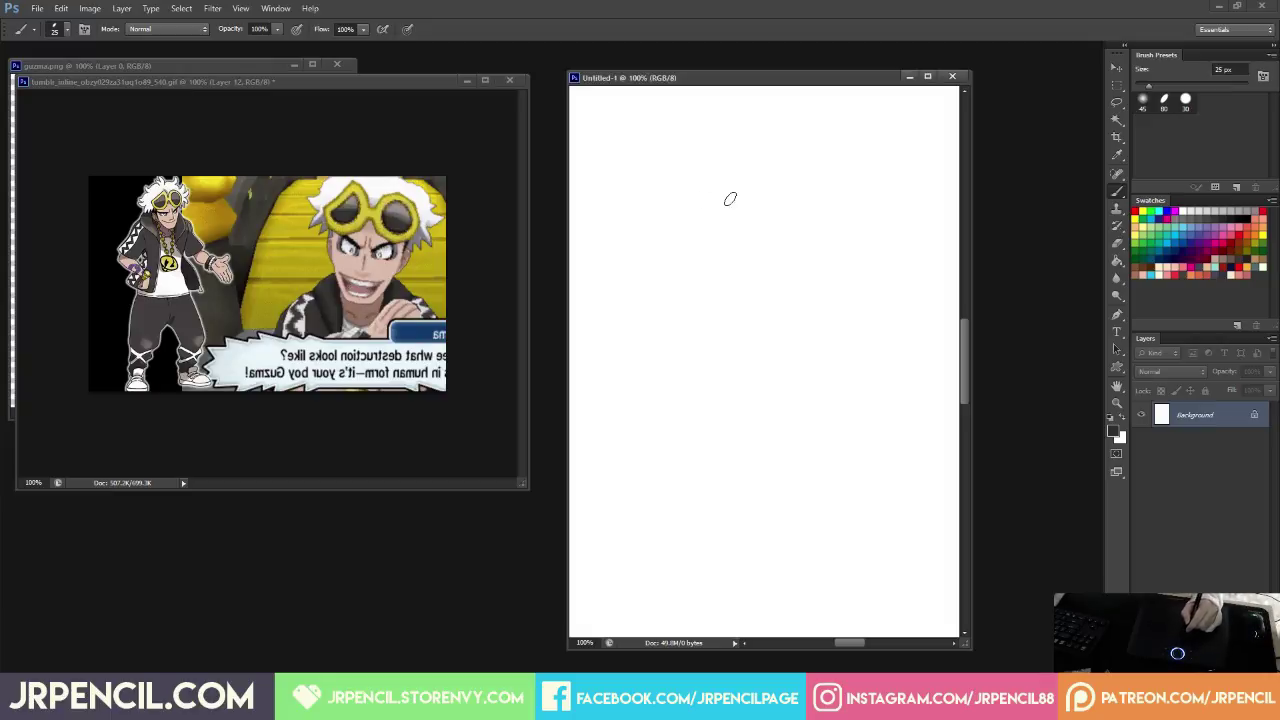
{"action": "left_click", "coordinate": [487, 233]}
{"action": "key", "text": "ctrl+shift+h"}
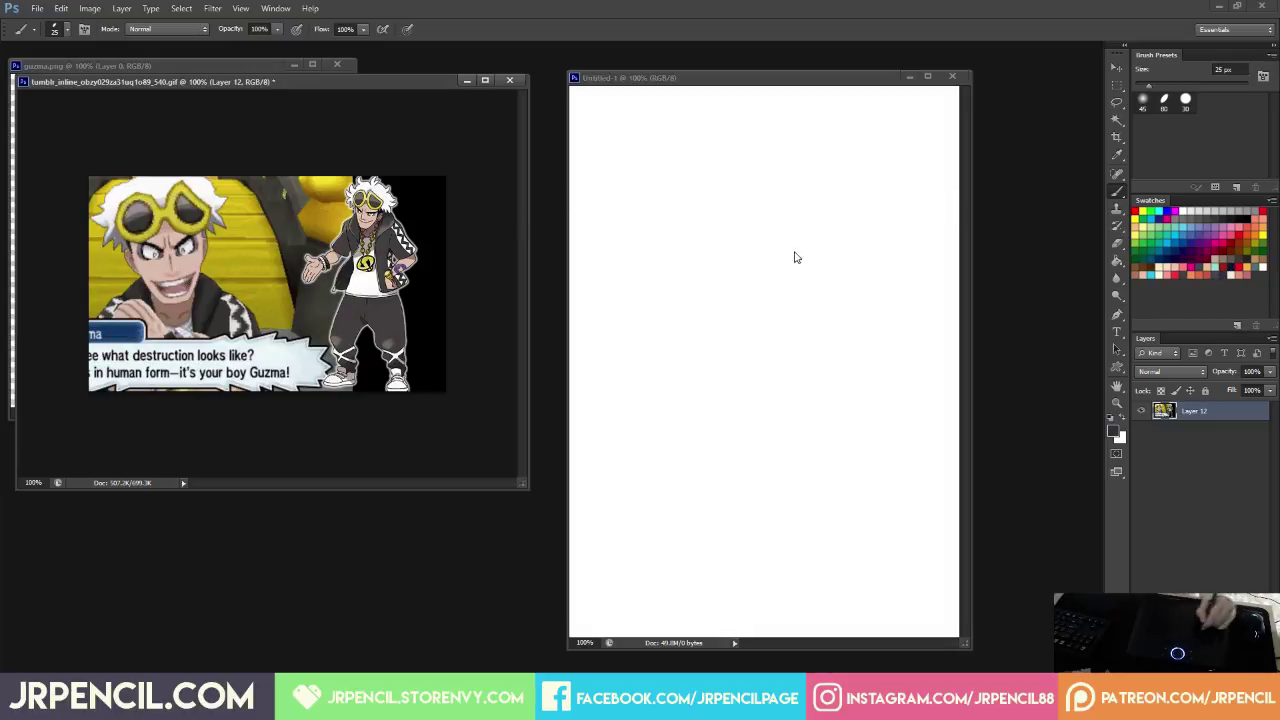
Reduce the brush size to 8 px and add a new empty layer above the Background of the blank canvas.
{"action": "left_click", "coordinate": [680, 234]}
{"action": "key", "text": "bracketleft"}
{"action": "key", "text": "bracketleft"}
{"action": "key", "text": "bracketleft"}
{"action": "key", "text": "bracketleft"}
{"action": "key", "text": "bracketleft"}
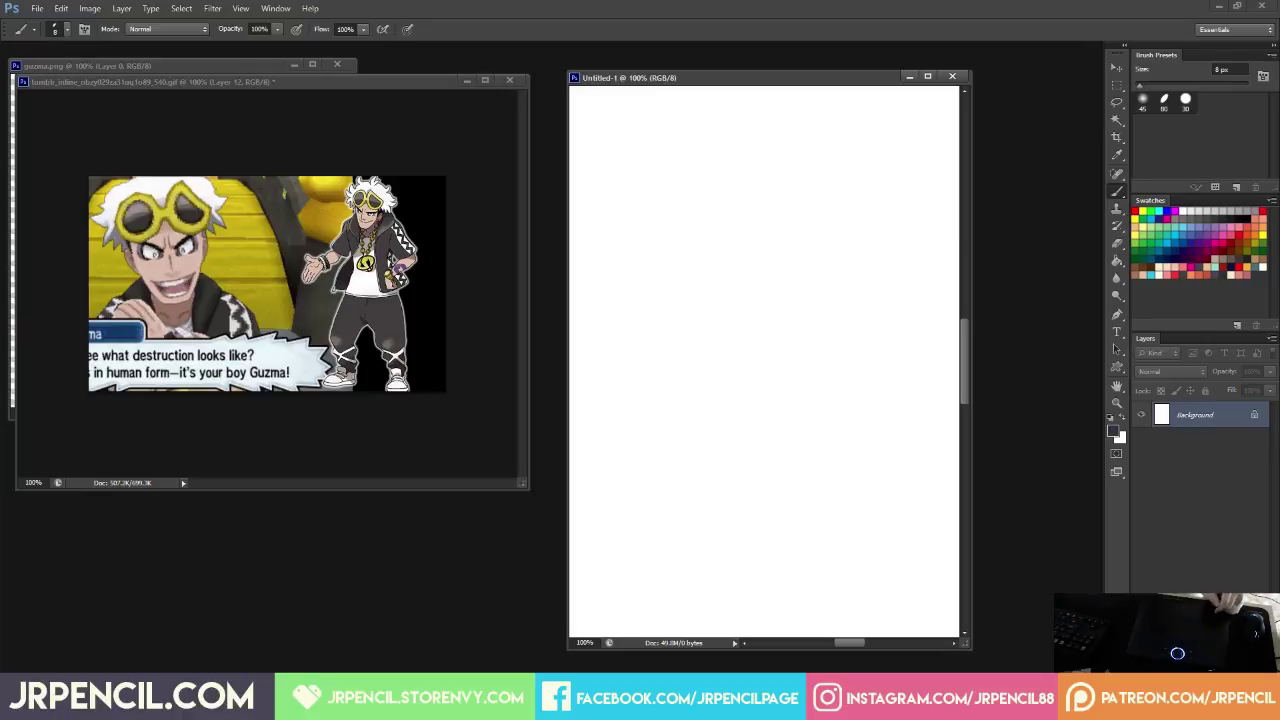
{"action": "key", "text": "ctrl+shift+alt+n"}
{"action": "key", "text": "e"}
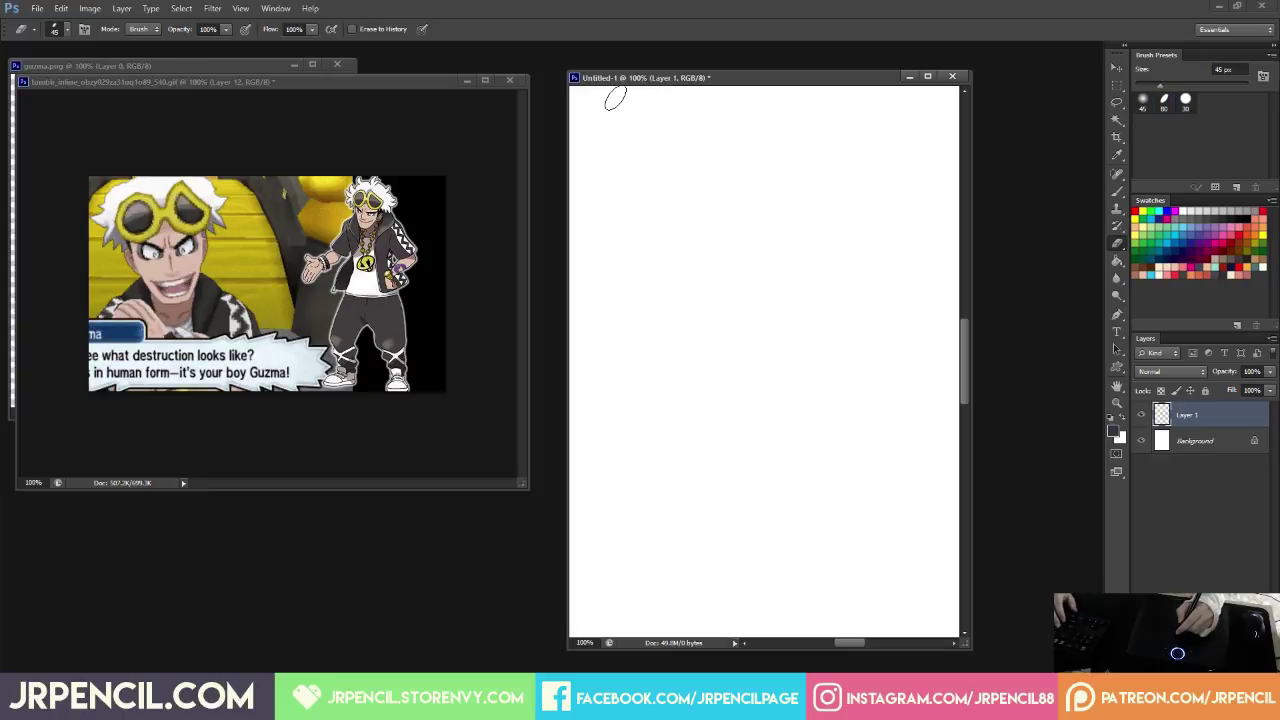
{"action": "key", "text": "b"}
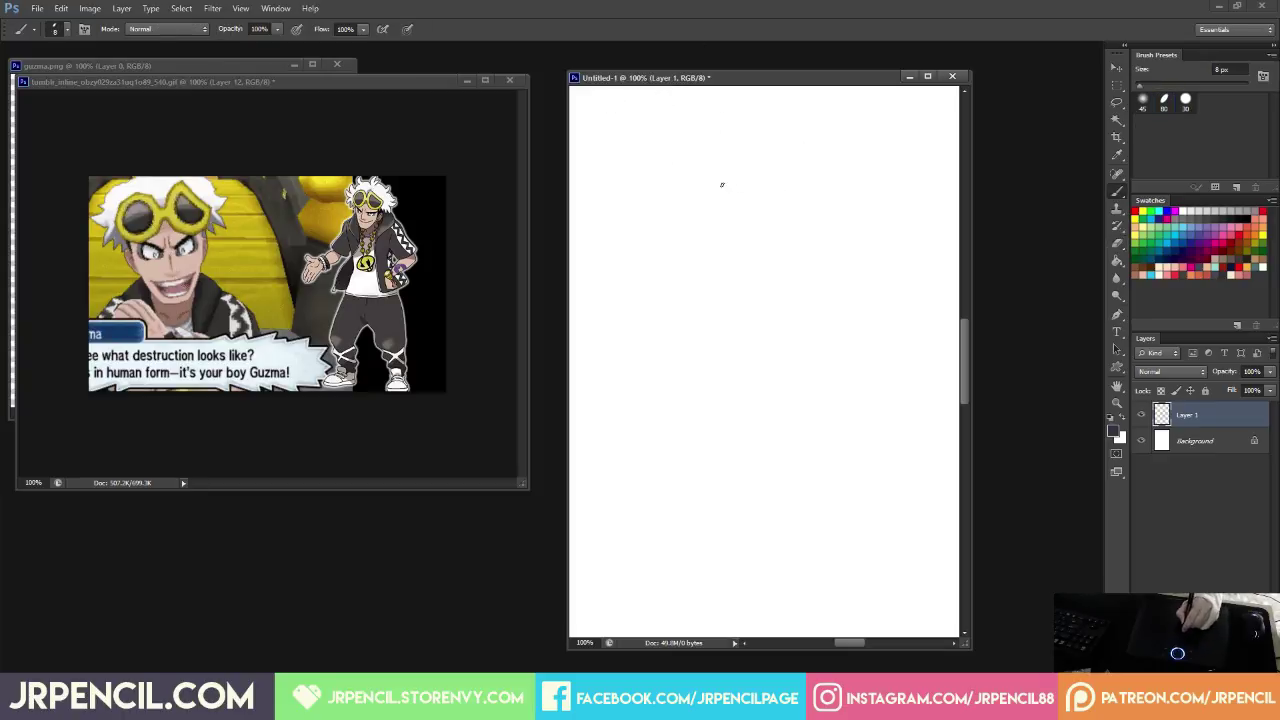
Sketch the left and right arcs of a large head circle in the upper part of the canvas.
{"action": "mouse_move", "coordinate": [726, 178]}
{"action": "left_mouse_down"}
{"action": "mouse_move", "coordinate": [673, 253]}
{"action": "mouse_move", "coordinate": [718, 174]}
{"action": "mouse_move", "coordinate": [678, 283]}
{"action": "mouse_move", "coordinate": [735, 175]}
{"action": "mouse_move", "coordinate": [730, 204]}
{"action": "mouse_move", "coordinate": [670, 210]}
{"action": "mouse_move", "coordinate": [666, 224]}
{"action": "mouse_move", "coordinate": [734, 339]}
{"action": "left_mouse_up"}
{"action": "key", "text": "e"}
{"action": "key", "text": "b"}
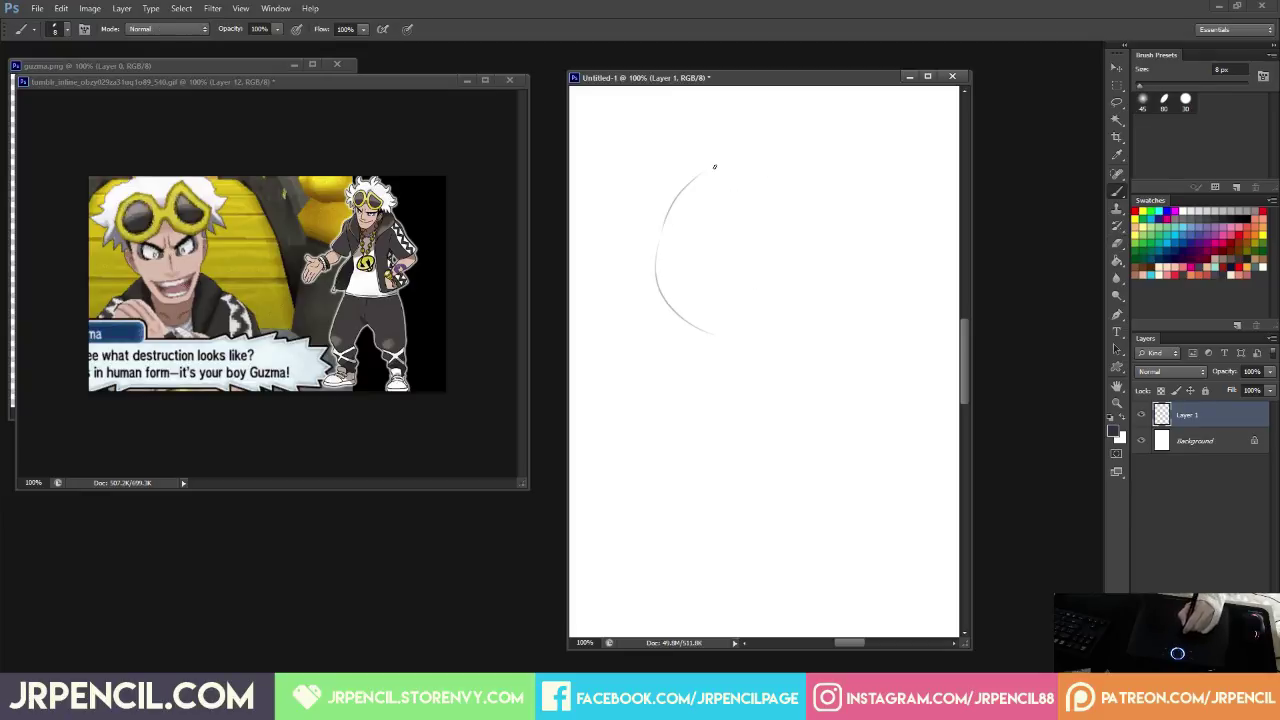
{"action": "mouse_move", "coordinate": [750, 153]}
{"action": "left_mouse_down"}
{"action": "mouse_move", "coordinate": [849, 185]}
{"action": "mouse_move", "coordinate": [825, 178]}
{"action": "mouse_move", "coordinate": [867, 267]}
{"action": "mouse_move", "coordinate": [765, 362]}
{"action": "left_mouse_up"}
Erase the uneven right side of the head circle and redraw it, closing the outline into a rounder shape.
{"action": "key", "text": "e"}
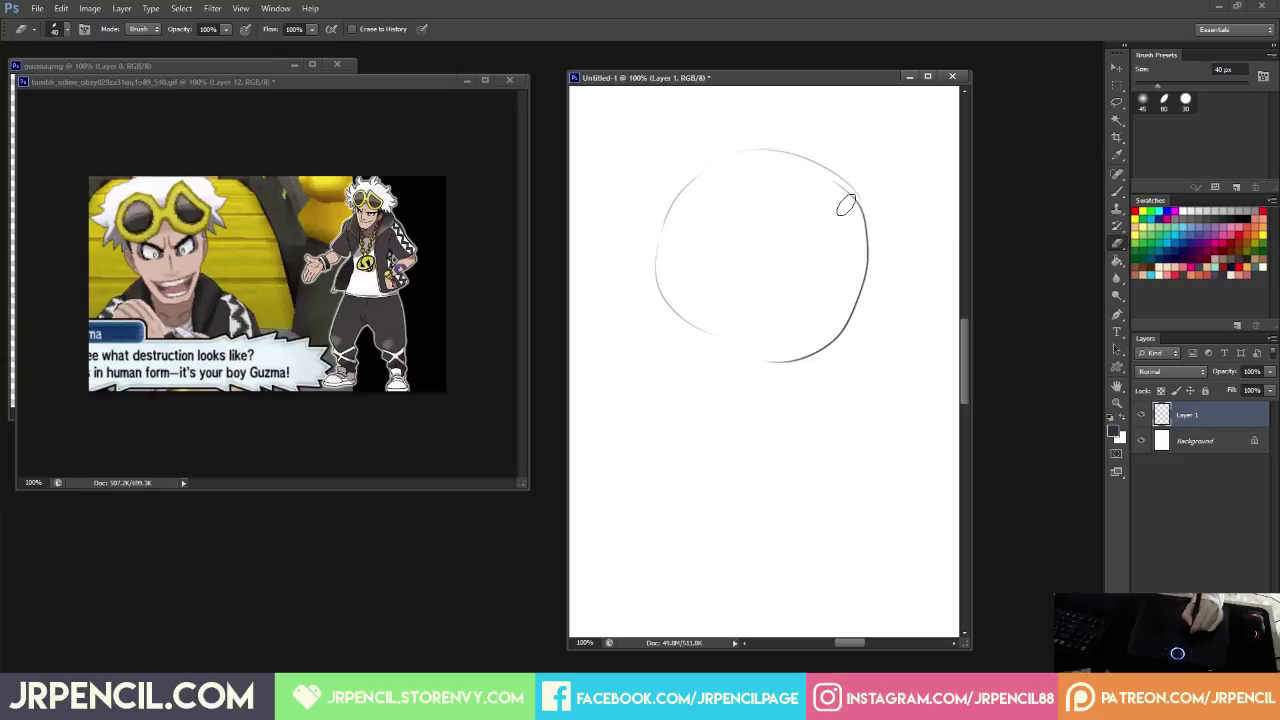
{"action": "mouse_move", "coordinate": [837, 206]}
{"action": "left_mouse_down"}
{"action": "mouse_move", "coordinate": [863, 241]}
{"action": "mouse_move", "coordinate": [783, 358]}
{"action": "mouse_move", "coordinate": [757, 351]}
{"action": "mouse_move", "coordinate": [809, 339]}
{"action": "mouse_move", "coordinate": [866, 256]}
{"action": "left_mouse_up"}
{"action": "key", "text": "b"}
{"action": "key", "text": "e"}
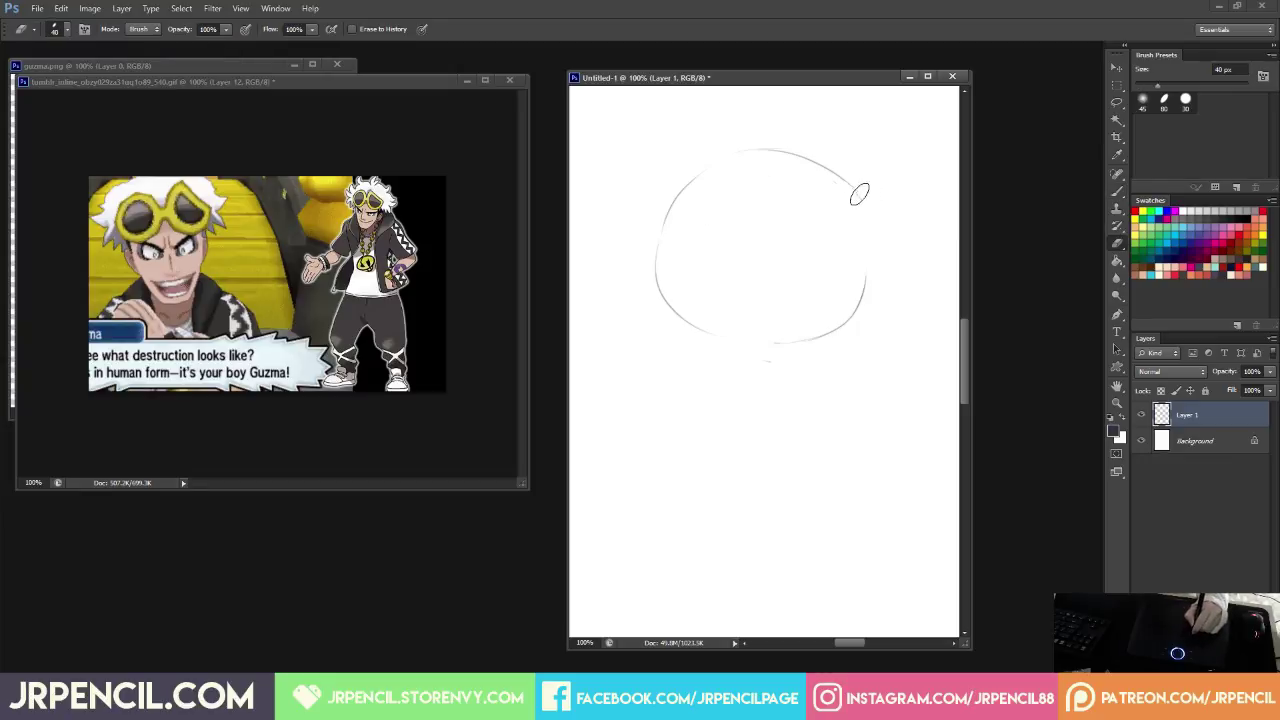
{"action": "key", "text": "b"}
{"action": "mouse_move", "coordinate": [849, 184]}
{"action": "left_mouse_down"}
{"action": "mouse_move", "coordinate": [869, 232]}
{"action": "mouse_move", "coordinate": [846, 318]}
{"action": "left_mouse_up"}
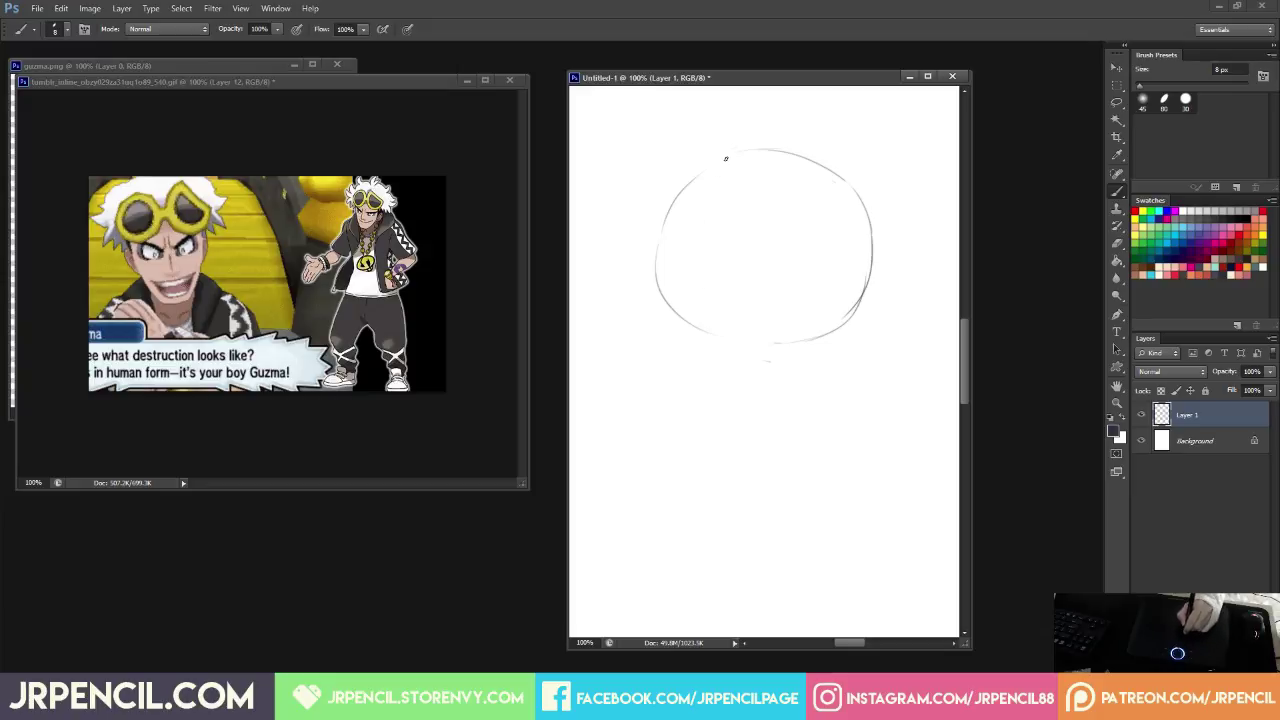
{"action": "mouse_move", "coordinate": [697, 170]}
{"action": "left_mouse_down"}
{"action": "mouse_move", "coordinate": [662, 231]}
{"action": "mouse_move", "coordinate": [672, 198]}
{"action": "mouse_move", "coordinate": [681, 317]}
{"action": "mouse_move", "coordinate": [673, 292]}
{"action": "mouse_move", "coordinate": [803, 335]}
{"action": "mouse_move", "coordinate": [844, 319]}
{"action": "left_mouse_up"}
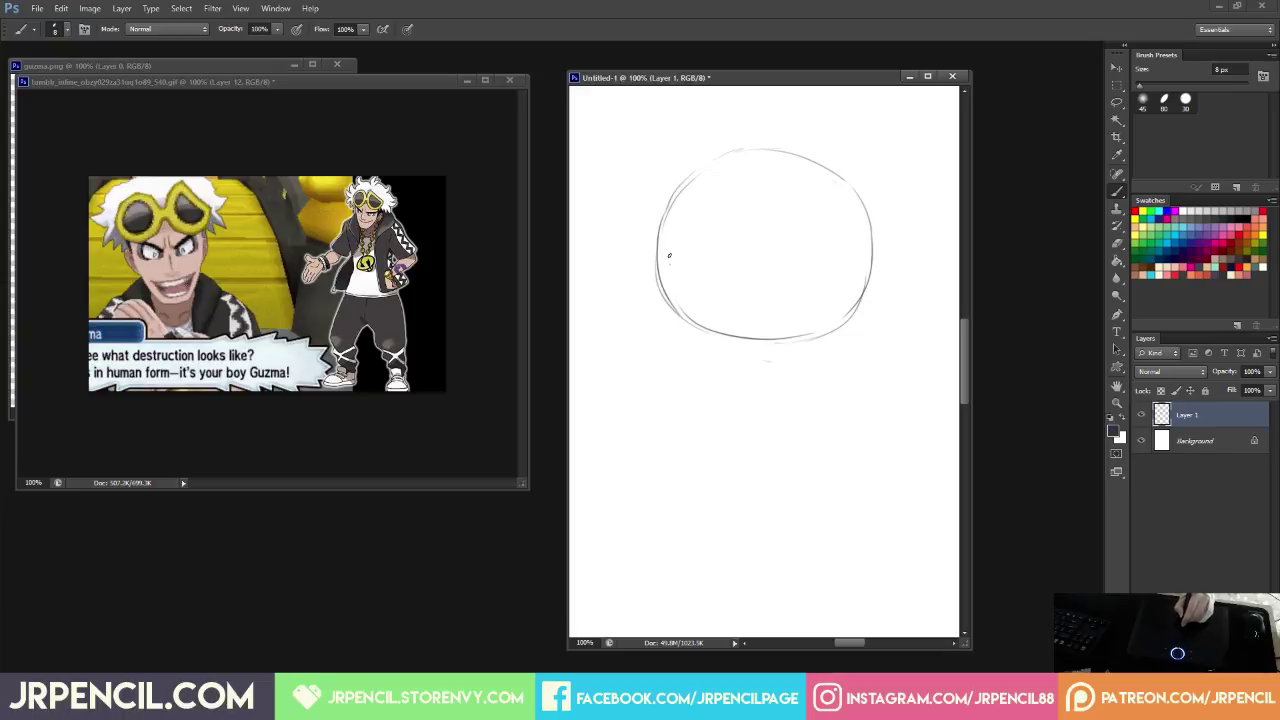
{"action": "mouse_move", "coordinate": [665, 241]}
{"action": "left_mouse_down"}
{"action": "mouse_move", "coordinate": [764, 229]}
{"action": "mouse_move", "coordinate": [830, 229]}
{"action": "left_mouse_up"}
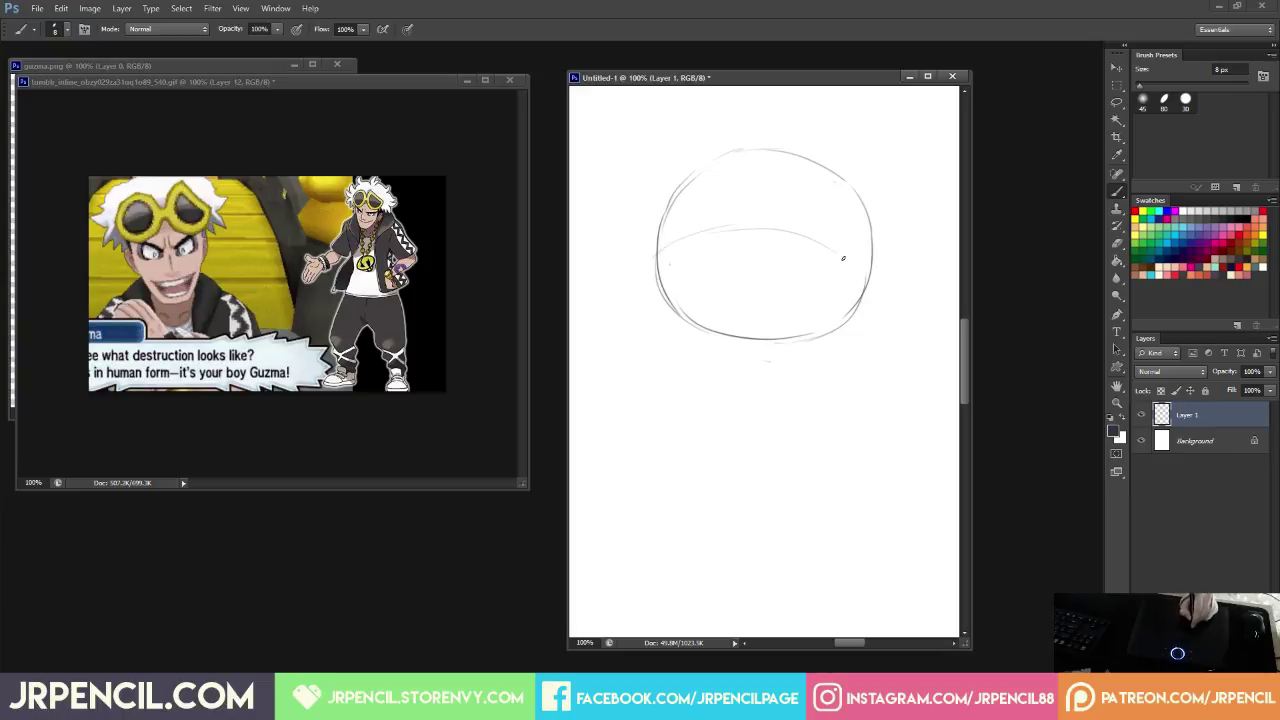
{"action": "key", "text": "e"}
{"action": "left_click_drag", "start_coordinate": [749, 240], "coordinate": [843, 261]}
{"action": "key", "text": "b"}
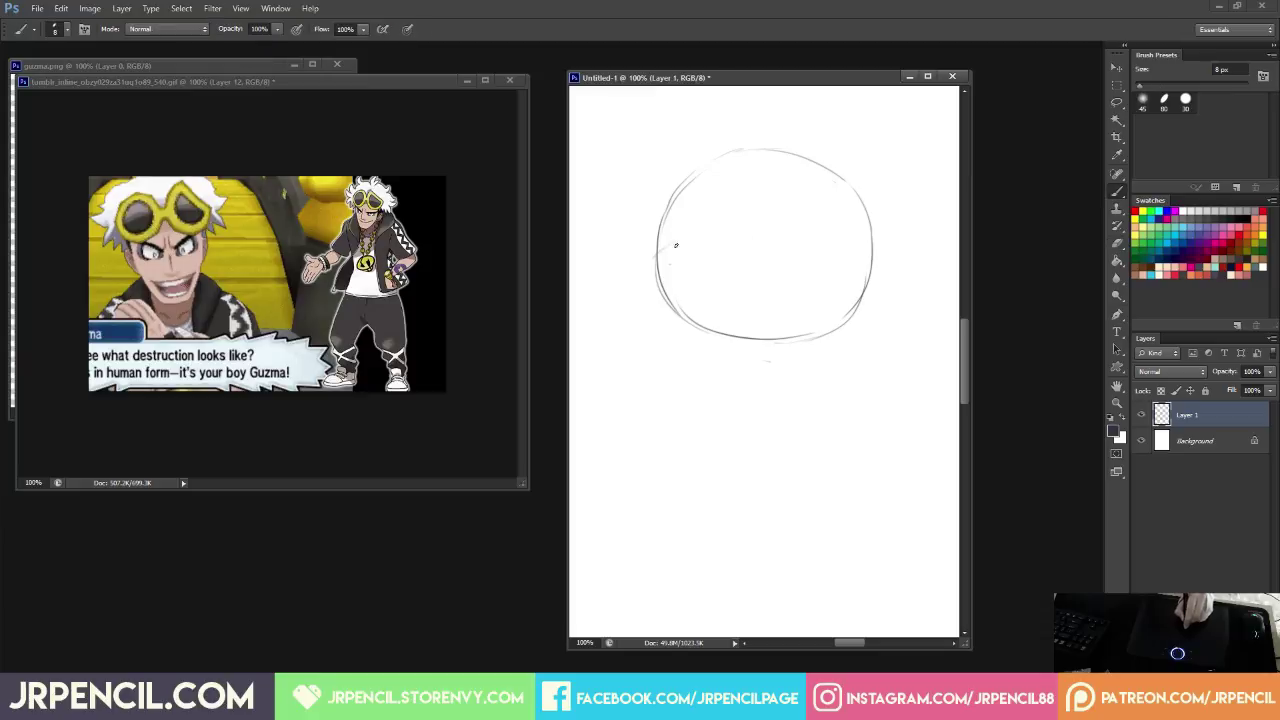
Sketch an upward-curving horizontal eye guideline across the middle of the head circle, cleaning up its ends.
{"action": "mouse_move", "coordinate": [658, 262]}
{"action": "left_mouse_down"}
{"action": "mouse_move", "coordinate": [706, 233]}
{"action": "mouse_move", "coordinate": [669, 248]}
{"action": "mouse_move", "coordinate": [799, 235]}
{"action": "mouse_move", "coordinate": [760, 229]}
{"action": "mouse_move", "coordinate": [887, 272]}
{"action": "mouse_move", "coordinate": [847, 268]}
{"action": "mouse_move", "coordinate": [821, 239]}
{"action": "mouse_move", "coordinate": [844, 256]}
{"action": "mouse_move", "coordinate": [702, 237]}
{"action": "mouse_move", "coordinate": [846, 244]}
{"action": "mouse_move", "coordinate": [722, 229]}
{"action": "mouse_move", "coordinate": [674, 246]}
{"action": "mouse_move", "coordinate": [661, 269]}
{"action": "mouse_move", "coordinate": [685, 249]}
{"action": "mouse_move", "coordinate": [675, 258]}
{"action": "mouse_move", "coordinate": [793, 231]}
{"action": "mouse_move", "coordinate": [864, 246]}
{"action": "left_mouse_up"}
{"action": "key", "text": "e"}
{"action": "key", "text": "b"}
{"action": "key", "text": "e"}
{"action": "key", "text": "b"}
{"action": "key", "text": "e"}
{"action": "key", "text": "b"}
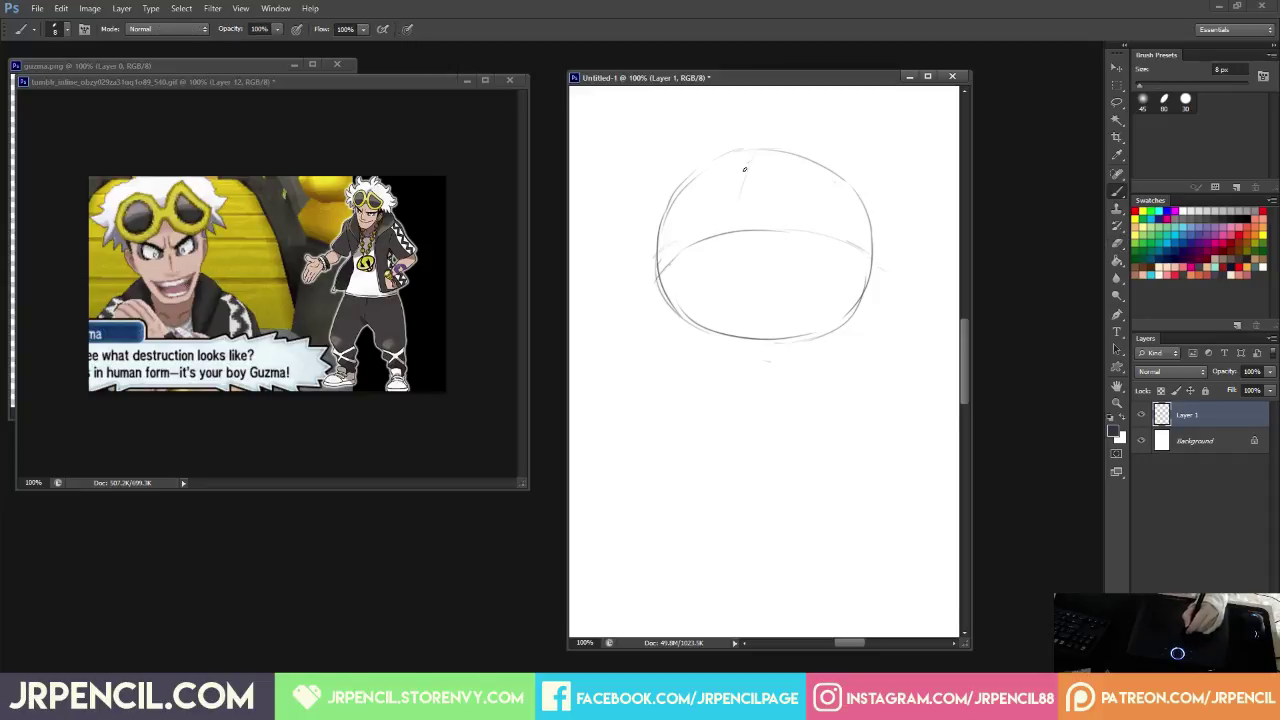
Sketch the curved vertical face guideline through the head circle and mark the chin just below it.
{"action": "left_click_drag", "start_coordinate": [744, 169], "coordinate": [728, 272]}
{"action": "left_click_drag", "start_coordinate": [730, 204], "coordinate": [726, 292]}
{"action": "left_click_drag", "start_coordinate": [741, 338], "coordinate": [742, 350]}
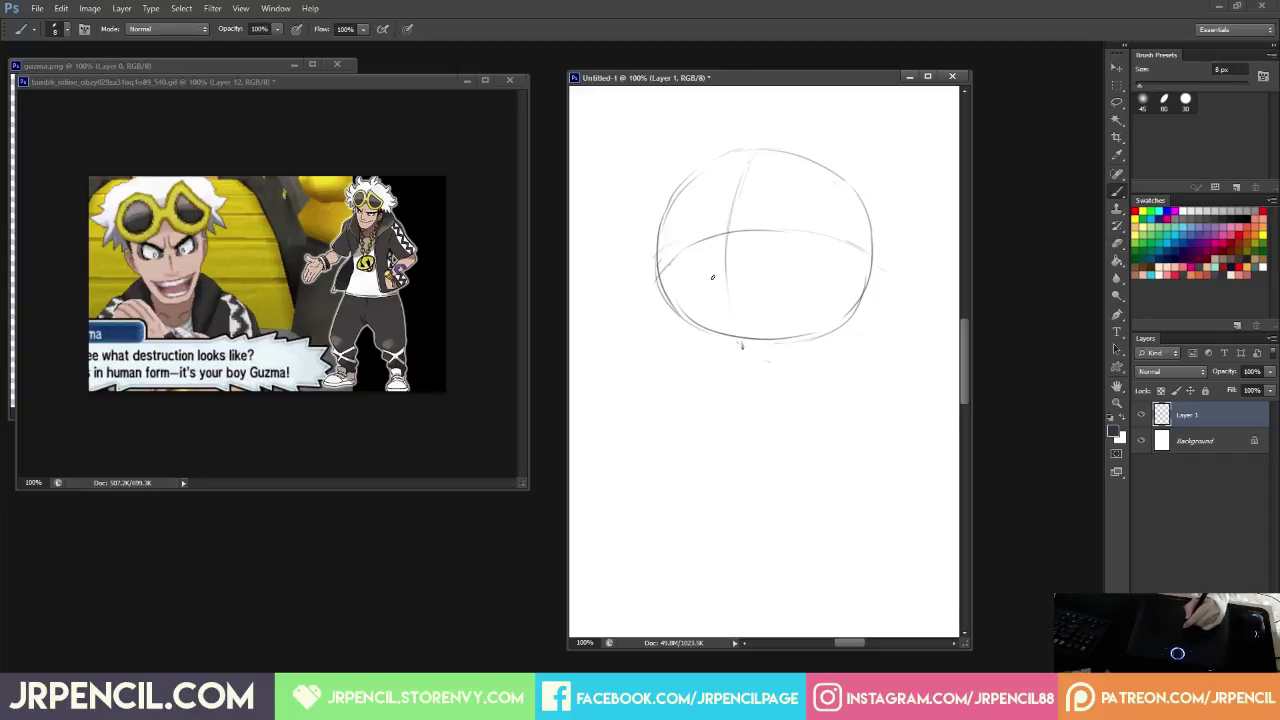
Sketch the left side of the face and a wide, shallow jaw line below the head circle, erasing and refining the strokes.
{"action": "mouse_move", "coordinate": [665, 200]}
{"action": "left_mouse_down"}
{"action": "mouse_move", "coordinate": [661, 296]}
{"action": "mouse_move", "coordinate": [655, 285]}
{"action": "mouse_move", "coordinate": [666, 331]}
{"action": "mouse_move", "coordinate": [655, 318]}
{"action": "mouse_move", "coordinate": [658, 254]}
{"action": "mouse_move", "coordinate": [668, 332]}
{"action": "mouse_move", "coordinate": [657, 334]}
{"action": "mouse_move", "coordinate": [745, 366]}
{"action": "mouse_move", "coordinate": [856, 349]}
{"action": "left_mouse_up"}
{"action": "key", "text": "e"}
{"action": "key", "text": "b"}
{"action": "key", "text": "e"}
{"action": "key", "text": "b"}
{"action": "key", "text": "e"}
{"action": "key", "text": "b"}
{"action": "key", "text": "e"}
{"action": "key", "text": "b"}
{"action": "key", "text": "e"}
{"action": "key", "text": "b"}
{"action": "key", "text": "e"}
{"action": "key", "text": "b"}
Erase the doubled left edge of the head and redraw it as one line running down to the cheek.
{"action": "key", "text": "e"}
{"action": "left_click_drag", "start_coordinate": [662, 200], "coordinate": [658, 287]}
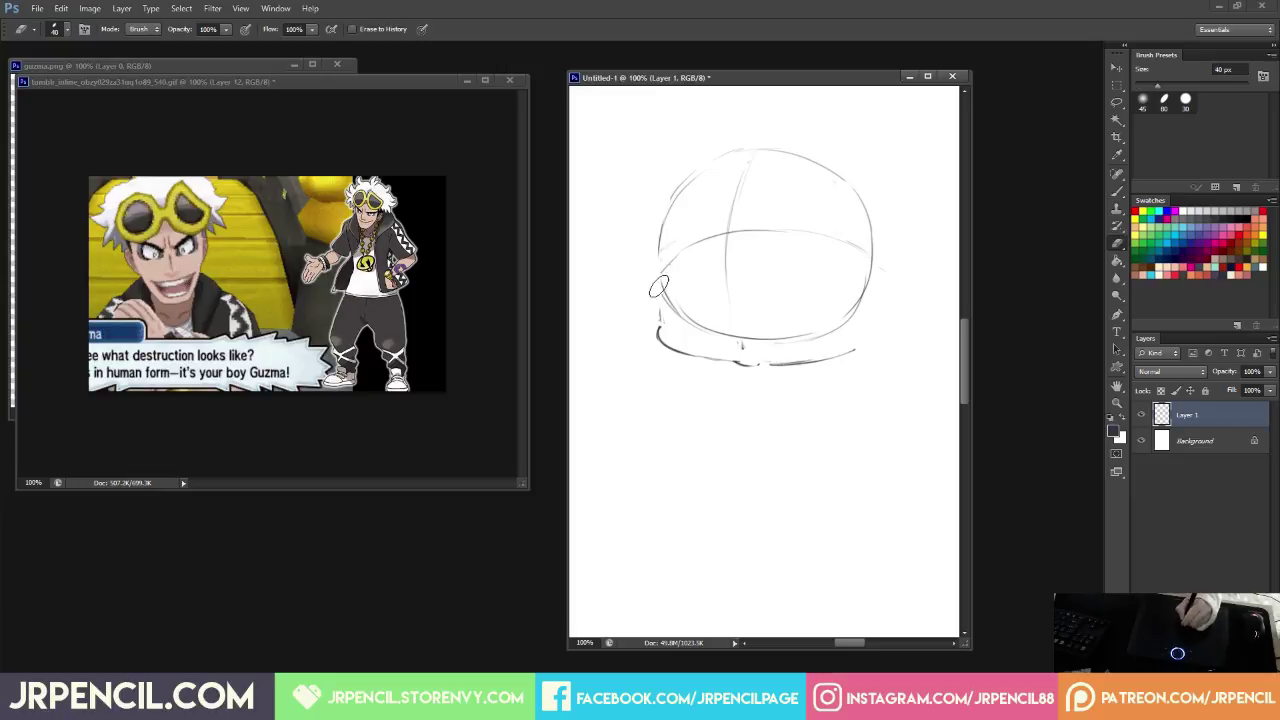
{"action": "key", "text": "b"}
{"action": "left_click_drag", "start_coordinate": [658, 205], "coordinate": [664, 330]}
Lighten and redraw the right half of the jaw line, and clean up the left cheek corner.
{"action": "key", "text": "e"}
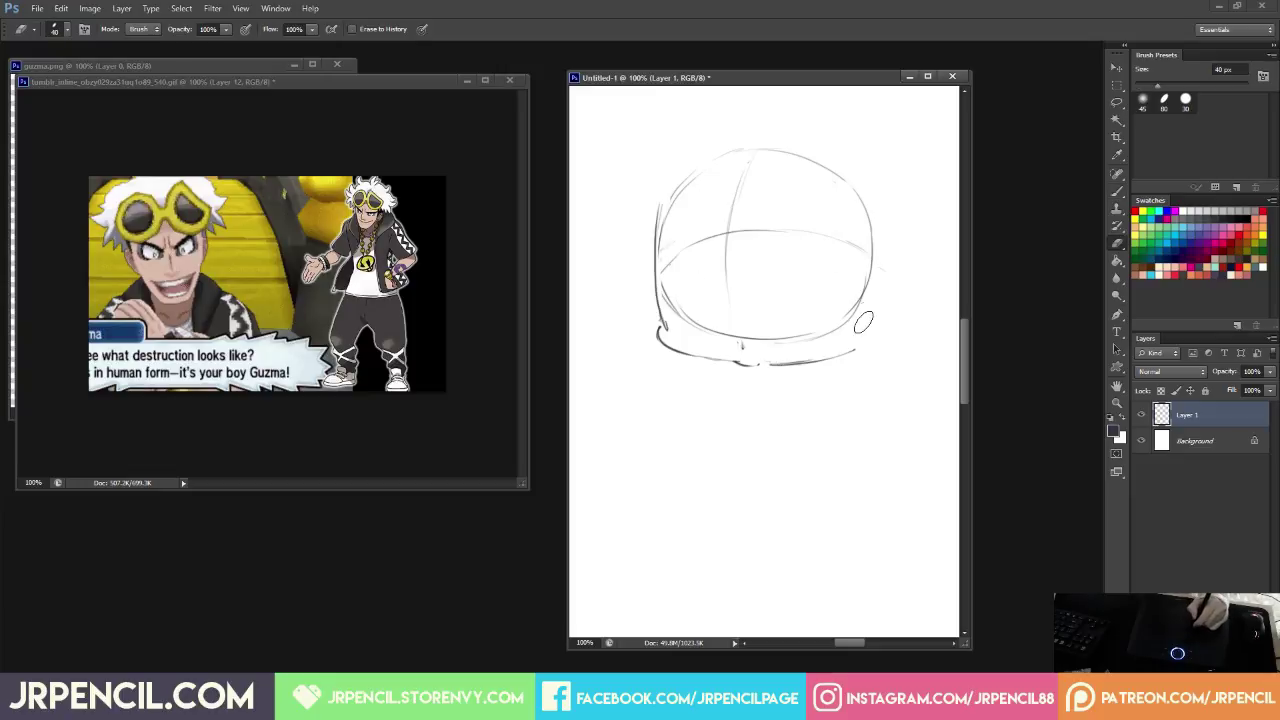
{"action": "key", "text": "b"}
{"action": "mouse_move", "coordinate": [771, 363]}
{"action": "left_mouse_down"}
{"action": "mouse_move", "coordinate": [858, 349]}
{"action": "mouse_move", "coordinate": [775, 362]}
{"action": "left_mouse_up"}
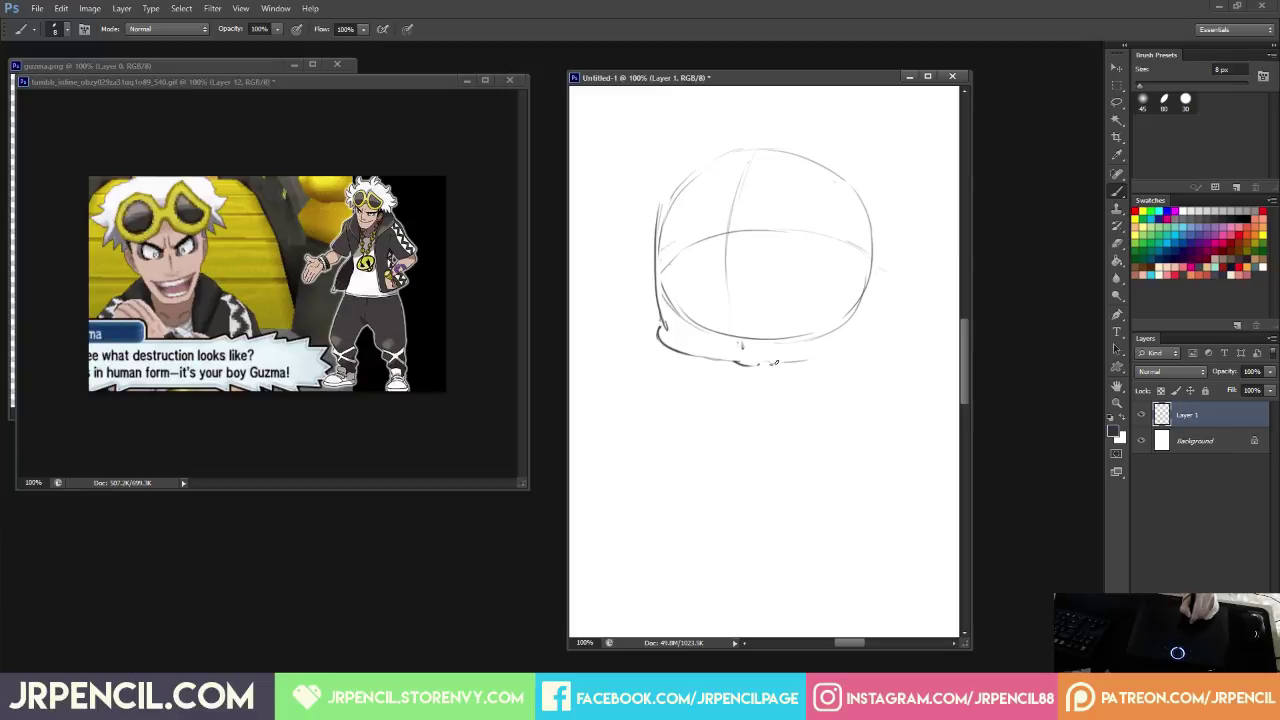
{"action": "key", "text": "e"}
{"action": "left_click_drag", "start_coordinate": [674, 331], "coordinate": [670, 325]}
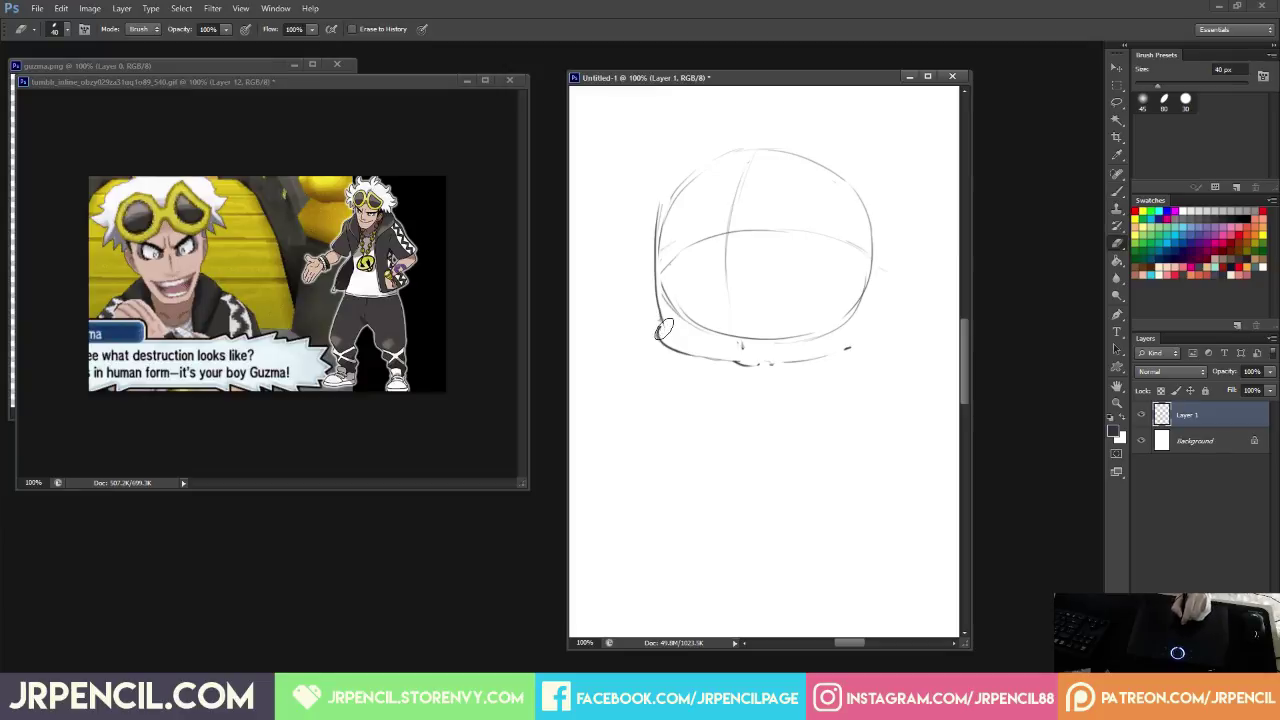
Sketch the rounded right cheek joining the head circle to the jaw, and erase stray marks at the chin.
{"action": "key", "text": "b"}
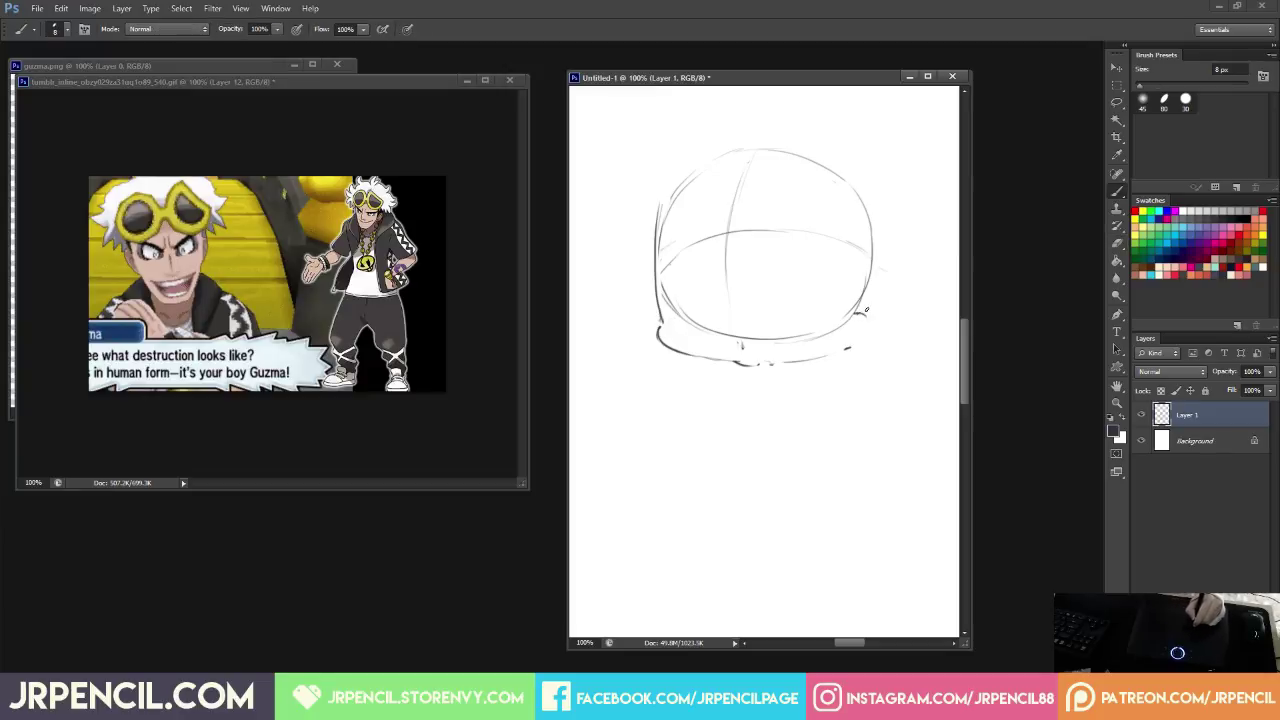
{"action": "left_click_drag", "start_coordinate": [866, 310], "coordinate": [865, 342]}
{"action": "key", "text": "e"}
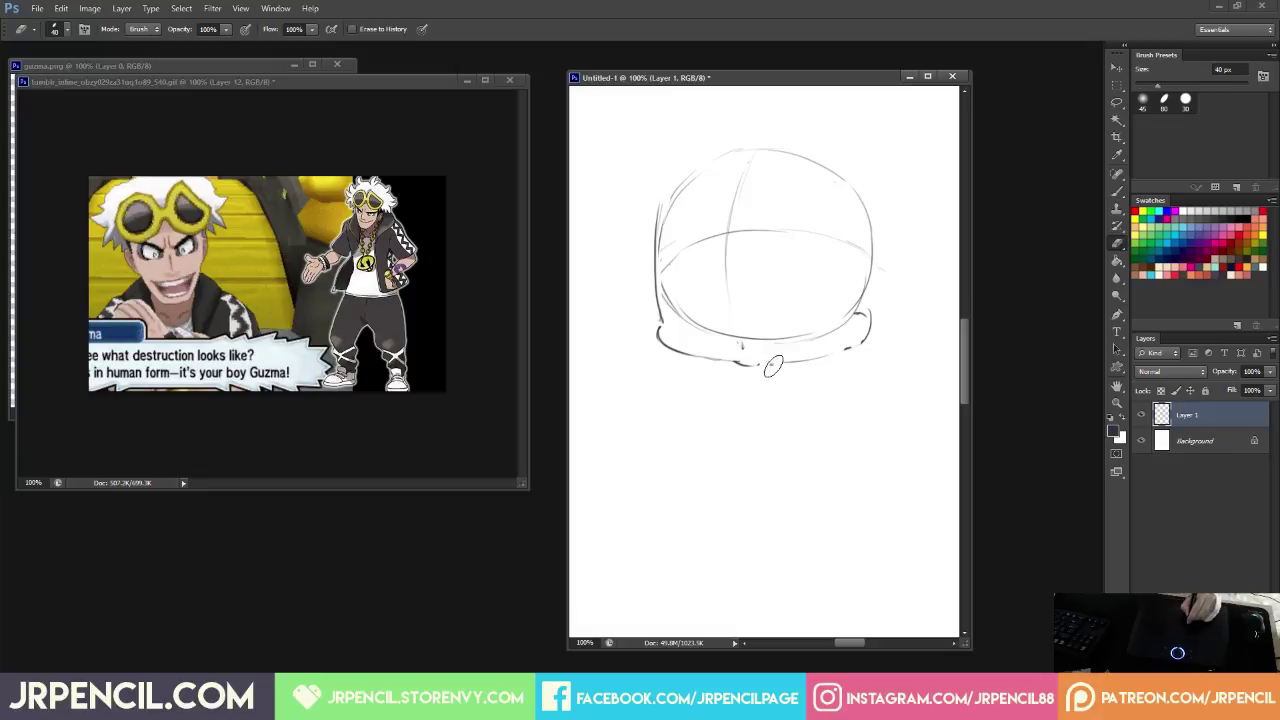
{"action": "left_click_drag", "start_coordinate": [771, 366], "coordinate": [767, 368]}
{"action": "key", "text": "b"}
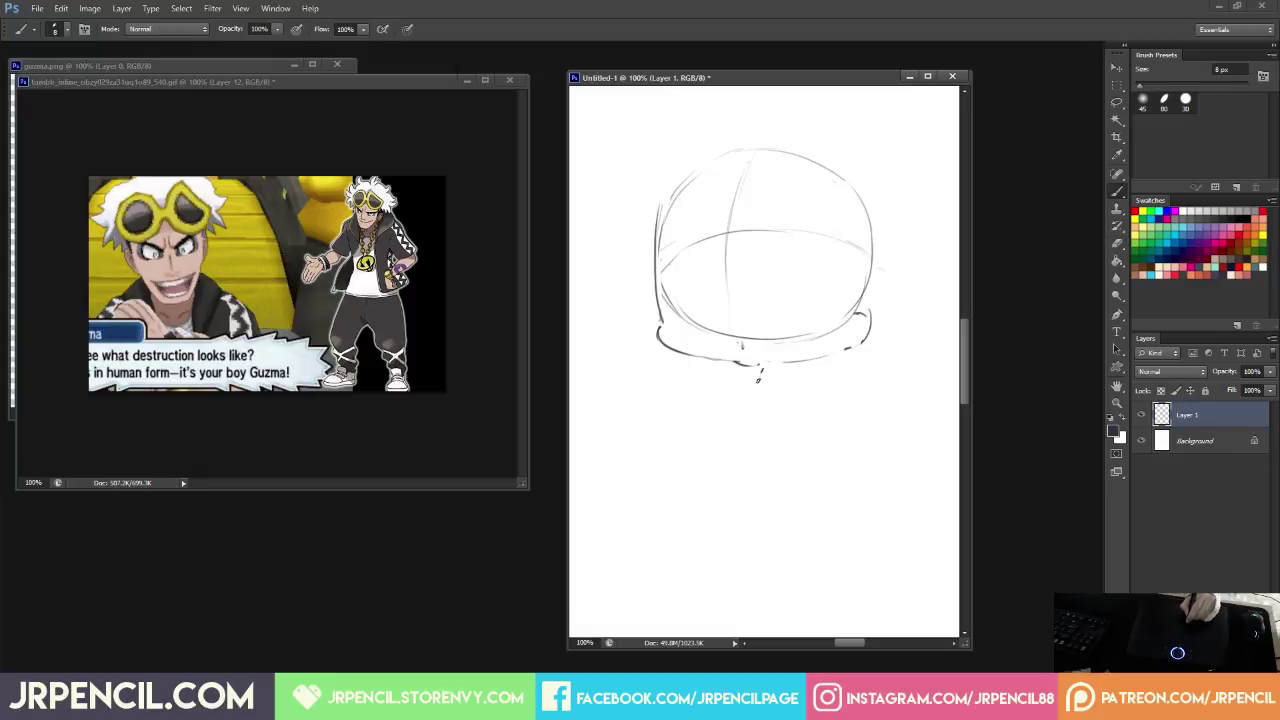
Sketch a curved body centre line running down from the chin, with a light left shoulder stroke.
{"action": "key", "text": "e"}
{"action": "key", "text": "b"}
{"action": "mouse_move", "coordinate": [757, 377]}
{"action": "left_mouse_down"}
{"action": "mouse_move", "coordinate": [725, 473]}
{"action": "mouse_move", "coordinate": [725, 521]}
{"action": "mouse_move", "coordinate": [720, 477]}
{"action": "left_mouse_up"}
{"action": "key", "text": "e"}
{"action": "key", "text": "b"}
{"action": "key", "text": "e"}
{"action": "key", "text": "b"}
{"action": "left_click_drag", "start_coordinate": [756, 383], "coordinate": [711, 476]}
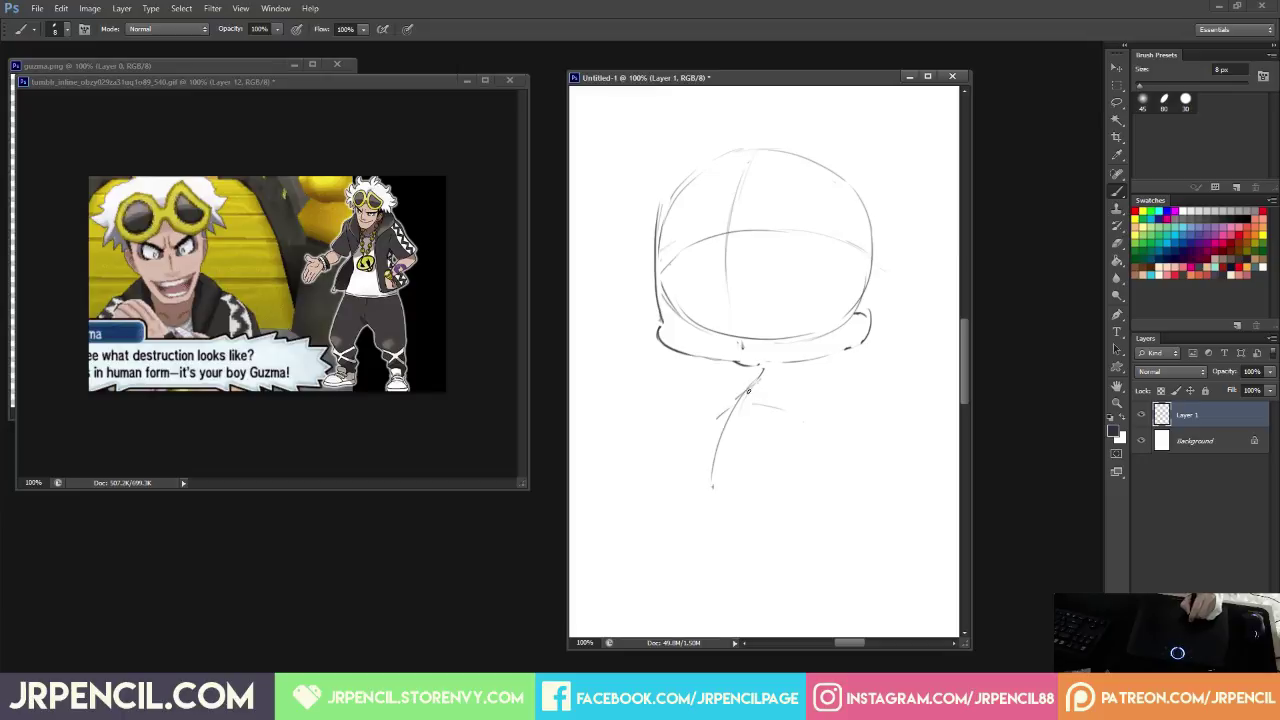
{"action": "mouse_move", "coordinate": [736, 383]}
{"action": "left_mouse_down"}
{"action": "mouse_move", "coordinate": [763, 375]}
{"action": "mouse_move", "coordinate": [814, 390]}
{"action": "mouse_move", "coordinate": [789, 412]}
{"action": "mouse_move", "coordinate": [802, 397]}
{"action": "mouse_move", "coordinate": [720, 403]}
{"action": "left_mouse_up"}
Sketch the sloping shoulders and the right side of the chest below the chin, erasing excess strokes.
{"action": "key", "text": "e"}
{"action": "key", "text": "b"}
{"action": "key", "text": "e"}
{"action": "mouse_move", "coordinate": [814, 389]}
{"action": "left_mouse_down"}
{"action": "mouse_move", "coordinate": [795, 400]}
{"action": "mouse_move", "coordinate": [786, 388]}
{"action": "mouse_move", "coordinate": [805, 391]}
{"action": "left_mouse_up"}
{"action": "key", "text": "b"}
{"action": "key", "text": "e"}
{"action": "key", "text": "b"}
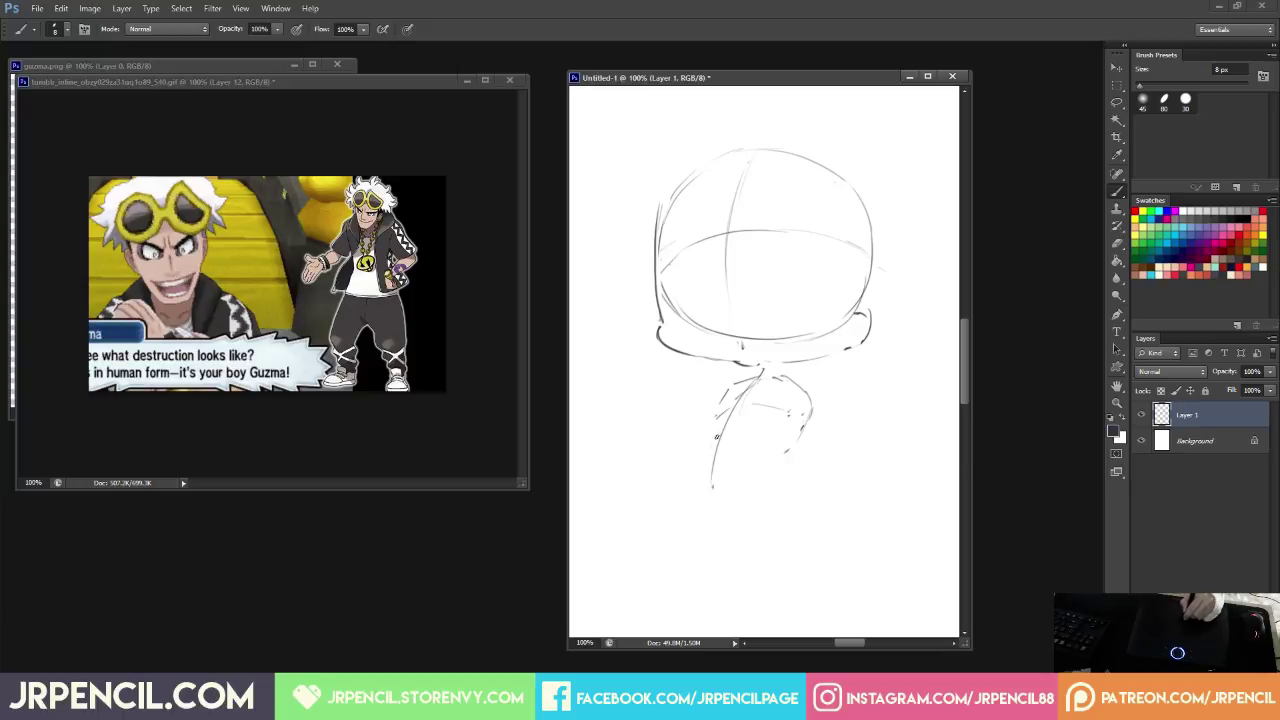
Refine the right side of the torso, add a line across the waist, and outline the rounded hips below it.
{"action": "key", "text": "e"}
{"action": "mouse_move", "coordinate": [750, 436]}
{"action": "left_mouse_down"}
{"action": "mouse_move", "coordinate": [785, 447]}
{"action": "mouse_move", "coordinate": [803, 435]}
{"action": "mouse_move", "coordinate": [812, 407]}
{"action": "mouse_move", "coordinate": [783, 378]}
{"action": "mouse_move", "coordinate": [808, 405]}
{"action": "mouse_move", "coordinate": [784, 454]}
{"action": "mouse_move", "coordinate": [804, 411]}
{"action": "mouse_move", "coordinate": [790, 453]}
{"action": "mouse_move", "coordinate": [808, 490]}
{"action": "left_mouse_up"}
{"action": "key", "text": "b"}
{"action": "key", "text": "e"}
{"action": "key", "text": "b"}
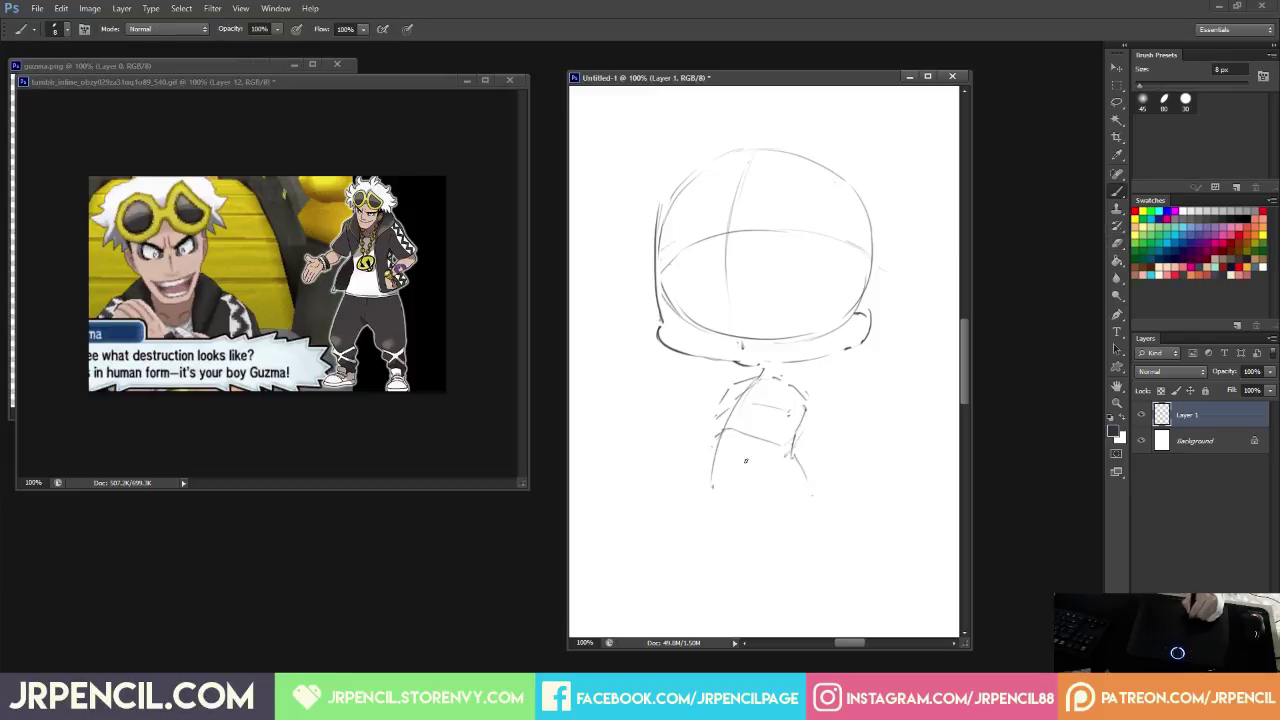
{"action": "mouse_move", "coordinate": [701, 469]}
{"action": "left_mouse_down"}
{"action": "mouse_move", "coordinate": [706, 519]}
{"action": "mouse_move", "coordinate": [770, 523]}
{"action": "left_mouse_up"}
{"action": "left_click_drag", "start_coordinate": [795, 456], "coordinate": [810, 494]}
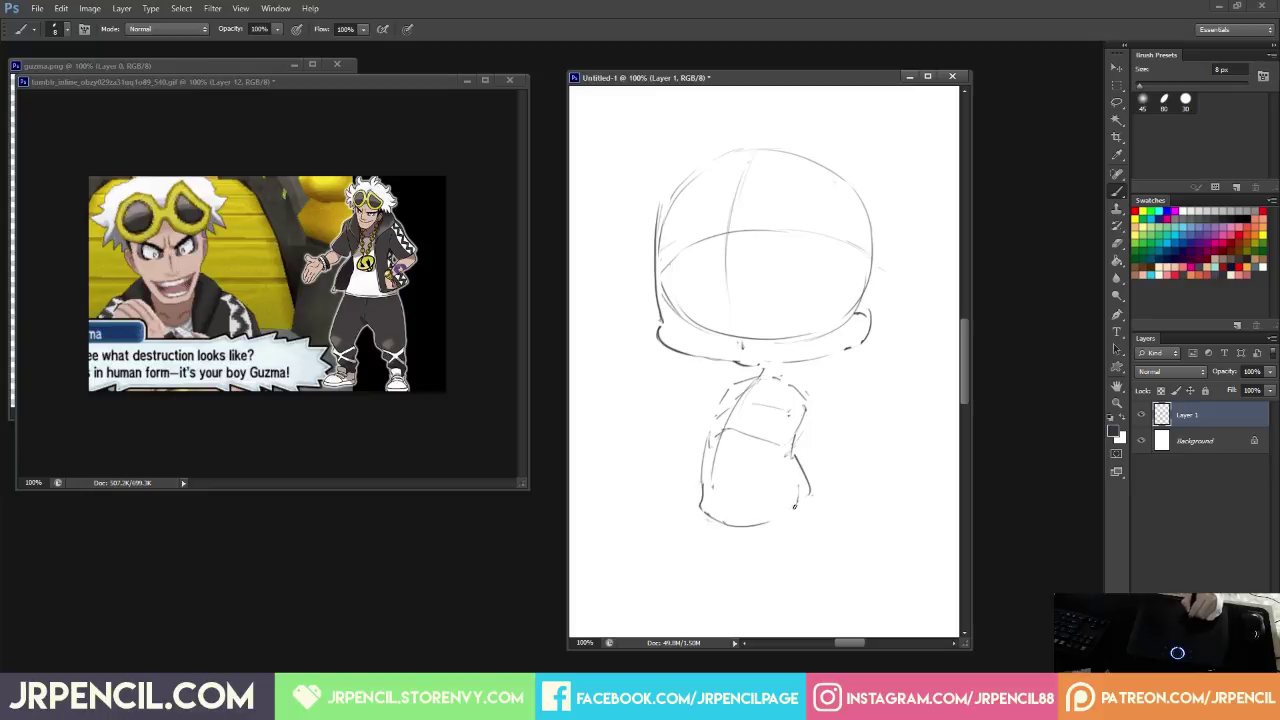
Erase the body centre line and old left torso edge, and redraw the left side as one continuous curve.
{"action": "key", "text": "e"}
{"action": "left_click_drag", "start_coordinate": [738, 390], "coordinate": [735, 430]}
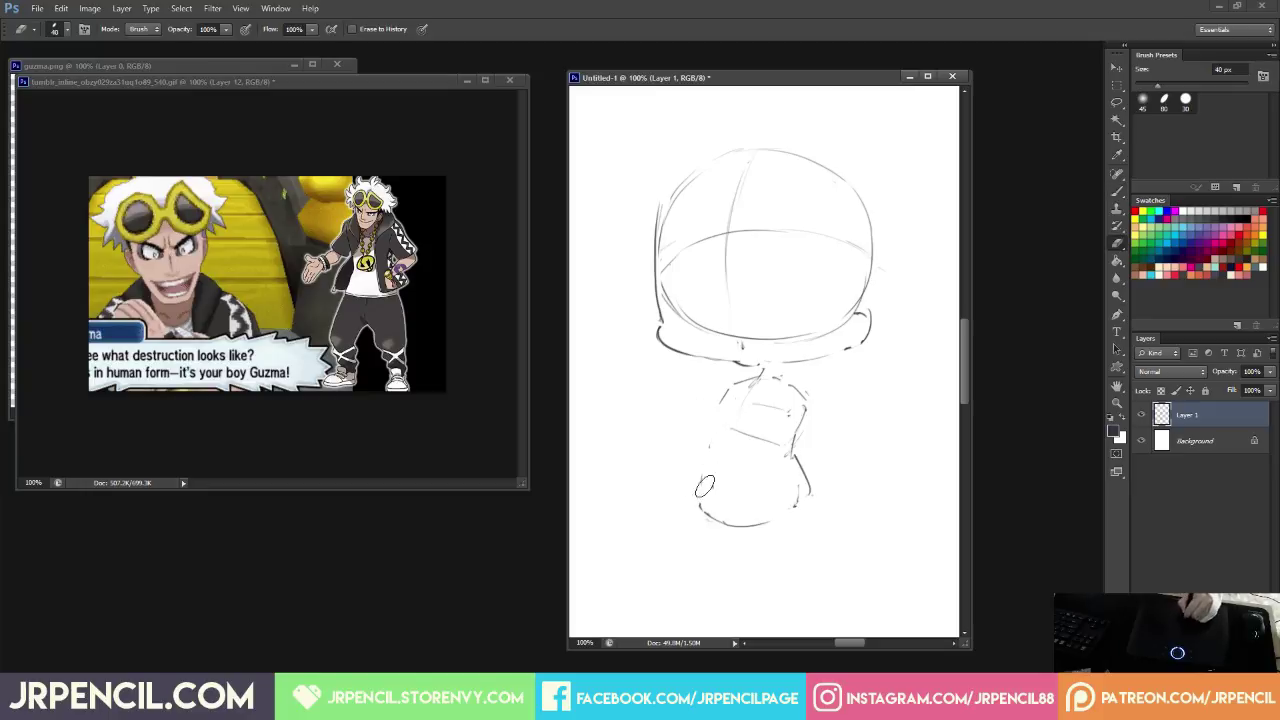
{"action": "left_click_drag", "start_coordinate": [704, 470], "coordinate": [704, 500]}
{"action": "key", "text": "b"}
{"action": "left_click_drag", "start_coordinate": [720, 400], "coordinate": [703, 490]}
Erase both side outlines of the torso and the line across the waist.
{"action": "key", "text": "e"}
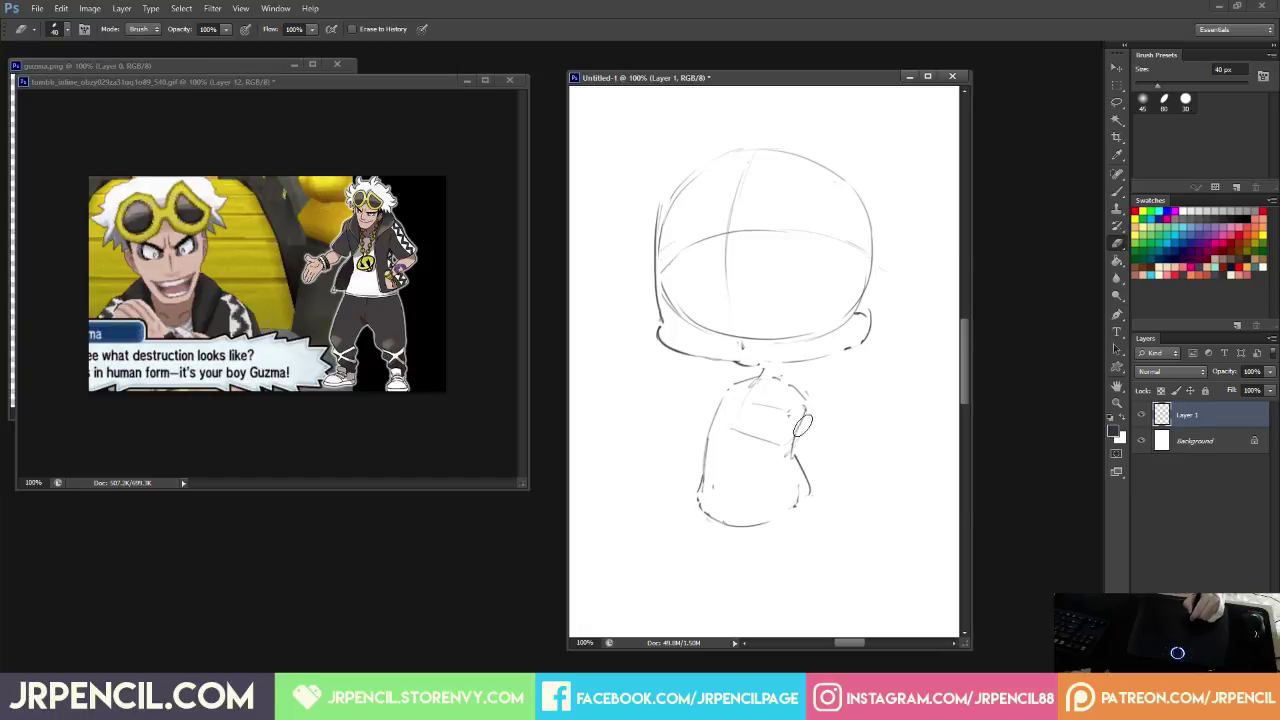
{"action": "mouse_move", "coordinate": [805, 415]}
{"action": "left_mouse_down"}
{"action": "mouse_move", "coordinate": [819, 492]}
{"action": "mouse_move", "coordinate": [777, 510]}
{"action": "mouse_move", "coordinate": [705, 477]}
{"action": "left_mouse_up"}
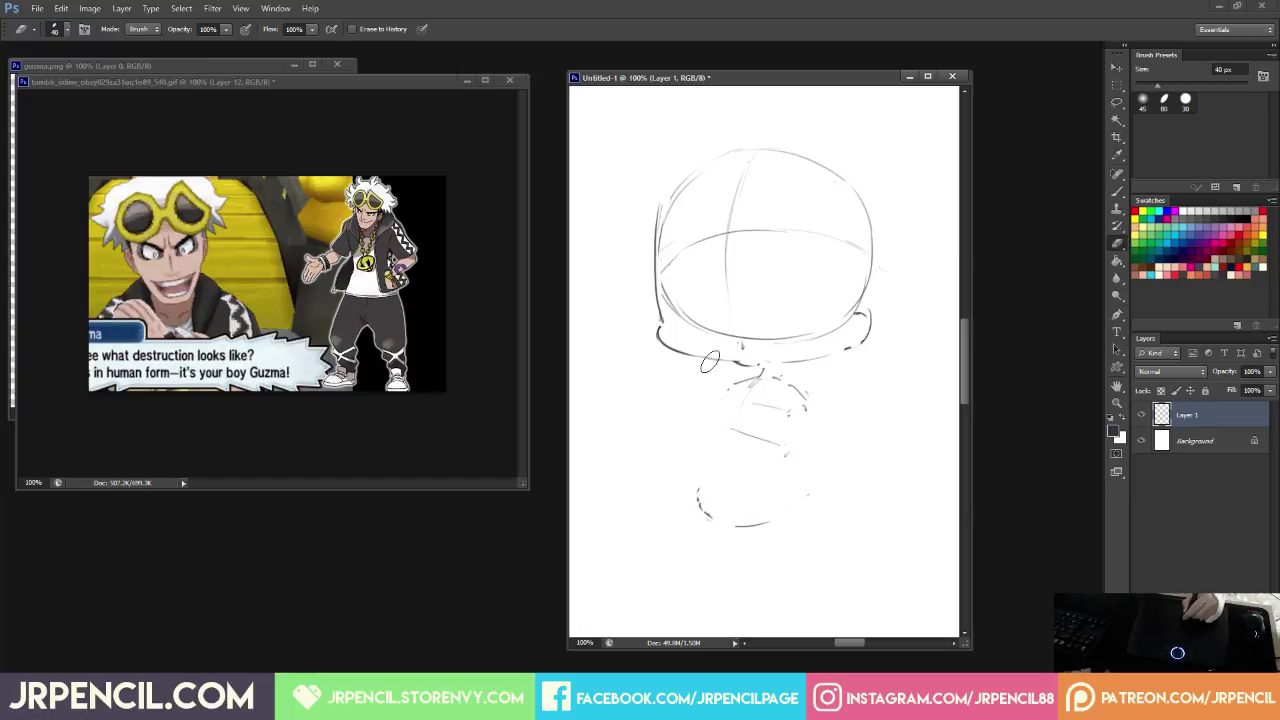
{"action": "key", "text": "b"}
{"action": "key", "text": "e"}
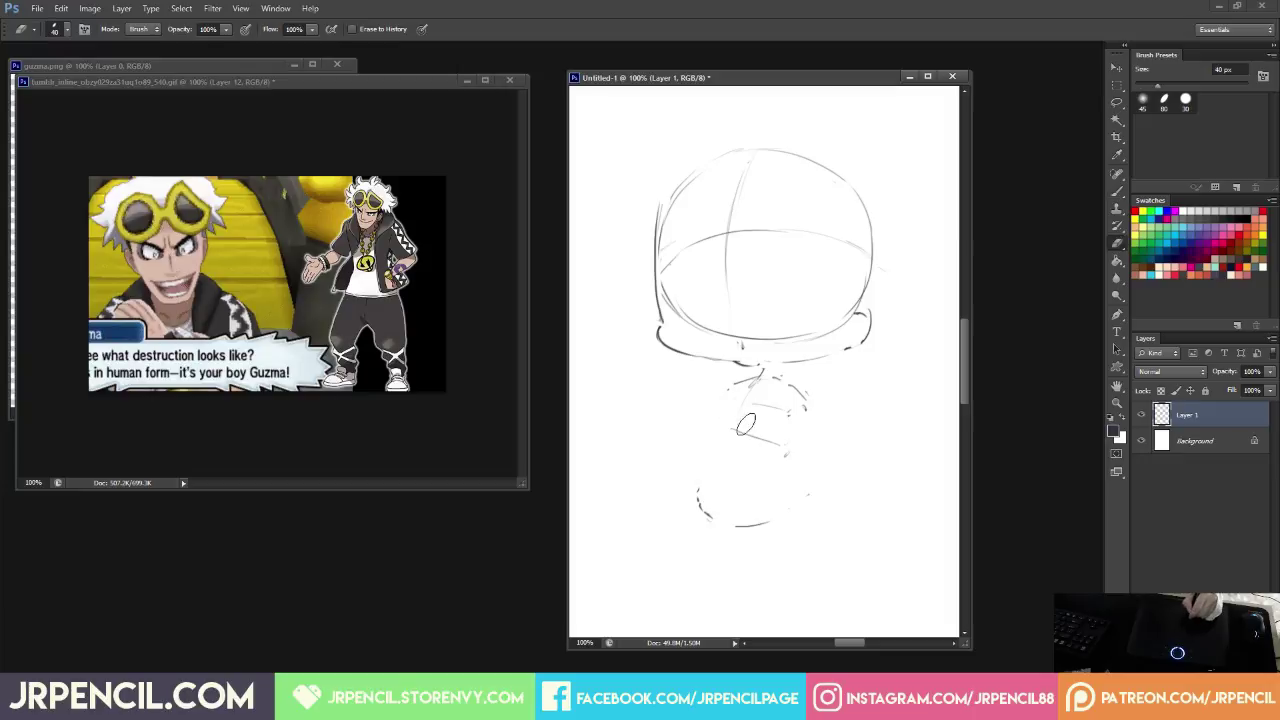
{"action": "left_click_drag", "start_coordinate": [756, 430], "coordinate": [790, 453]}
Redraw the torso with a curved line under the chest, a bulging left back curve, a pinched right waist and a lower hip contour.
{"action": "key", "text": "b"}
{"action": "mouse_move", "coordinate": [713, 430]}
{"action": "left_mouse_down"}
{"action": "mouse_move", "coordinate": [778, 443]}
{"action": "mouse_move", "coordinate": [802, 411]}
{"action": "mouse_move", "coordinate": [774, 448]}
{"action": "left_mouse_up"}
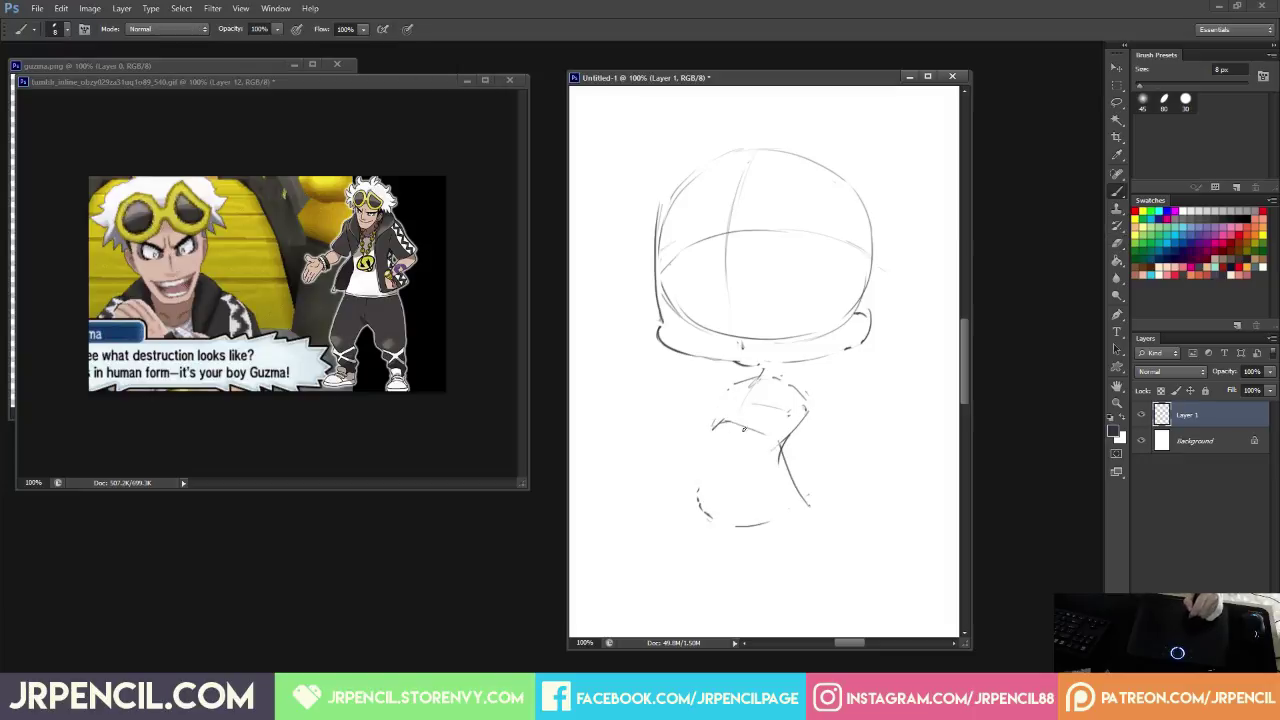
{"action": "key", "text": "e"}
{"action": "mouse_move", "coordinate": [802, 414]}
{"action": "left_mouse_down"}
{"action": "mouse_move", "coordinate": [817, 404]}
{"action": "mouse_move", "coordinate": [778, 487]}
{"action": "left_mouse_up"}
{"action": "key", "text": "b"}
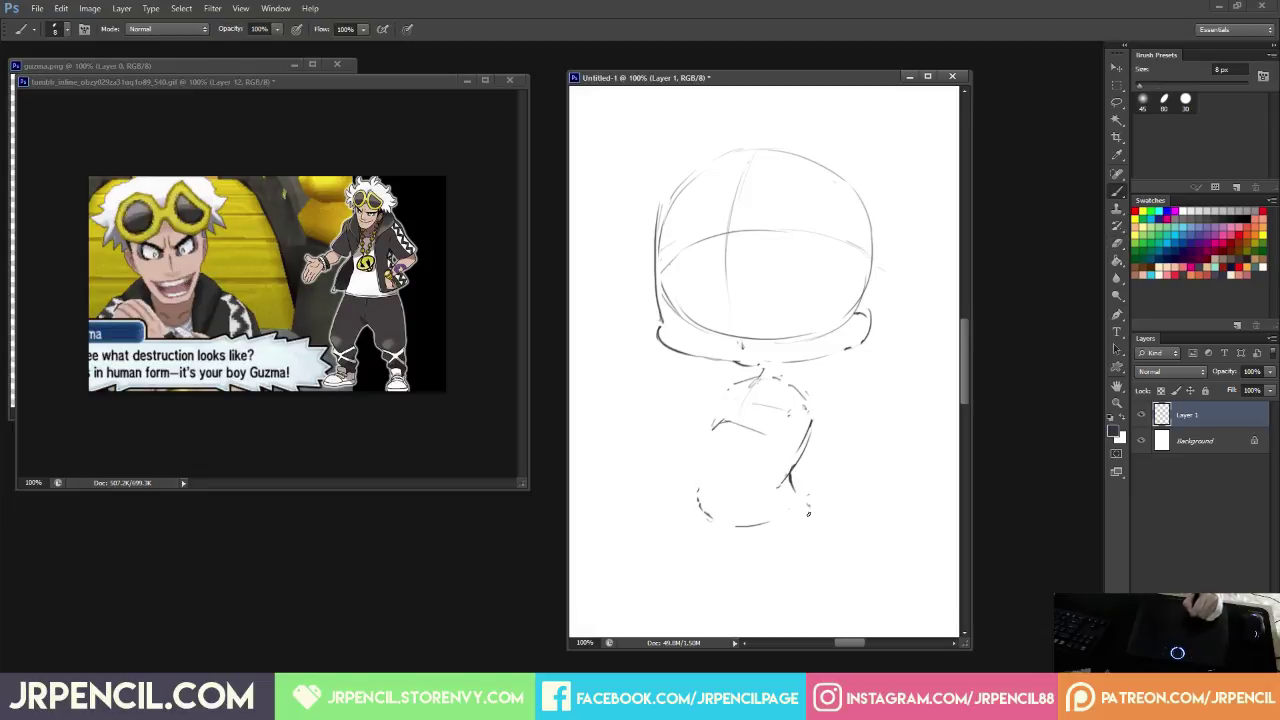
{"action": "mouse_move", "coordinate": [740, 385]}
{"action": "left_mouse_down"}
{"action": "mouse_move", "coordinate": [706, 430]}
{"action": "mouse_move", "coordinate": [698, 498]}
{"action": "mouse_move", "coordinate": [739, 552]}
{"action": "mouse_move", "coordinate": [807, 518]}
{"action": "left_mouse_up"}
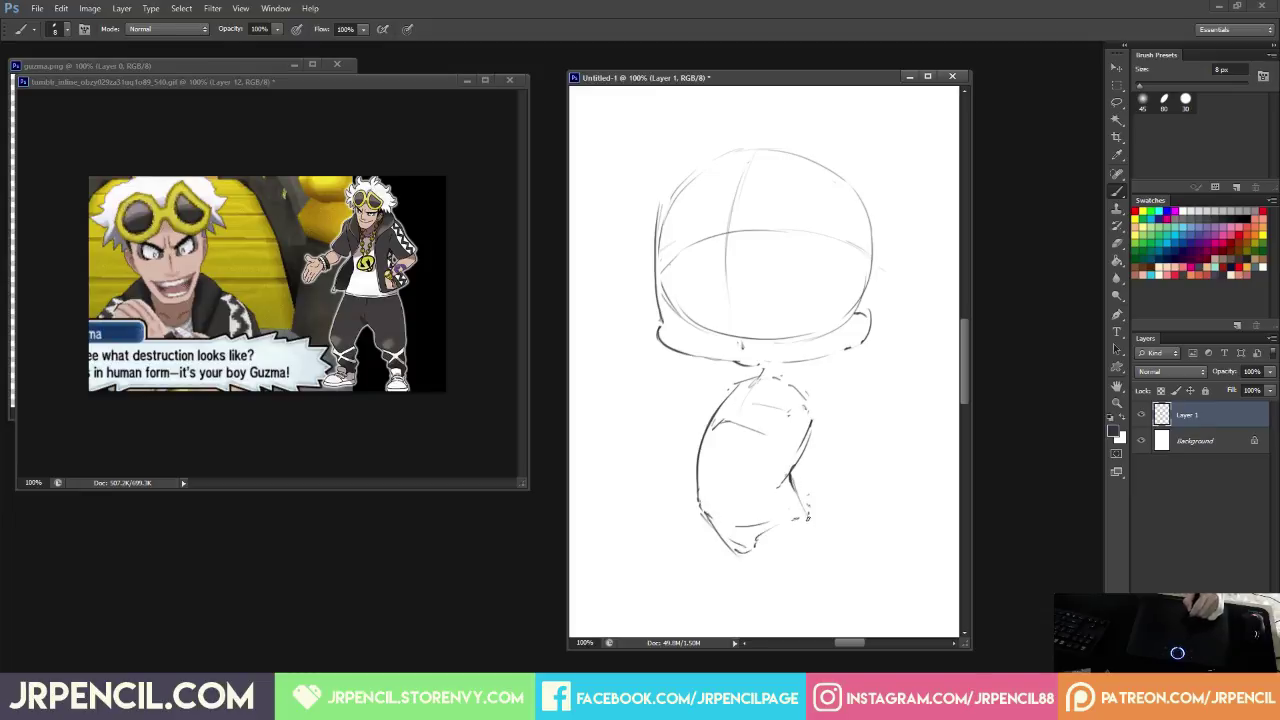
Rework the right waist and hip, and sketch the upper legs extending from the hips.
{"action": "key", "text": "e"}
{"action": "mouse_move", "coordinate": [803, 455]}
{"action": "left_mouse_down"}
{"action": "mouse_move", "coordinate": [809, 403]}
{"action": "mouse_move", "coordinate": [812, 434]}
{"action": "mouse_move", "coordinate": [780, 462]}
{"action": "mouse_move", "coordinate": [778, 488]}
{"action": "mouse_move", "coordinate": [810, 508]}
{"action": "mouse_move", "coordinate": [822, 582]}
{"action": "left_mouse_up"}
{"action": "key", "text": "b"}
{"action": "left_click_drag", "start_coordinate": [827, 512], "coordinate": [823, 580]}
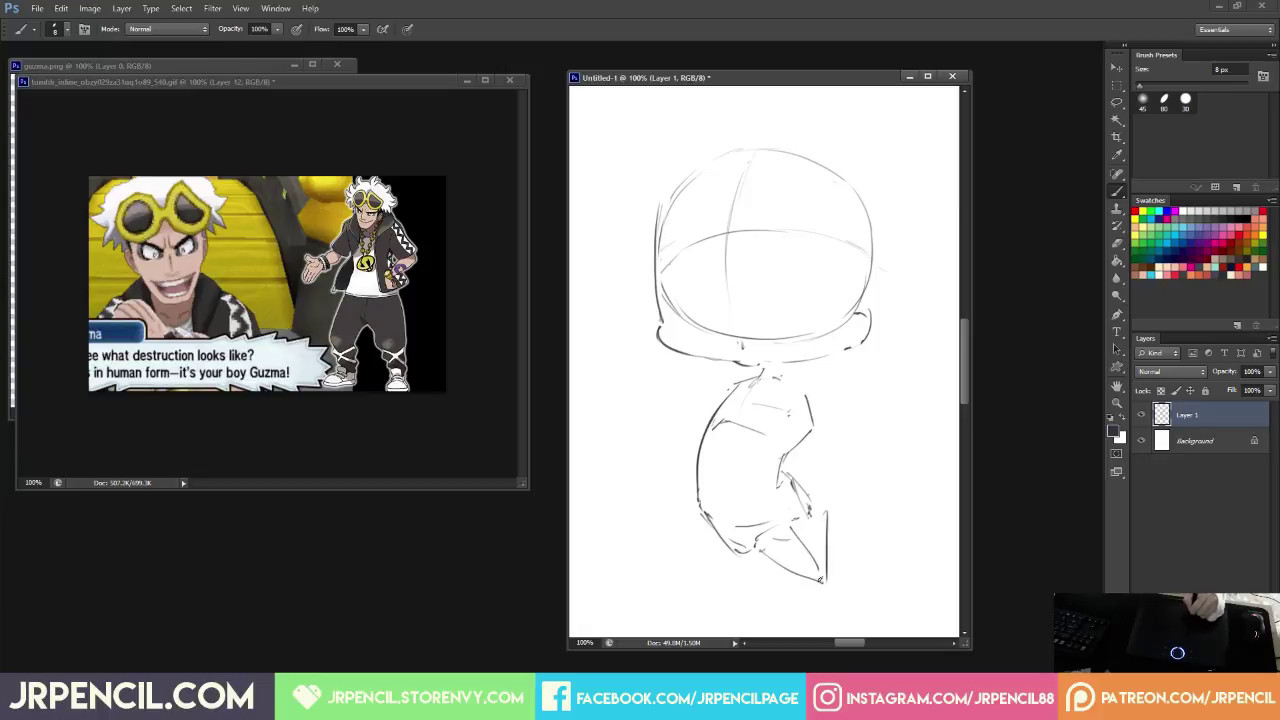
{"action": "left_click_drag", "start_coordinate": [707, 513], "coordinate": [749, 590]}
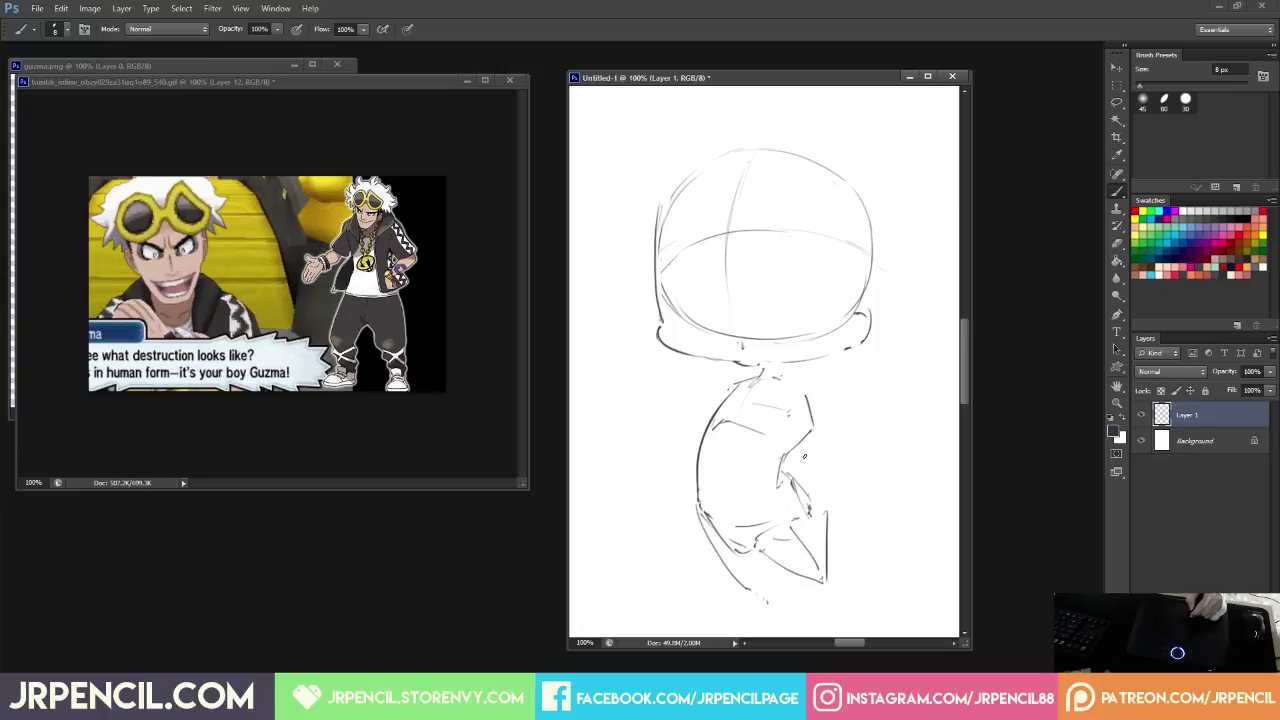
Lasso the body sketch, rotate it slightly clockwise and shift it left beneath the head, and deselect it.
{"action": "key", "text": "l"}
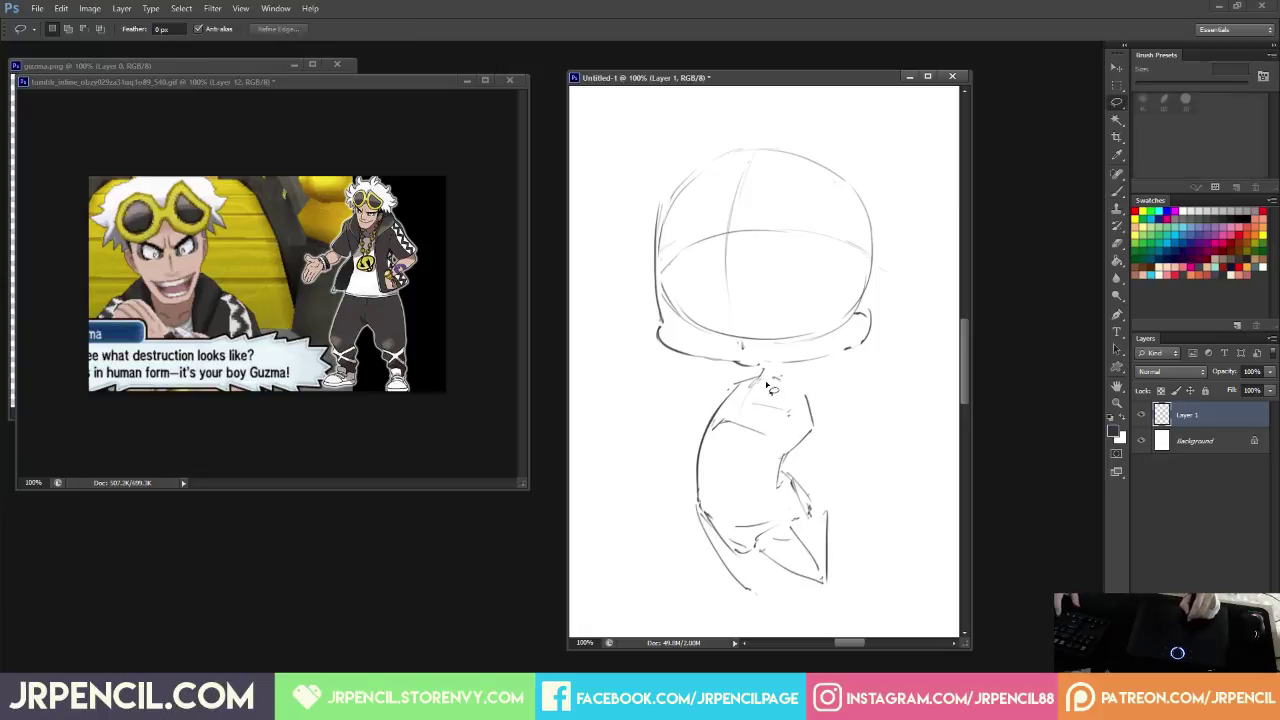
{"action": "mouse_move", "coordinate": [738, 374]}
{"action": "left_mouse_down"}
{"action": "mouse_move", "coordinate": [880, 560]}
{"action": "mouse_move", "coordinate": [668, 392]}
{"action": "left_mouse_up"}
{"action": "mouse_move", "coordinate": [866, 509]}
{"action": "left_mouse_down"}
{"action": "mouse_move", "coordinate": [846, 495]}
{"action": "mouse_move", "coordinate": [872, 520]}
{"action": "left_mouse_up"}
{"action": "key", "text": "ctrl+t"}
{"action": "left_click_drag", "start_coordinate": [751, 499], "coordinate": [748, 499]}
{"action": "key", "text": "Return"}
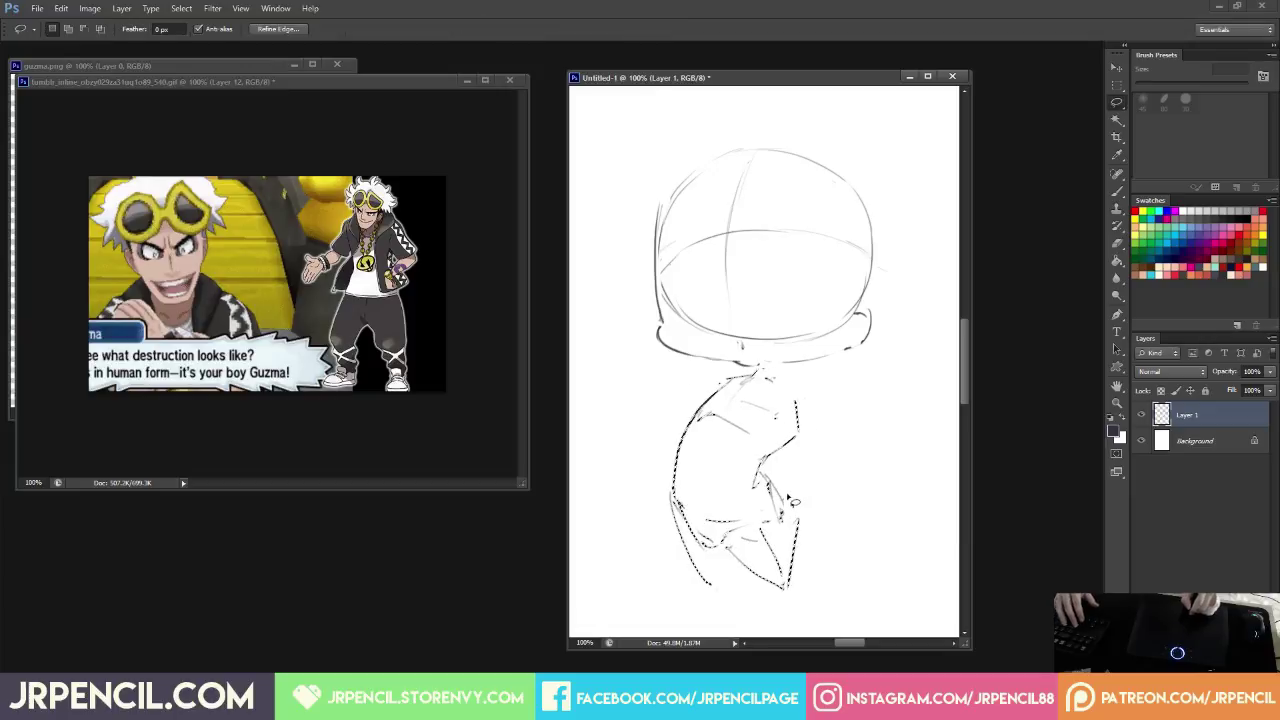
{"action": "key", "text": "ctrl+d"}
Erase the old right chest edge and redraw the right shoulder and chest contour from the chin down.
{"action": "key", "text": "e"}
{"action": "mouse_move", "coordinate": [766, 456]}
{"action": "left_mouse_down"}
{"action": "mouse_move", "coordinate": [797, 420]}
{"action": "mouse_move", "coordinate": [792, 400]}
{"action": "left_mouse_up"}
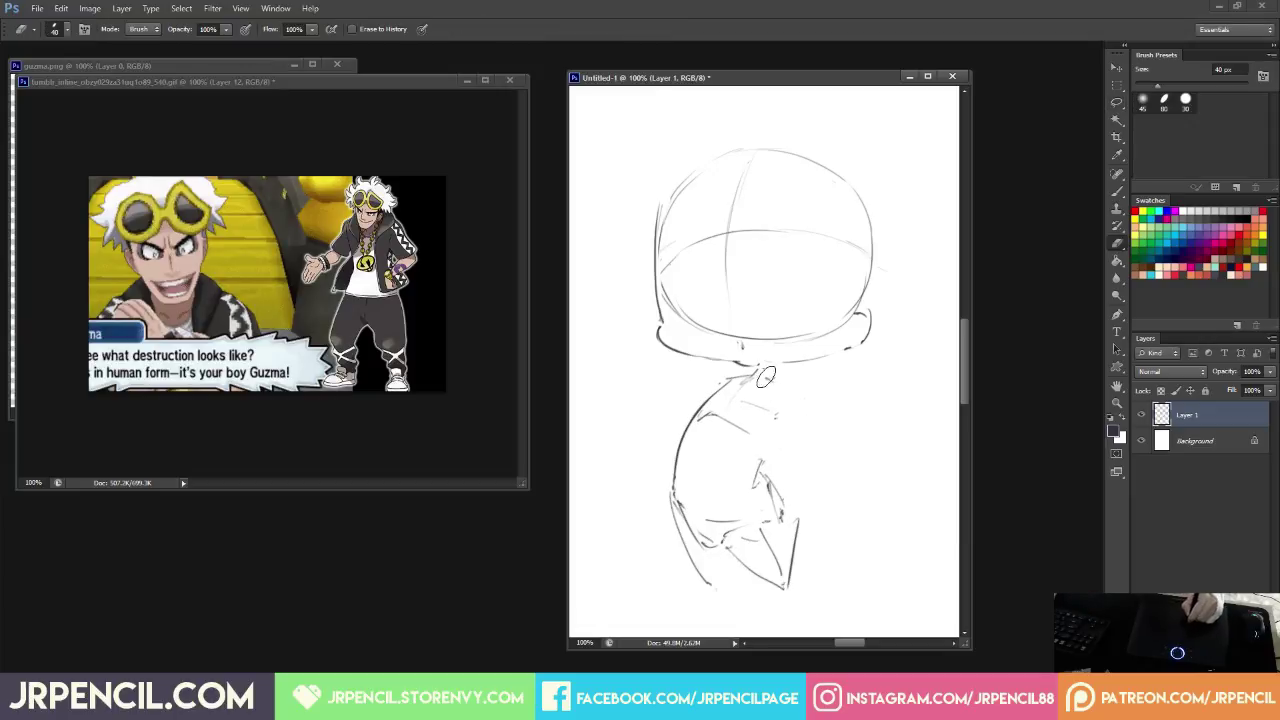
{"action": "key", "text": "b"}
{"action": "key", "text": "e"}
{"action": "key", "text": "b"}
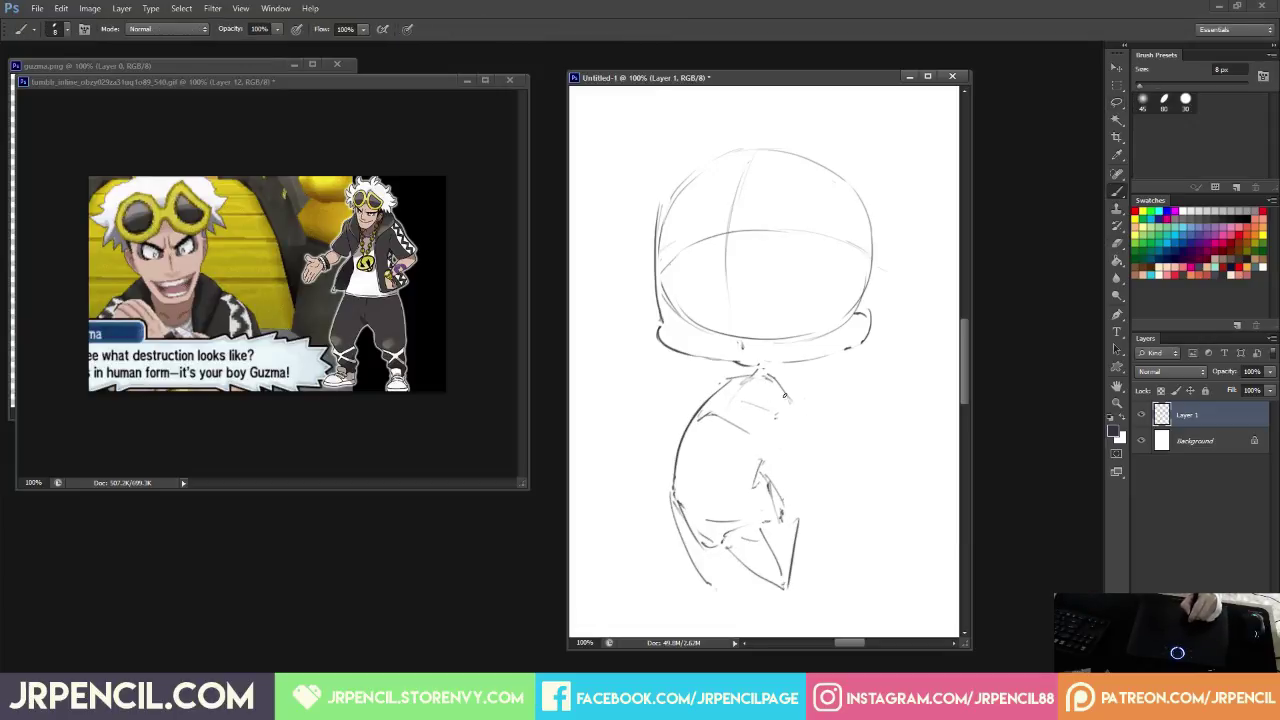
{"action": "mouse_move", "coordinate": [789, 399]}
{"action": "left_mouse_down"}
{"action": "mouse_move", "coordinate": [792, 412]}
{"action": "mouse_move", "coordinate": [757, 441]}
{"action": "left_mouse_up"}
Redraw the right waist, hip and outer thigh, and shape both thighs with curved lines at the knees.
{"action": "mouse_move", "coordinate": [771, 436]}
{"action": "left_mouse_down"}
{"action": "mouse_move", "coordinate": [757, 482]}
{"action": "mouse_move", "coordinate": [794, 538]}
{"action": "mouse_move", "coordinate": [761, 457]}
{"action": "mouse_move", "coordinate": [786, 508]}
{"action": "mouse_move", "coordinate": [759, 580]}
{"action": "mouse_move", "coordinate": [708, 541]}
{"action": "mouse_move", "coordinate": [760, 578]}
{"action": "mouse_move", "coordinate": [792, 568]}
{"action": "left_mouse_up"}
{"action": "key", "text": "e"}
{"action": "key", "text": "b"}
{"action": "key", "text": "e"}
{"action": "key", "text": "b"}
{"action": "key", "text": "e"}
{"action": "key", "text": "b"}
{"action": "key", "text": "e"}
{"action": "key", "text": "b"}
{"action": "left_click_drag", "start_coordinate": [787, 508], "coordinate": [791, 562]}
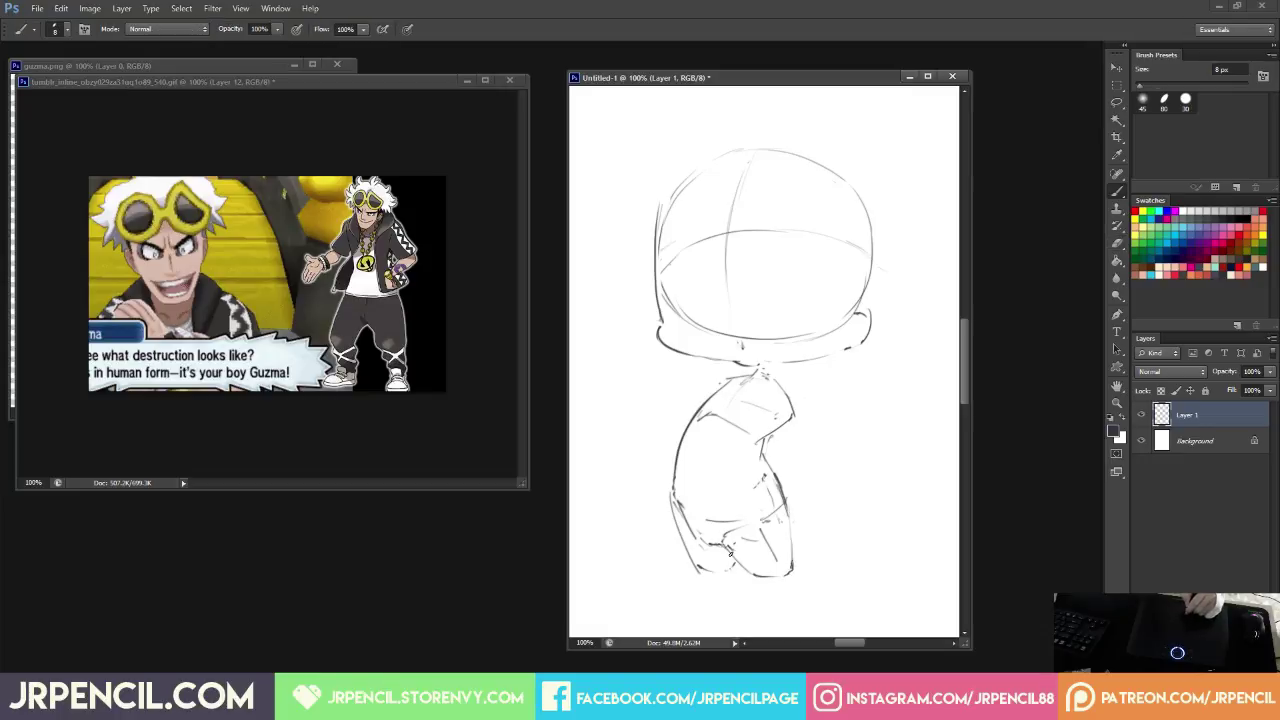
Sketch both lower legs tapering down to the ankles, and clean up the lower end of the left leg.
{"action": "left_click_drag", "start_coordinate": [738, 560], "coordinate": [798, 613]}
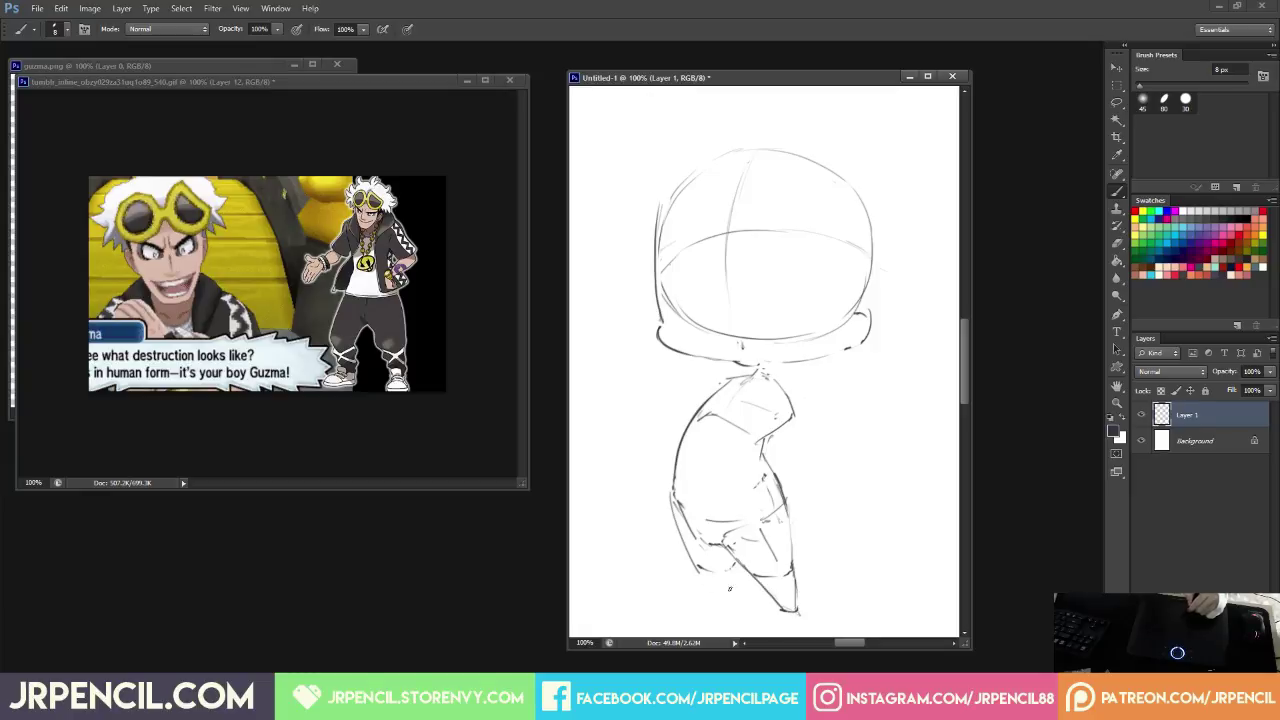
{"action": "left_click_drag", "start_coordinate": [690, 555], "coordinate": [739, 602]}
{"action": "key", "text": "e"}
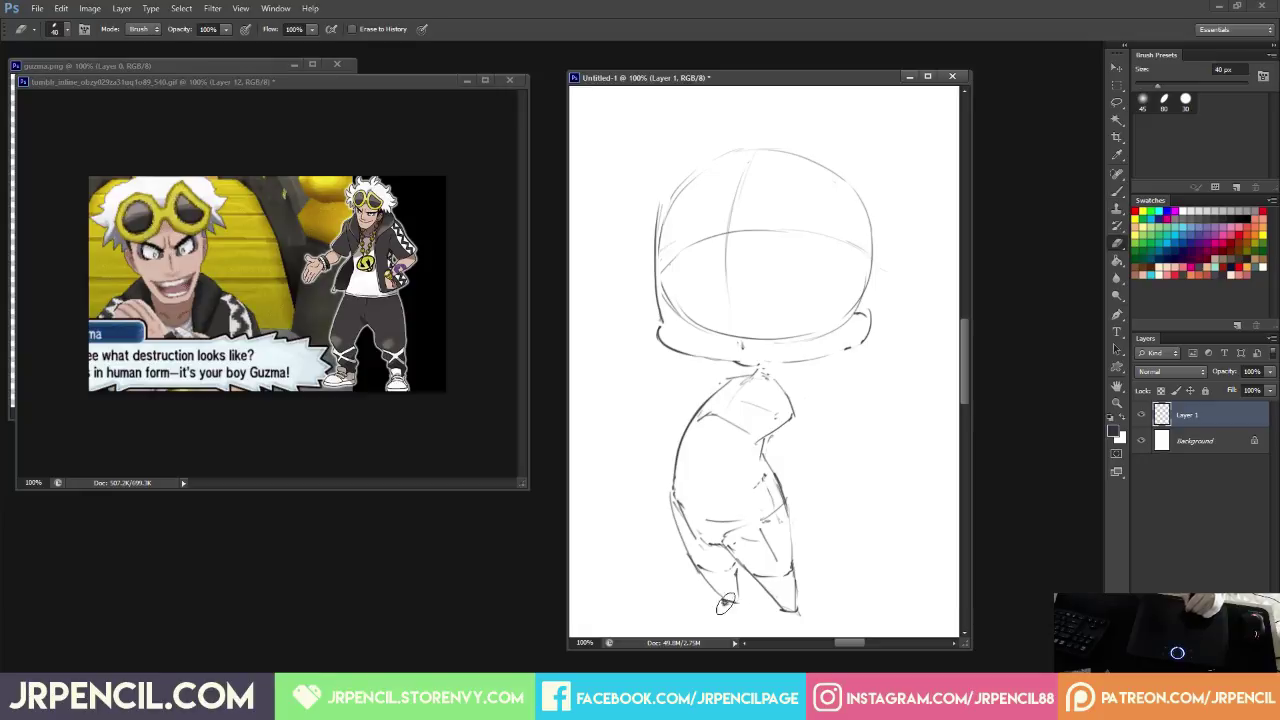
{"action": "key", "text": "b"}
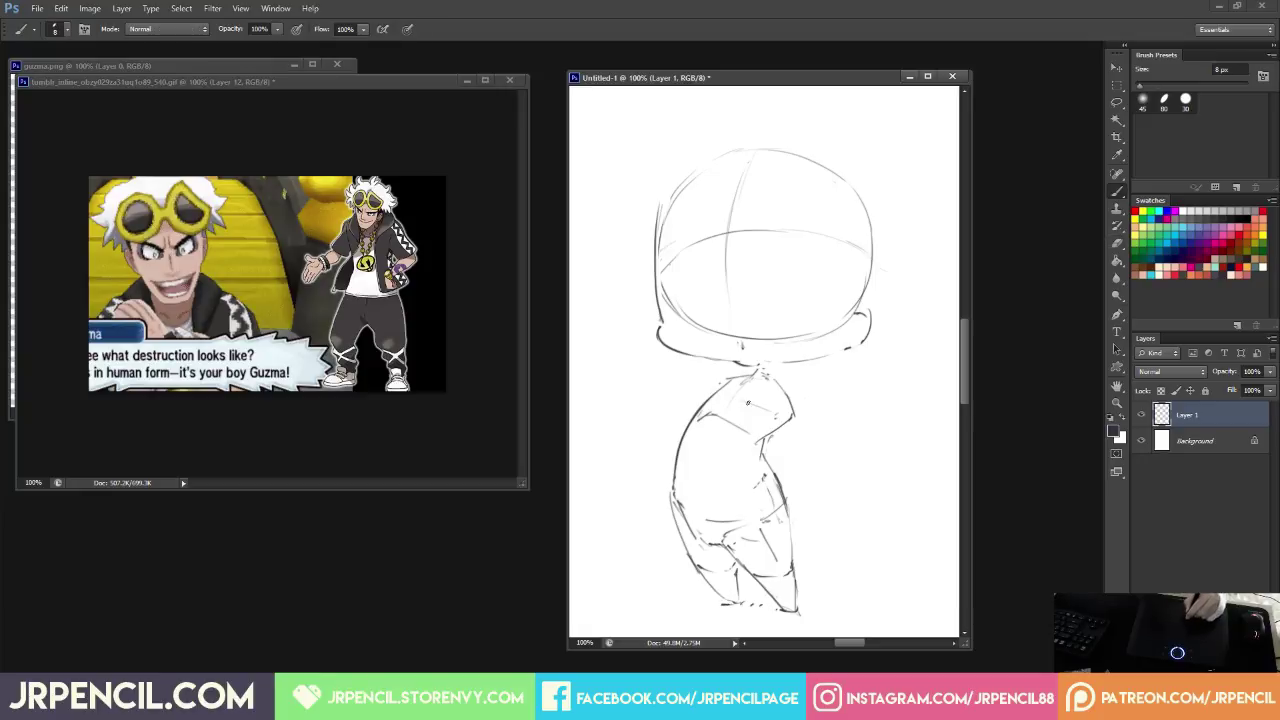
Round off the right side of the chest with a curved contour, and erase the left end of the line beneath it.
{"action": "key", "text": "e"}
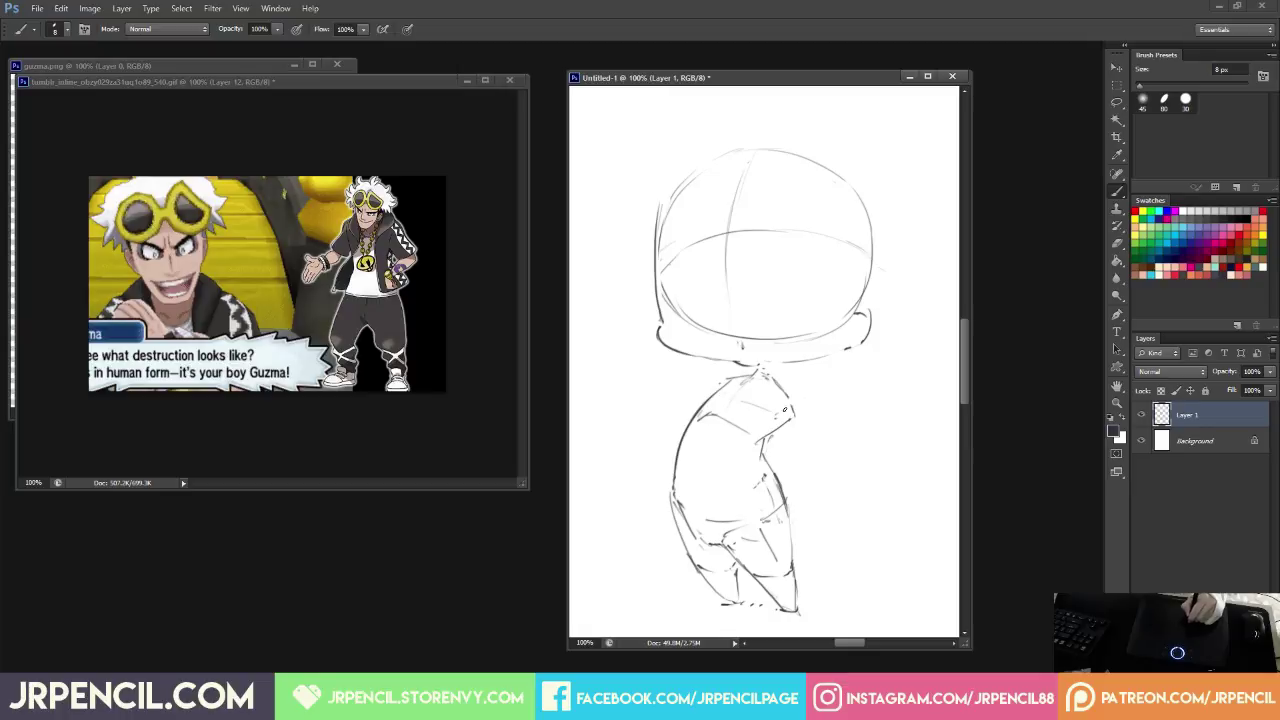
{"action": "mouse_move", "coordinate": [776, 398]}
{"action": "left_mouse_down"}
{"action": "mouse_move", "coordinate": [768, 418]}
{"action": "mouse_move", "coordinate": [785, 378]}
{"action": "mouse_move", "coordinate": [790, 396]}
{"action": "left_mouse_up"}
{"action": "key", "text": "e"}
{"action": "key", "text": "b"}
{"action": "key", "text": "e"}
{"action": "key", "text": "b"}
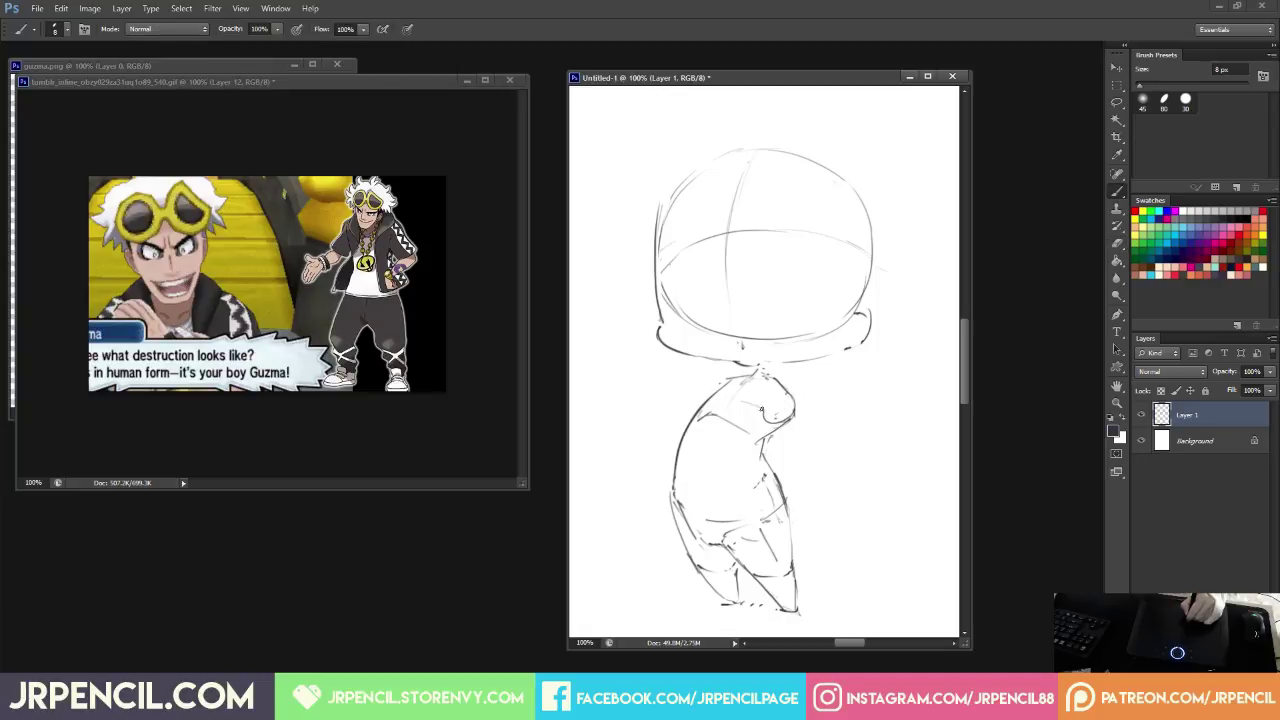
{"action": "key", "text": "e"}
{"action": "left_click_drag", "start_coordinate": [708, 412], "coordinate": [715, 416]}
{"action": "key", "text": "b"}
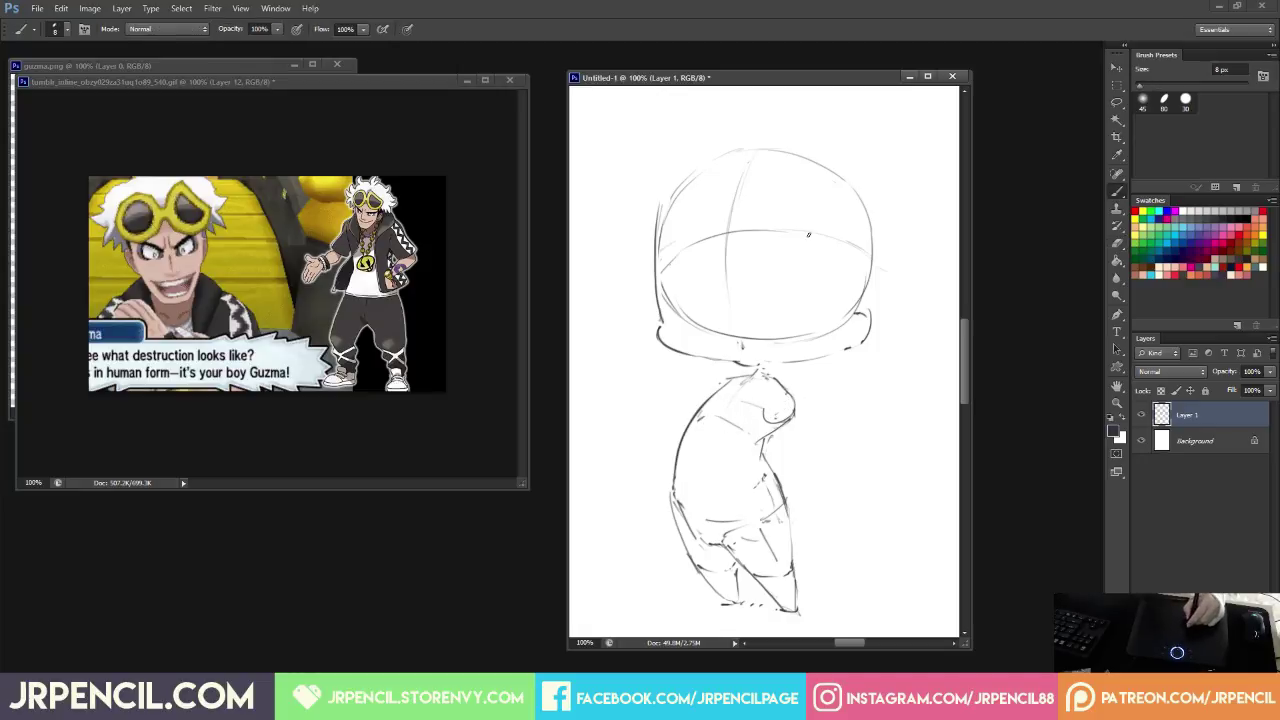
Fade Layer 1 to 45% opacity and begin marking the arms at the right shoulder on a new layer above it.
{"action": "left_click_drag", "start_coordinate": [1270, 371], "coordinate": [1216, 419]}
{"action": "key", "text": "ctrl+shift+alt+n"}
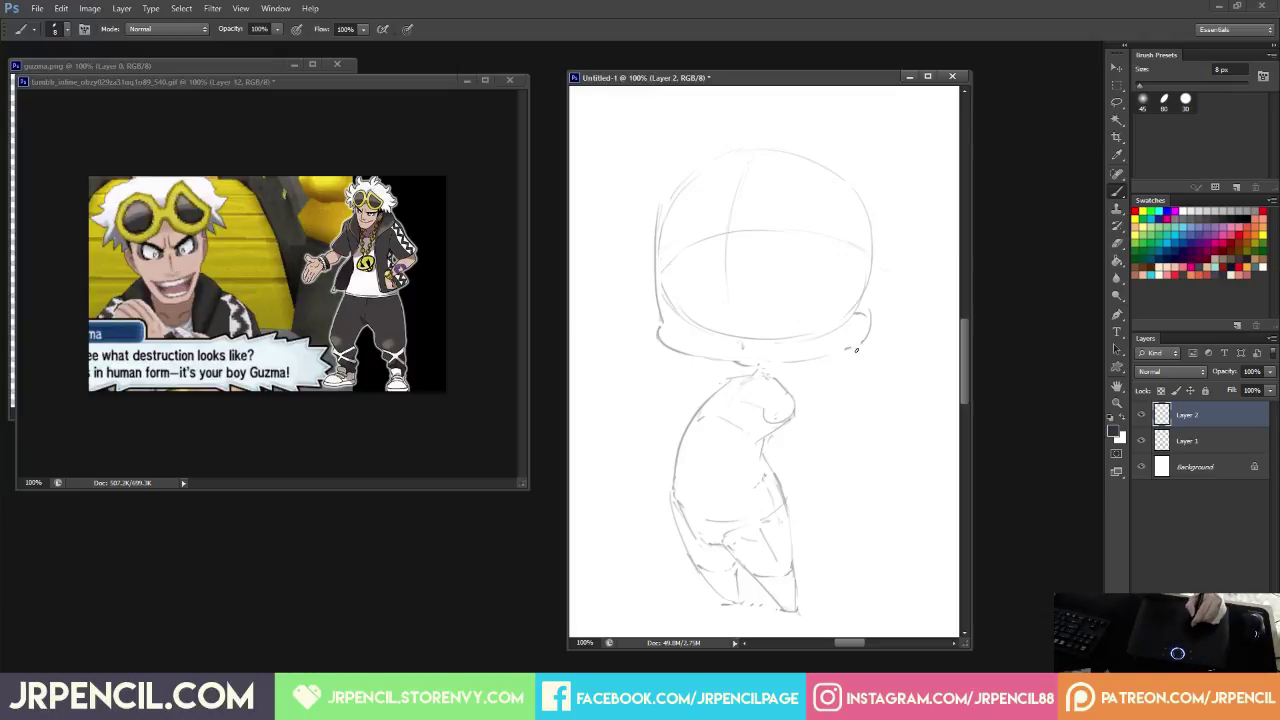
{"action": "key", "text": "e"}
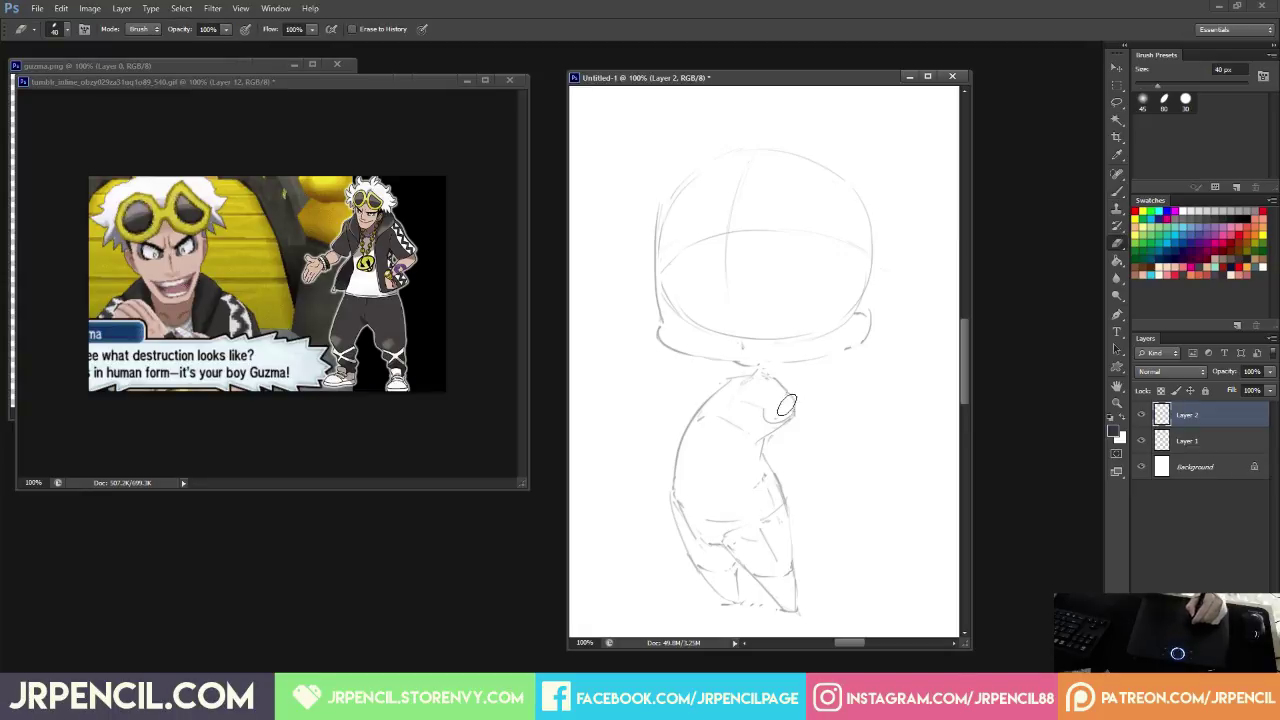
{"action": "key", "text": "b"}
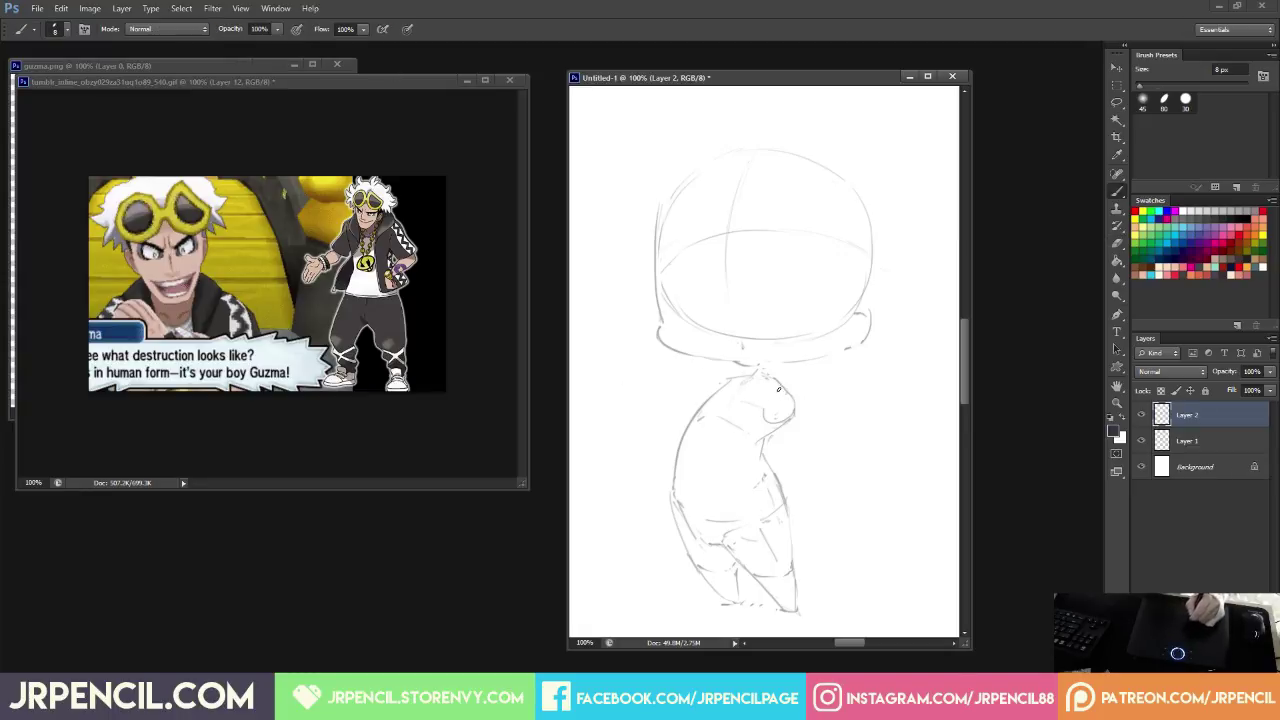
{"action": "key", "text": "e"}
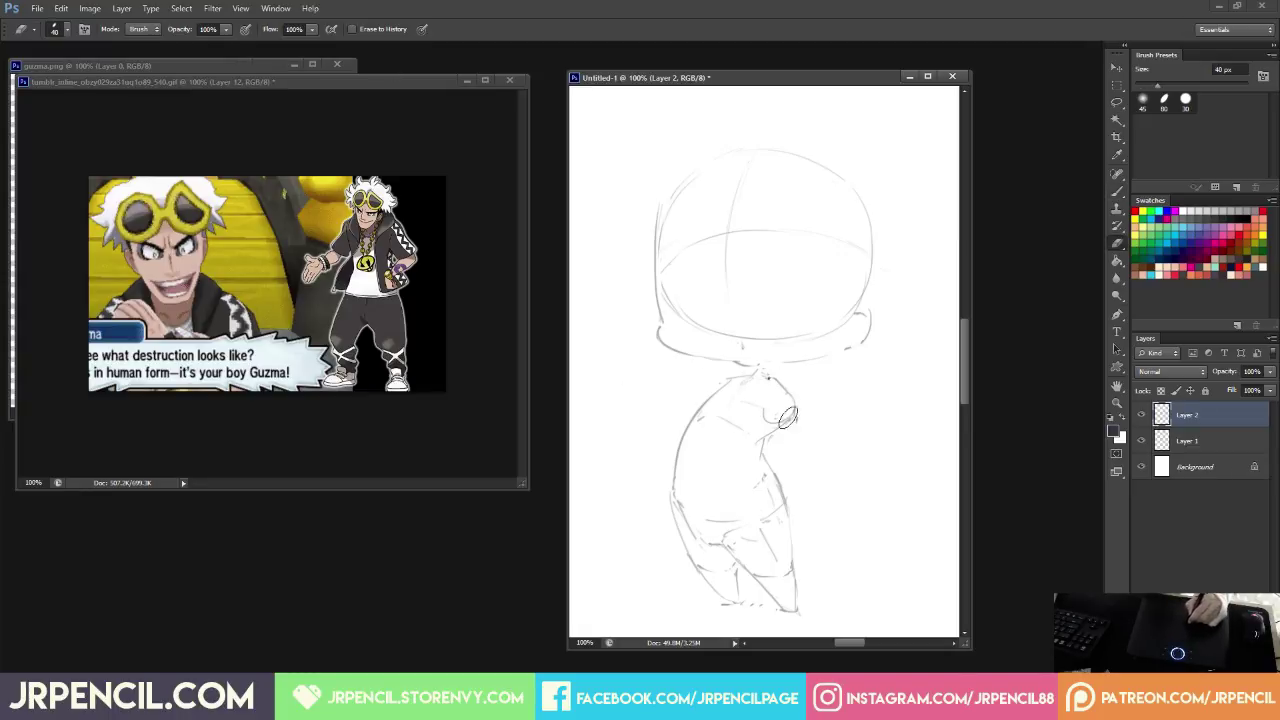
{"action": "key", "text": "b"}
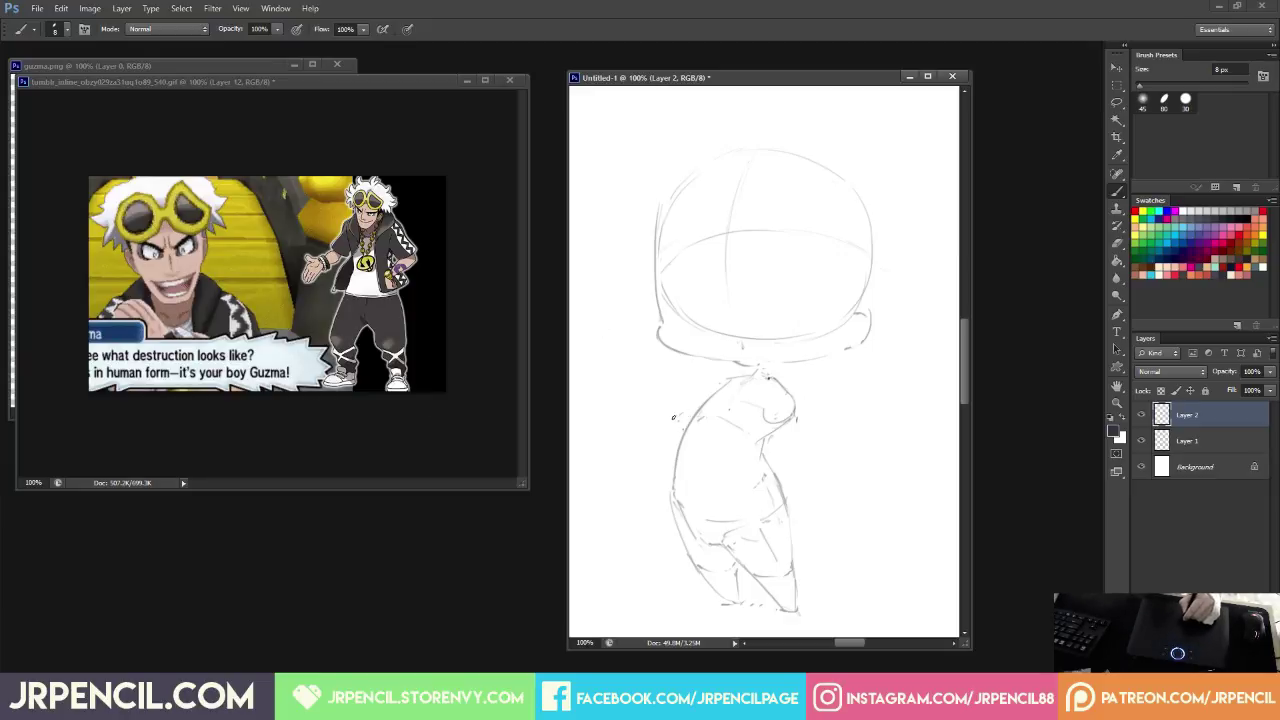
Sketch the rounded left forearm folded across the chest, and a circle for the fist at the centre of the chest.
{"action": "mouse_move", "coordinate": [677, 410]}
{"action": "left_mouse_down"}
{"action": "mouse_move", "coordinate": [672, 442]}
{"action": "mouse_move", "coordinate": [678, 423]}
{"action": "mouse_move", "coordinate": [683, 445]}
{"action": "mouse_move", "coordinate": [700, 420]}
{"action": "mouse_move", "coordinate": [679, 414]}
{"action": "mouse_move", "coordinate": [736, 390]}
{"action": "left_mouse_up"}
{"action": "key", "text": "e"}
{"action": "mouse_move", "coordinate": [673, 428]}
{"action": "left_mouse_down"}
{"action": "mouse_move", "coordinate": [727, 417]}
{"action": "mouse_move", "coordinate": [680, 411]}
{"action": "mouse_move", "coordinate": [695, 401]}
{"action": "mouse_move", "coordinate": [682, 411]}
{"action": "mouse_move", "coordinate": [668, 395]}
{"action": "mouse_move", "coordinate": [682, 400]}
{"action": "mouse_move", "coordinate": [671, 429]}
{"action": "mouse_move", "coordinate": [719, 397]}
{"action": "mouse_move", "coordinate": [725, 419]}
{"action": "mouse_move", "coordinate": [728, 396]}
{"action": "mouse_move", "coordinate": [672, 422]}
{"action": "mouse_move", "coordinate": [681, 443]}
{"action": "mouse_move", "coordinate": [735, 407]}
{"action": "mouse_move", "coordinate": [732, 387]}
{"action": "mouse_move", "coordinate": [711, 393]}
{"action": "mouse_move", "coordinate": [727, 406]}
{"action": "mouse_move", "coordinate": [746, 388]}
{"action": "mouse_move", "coordinate": [739, 401]}
{"action": "mouse_move", "coordinate": [764, 406]}
{"action": "mouse_move", "coordinate": [696, 414]}
{"action": "left_mouse_up"}
{"action": "key", "text": "b"}
{"action": "key", "text": "e"}
{"action": "key", "text": "b"}
{"action": "key", "text": "e"}
{"action": "key", "text": "b"}
{"action": "key", "text": "e"}
{"action": "key", "text": "b"}
{"action": "key", "text": "e"}
{"action": "key", "text": "b"}
{"action": "key", "text": "e"}
{"action": "key", "text": "b"}
{"action": "key", "text": "e"}
{"action": "key", "text": "b"}
{"action": "key", "text": "e"}
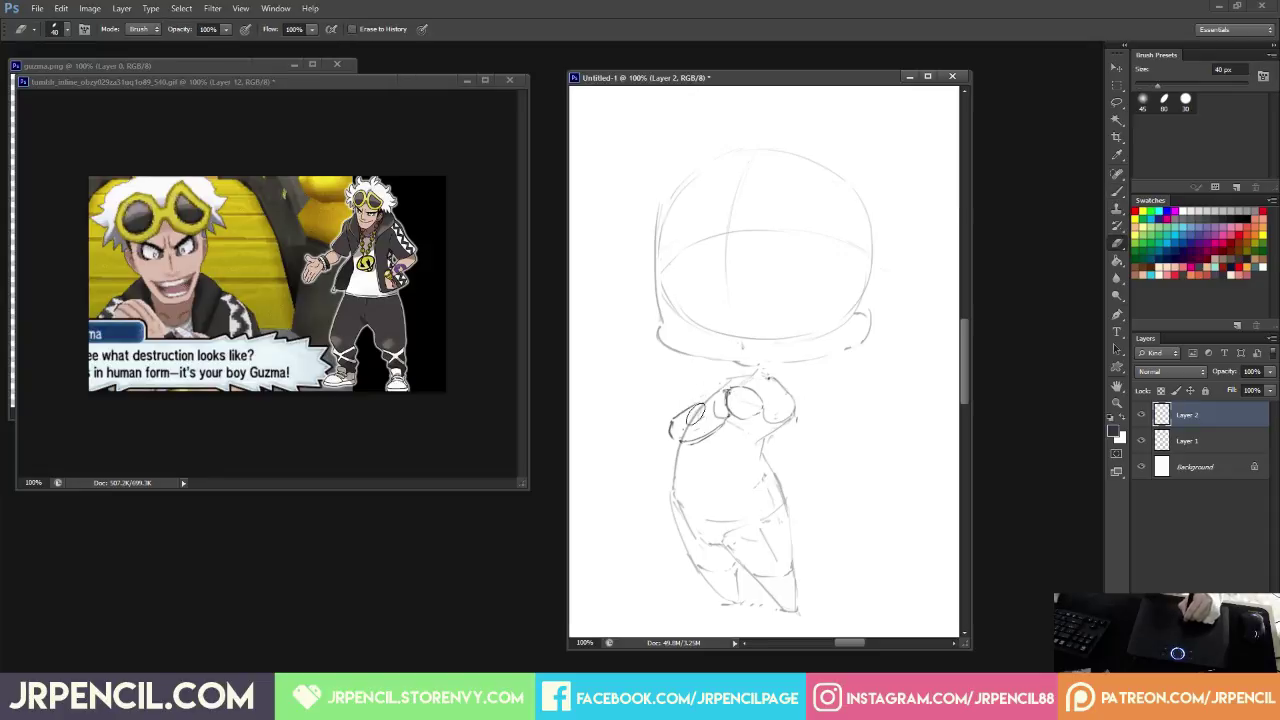
Add a small rounded bump above the left forearm and outline a second oval forearm below the circle on the chest.
{"action": "key", "text": "b"}
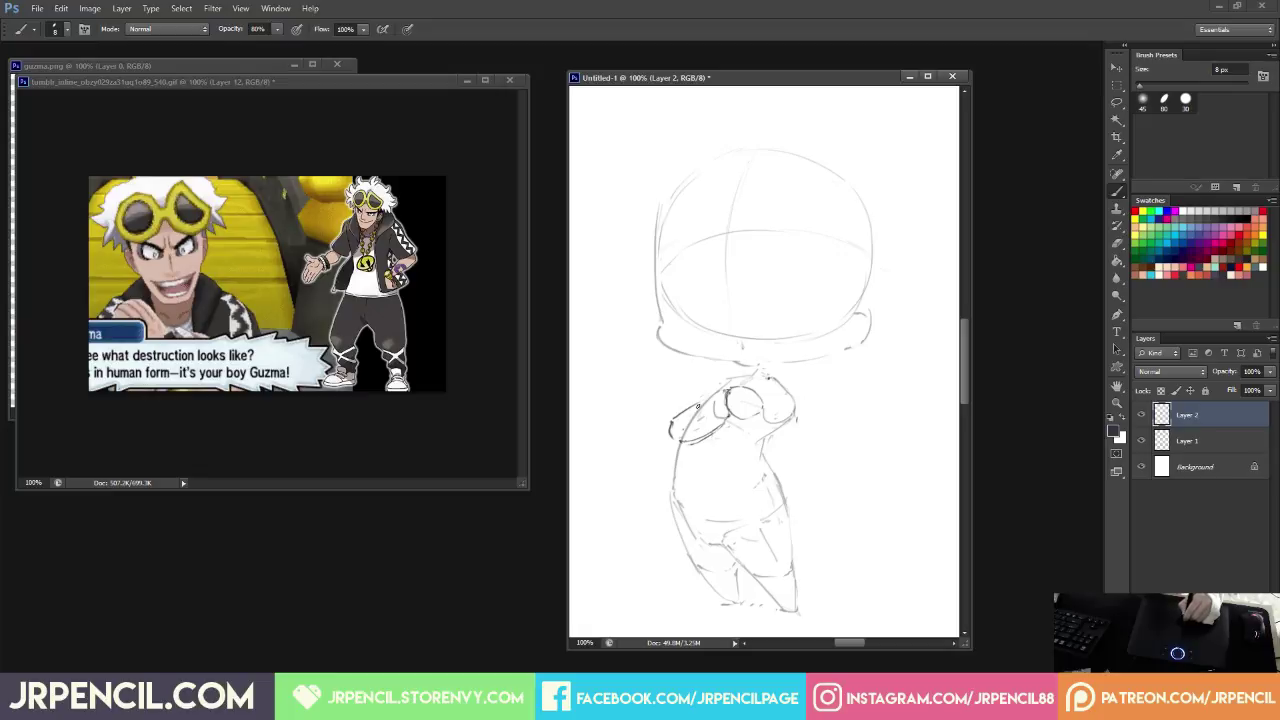
{"action": "left_click_drag", "start_coordinate": [689, 401], "coordinate": [712, 392]}
{"action": "key", "text": "e"}
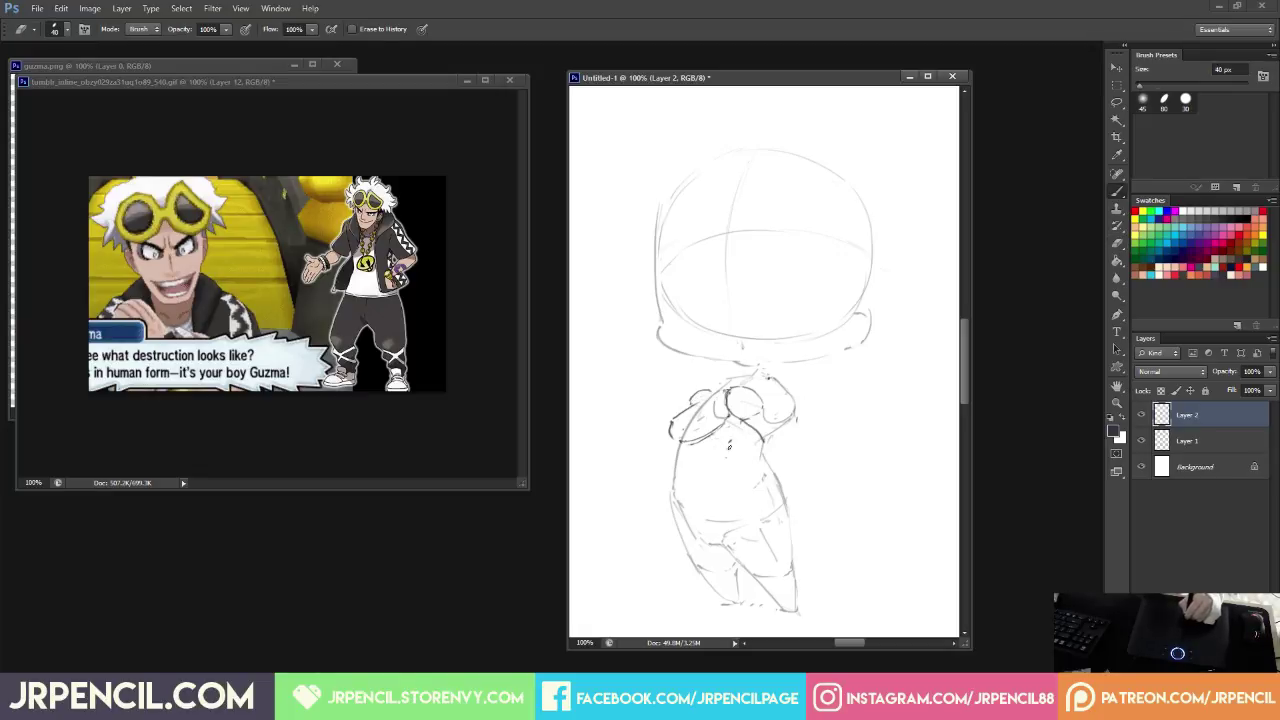
{"action": "key", "text": "b"}
{"action": "mouse_move", "coordinate": [714, 435]}
{"action": "left_mouse_down"}
{"action": "mouse_move", "coordinate": [738, 458]}
{"action": "mouse_move", "coordinate": [765, 440]}
{"action": "left_mouse_up"}
{"action": "key", "text": "e"}
{"action": "key", "text": "b"}
{"action": "key", "text": "e"}
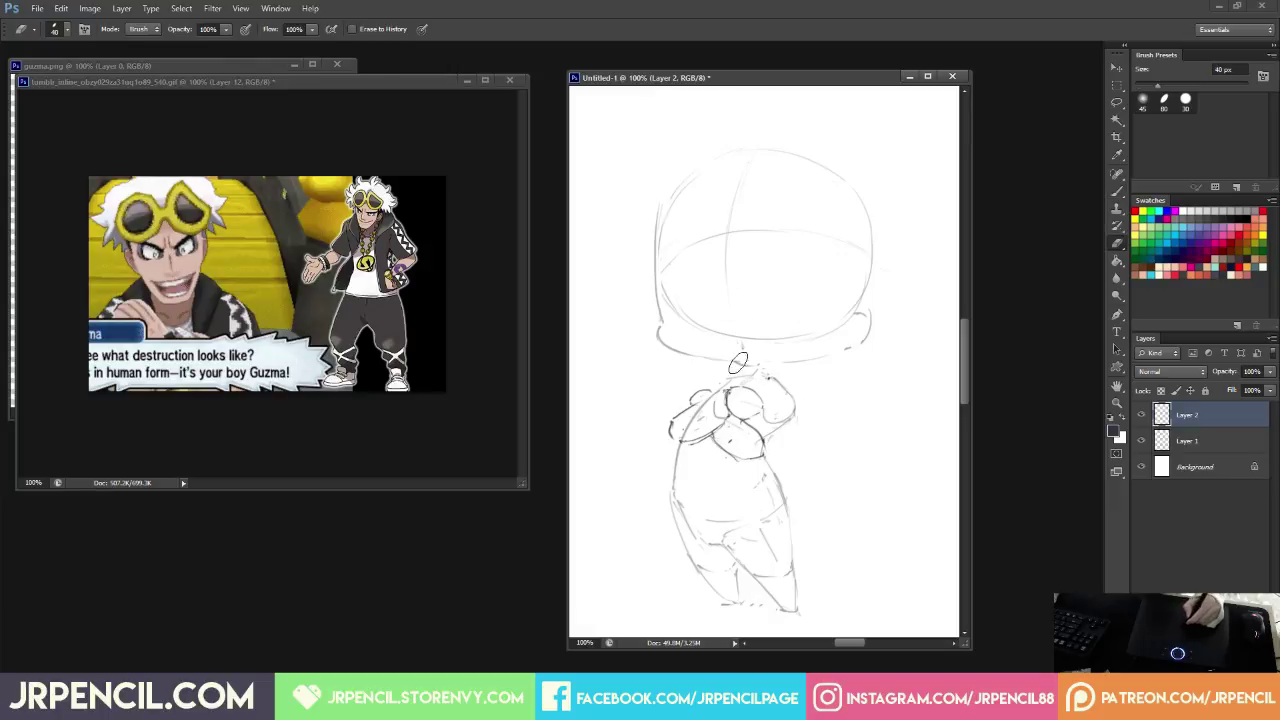
Redraw the right upper arm with firmer lines from shoulder to elbow, and erase part of the fist circle.
{"action": "mouse_move", "coordinate": [761, 393]}
{"action": "left_mouse_down"}
{"action": "mouse_move", "coordinate": [739, 387]}
{"action": "mouse_move", "coordinate": [728, 410]}
{"action": "mouse_move", "coordinate": [758, 399]}
{"action": "mouse_move", "coordinate": [797, 410]}
{"action": "mouse_move", "coordinate": [770, 444]}
{"action": "mouse_move", "coordinate": [747, 417]}
{"action": "mouse_move", "coordinate": [798, 413]}
{"action": "left_mouse_up"}
{"action": "key", "text": "b"}
{"action": "key", "text": "e"}
{"action": "key", "text": "b"}
{"action": "key", "text": "e"}
{"action": "key", "text": "b"}
{"action": "left_click", "coordinate": [768, 397]}
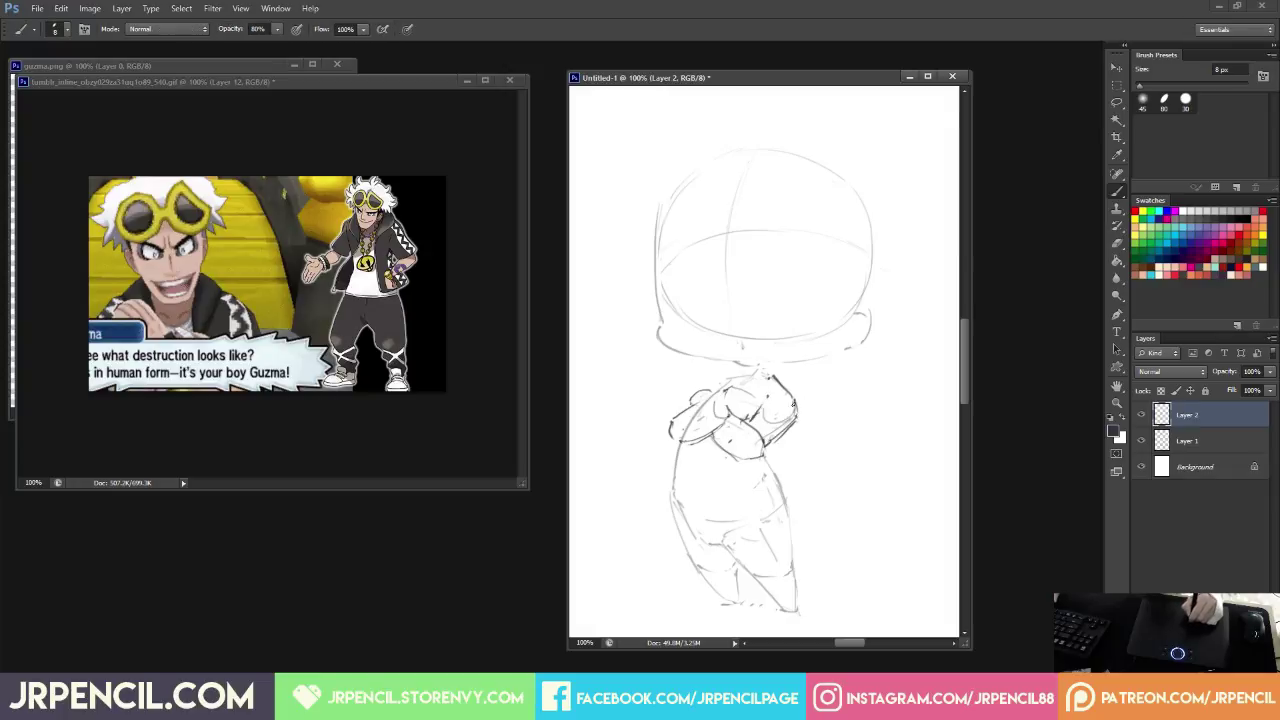
Draw the left shoulder line and both sides of the neck under the chin, and tidy the line under the right elbow.
{"action": "mouse_move", "coordinate": [712, 395]}
{"action": "left_mouse_down"}
{"action": "mouse_move", "coordinate": [722, 377]}
{"action": "mouse_move", "coordinate": [753, 372]}
{"action": "mouse_move", "coordinate": [741, 380]}
{"action": "mouse_move", "coordinate": [776, 386]}
{"action": "left_mouse_up"}
{"action": "key", "text": "e"}
{"action": "key", "text": "b"}
{"action": "key", "text": "e"}
{"action": "key", "text": "b"}
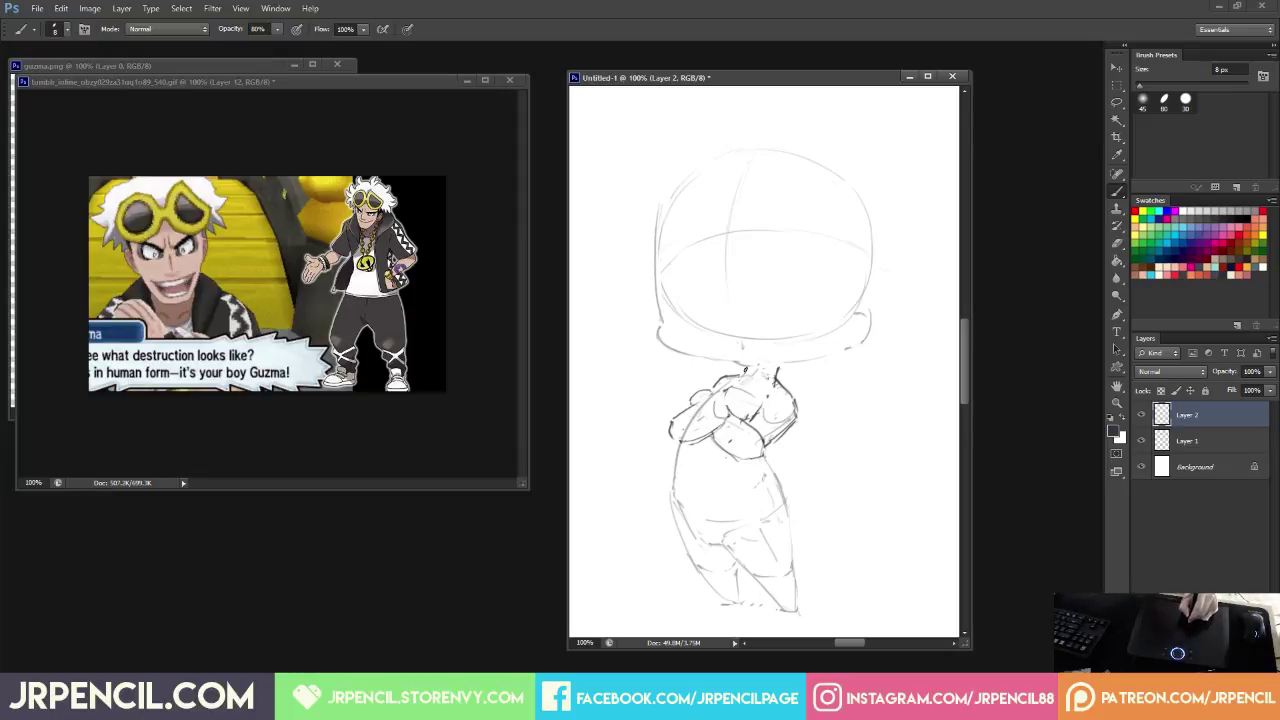
{"action": "mouse_move", "coordinate": [750, 366]}
{"action": "left_mouse_down"}
{"action": "mouse_move", "coordinate": [771, 368]}
{"action": "mouse_move", "coordinate": [746, 370]}
{"action": "left_mouse_up"}
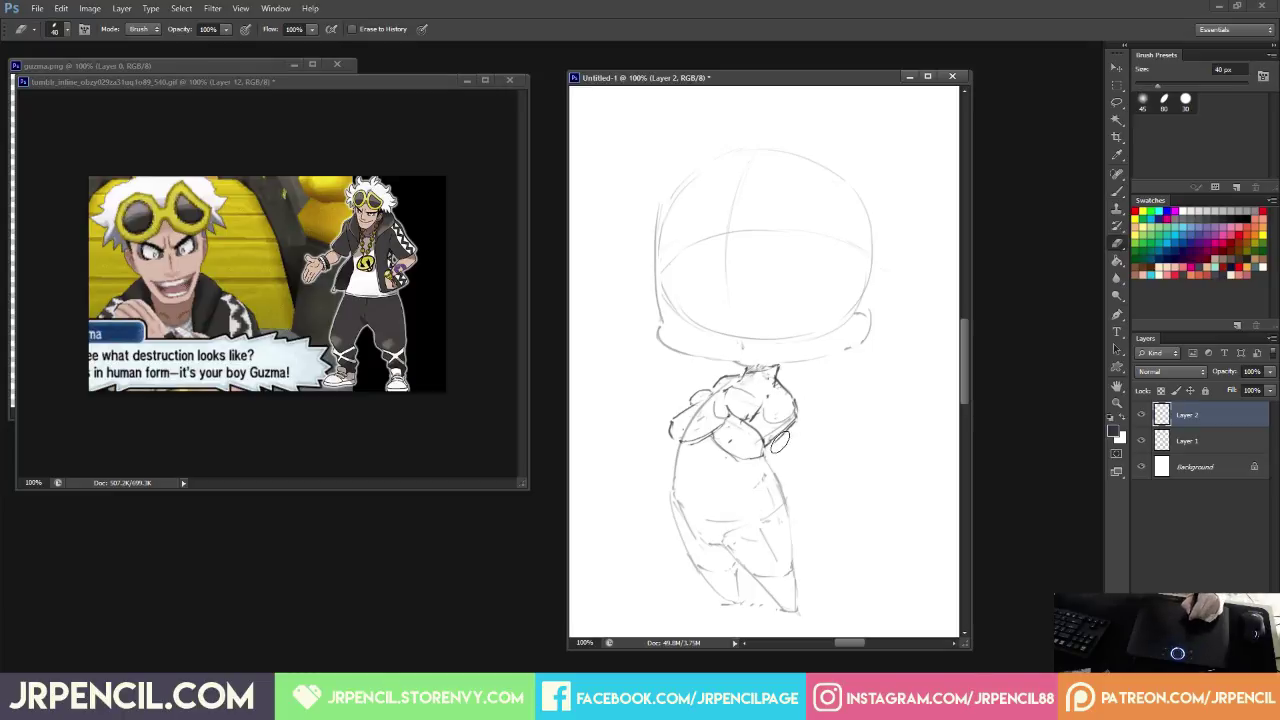
{"action": "mouse_move", "coordinate": [776, 430]}
{"action": "left_mouse_down"}
{"action": "mouse_move", "coordinate": [790, 440]}
{"action": "mouse_move", "coordinate": [767, 446]}
{"action": "left_mouse_up"}
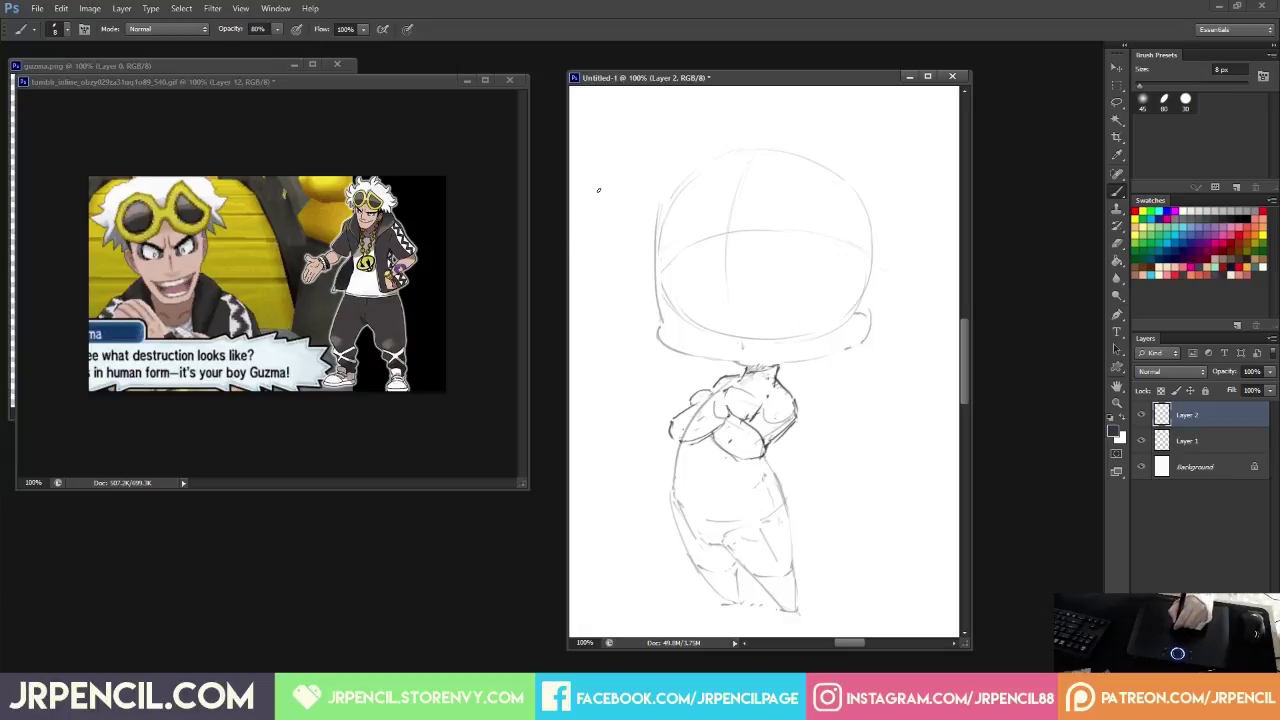
Hide Layer 1 to check the arm sketch on its own, and show it again.
{"action": "left_click", "coordinate": [1141, 440]}
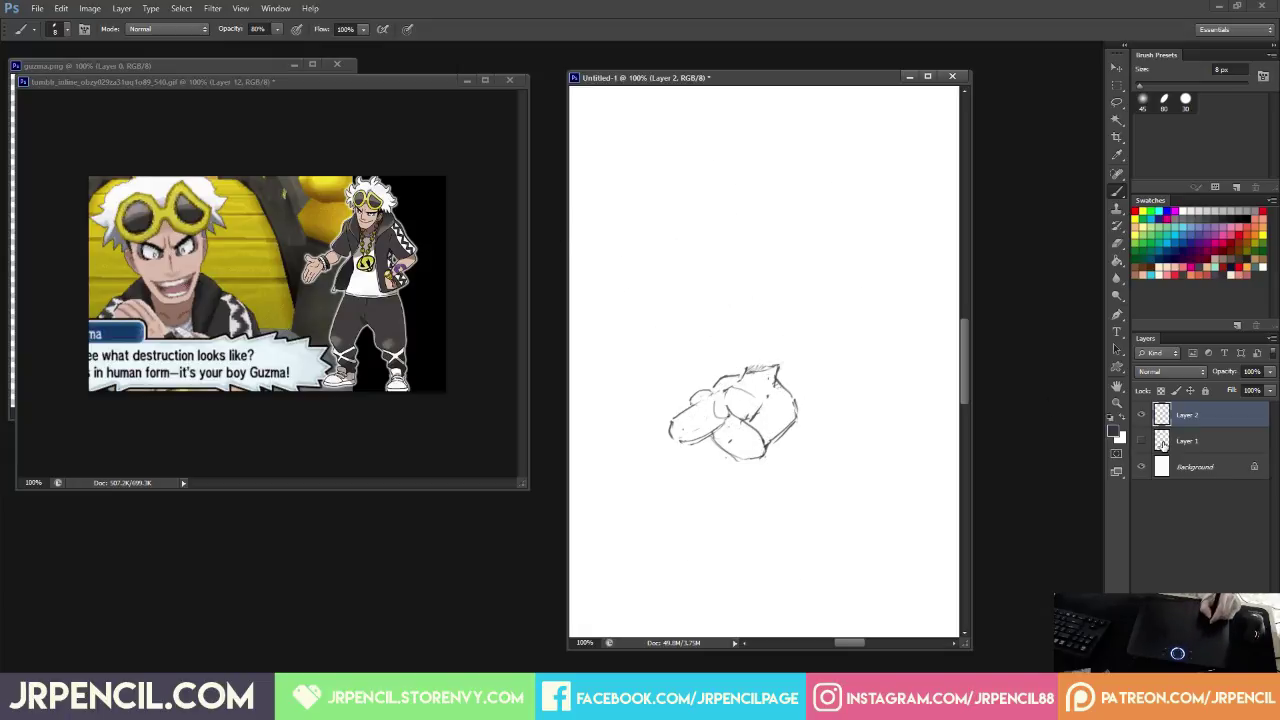
{"action": "left_click", "coordinate": [1160, 438]}
{"action": "left_click", "coordinate": [1141, 440]}
{"action": "left_click", "coordinate": [1190, 414]}
On Layer 1, erase the old face guidelines and redraw the curved horizontal eye line lower on the head.
{"action": "key", "text": "e"}
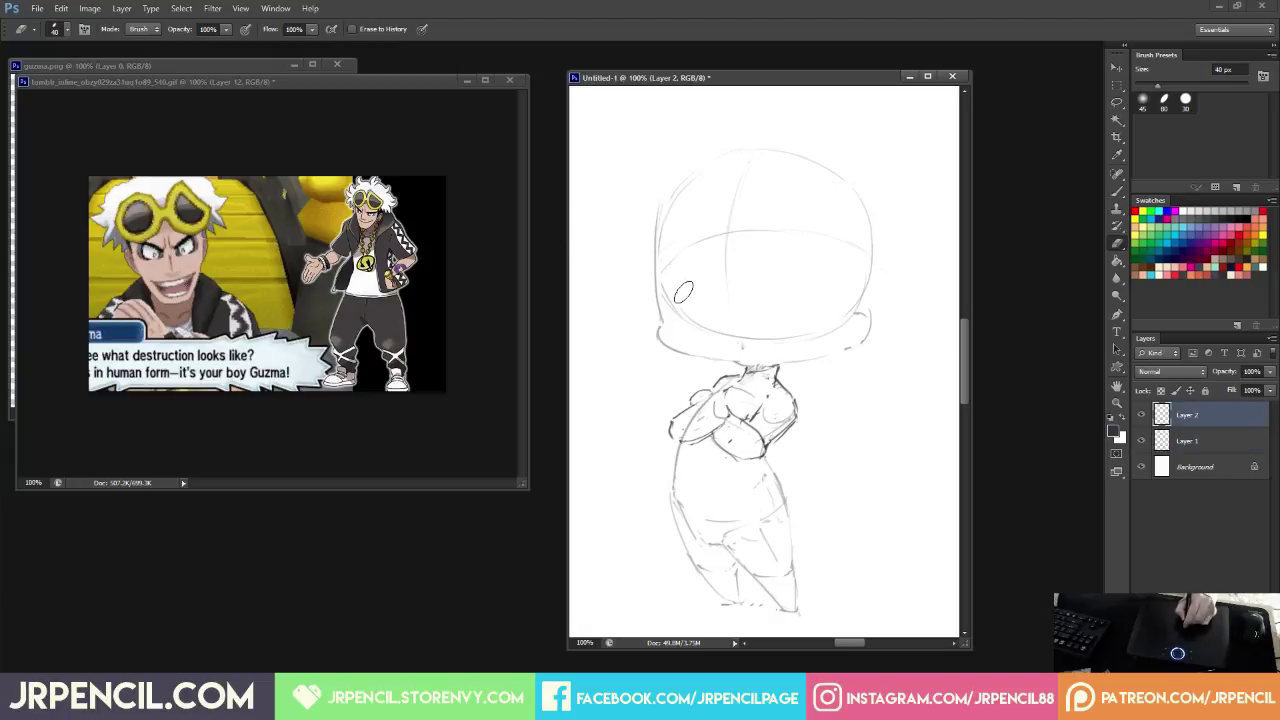
{"action": "key", "text": "alt+bracketleft"}
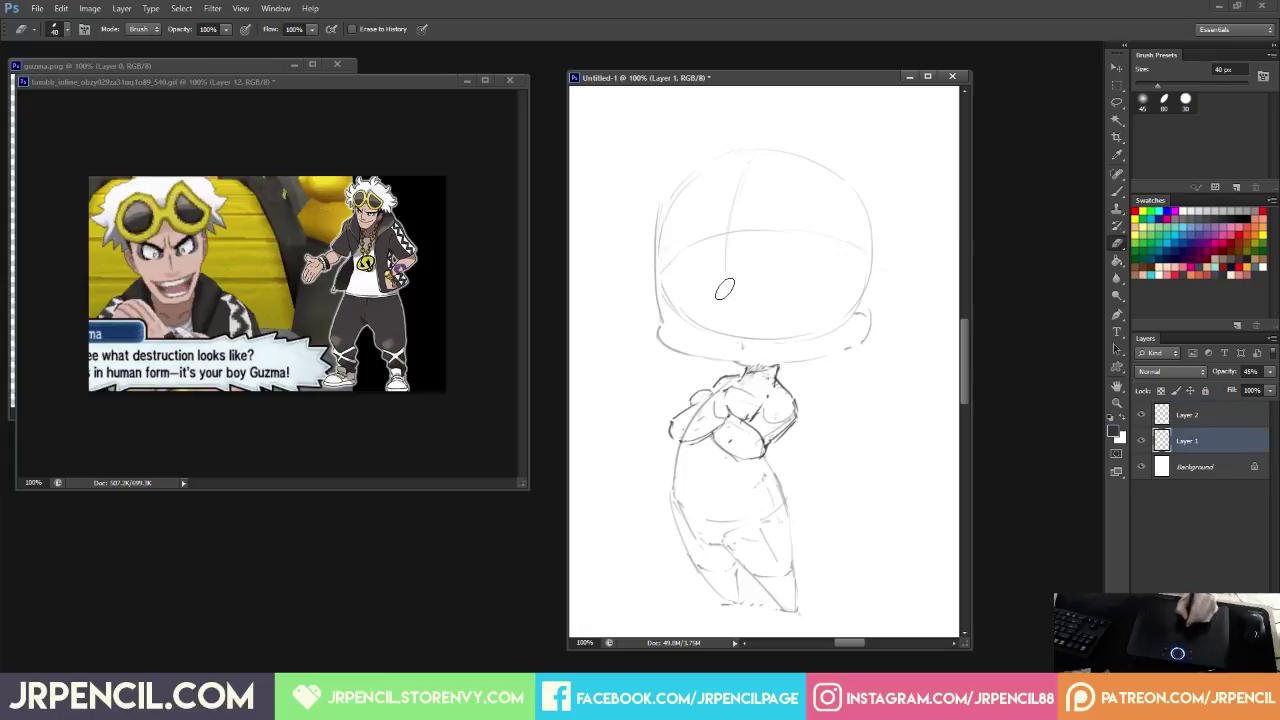
{"action": "left_click_drag", "start_coordinate": [761, 344], "coordinate": [829, 324]}
{"action": "mouse_move", "coordinate": [682, 265]}
{"action": "left_mouse_down"}
{"action": "mouse_move", "coordinate": [800, 237]}
{"action": "mouse_move", "coordinate": [724, 274]}
{"action": "mouse_move", "coordinate": [726, 296]}
{"action": "mouse_move", "coordinate": [690, 256]}
{"action": "mouse_move", "coordinate": [762, 250]}
{"action": "mouse_move", "coordinate": [855, 297]}
{"action": "mouse_move", "coordinate": [698, 260]}
{"action": "mouse_move", "coordinate": [809, 270]}
{"action": "mouse_move", "coordinate": [671, 283]}
{"action": "mouse_move", "coordinate": [716, 265]}
{"action": "mouse_move", "coordinate": [827, 287]}
{"action": "left_mouse_up"}
{"action": "key", "text": "b"}
{"action": "key", "text": "e"}
{"action": "key", "text": "b"}
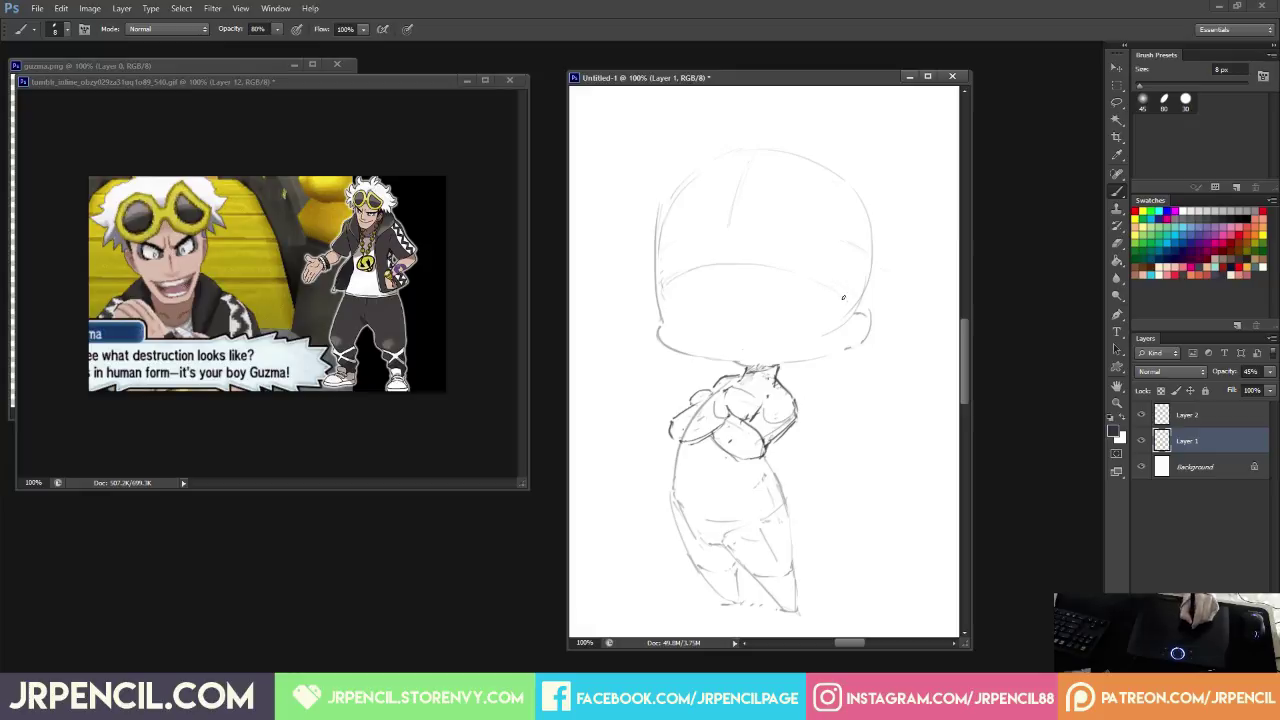
Erase the upper vertical centre line of the face and redraw it farther left, down past the eye line.
{"action": "key", "text": "e"}
{"action": "mouse_move", "coordinate": [743, 178]}
{"action": "left_mouse_down"}
{"action": "mouse_move", "coordinate": [722, 212]}
{"action": "mouse_move", "coordinate": [730, 349]}
{"action": "mouse_move", "coordinate": [720, 268]}
{"action": "left_mouse_up"}
{"action": "key", "text": "b"}
{"action": "key", "text": "e"}
{"action": "key", "text": "b"}
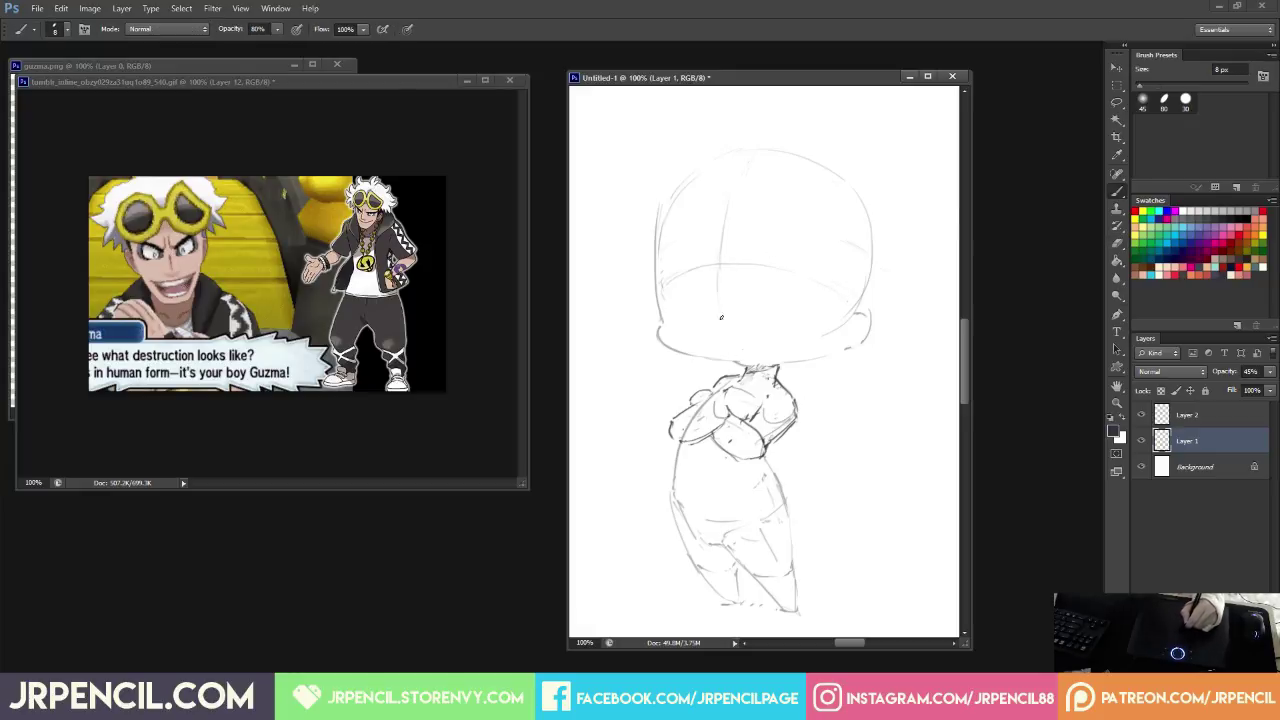
{"action": "key", "text": "super"}
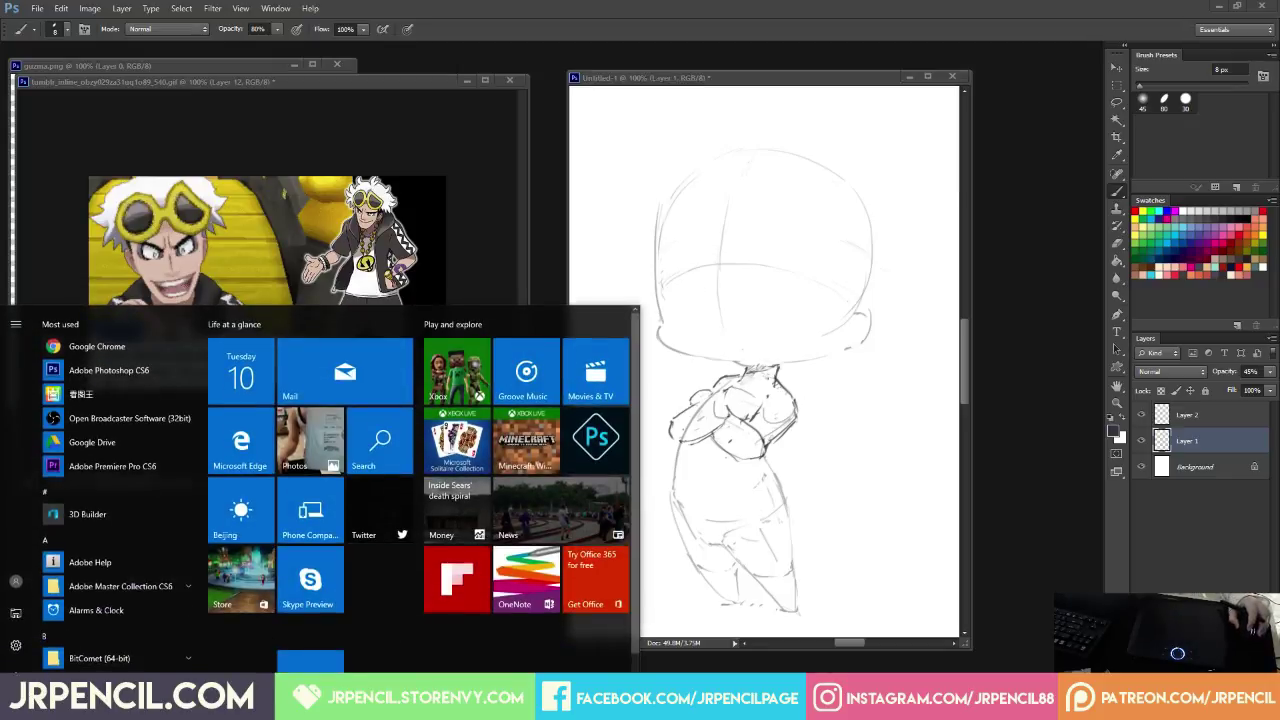
{"action": "key", "text": "super"}
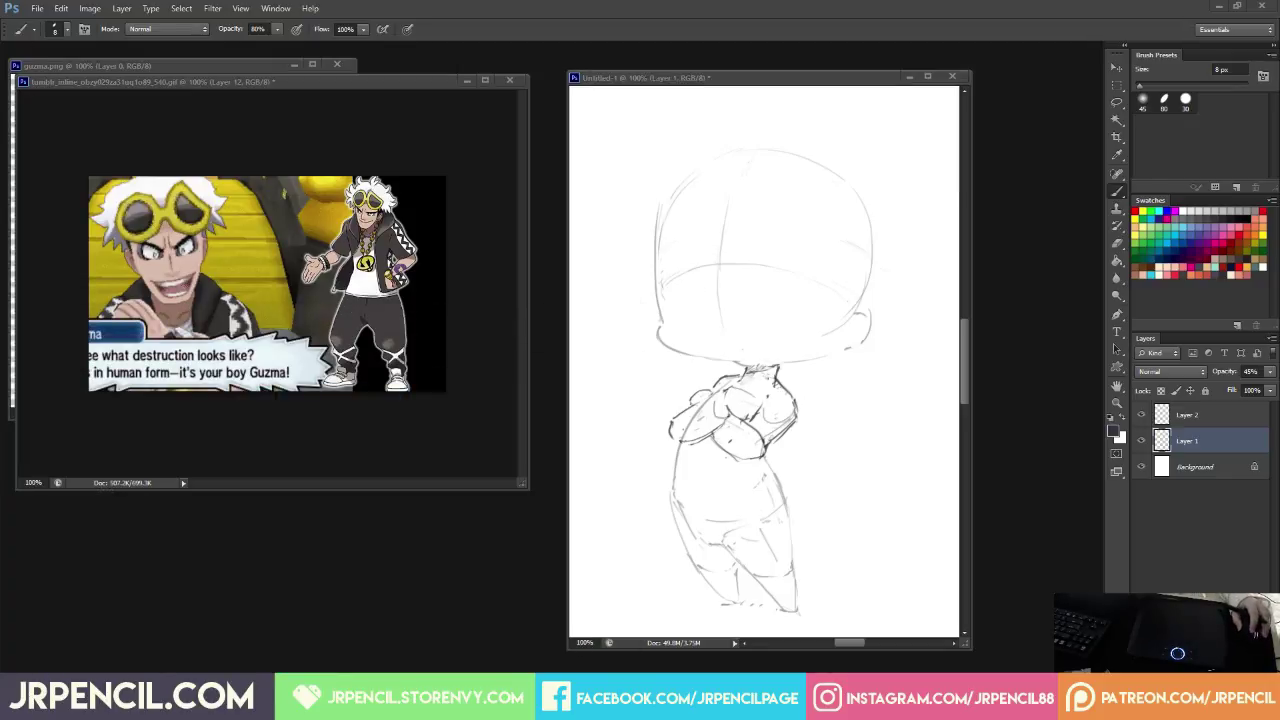
Erase and redraw the vertical centre line as one lighter curve down the face, and clean up beside the right ear.
{"action": "key", "text": "e"}
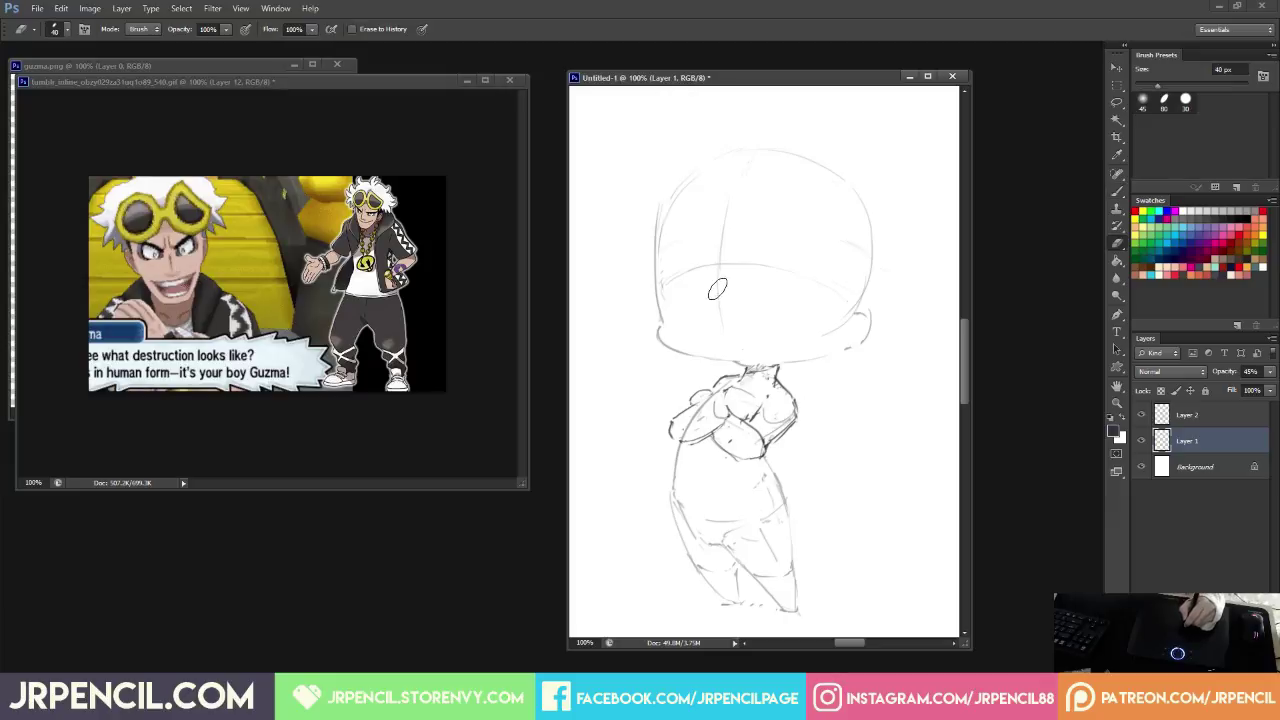
{"action": "left_click_drag", "start_coordinate": [712, 288], "coordinate": [720, 323]}
{"action": "key", "text": "b"}
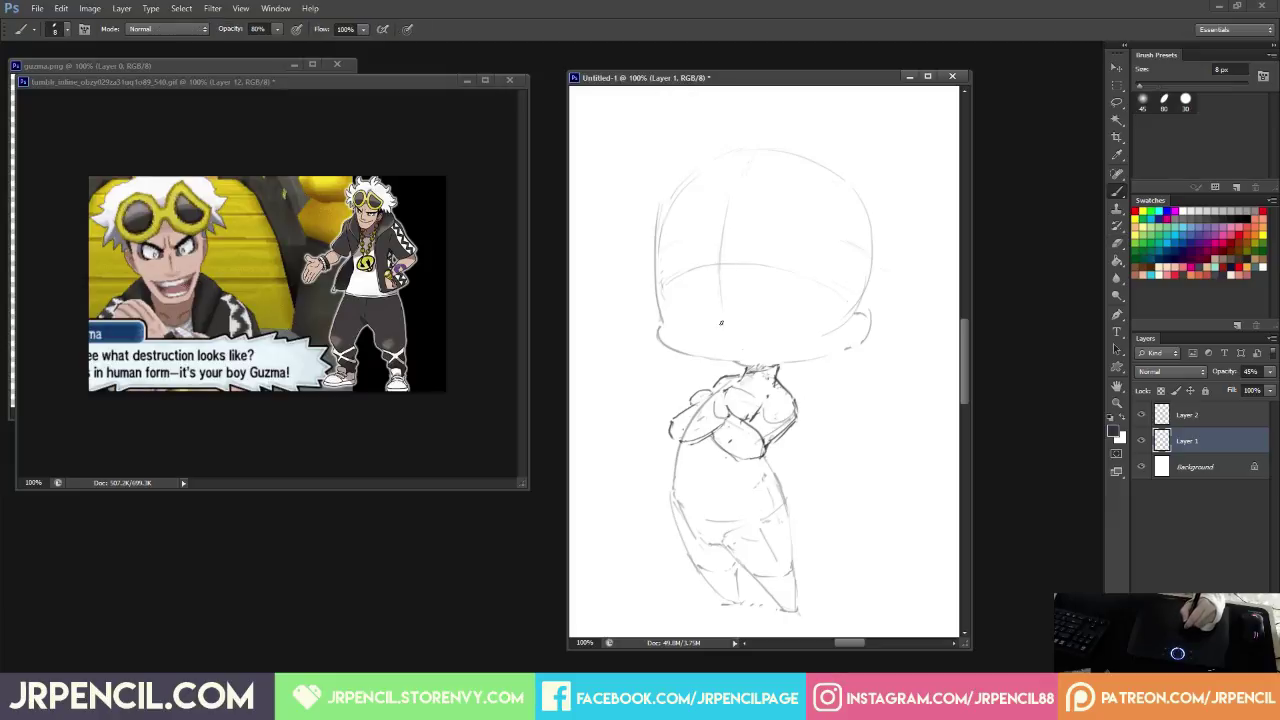
{"action": "key", "text": "e"}
{"action": "mouse_move", "coordinate": [728, 220]}
{"action": "left_mouse_down"}
{"action": "mouse_move", "coordinate": [729, 186]}
{"action": "mouse_move", "coordinate": [723, 290]}
{"action": "left_mouse_up"}
{"action": "key", "text": "b"}
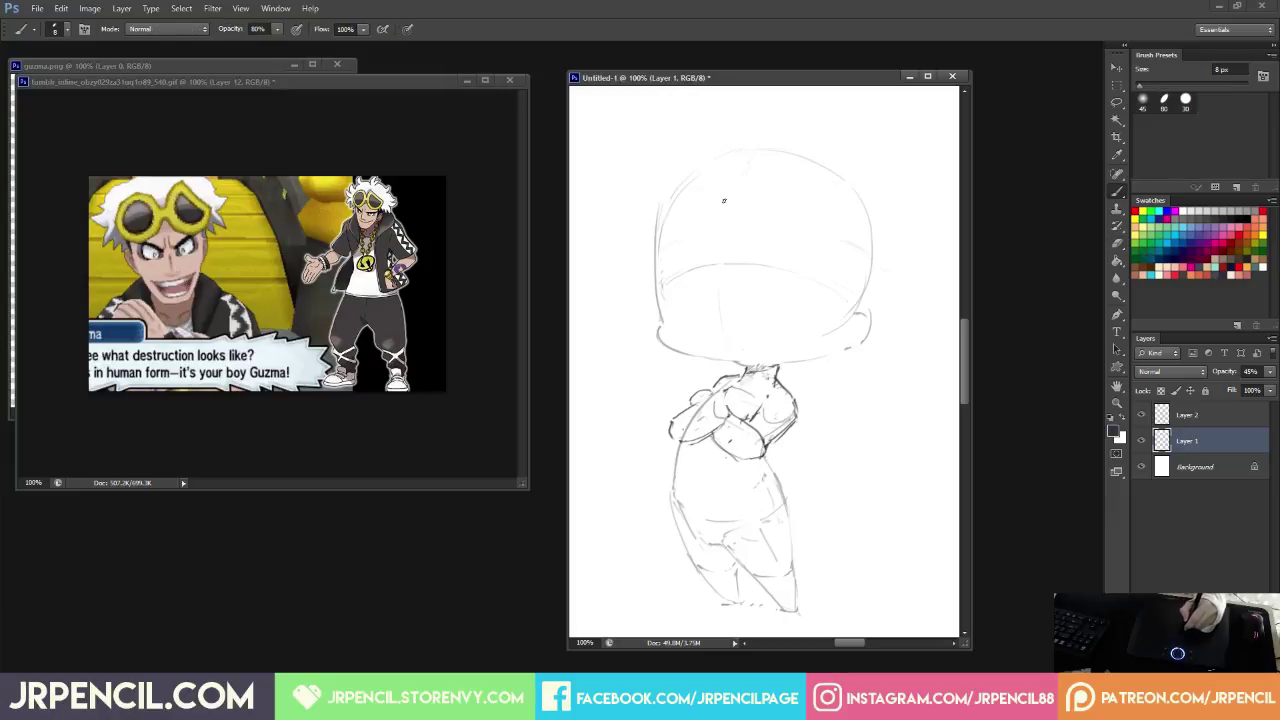
{"action": "key", "text": "e"}
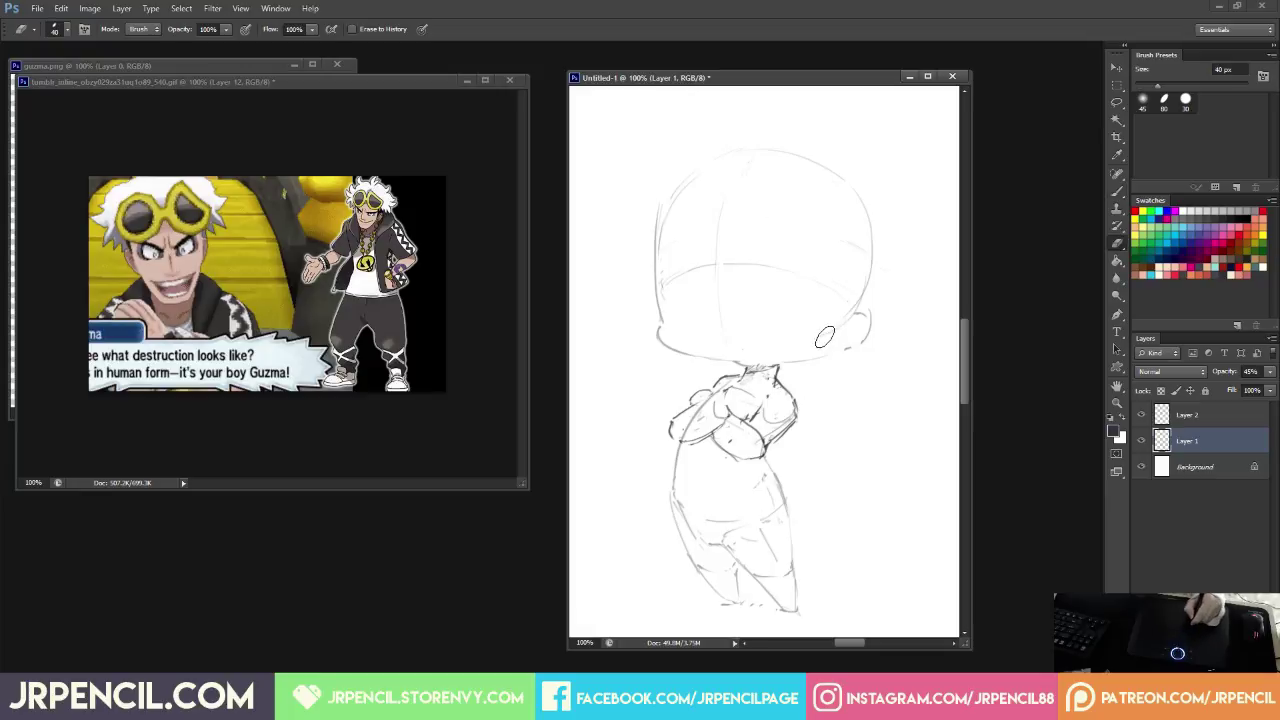
{"action": "left_click_drag", "start_coordinate": [829, 331], "coordinate": [855, 303]}
{"action": "key", "text": "b"}
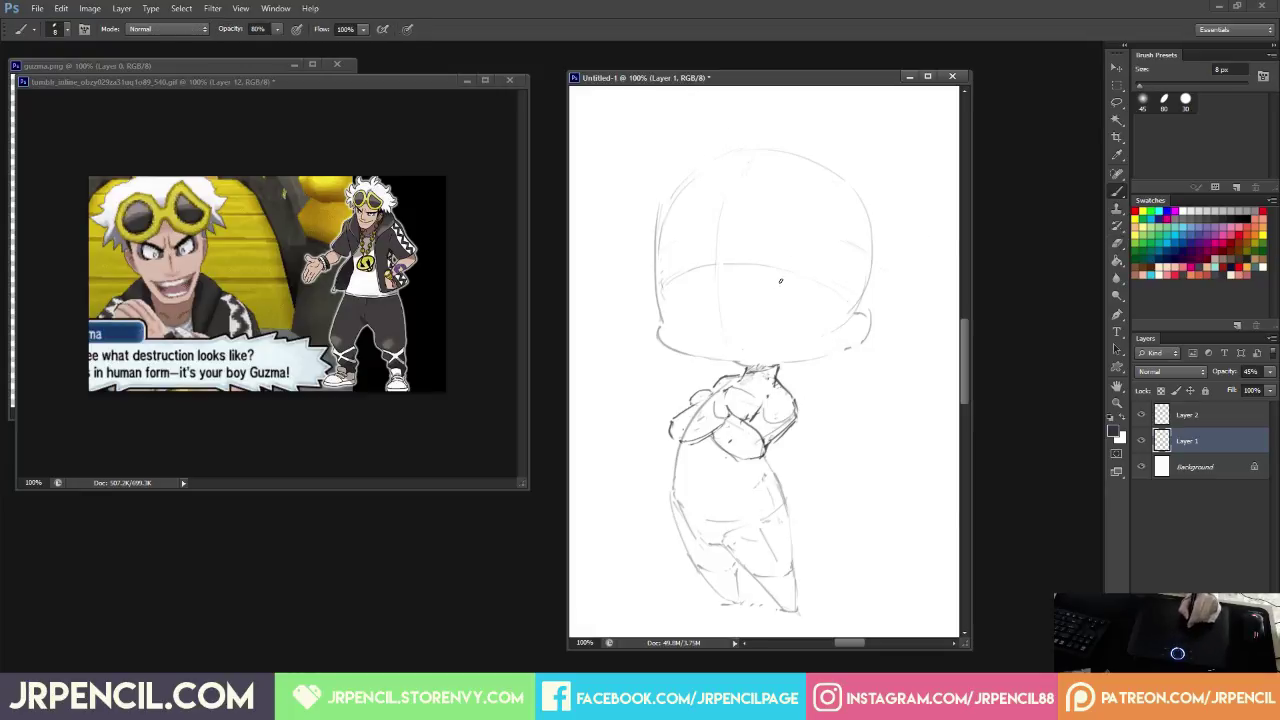
Sketch slanted upper eyelid lines for both eyes below the eye guideline, and erase strays at the left face edge.
{"action": "key", "text": "e"}
{"action": "key", "text": "b"}
{"action": "left_click_drag", "start_coordinate": [768, 292], "coordinate": [841, 268]}
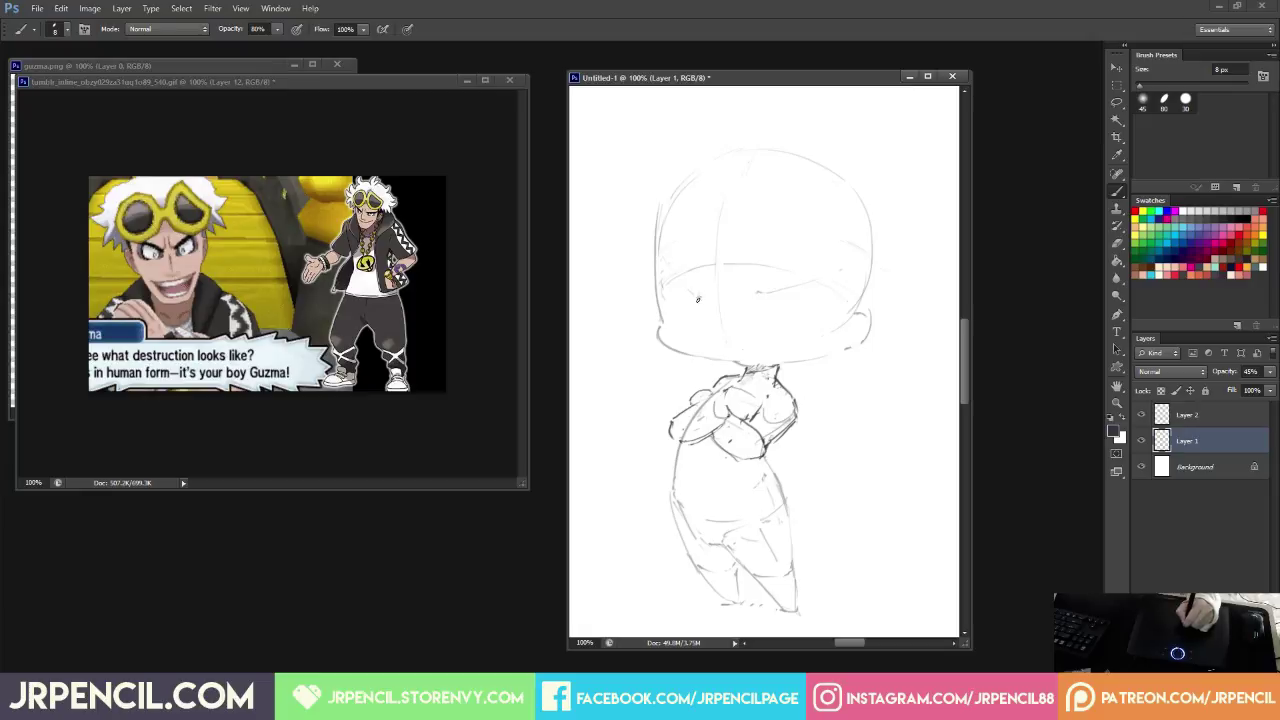
{"action": "key", "text": "e"}
{"action": "left_click_drag", "start_coordinate": [660, 288], "coordinate": [667, 296]}
{"action": "key", "text": "b"}
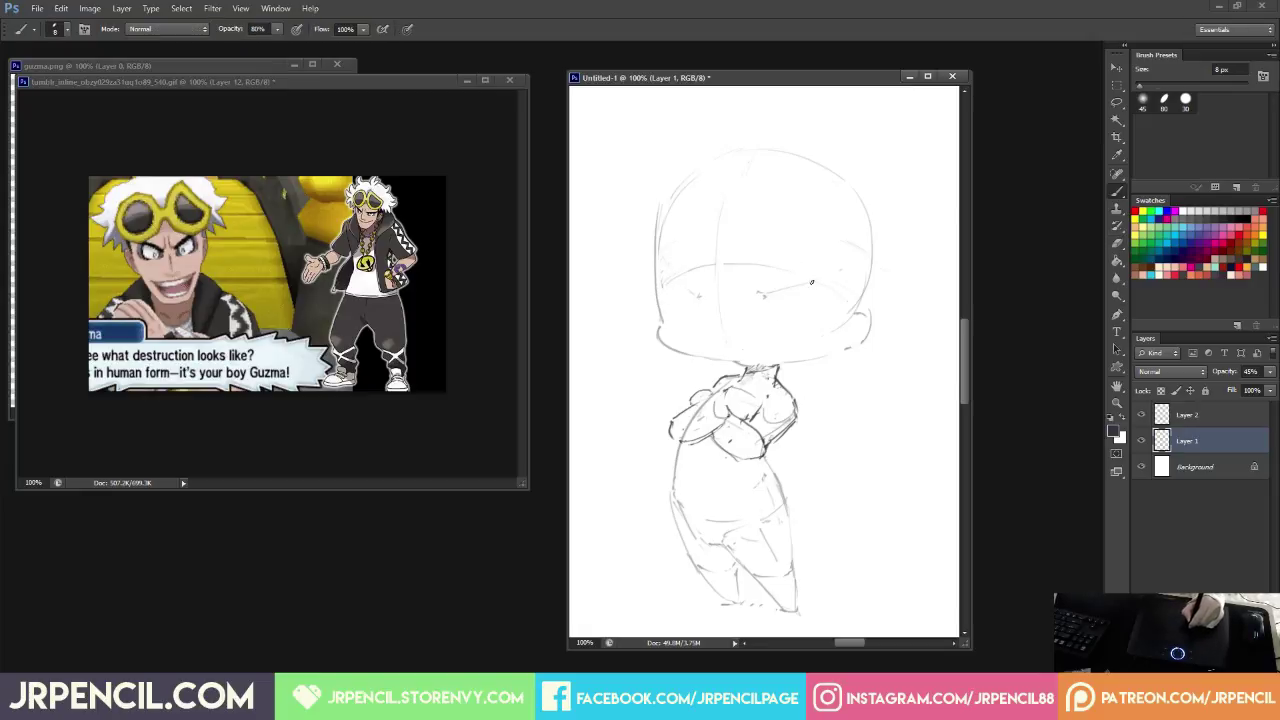
Draw the curved outer edges of both eyes and short marks for their lower lids.
{"action": "key", "text": "e"}
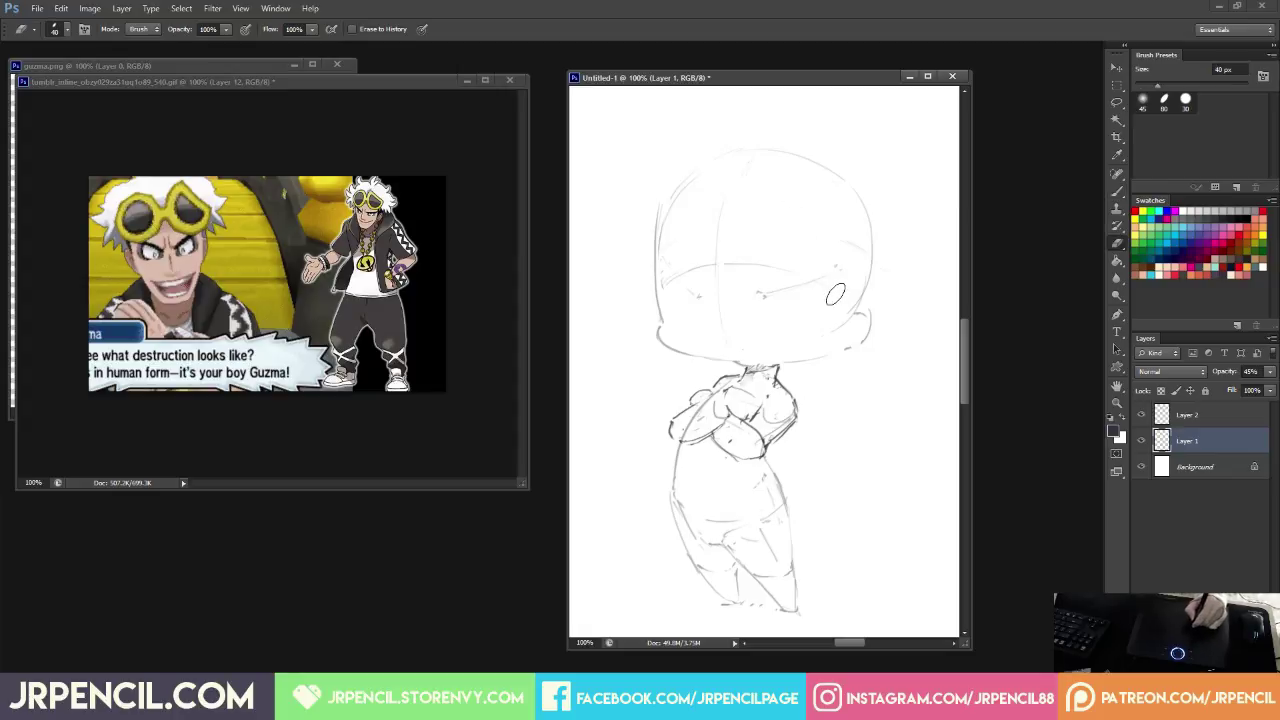
{"action": "key", "text": "b"}
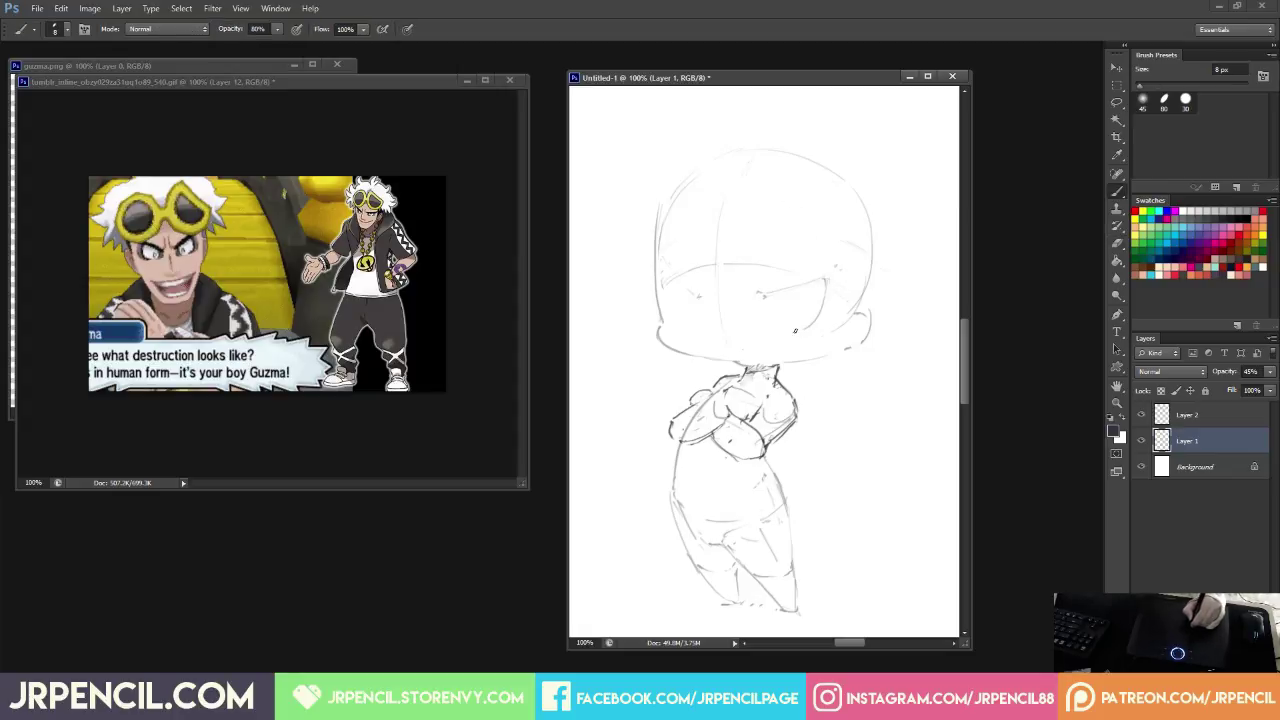
{"action": "key", "text": "e"}
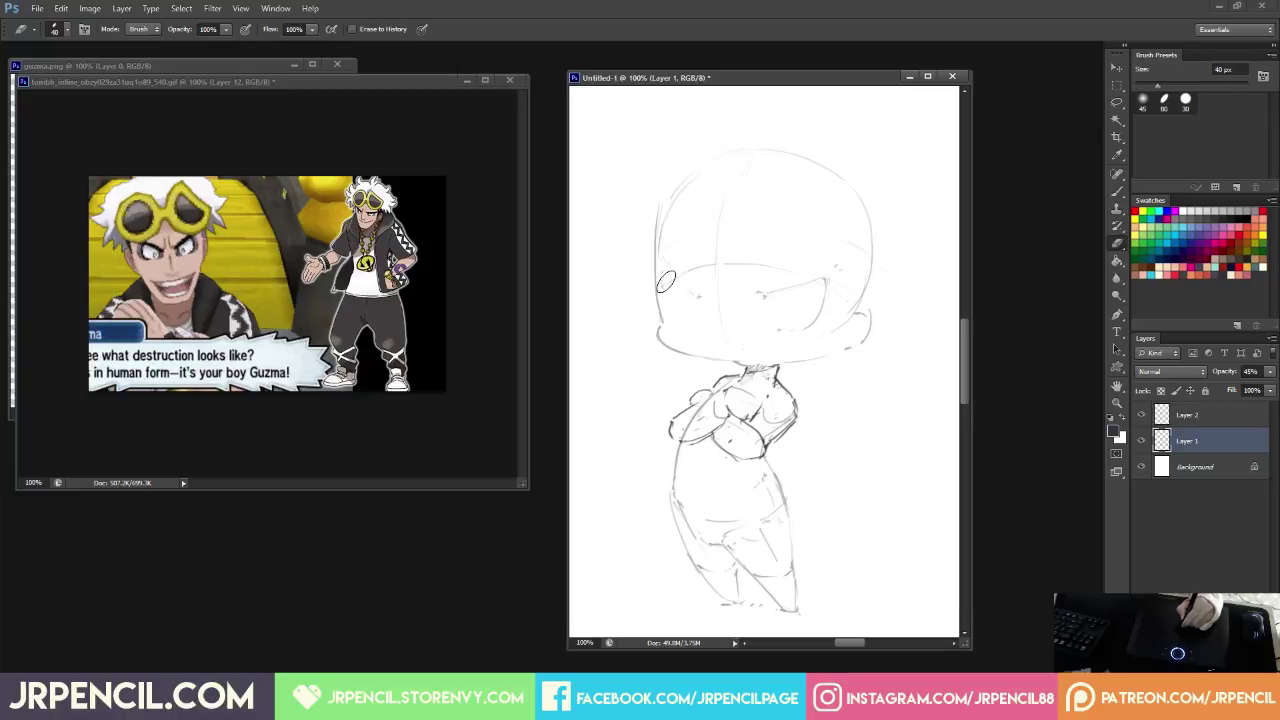
{"action": "key", "text": "b"}
{"action": "left_click_drag", "start_coordinate": [665, 283], "coordinate": [666, 304]}
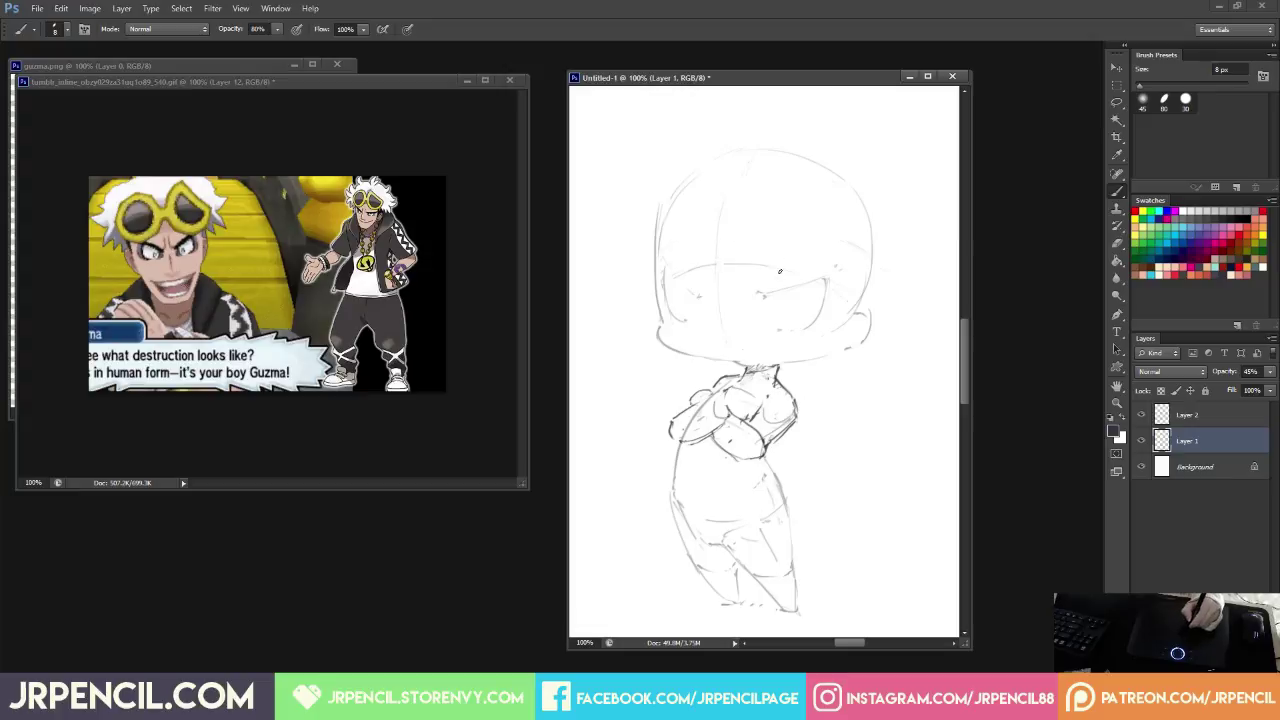
Darken the outer corners and outer edges of the right and left eyes with heavier strokes.
{"action": "key", "text": "e"}
{"action": "key", "text": "b"}
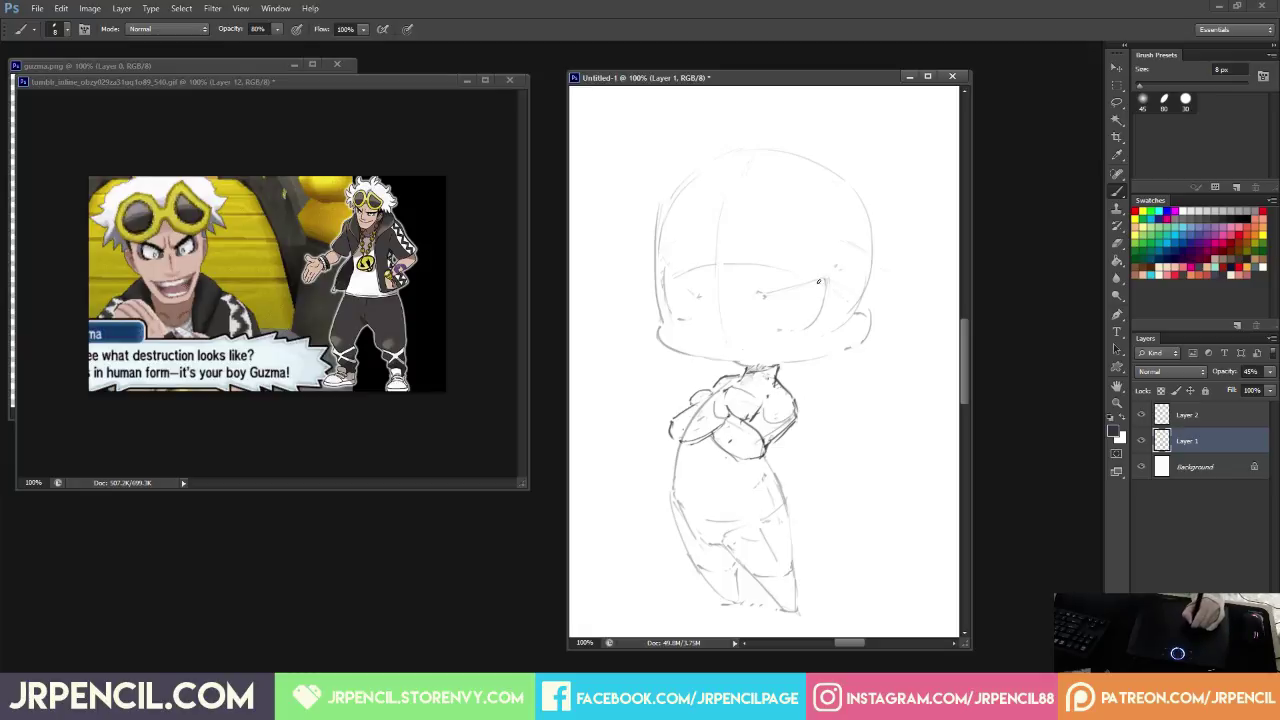
{"action": "left_click_drag", "start_coordinate": [823, 280], "coordinate": [798, 330]}
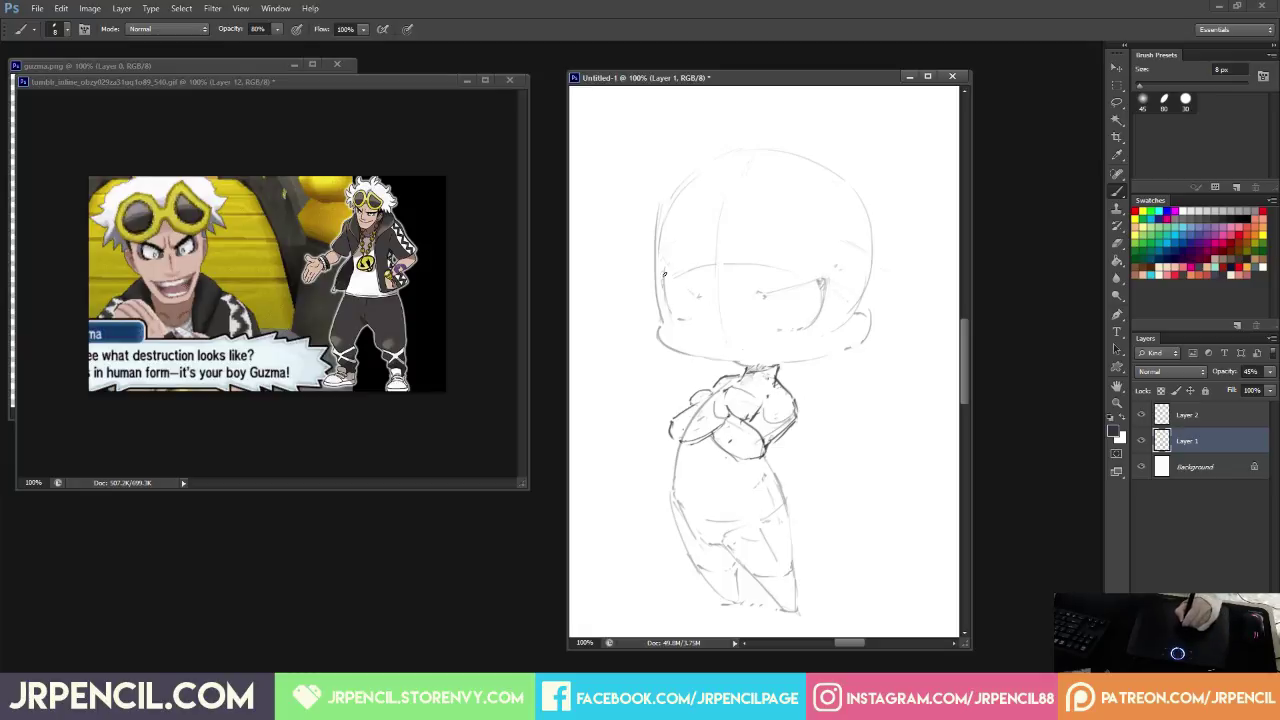
{"action": "left_click_drag", "start_coordinate": [664, 281], "coordinate": [680, 318]}
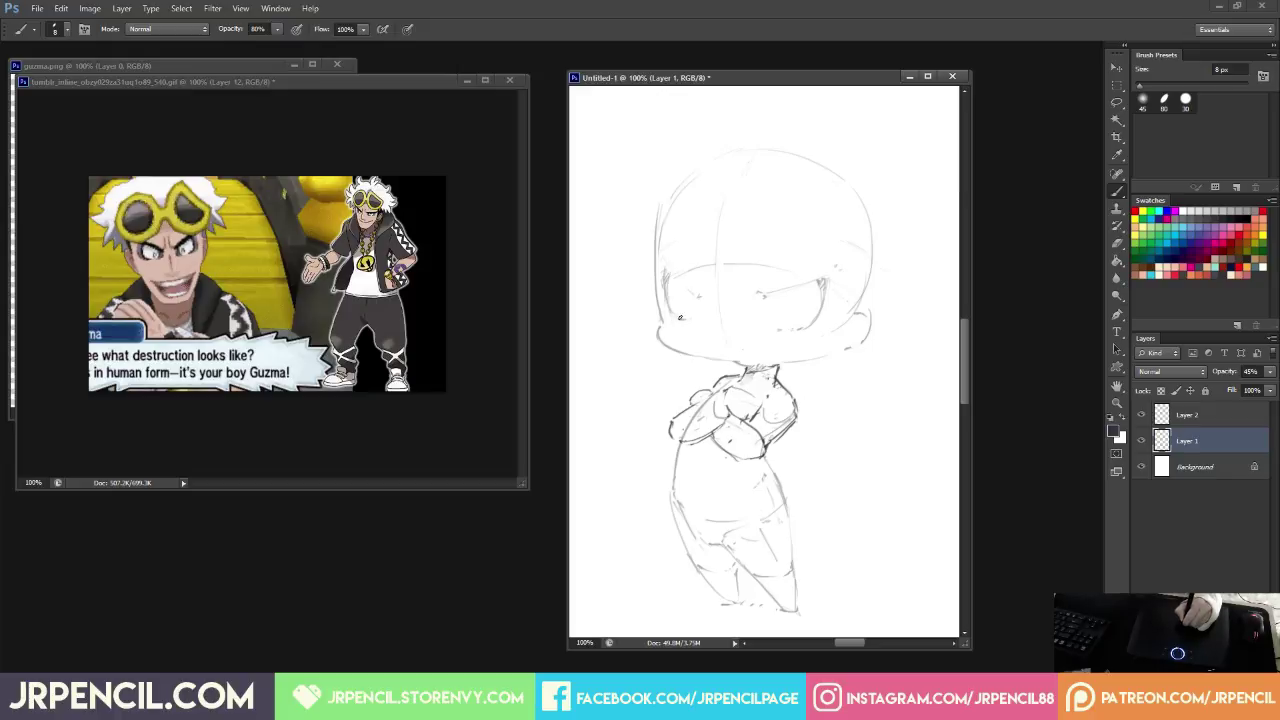
Strengthen the left eye's slanted upper lid and rough in a tilted oval above the right eye's inner corner.
{"action": "left_click_drag", "start_coordinate": [661, 259], "coordinate": [697, 293]}
{"action": "mouse_move", "coordinate": [784, 290]}
{"action": "left_mouse_down"}
{"action": "mouse_move", "coordinate": [827, 273]}
{"action": "mouse_move", "coordinate": [757, 299]}
{"action": "mouse_move", "coordinate": [802, 259]}
{"action": "mouse_move", "coordinate": [744, 289]}
{"action": "mouse_move", "coordinate": [783, 243]}
{"action": "mouse_move", "coordinate": [789, 259]}
{"action": "mouse_move", "coordinate": [748, 280]}
{"action": "mouse_move", "coordinate": [772, 253]}
{"action": "mouse_move", "coordinate": [792, 270]}
{"action": "left_mouse_up"}
{"action": "key", "text": "e"}
{"action": "key", "text": "b"}
{"action": "key", "text": "e"}
{"action": "key", "text": "b"}
{"action": "key", "text": "e"}
{"action": "key", "text": "b"}
Shape the tilted ovals above the inner corners of both eyes, erasing overlapping lines and guideline remnants around them.
{"action": "key", "text": "e"}
{"action": "mouse_move", "coordinate": [691, 285]}
{"action": "left_mouse_down"}
{"action": "mouse_move", "coordinate": [702, 305]}
{"action": "mouse_move", "coordinate": [700, 253]}
{"action": "mouse_move", "coordinate": [714, 306]}
{"action": "mouse_move", "coordinate": [714, 272]}
{"action": "mouse_move", "coordinate": [708, 304]}
{"action": "left_mouse_up"}
{"action": "key", "text": "b"}
{"action": "key", "text": "e"}
{"action": "key", "text": "b"}
{"action": "mouse_move", "coordinate": [708, 304]}
{"action": "left_mouse_down"}
{"action": "mouse_move", "coordinate": [711, 278]}
{"action": "mouse_move", "coordinate": [712, 297]}
{"action": "left_mouse_up"}
{"action": "key", "text": "e"}
{"action": "key", "text": "b"}
{"action": "key", "text": "e"}
{"action": "key", "text": "b"}
{"action": "key", "text": "e"}
{"action": "mouse_move", "coordinate": [762, 242]}
{"action": "left_mouse_down"}
{"action": "mouse_move", "coordinate": [784, 262]}
{"action": "mouse_move", "coordinate": [790, 250]}
{"action": "mouse_move", "coordinate": [792, 281]}
{"action": "left_mouse_up"}
{"action": "key", "text": "b"}
{"action": "key", "text": "e"}
{"action": "key", "text": "b"}
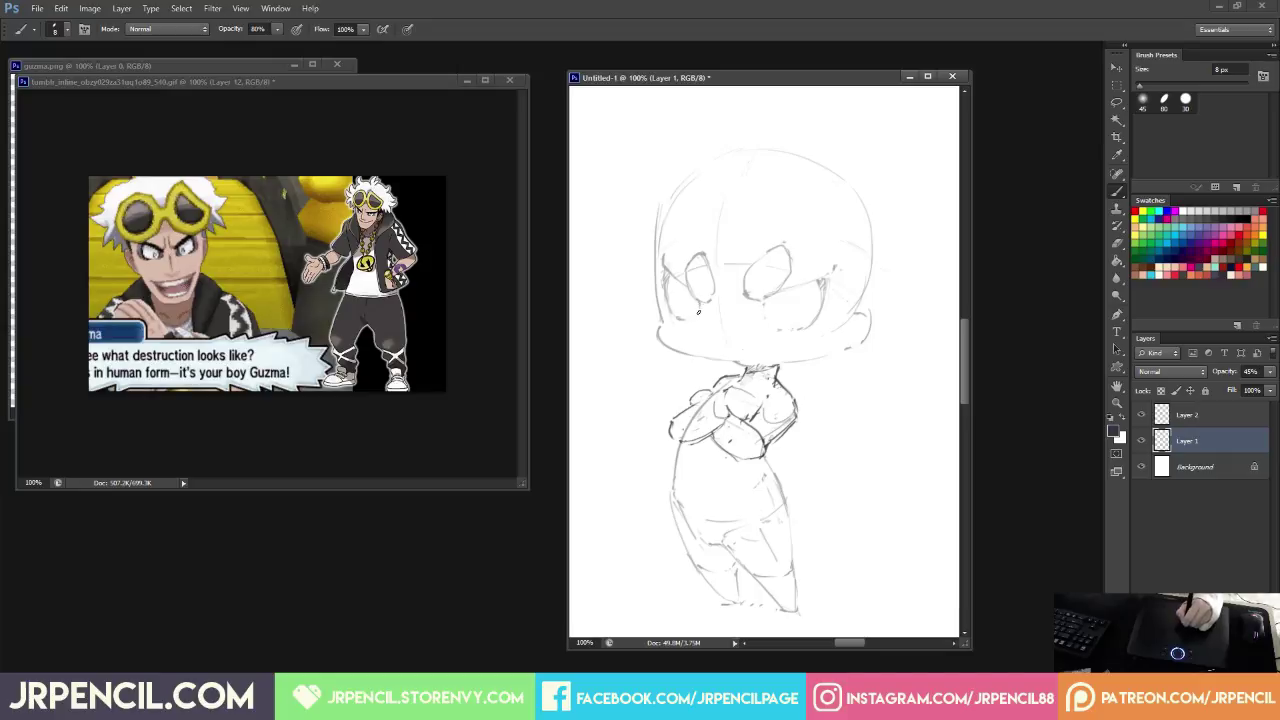
Clean up the outer edges of both eyes and redraw them with thicker, hatched strokes.
{"action": "key", "text": "e"}
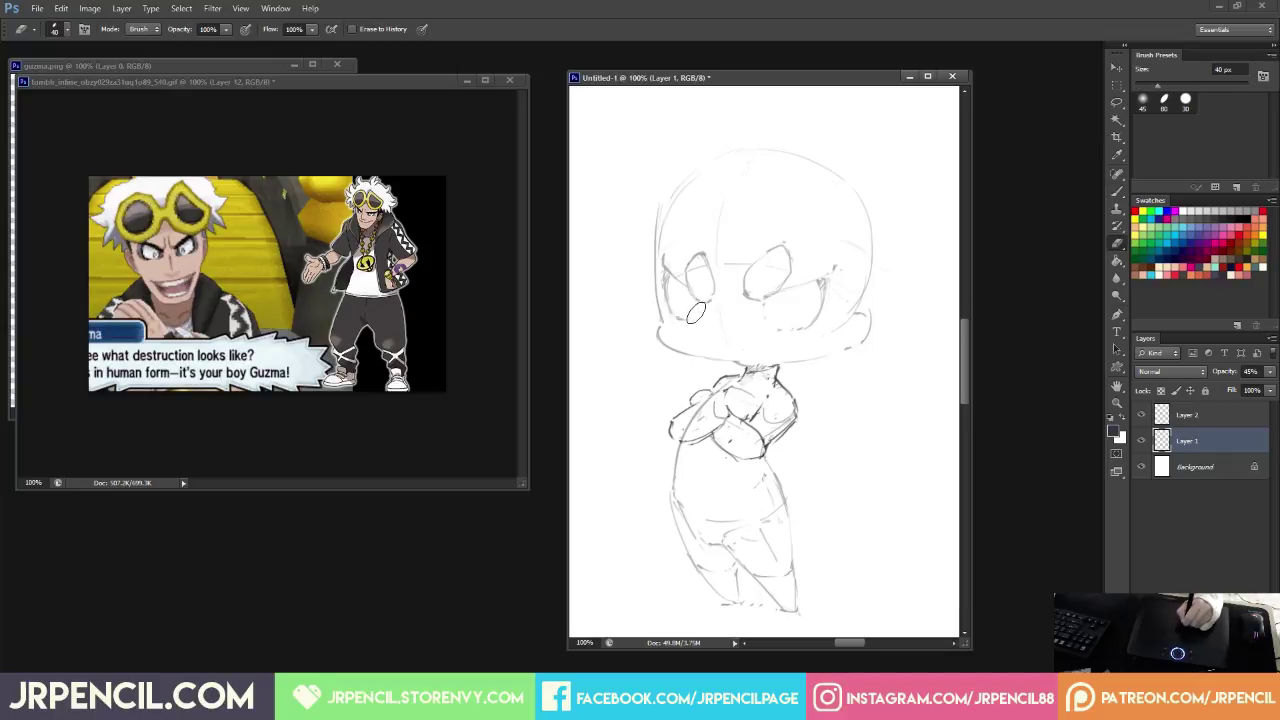
{"action": "key", "text": "b"}
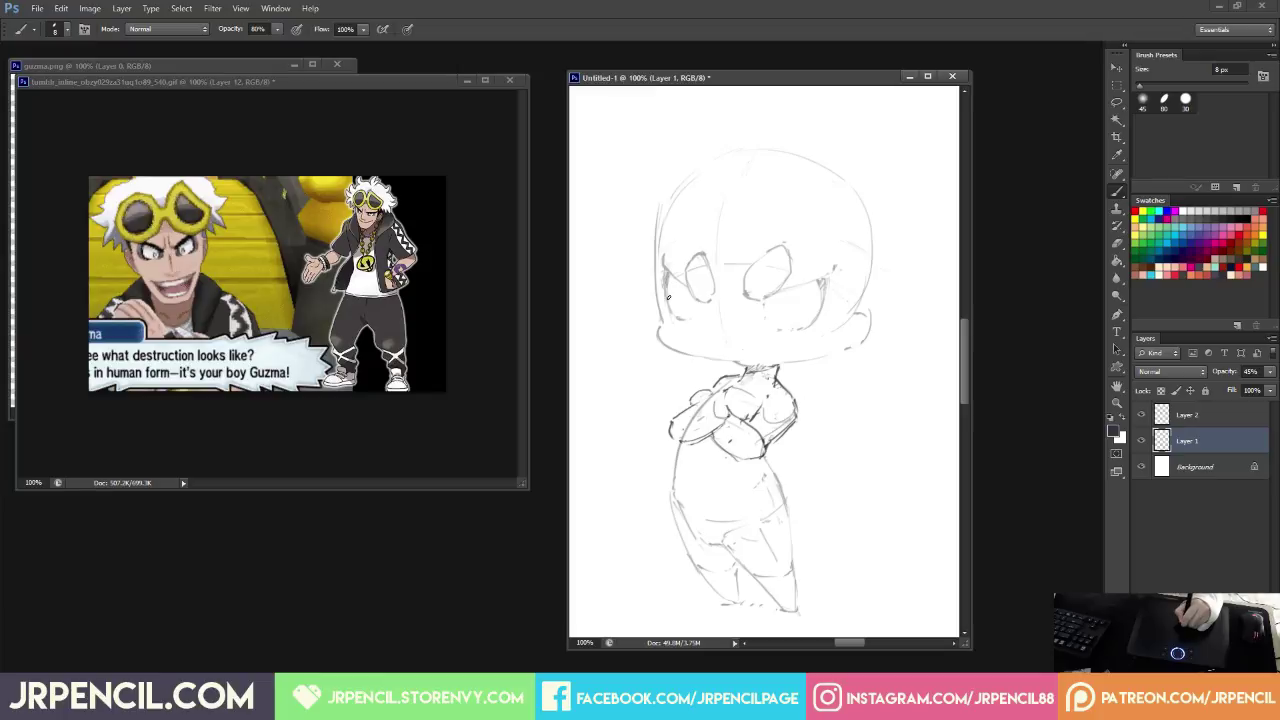
{"action": "key", "text": "e"}
{"action": "left_click_drag", "start_coordinate": [664, 279], "coordinate": [668, 304]}
{"action": "key", "text": "b"}
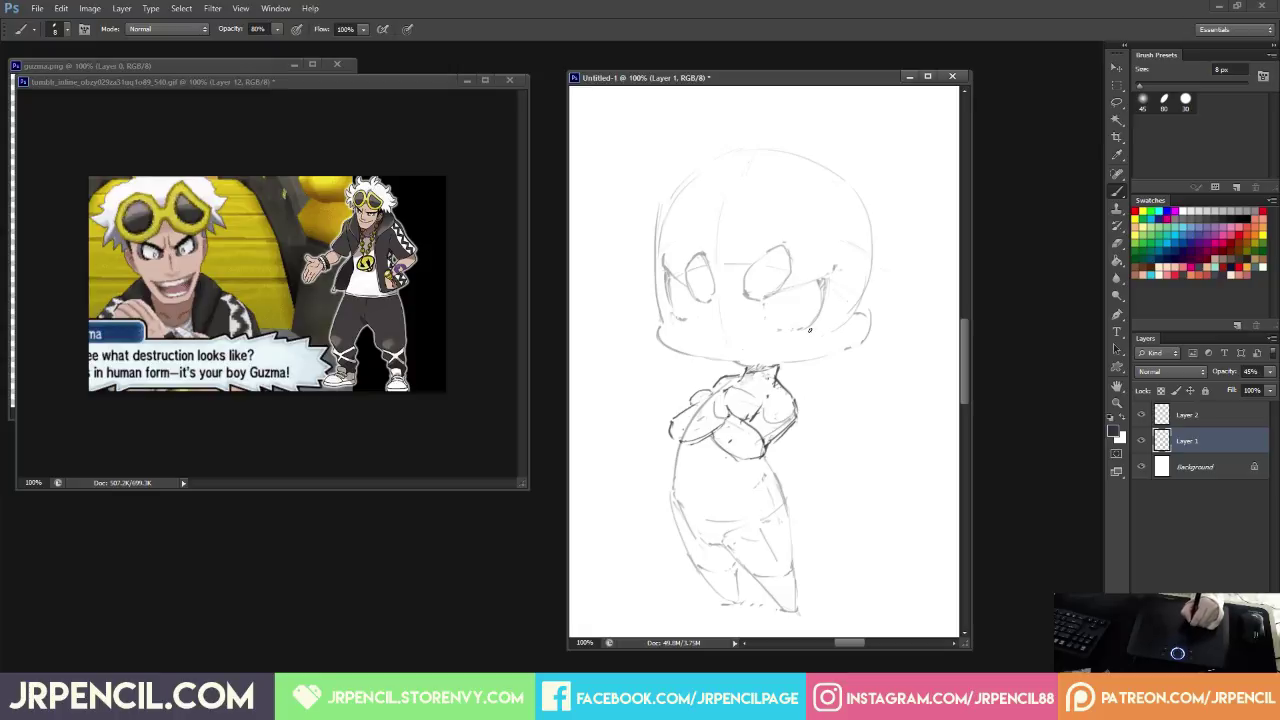
{"action": "mouse_move", "coordinate": [829, 279]}
{"action": "left_mouse_down"}
{"action": "mouse_move", "coordinate": [809, 335]}
{"action": "mouse_move", "coordinate": [820, 313]}
{"action": "left_mouse_up"}
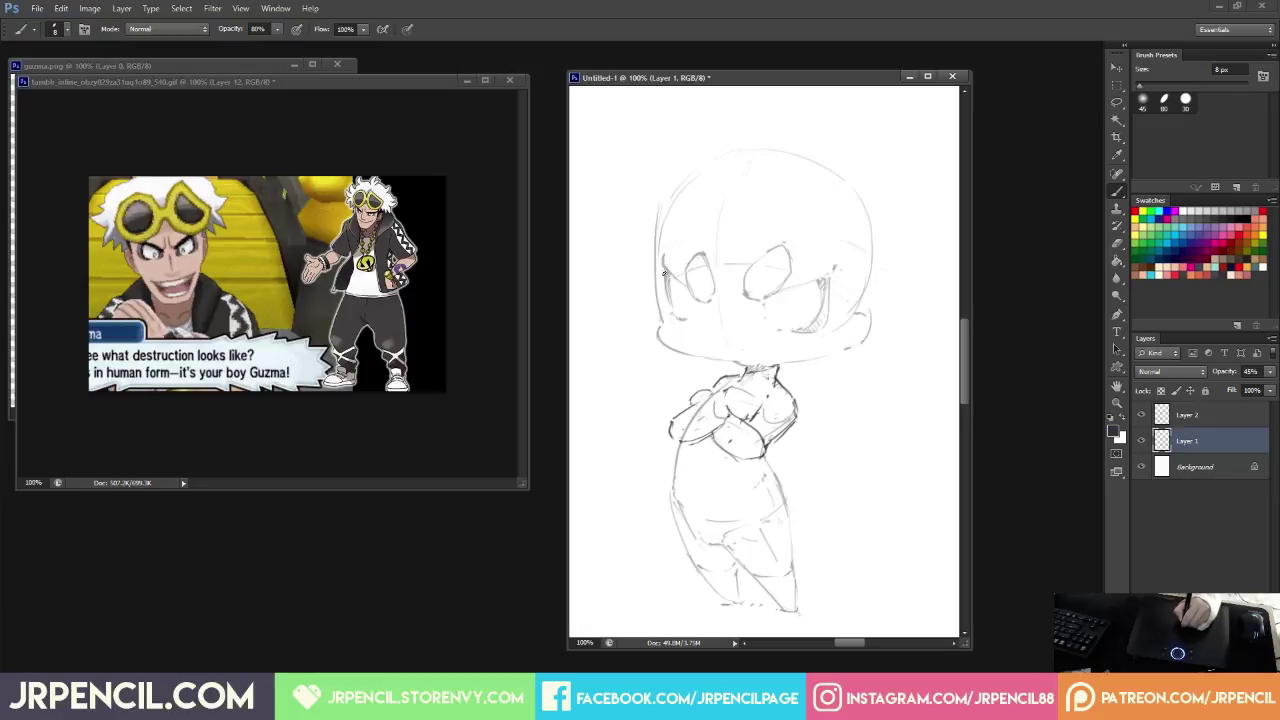
{"action": "left_click_drag", "start_coordinate": [664, 273], "coordinate": [673, 321]}
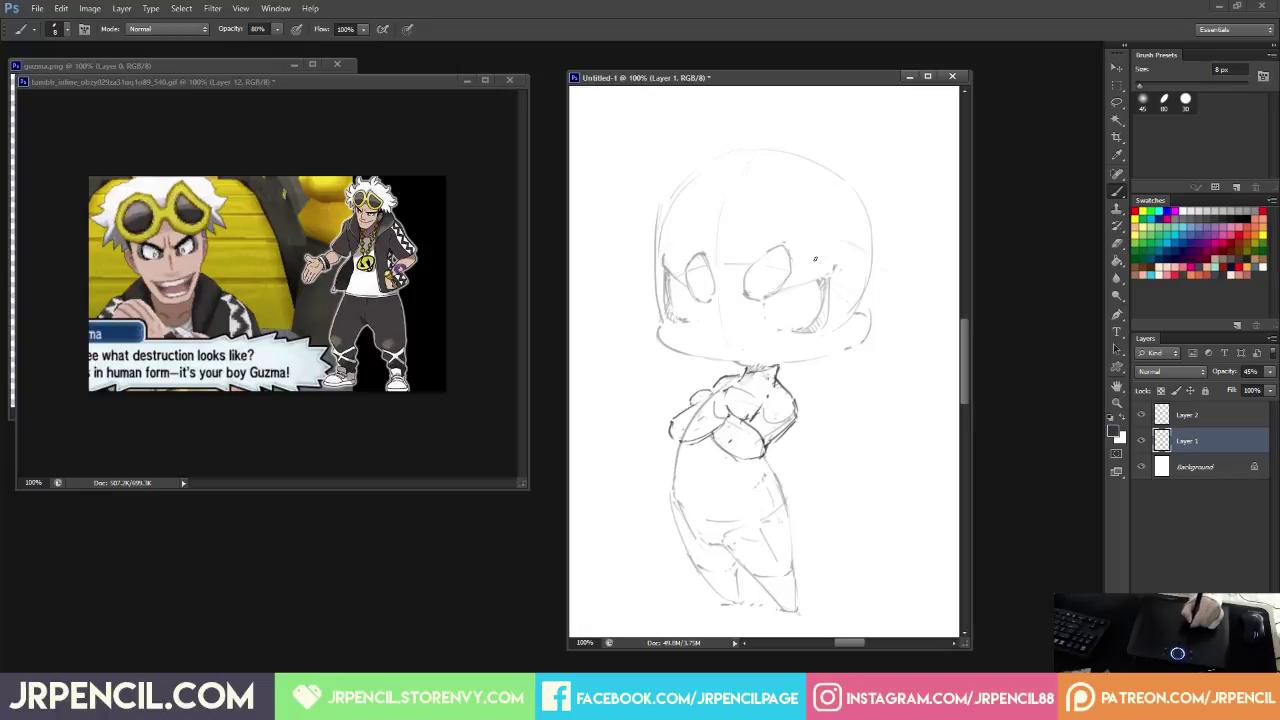
Draw small oval irises inside both eyes, cleaning up the inner edge of the left eye.
{"action": "key", "text": "e"}
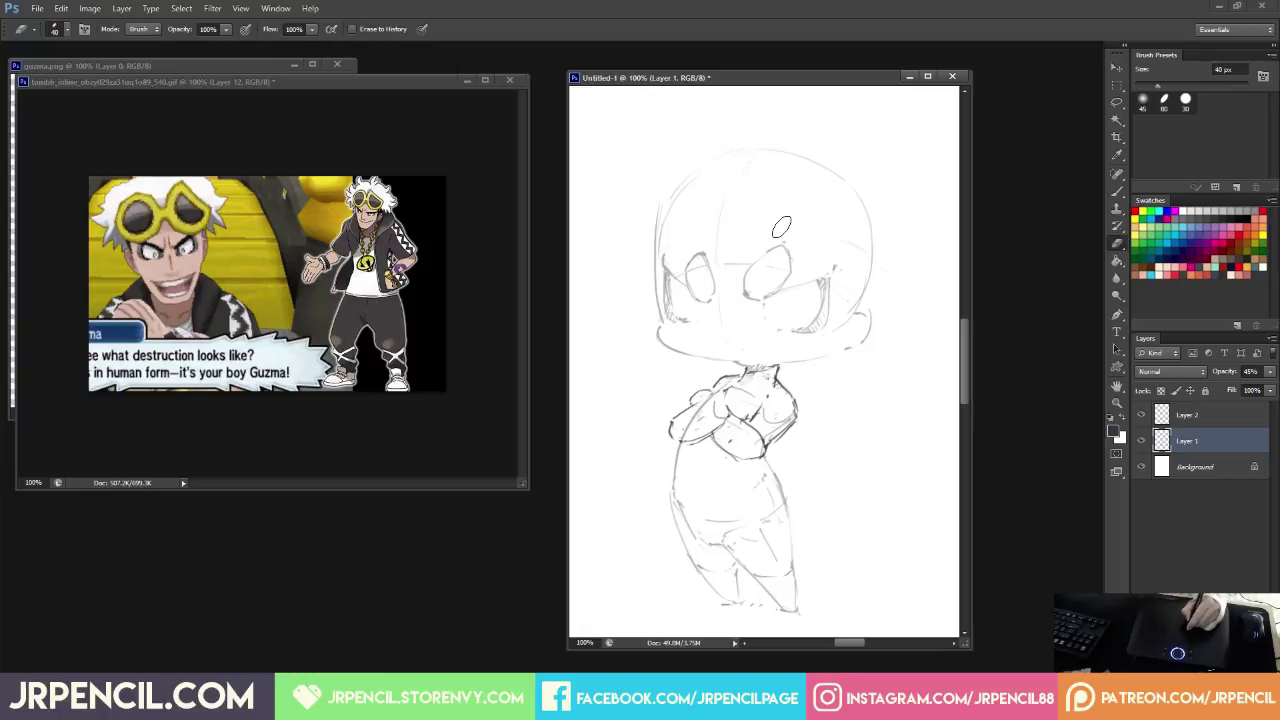
{"action": "key", "text": "b"}
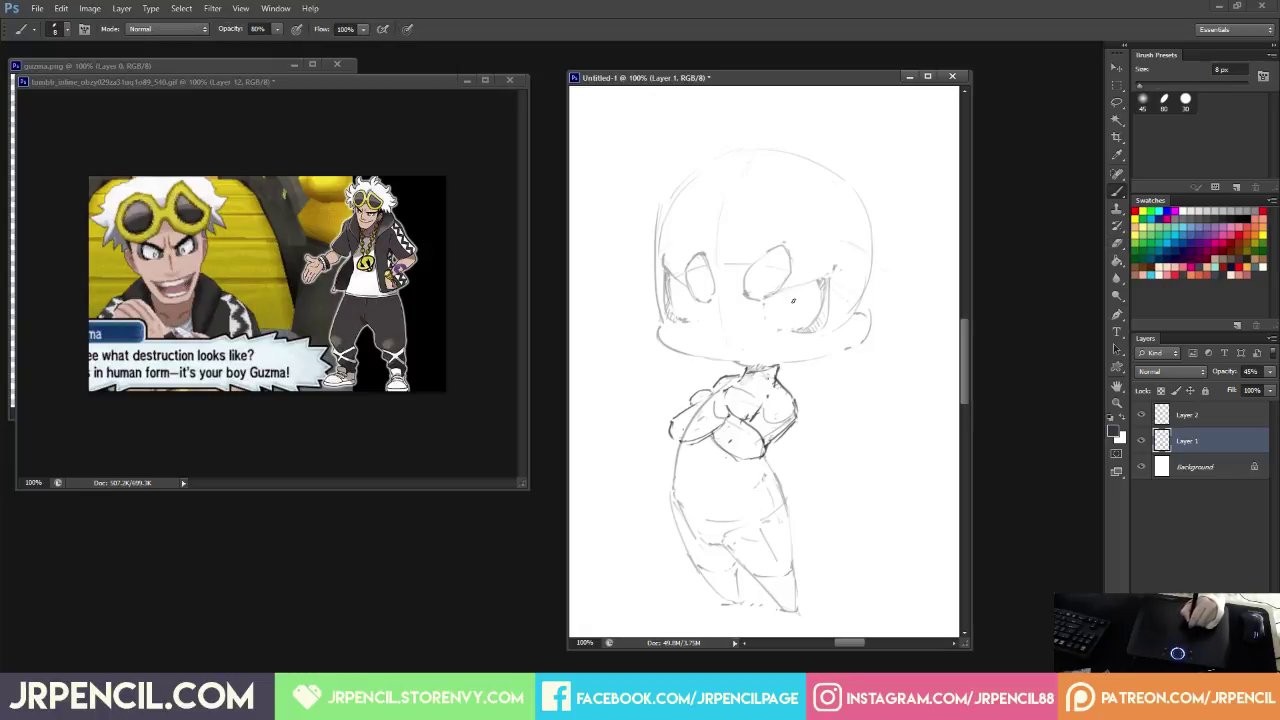
{"action": "left_click_drag", "start_coordinate": [792, 300], "coordinate": [801, 307]}
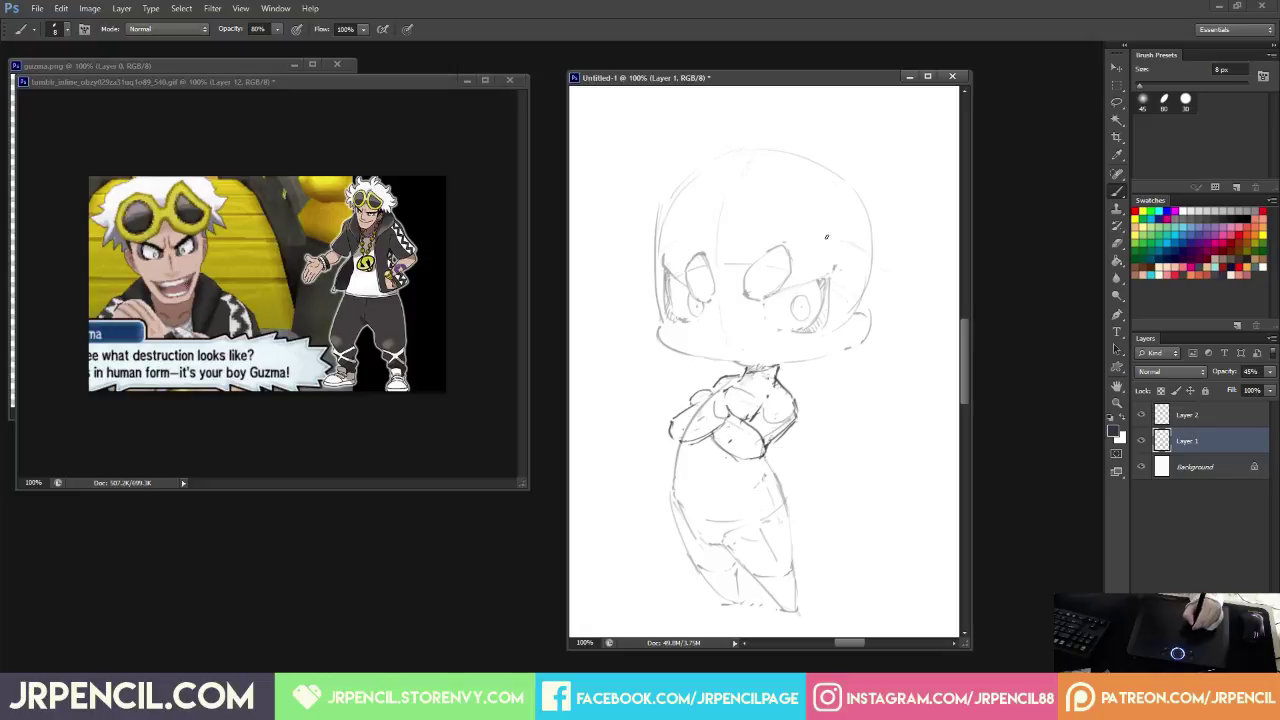
{"action": "key", "text": "e"}
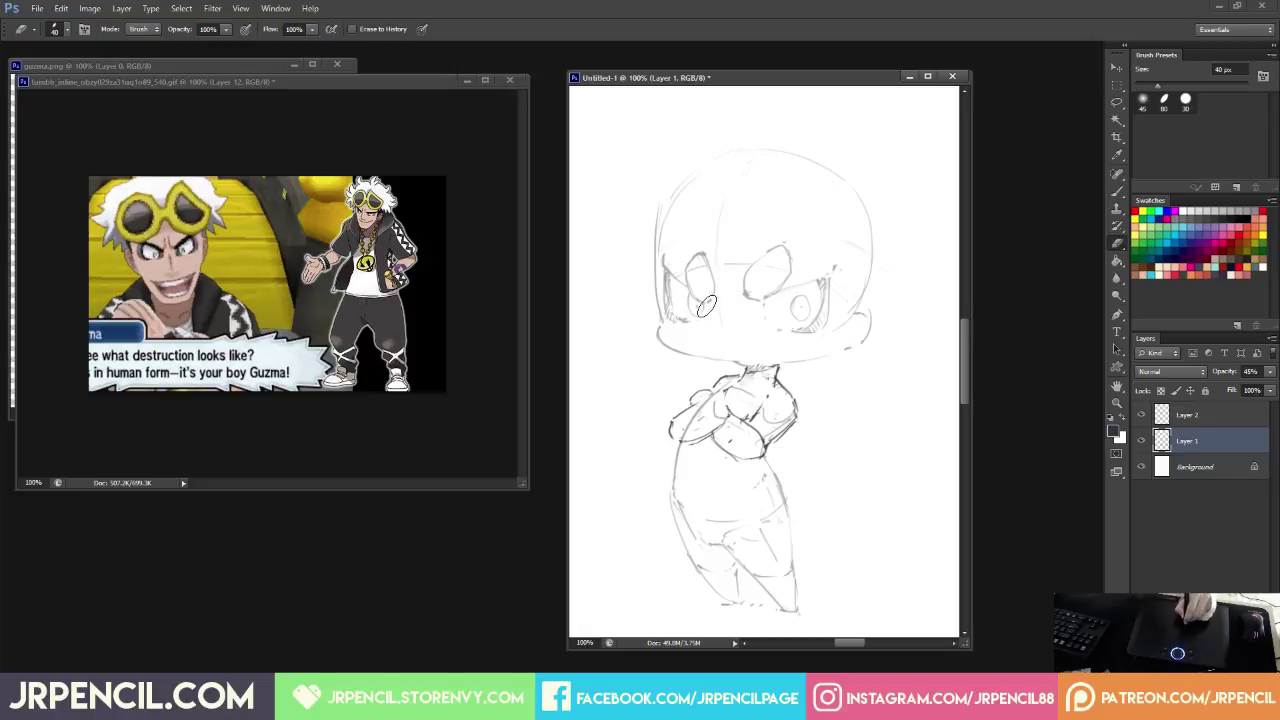
{"action": "key", "text": "b"}
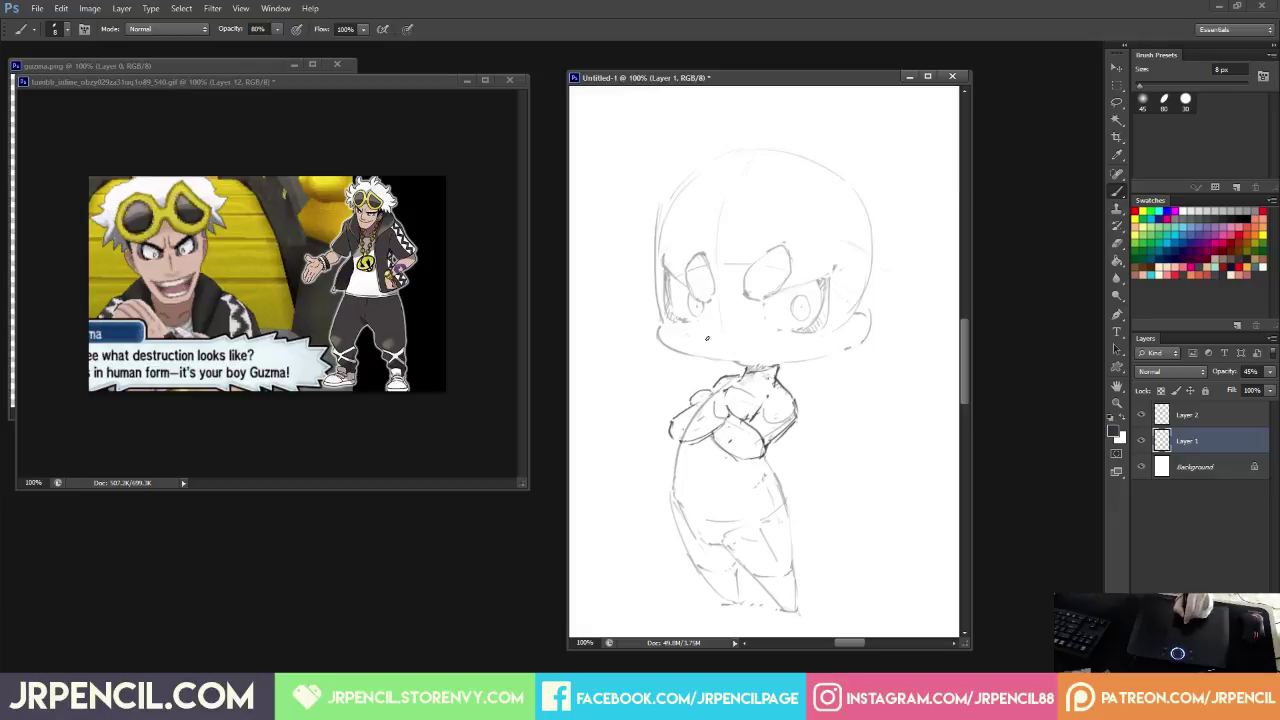
Mark a small nose between the eyes and rough in a wide, curved mouth line beneath it.
{"action": "key", "text": "e"}
{"action": "key", "text": "b"}
{"action": "key", "text": "e"}
{"action": "key", "text": "b"}
{"action": "key", "text": "e"}
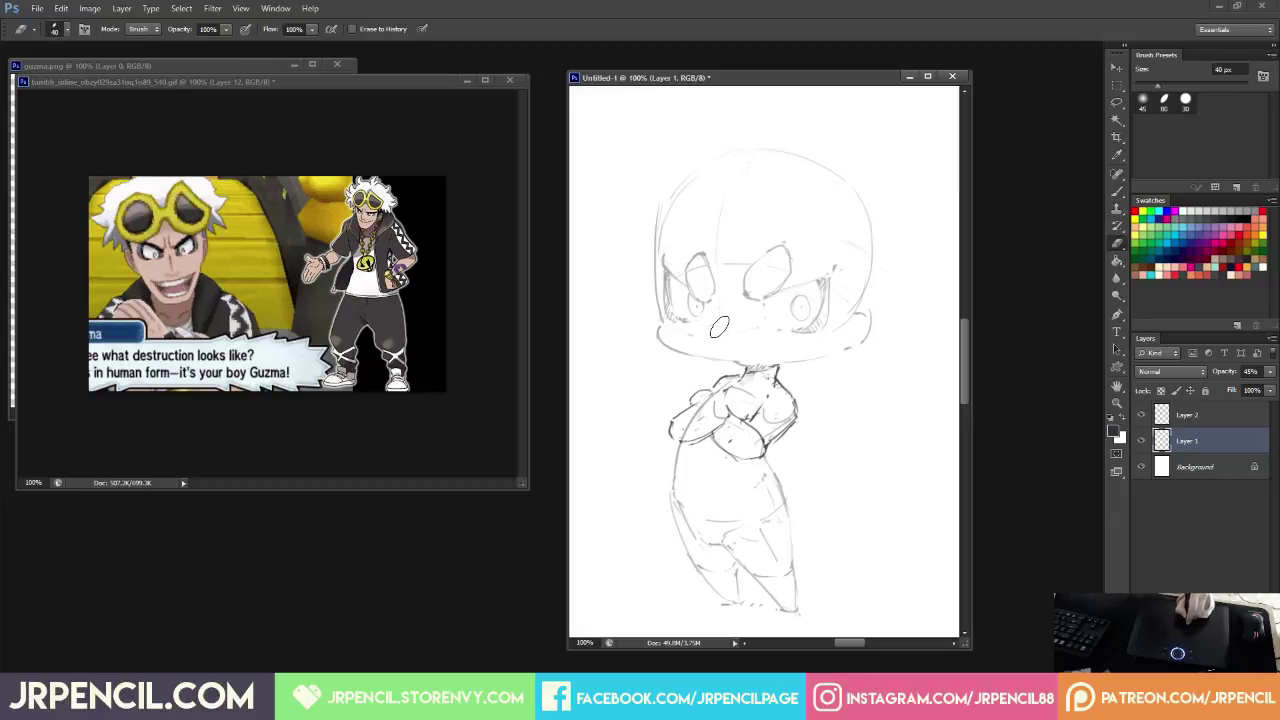
{"action": "key", "text": "b"}
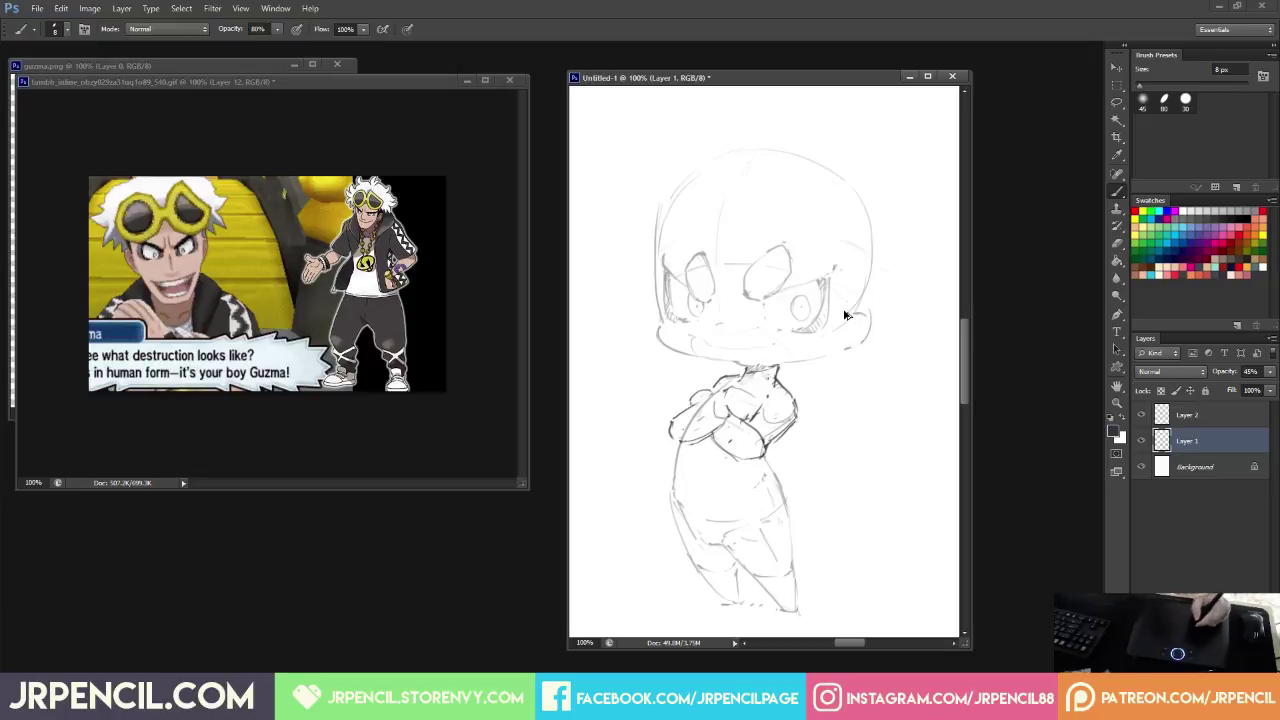
Replace the mouth line with a trial open, slanted mouth and rework its left corner near the jaw.
{"action": "key", "text": "e"}
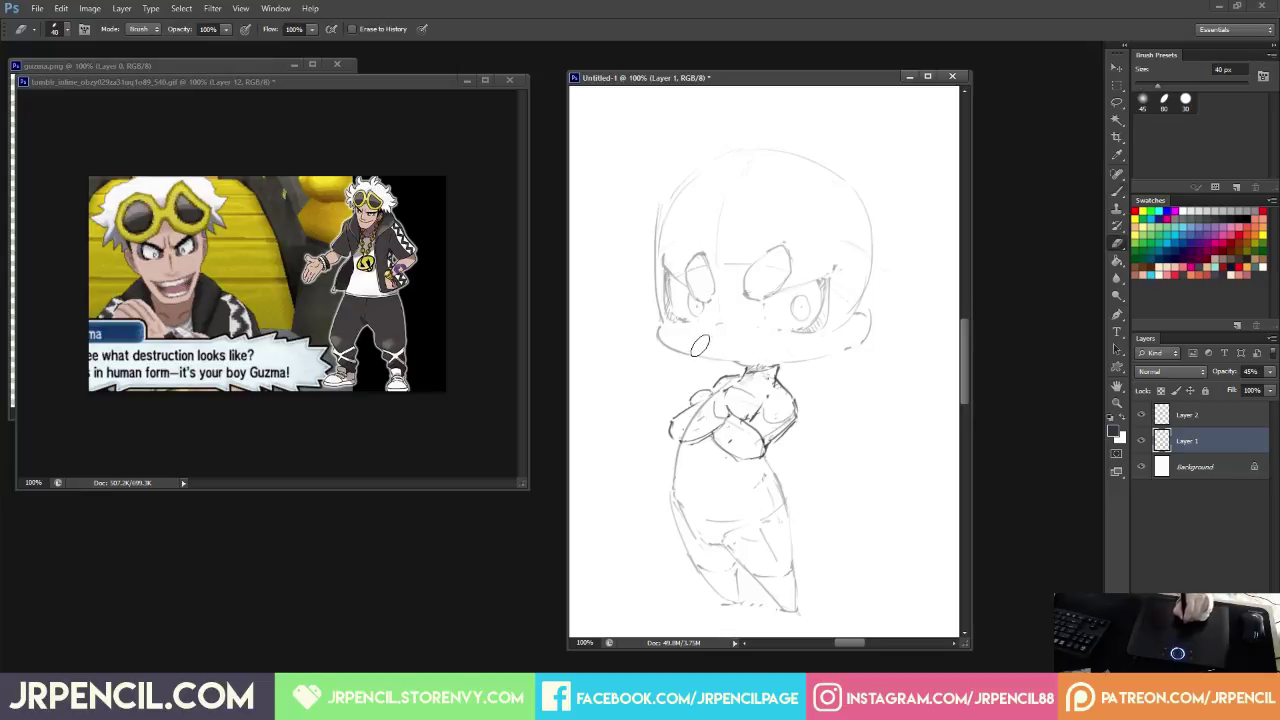
{"action": "key", "text": "b"}
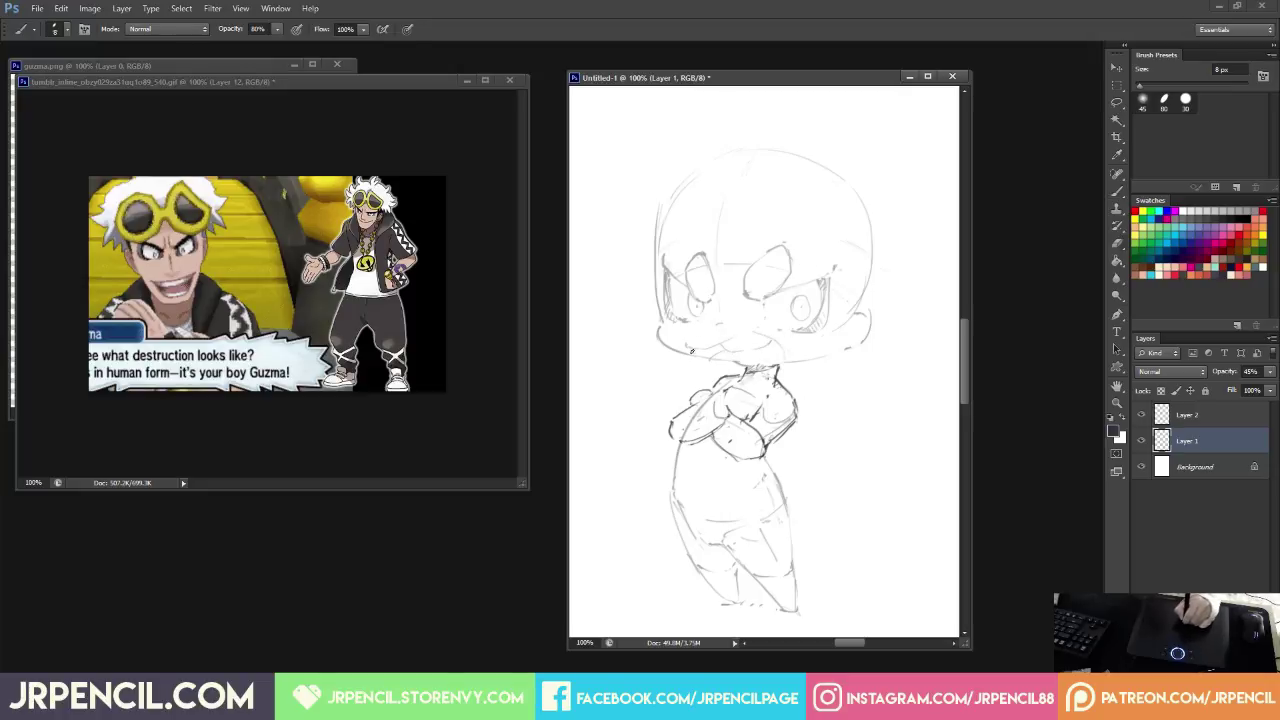
{"action": "key", "text": "e"}
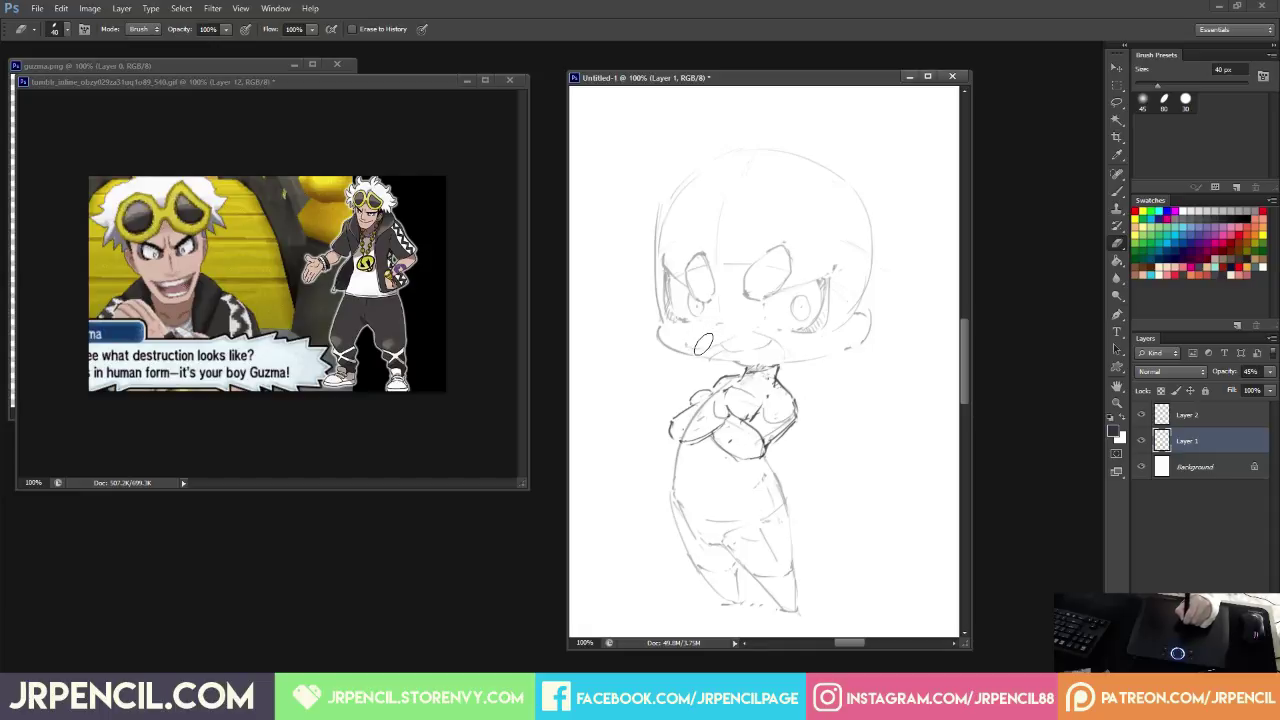
{"action": "key", "text": "b"}
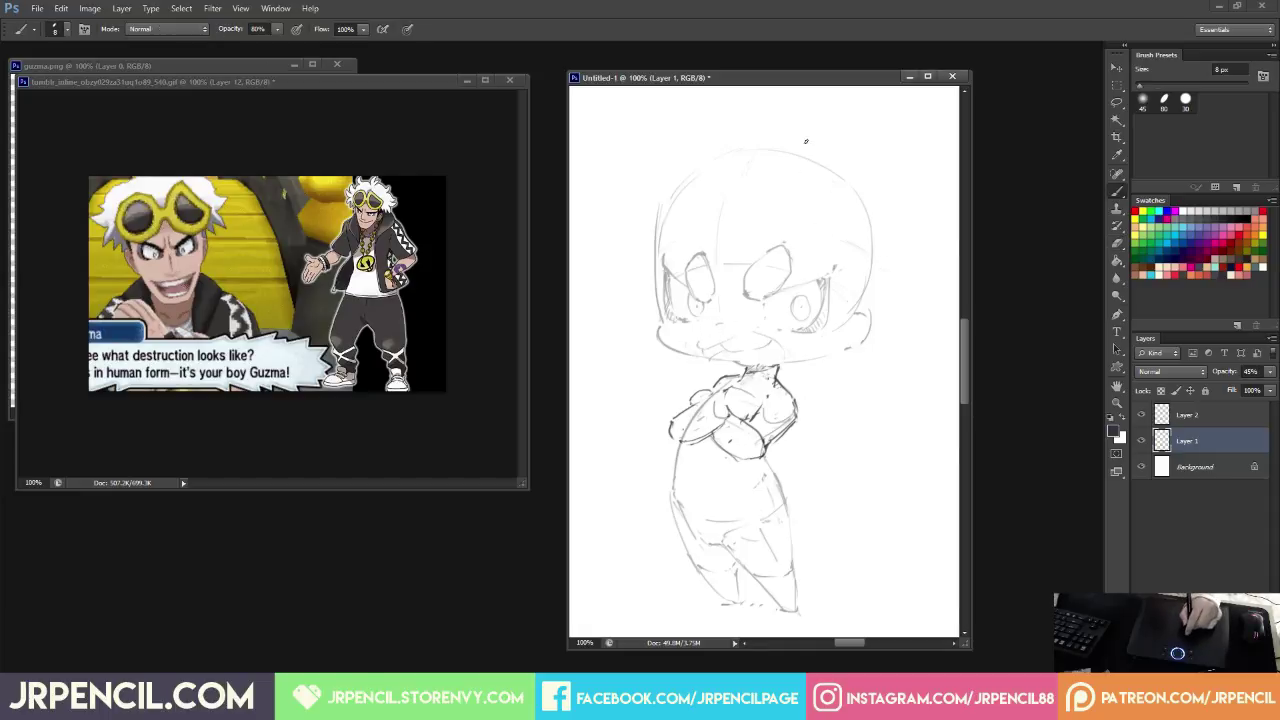
{"action": "key", "text": "e"}
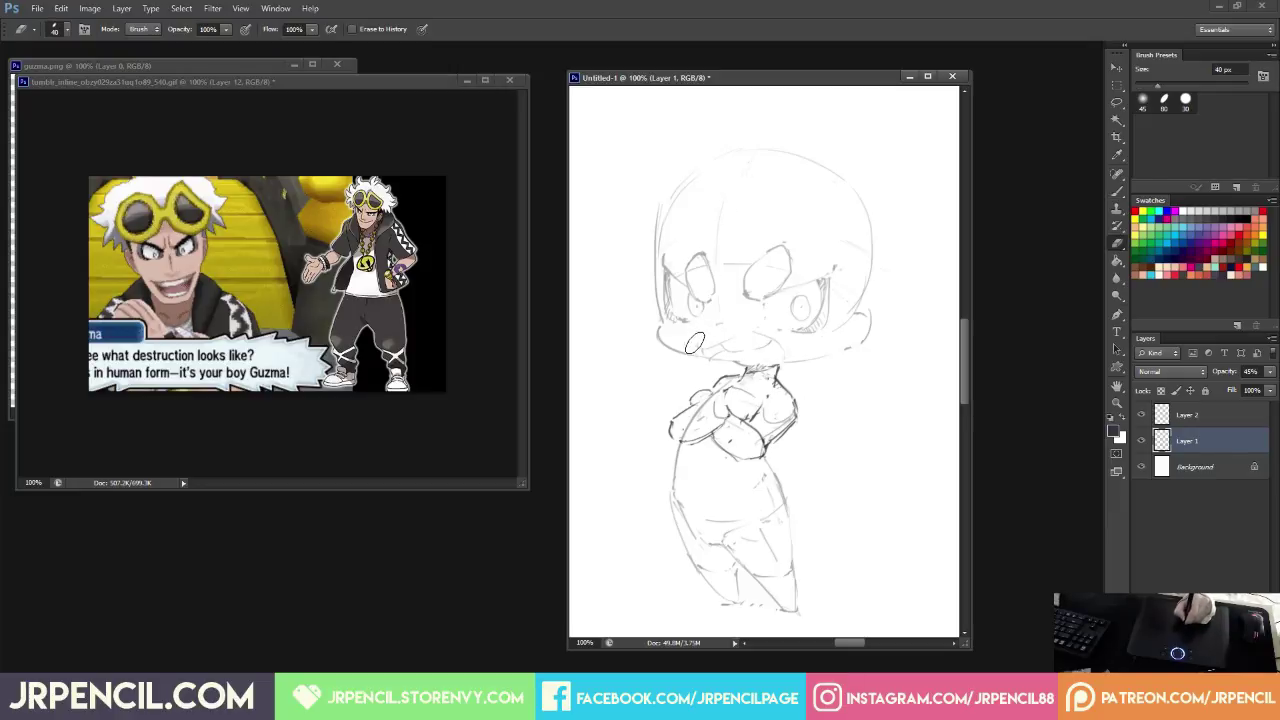
{"action": "left_click_drag", "start_coordinate": [698, 343], "coordinate": [691, 347]}
Add short crease marks between the brows and erase the open mouth sketch.
{"action": "key", "text": "b"}
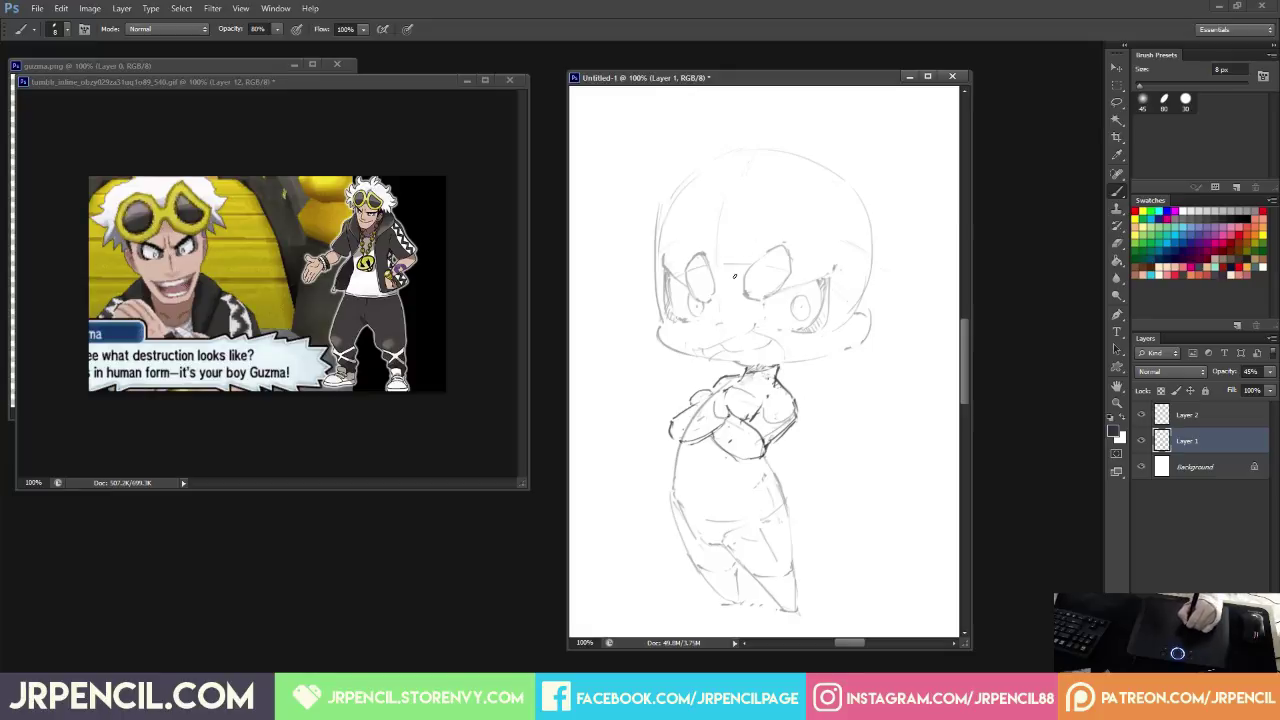
{"action": "key", "text": "e"}
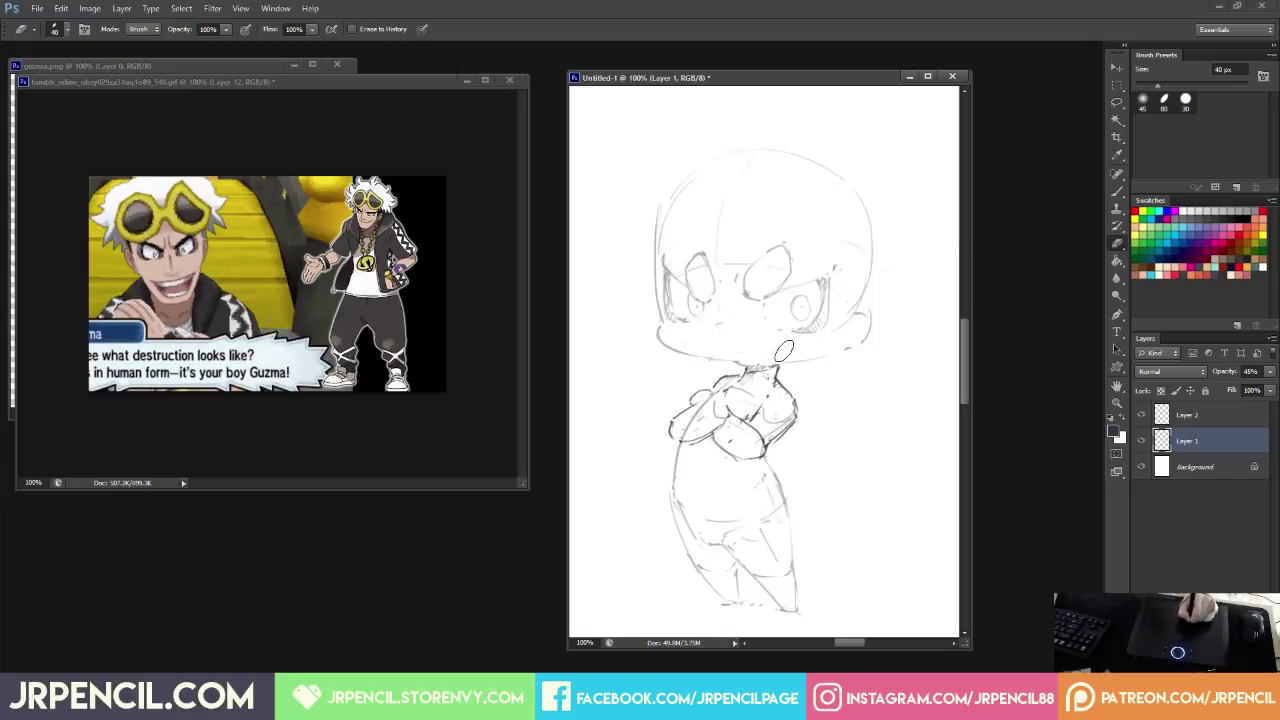
Try short marks for the mouth line, its right corner and the lower lip, erasing between attempts.
{"action": "key", "text": "b"}
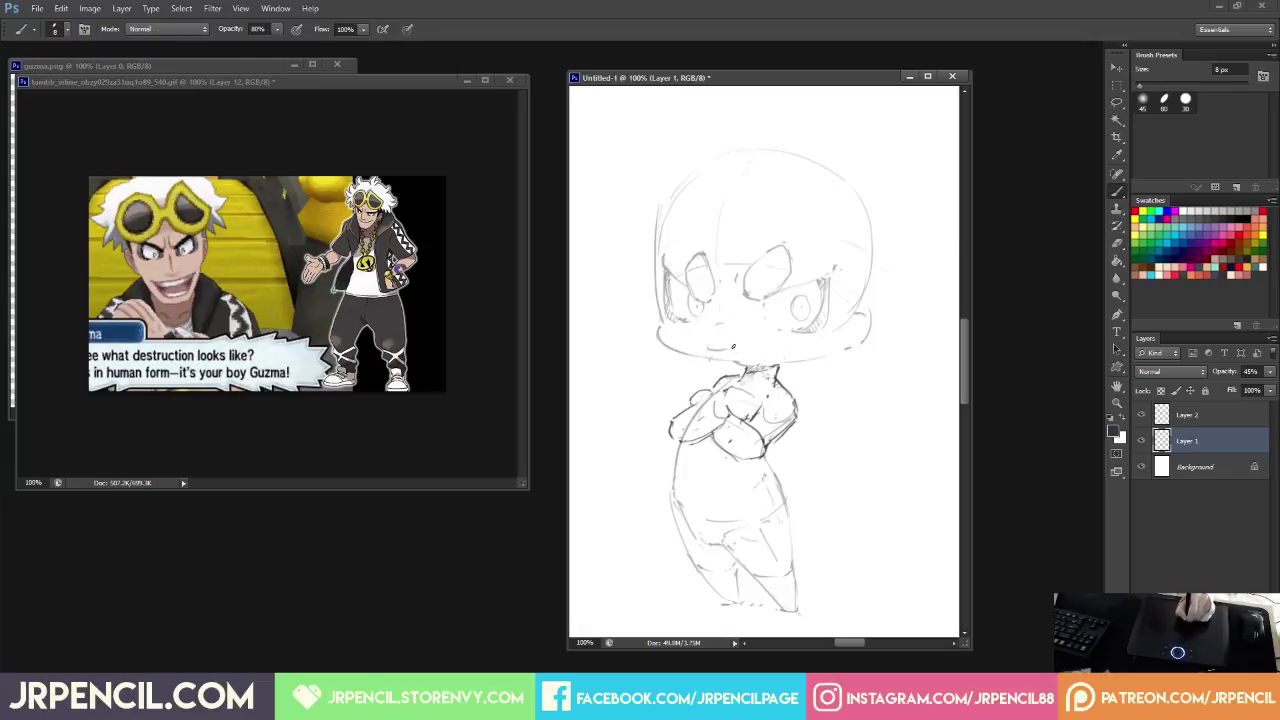
{"action": "key", "text": "e"}
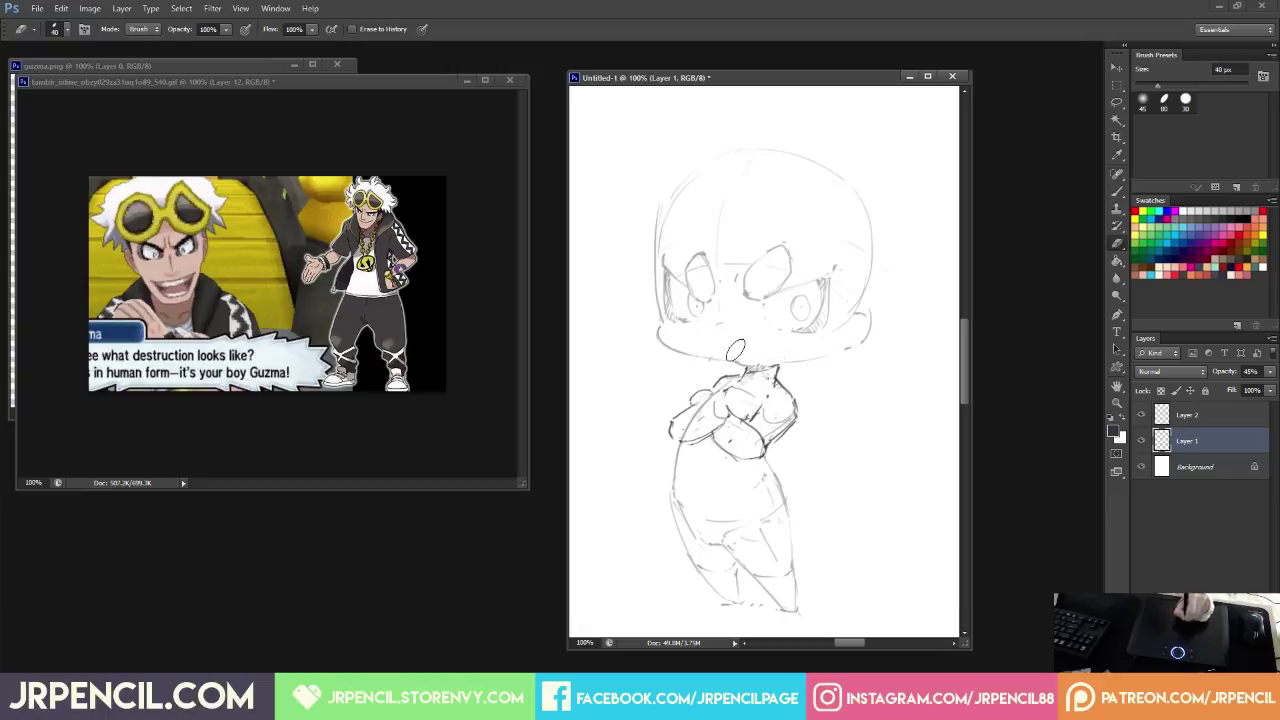
{"action": "key", "text": "b"}
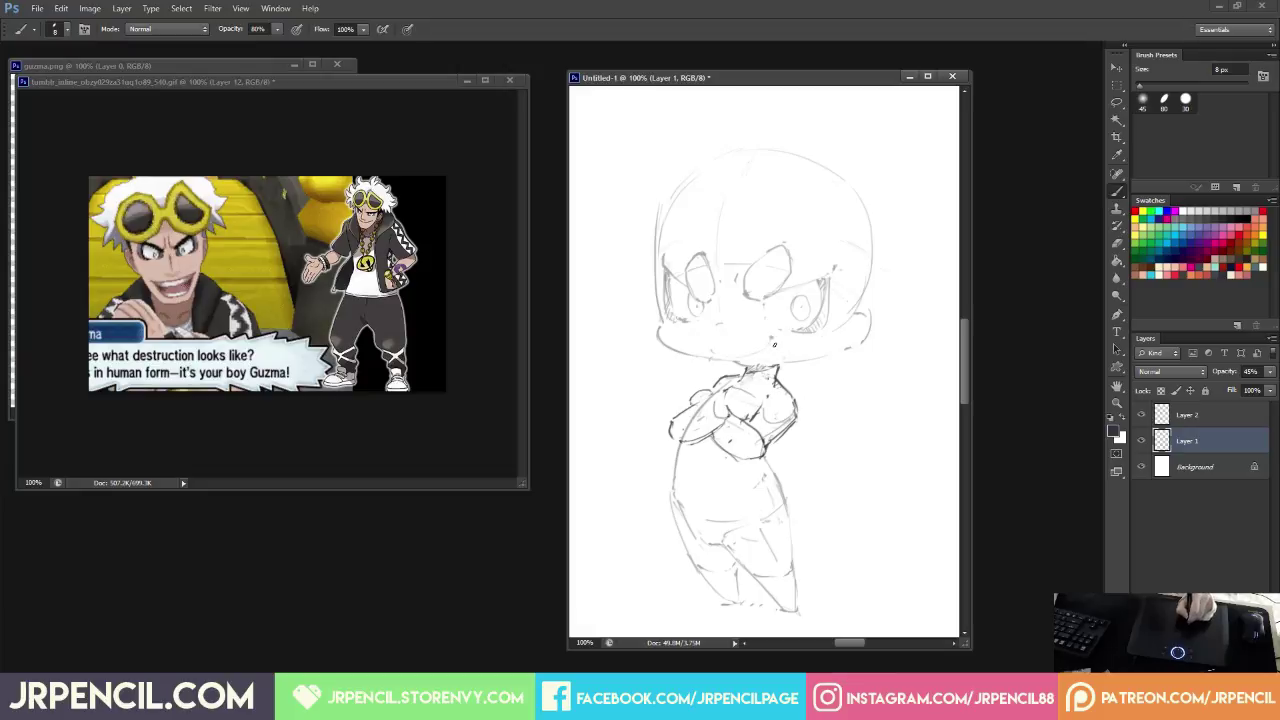
{"action": "key", "text": "e"}
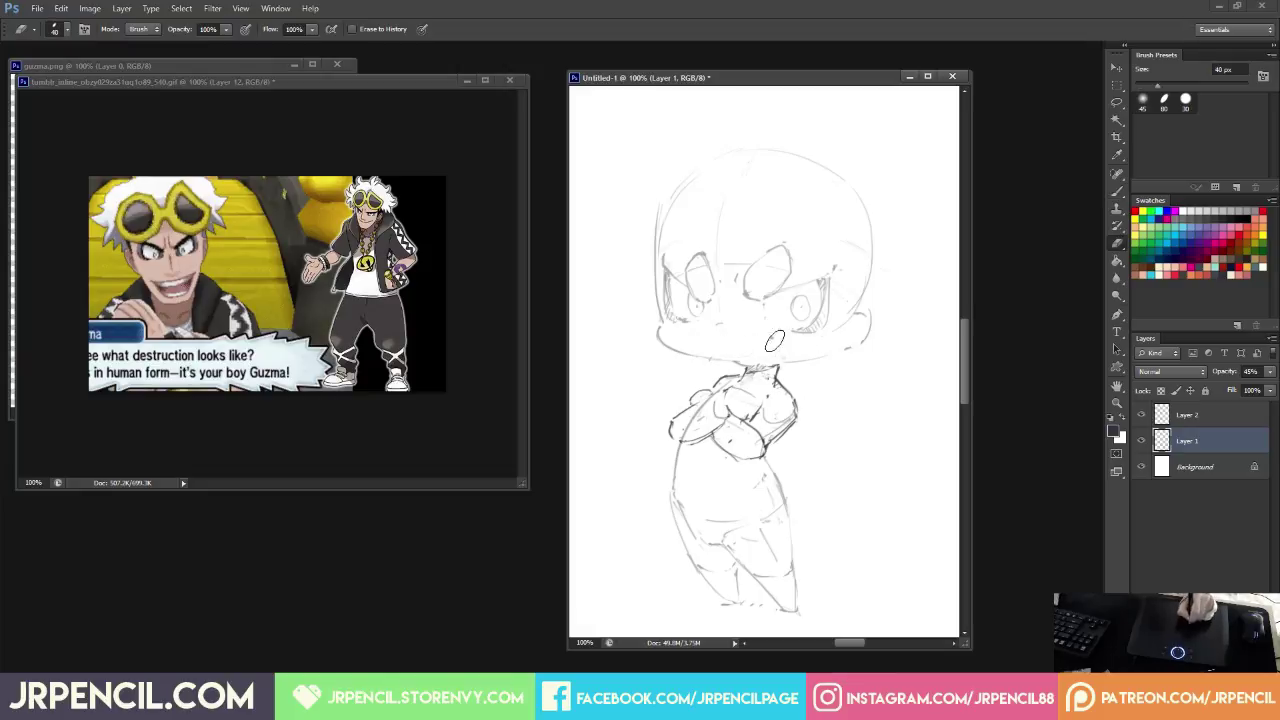
{"action": "key", "text": "b"}
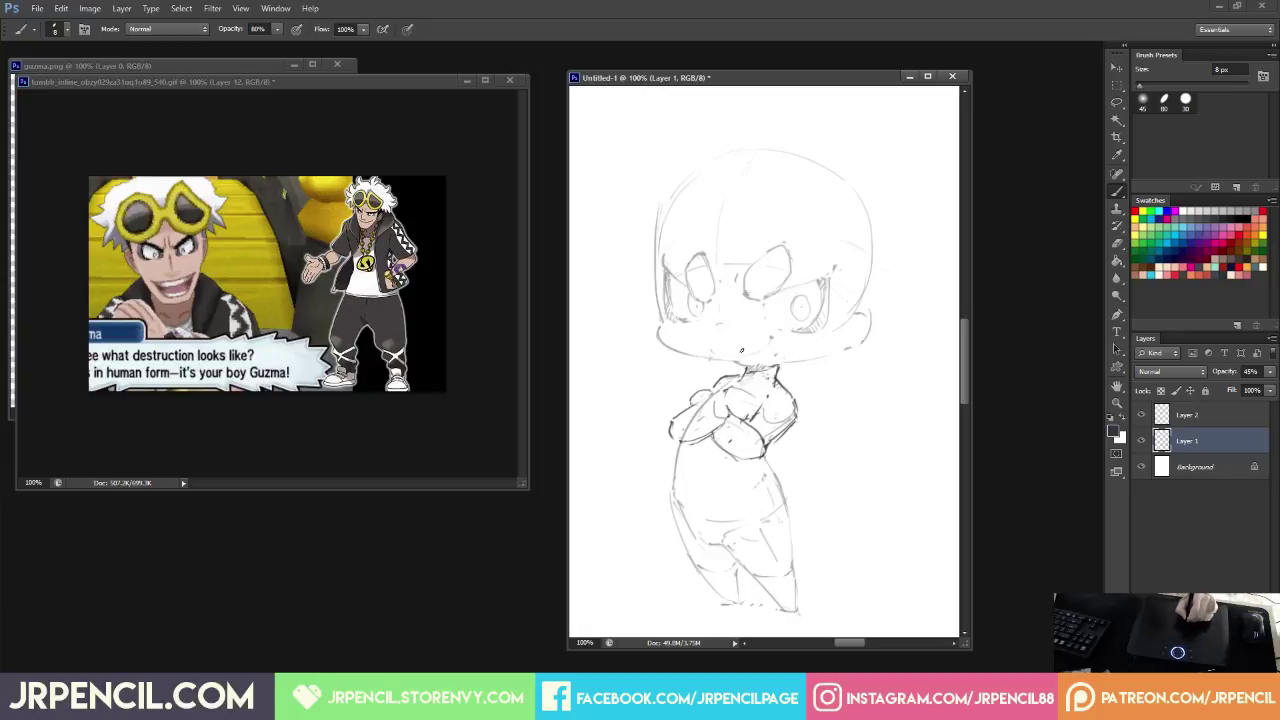
{"action": "key", "text": "e"}
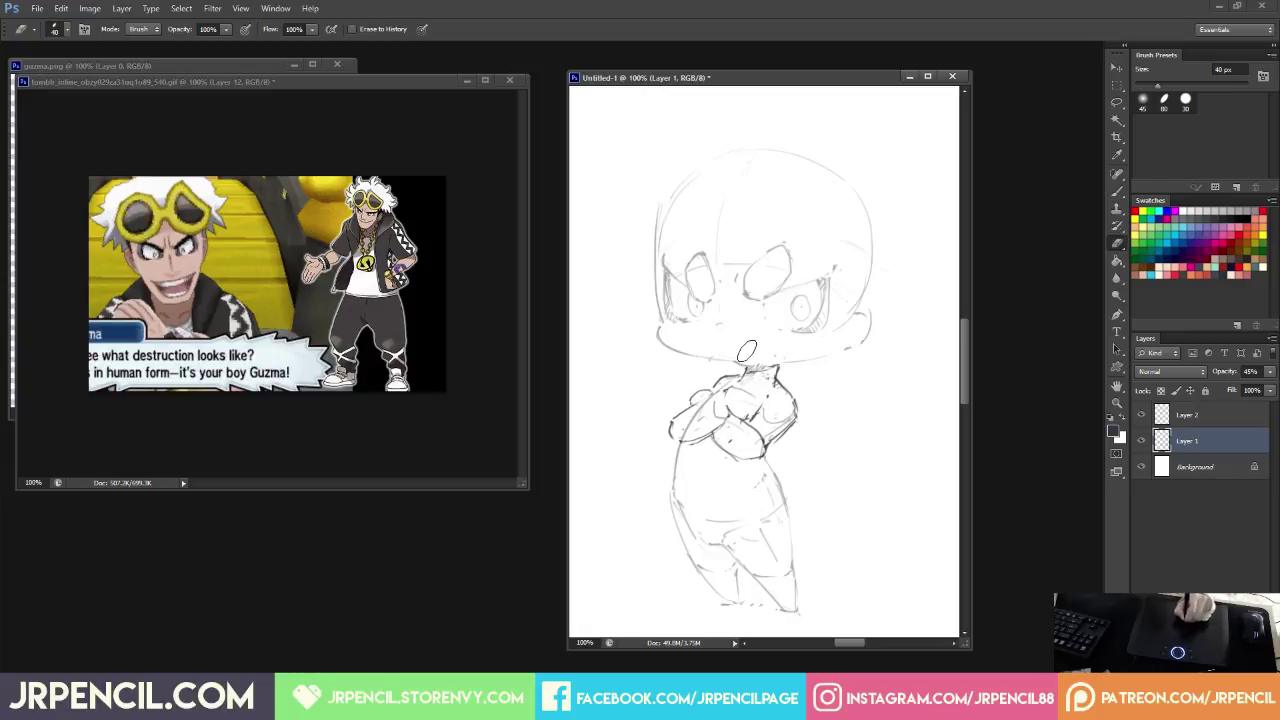
Rework the jaw line above the neck and sketch a wide, lopsided open mouth below the nose.
{"action": "key", "text": "b"}
{"action": "key", "text": "e"}
{"action": "left_click_drag", "start_coordinate": [742, 364], "coordinate": [813, 359]}
{"action": "key", "text": "b"}
{"action": "key", "text": "e"}
{"action": "key", "text": "b"}
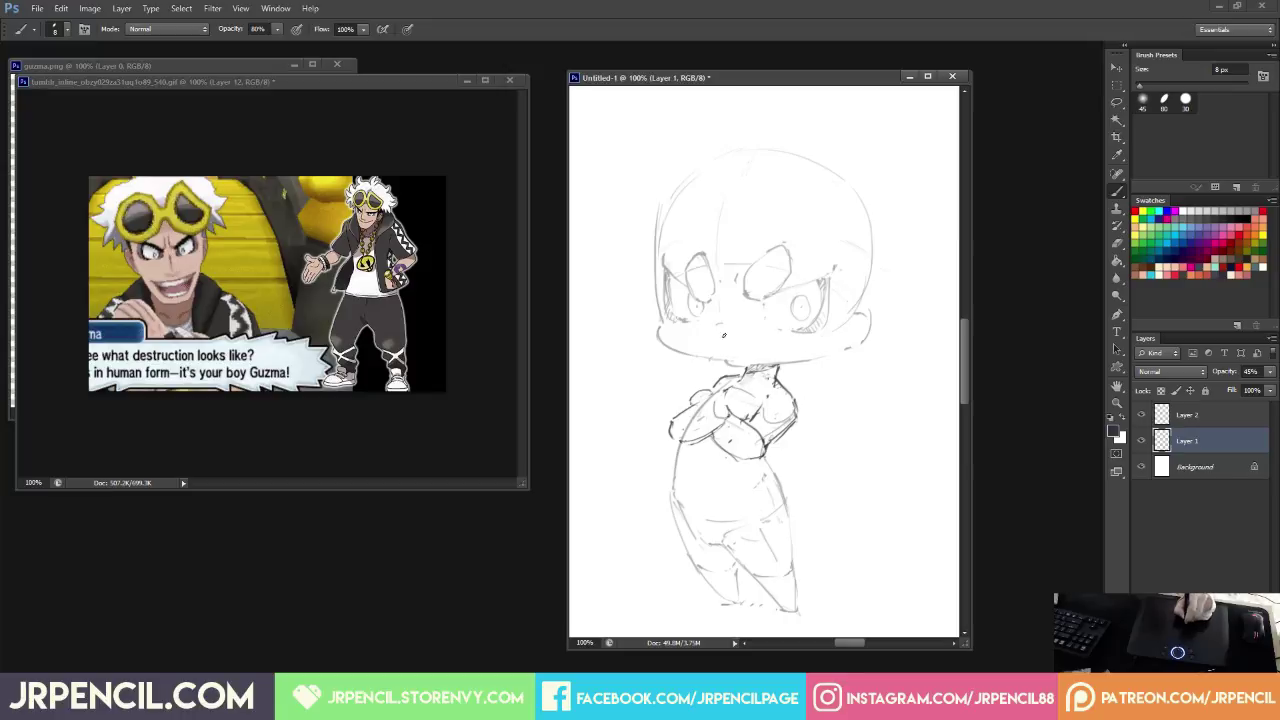
{"action": "key", "text": "e"}
{"action": "key", "text": "b"}
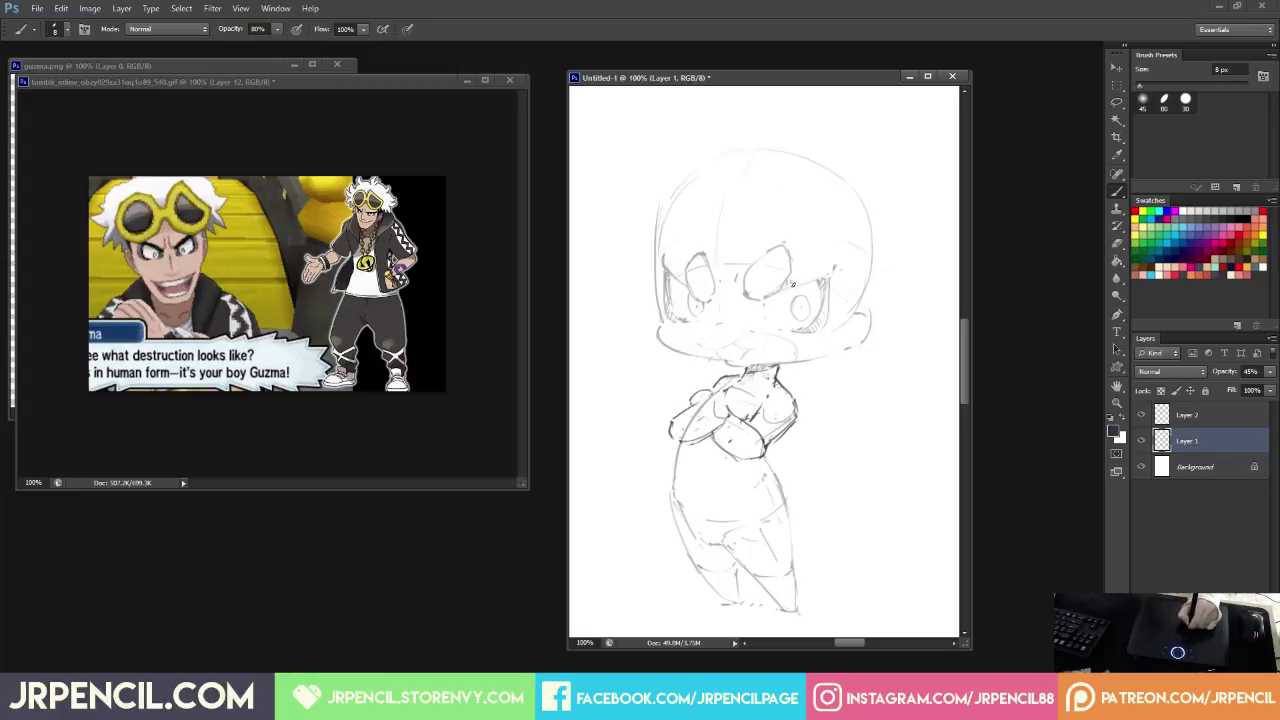
Darken the slanted upper lids of both eyes, rotating the canvas for the left one and resetting the view.
{"action": "left_click_drag", "start_coordinate": [770, 296], "coordinate": [836, 264]}
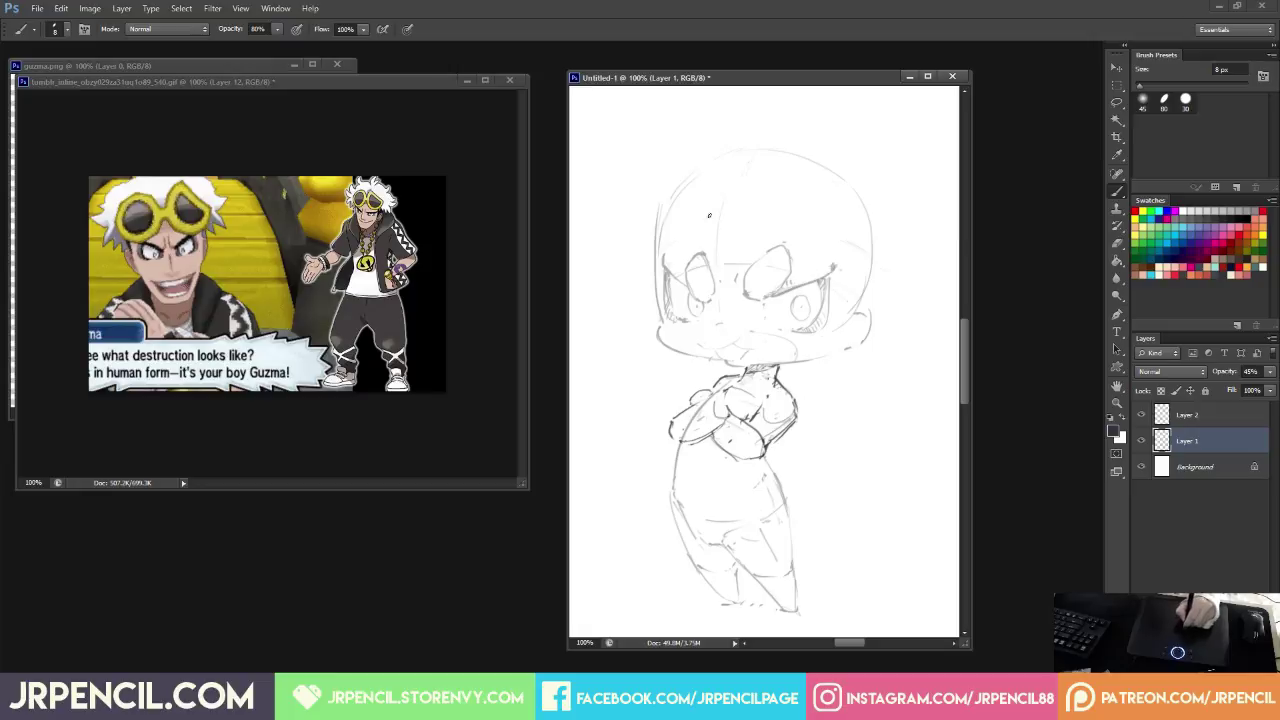
{"action": "key", "text": "r"}
{"action": "left_click_drag", "start_coordinate": [709, 215], "coordinate": [713, 252]}
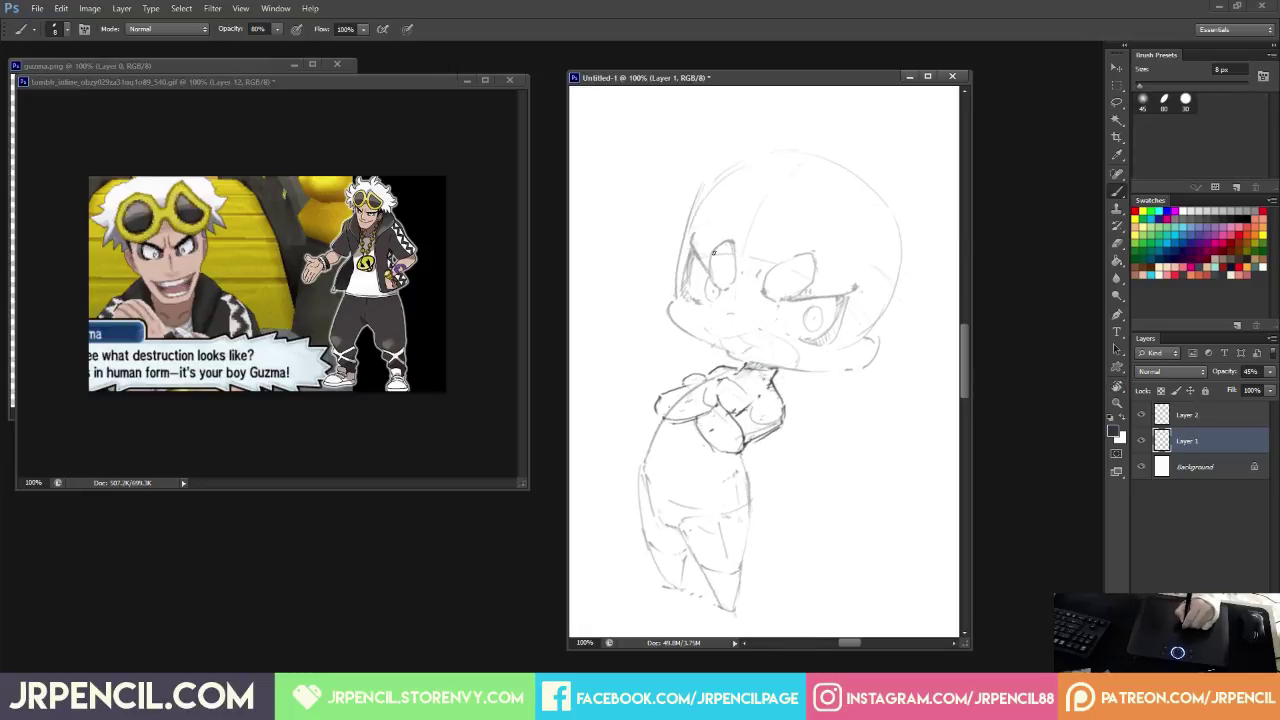
{"action": "key", "text": "r"}
{"action": "left_click_drag", "start_coordinate": [762, 200], "coordinate": [699, 177]}
{"action": "left_click", "coordinate": [182, 31]}
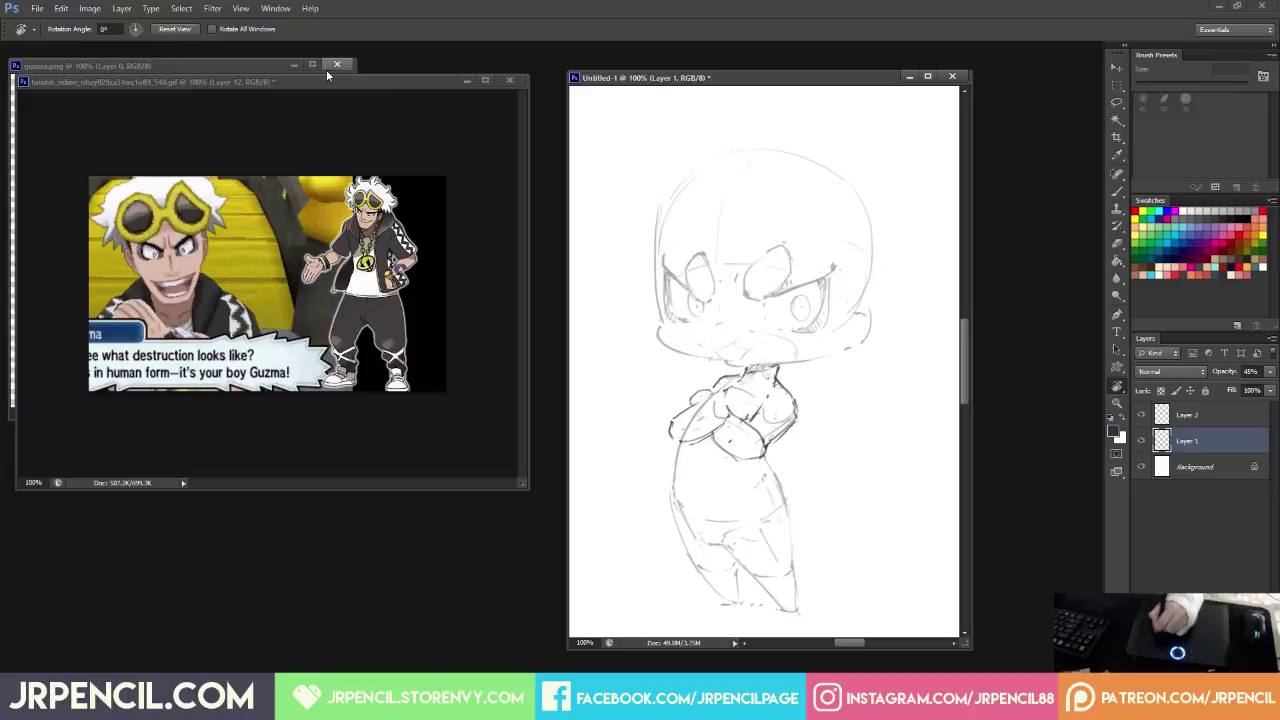
{"action": "key", "text": "b"}
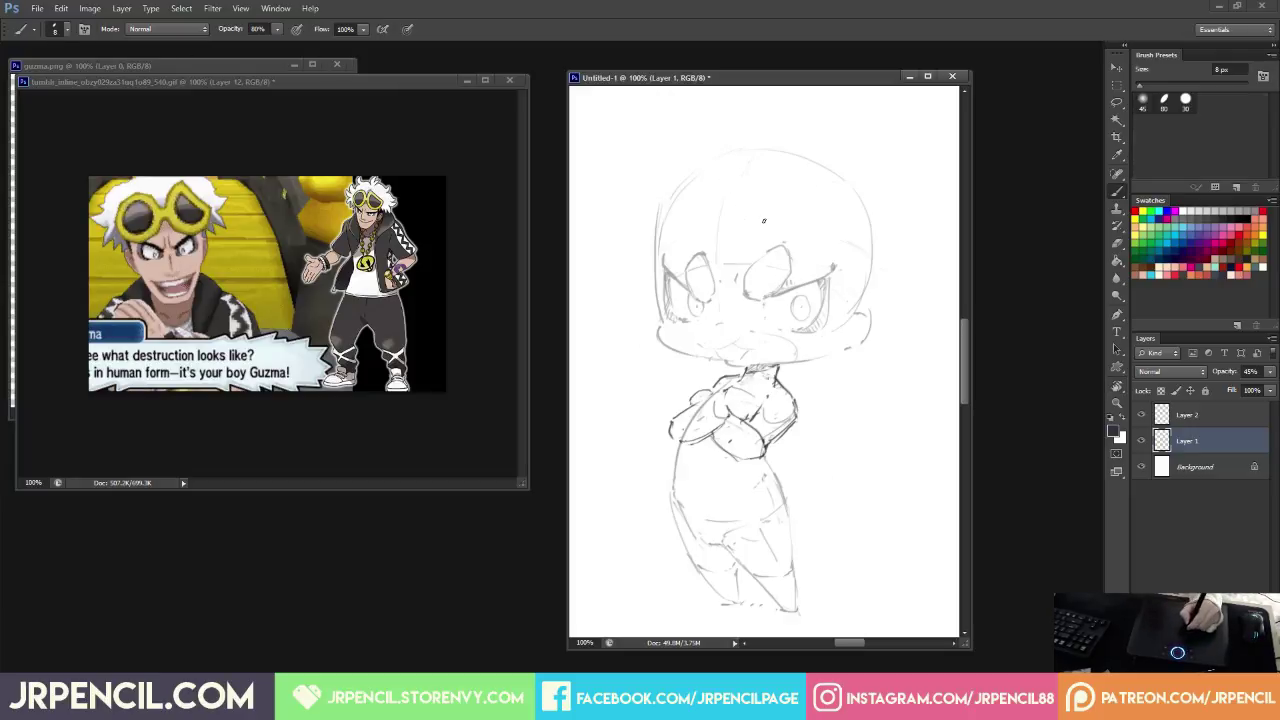
Erase the head outline on the right side between the forehead and the ear.
{"action": "key", "text": "e"}
{"action": "mouse_move", "coordinate": [858, 275]}
{"action": "left_mouse_down"}
{"action": "mouse_move", "coordinate": [866, 295]}
{"action": "mouse_move", "coordinate": [866, 231]}
{"action": "left_mouse_up"}
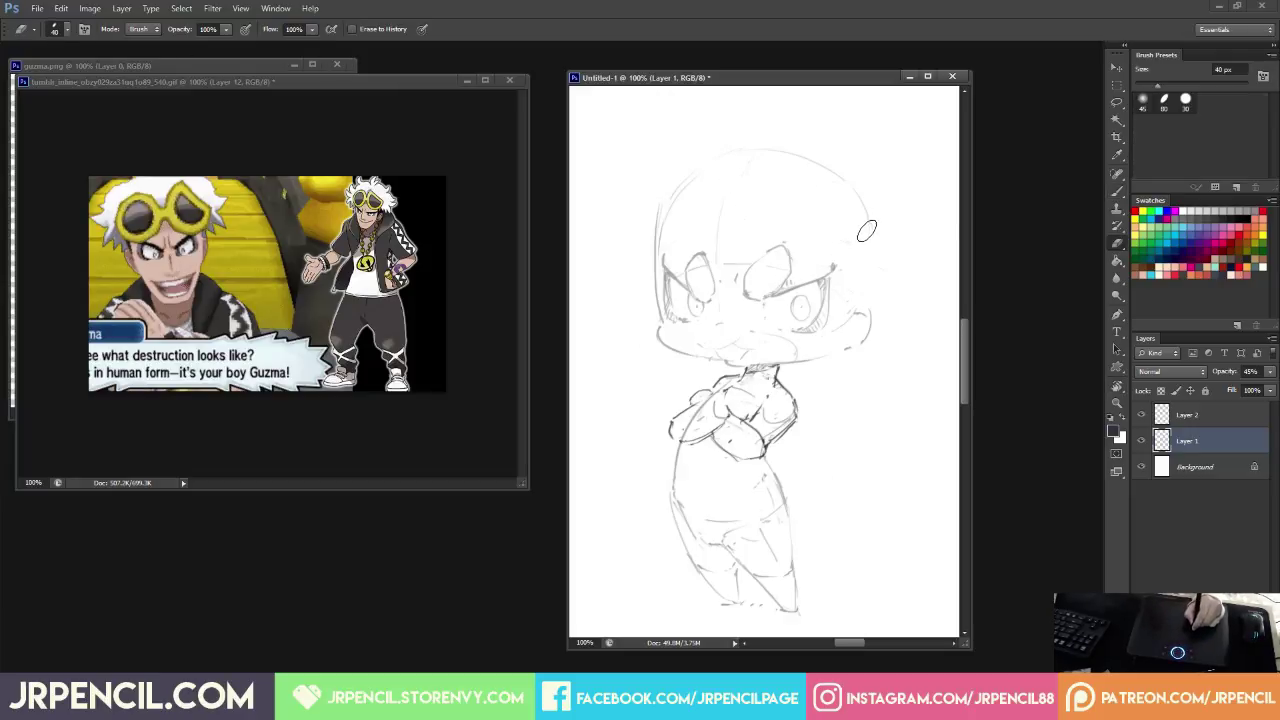
{"action": "key", "text": "b"}
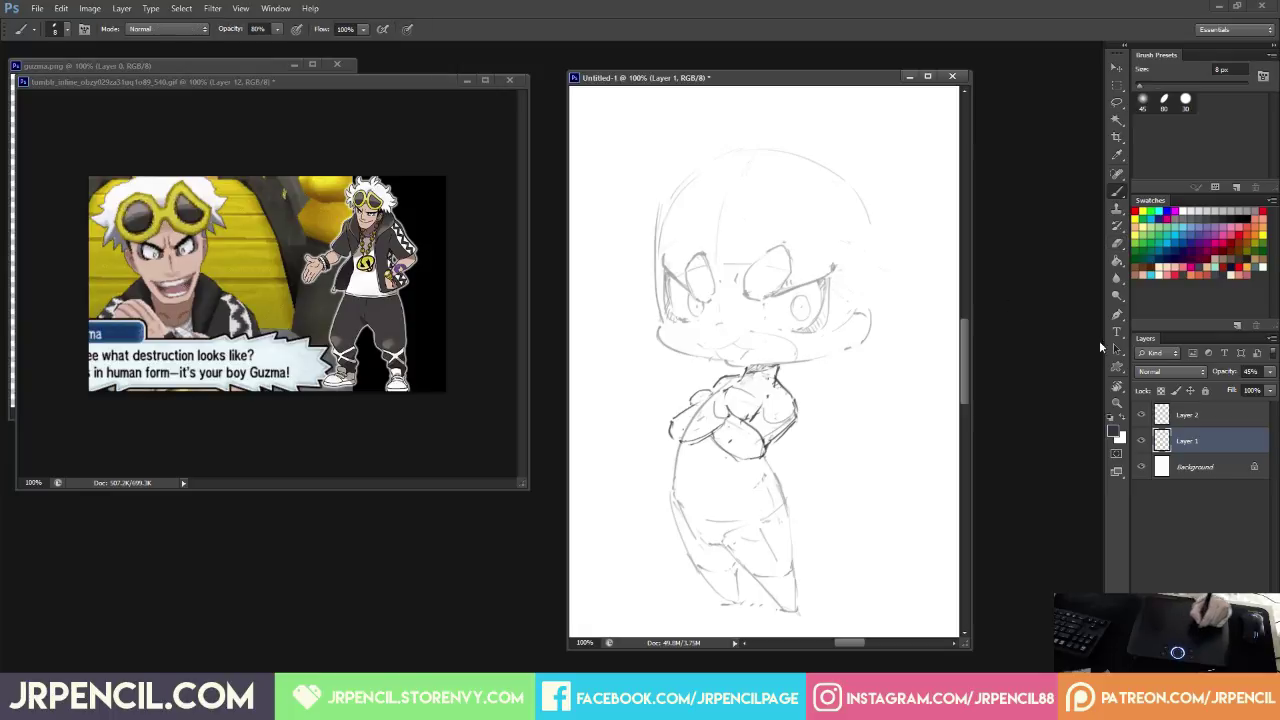
Make Layer 2 the active layer and compare the drawing with Layer 1 hidden and shown.
{"action": "left_click", "coordinate": [1200, 414]}
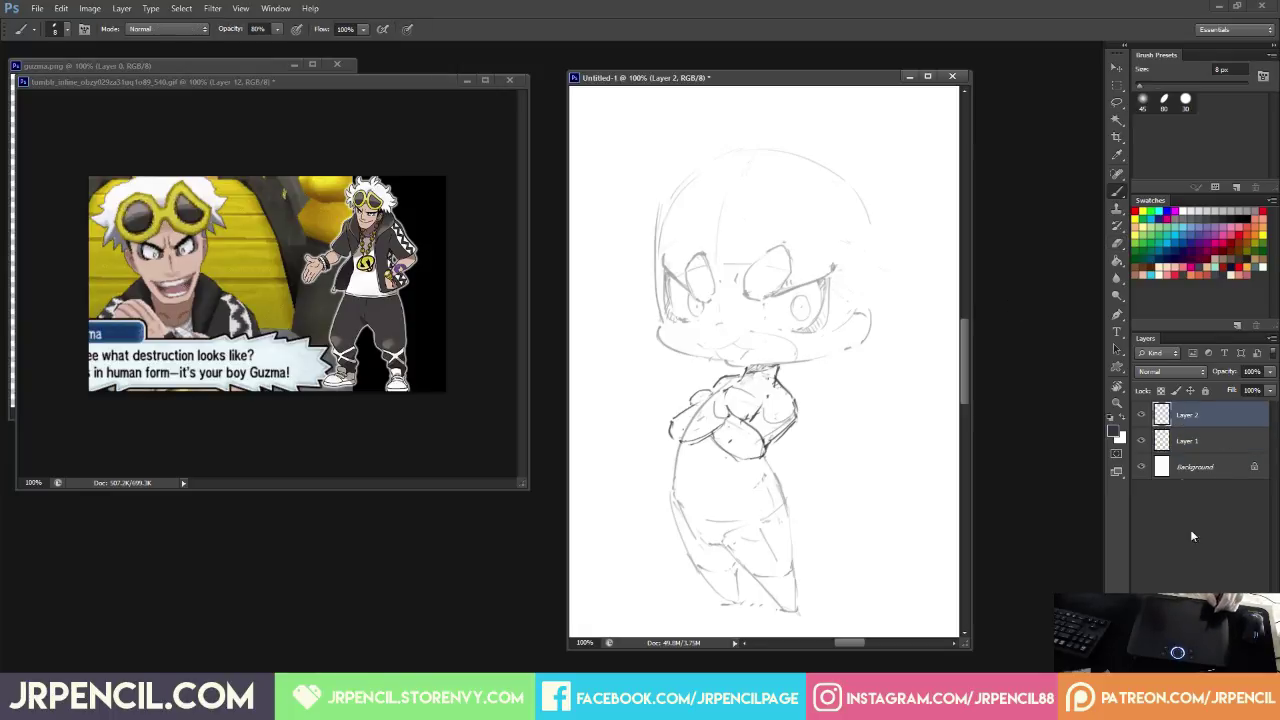
{"action": "left_click", "coordinate": [1142, 443]}
{"action": "left_click", "coordinate": [1142, 443]}
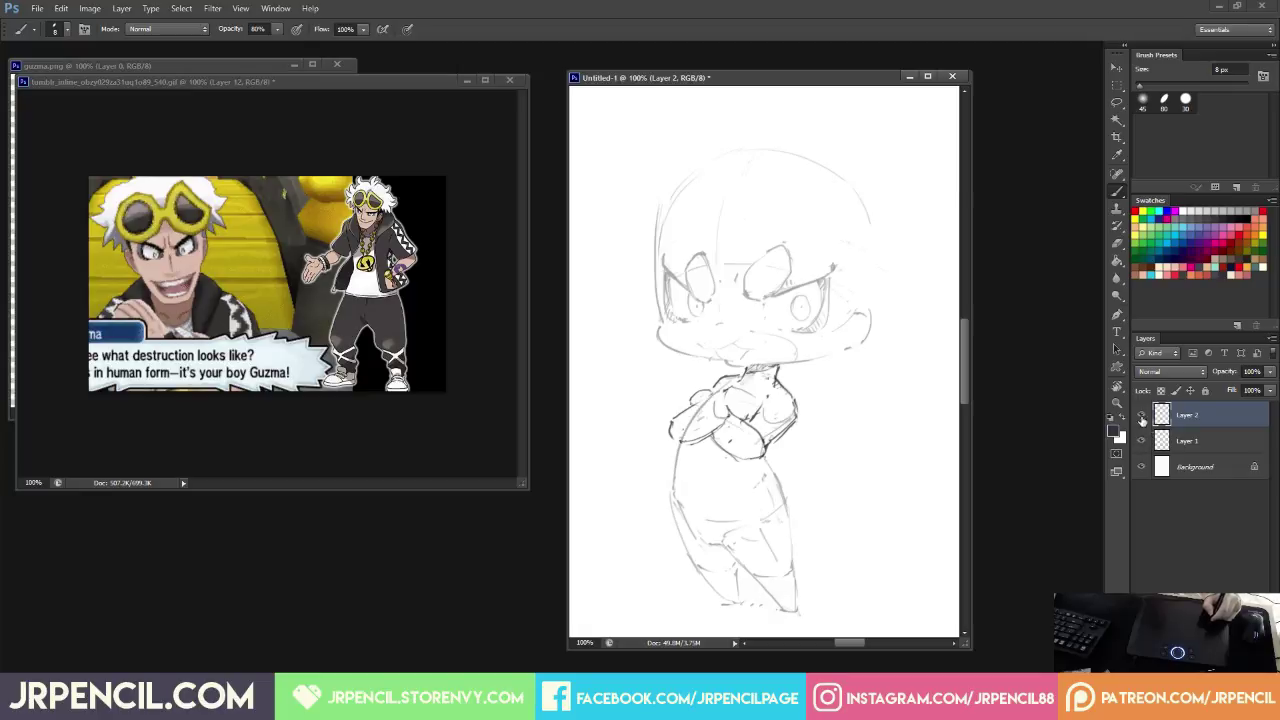
On Layer 1, clear the old upper-left head outline and sketch a curved hairline across the forehead.
{"action": "left_click", "coordinate": [1174, 445]}
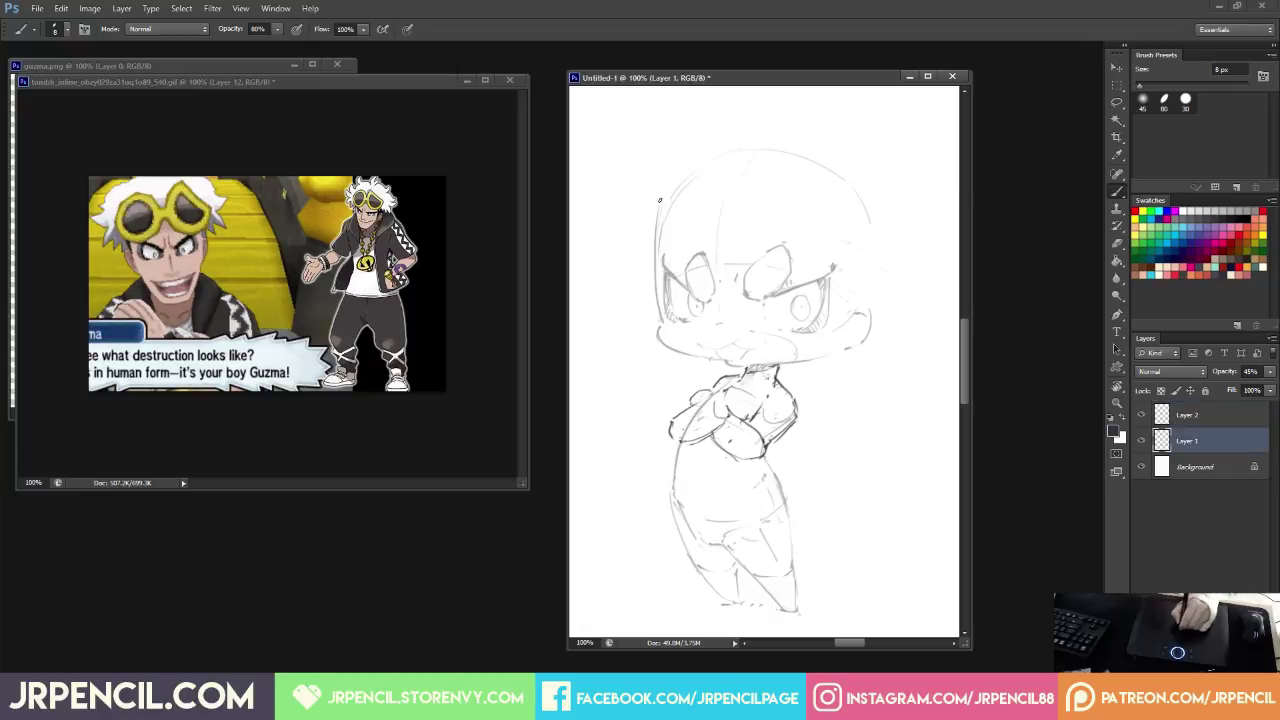
{"action": "key", "text": "e"}
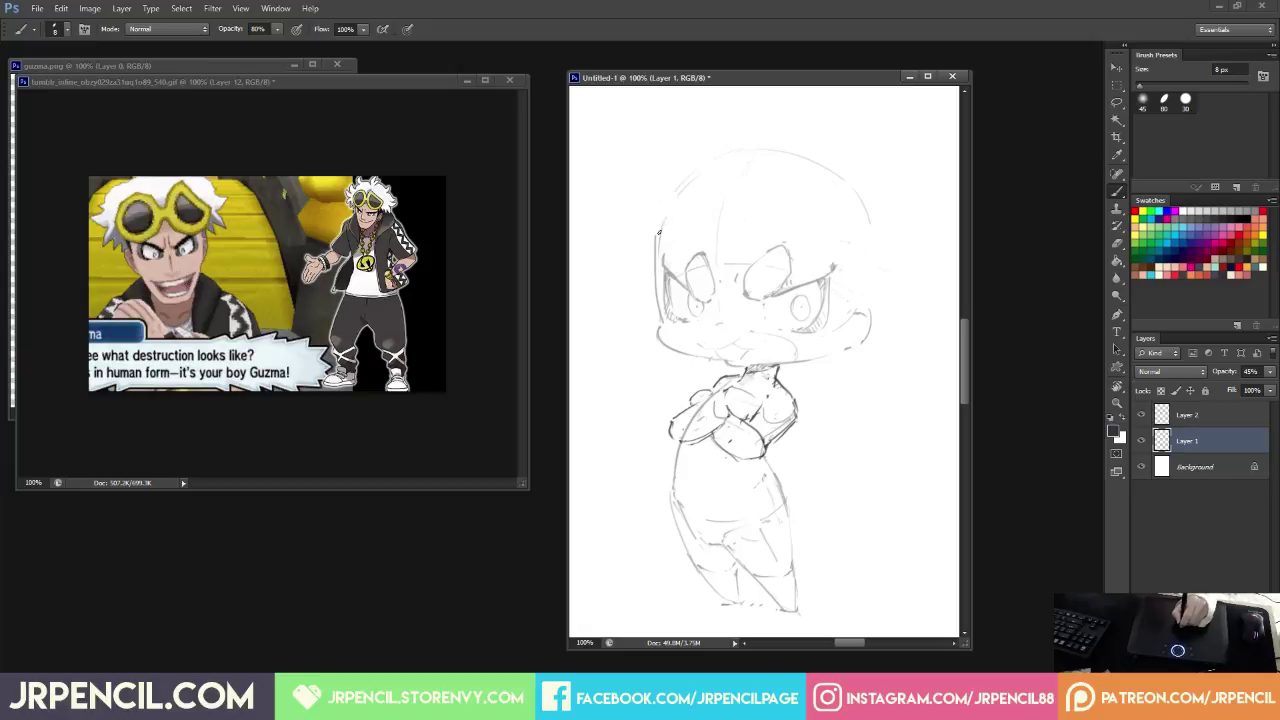
{"action": "mouse_move", "coordinate": [662, 220]}
{"action": "left_mouse_down"}
{"action": "mouse_move", "coordinate": [734, 200]}
{"action": "mouse_move", "coordinate": [794, 206]}
{"action": "mouse_move", "coordinate": [702, 205]}
{"action": "left_mouse_up"}
{"action": "key", "text": "e"}
{"action": "key", "text": "b"}
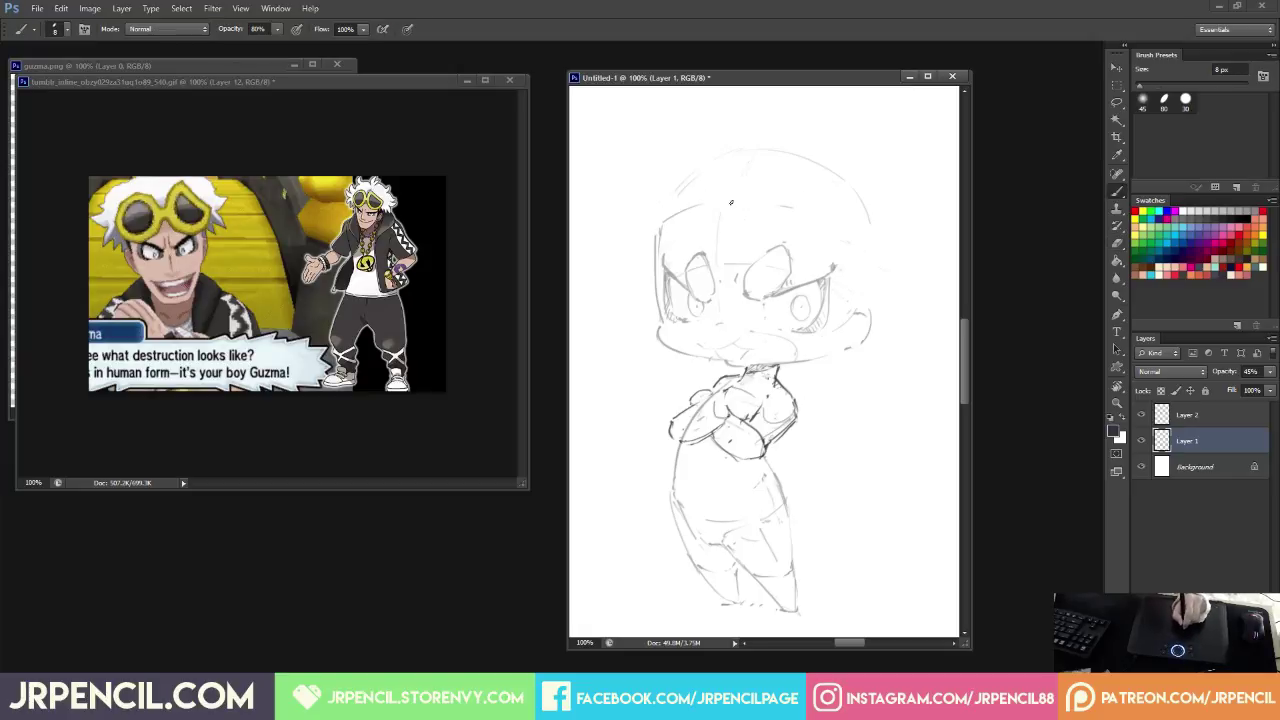
{"action": "left_click_drag", "start_coordinate": [779, 206], "coordinate": [830, 228]}
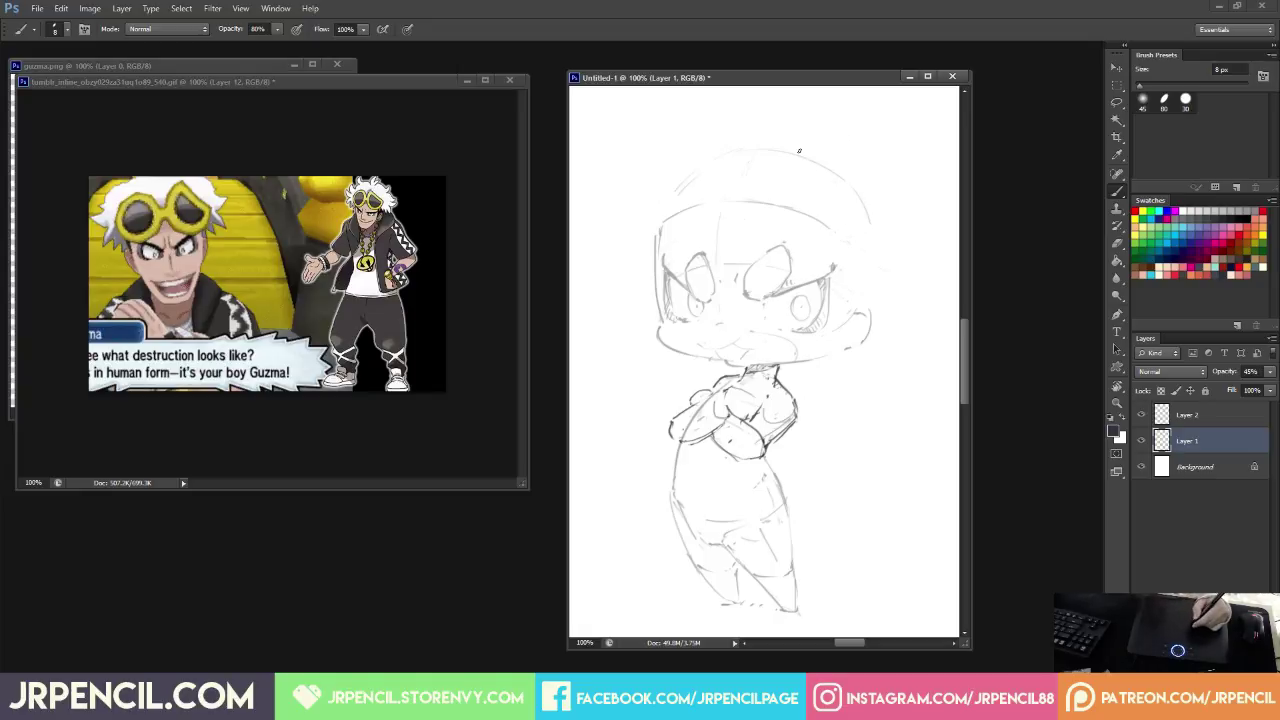
Rework the ear with a smaller shape and sketch the side hairline and back of the head around it.
{"action": "key", "text": "e"}
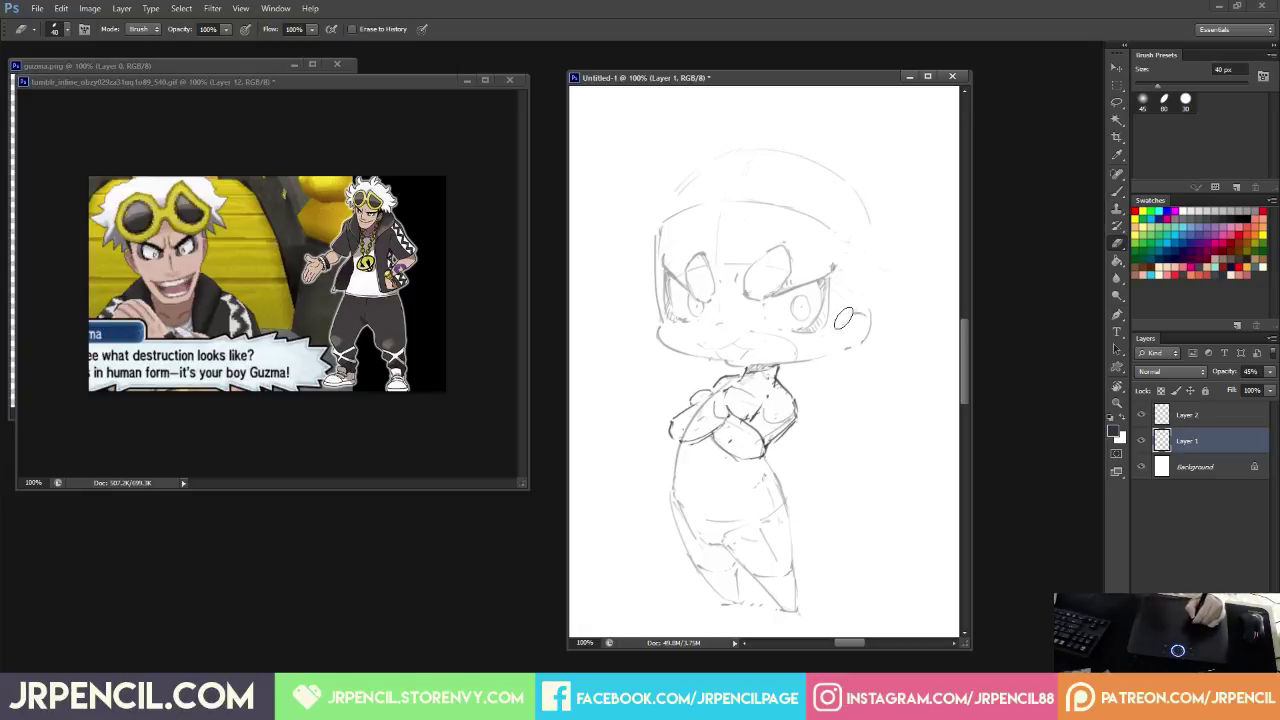
{"action": "key", "text": "b"}
{"action": "key", "text": "e"}
{"action": "key", "text": "b"}
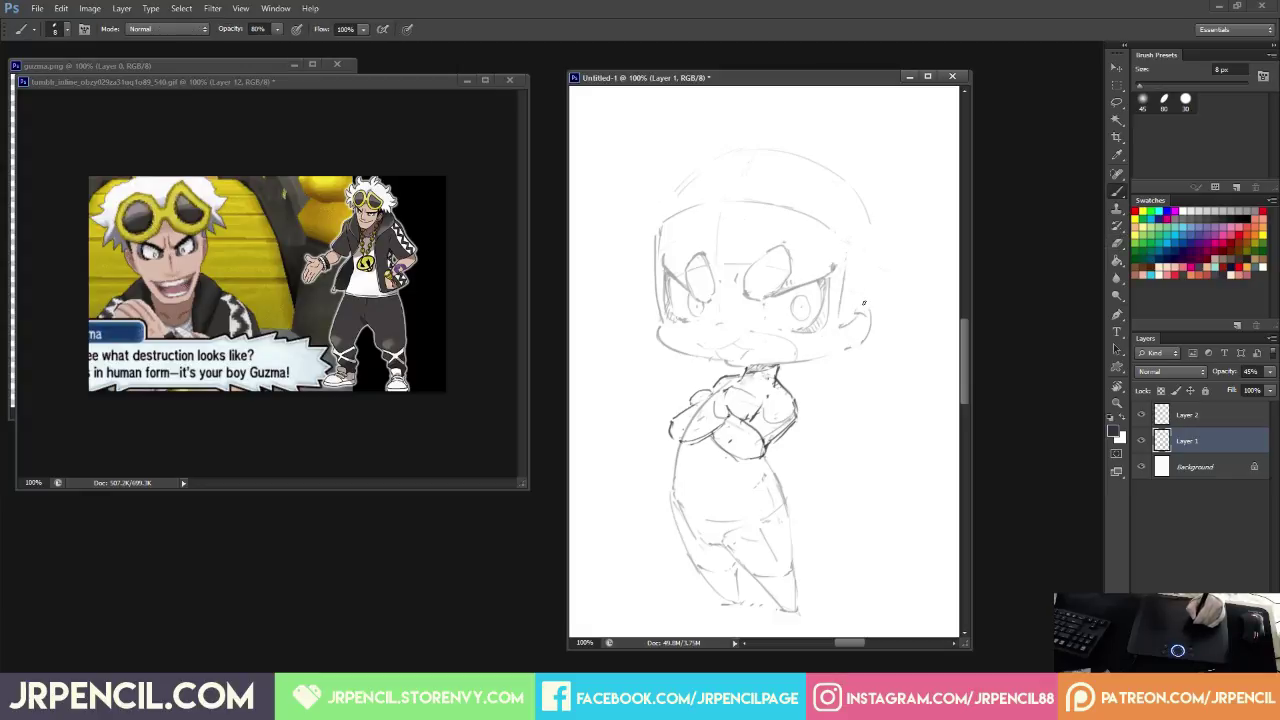
{"action": "key", "text": "e"}
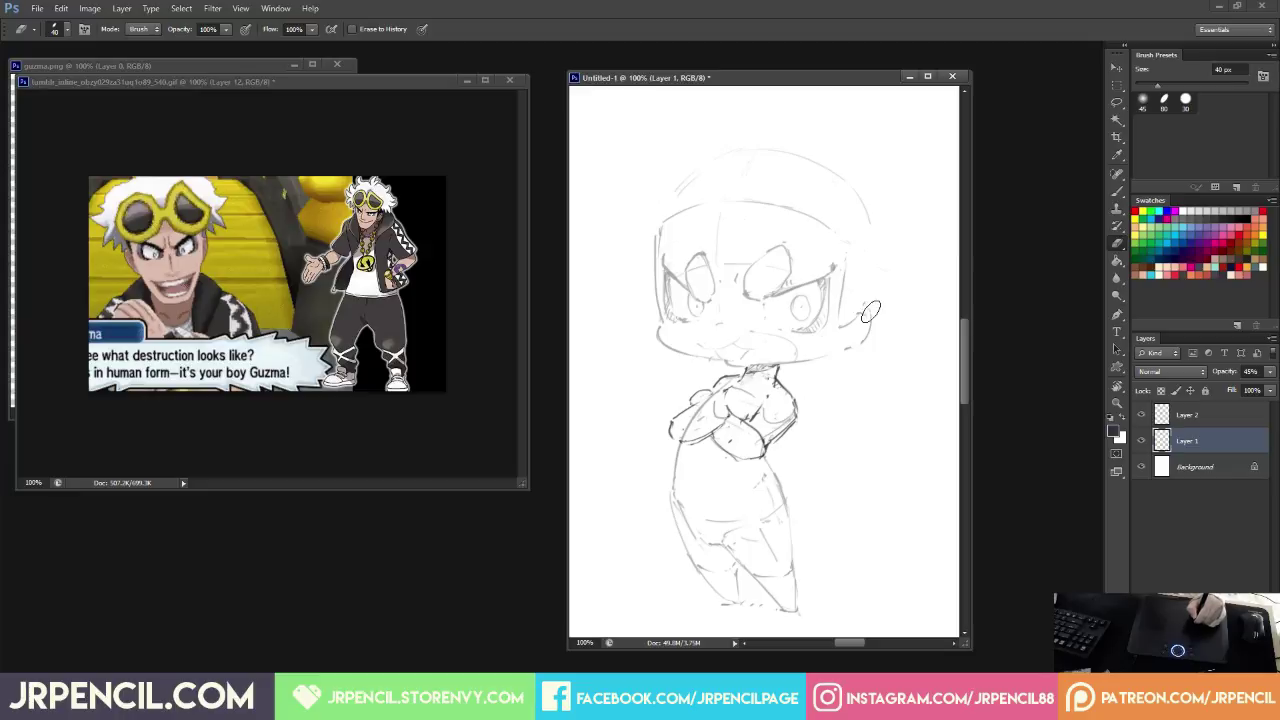
{"action": "key", "text": "b"}
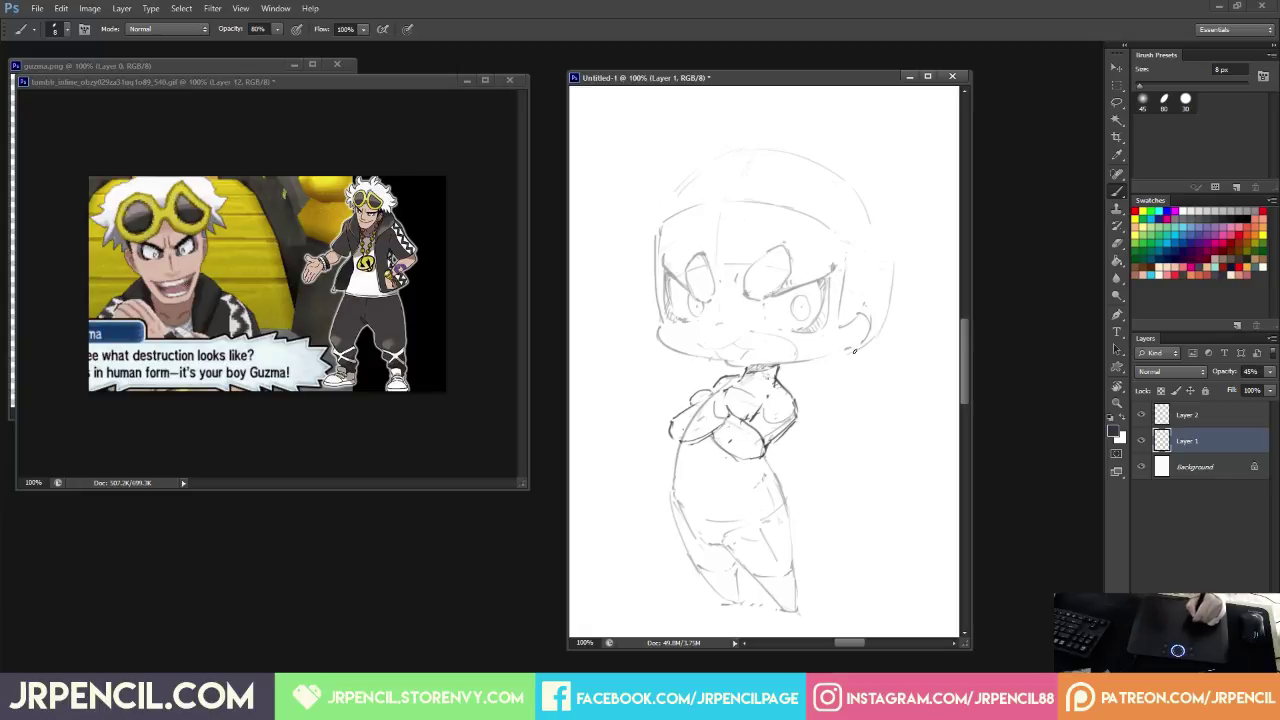
Erase the old skull outline above the new hairline.
{"action": "key", "text": "e"}
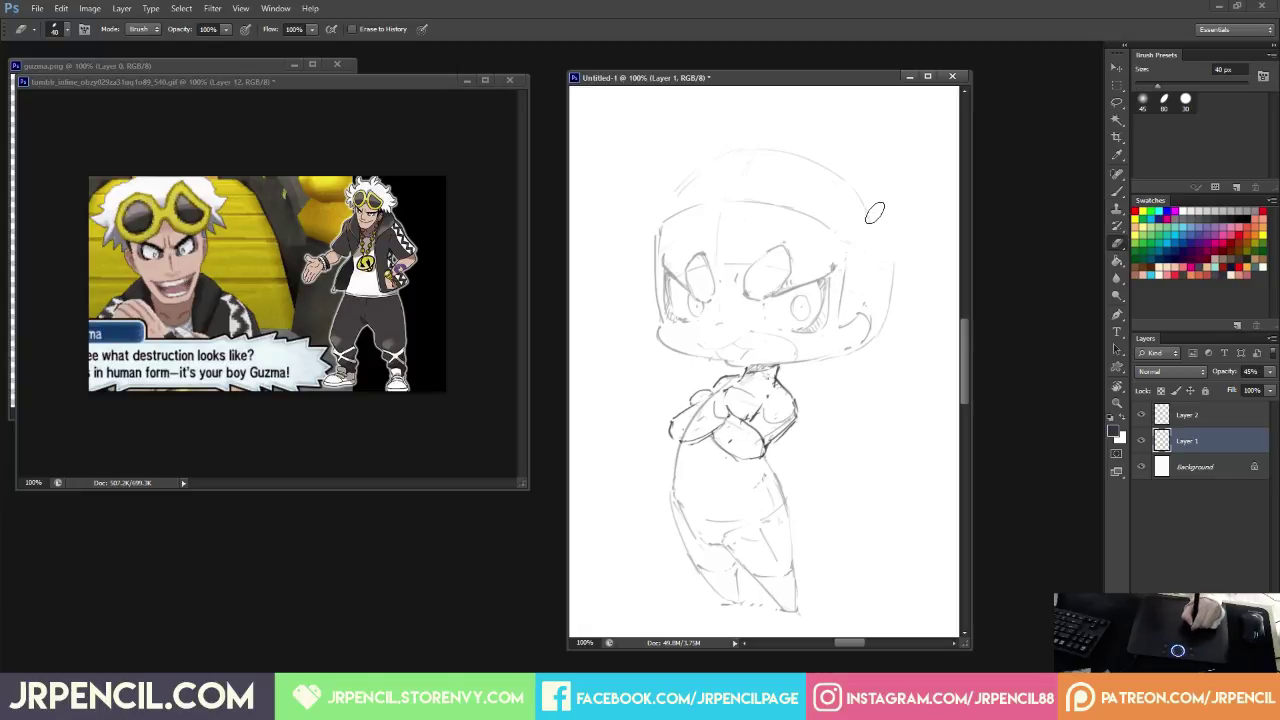
{"action": "mouse_move", "coordinate": [874, 206]}
{"action": "left_mouse_down"}
{"action": "mouse_move", "coordinate": [735, 158]}
{"action": "mouse_move", "coordinate": [821, 176]}
{"action": "mouse_move", "coordinate": [868, 213]}
{"action": "mouse_move", "coordinate": [695, 178]}
{"action": "left_mouse_up"}
{"action": "key", "text": "b"}
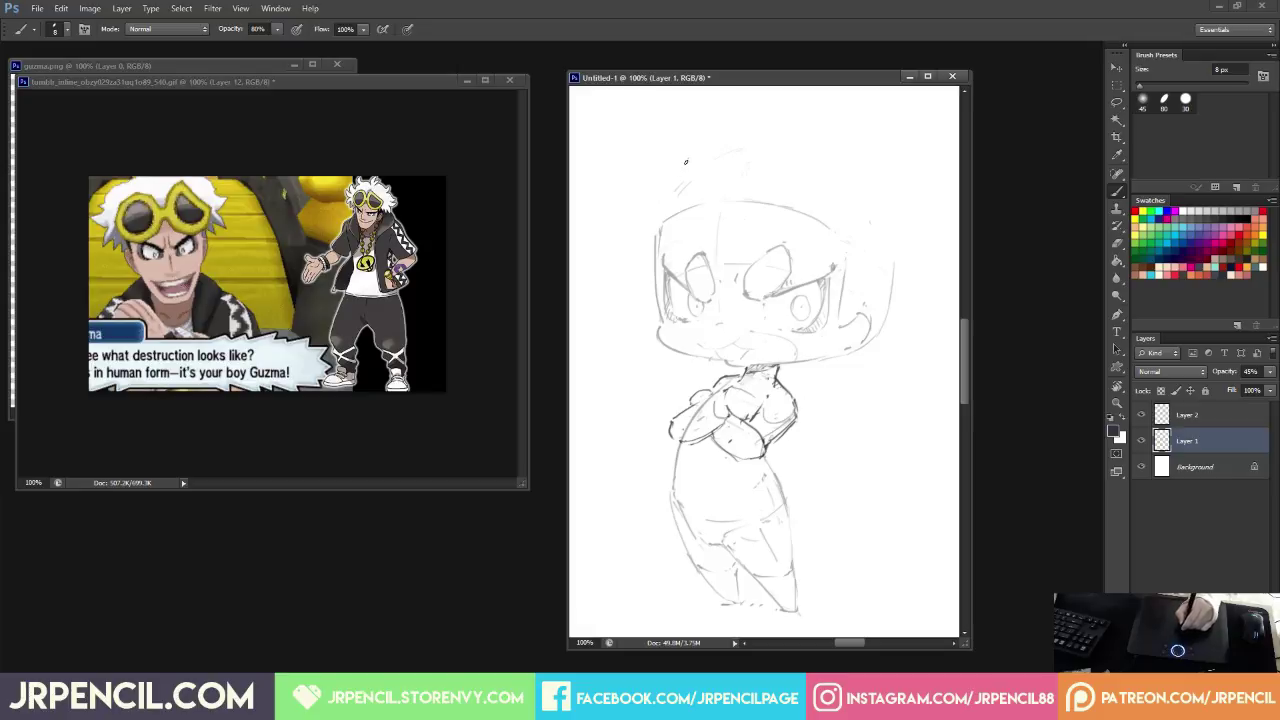
{"action": "key", "text": "e"}
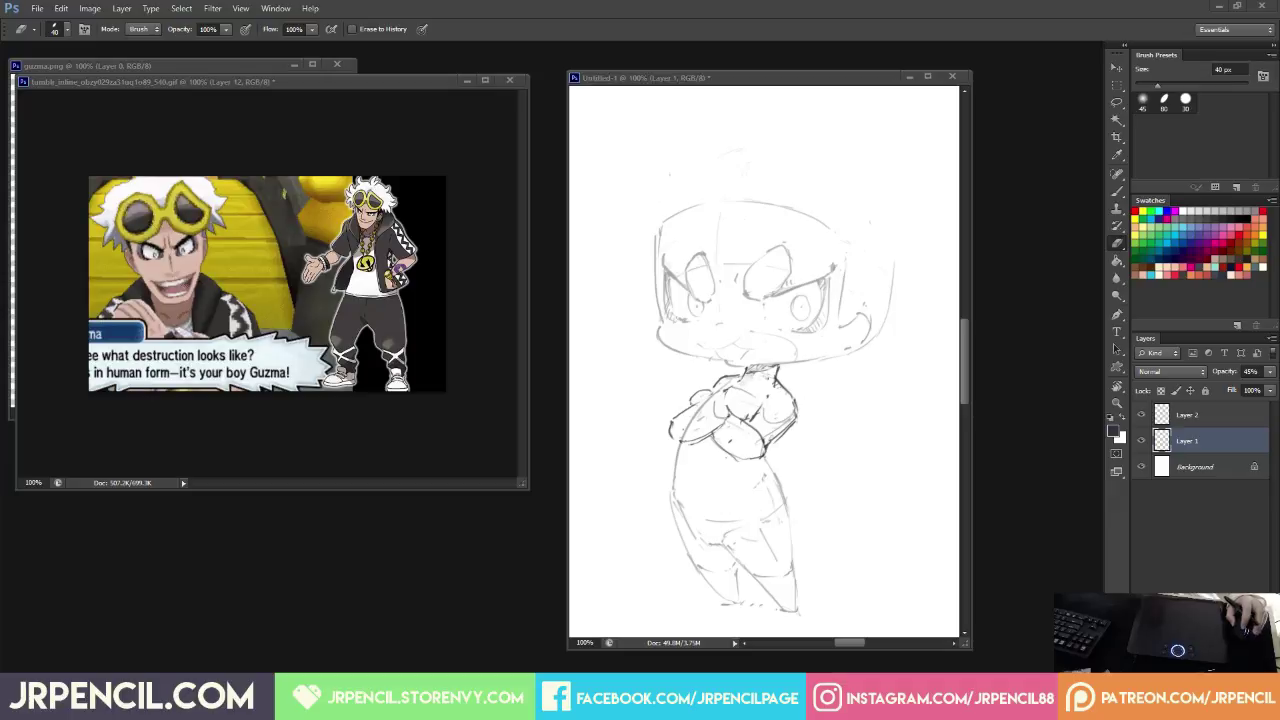
Paste the copied battle screenshot into the Guzma reference document and extend its canvas downward with the Crop tool.
{"action": "left_click", "coordinate": [237, 470]}
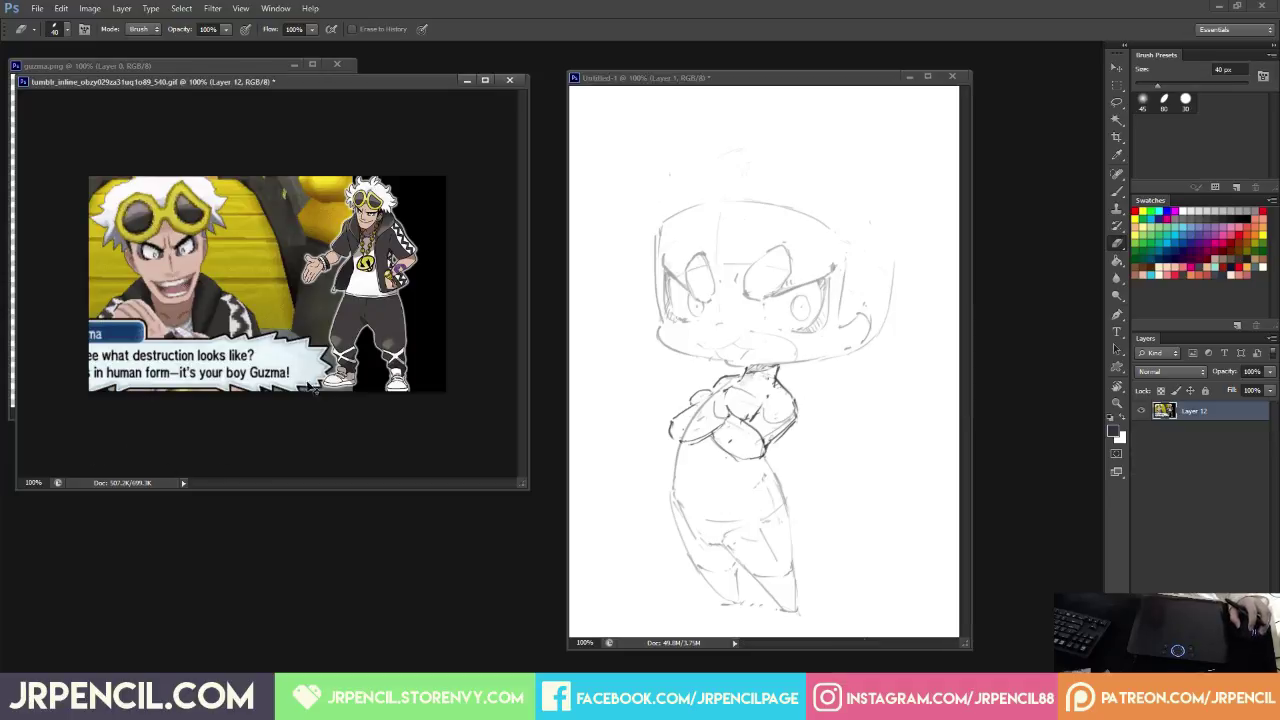
{"action": "key", "text": "ctrl+v"}
{"action": "key", "text": "c"}
{"action": "left_click_drag", "start_coordinate": [268, 390], "coordinate": [281, 455]}
{"action": "key", "text": "Return"}
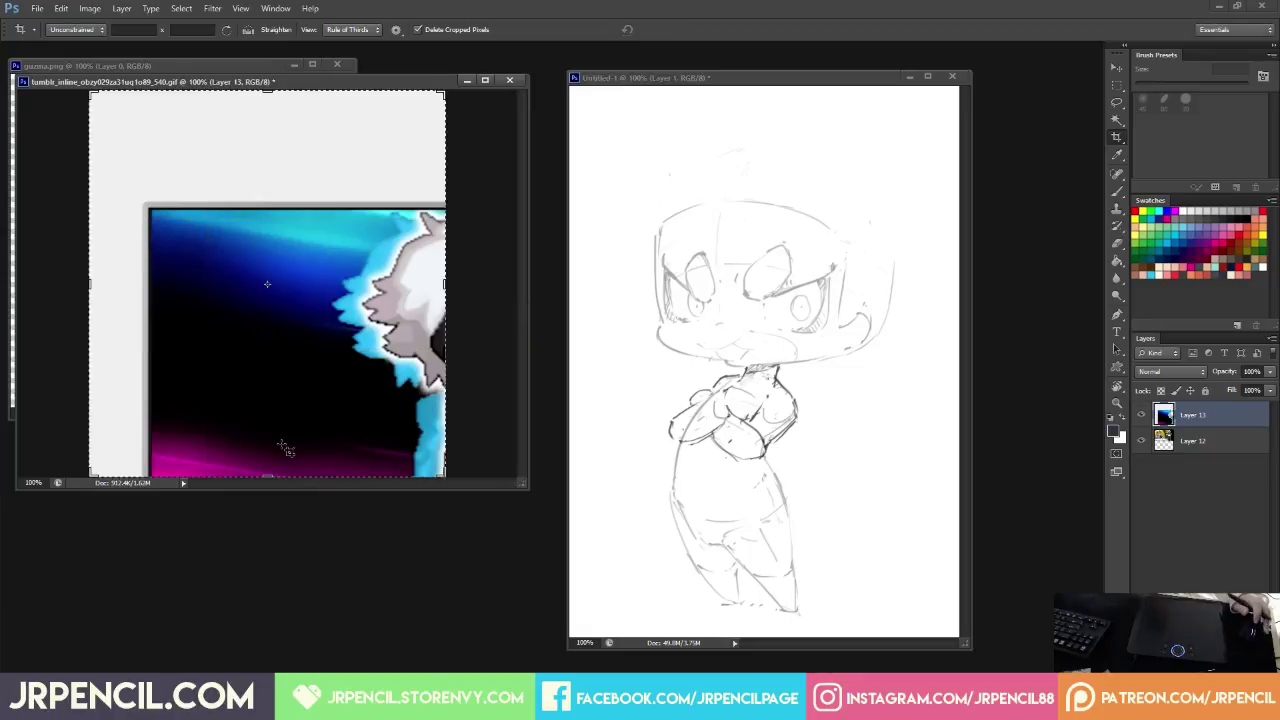
Replace the cut-off screenshot layer with a fresh paste and move it until the character is in view.
{"action": "key", "text": "v"}
{"action": "left_click_drag", "start_coordinate": [367, 387], "coordinate": [243, 309]}
{"action": "key", "text": "ctrl+z"}
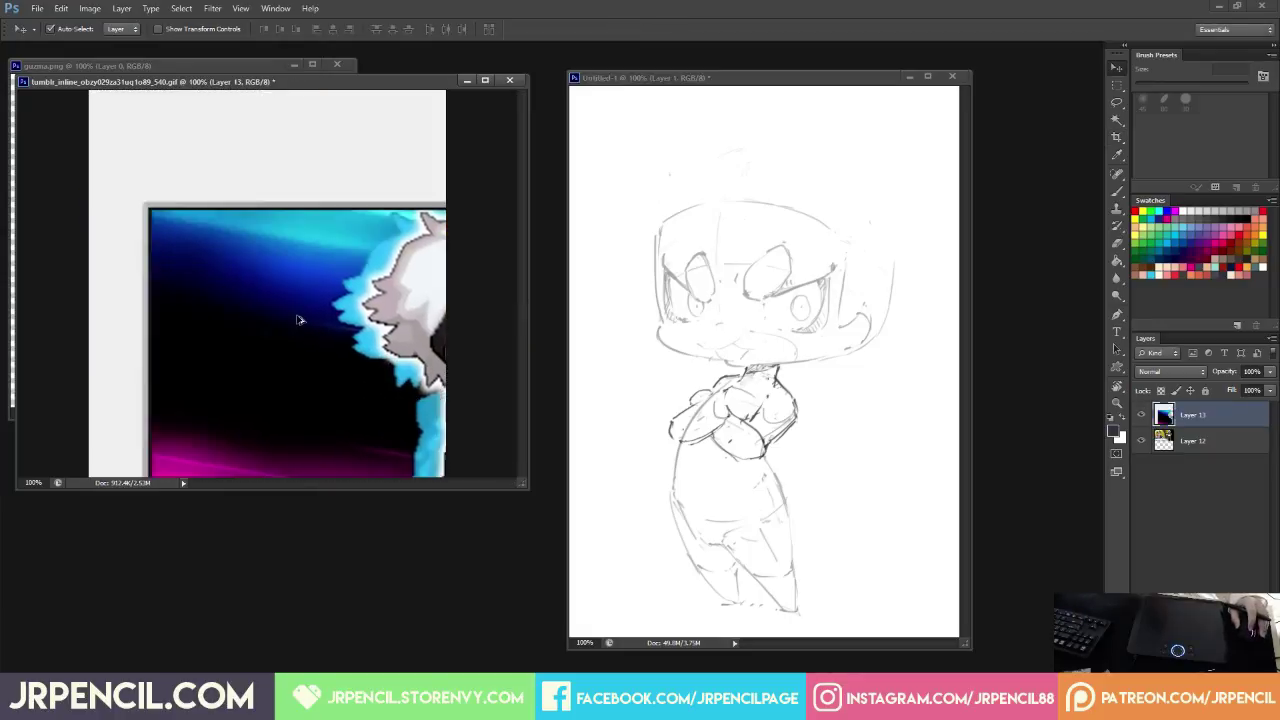
{"action": "key", "text": "Delete"}
{"action": "key", "text": "ctrl+v"}
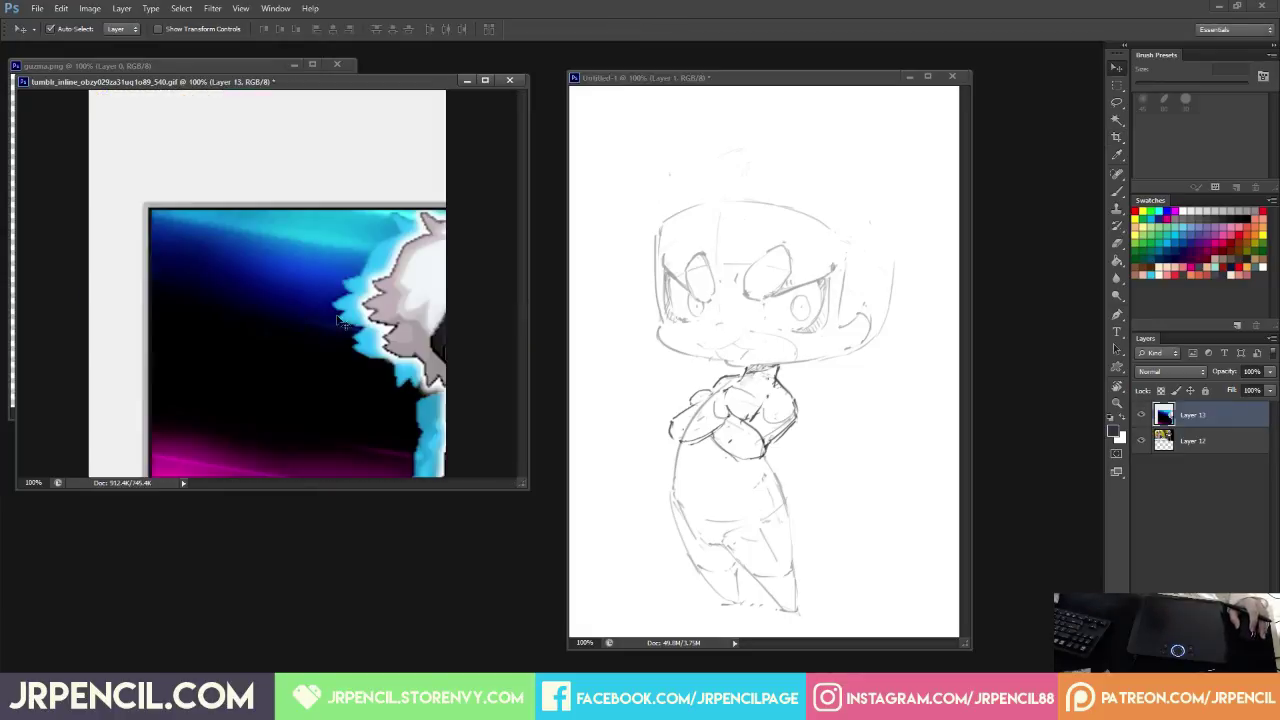
{"action": "left_click_drag", "start_coordinate": [330, 380], "coordinate": [287, 308]}
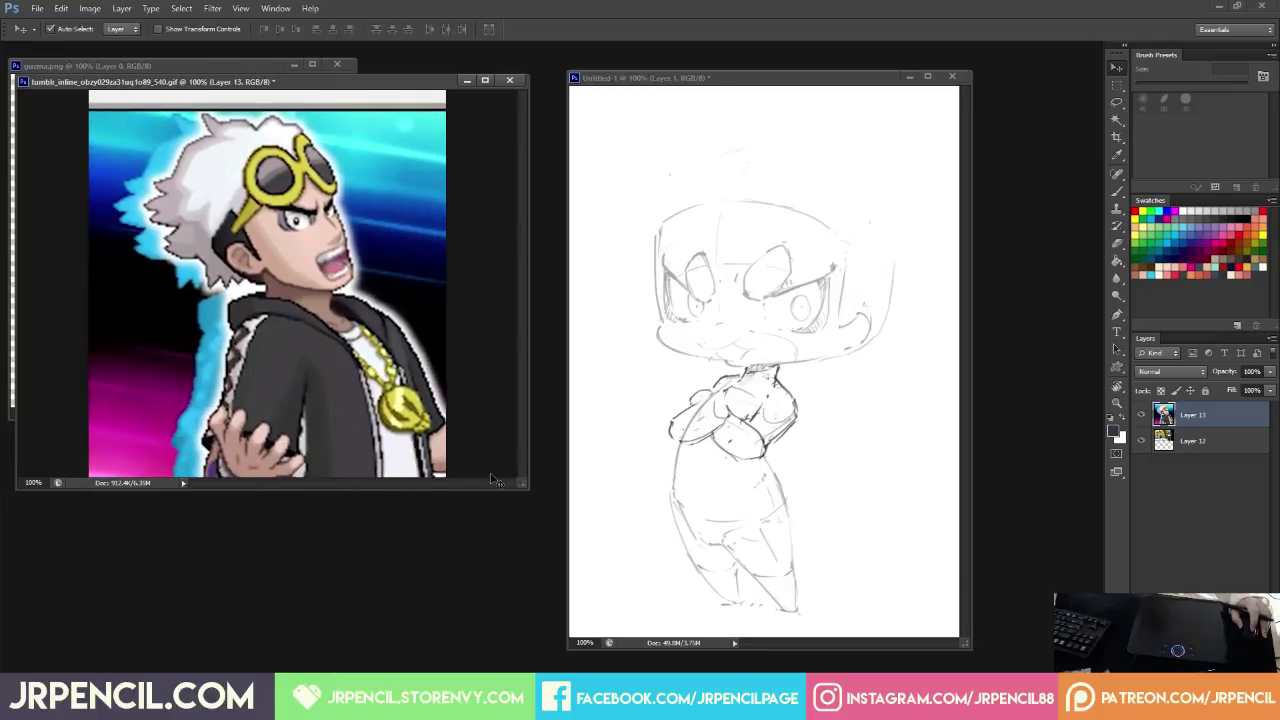
Enlarge the reference document's window, then scale down and reposition the pasted screenshot so Guzma's whole upper body fits the canvas.
{"action": "left_click_drag", "start_coordinate": [520, 481], "coordinate": [582, 664]}
{"action": "key", "text": "ctrl+t"}
{"action": "left_click_drag", "start_coordinate": [217, 305], "coordinate": [416, 374]}
{"action": "left_click_drag", "start_coordinate": [98, 152], "coordinate": [434, 343]}
{"action": "left_click_drag", "start_coordinate": [466, 494], "coordinate": [122, 282]}
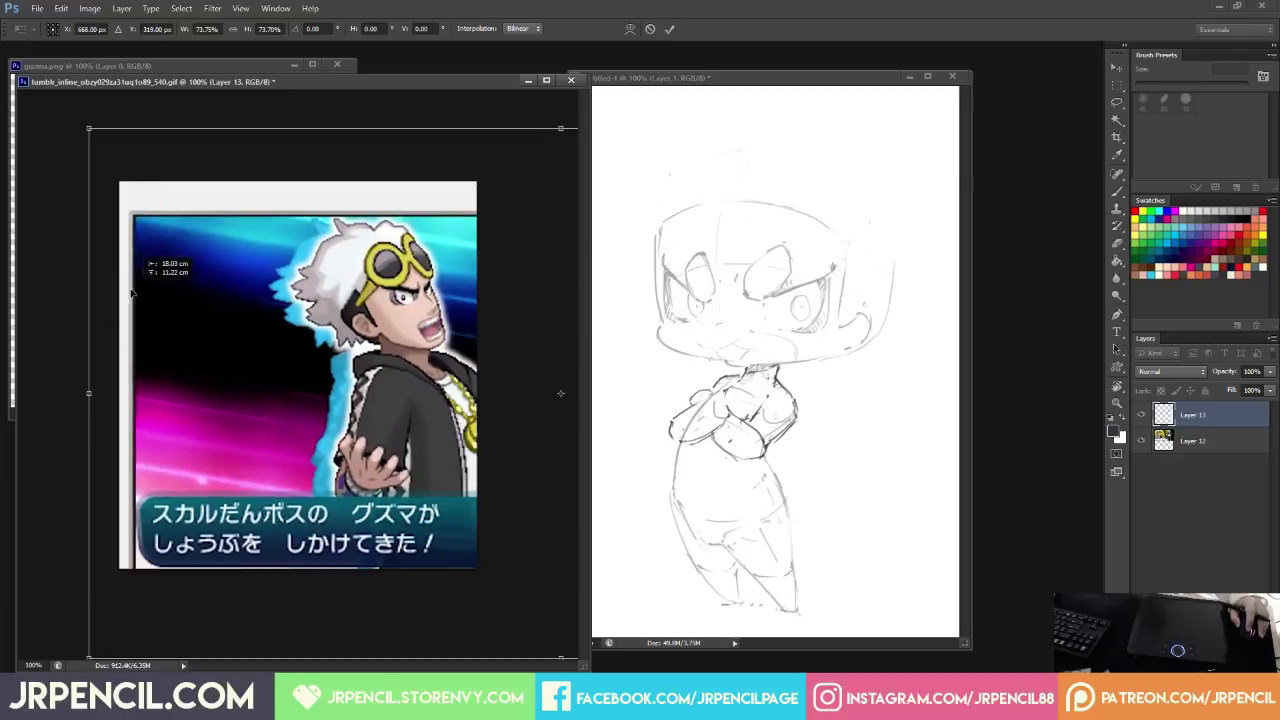
{"action": "left_click_drag", "start_coordinate": [90, 130], "coordinate": [289, 250]}
{"action": "left_click_drag", "start_coordinate": [413, 419], "coordinate": [129, 360]}
{"action": "key", "text": "Return"}
Copy the part of the screenshot around the character to a new layer and delete the full screenshot layer.
{"action": "key", "text": "m"}
{"action": "left_click_drag", "start_coordinate": [121, 219], "coordinate": [477, 533]}
{"action": "key", "text": "ctrl+j"}
{"action": "key", "text": "v"}
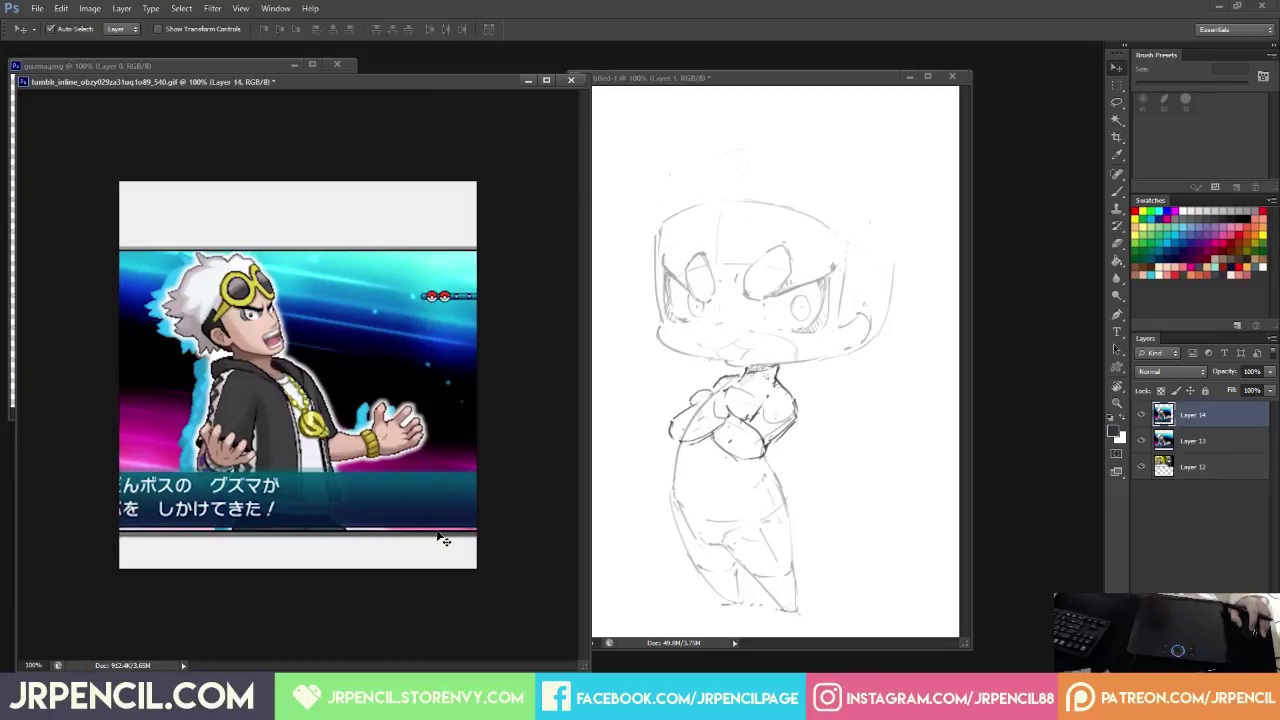
{"action": "left_click", "coordinate": [448, 549]}
{"action": "key", "text": "Delete"}
Flip the character screenshot horizontally by setting its transform width to -100%.
{"action": "key", "text": "ctrl+t"}
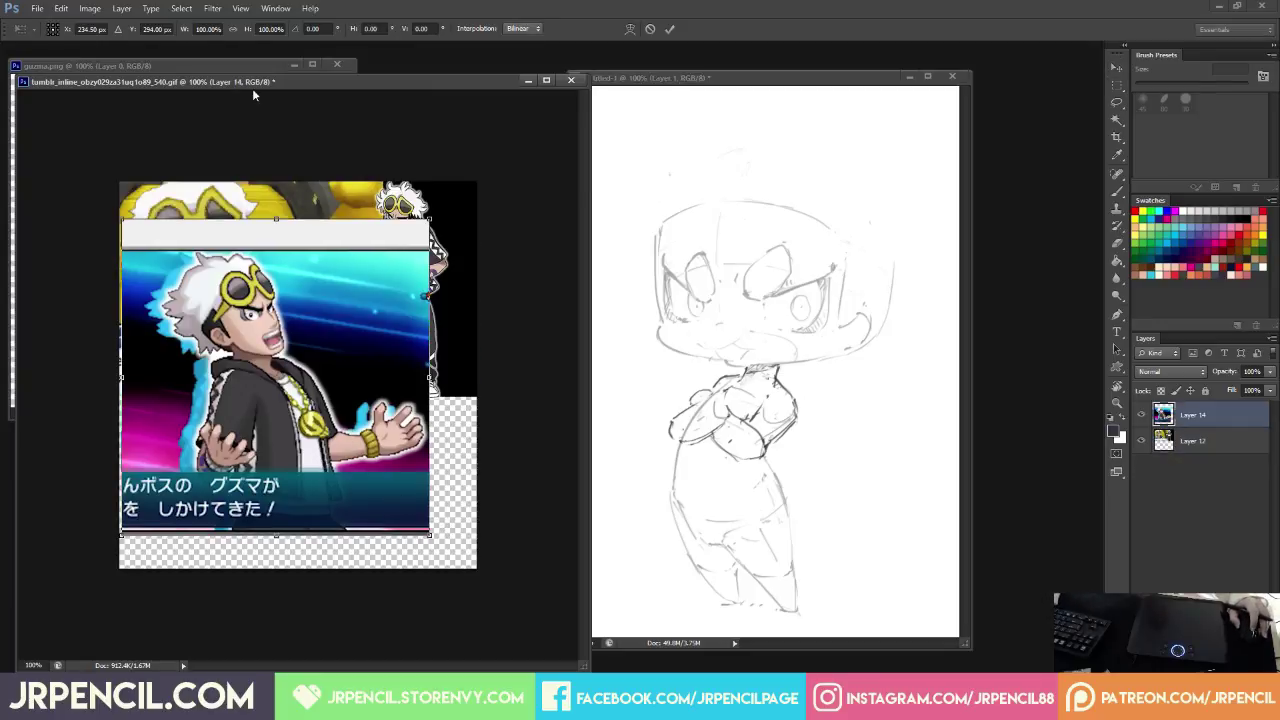
{"action": "left_click", "coordinate": [193, 29]}
{"action": "left_click", "coordinate": [196, 29]}
{"action": "type", "text": "-"}
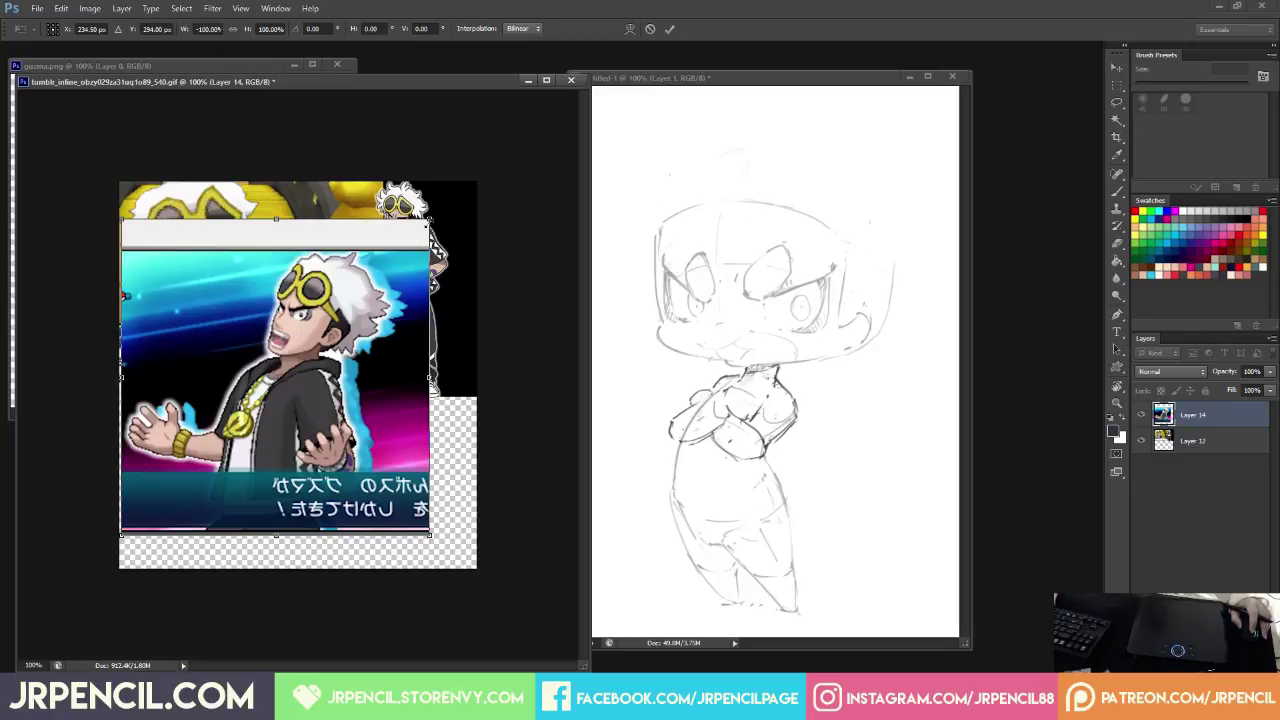
{"action": "key", "text": "Return"}
Scale down the flipped screenshot and place it in the lower-right corner of the reference canvas.
{"action": "key", "text": "ctrl+t"}
{"action": "left_click_drag", "start_coordinate": [430, 219], "coordinate": [333, 318]}
{"action": "left_click_drag", "start_coordinate": [312, 402], "coordinate": [463, 444]}
{"action": "key", "text": "Return"}
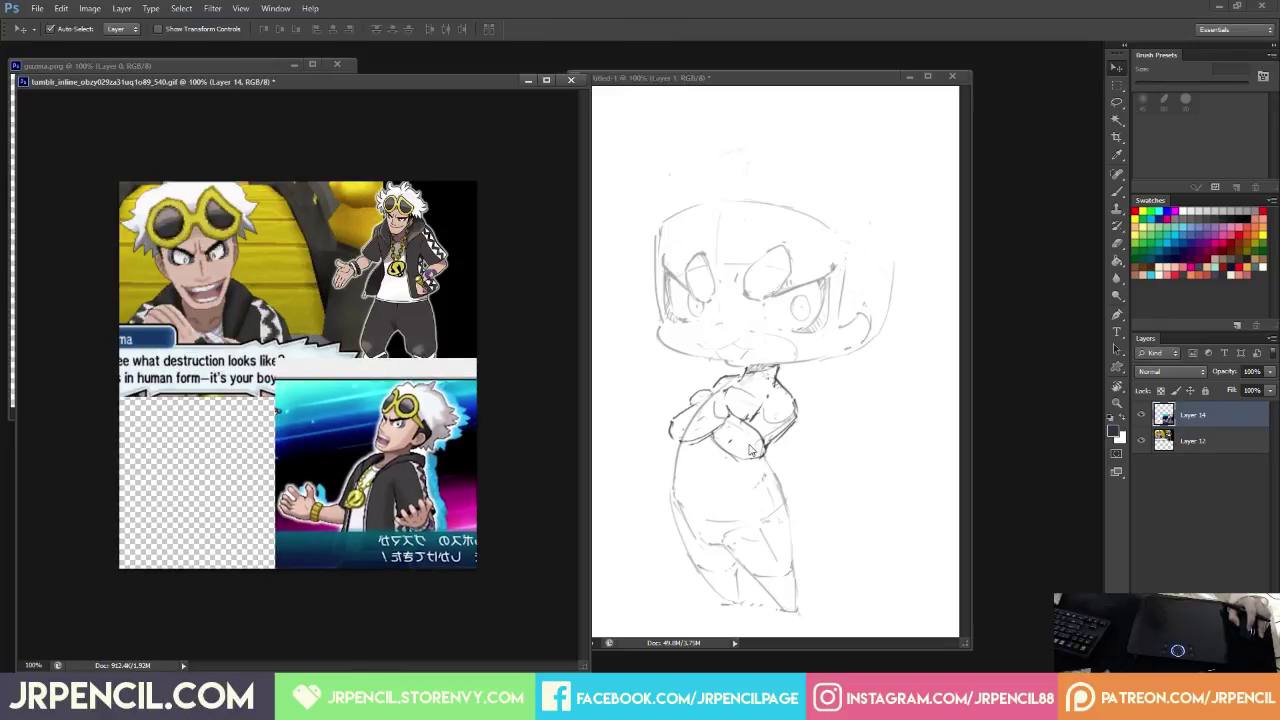
Trim the blank strip off the flipped screenshot and fit it below the full-body reference.
{"action": "mouse_move", "coordinate": [1187, 420]}
{"action": "left_mouse_down"}
{"action": "mouse_move", "coordinate": [1190, 452]}
{"action": "mouse_move", "coordinate": [1190, 408]}
{"action": "left_mouse_up"}
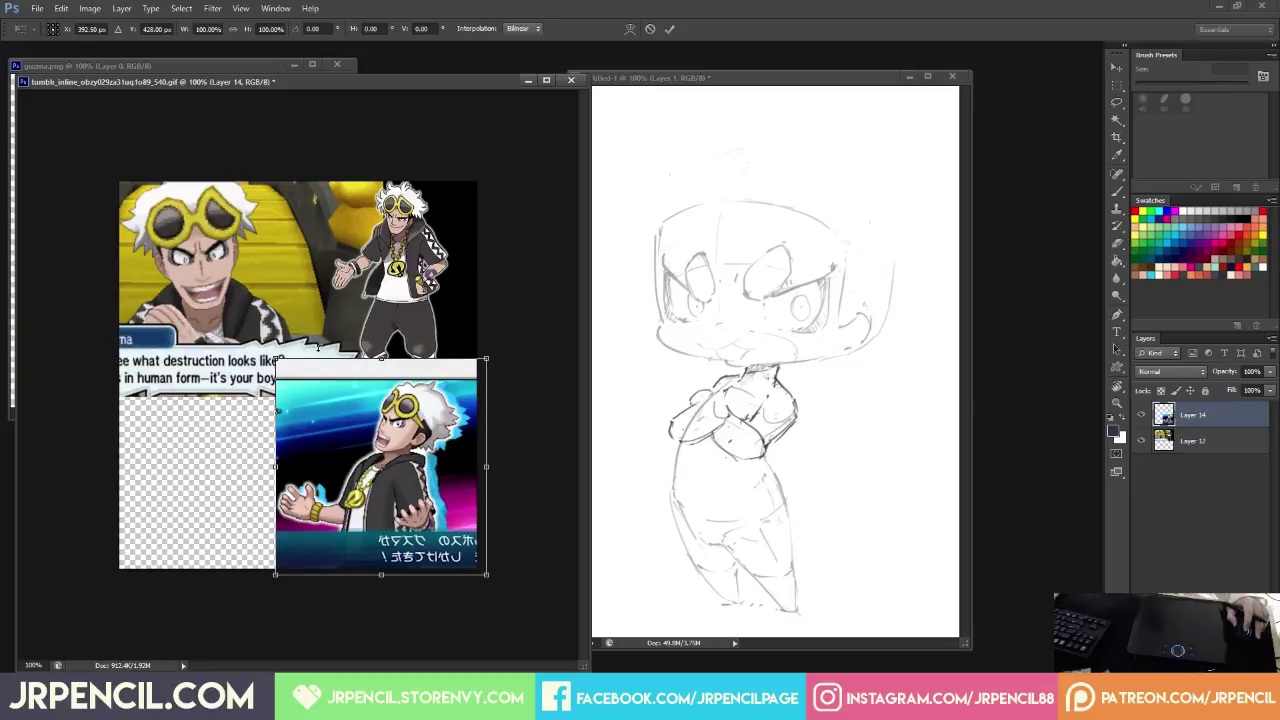
{"action": "key", "text": "m"}
{"action": "left_click_drag", "start_coordinate": [244, 326], "coordinate": [452, 421]}
{"action": "key", "text": "Delete"}
{"action": "key", "text": "ctrl+d"}
{"action": "key", "text": "ctrl+t"}
{"action": "key", "text": "Return"}
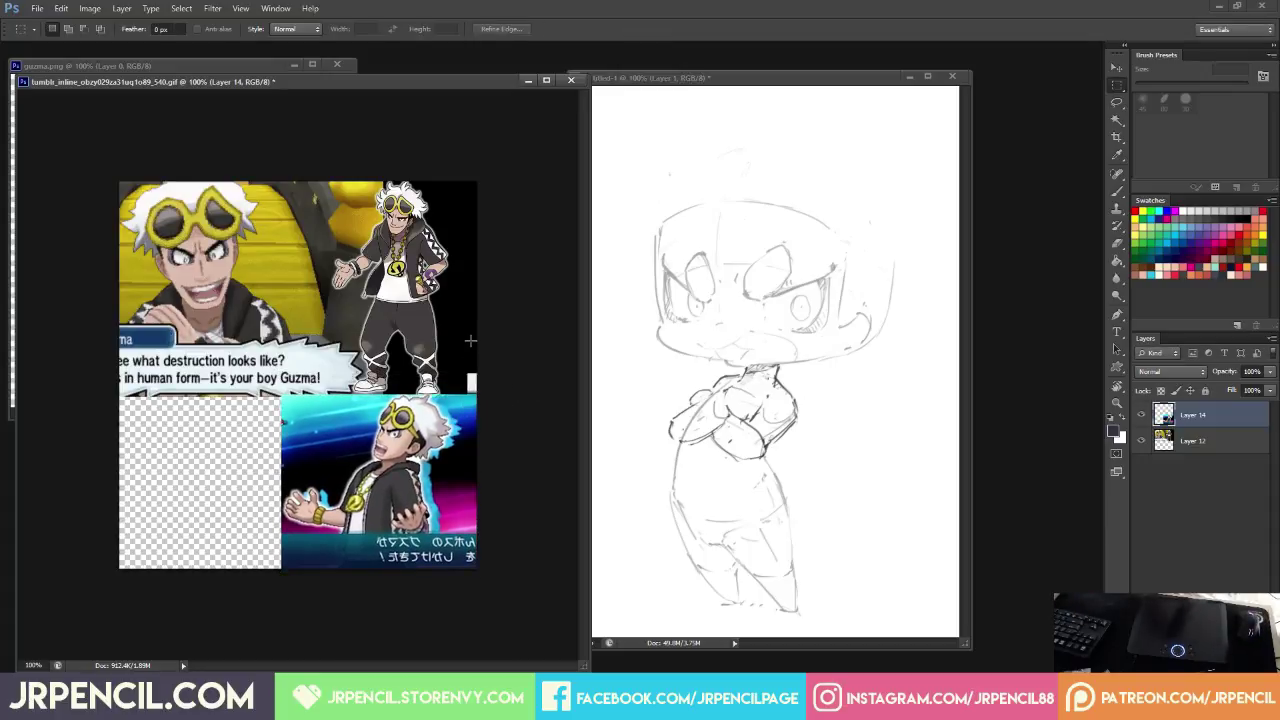
Return to the drawing, check it with Layer 1 hidden, and replace the wide mouth with a smaller one above the chin.
{"action": "left_click", "coordinate": [729, 329]}
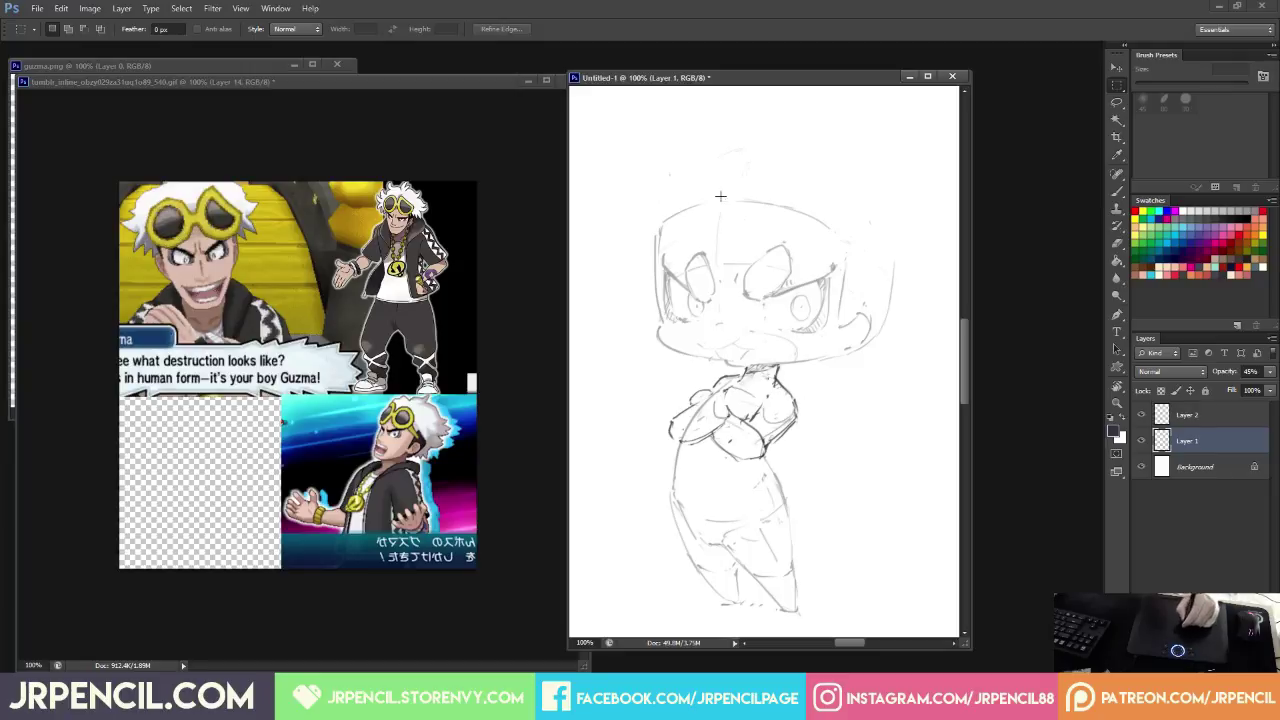
{"action": "mouse_move", "coordinate": [776, 264]}
{"action": "left_mouse_down"}
{"action": "mouse_move", "coordinate": [769, 277]}
{"action": "mouse_move", "coordinate": [785, 273]}
{"action": "left_mouse_up"}
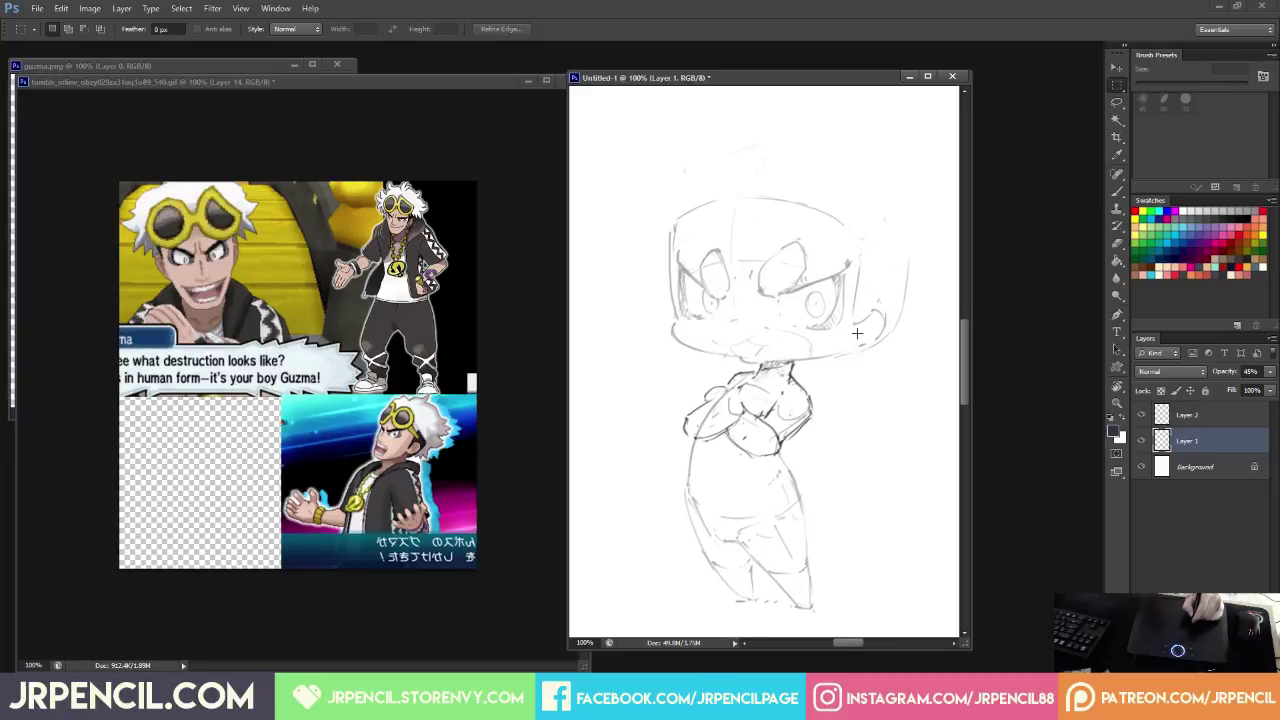
{"action": "left_click_drag", "start_coordinate": [868, 331], "coordinate": [849, 329]}
{"action": "left_click", "coordinate": [1142, 441]}
{"action": "left_click", "coordinate": [1142, 441]}
{"action": "key", "text": "e"}
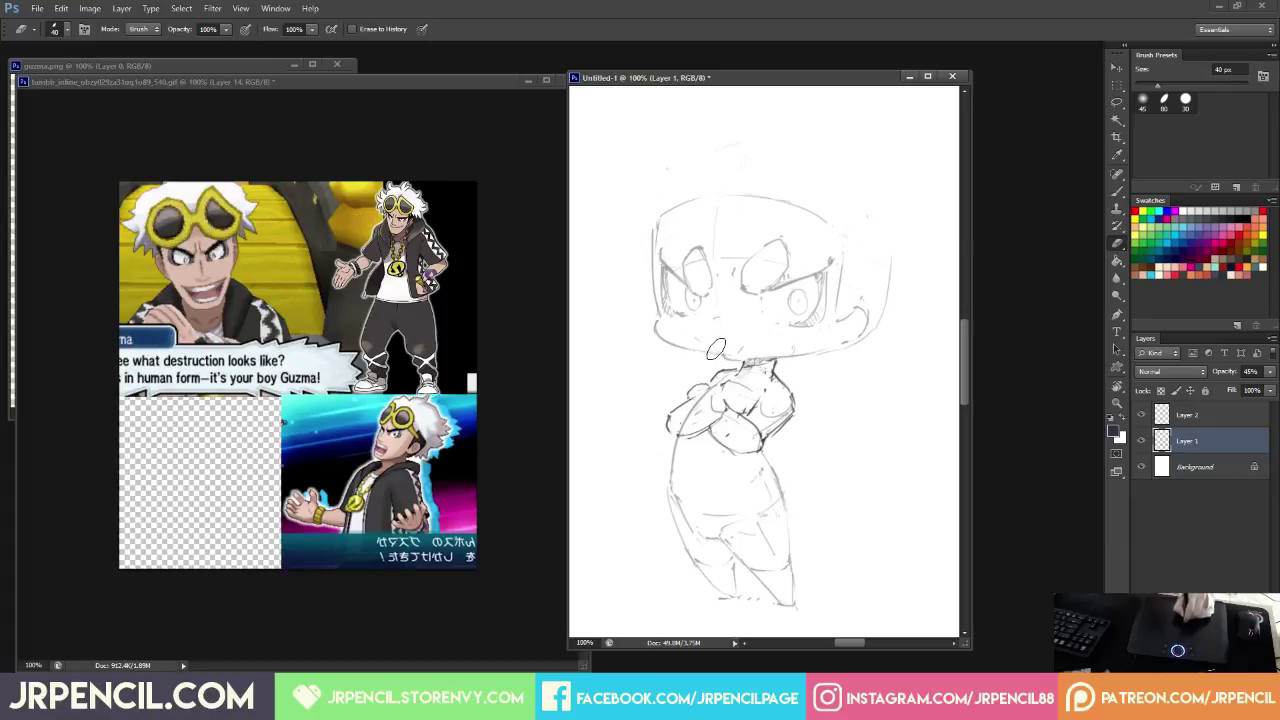
{"action": "key", "text": "b"}
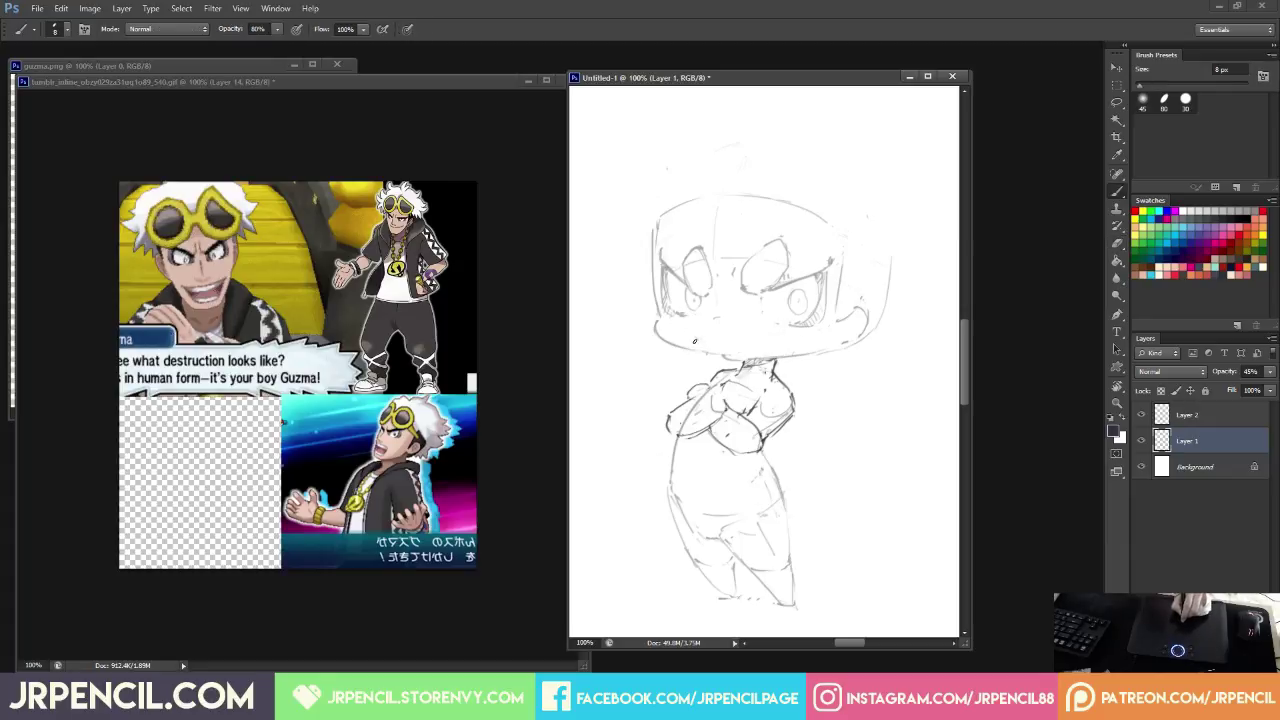
{"action": "key", "text": "e"}
{"action": "key", "text": "b"}
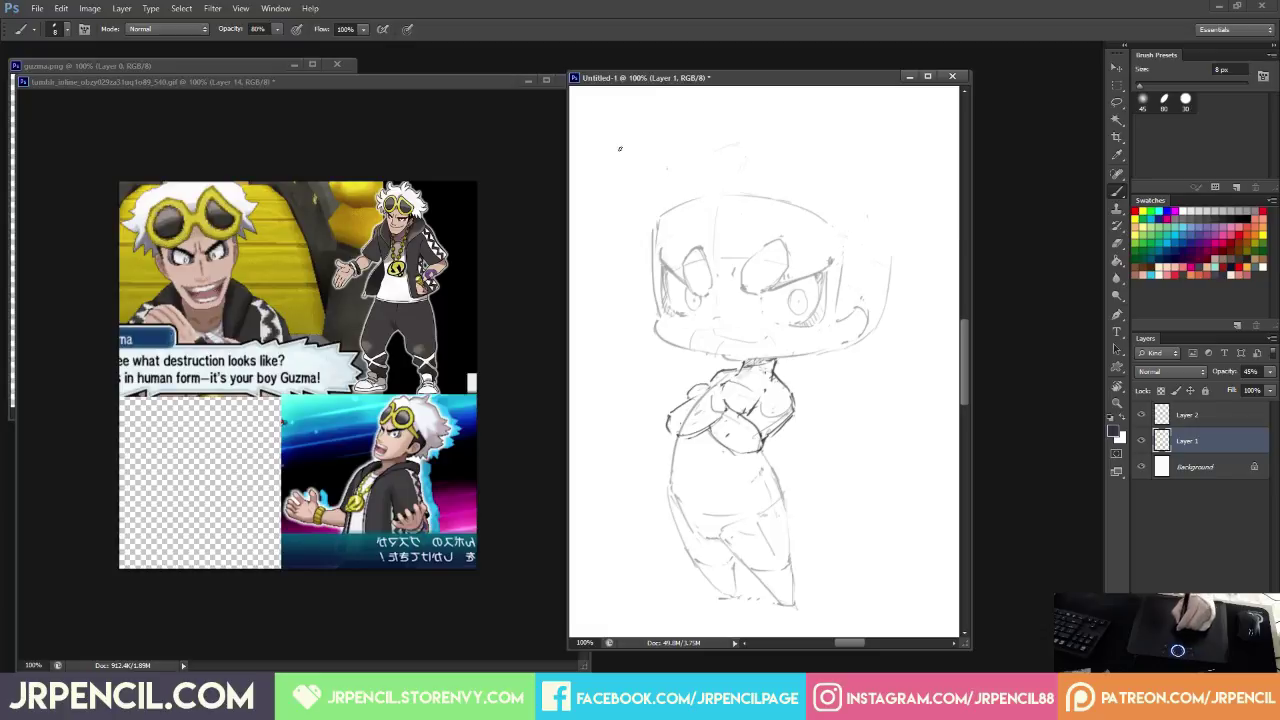
Sketch curly hair tufts down the left side of the head.
{"action": "key", "text": "e"}
{"action": "key", "text": "b"}
{"action": "left_click_drag", "start_coordinate": [646, 161], "coordinate": [637, 193]}
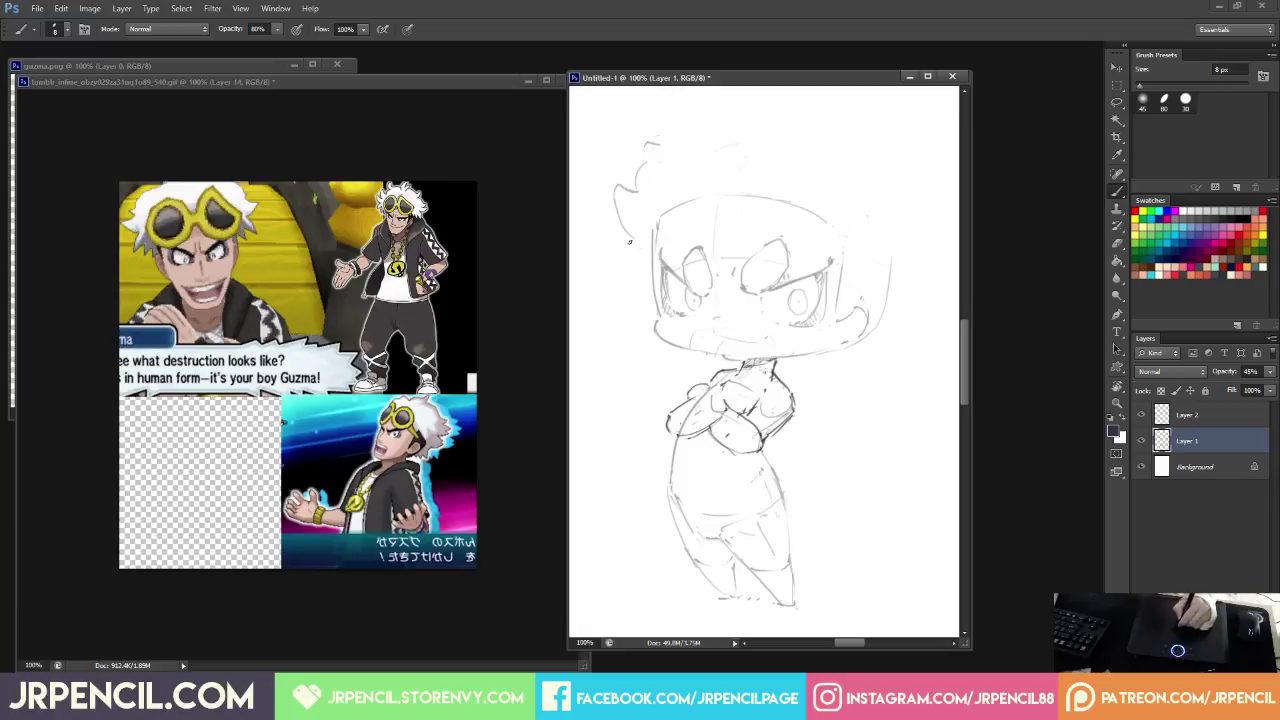
{"action": "left_click_drag", "start_coordinate": [629, 241], "coordinate": [624, 275]}
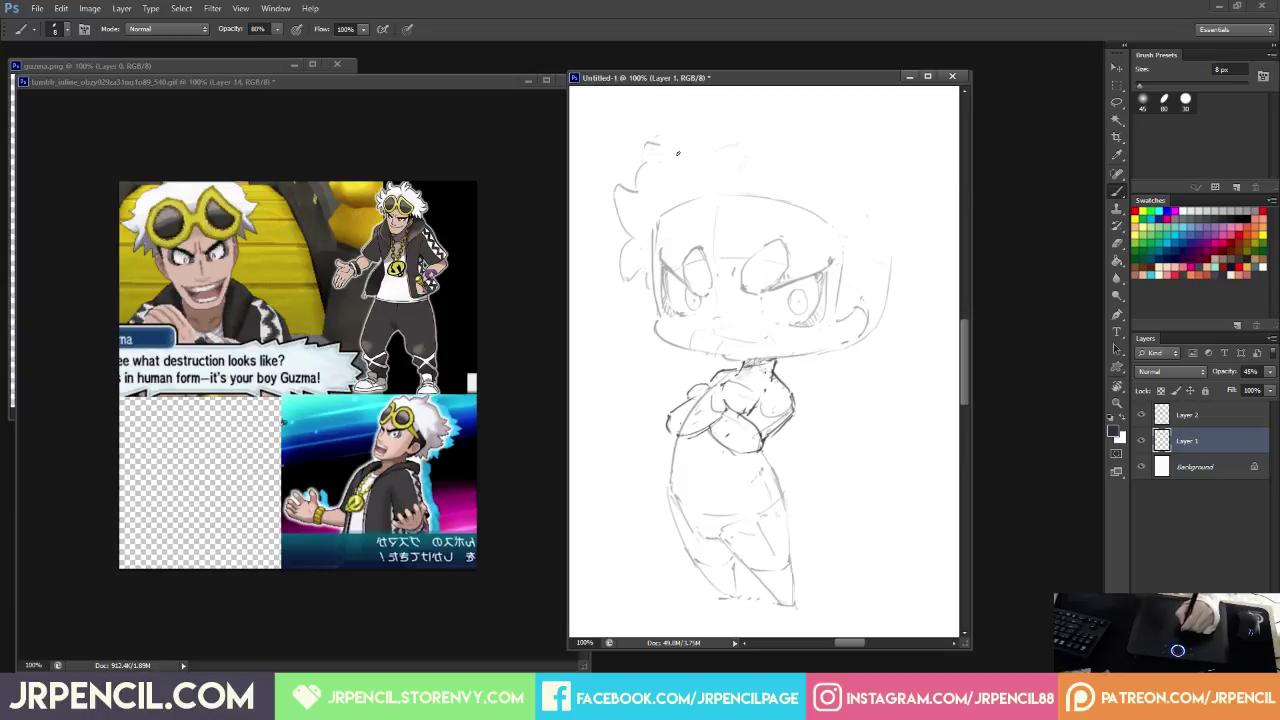
Redraw the upper-left hair tuft and extend the hair contour across the top to a pointed tuft above the crown.
{"action": "key", "text": "e"}
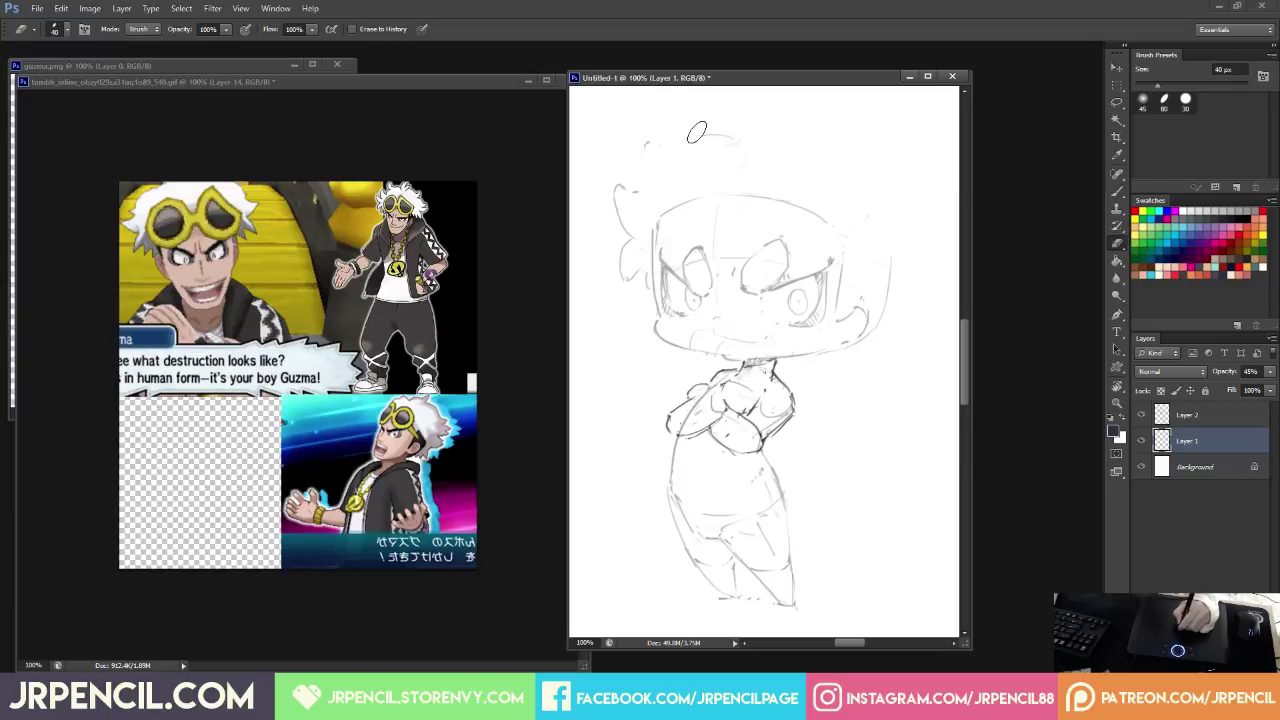
{"action": "key", "text": "b"}
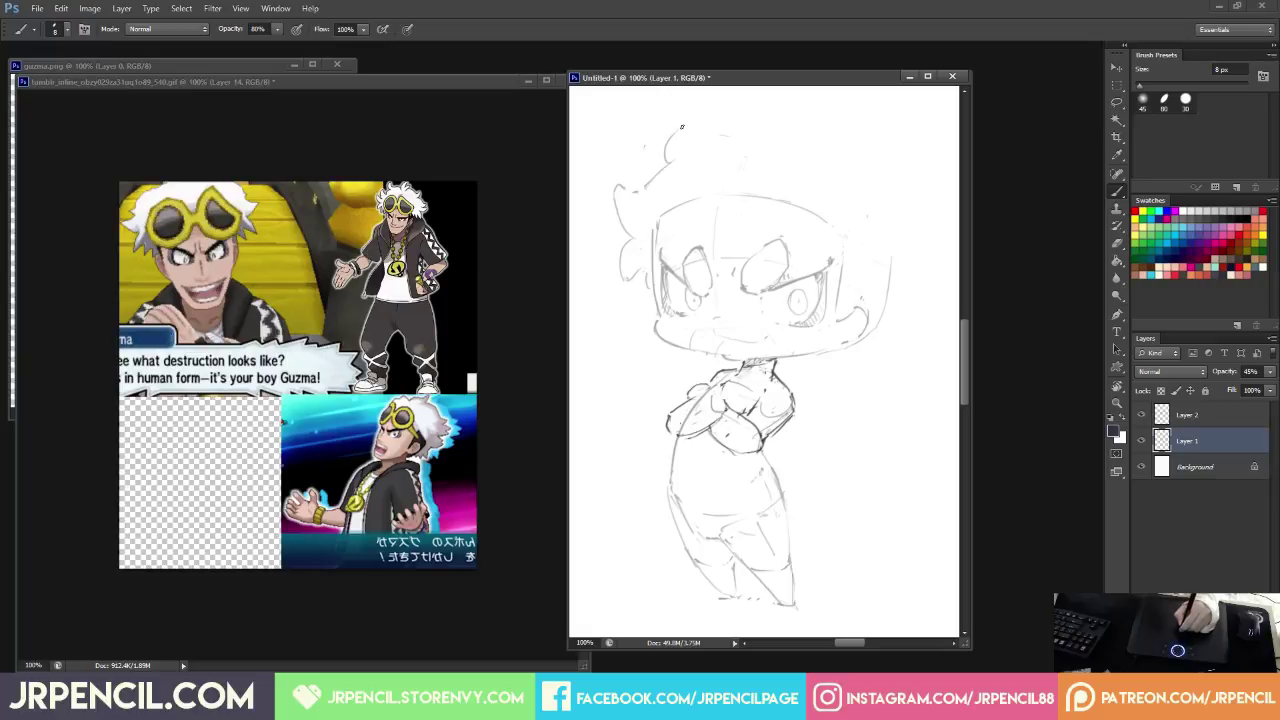
{"action": "key", "text": "e"}
{"action": "key", "text": "b"}
{"action": "mouse_move", "coordinate": [677, 162]}
{"action": "left_mouse_down"}
{"action": "mouse_move", "coordinate": [636, 193]}
{"action": "mouse_move", "coordinate": [668, 155]}
{"action": "left_mouse_up"}
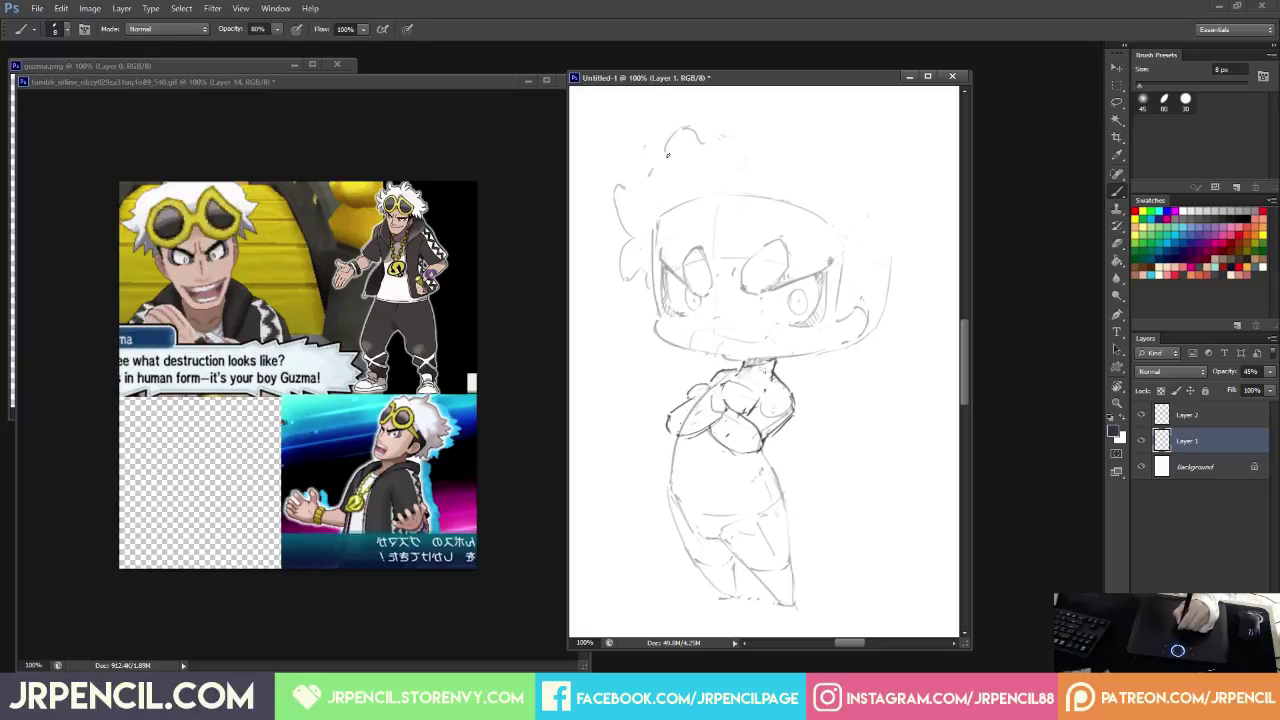
{"action": "key", "text": "e"}
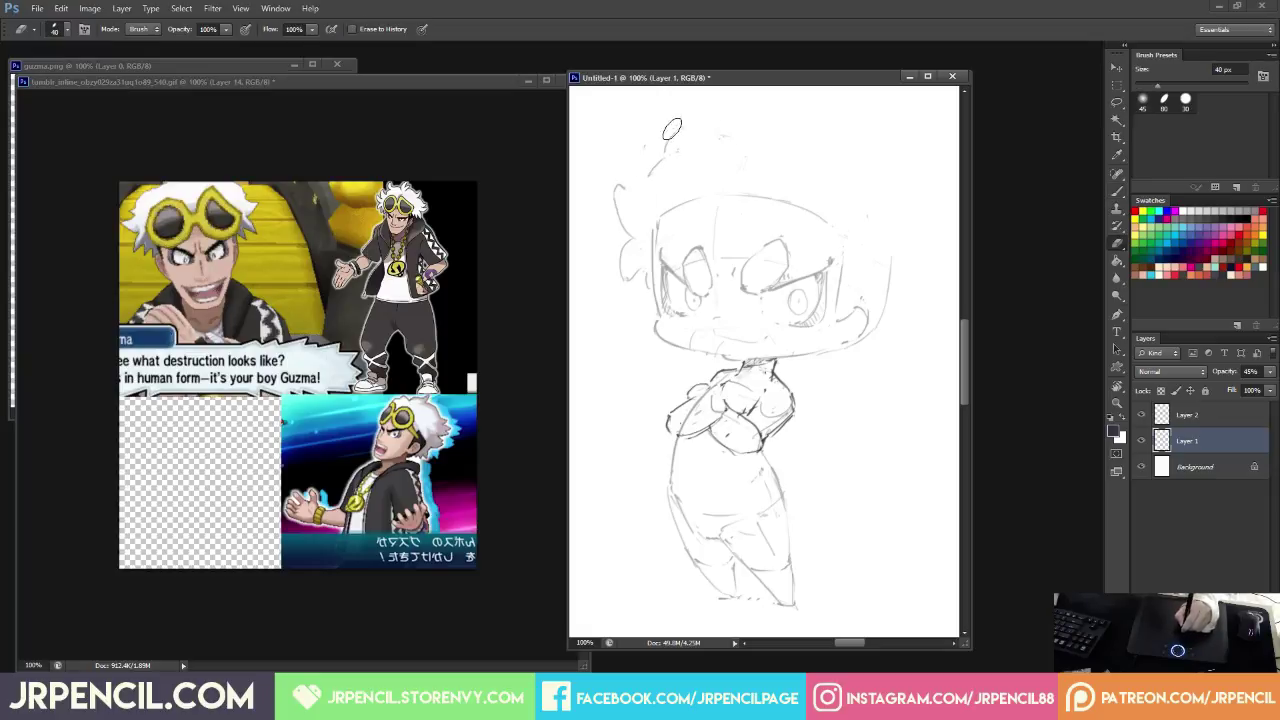
{"action": "key", "text": "b"}
{"action": "left_click_drag", "start_coordinate": [730, 121], "coordinate": [675, 140]}
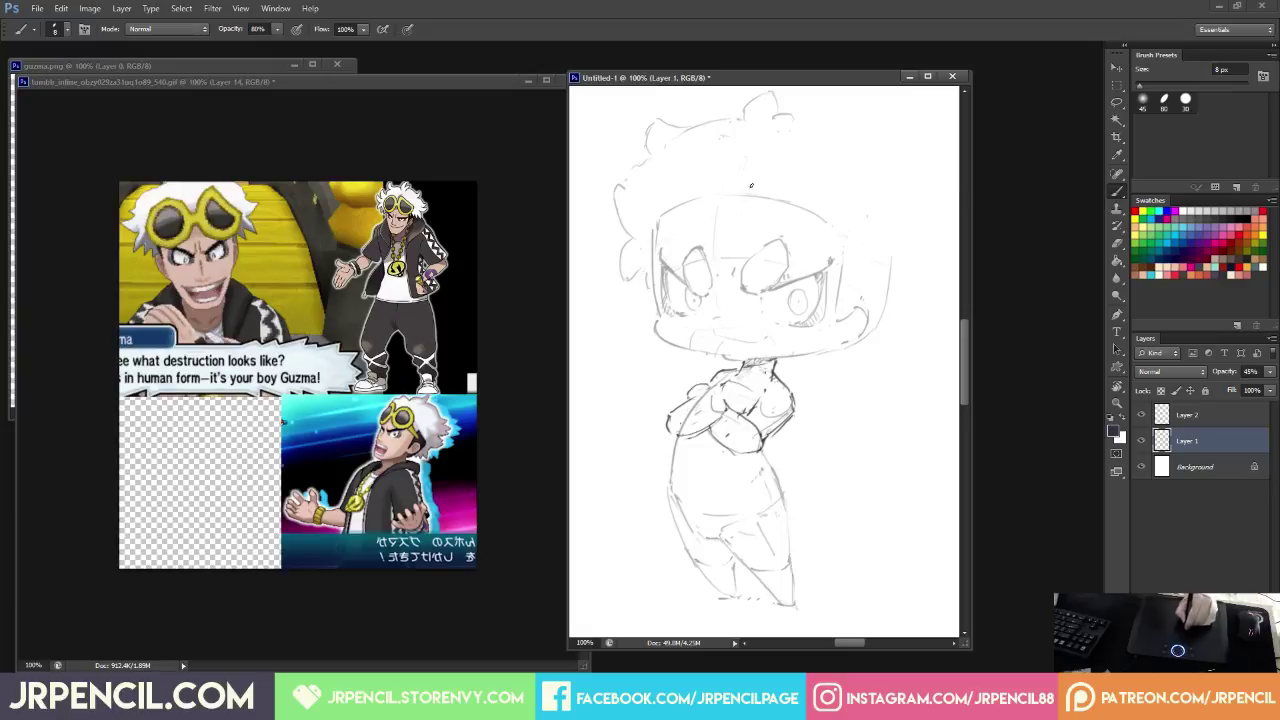
Erase the forehead curve and redraw it slightly lower across the head above the brows.
{"action": "key", "text": "e"}
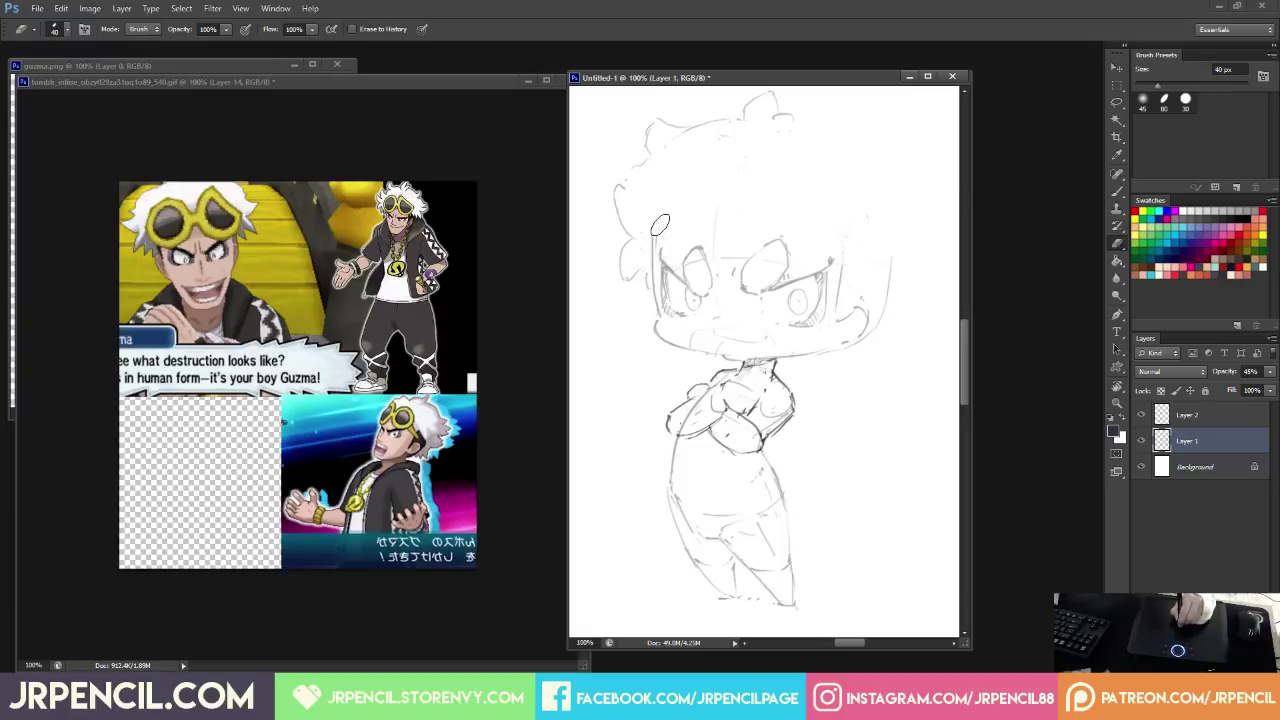
{"action": "key", "text": "b"}
{"action": "key", "text": "e"}
{"action": "key", "text": "b"}
{"action": "left_click_drag", "start_coordinate": [751, 203], "coordinate": [821, 221]}
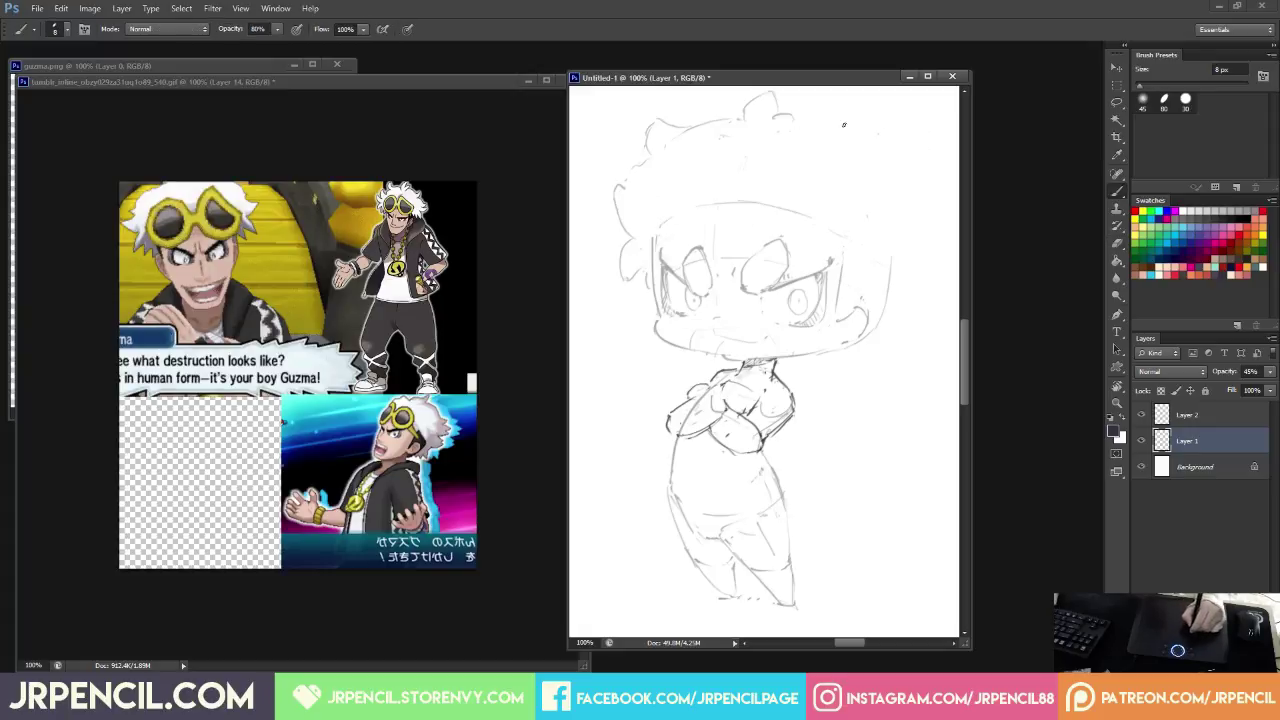
Redraw the hair contour across the top of the head and extend it down the upper-right side toward a curled tuft.
{"action": "key", "text": "e"}
{"action": "left_click_drag", "start_coordinate": [790, 119], "coordinate": [686, 130]}
{"action": "key", "text": "b"}
{"action": "key", "text": "e"}
{"action": "key", "text": "b"}
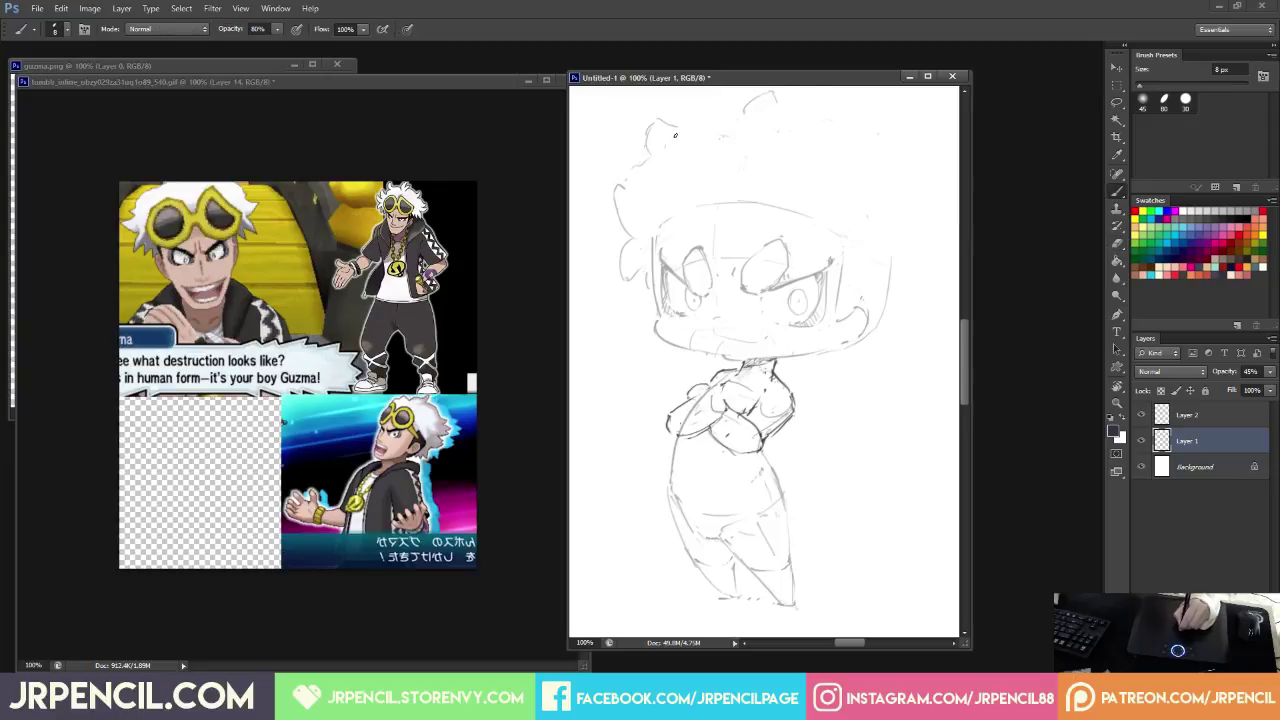
{"action": "mouse_move", "coordinate": [773, 104]}
{"action": "left_mouse_down"}
{"action": "mouse_move", "coordinate": [847, 122]}
{"action": "mouse_move", "coordinate": [903, 184]}
{"action": "left_mouse_up"}
{"action": "key", "text": "e"}
{"action": "key", "text": "b"}
{"action": "key", "text": "e"}
{"action": "key", "text": "b"}
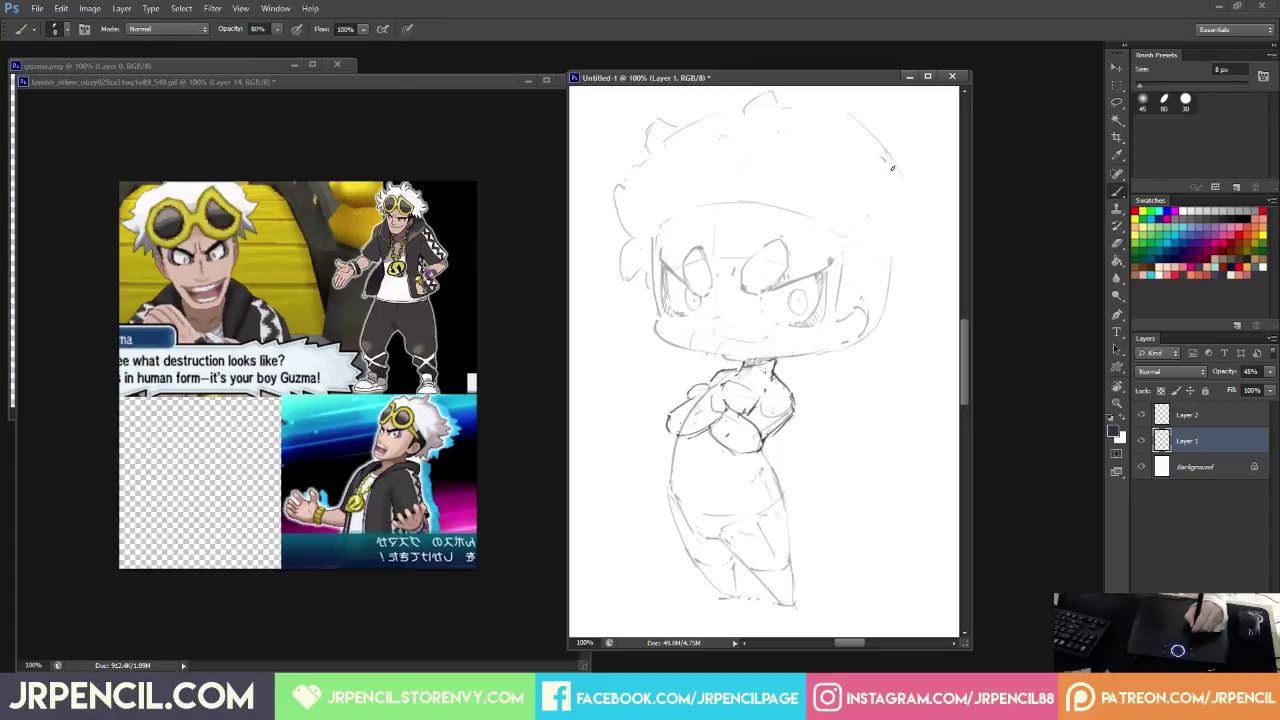
Transform Layer 1 and Layer 2 together to shift the whole sketch slightly down the canvas.
{"action": "left_click", "coordinate": [1188, 414], "text": "shift"}
{"action": "key", "text": "ctrl+t"}
{"action": "left_click_drag", "start_coordinate": [767, 515], "coordinate": [794, 506]}
{"action": "key", "text": "Return"}
{"action": "key", "text": "b"}
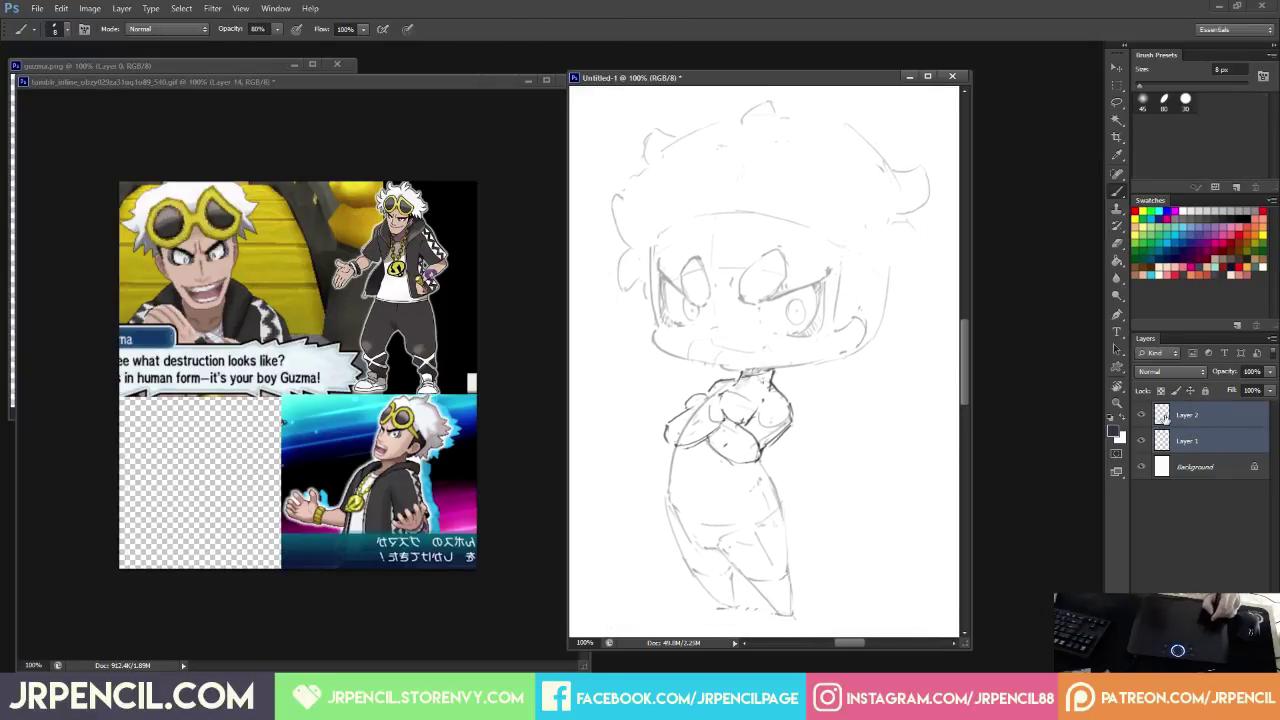
Check the sketch with Layer 2 hidden, show it again, and make Layer 1 the active layer.
{"action": "left_click", "coordinate": [1142, 415]}
{"action": "left_click", "coordinate": [1142, 415]}
{"action": "left_click", "coordinate": [1177, 442]}
{"action": "key", "text": "4"}
{"action": "key", "text": "5"}
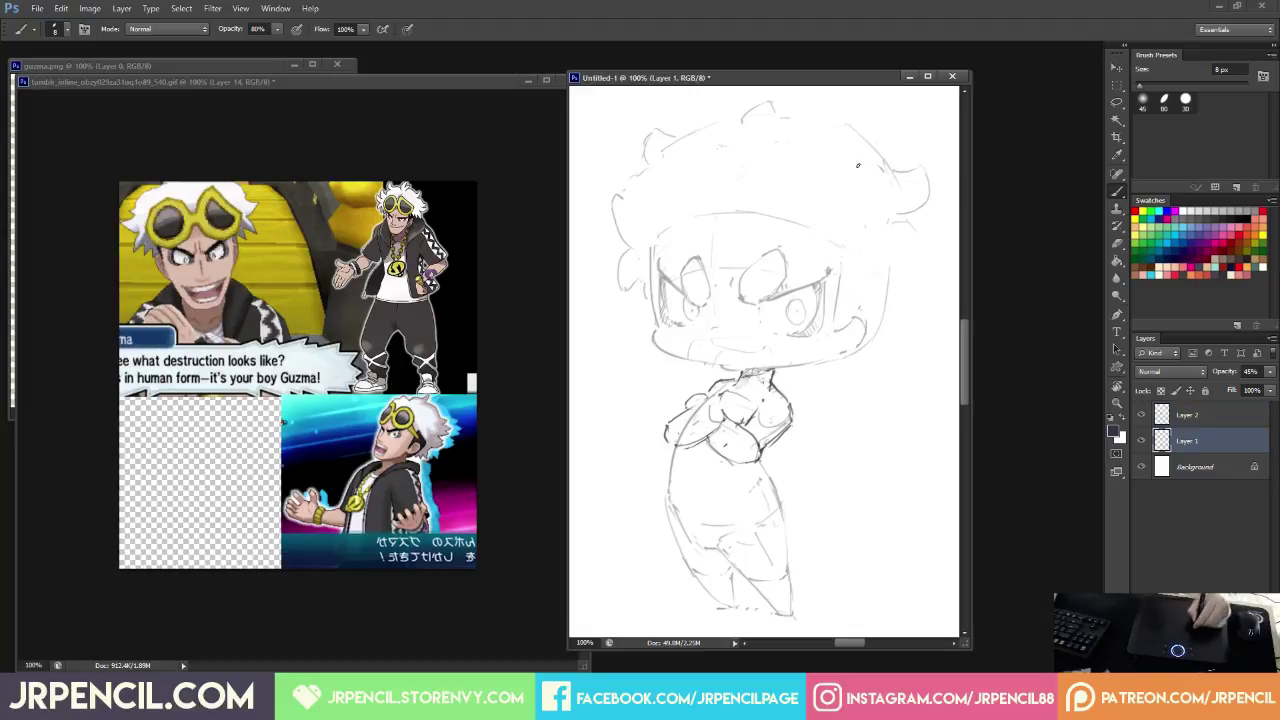
Try a curved lock of hair beneath the right-side tuft and erase it.
{"action": "key", "text": "e"}
{"action": "key", "text": "b"}
{"action": "left_click_drag", "start_coordinate": [902, 221], "coordinate": [922, 277]}
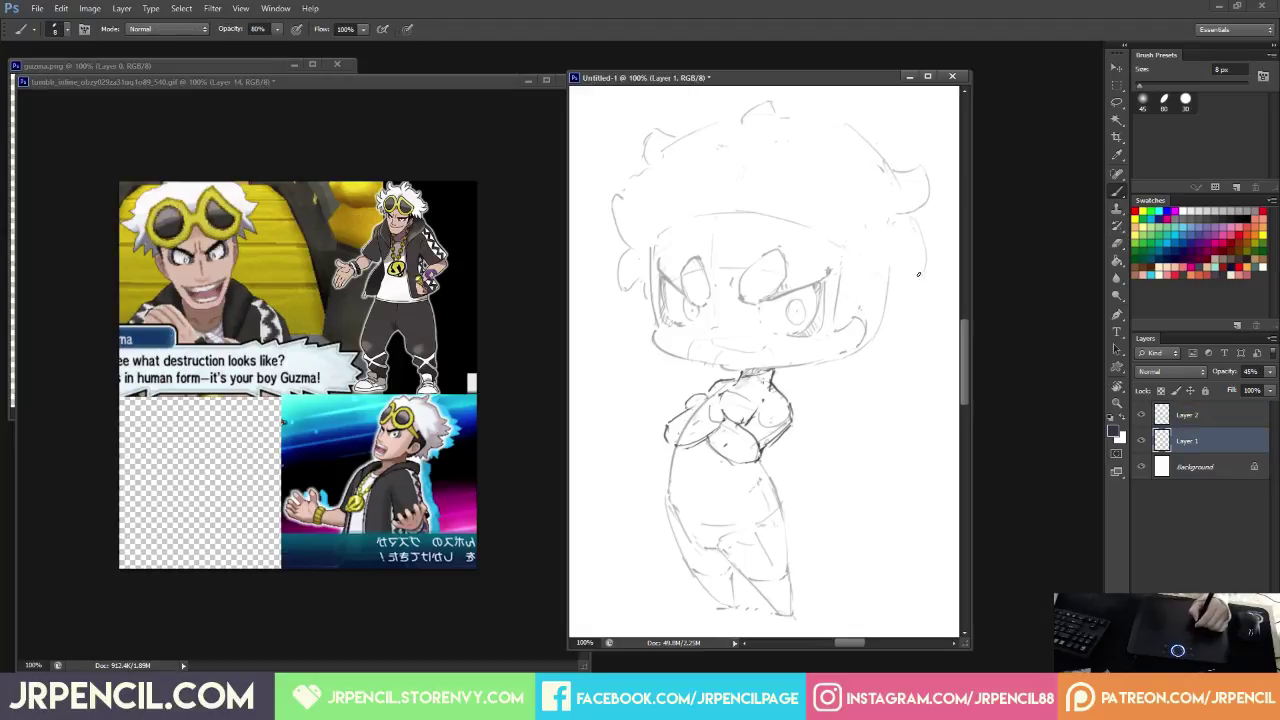
{"action": "key", "text": "e"}
{"action": "key", "text": "b"}
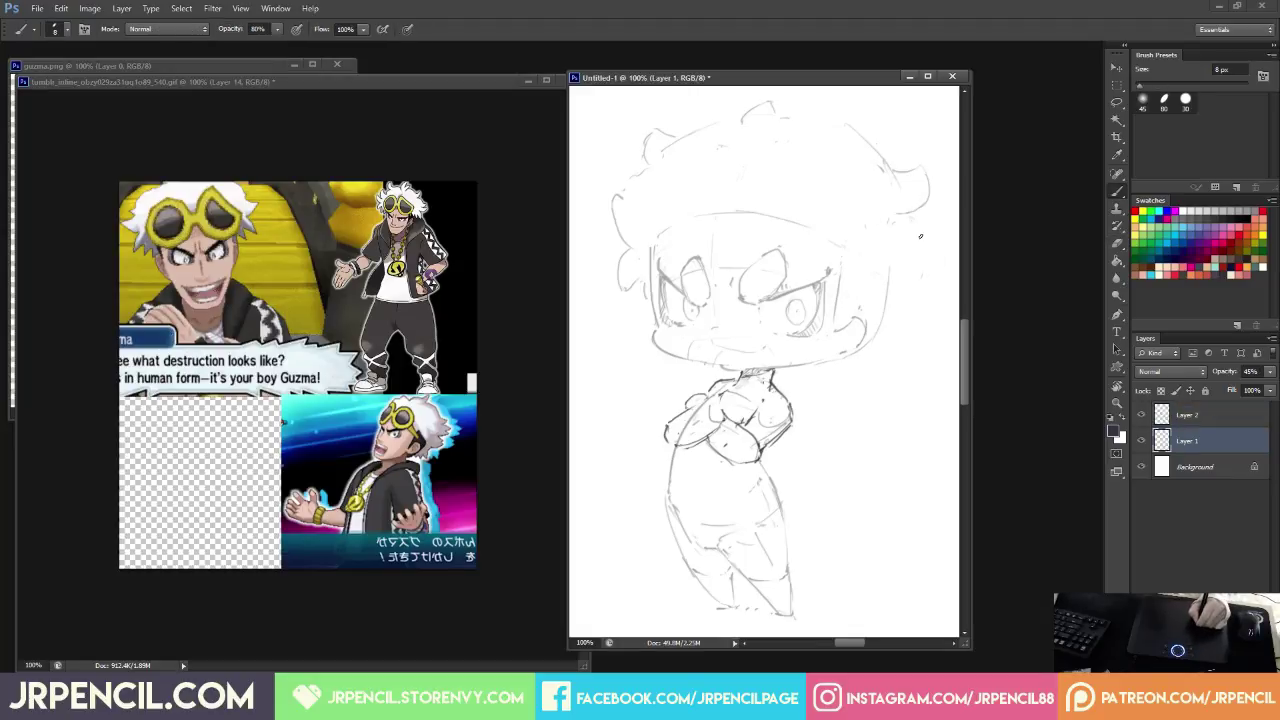
{"action": "key", "text": "e"}
{"action": "key", "text": "b"}
{"action": "key", "text": "e"}
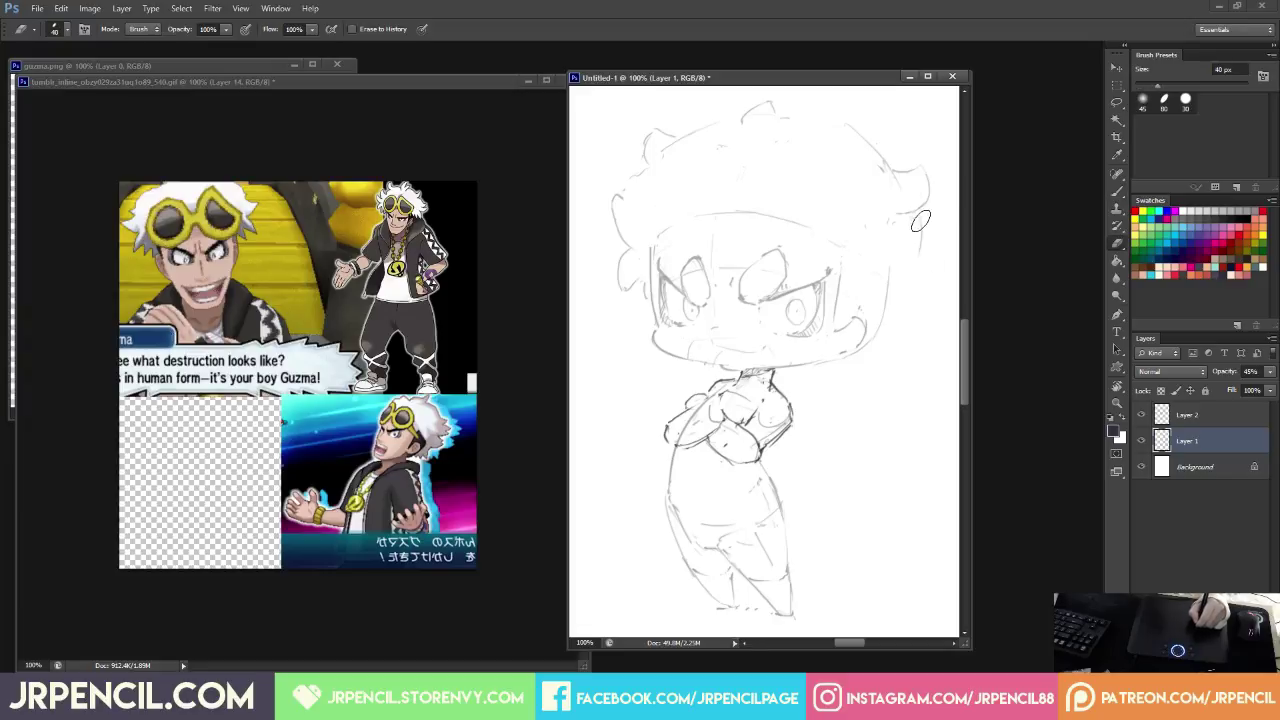
{"action": "key", "text": "b"}
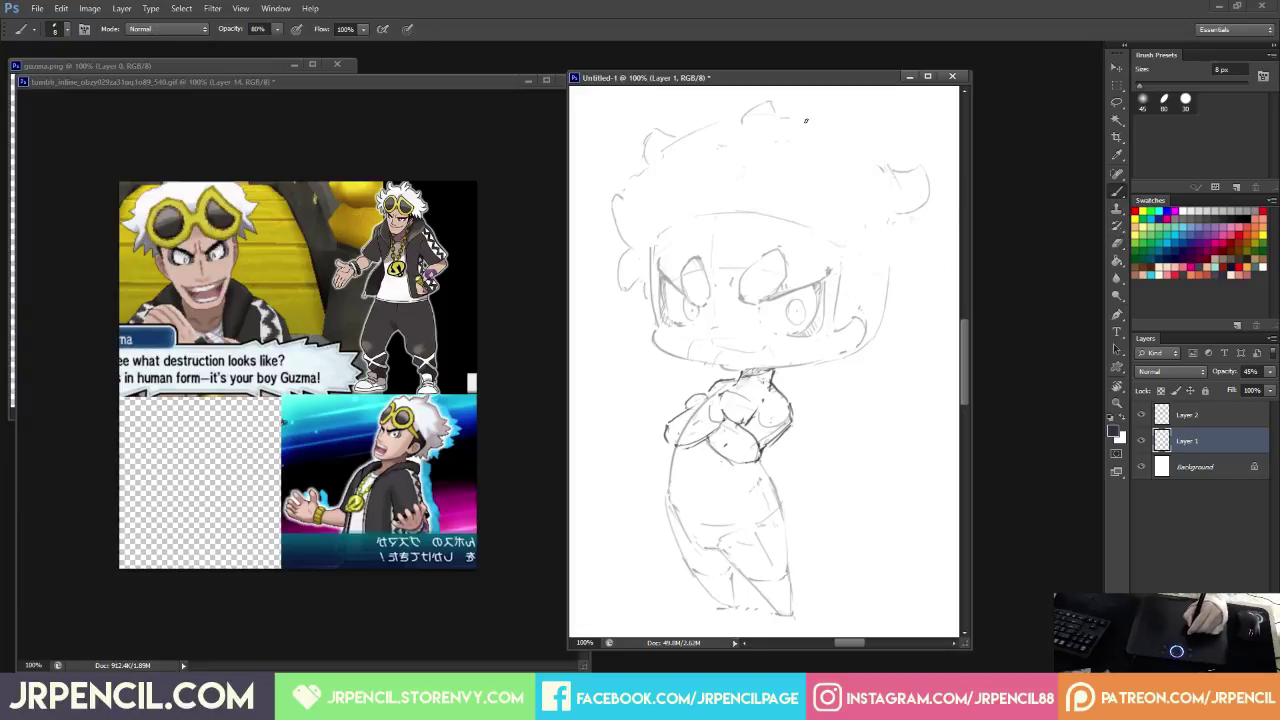
Redraw the hair contour from the crown to a smaller upper-right tuft and carry it down the side of the head.
{"action": "key", "text": "e"}
{"action": "key", "text": "b"}
{"action": "mouse_move", "coordinate": [738, 128]}
{"action": "left_mouse_down"}
{"action": "mouse_move", "coordinate": [664, 150]}
{"action": "mouse_move", "coordinate": [757, 115]}
{"action": "mouse_move", "coordinate": [858, 151]}
{"action": "mouse_move", "coordinate": [880, 175]}
{"action": "mouse_move", "coordinate": [911, 160]}
{"action": "mouse_move", "coordinate": [912, 197]}
{"action": "mouse_move", "coordinate": [895, 173]}
{"action": "left_mouse_up"}
{"action": "key", "text": "e"}
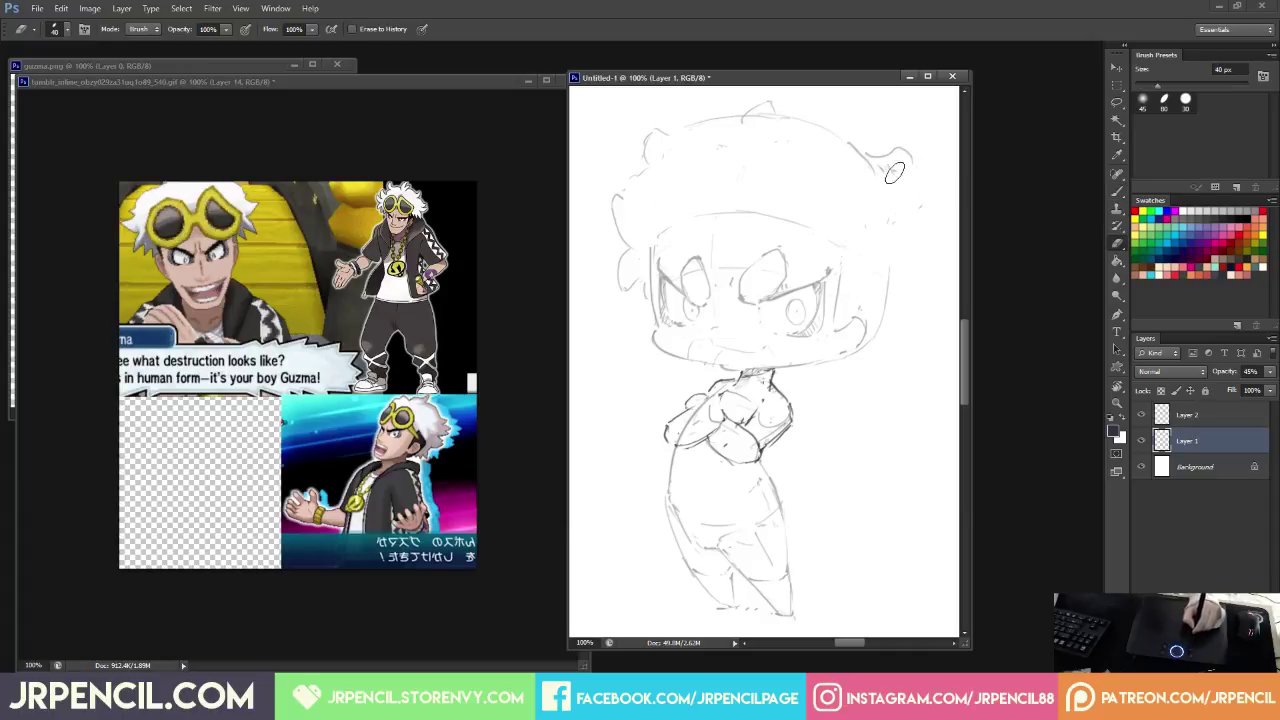
{"action": "key", "text": "b"}
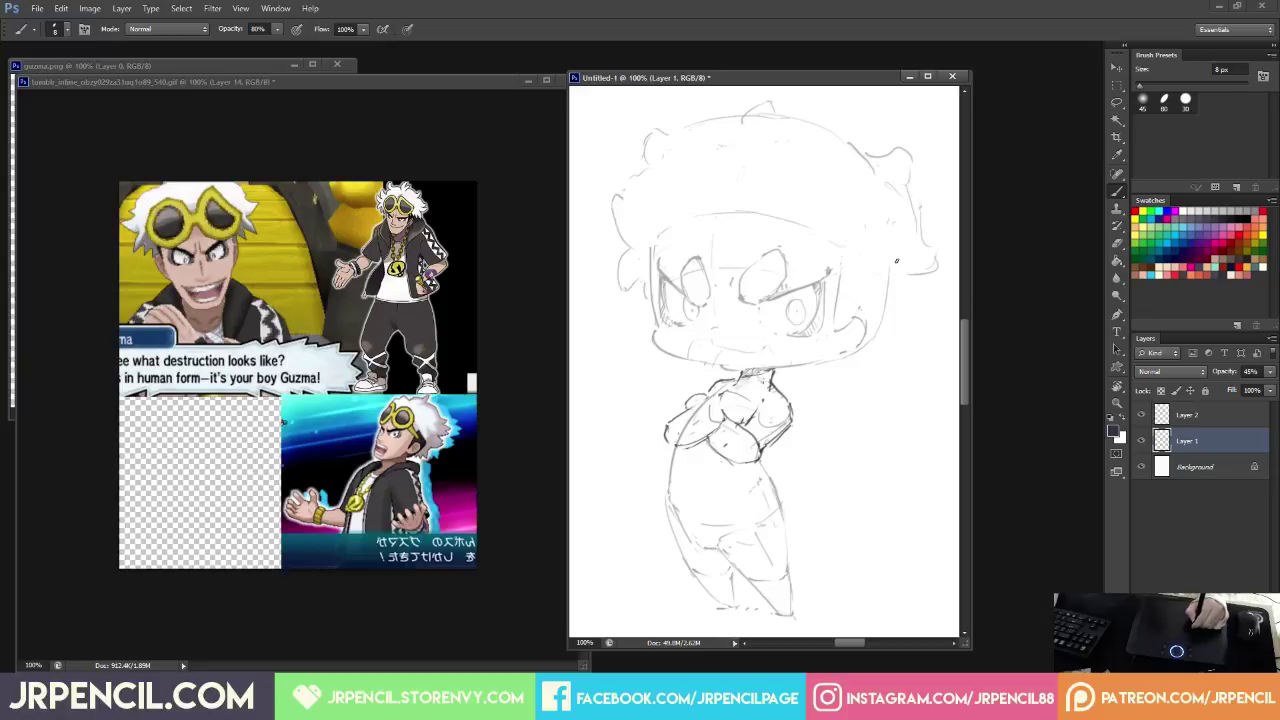
Rework the hair on the right side, erasing the old head outline and adding tufts down past the ear.
{"action": "key", "text": "e"}
{"action": "left_click_drag", "start_coordinate": [924, 270], "coordinate": [928, 238]}
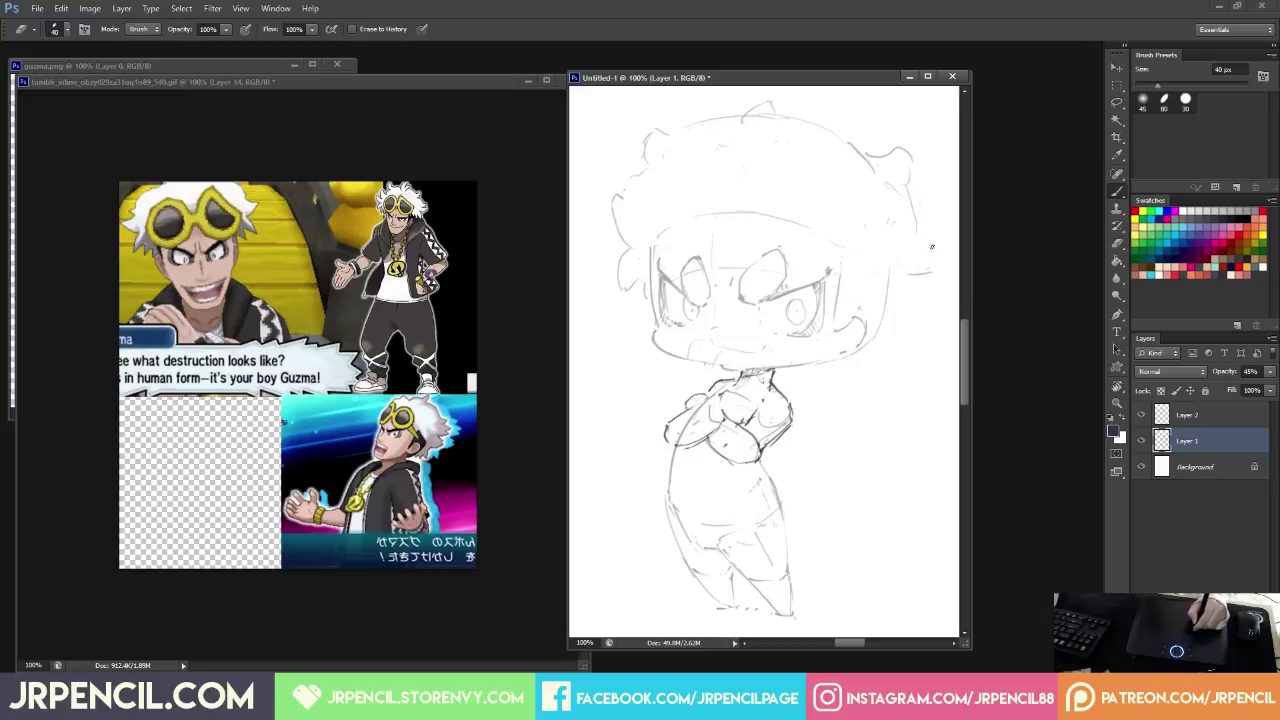
{"action": "key", "text": "b"}
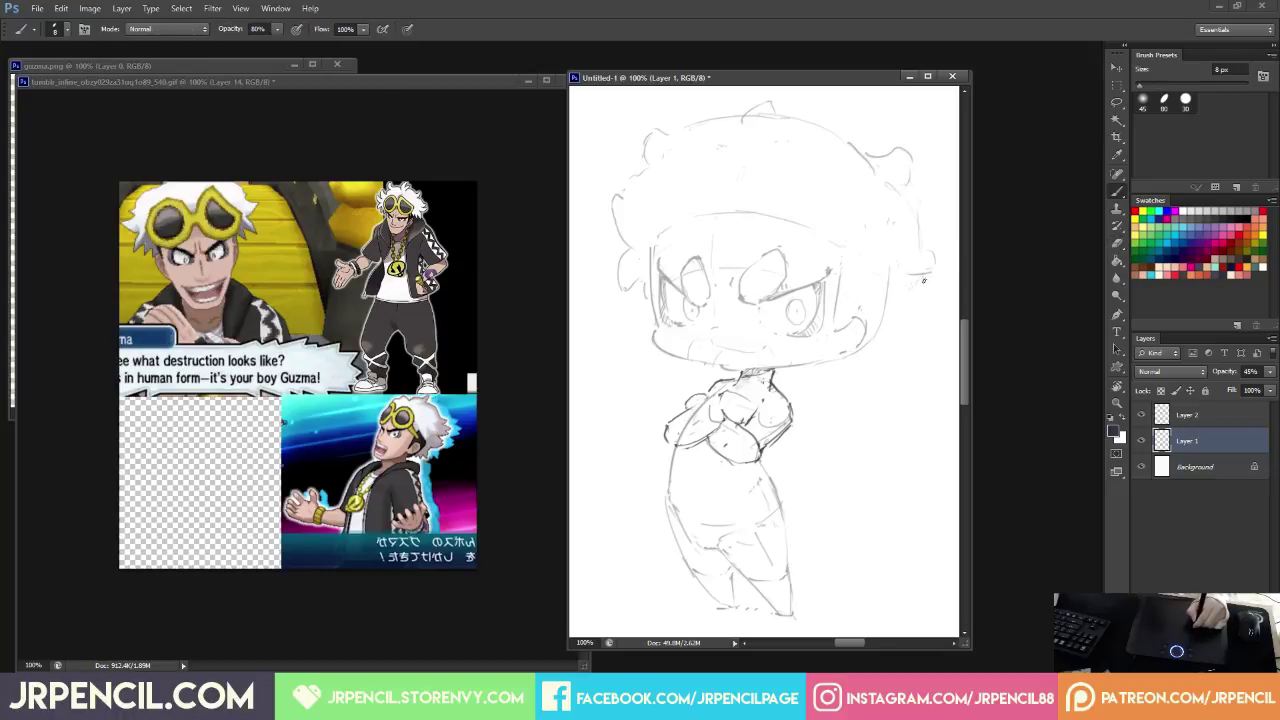
{"action": "key", "text": "e"}
{"action": "mouse_move", "coordinate": [893, 291]}
{"action": "left_mouse_down"}
{"action": "mouse_move", "coordinate": [891, 275]}
{"action": "mouse_move", "coordinate": [889, 288]}
{"action": "left_mouse_up"}
{"action": "key", "text": "b"}
{"action": "key", "text": "e"}
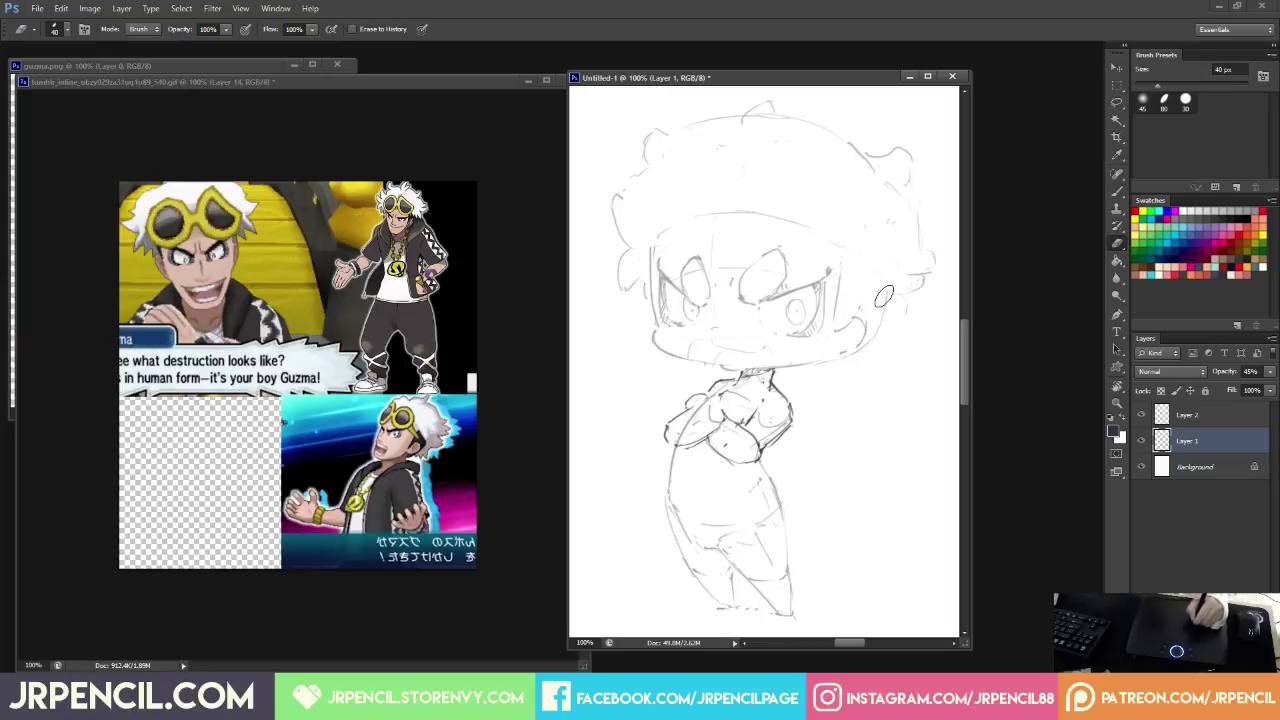
{"action": "key", "text": "b"}
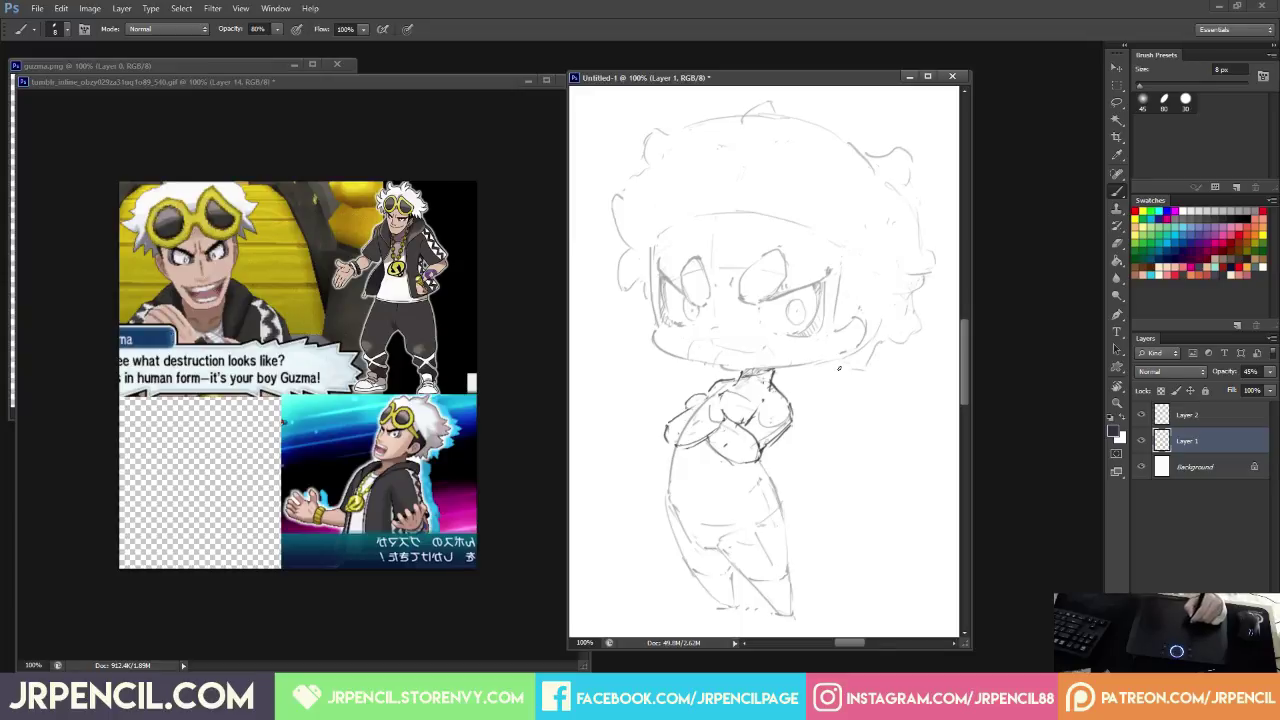
Erase the tufts below the ear and redraw a rounded tuft on the right side at eye level.
{"action": "key", "text": "e"}
{"action": "mouse_move", "coordinate": [860, 368]}
{"action": "left_mouse_down"}
{"action": "mouse_move", "coordinate": [921, 320]}
{"action": "mouse_move", "coordinate": [924, 261]}
{"action": "left_mouse_up"}
{"action": "key", "text": "b"}
{"action": "key", "text": "e"}
{"action": "key", "text": "b"}
{"action": "key", "text": "e"}
{"action": "key", "text": "b"}
{"action": "key", "text": "e"}
{"action": "key", "text": "b"}
{"action": "key", "text": "e"}
{"action": "key", "text": "b"}
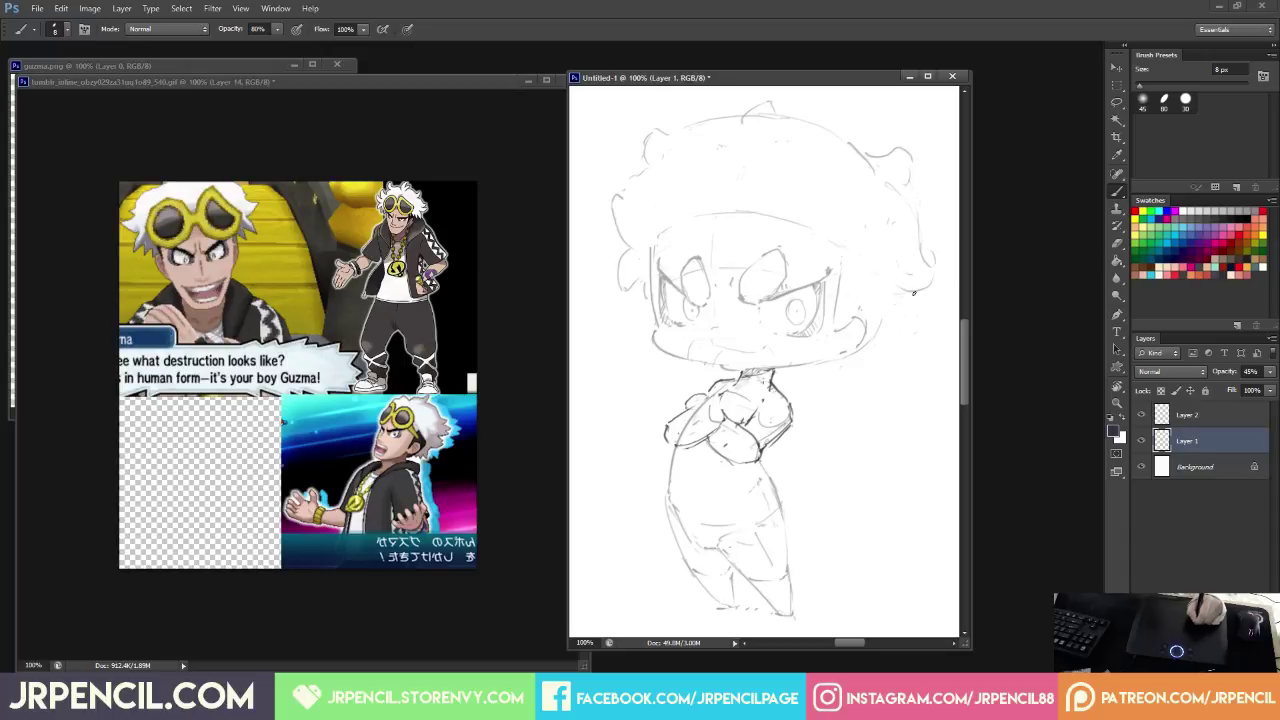
Sketch the lower-right hair contour from the eye-level tuft down behind the ear to a pointed end.
{"action": "key", "text": "e"}
{"action": "mouse_move", "coordinate": [910, 310]}
{"action": "left_mouse_down"}
{"action": "mouse_move", "coordinate": [924, 280]}
{"action": "mouse_move", "coordinate": [887, 322]}
{"action": "left_mouse_up"}
{"action": "key", "text": "b"}
{"action": "key", "text": "e"}
{"action": "key", "text": "b"}
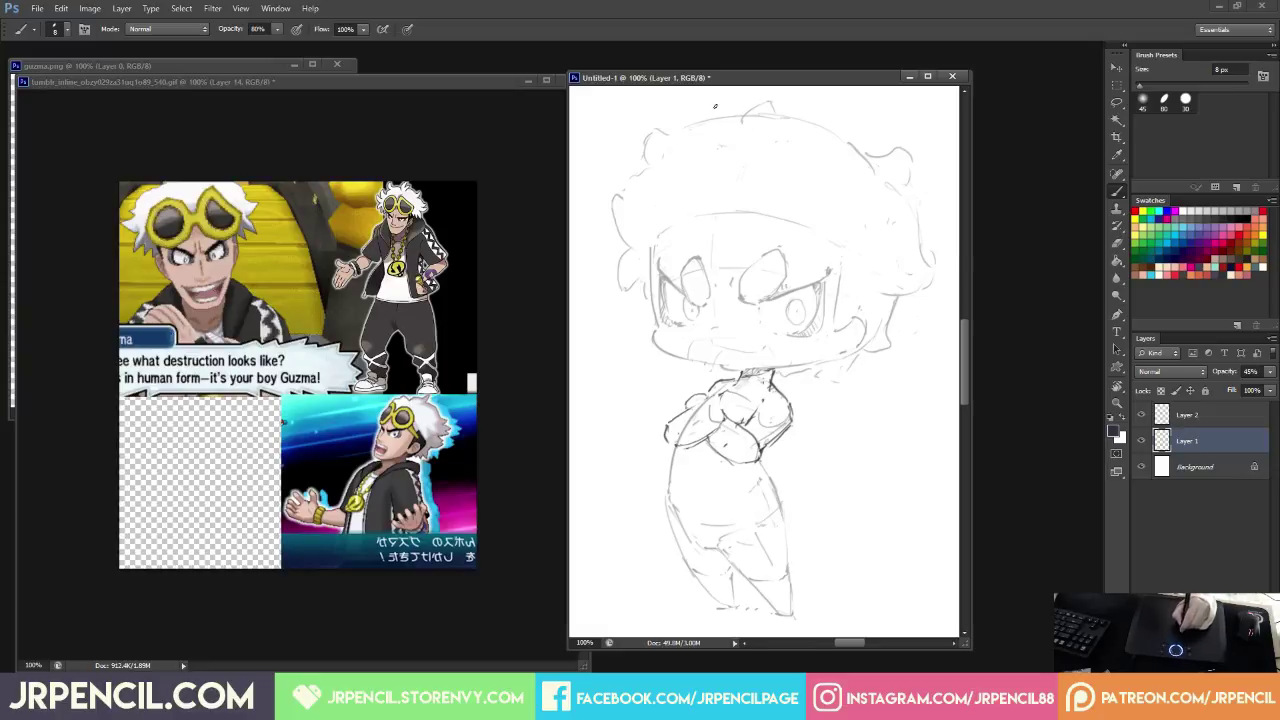
Replace the crown's right contour with a higher arc, a larger pointed upper-right tuft and small tufts down the side.
{"action": "key", "text": "e"}
{"action": "left_click_drag", "start_coordinate": [745, 117], "coordinate": [858, 152]}
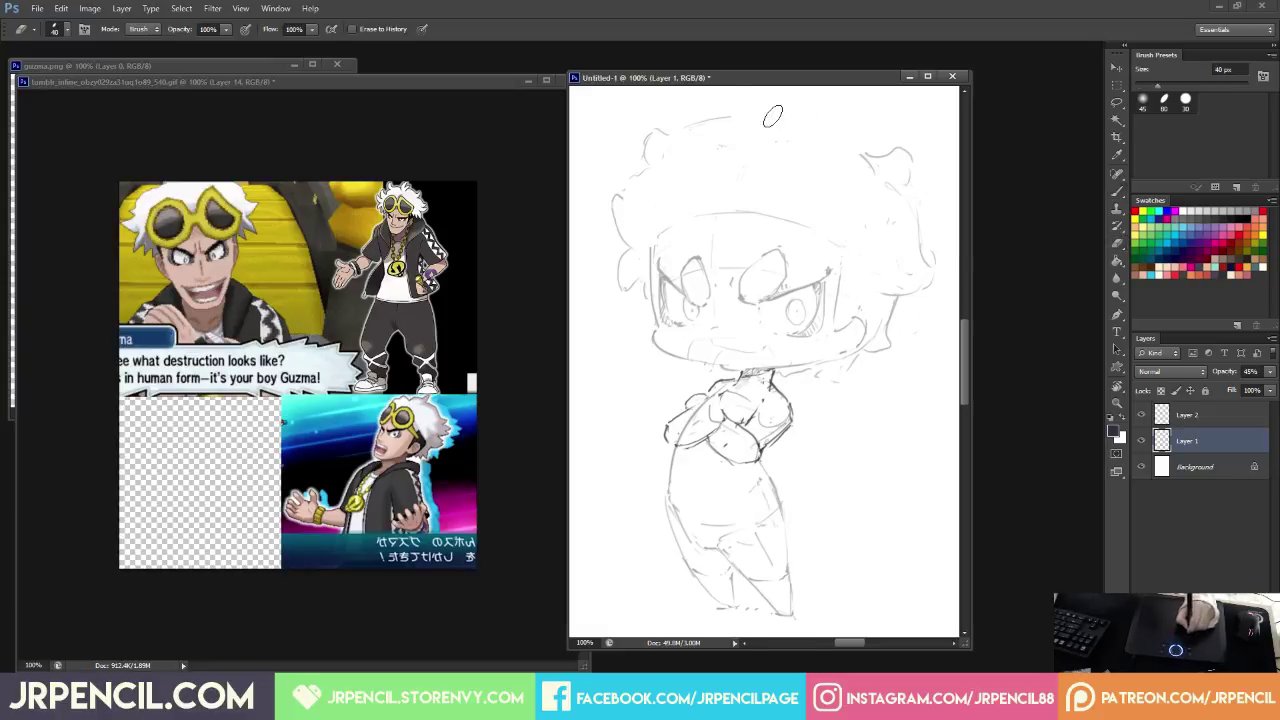
{"action": "key", "text": "b"}
{"action": "mouse_move", "coordinate": [741, 129]}
{"action": "left_mouse_down"}
{"action": "mouse_move", "coordinate": [810, 110]}
{"action": "mouse_move", "coordinate": [878, 152]}
{"action": "mouse_move", "coordinate": [918, 148]}
{"action": "mouse_move", "coordinate": [887, 162]}
{"action": "mouse_move", "coordinate": [909, 156]}
{"action": "mouse_move", "coordinate": [900, 195]}
{"action": "mouse_move", "coordinate": [914, 203]}
{"action": "mouse_move", "coordinate": [926, 291]}
{"action": "left_mouse_up"}
{"action": "key", "text": "e"}
{"action": "key", "text": "b"}
{"action": "key", "text": "e"}
{"action": "key", "text": "b"}
{"action": "key", "text": "e"}
{"action": "key", "text": "b"}
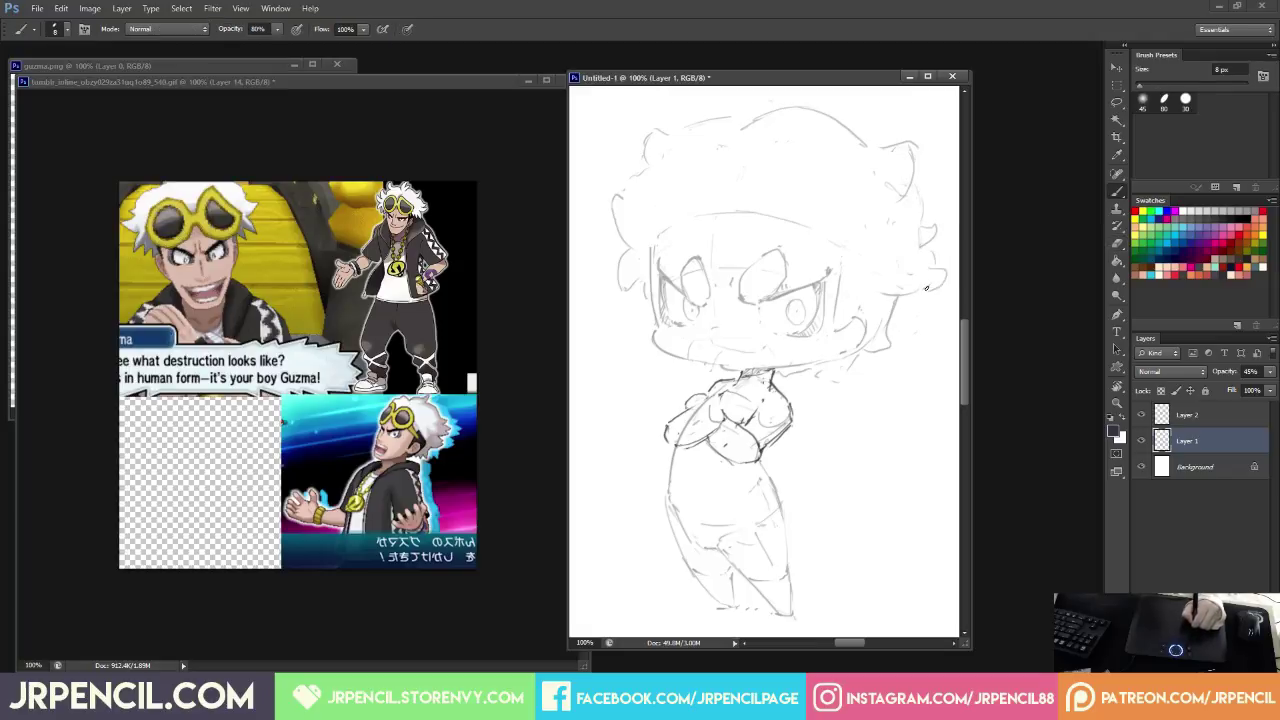
Erase the old hair contour and tufts across the upper-left side of the head.
{"action": "key", "text": "e"}
{"action": "mouse_move", "coordinate": [647, 158]}
{"action": "left_mouse_down"}
{"action": "mouse_move", "coordinate": [657, 131]}
{"action": "mouse_move", "coordinate": [733, 118]}
{"action": "left_mouse_up"}
{"action": "key", "text": "b"}
{"action": "key", "text": "e"}
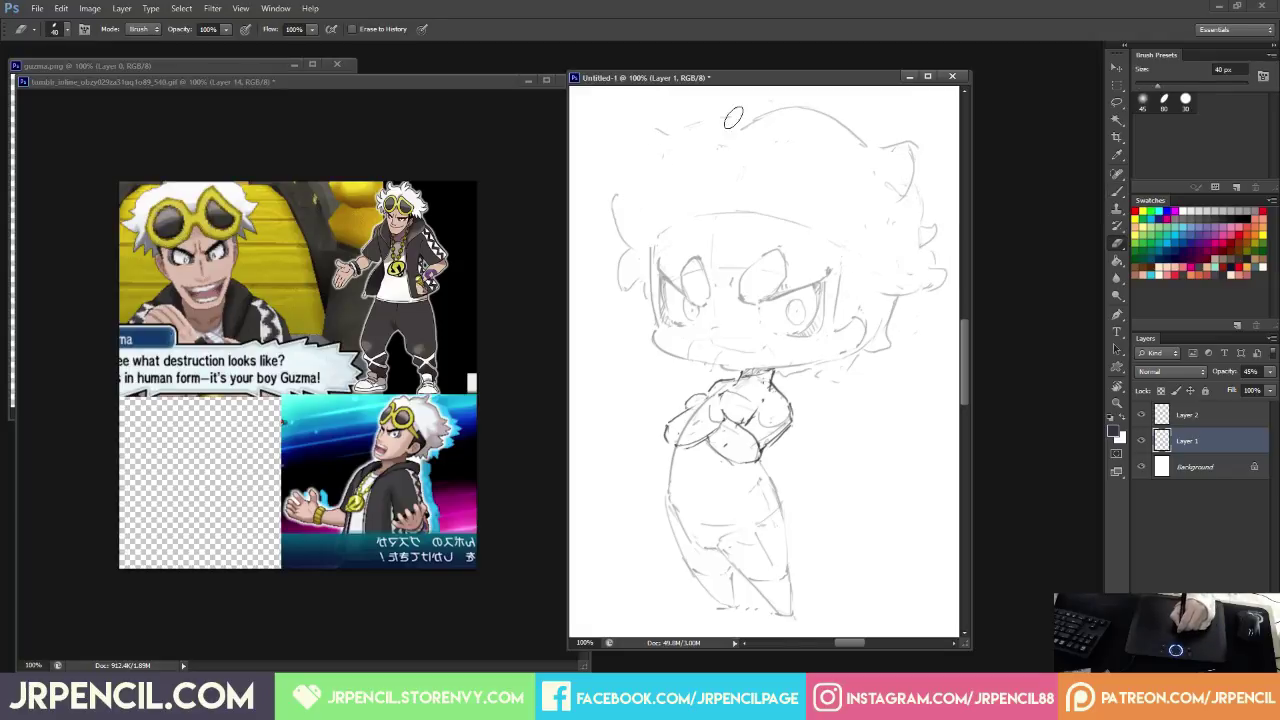
{"action": "mouse_move", "coordinate": [628, 180]}
{"action": "left_mouse_down"}
{"action": "mouse_move", "coordinate": [635, 229]}
{"action": "mouse_move", "coordinate": [600, 189]}
{"action": "left_mouse_up"}
{"action": "key", "text": "b"}
{"action": "mouse_move", "coordinate": [656, 132]}
{"action": "left_mouse_down"}
{"action": "mouse_move", "coordinate": [629, 181]}
{"action": "mouse_move", "coordinate": [665, 129]}
{"action": "left_mouse_up"}
{"action": "key", "text": "e"}
{"action": "key", "text": "b"}
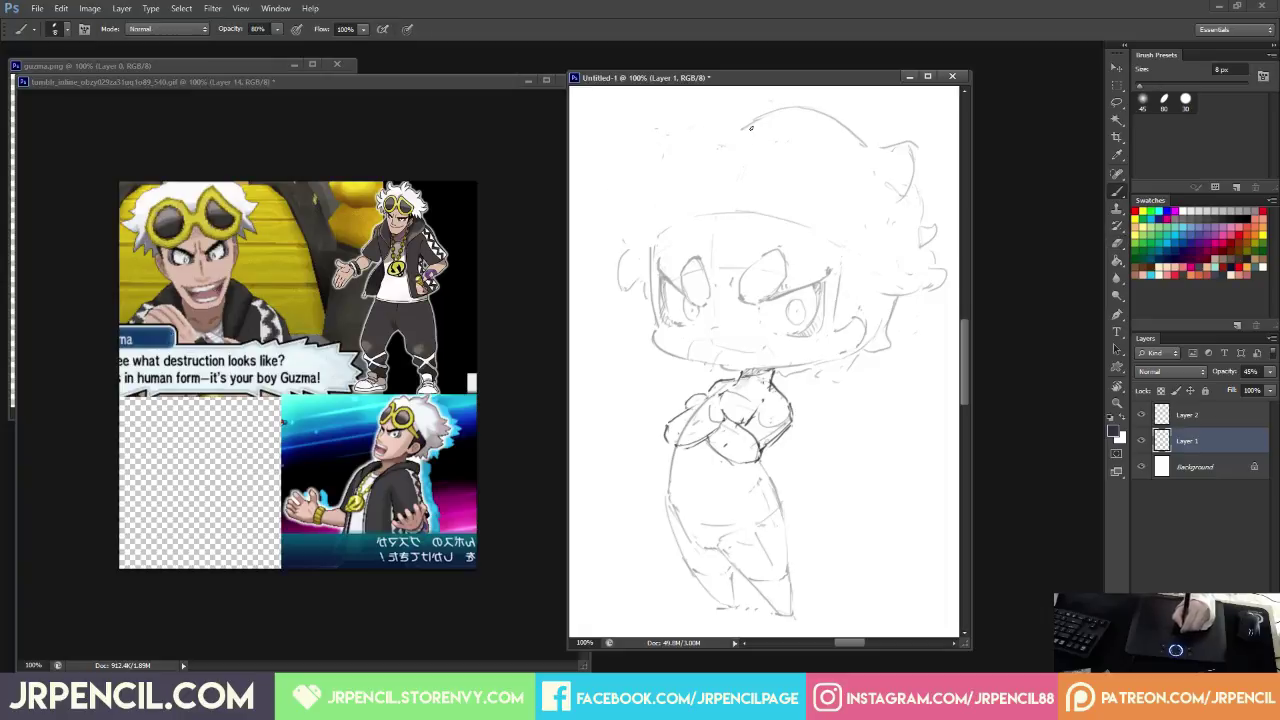
Redraw the upper-left hair contour from an outer pointed tuft up to a small tuft at the crown.
{"action": "key", "text": "e"}
{"action": "left_click_drag", "start_coordinate": [758, 119], "coordinate": [737, 135]}
{"action": "key", "text": "b"}
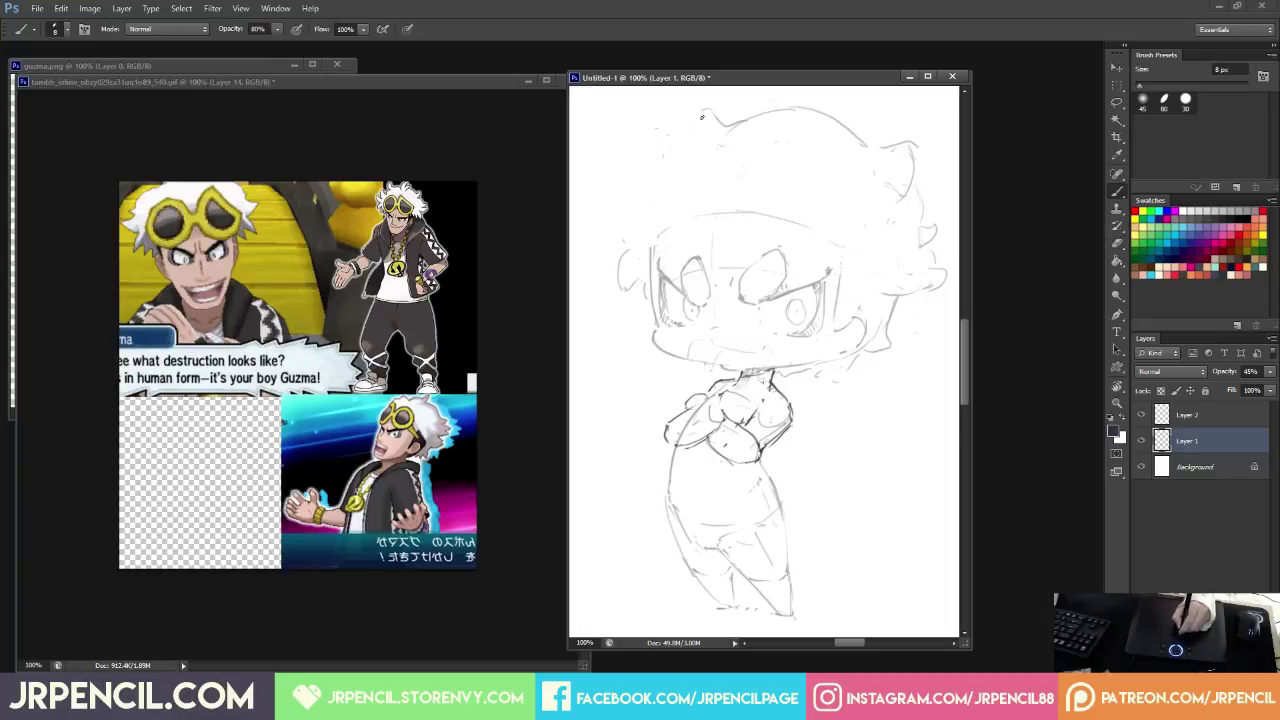
{"action": "mouse_move", "coordinate": [697, 122]}
{"action": "left_mouse_down"}
{"action": "mouse_move", "coordinate": [634, 156]}
{"action": "mouse_move", "coordinate": [614, 130]}
{"action": "mouse_move", "coordinate": [606, 157]}
{"action": "mouse_move", "coordinate": [631, 180]}
{"action": "mouse_move", "coordinate": [703, 142]}
{"action": "left_mouse_up"}
{"action": "key", "text": "e"}
{"action": "key", "text": "b"}
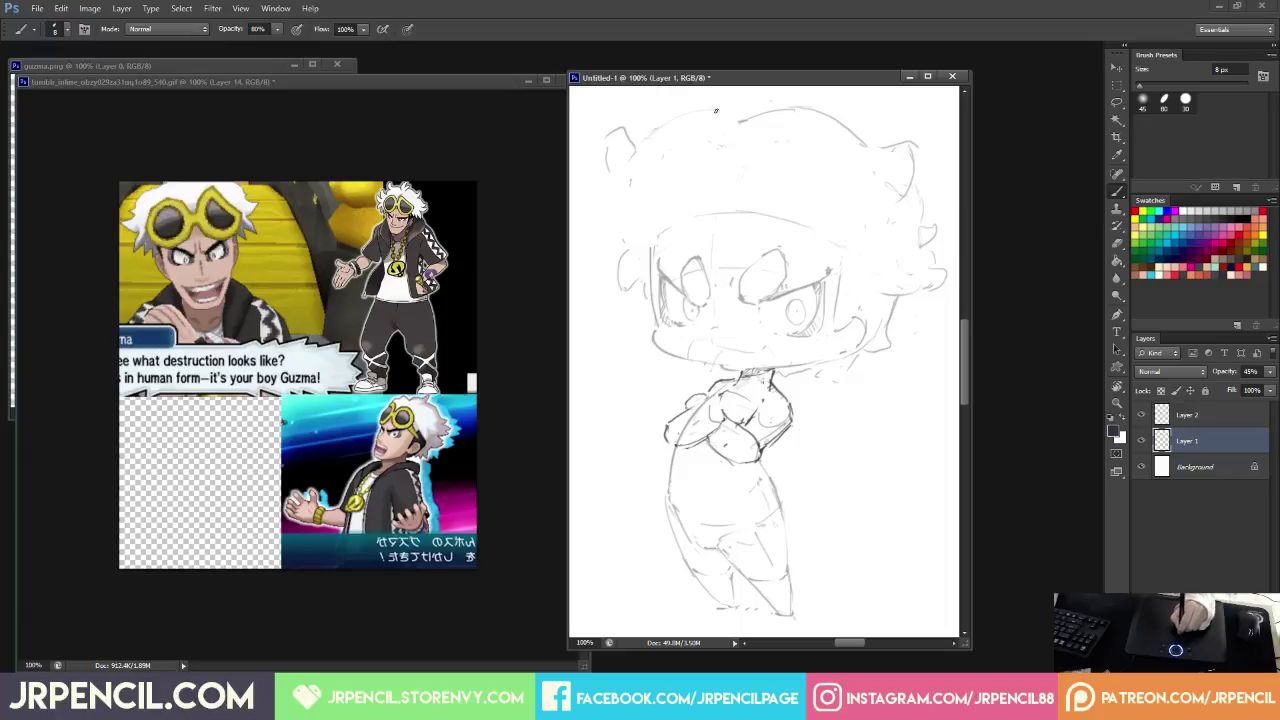
{"action": "key", "text": "e"}
{"action": "key", "text": "b"}
{"action": "mouse_move", "coordinate": [728, 108]}
{"action": "left_mouse_down"}
{"action": "mouse_move", "coordinate": [727, 120]}
{"action": "mouse_move", "coordinate": [770, 111]}
{"action": "left_mouse_up"}
{"action": "key", "text": "e"}
{"action": "key", "text": "b"}
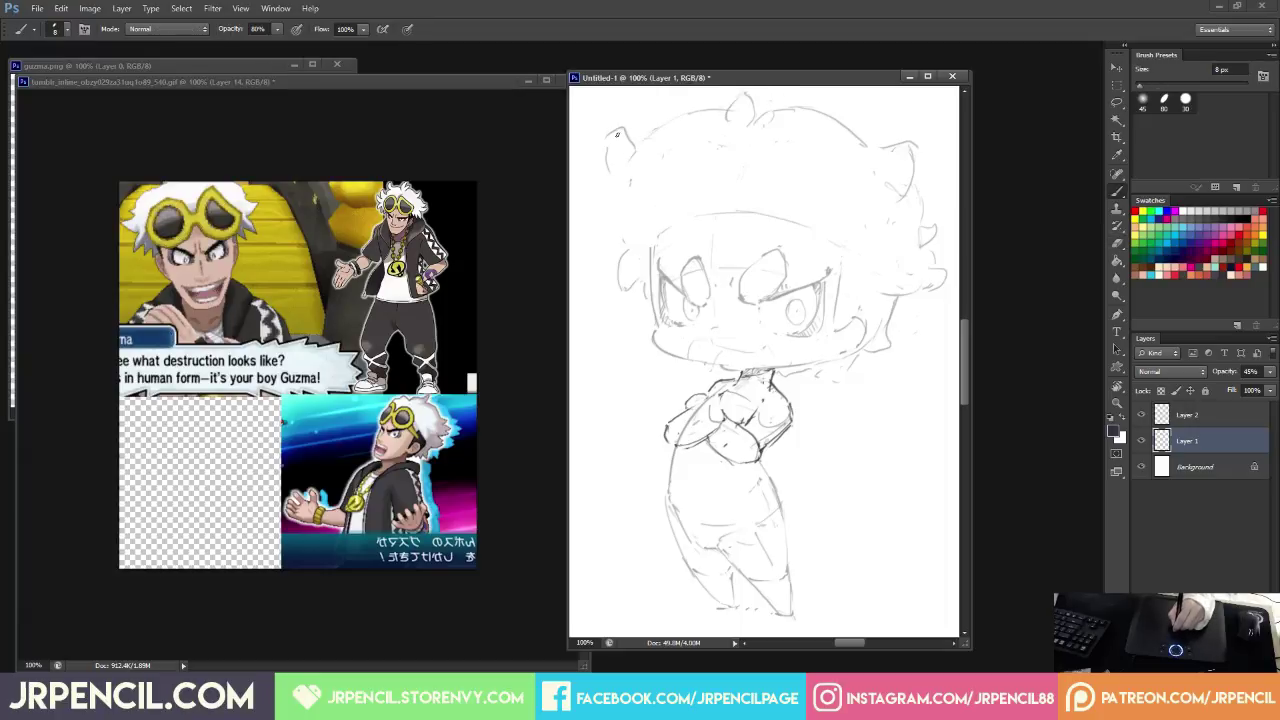
Extend the hair tufts down the left side to cheek level and erase the forehead curve.
{"action": "left_click_drag", "start_coordinate": [617, 134], "coordinate": [621, 190]}
{"action": "key", "text": "e"}
{"action": "mouse_move", "coordinate": [621, 256]}
{"action": "left_mouse_down"}
{"action": "mouse_move", "coordinate": [626, 278]}
{"action": "mouse_move", "coordinate": [609, 262]}
{"action": "mouse_move", "coordinate": [615, 303]}
{"action": "left_mouse_up"}
{"action": "key", "text": "b"}
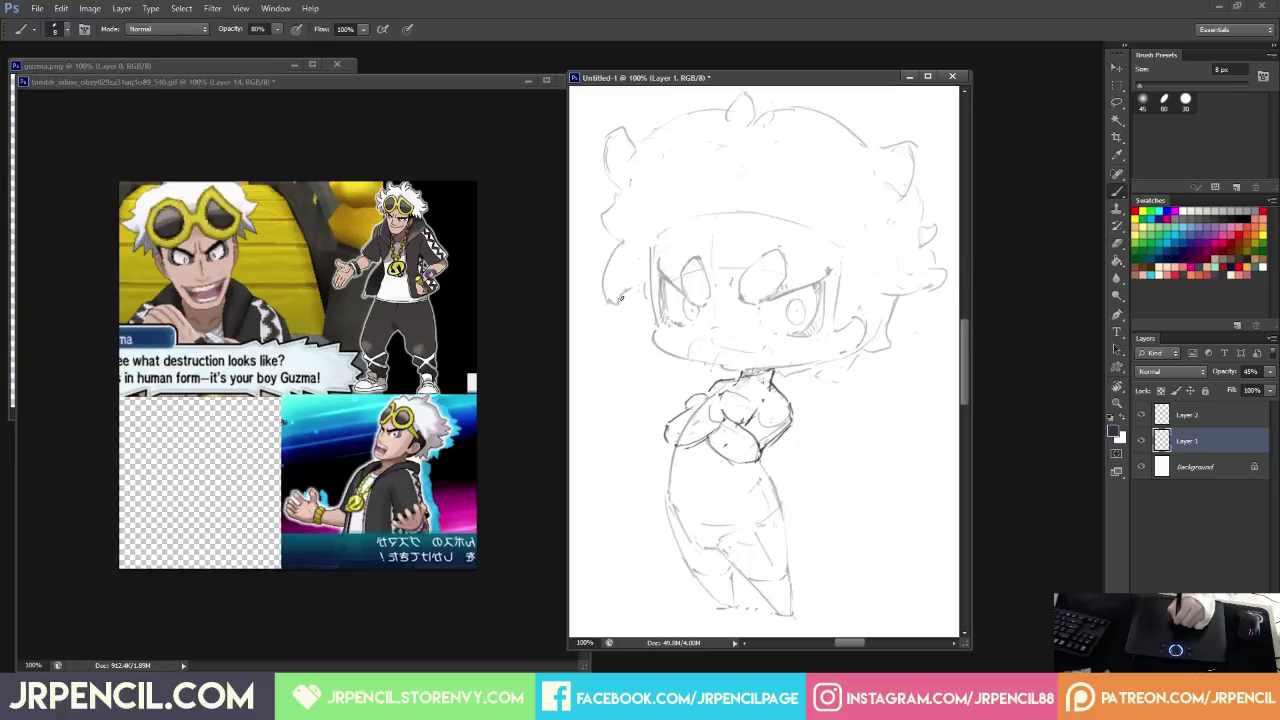
{"action": "key", "text": "e"}
{"action": "key", "text": "b"}
{"action": "key", "text": "e"}
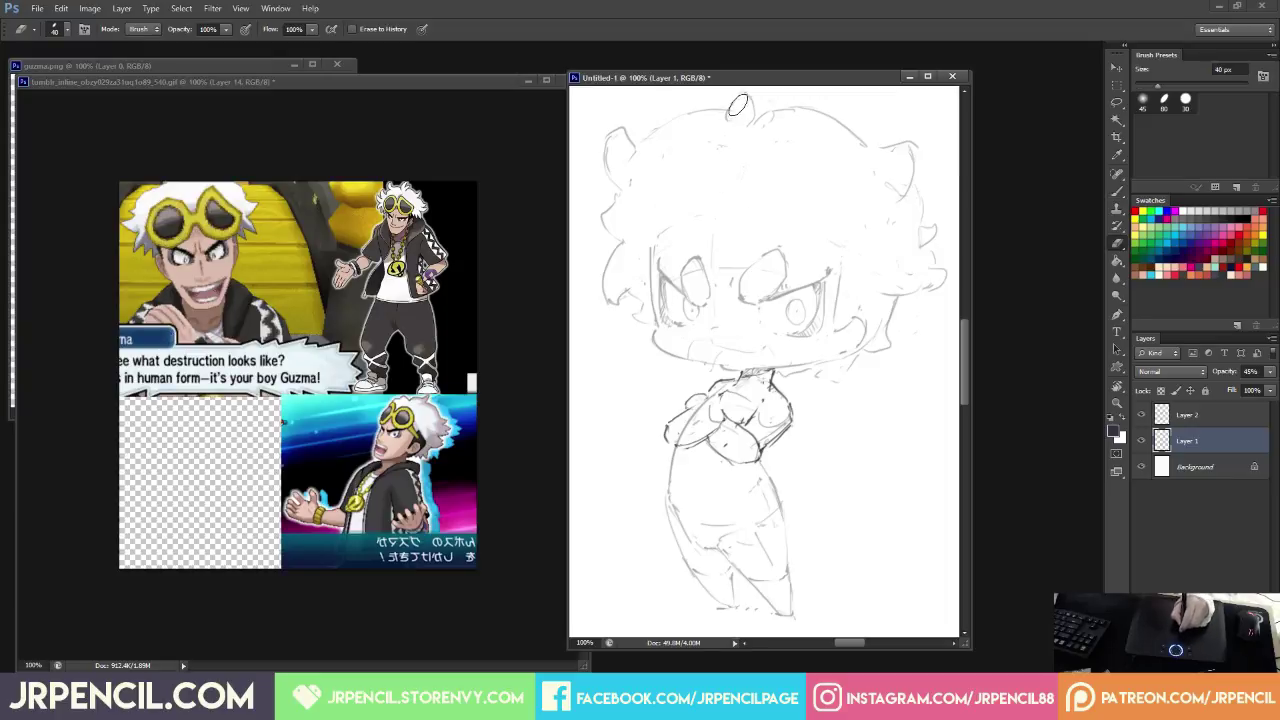
Replace the crown tuft with a larger pointed tuft and a small rounded one beside it, reconnecting the upper-left contour.
{"action": "left_click_drag", "start_coordinate": [738, 104], "coordinate": [755, 109]}
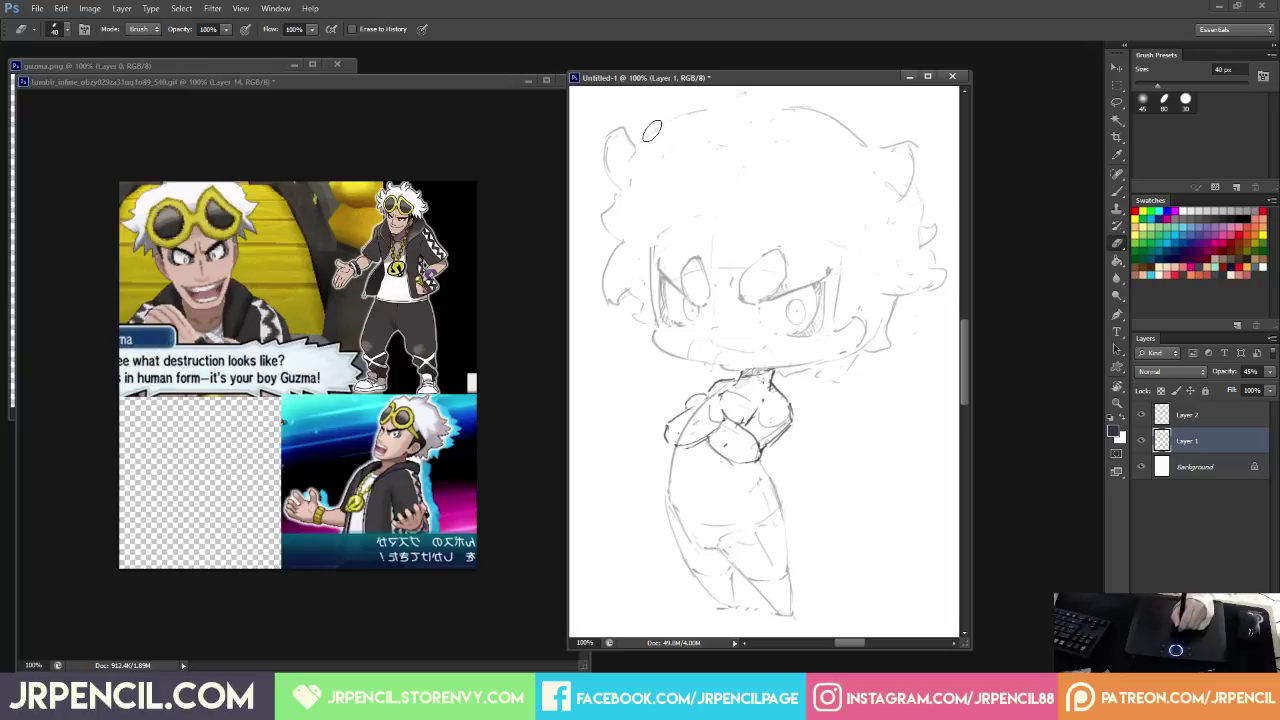
{"action": "key", "text": "ctrl+z"}
{"action": "key", "text": "b"}
{"action": "mouse_move", "coordinate": [660, 132]}
{"action": "left_mouse_down"}
{"action": "mouse_move", "coordinate": [734, 93]}
{"action": "mouse_move", "coordinate": [763, 110]}
{"action": "mouse_move", "coordinate": [720, 118]}
{"action": "mouse_move", "coordinate": [727, 96]}
{"action": "mouse_move", "coordinate": [774, 124]}
{"action": "left_mouse_up"}
{"action": "key", "text": "e"}
{"action": "key", "text": "b"}
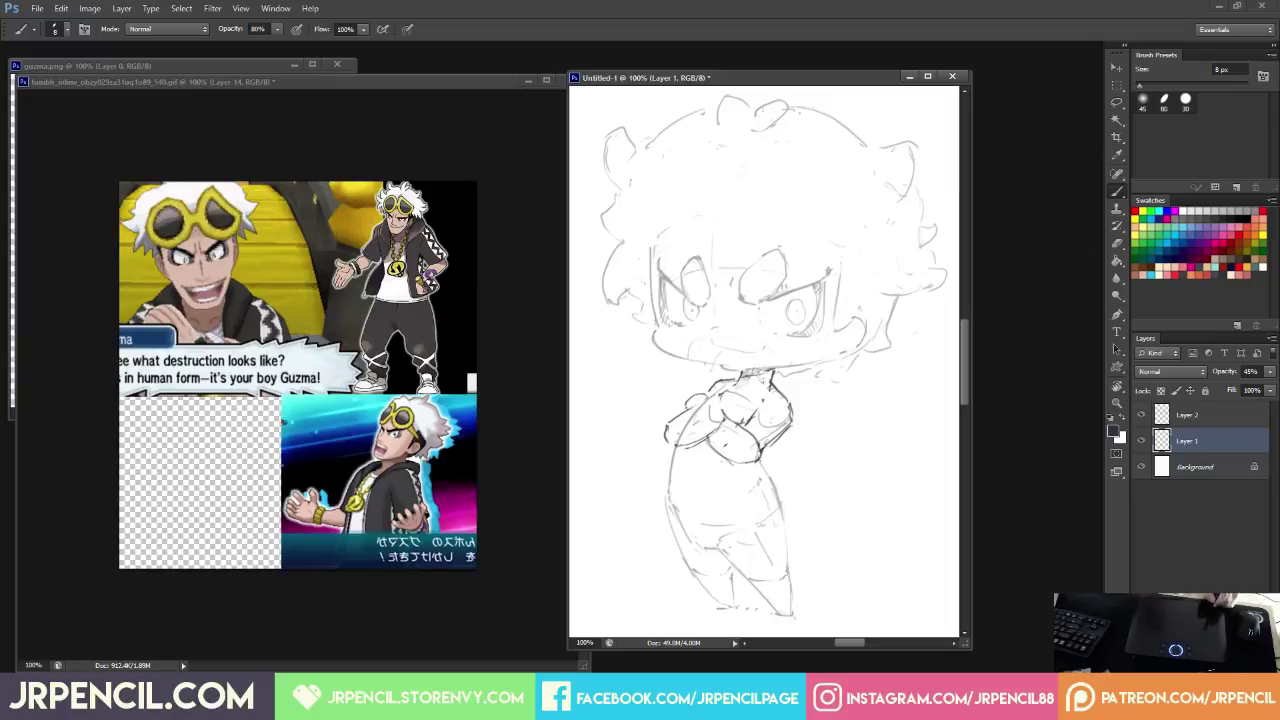
Add a new layer above Layer 1 and sketch a round goggle lens over the left brow.
{"action": "key", "text": "ctrl+shift+alt+n"}
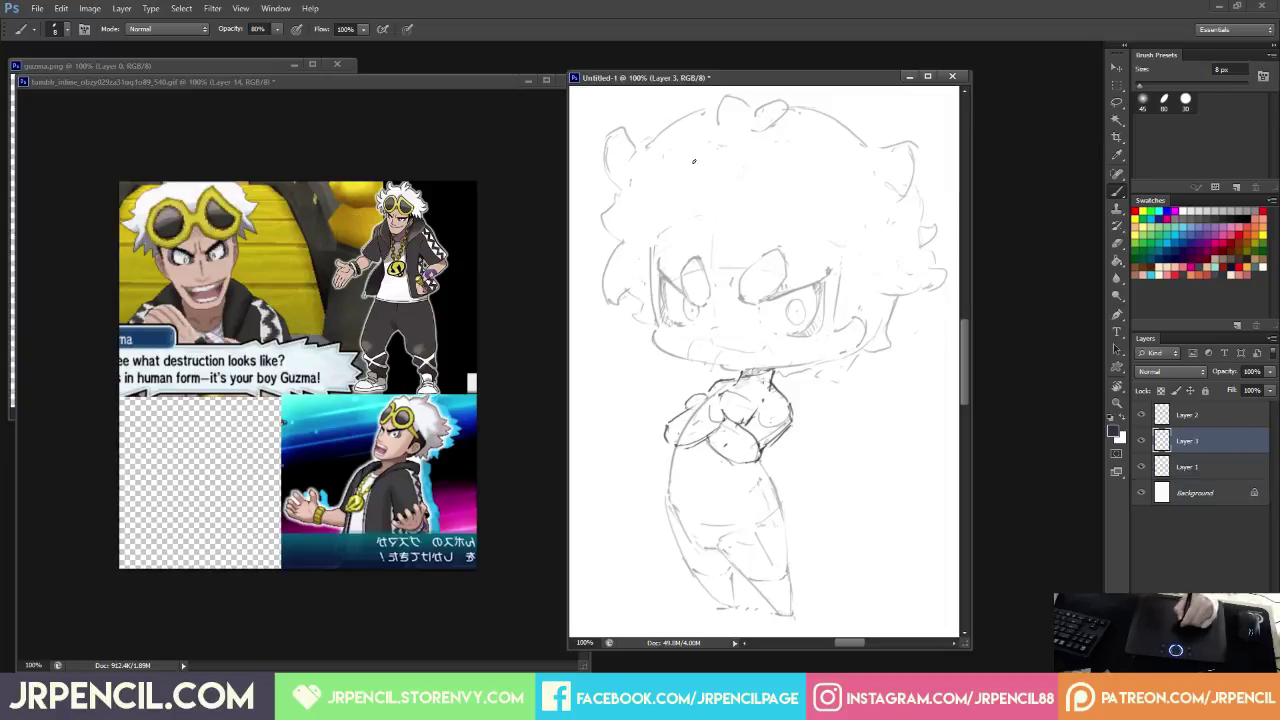
{"action": "mouse_move", "coordinate": [668, 202]}
{"action": "left_mouse_down"}
{"action": "mouse_move", "coordinate": [646, 256]}
{"action": "mouse_move", "coordinate": [720, 272]}
{"action": "mouse_move", "coordinate": [669, 203]}
{"action": "mouse_move", "coordinate": [698, 193]}
{"action": "mouse_move", "coordinate": [729, 232]}
{"action": "left_mouse_up"}
{"action": "key", "text": "e"}
{"action": "left_click_drag", "start_coordinate": [650, 241], "coordinate": [662, 208]}
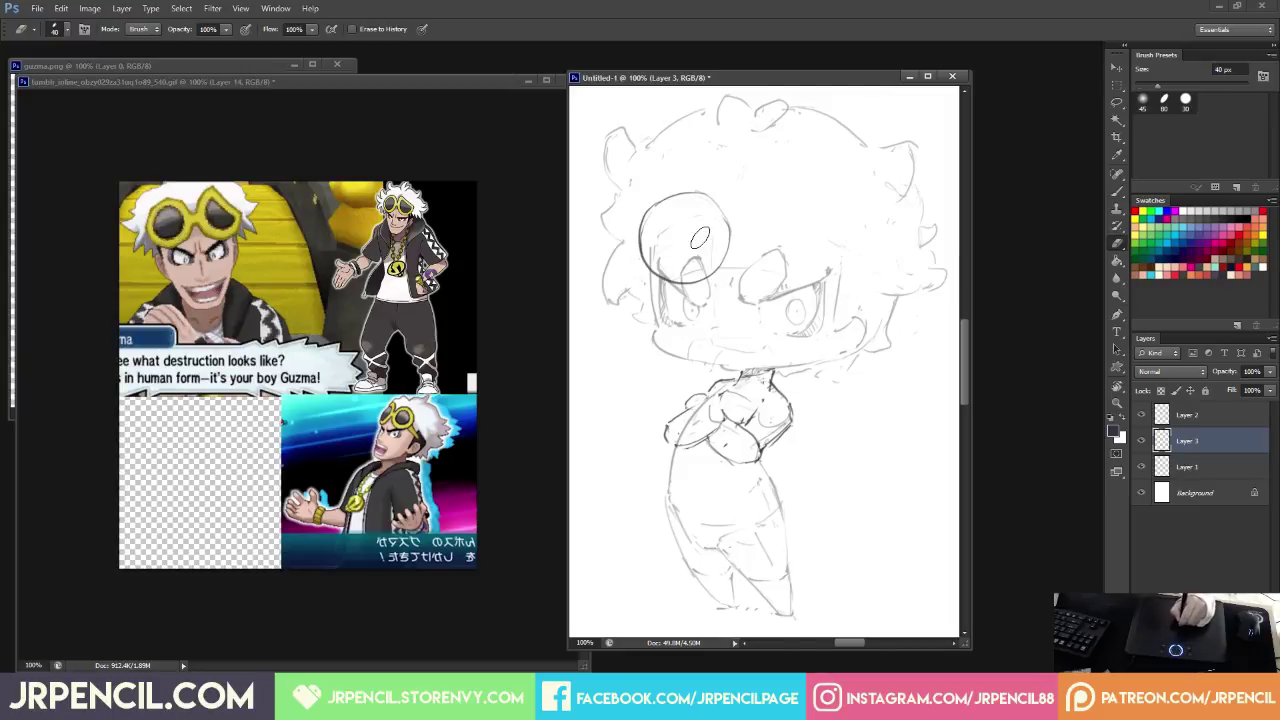
{"action": "key", "text": "b"}
{"action": "key", "text": "e"}
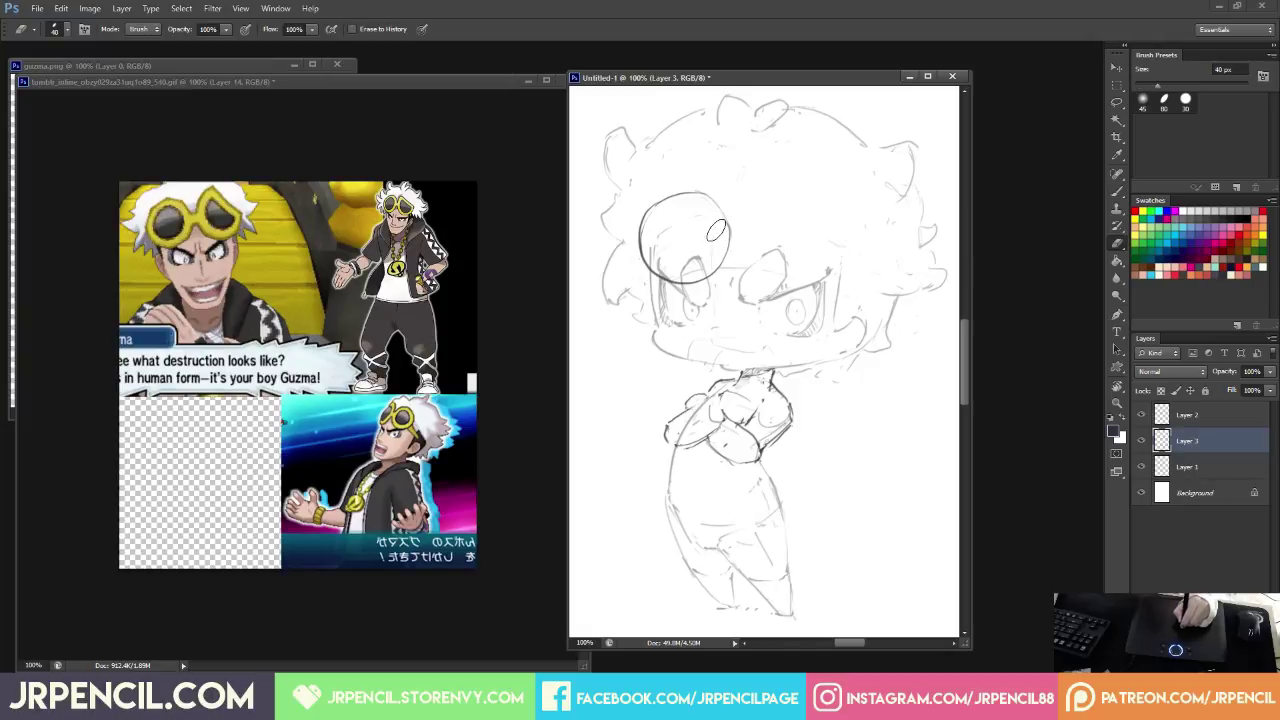
{"action": "key", "text": "b"}
Move the goggle lens slightly to the left and sketch short bridge marks beside it.
{"action": "key", "text": "ctrl+t"}
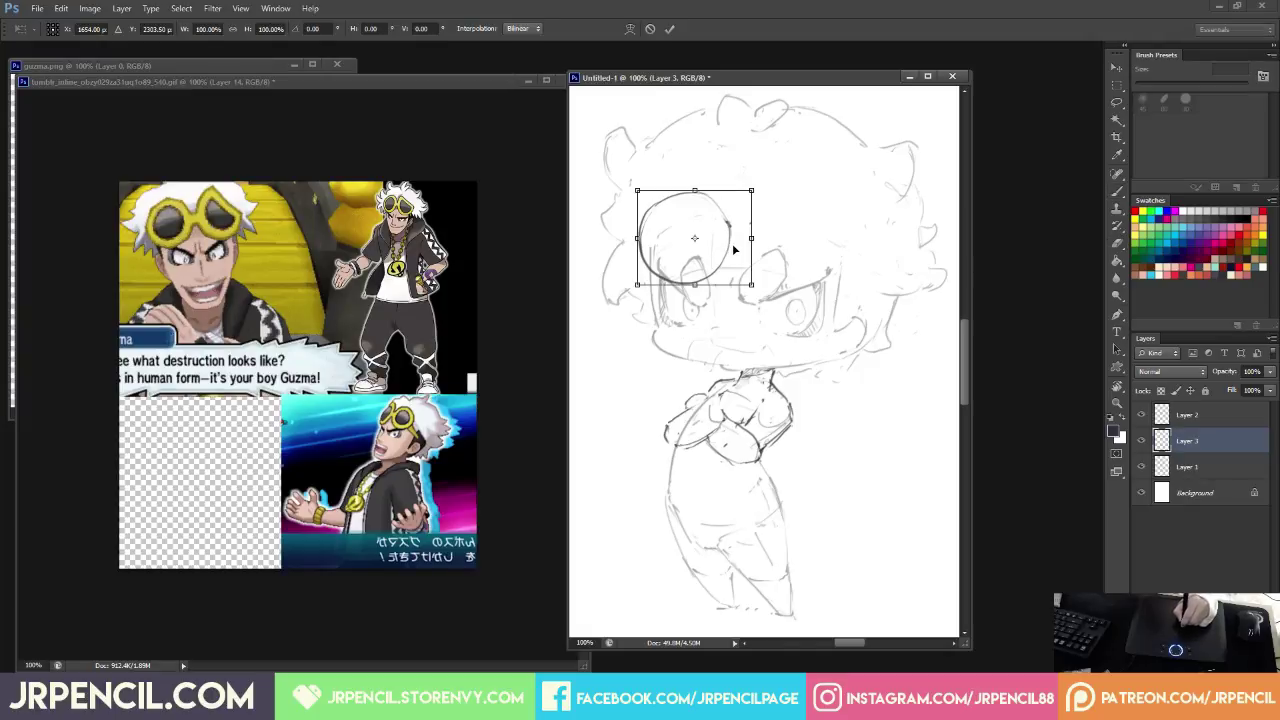
{"action": "left_click_drag", "start_coordinate": [733, 242], "coordinate": [718, 242]}
{"action": "key", "text": "Return"}
{"action": "key", "text": "v"}
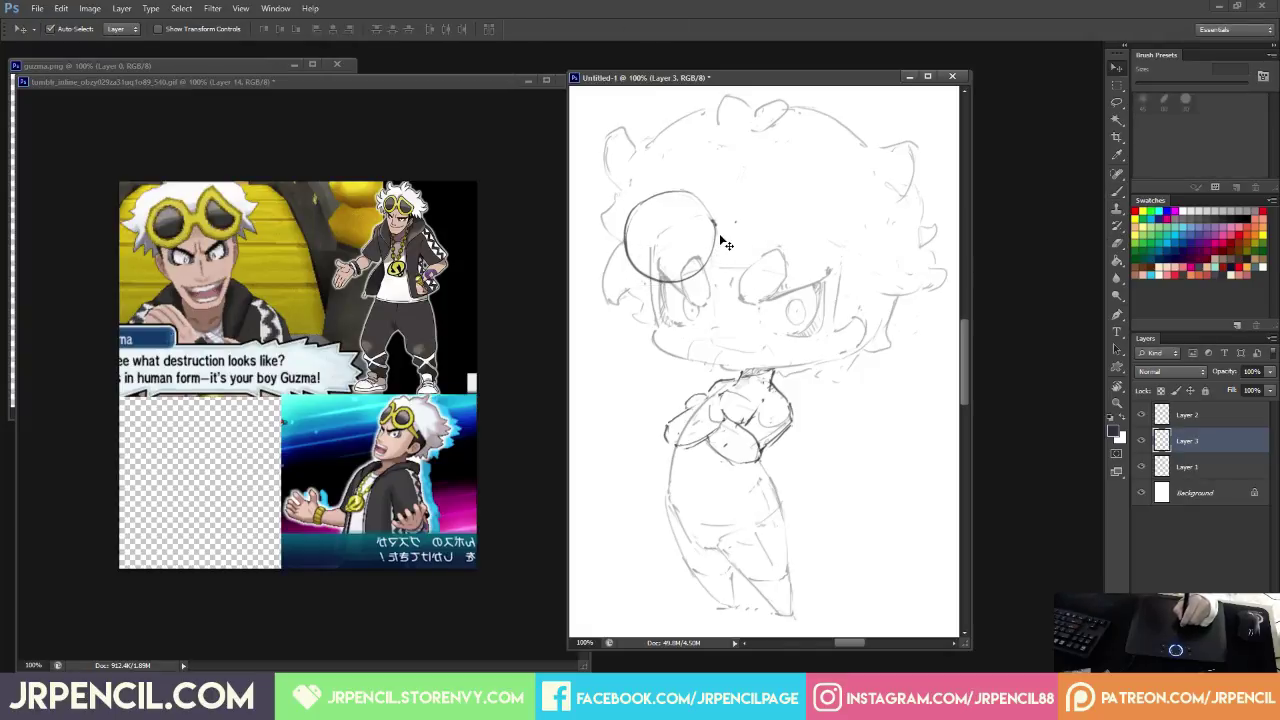
{"action": "key", "text": "b"}
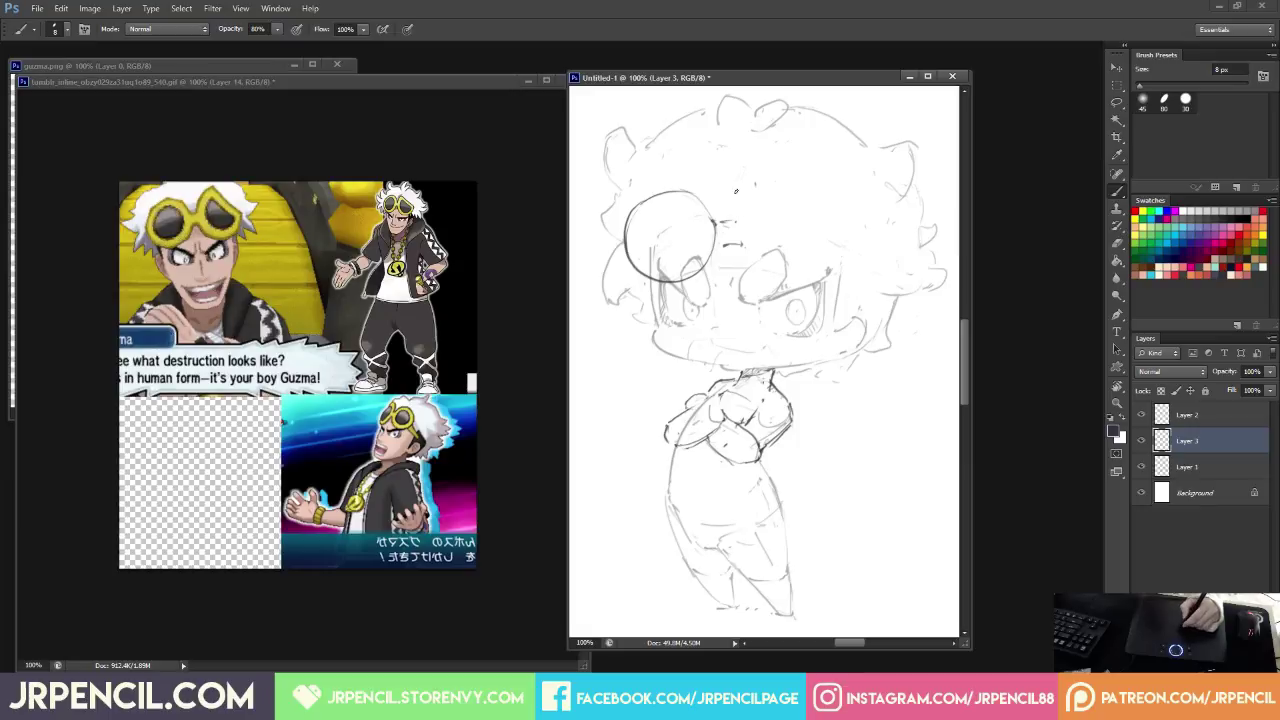
Sketch the second goggle lens over the right brow, with a rounded inner side and a straight edge slanting down to the outer corner.
{"action": "mouse_move", "coordinate": [748, 190]}
{"action": "left_mouse_down"}
{"action": "mouse_move", "coordinate": [763, 282]}
{"action": "mouse_move", "coordinate": [846, 268]}
{"action": "left_mouse_up"}
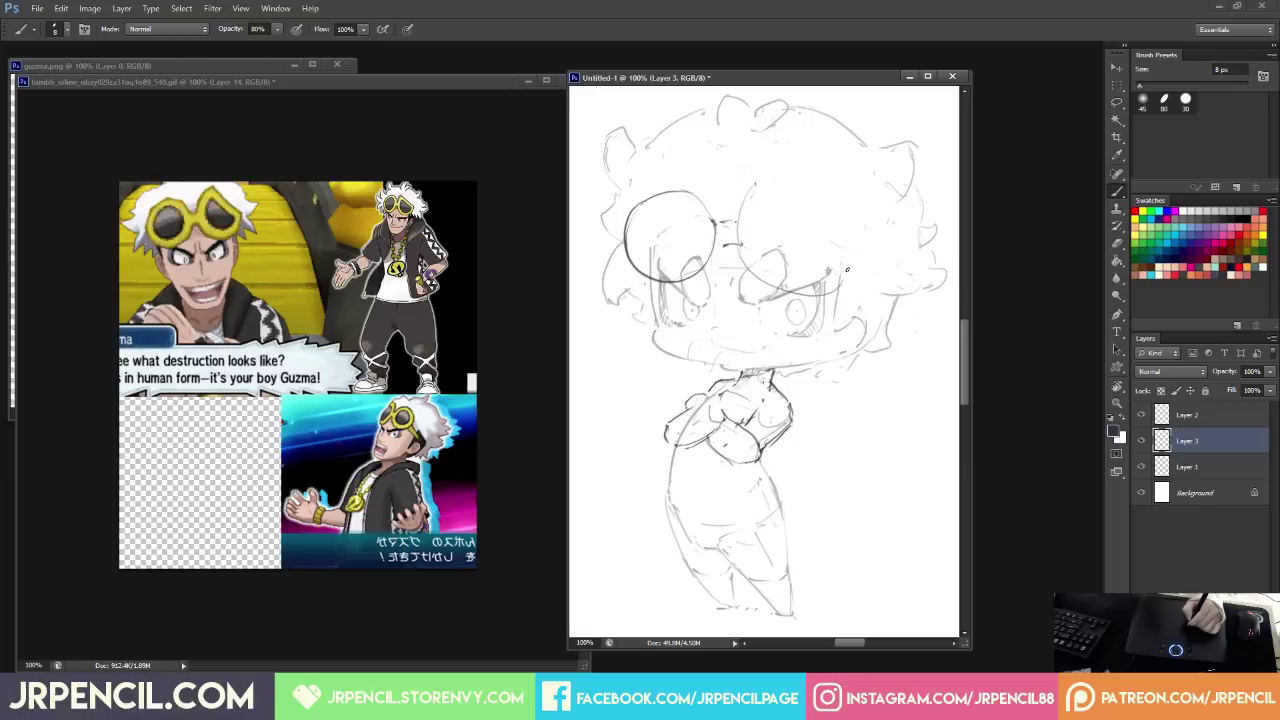
{"action": "key", "text": "ctrl+z"}
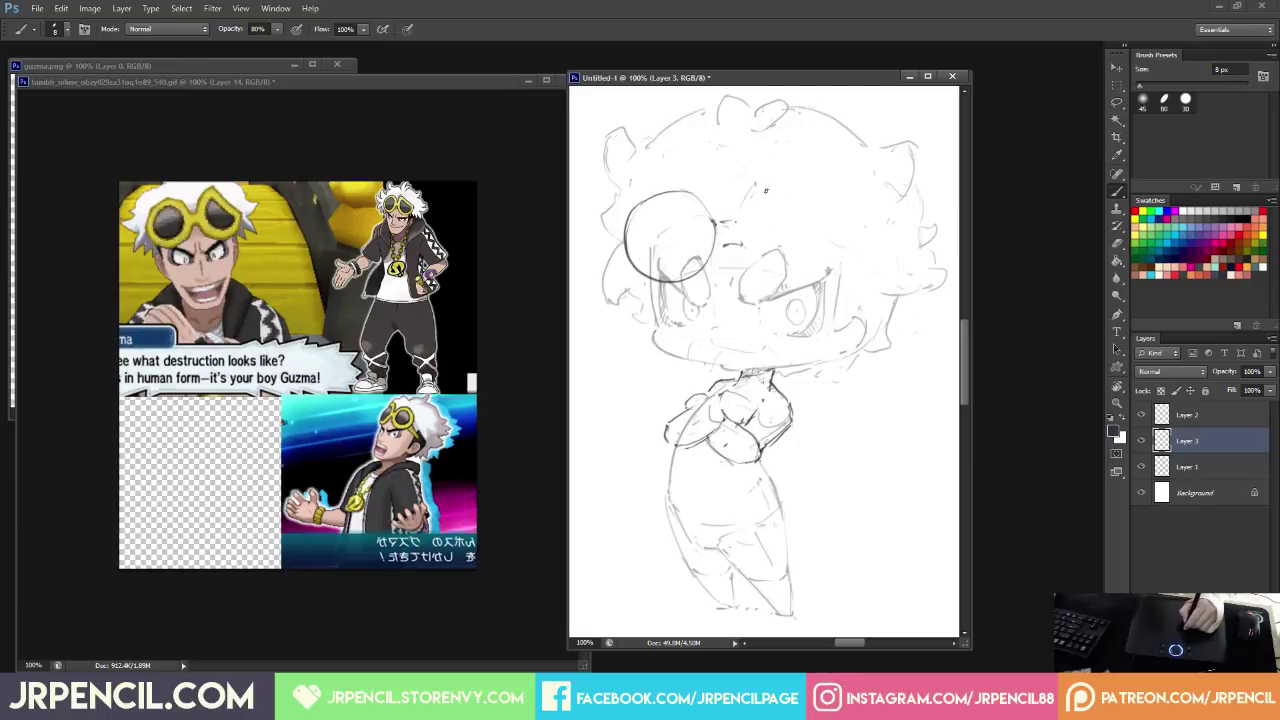
{"action": "mouse_move", "coordinate": [764, 176]}
{"action": "left_mouse_down"}
{"action": "mouse_move", "coordinate": [761, 260]}
{"action": "mouse_move", "coordinate": [753, 251]}
{"action": "mouse_move", "coordinate": [832, 274]}
{"action": "left_mouse_up"}
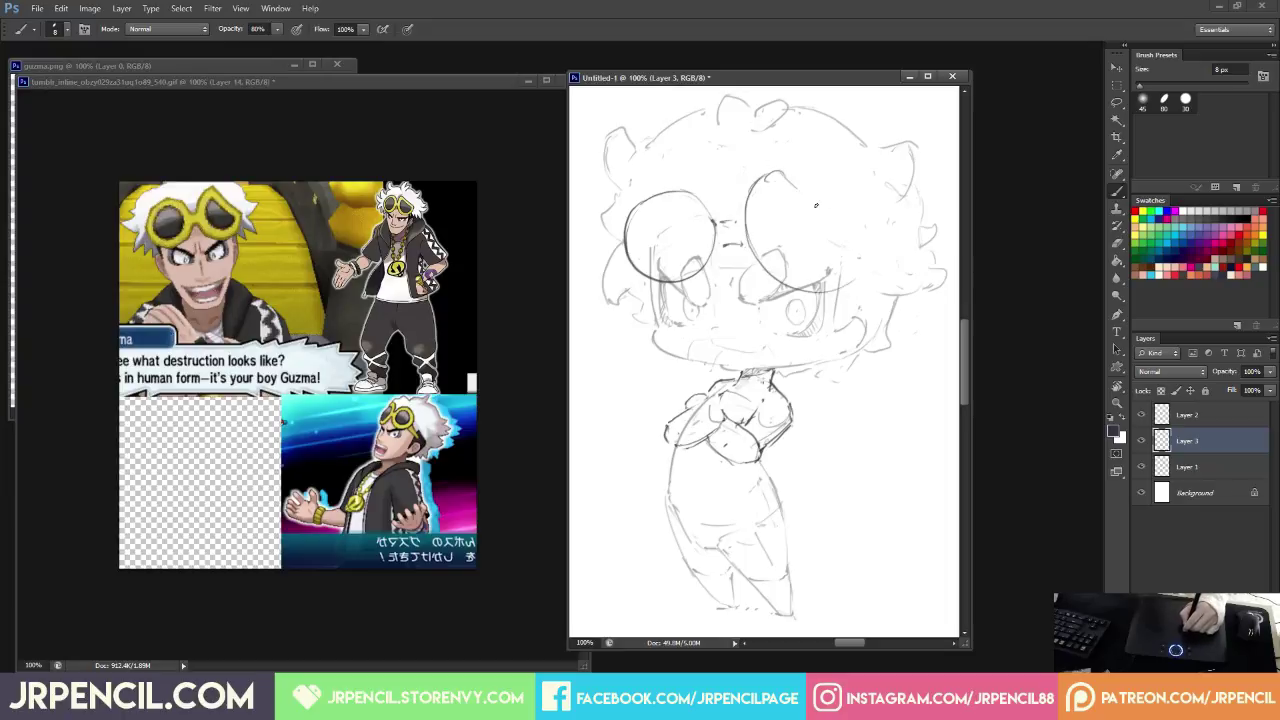
{"action": "mouse_move", "coordinate": [815, 204]}
{"action": "left_mouse_down"}
{"action": "mouse_move", "coordinate": [859, 243]}
{"action": "mouse_move", "coordinate": [843, 284]}
{"action": "left_mouse_up"}
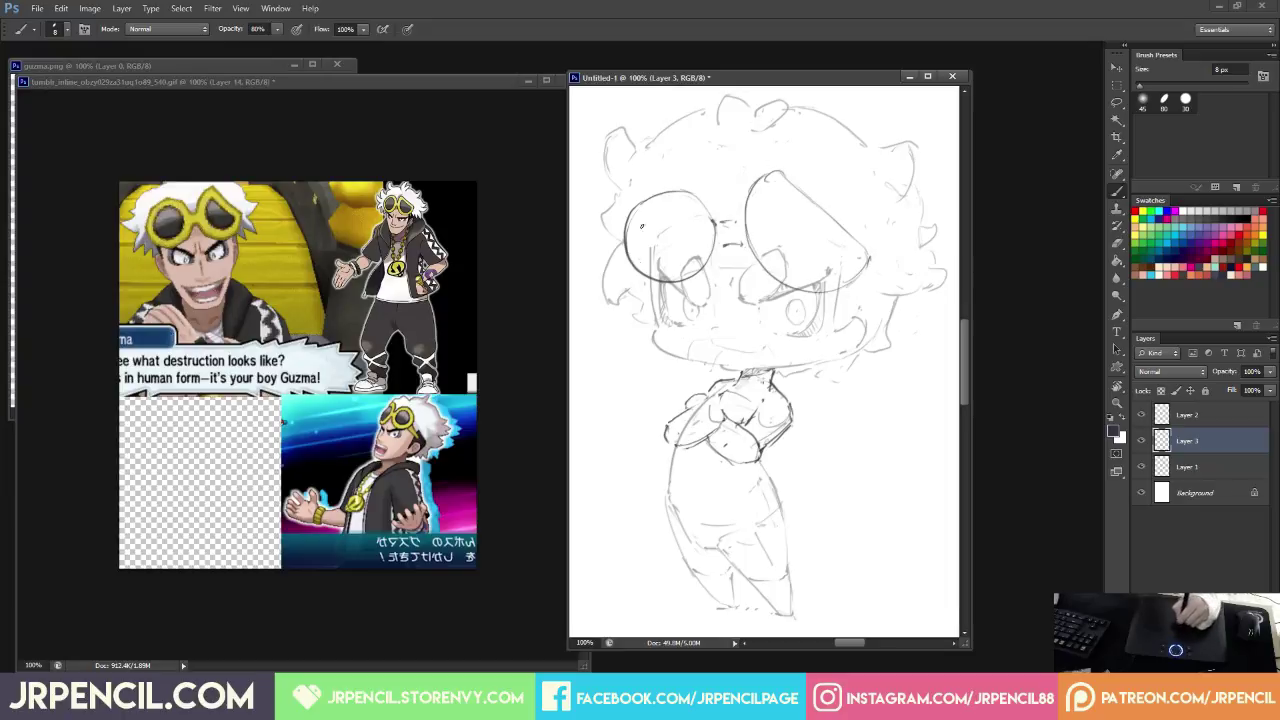
Erase the overshooting lines at the slanted lens's upper tip and sharp outer corner.
{"action": "key", "text": "e"}
{"action": "left_click_drag", "start_coordinate": [780, 176], "coordinate": [776, 176]}
{"action": "key", "text": "b"}
{"action": "key", "text": "e"}
{"action": "left_click_drag", "start_coordinate": [857, 239], "coordinate": [849, 278]}
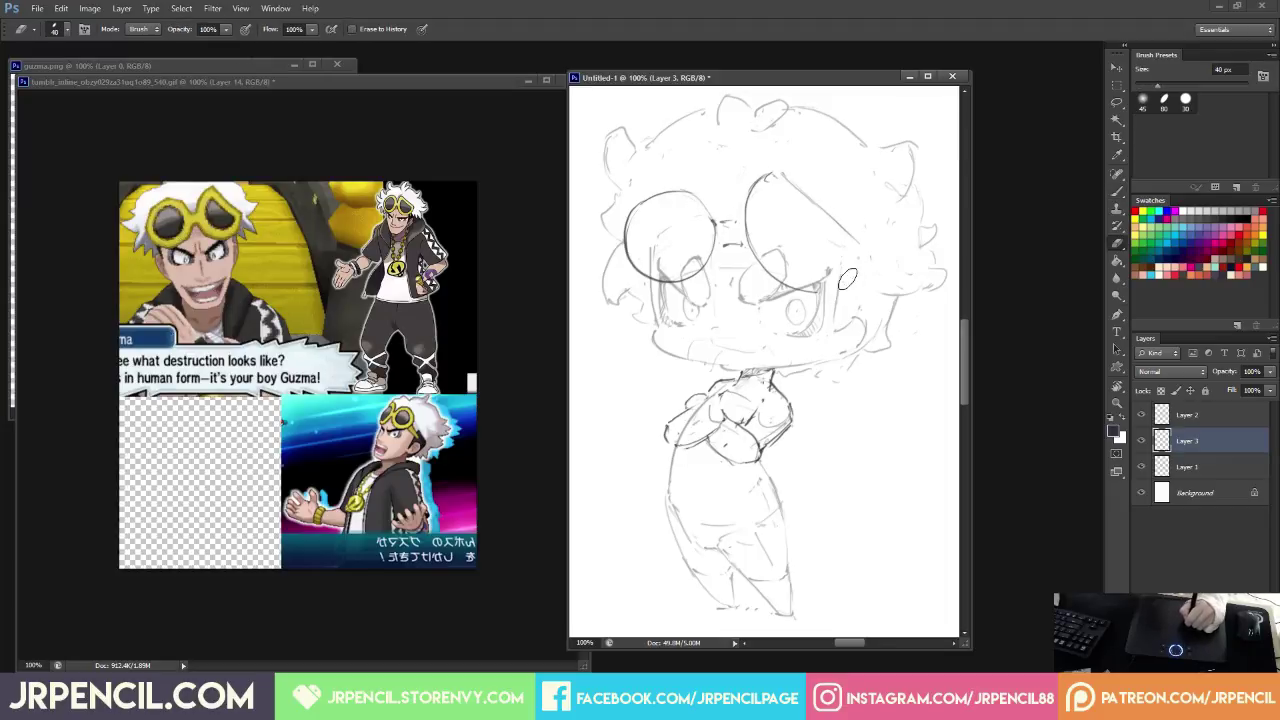
{"action": "key", "text": "b"}
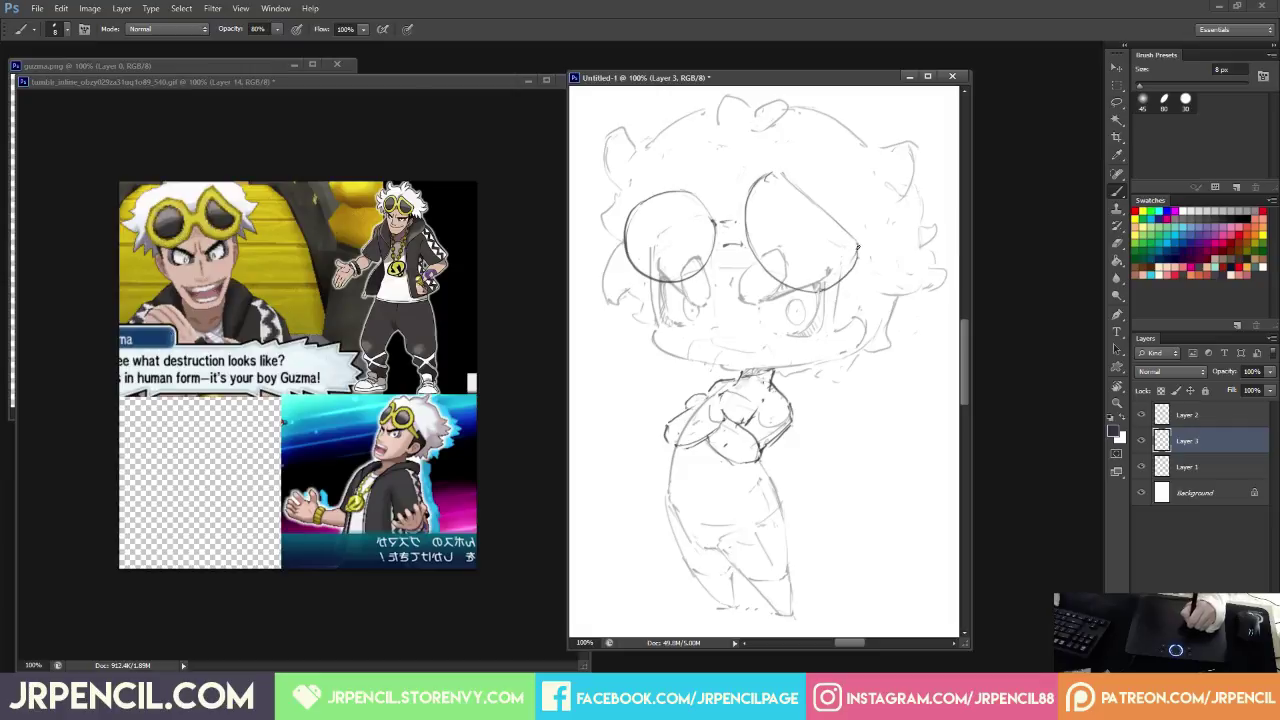
{"action": "key", "text": "e"}
{"action": "key", "text": "b"}
{"action": "key", "text": "e"}
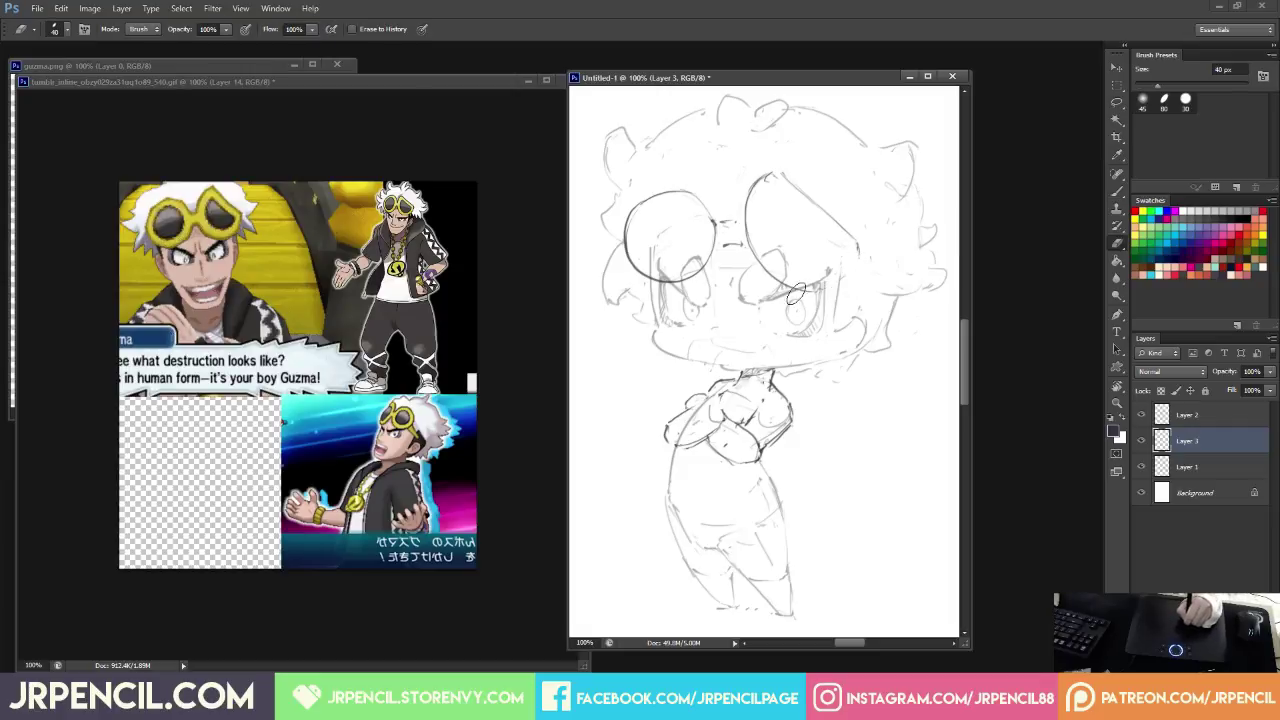
Redraw the slanted lens's lower rim with a firmer line that curves up into a rounded outer corner.
{"action": "key", "text": "b"}
{"action": "mouse_move", "coordinate": [804, 292]}
{"action": "left_mouse_down"}
{"action": "mouse_move", "coordinate": [851, 270]}
{"action": "mouse_move", "coordinate": [858, 252]}
{"action": "mouse_move", "coordinate": [827, 290]}
{"action": "mouse_move", "coordinate": [778, 282]}
{"action": "mouse_move", "coordinate": [754, 253]}
{"action": "mouse_move", "coordinate": [756, 265]}
{"action": "mouse_move", "coordinate": [831, 281]}
{"action": "mouse_move", "coordinate": [772, 262]}
{"action": "mouse_move", "coordinate": [816, 287]}
{"action": "left_mouse_up"}
{"action": "key", "text": "e"}
{"action": "key", "text": "b"}
{"action": "key", "text": "e"}
{"action": "key", "text": "b"}
{"action": "mouse_move", "coordinate": [751, 247]}
{"action": "left_mouse_down"}
{"action": "mouse_move", "coordinate": [777, 275]}
{"action": "mouse_move", "coordinate": [762, 265]}
{"action": "mouse_move", "coordinate": [831, 281]}
{"action": "mouse_move", "coordinate": [784, 281]}
{"action": "mouse_move", "coordinate": [855, 272]}
{"action": "left_mouse_up"}
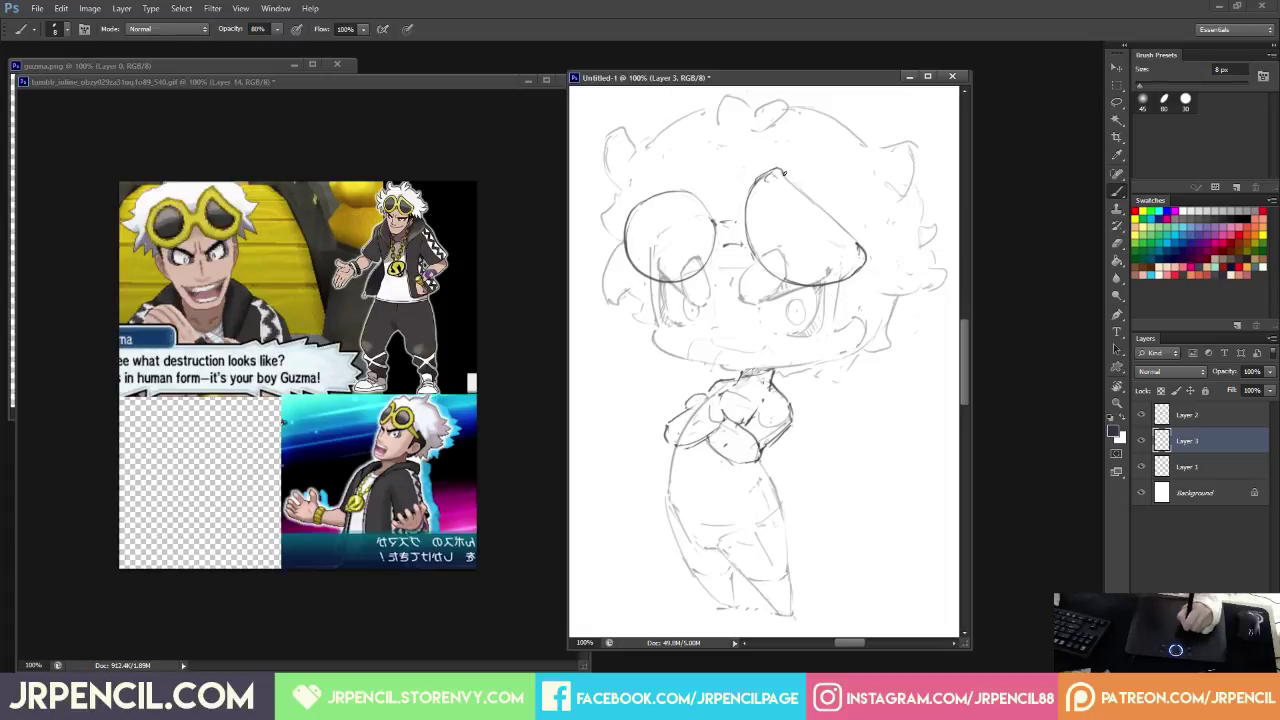
Lasso the round goggle lens, enlarge it to about 113% and reposition it level with the slanted lens.
{"action": "key", "text": "e"}
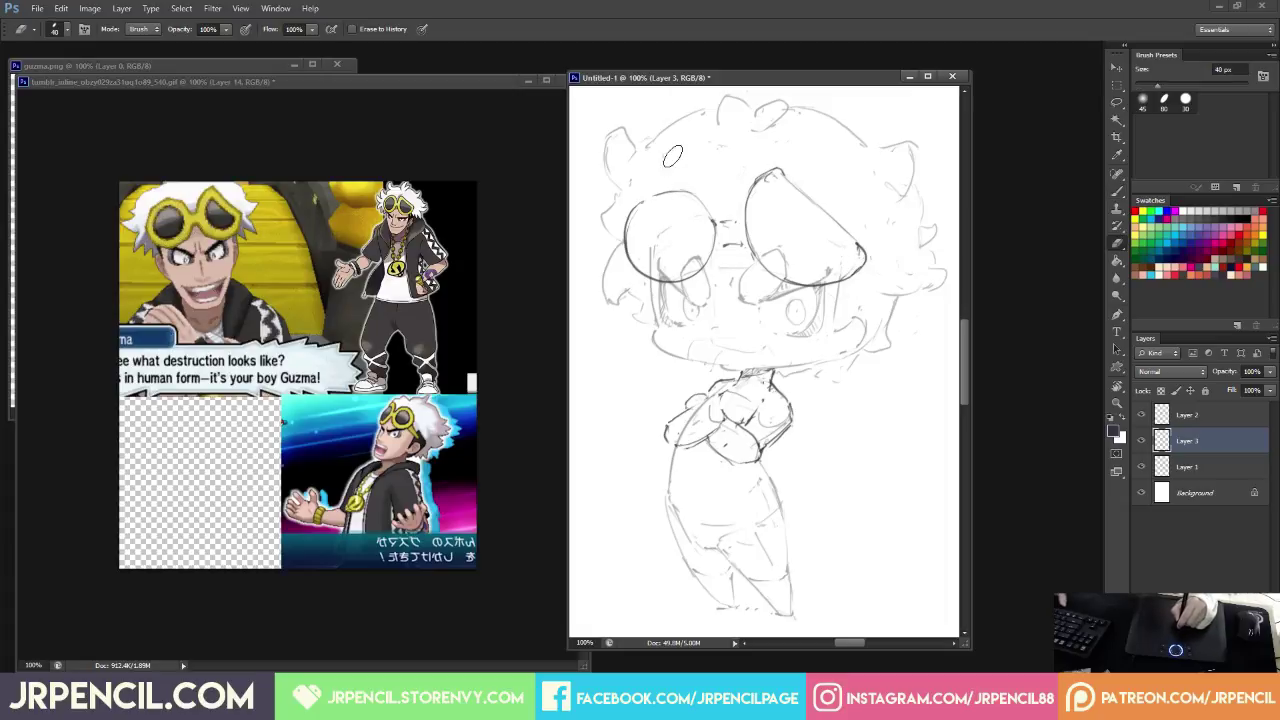
{"action": "key", "text": "l"}
{"action": "mouse_move", "coordinate": [640, 186]}
{"action": "left_mouse_down"}
{"action": "mouse_move", "coordinate": [712, 190]}
{"action": "mouse_move", "coordinate": [722, 288]}
{"action": "mouse_move", "coordinate": [622, 205]}
{"action": "left_mouse_up"}
{"action": "key", "text": "ctrl+t"}
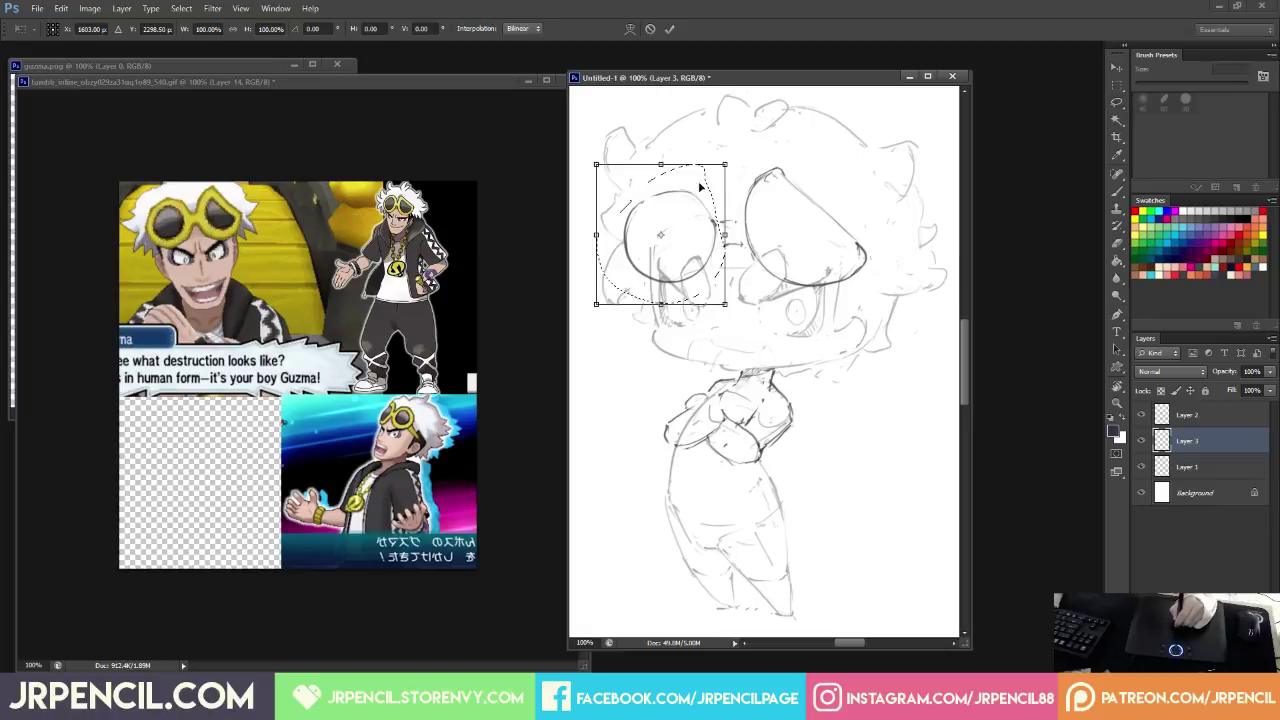
{"action": "left_click_drag", "start_coordinate": [725, 164], "coordinate": [736, 152]}
{"action": "left_click_drag", "start_coordinate": [720, 201], "coordinate": [712, 202]}
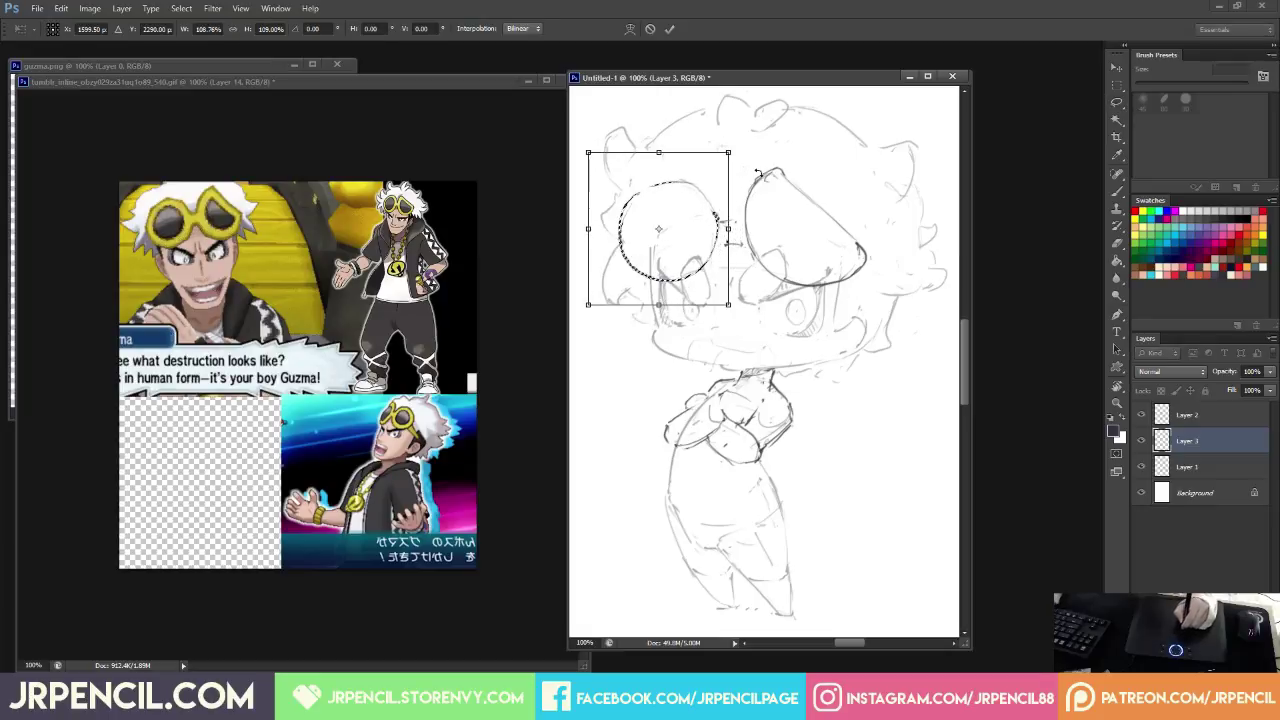
{"action": "left_click_drag", "start_coordinate": [730, 153], "coordinate": [740, 142]}
{"action": "left_click_drag", "start_coordinate": [720, 198], "coordinate": [720, 199]}
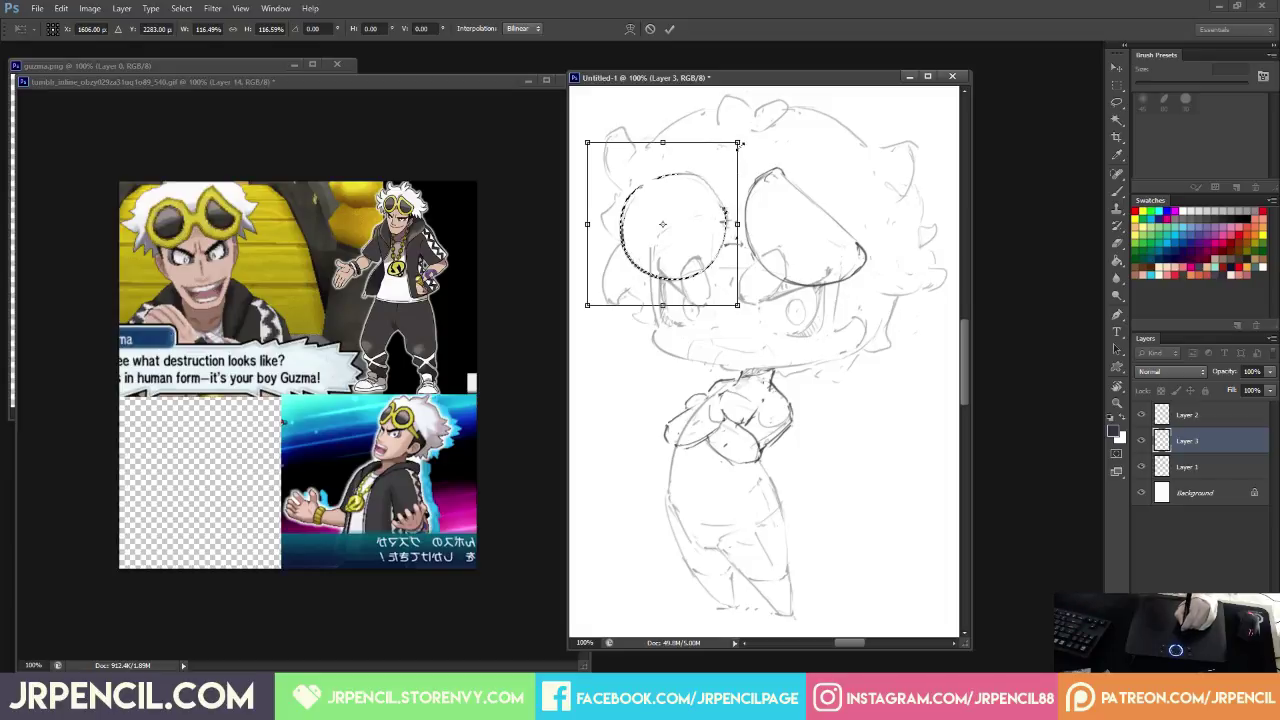
{"action": "left_click_drag", "start_coordinate": [739, 145], "coordinate": [735, 150]}
{"action": "left_click_drag", "start_coordinate": [704, 198], "coordinate": [700, 200]}
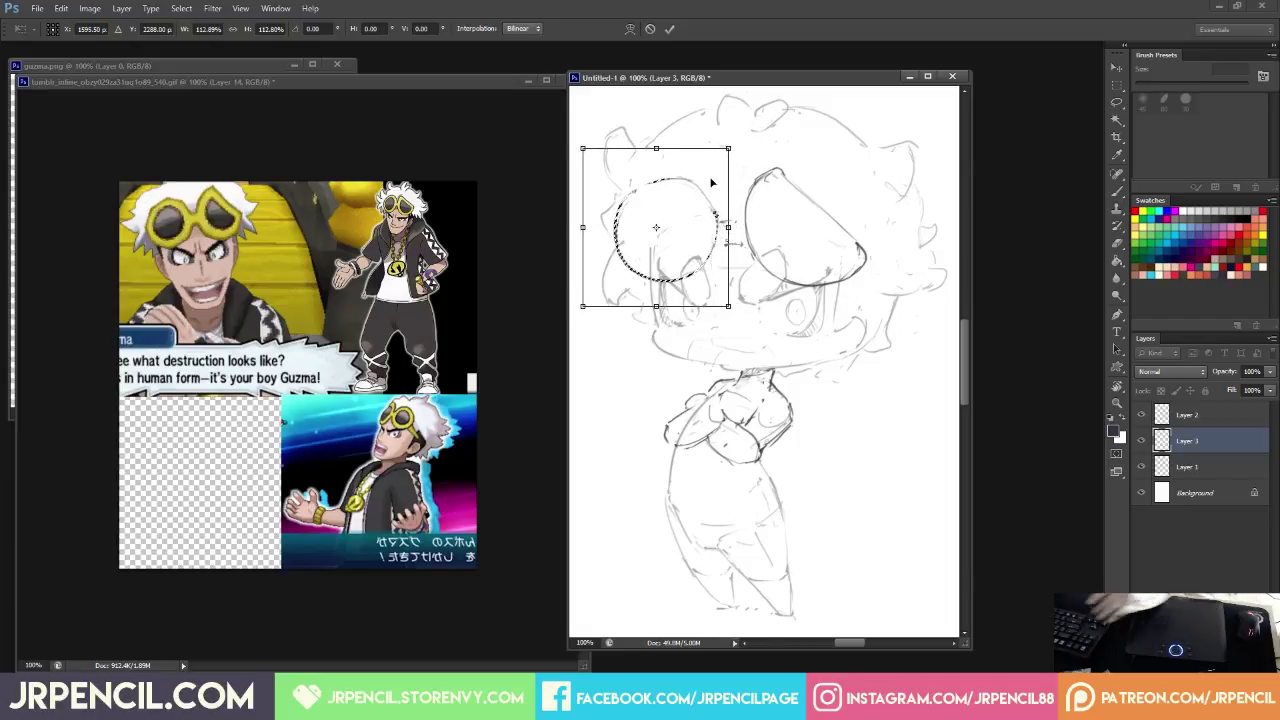
{"action": "key", "text": "Return"}
{"action": "key", "text": "ctrl+d"}
Erase the round lens's outer left edge and redraw it slightly further inward.
{"action": "key", "text": "e"}
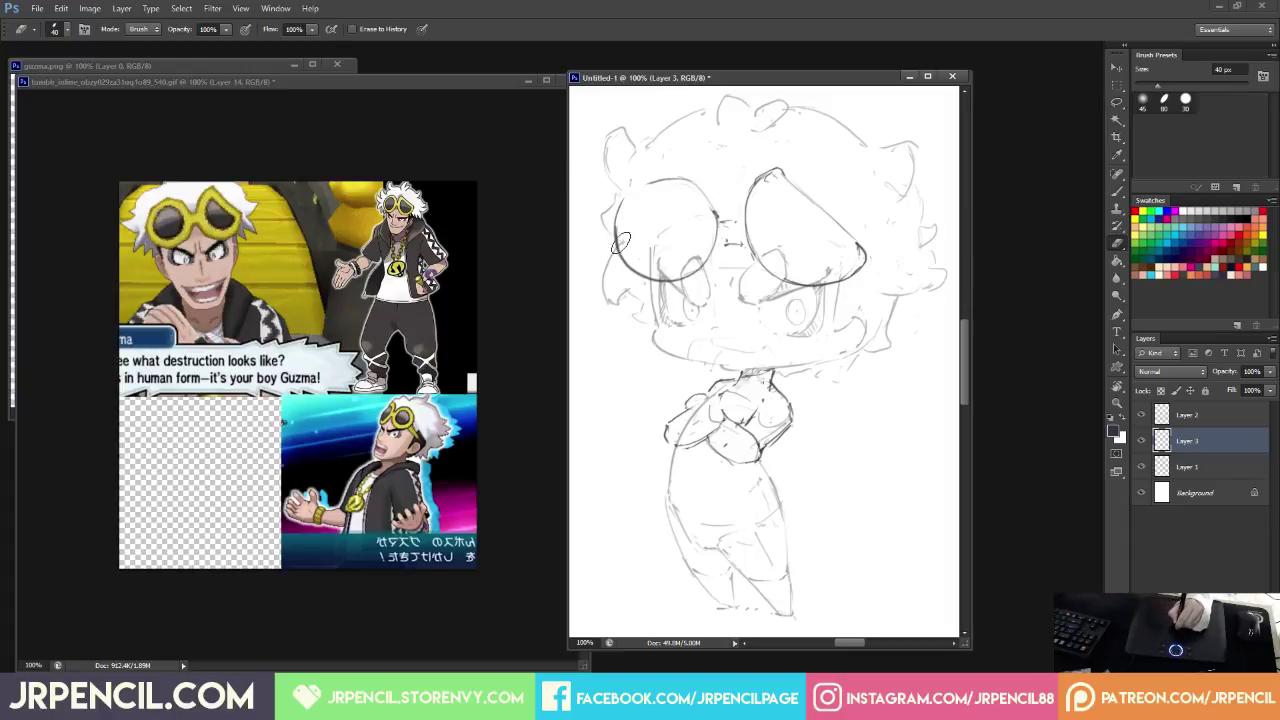
{"action": "mouse_move", "coordinate": [621, 243]}
{"action": "left_mouse_down"}
{"action": "mouse_move", "coordinate": [624, 211]}
{"action": "mouse_move", "coordinate": [635, 273]}
{"action": "left_mouse_up"}
{"action": "key", "text": "b"}
{"action": "key", "text": "e"}
{"action": "key", "text": "b"}
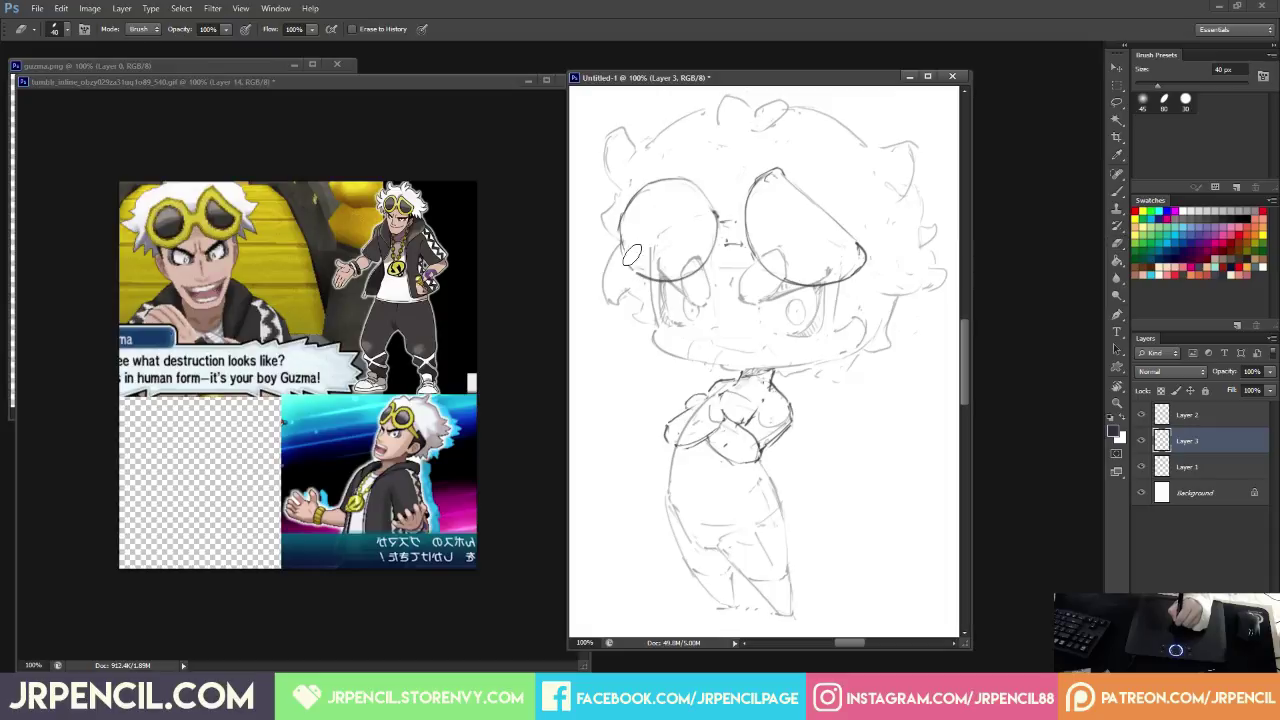
{"action": "left_click_drag", "start_coordinate": [620, 230], "coordinate": [634, 272]}
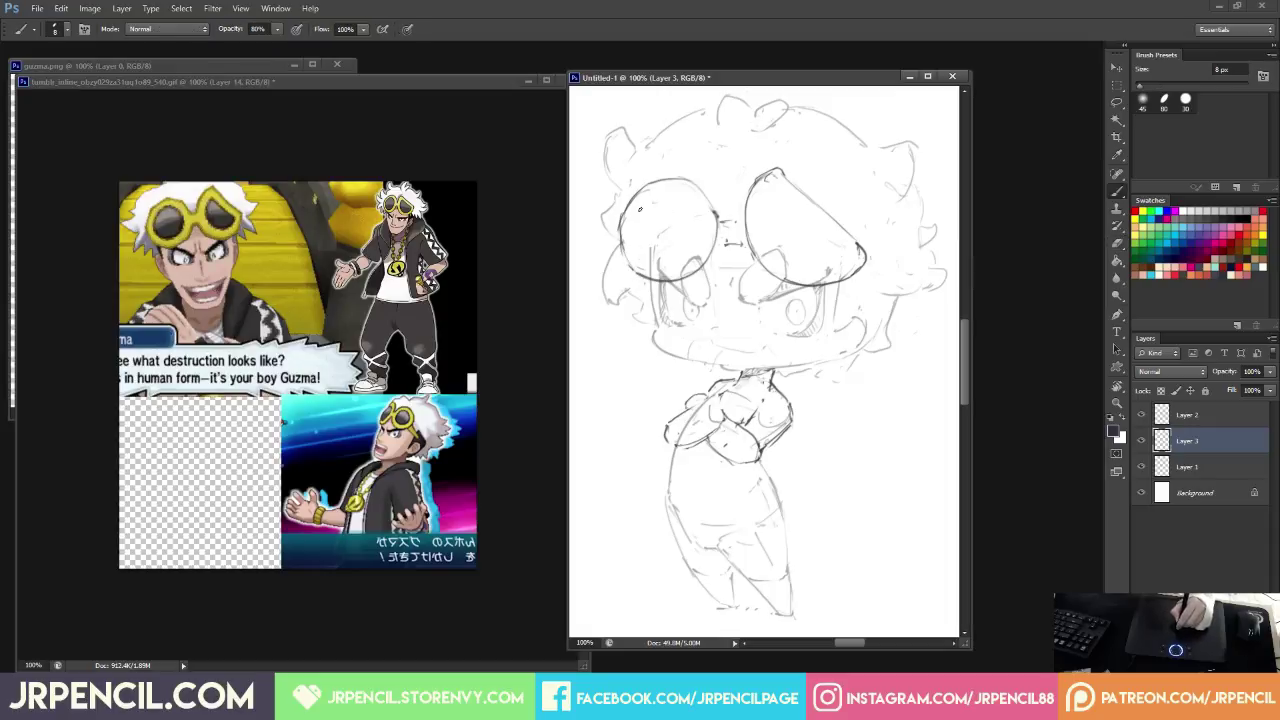
Sketch an inner ring inside the round lens to give the goggle frame thickness.
{"action": "key", "text": "e"}
{"action": "key", "text": "b"}
{"action": "left_click_drag", "start_coordinate": [689, 205], "coordinate": [688, 252]}
{"action": "key", "text": "e"}
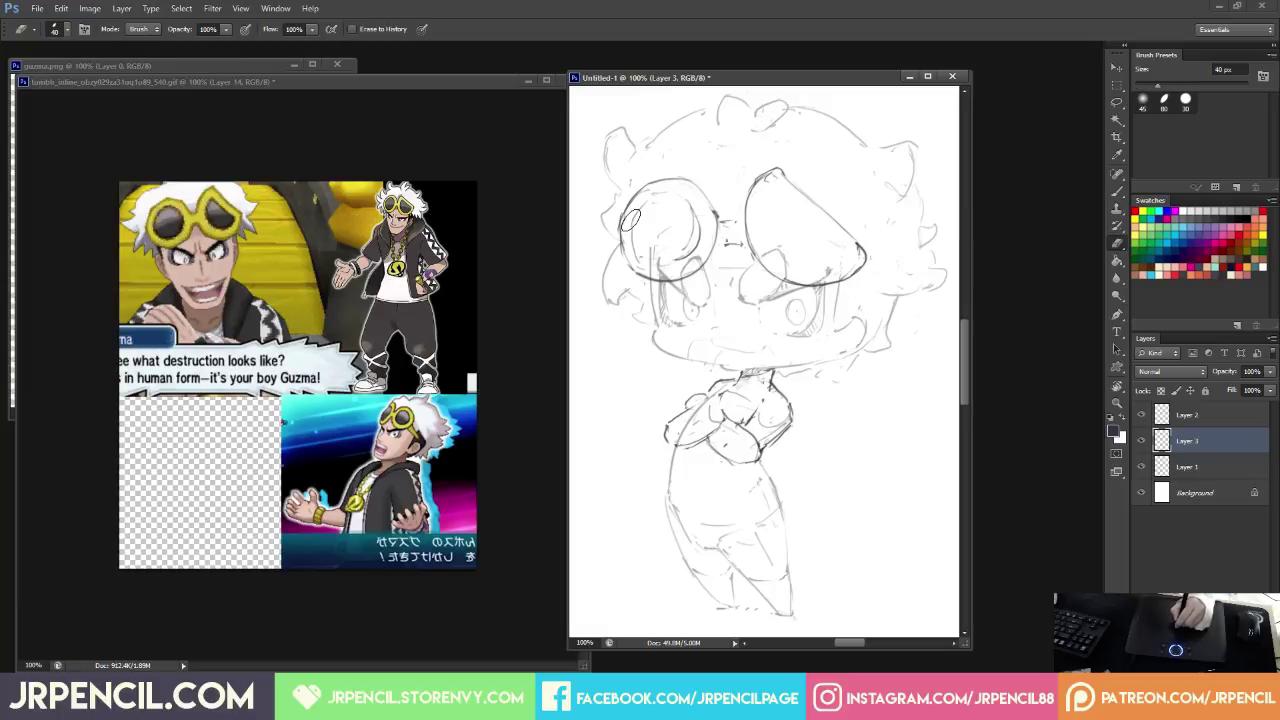
{"action": "key", "text": "b"}
{"action": "mouse_move", "coordinate": [638, 213]}
{"action": "left_mouse_down"}
{"action": "mouse_move", "coordinate": [653, 262]}
{"action": "mouse_move", "coordinate": [635, 238]}
{"action": "mouse_move", "coordinate": [641, 219]}
{"action": "left_mouse_up"}
{"action": "key", "text": "e"}
{"action": "key", "text": "b"}
{"action": "key", "text": "e"}
{"action": "key", "text": "b"}
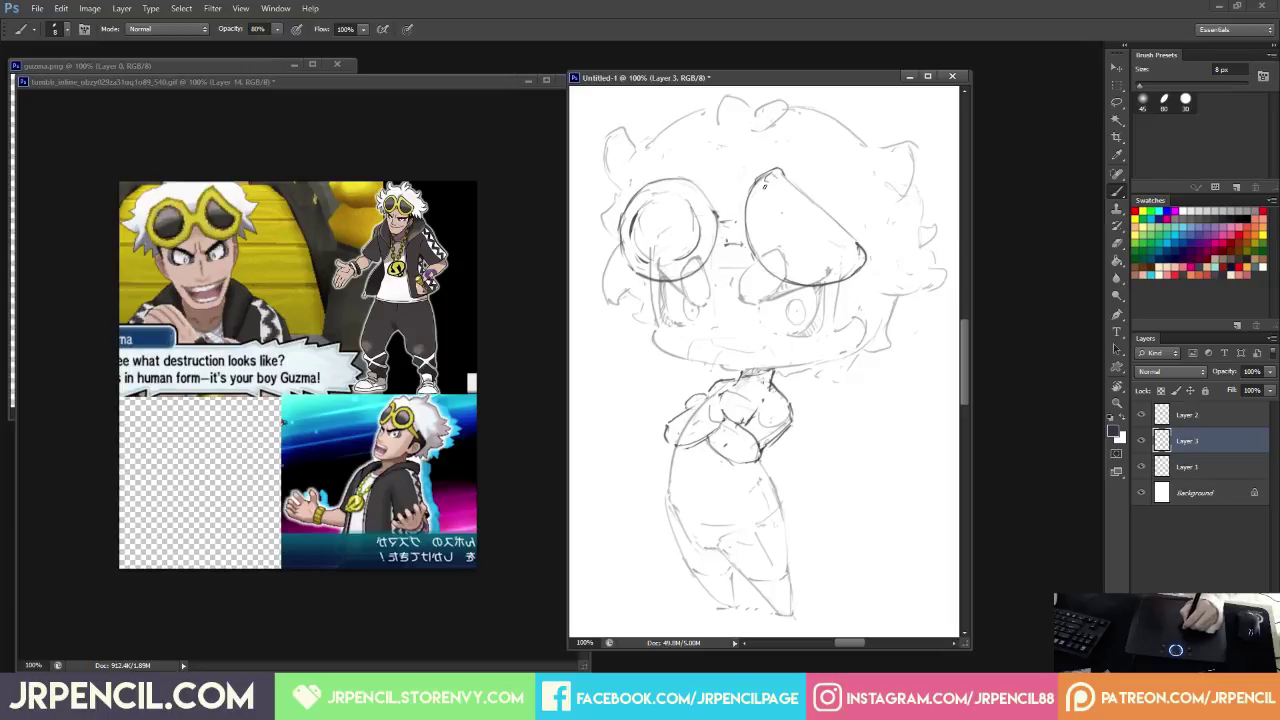
Sketch an inner rim inside the slanted lens that follows its curved side and straight upper edge.
{"action": "mouse_move", "coordinate": [769, 198]}
{"action": "left_mouse_down"}
{"action": "mouse_move", "coordinate": [768, 242]}
{"action": "mouse_move", "coordinate": [817, 259]}
{"action": "mouse_move", "coordinate": [768, 210]}
{"action": "mouse_move", "coordinate": [788, 262]}
{"action": "mouse_move", "coordinate": [763, 213]}
{"action": "mouse_move", "coordinate": [770, 249]}
{"action": "mouse_move", "coordinate": [826, 261]}
{"action": "left_mouse_up"}
{"action": "key", "text": "e"}
{"action": "key", "text": "b"}
{"action": "mouse_move", "coordinate": [773, 187]}
{"action": "left_mouse_down"}
{"action": "mouse_move", "coordinate": [838, 250]}
{"action": "mouse_move", "coordinate": [780, 262]}
{"action": "mouse_move", "coordinate": [830, 265]}
{"action": "left_mouse_up"}
{"action": "key", "text": "e"}
{"action": "key", "text": "b"}
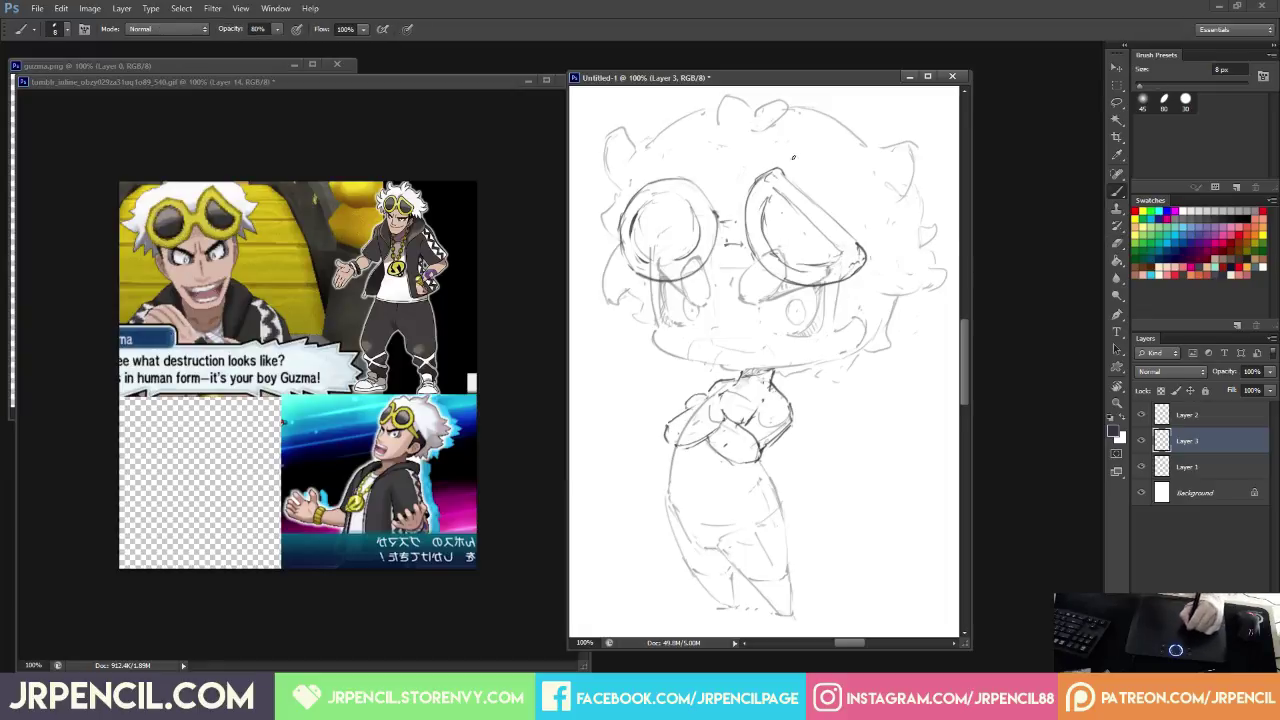
Check Layer 1 by toggling its visibility, make it active and define the pupils in both eyes.
{"action": "key", "text": "e"}
{"action": "left_click", "coordinate": [1141, 467]}
{"action": "left_click", "coordinate": [1141, 467]}
{"action": "left_click", "coordinate": [1187, 467]}
{"action": "key", "text": "b"}
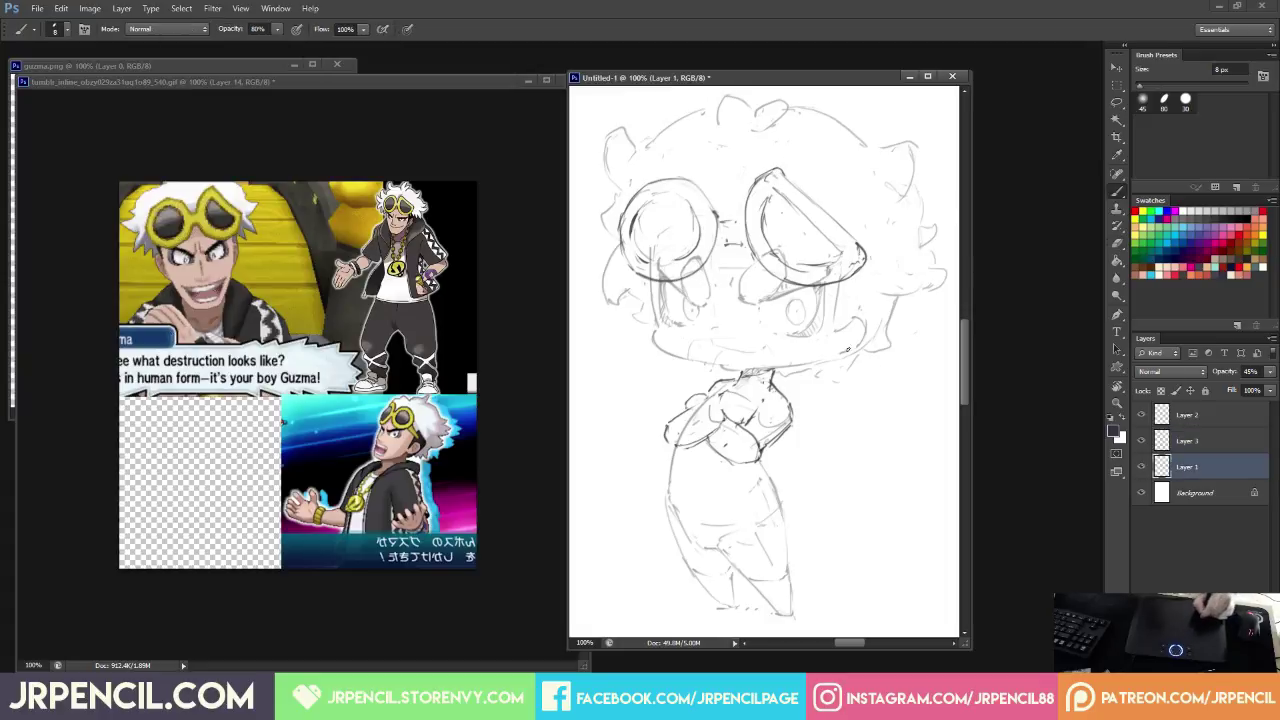
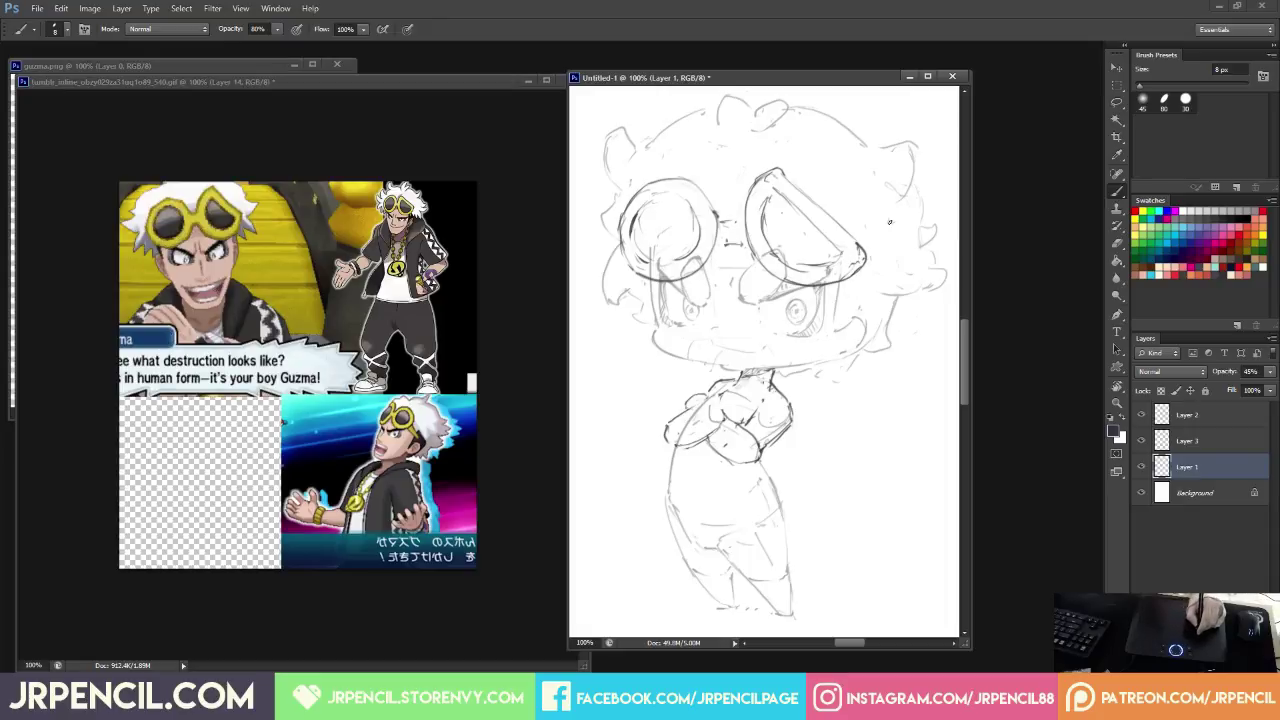
Erase the old mouth lines on Layer 1 and try a wide curved mouth across the lower face.
{"action": "key", "text": "e"}
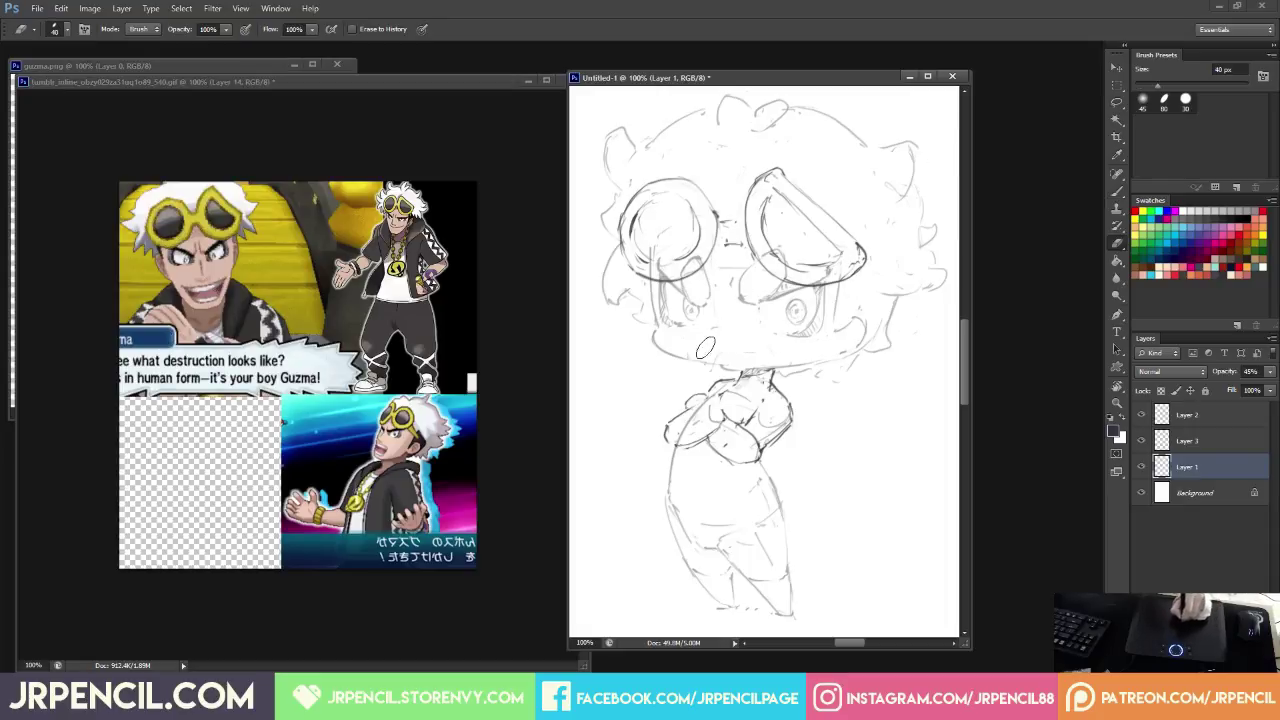
{"action": "key", "text": "b"}
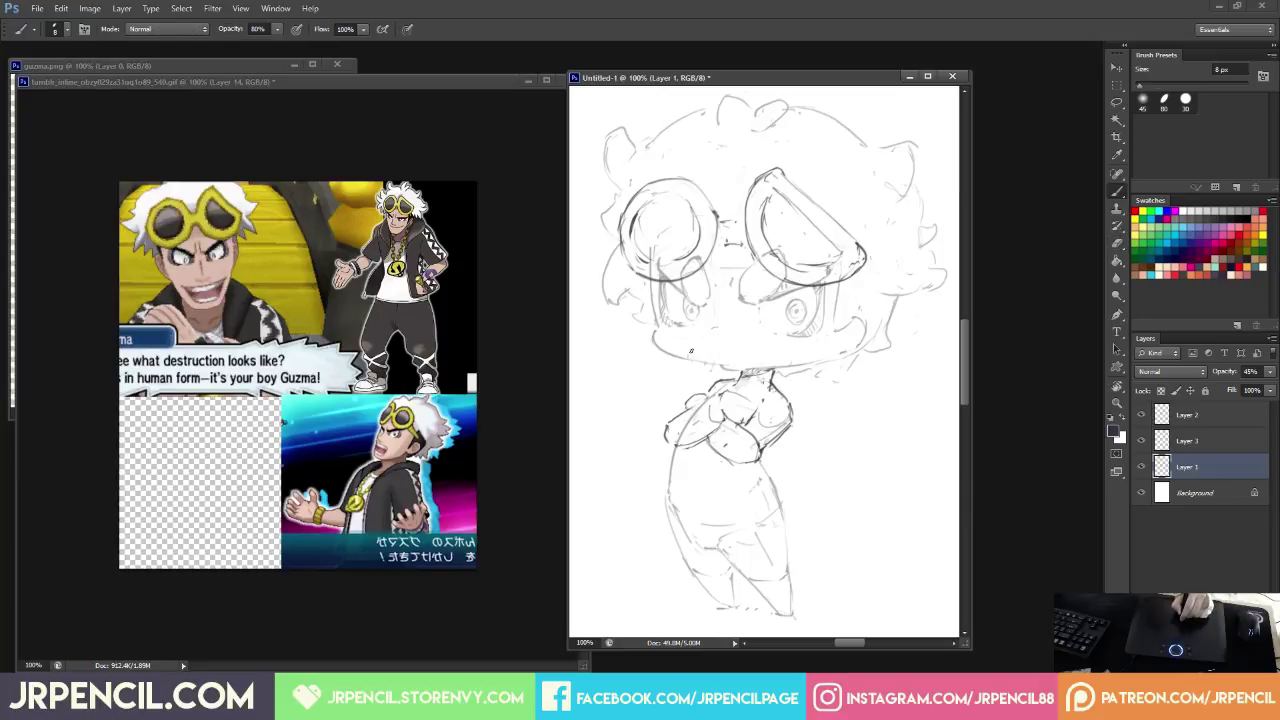
{"action": "key", "text": "e"}
{"action": "key", "text": "b"}
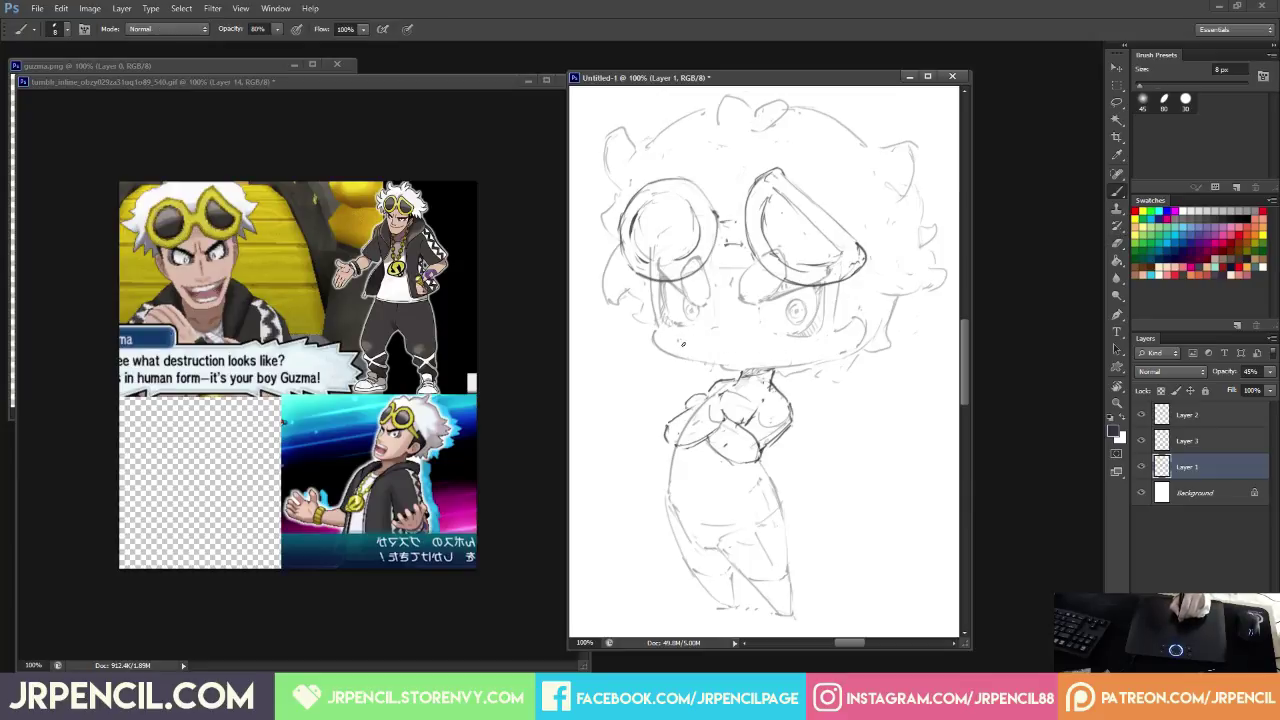
{"action": "left_click_drag", "start_coordinate": [683, 343], "coordinate": [767, 337]}
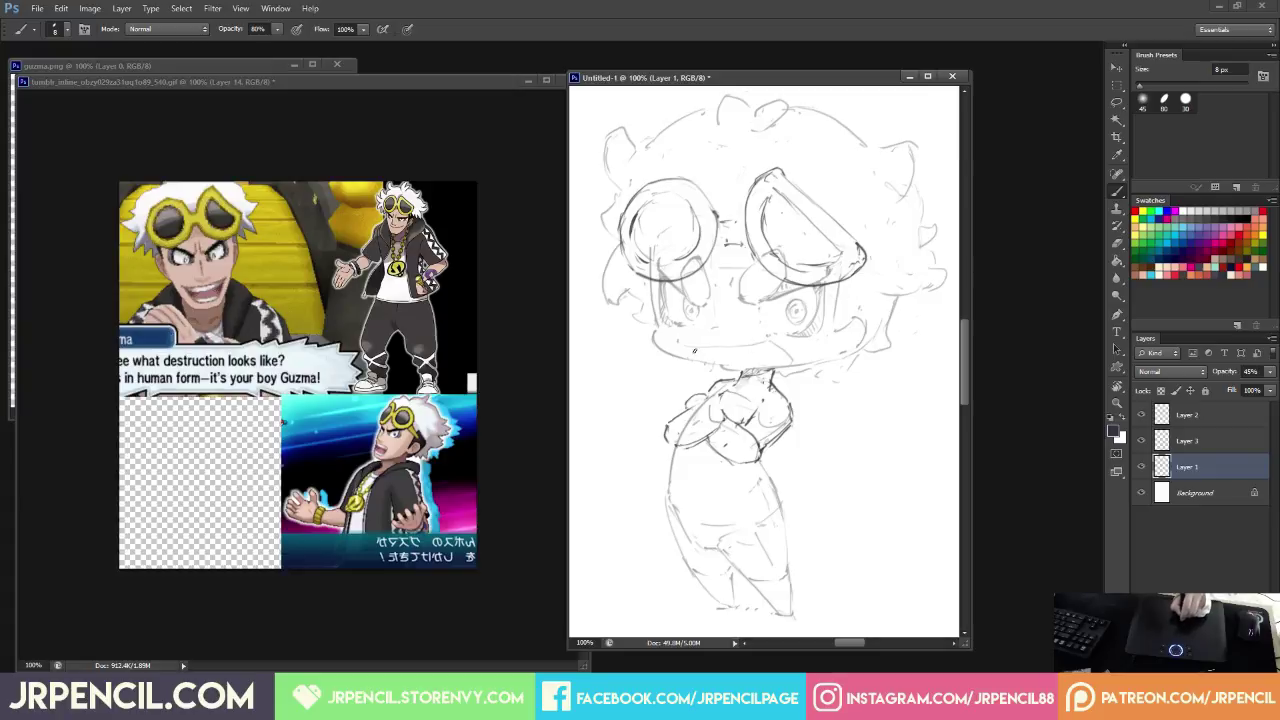
{"action": "key", "text": "ctrl+z"}
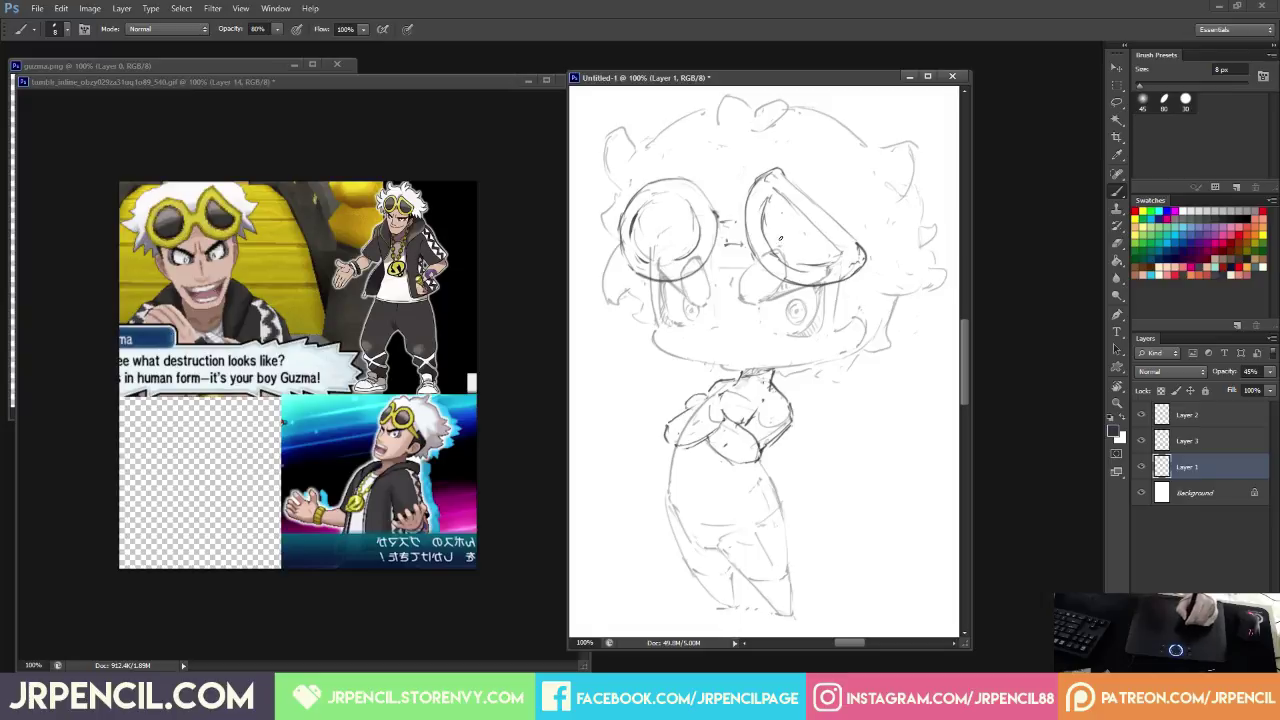
Erase the pupils of both eyes and resketch the right eye's small pupil further outward.
{"action": "key", "text": "e"}
{"action": "left_click_drag", "start_coordinate": [795, 309], "coordinate": [800, 314]}
{"action": "key", "text": "b"}
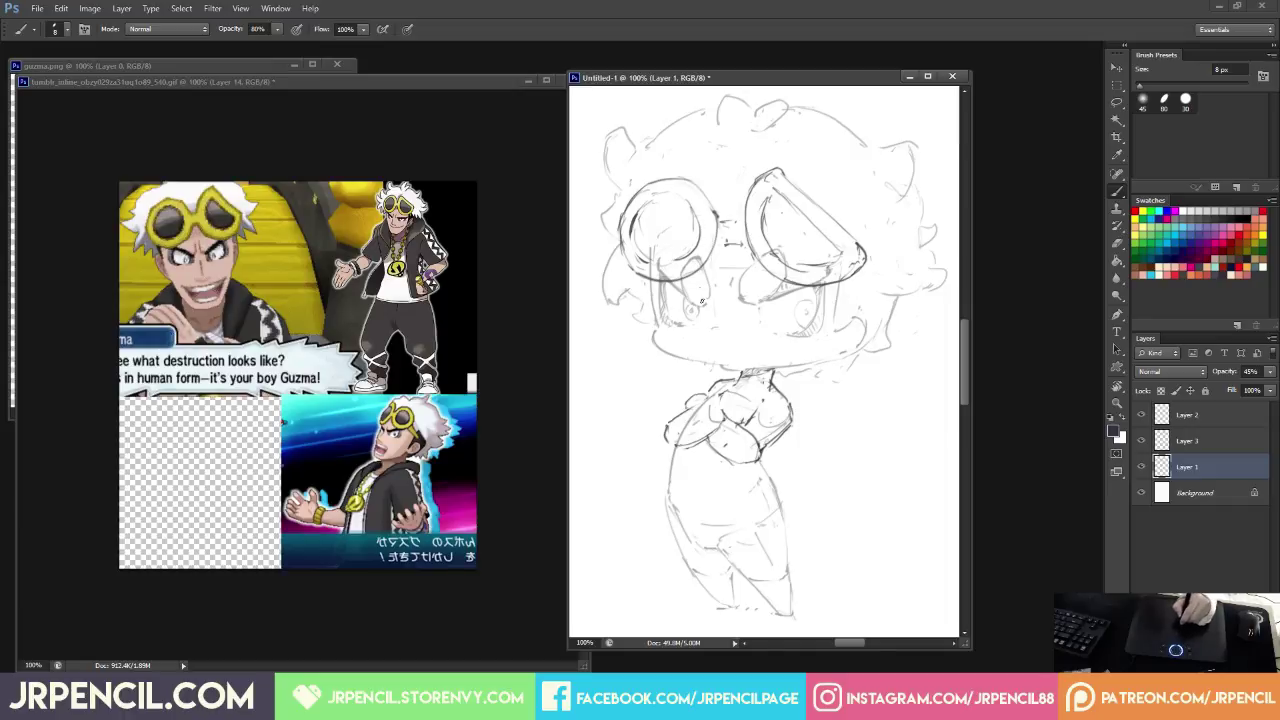
{"action": "key", "text": "e"}
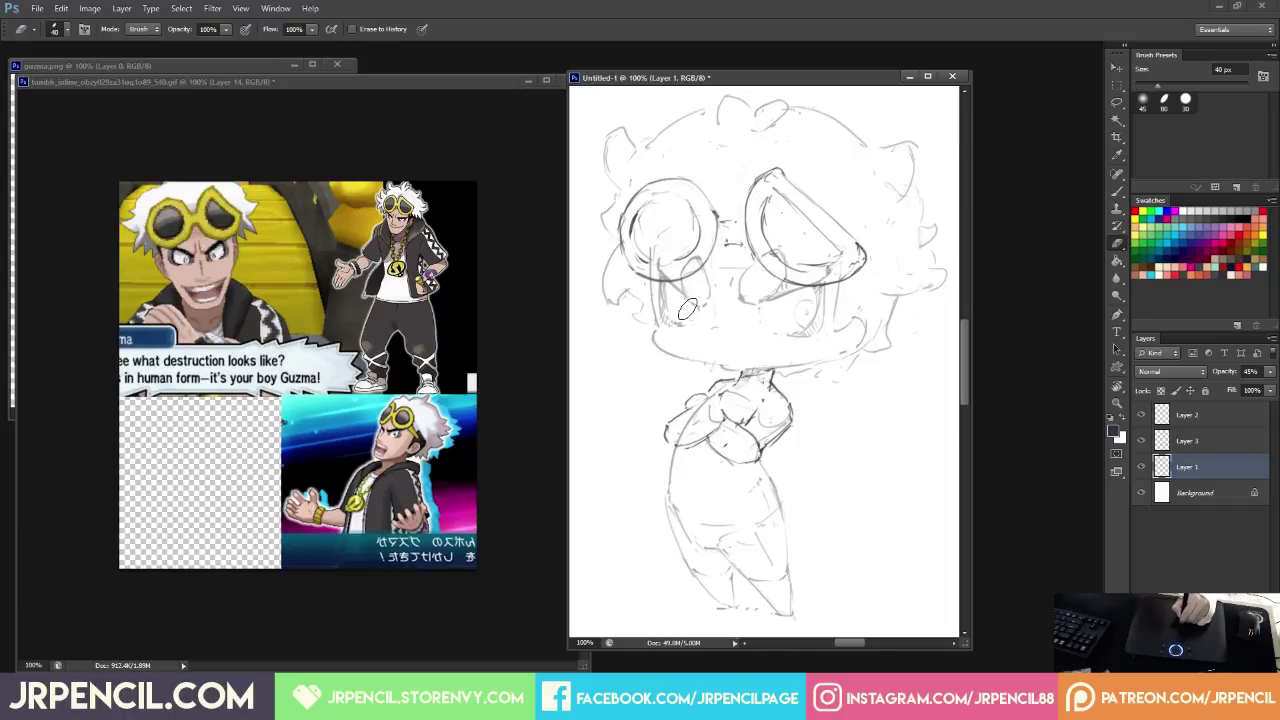
{"action": "key", "text": "b"}
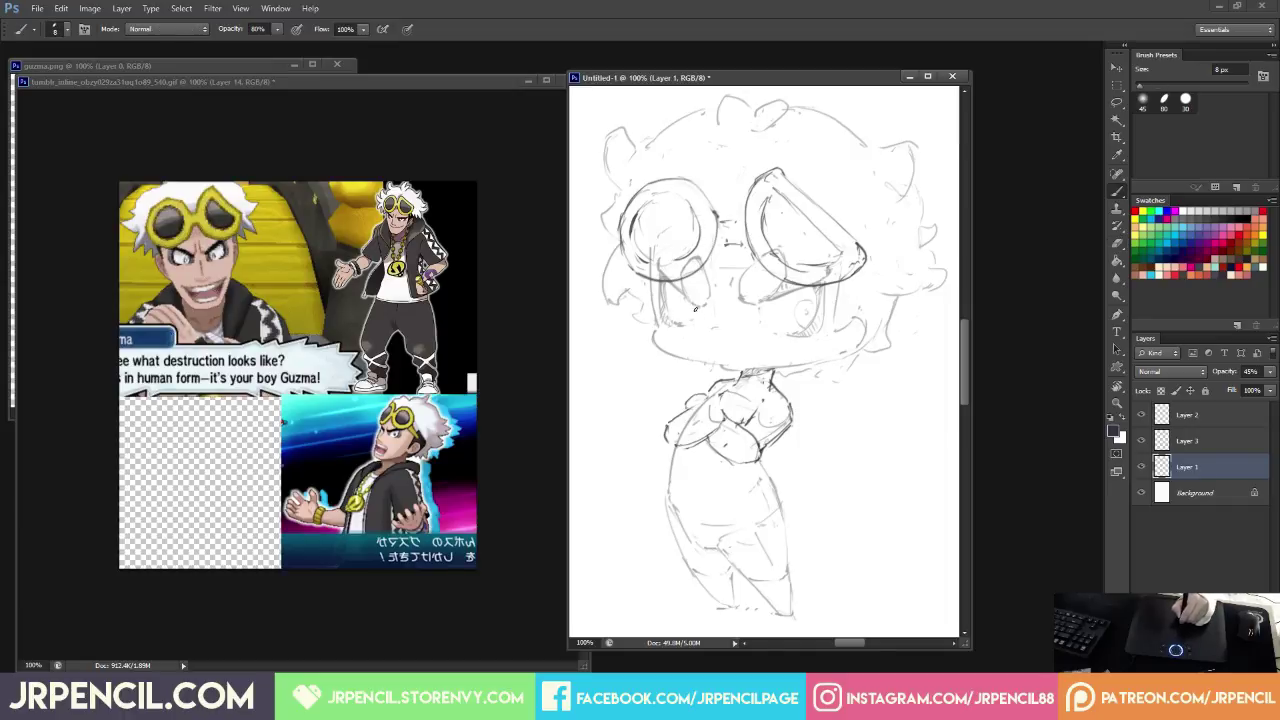
{"action": "key", "text": "e"}
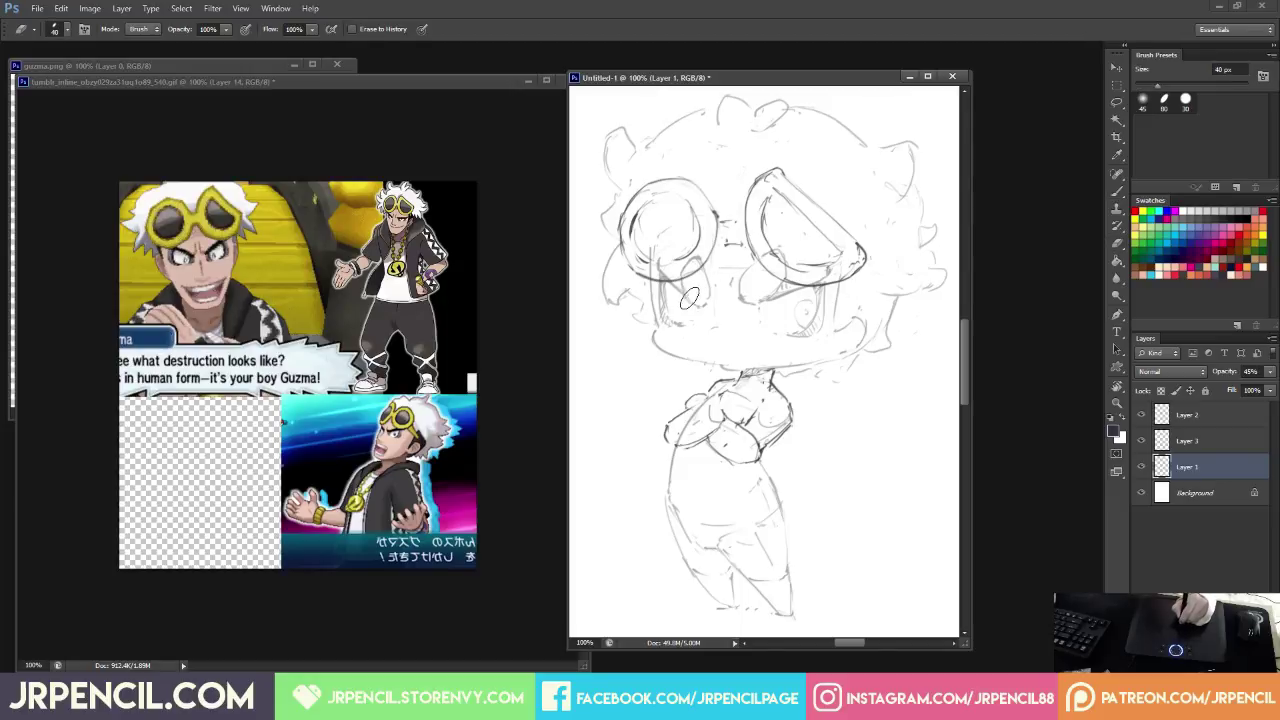
{"action": "key", "text": "b"}
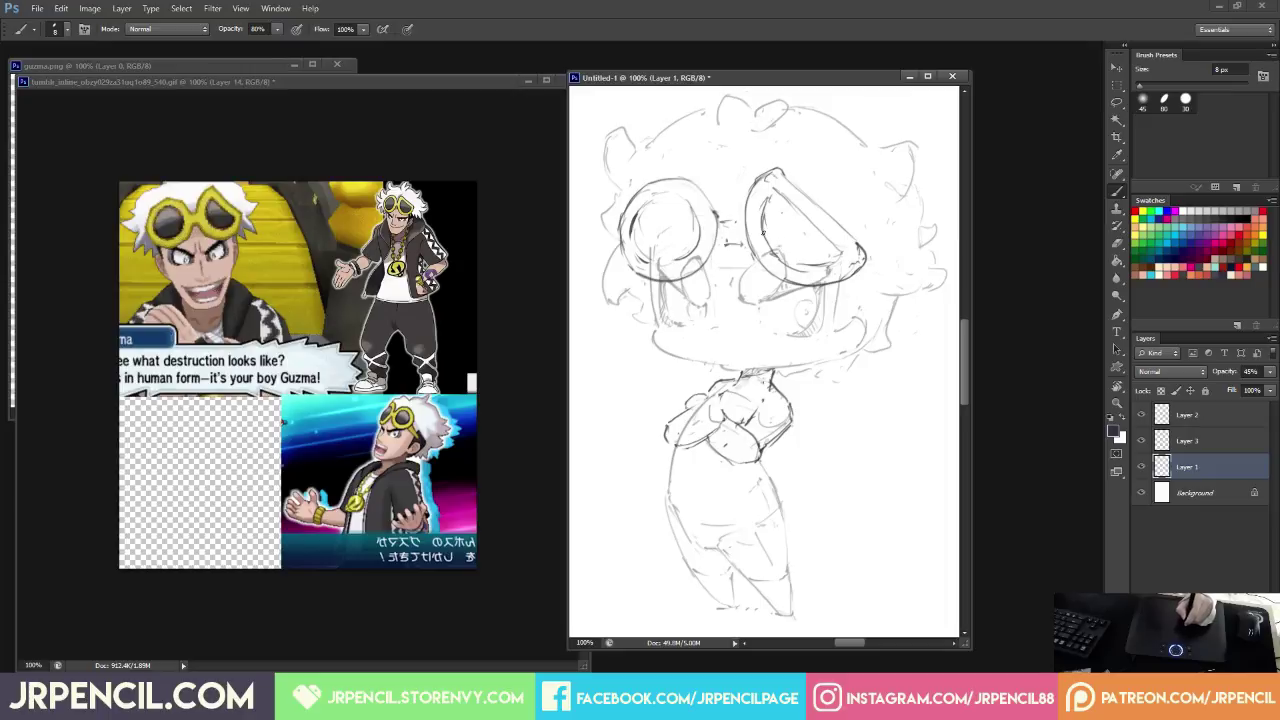
{"action": "key", "text": "e"}
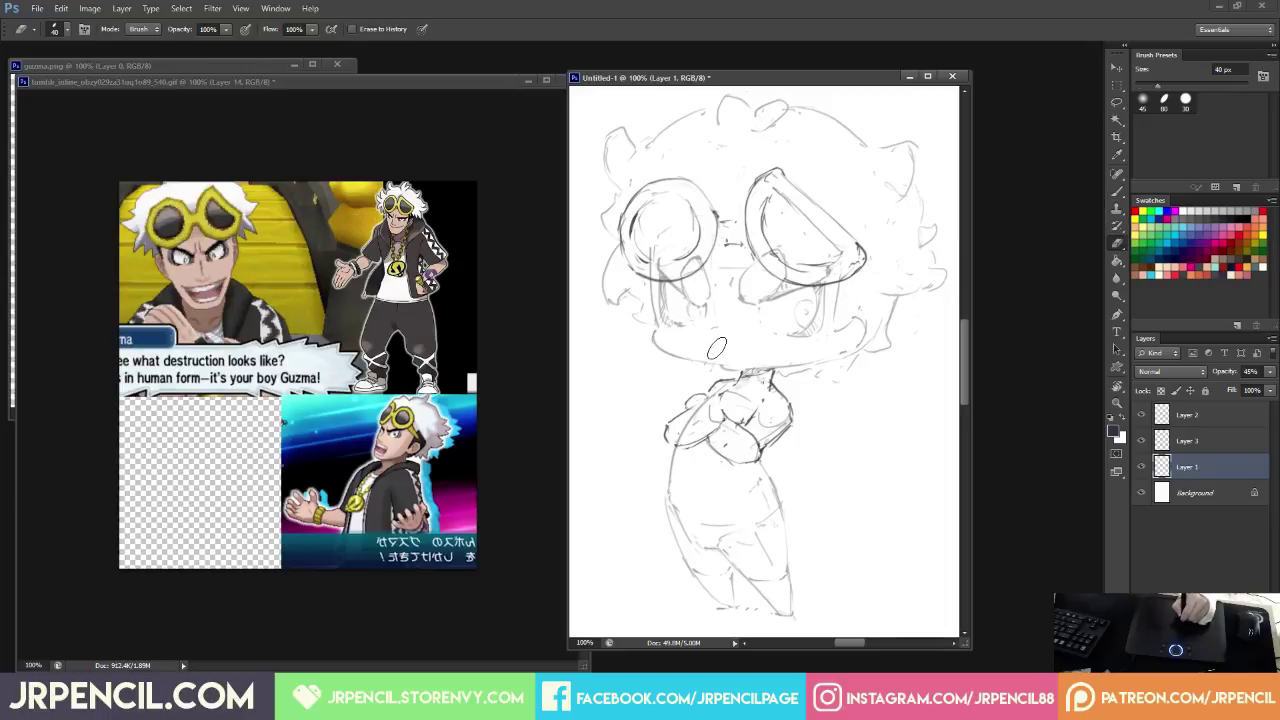
{"action": "key", "text": "b"}
{"action": "left_click_drag", "start_coordinate": [687, 350], "coordinate": [714, 349]}
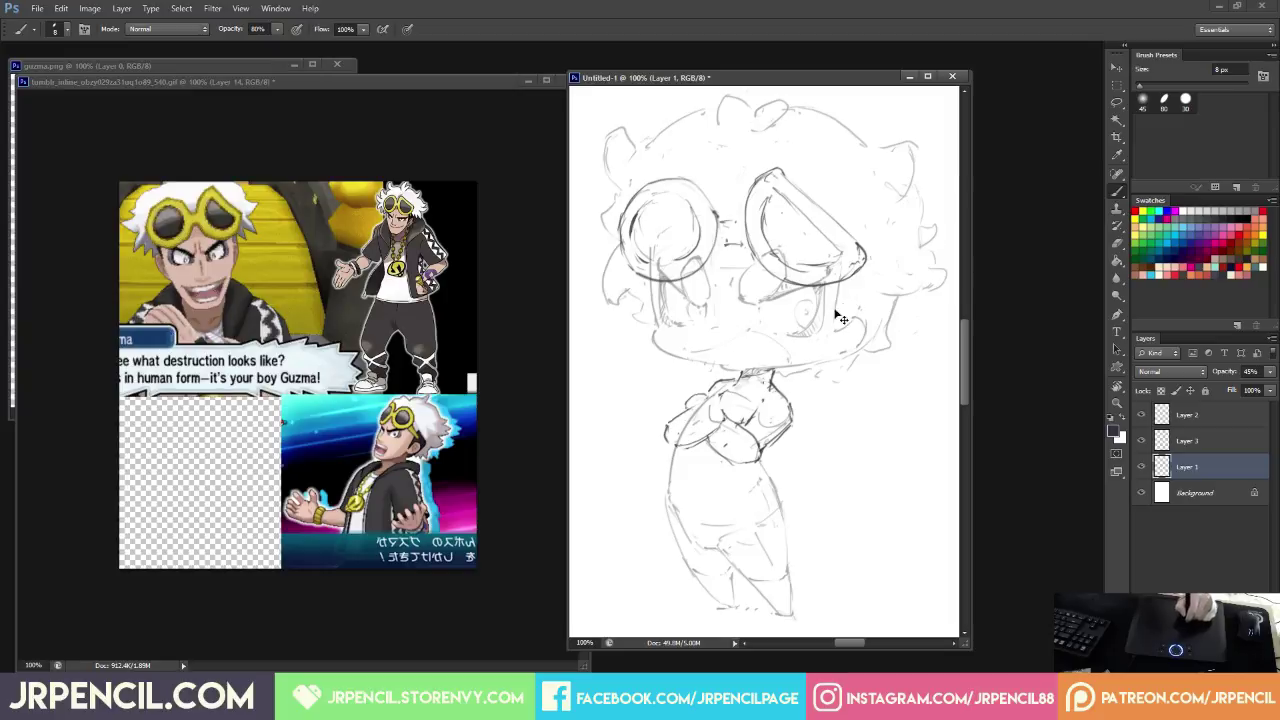
Erase the right eye's pupil and resketch it as a small oval nearer the nose.
{"action": "key", "text": "e"}
{"action": "left_click_drag", "start_coordinate": [802, 300], "coordinate": [800, 312]}
{"action": "key", "text": "b"}
{"action": "key", "text": "e"}
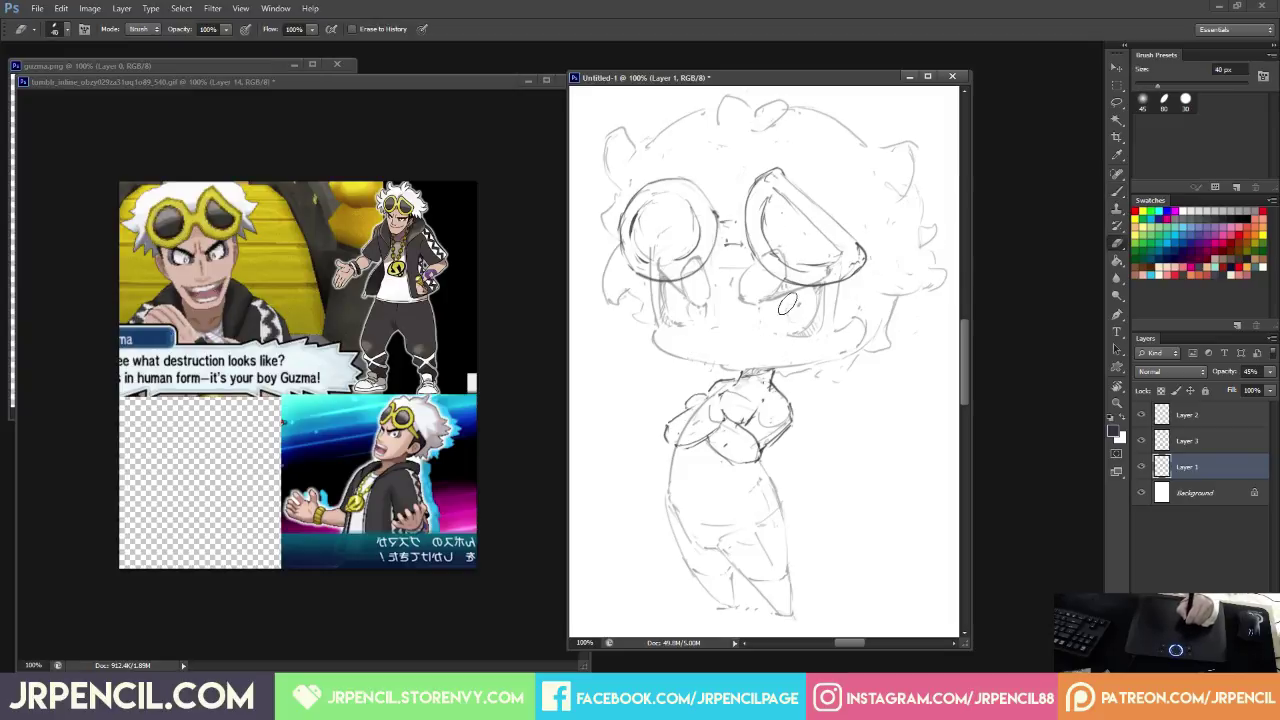
{"action": "key", "text": "b"}
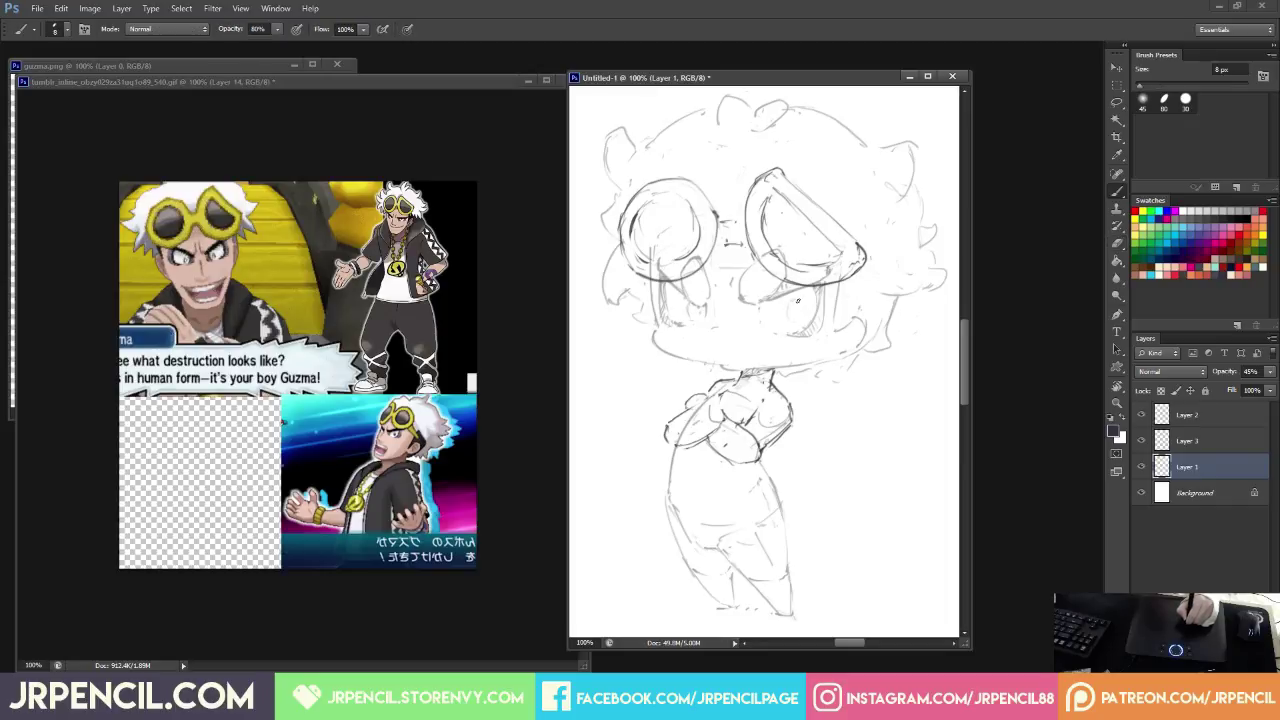
{"action": "key", "text": "e"}
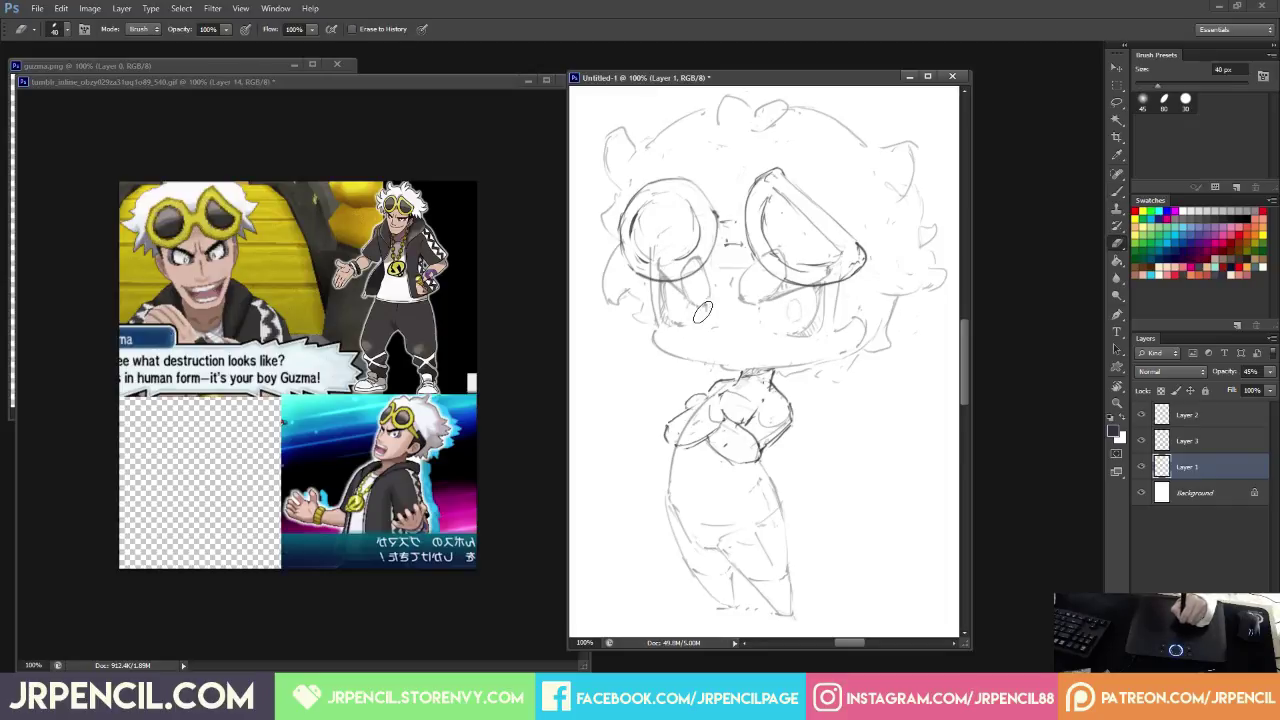
{"action": "key", "text": "b"}
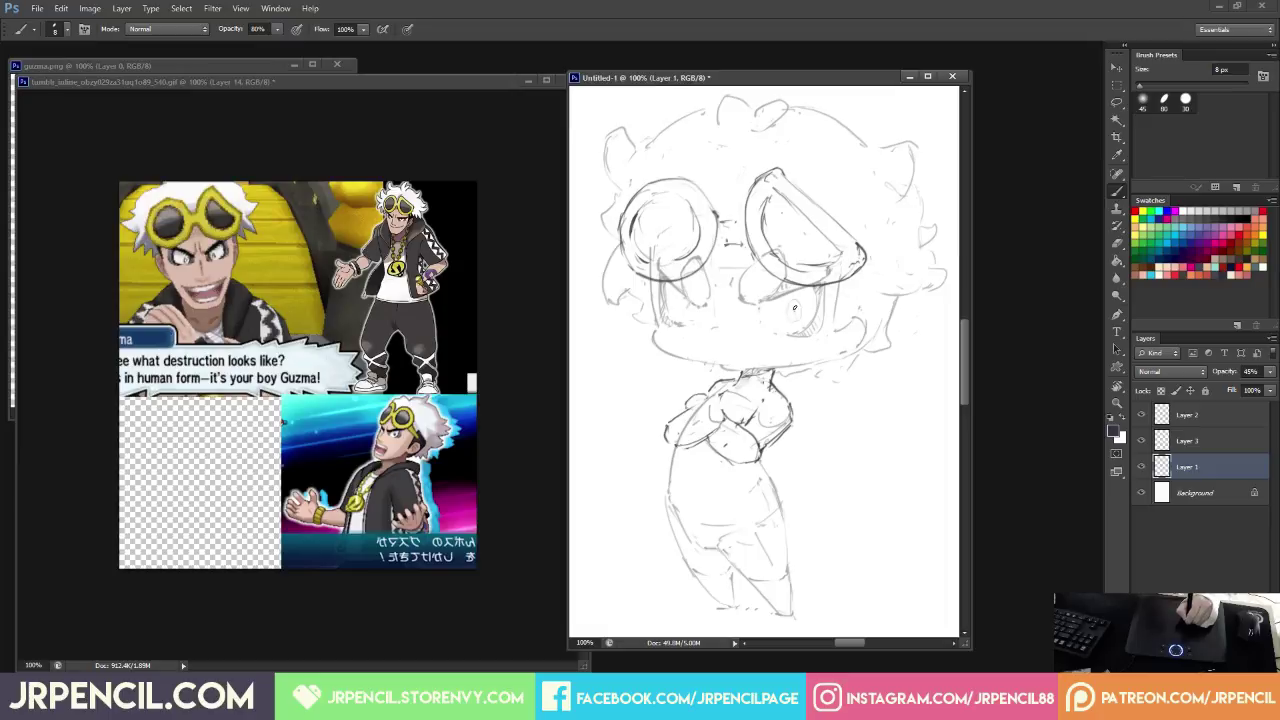
Erase and resketch the left eye's pupil as a small mark near the inner side of the eye.
{"action": "key", "text": "e"}
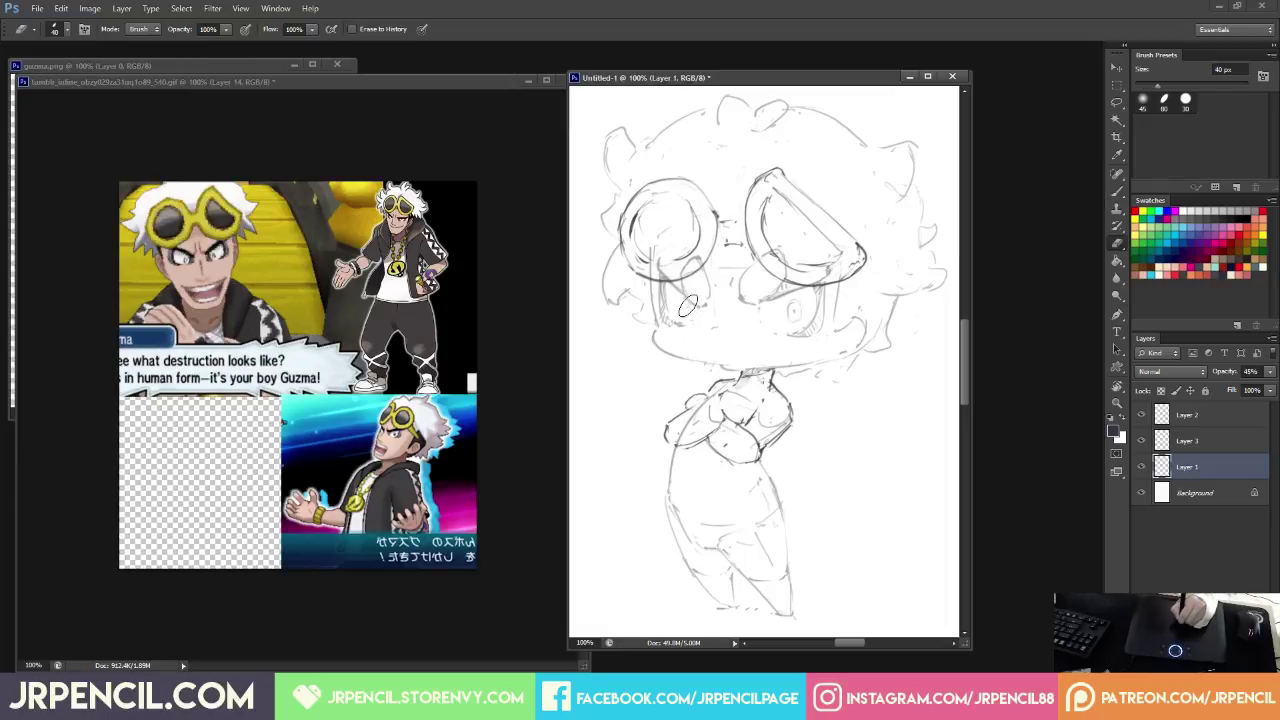
{"action": "key", "text": "b"}
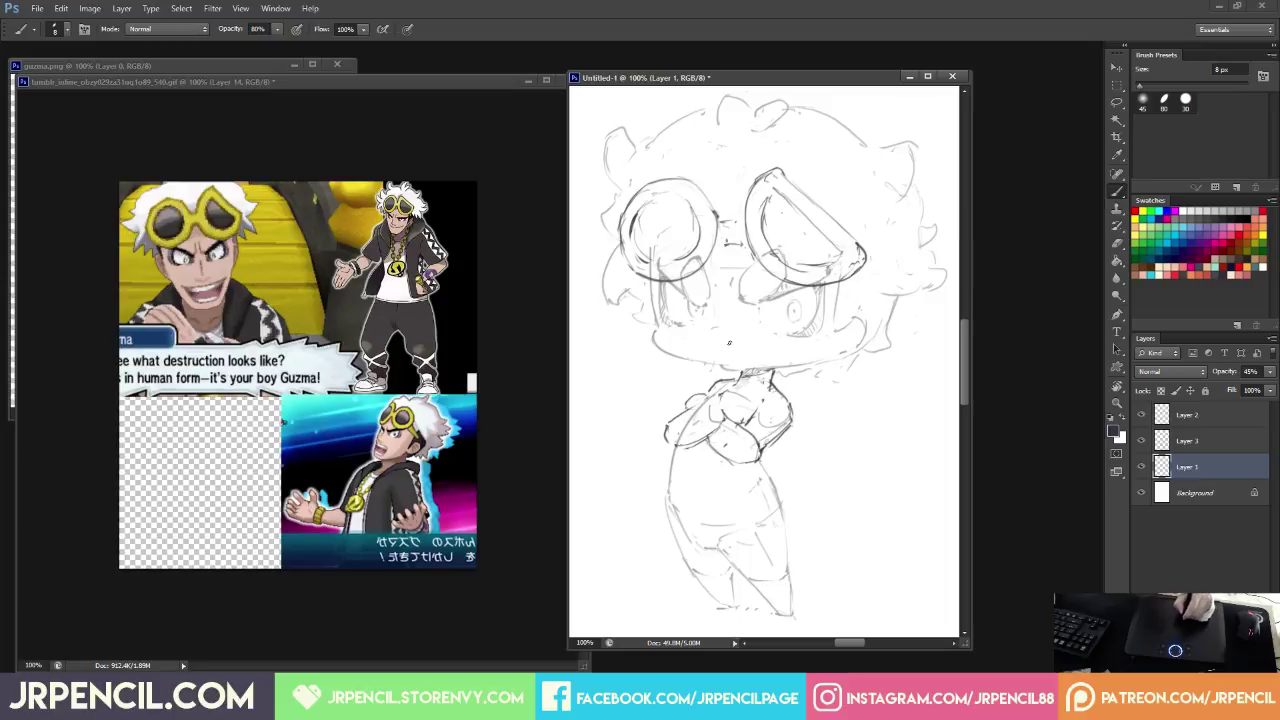
{"action": "key", "text": "e"}
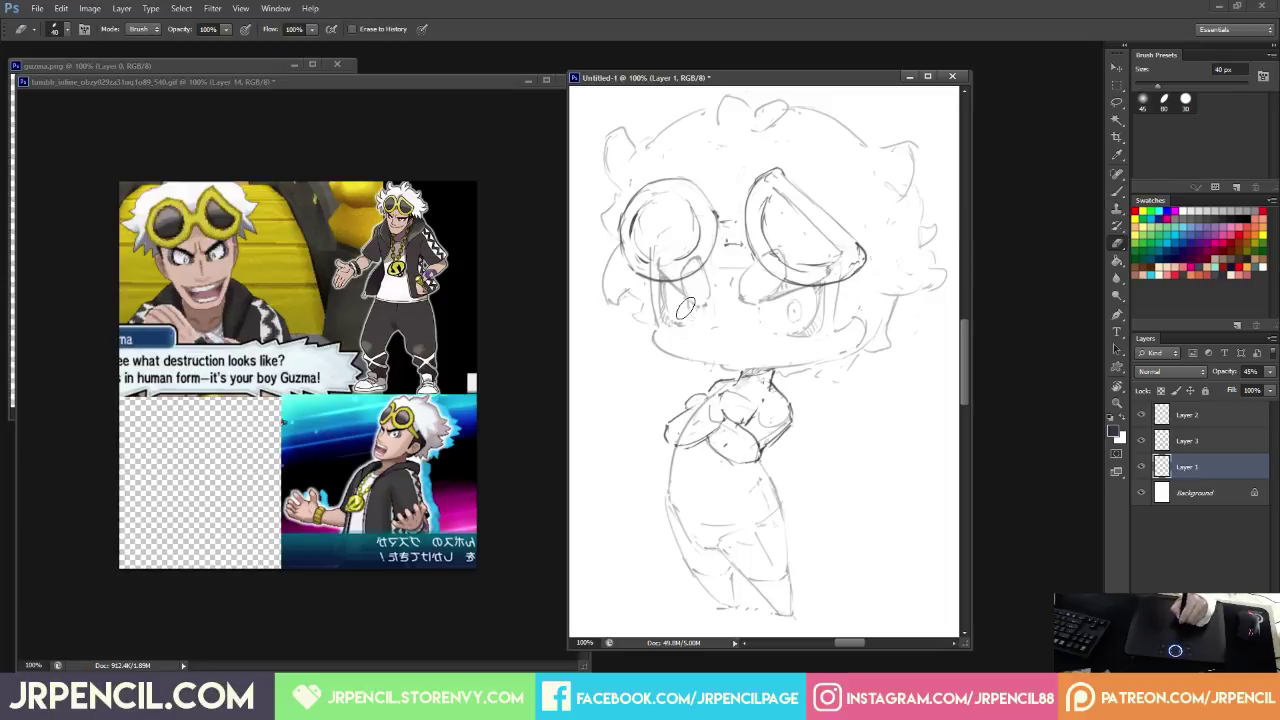
{"action": "key", "text": "b"}
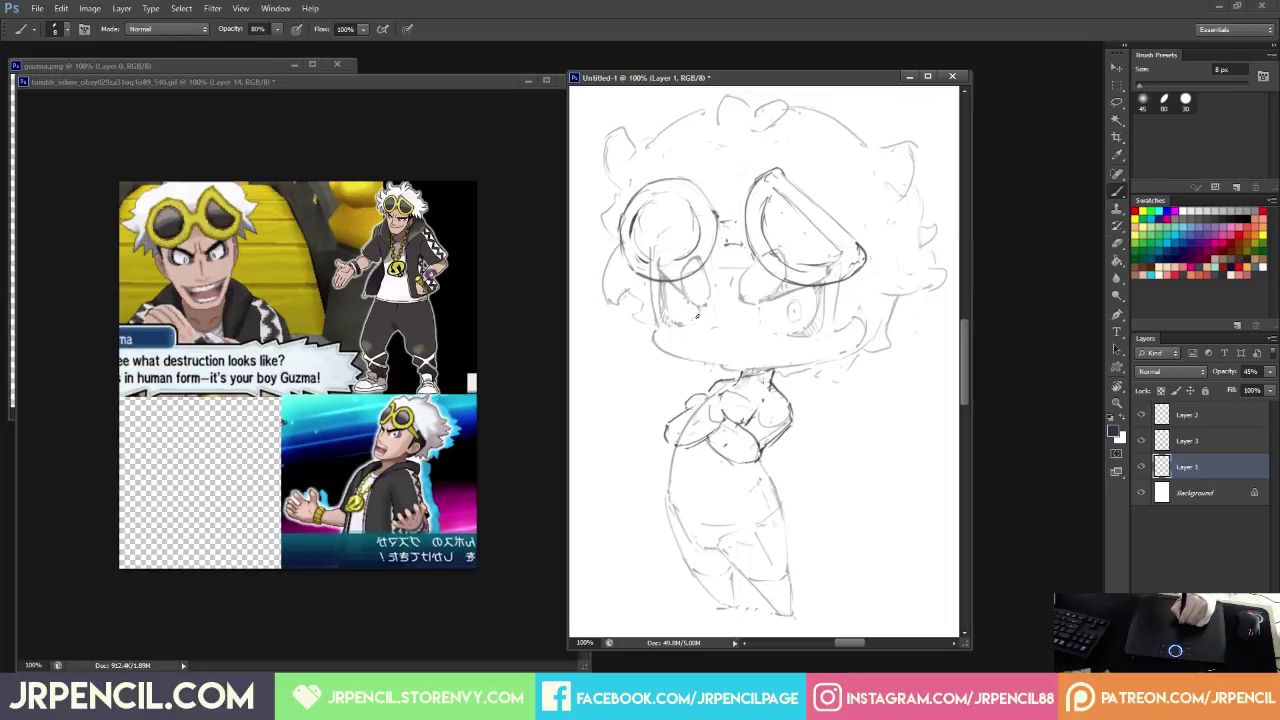
{"action": "key", "text": "e"}
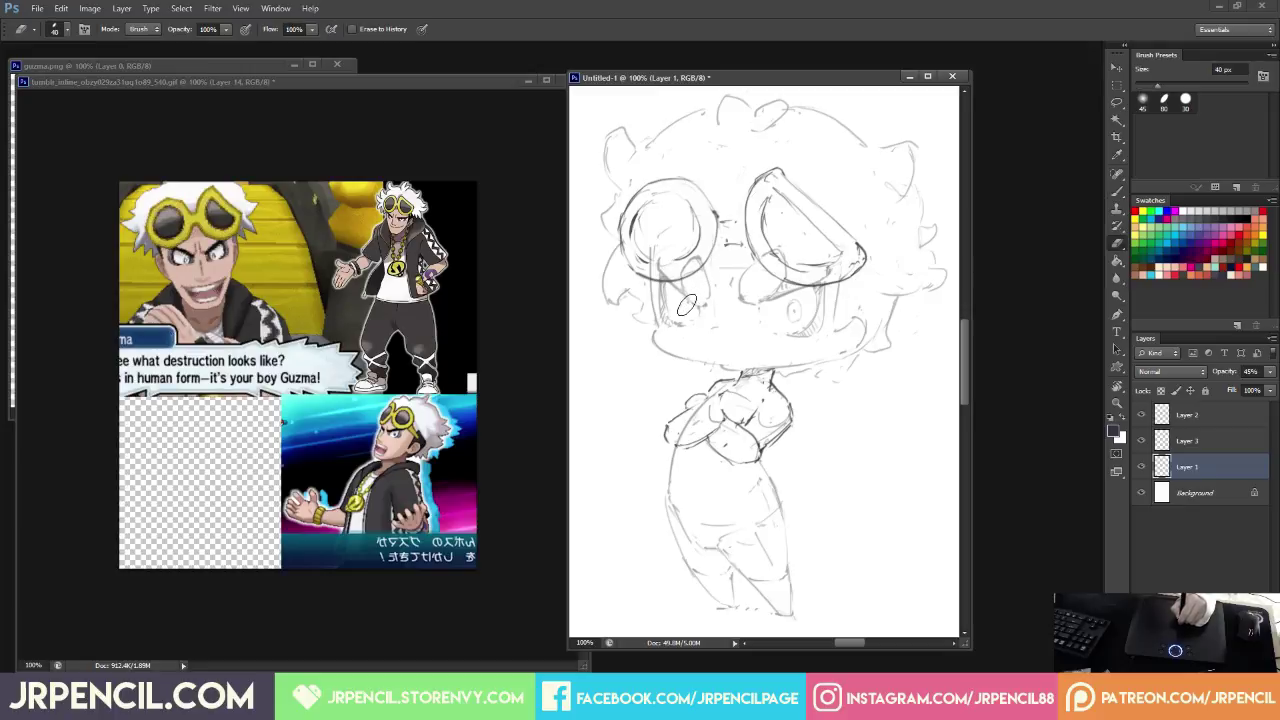
{"action": "key", "text": "b"}
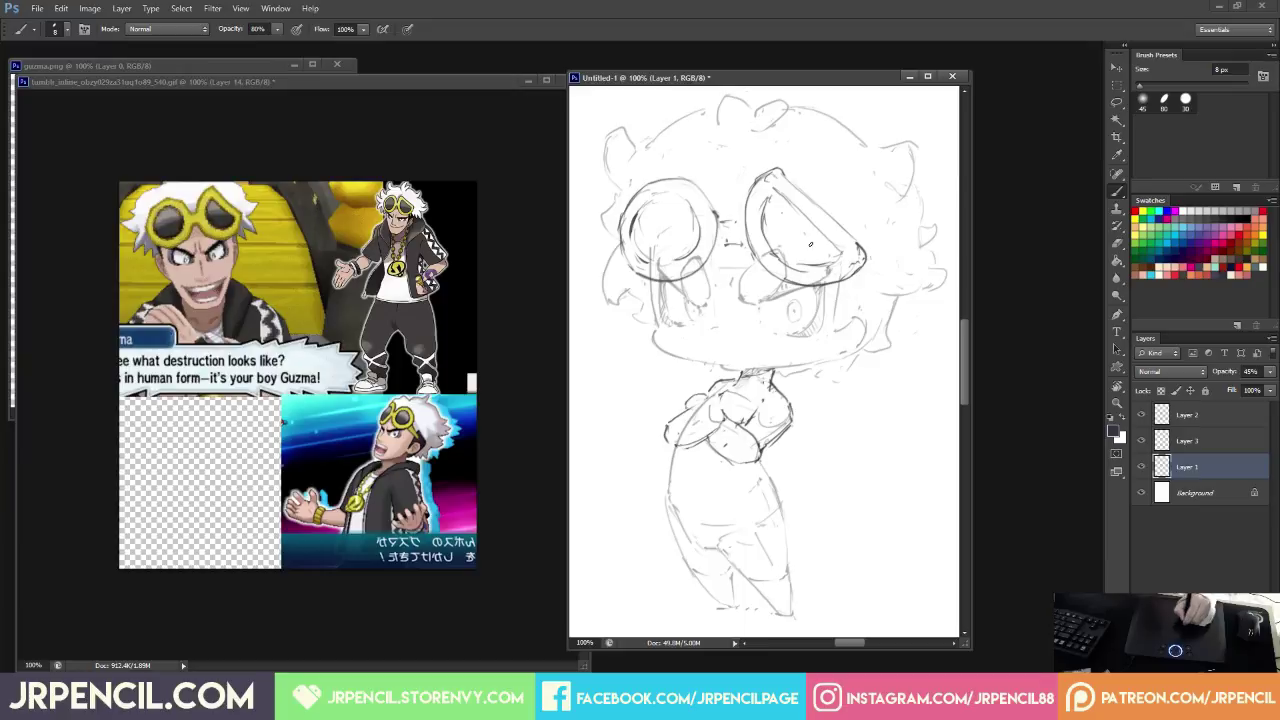
Erase the old mouth curve and sketch a small open mouth just above the chin, shading its left corner.
{"action": "key", "text": "e"}
{"action": "key", "text": "b"}
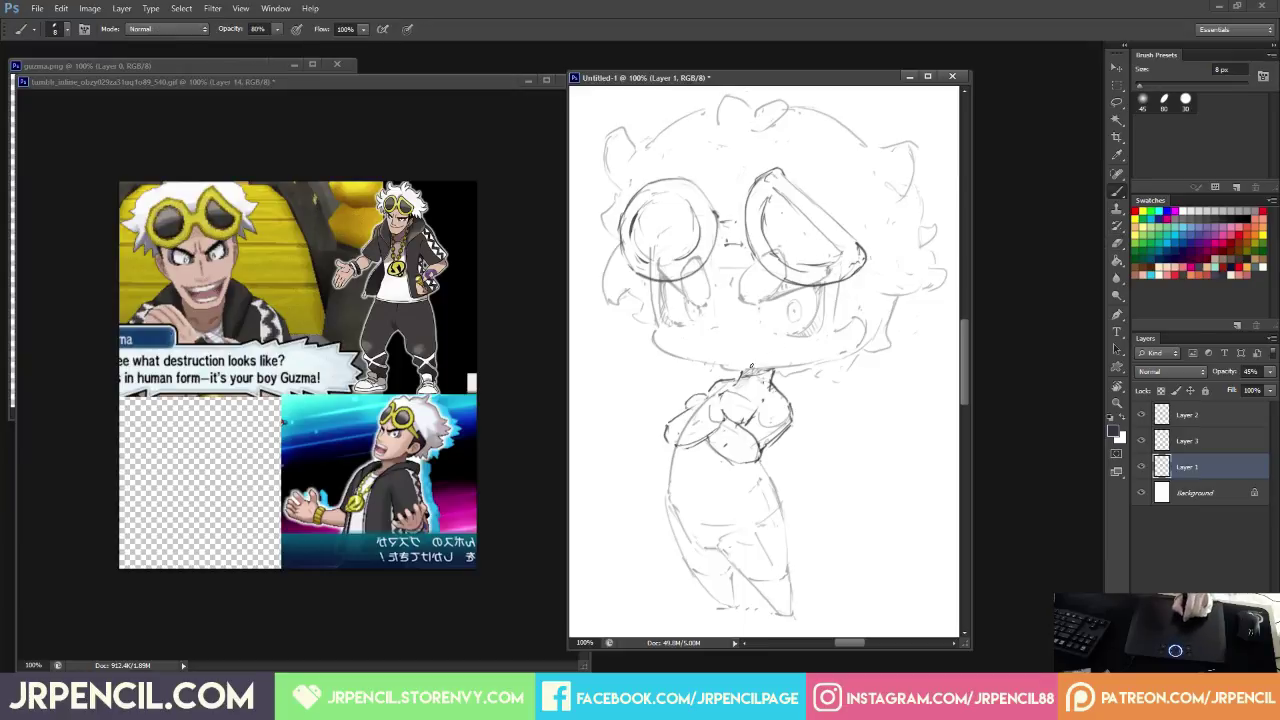
{"action": "key", "text": "e"}
{"action": "key", "text": "b"}
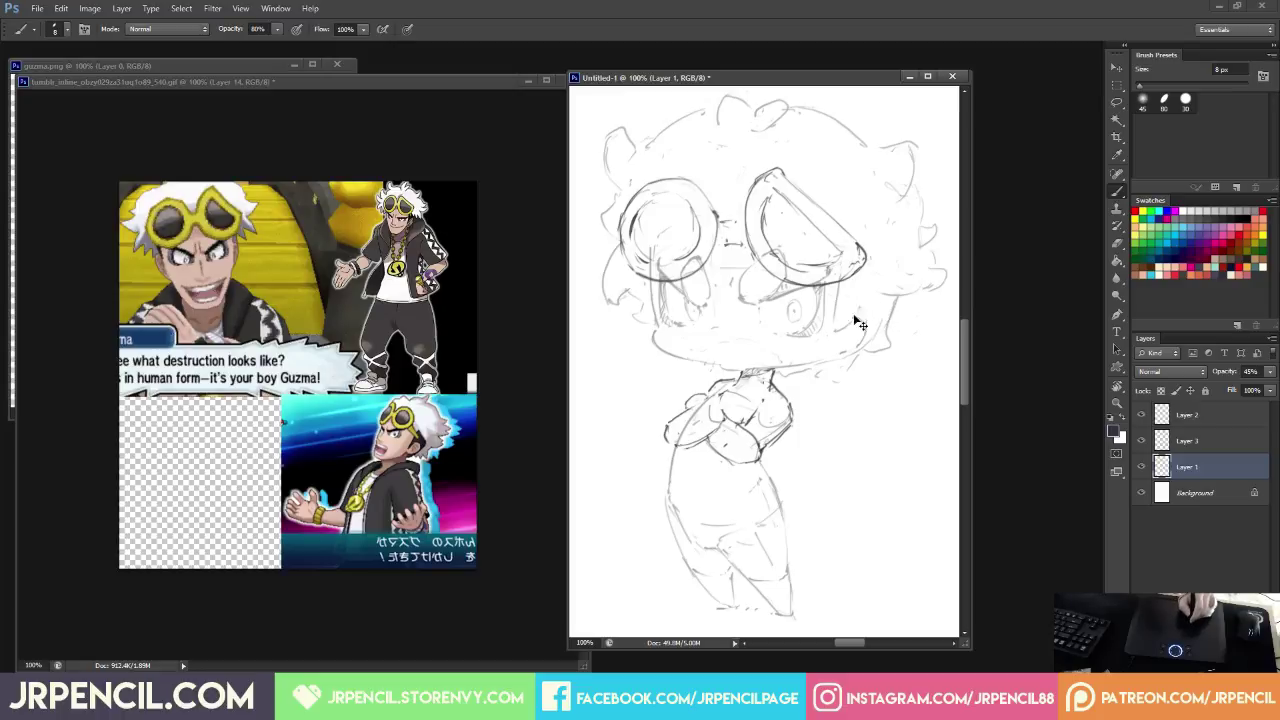
{"action": "key", "text": "e"}
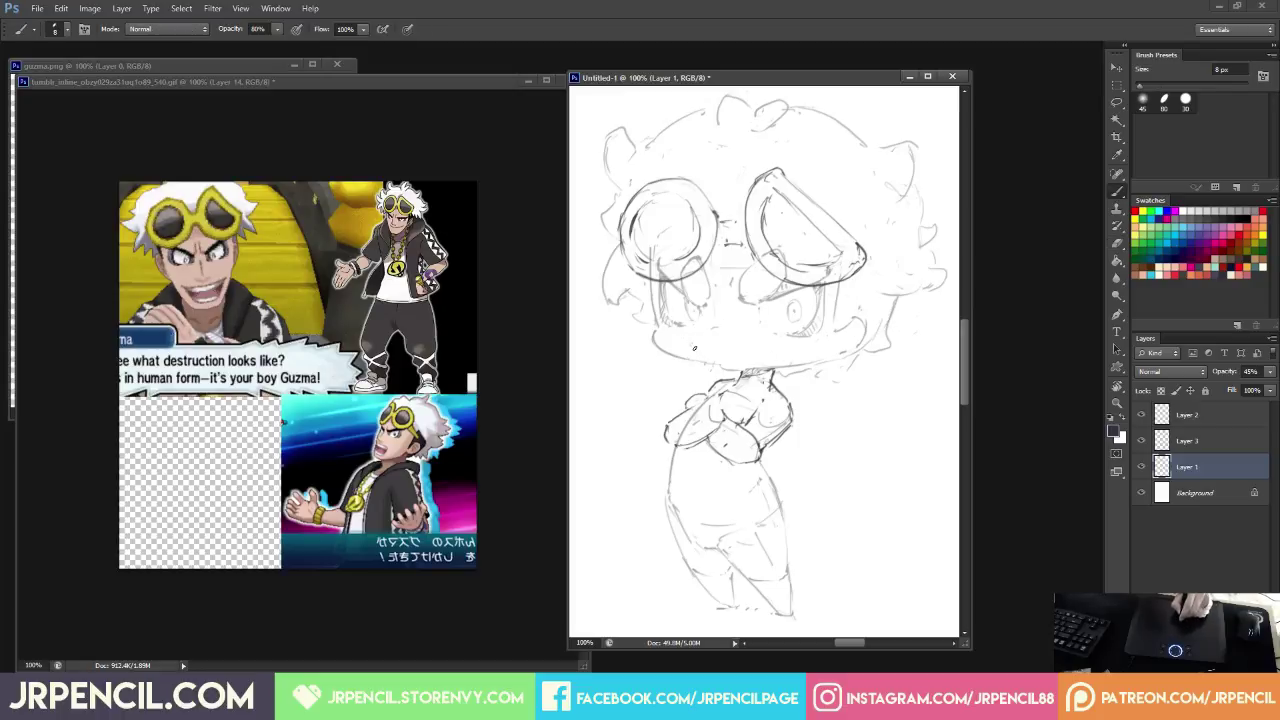
{"action": "key", "text": "b"}
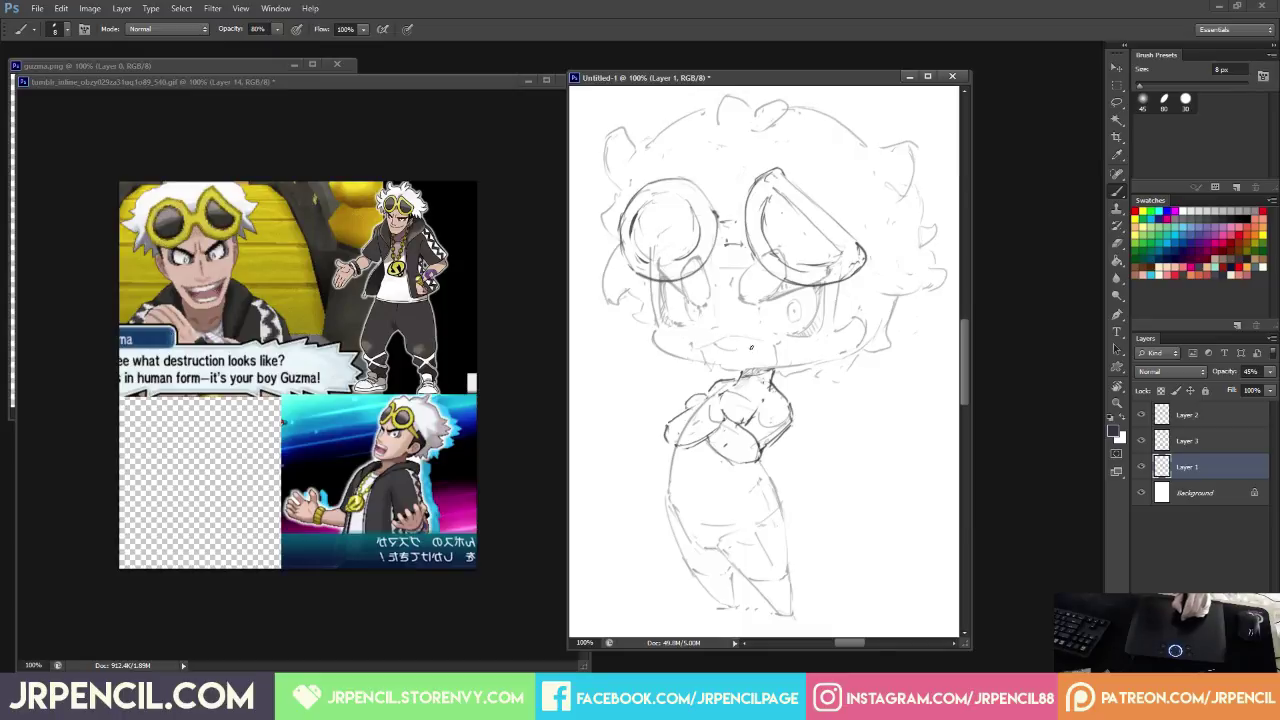
{"action": "key", "text": "e"}
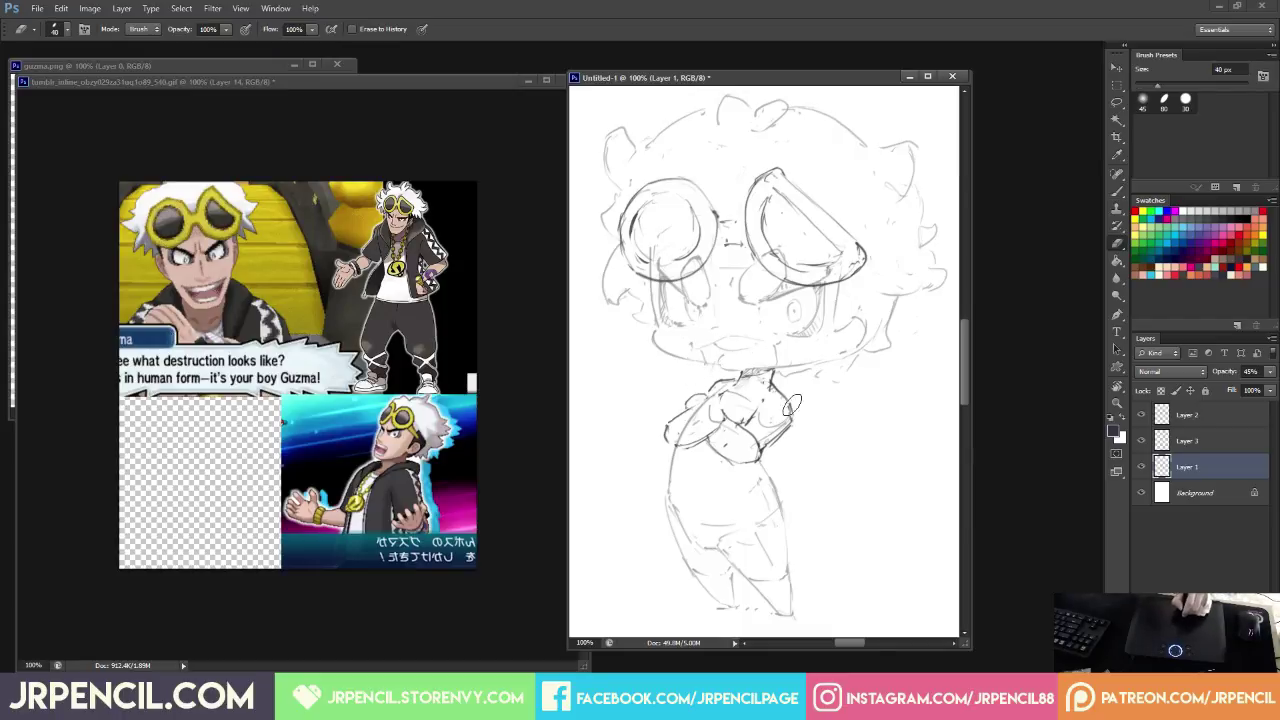
{"action": "key", "text": "b"}
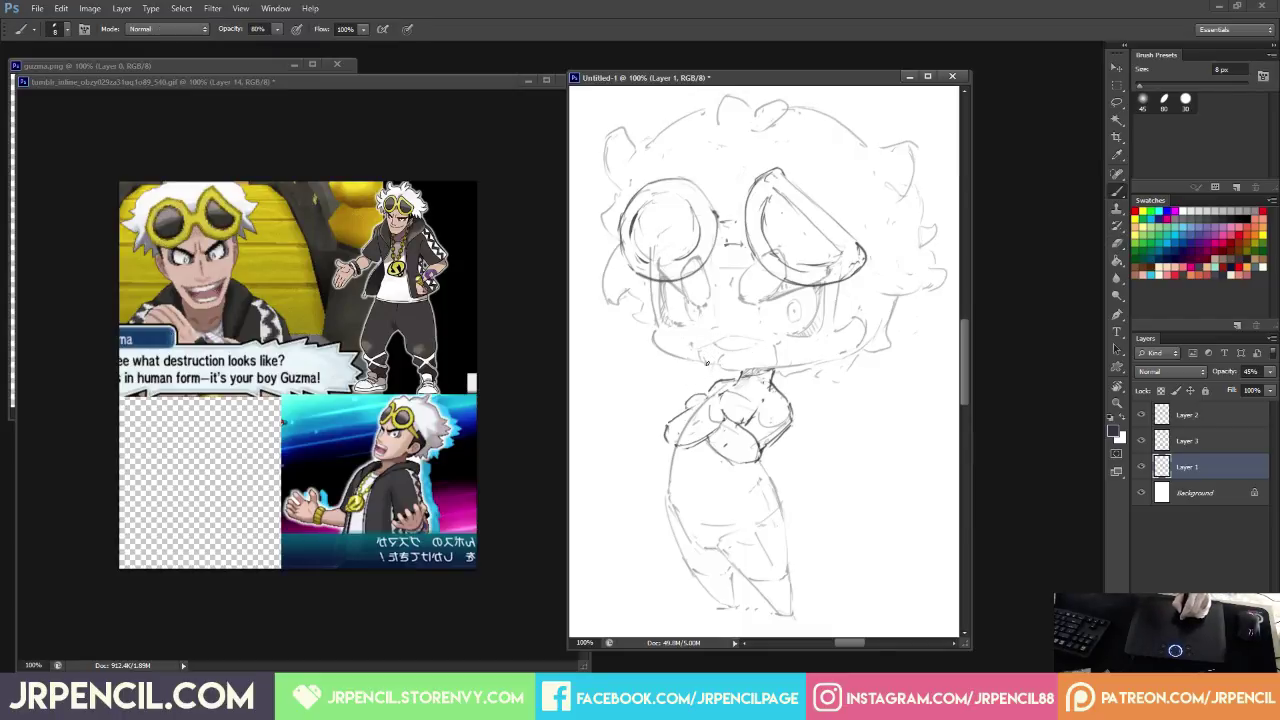
{"action": "left_click_drag", "start_coordinate": [706, 346], "coordinate": [717, 351]}
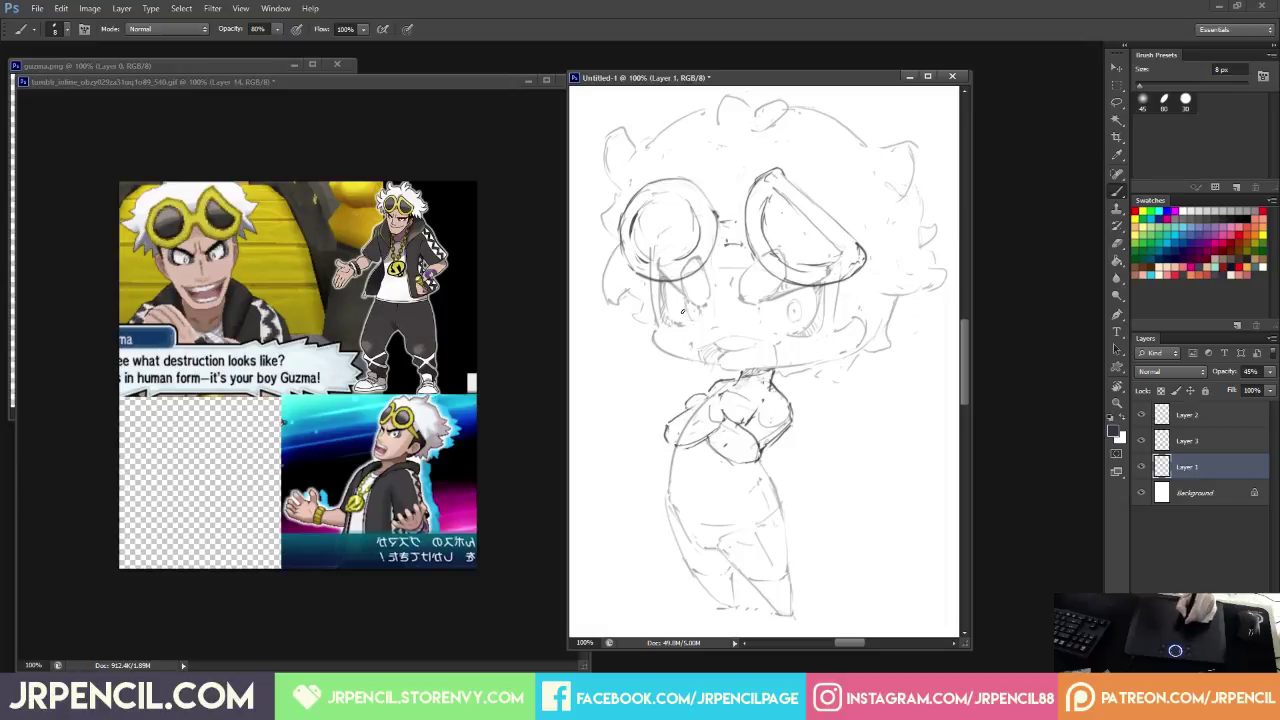
Clean up the outline beside the left eye and sketch a small pointed hair tuft at the cheek.
{"action": "key", "text": "e"}
{"action": "left_click_drag", "start_coordinate": [654, 333], "coordinate": [663, 324]}
{"action": "key", "text": "b"}
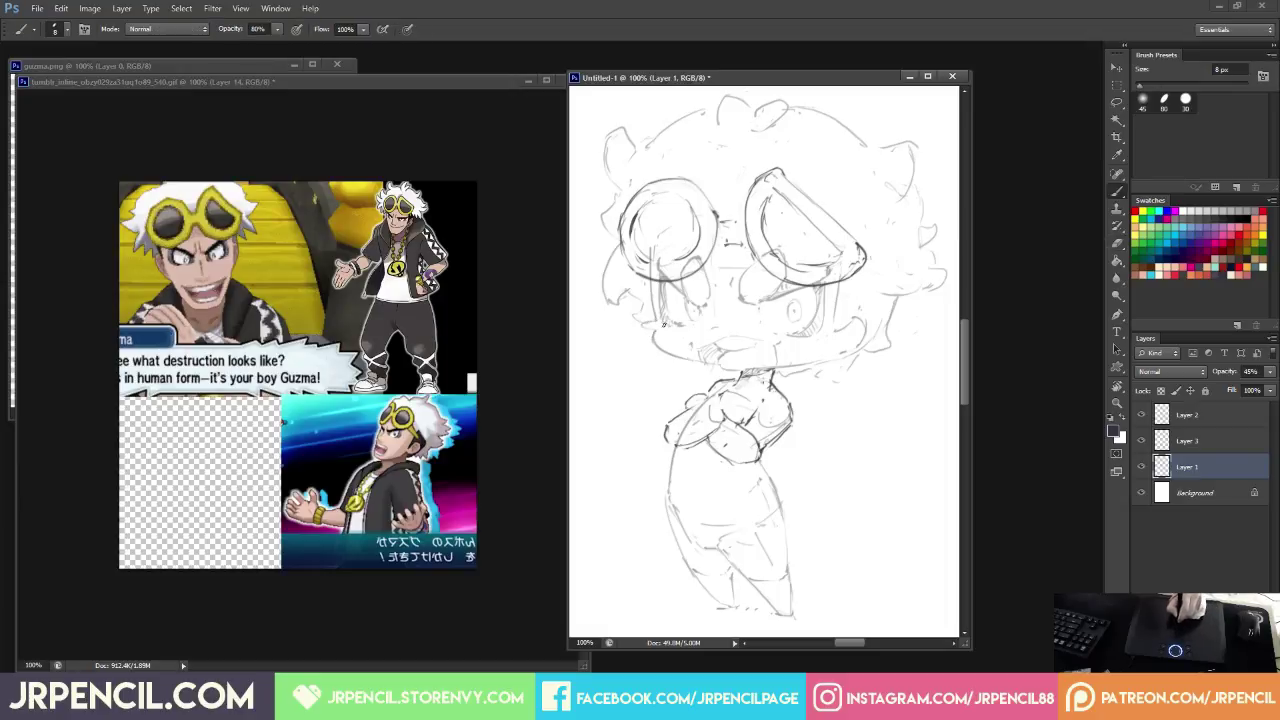
{"action": "key", "text": "e"}
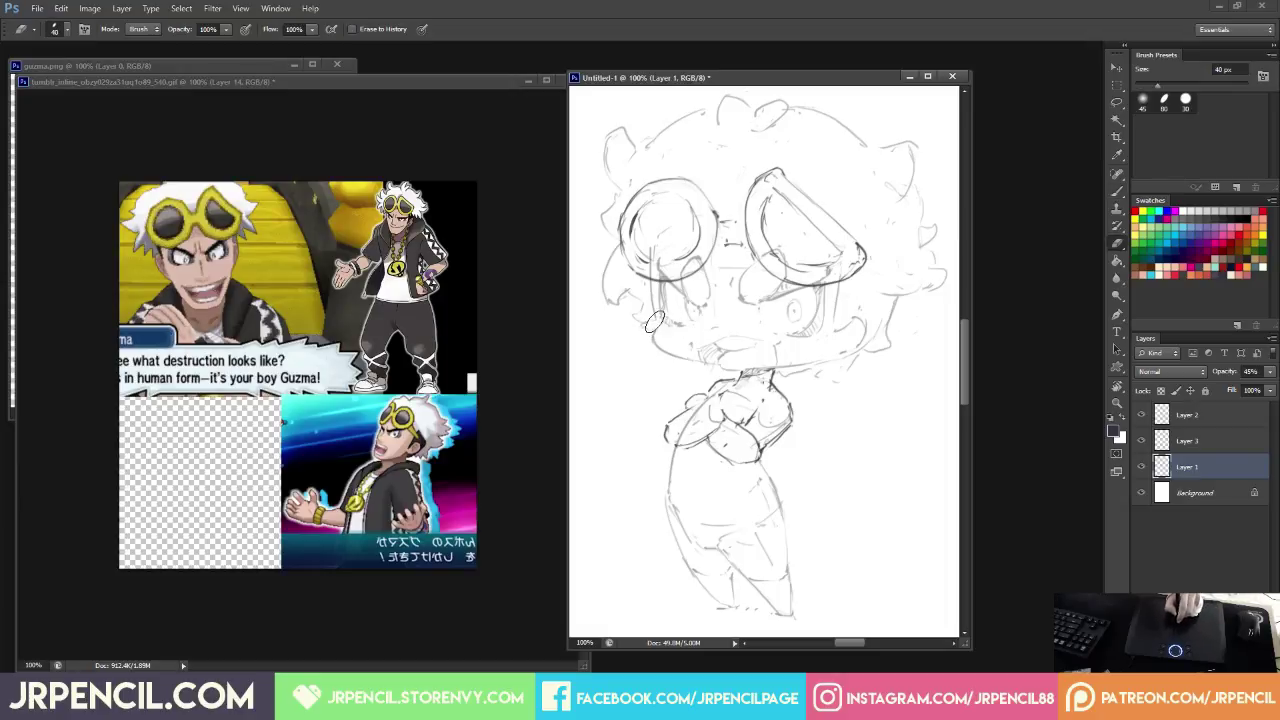
{"action": "key", "text": "b"}
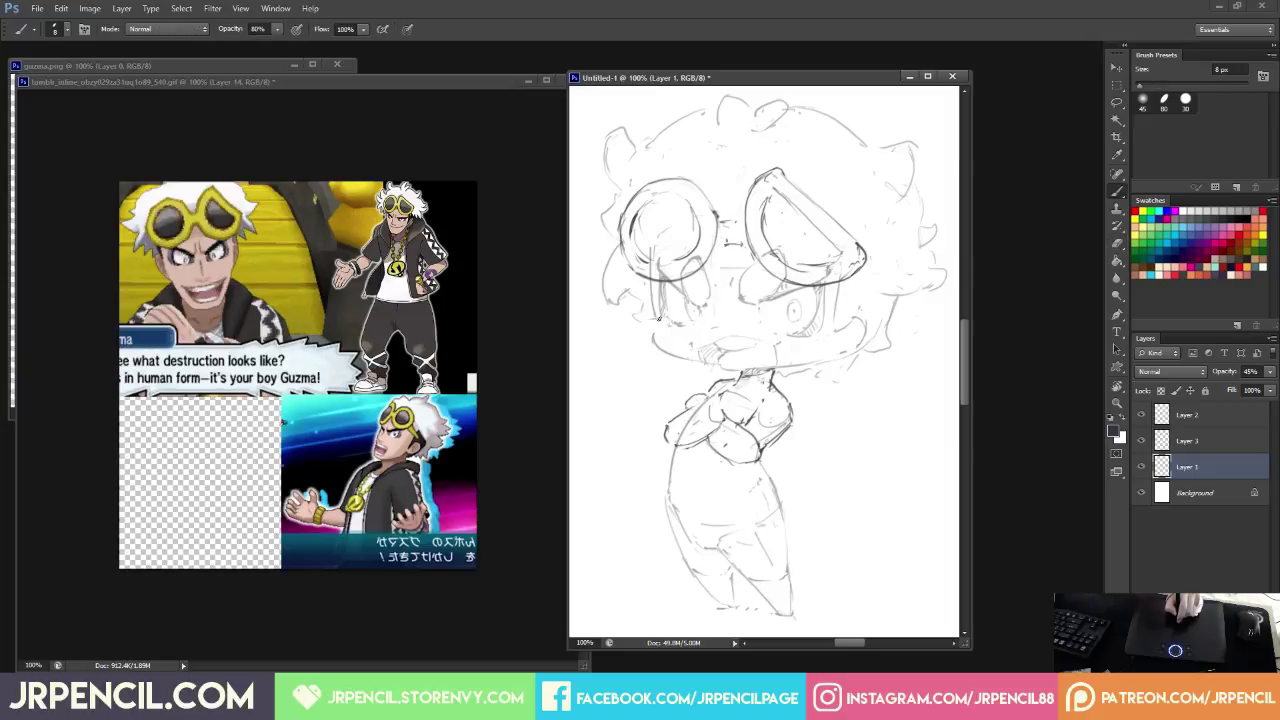
{"action": "left_click_drag", "start_coordinate": [658, 318], "coordinate": [663, 325]}
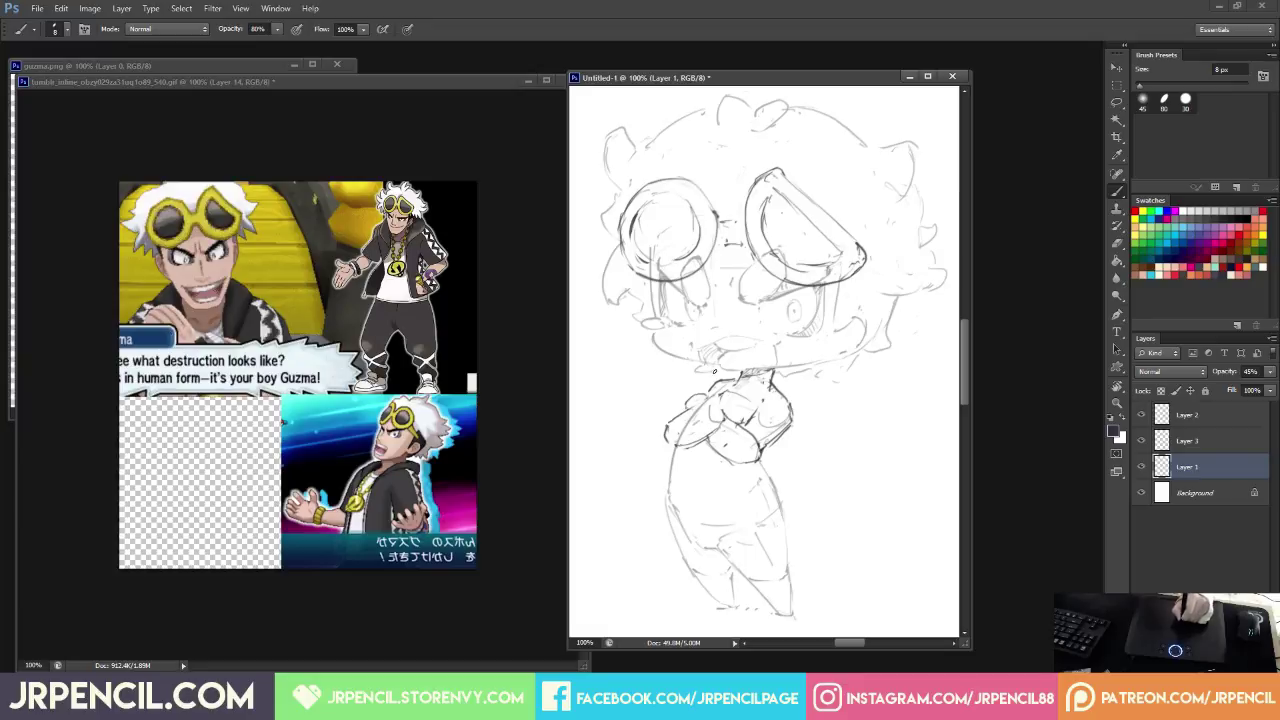
Redraw the lower hair outline with curled strands beside the left cheek, below the right jaw and along the right side.
{"action": "key", "text": "e"}
{"action": "mouse_move", "coordinate": [794, 371]}
{"action": "left_mouse_down"}
{"action": "mouse_move", "coordinate": [846, 374]}
{"action": "mouse_move", "coordinate": [850, 362]}
{"action": "left_mouse_up"}
{"action": "key", "text": "b"}
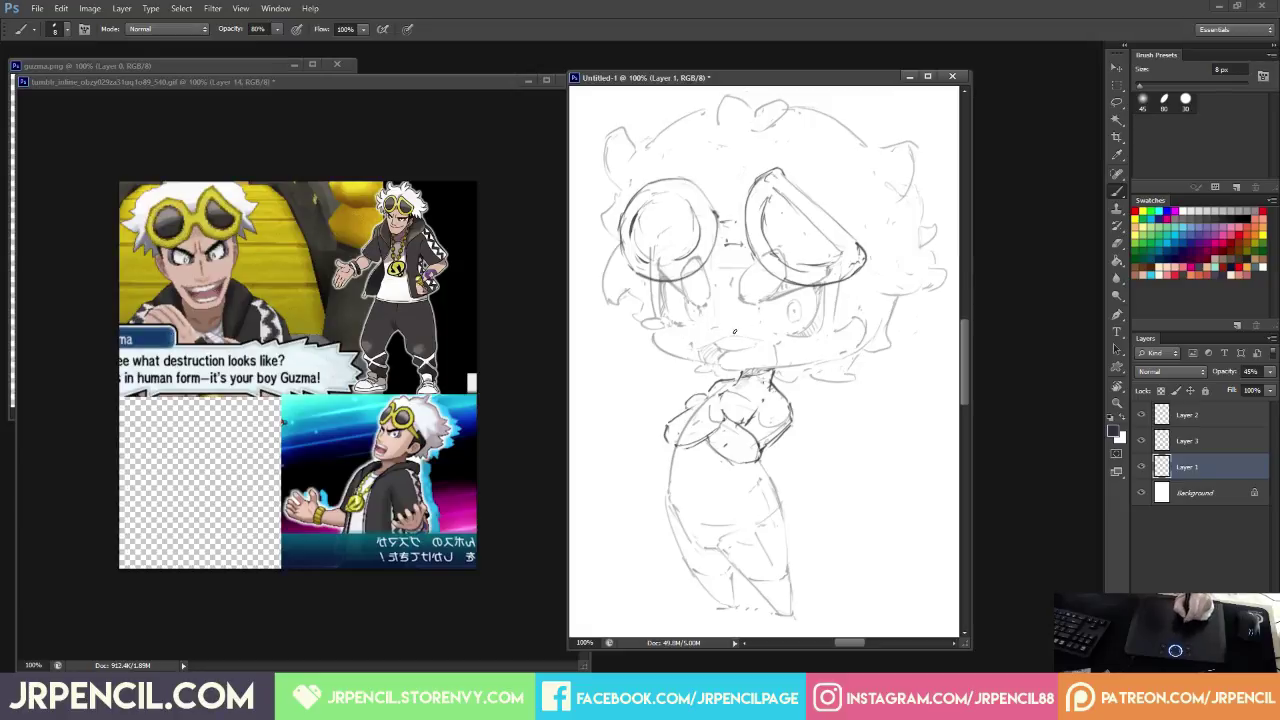
{"action": "key", "text": "e"}
{"action": "left_click_drag", "start_coordinate": [644, 306], "coordinate": [612, 300]}
{"action": "key", "text": "b"}
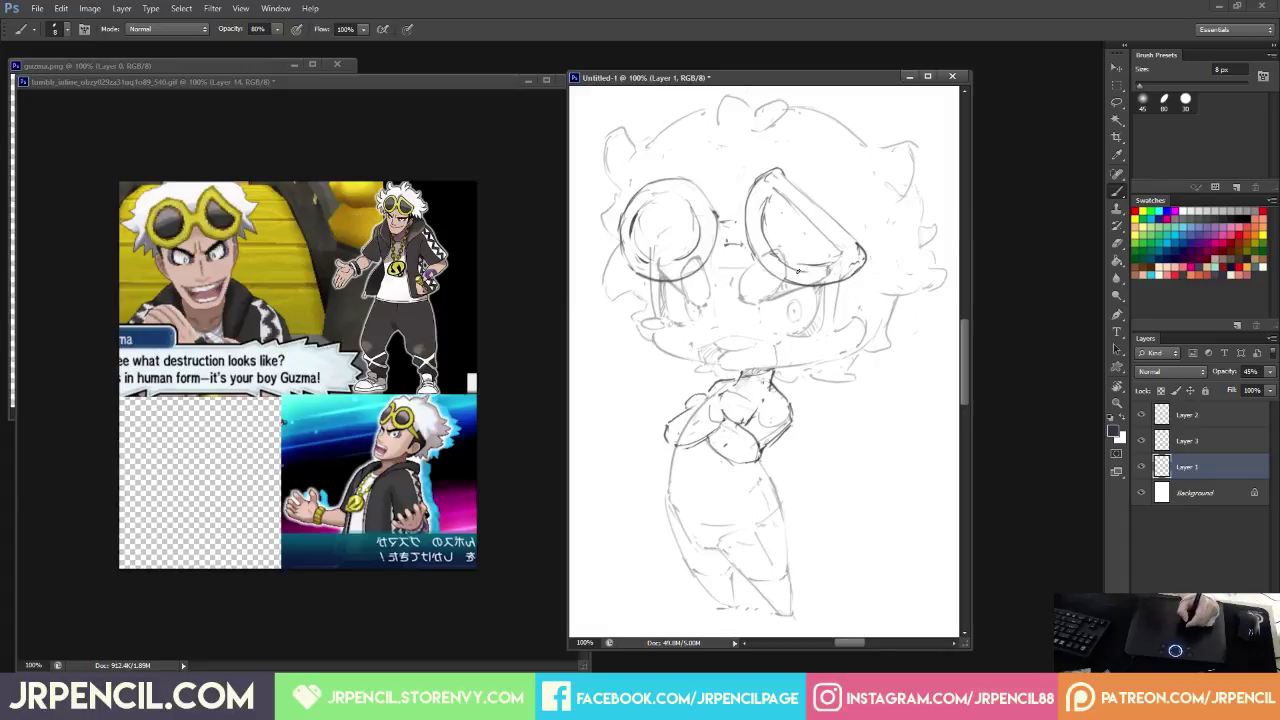
{"action": "key", "text": "e"}
{"action": "left_click_drag", "start_coordinate": [897, 300], "coordinate": [886, 340]}
{"action": "key", "text": "b"}
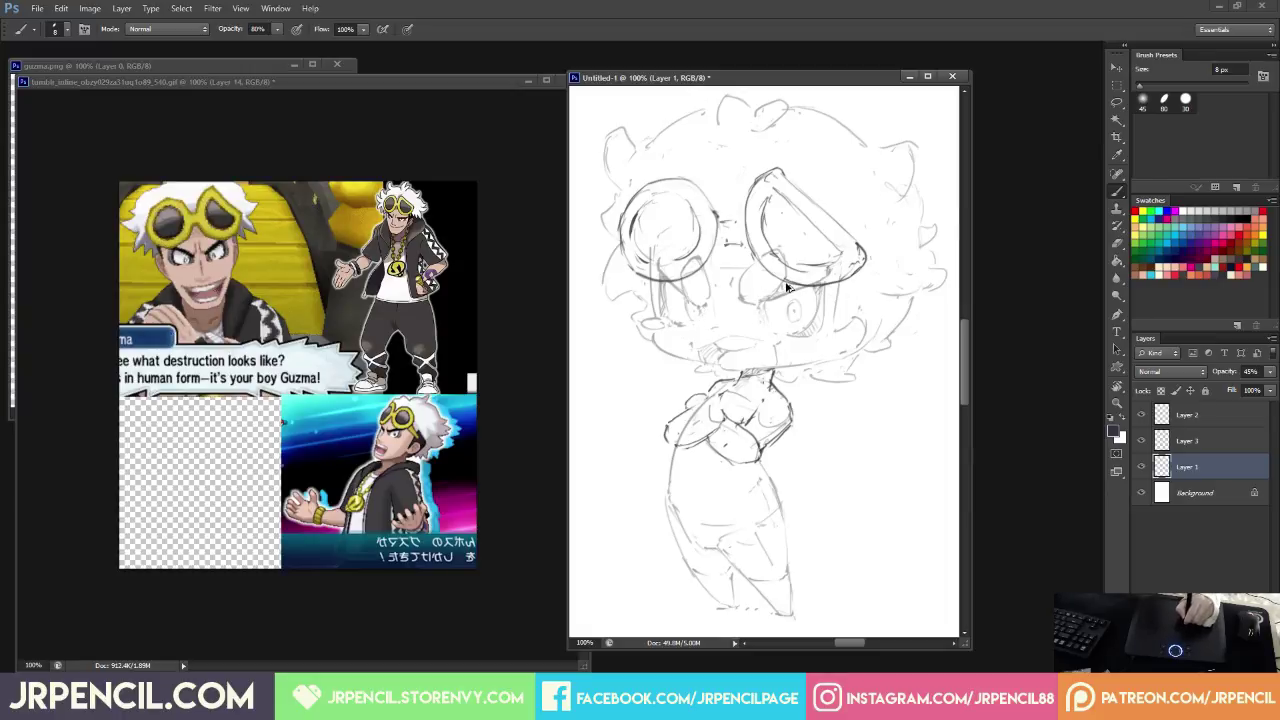
Check the sketch layers by toggling their visibility, and hide the goggles on Layer 3 to view the face on Layer 1.
{"action": "key", "text": "e"}
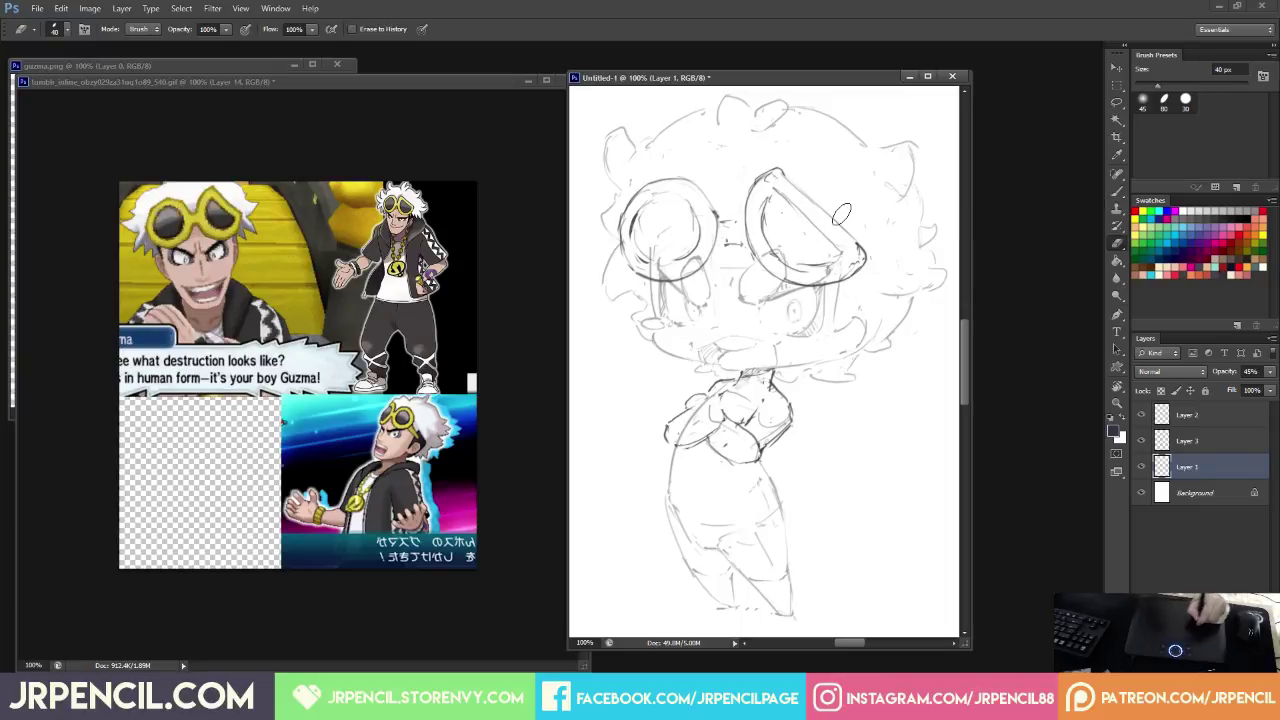
{"action": "left_click", "coordinate": [1215, 418]}
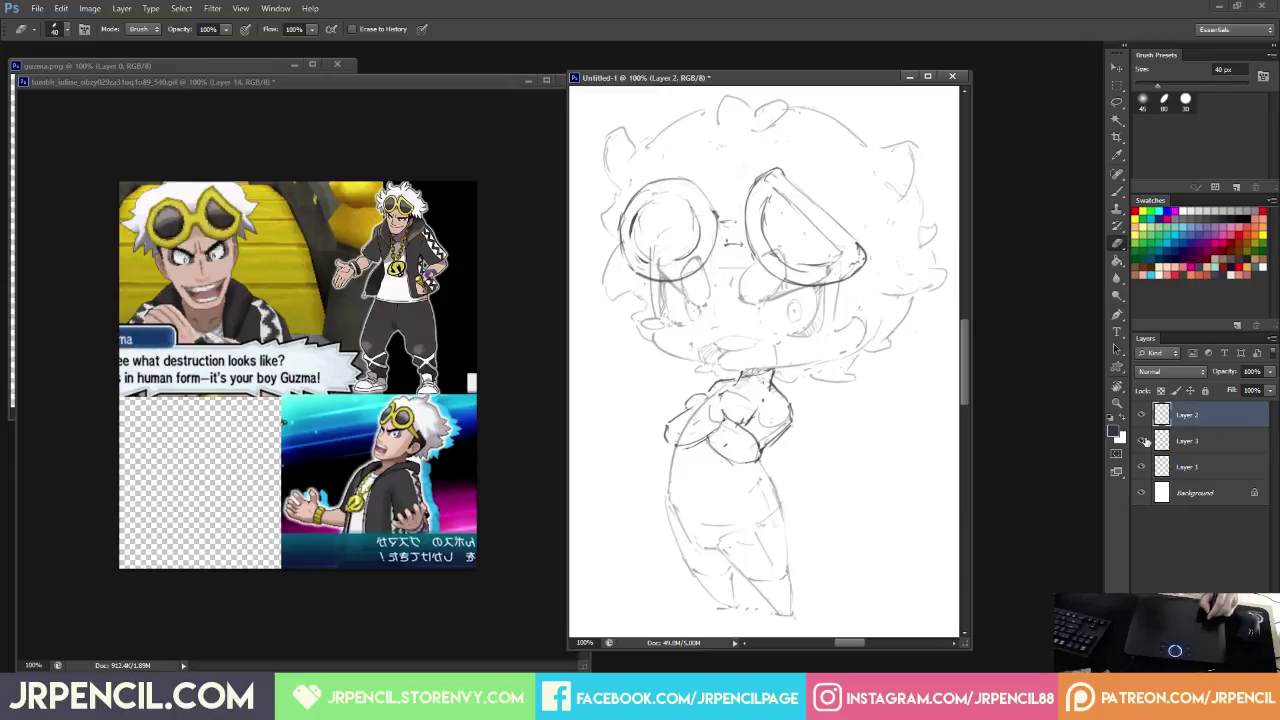
{"action": "left_click", "coordinate": [1140, 441]}
{"action": "left_click", "coordinate": [1140, 441]}
{"action": "left_click_drag", "start_coordinate": [1140, 441], "coordinate": [1137, 462]}
{"action": "left_click", "coordinate": [1140, 466]}
{"action": "left_click", "coordinate": [1187, 467]}
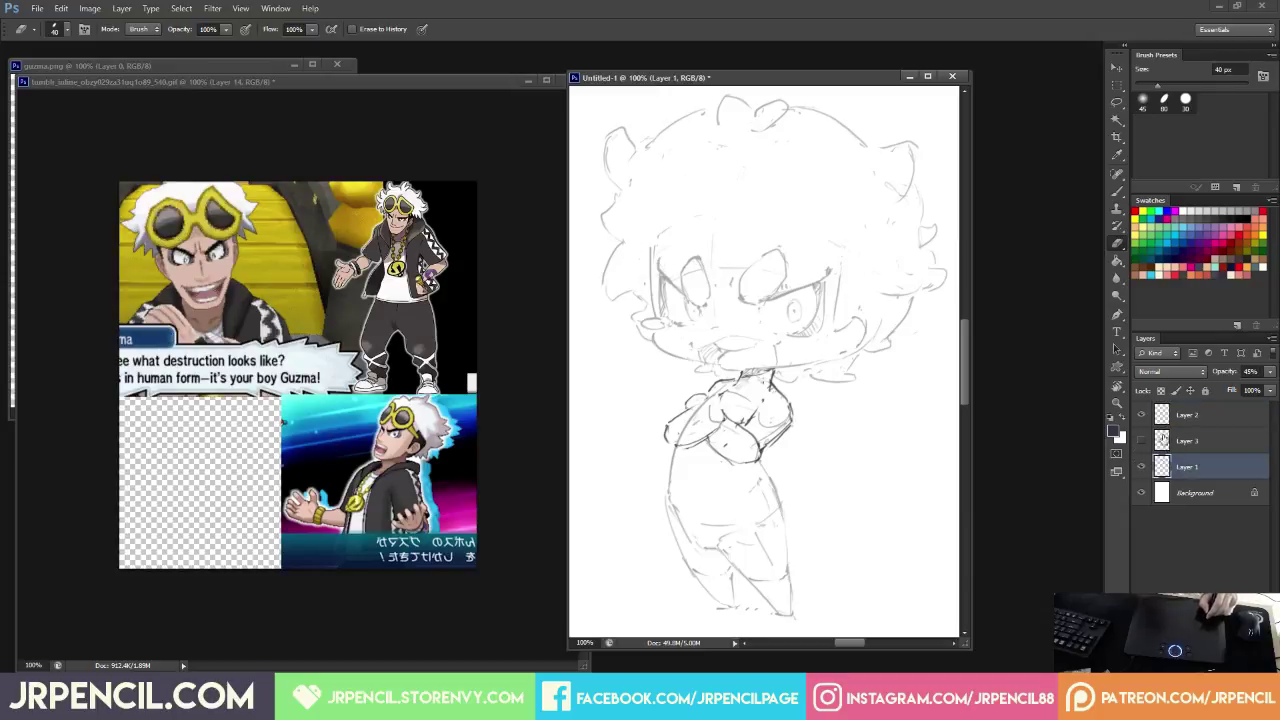
Identify the arms sketch on Layer 2 by toggling its visibility and lower that layer's opacity to 61%.
{"action": "left_click", "coordinate": [1140, 415]}
{"action": "left_click", "coordinate": [1140, 415]}
{"action": "left_click", "coordinate": [1187, 416]}
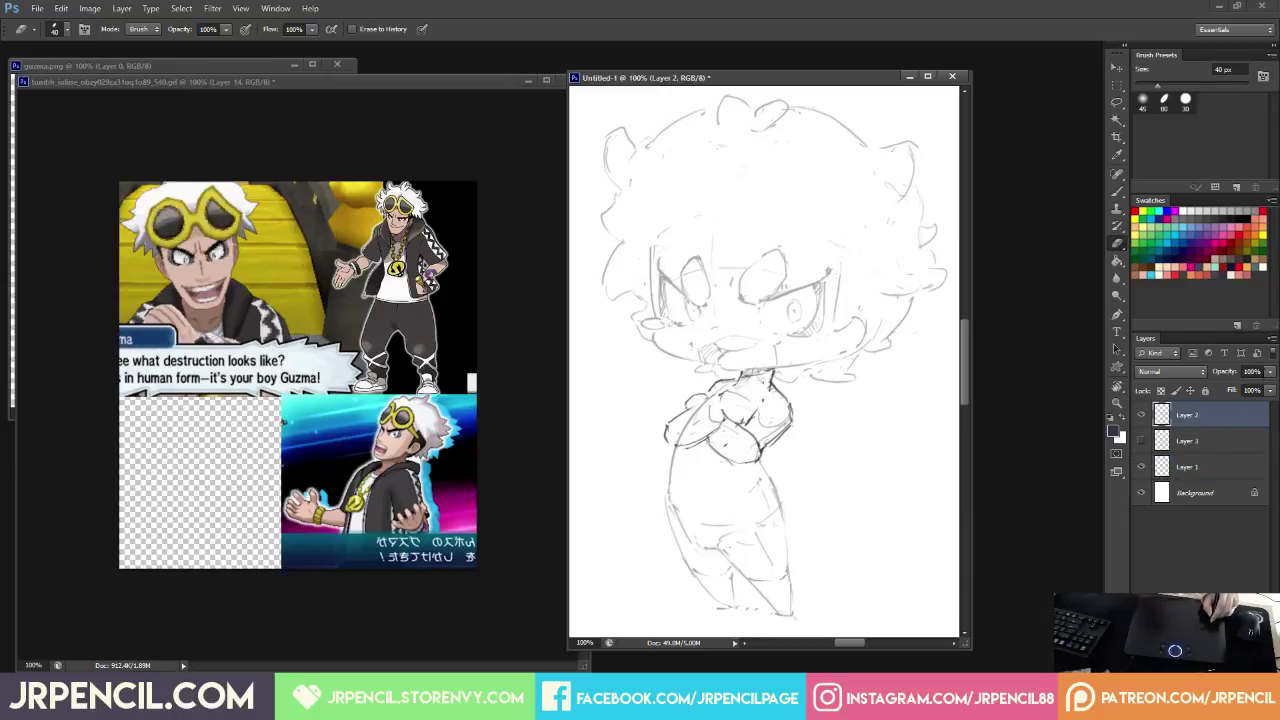
{"action": "left_click", "coordinate": [1269, 372]}
{"action": "left_click_drag", "start_coordinate": [1240, 390], "coordinate": [1243, 389]}
{"action": "left_click", "coordinate": [1220, 420]}
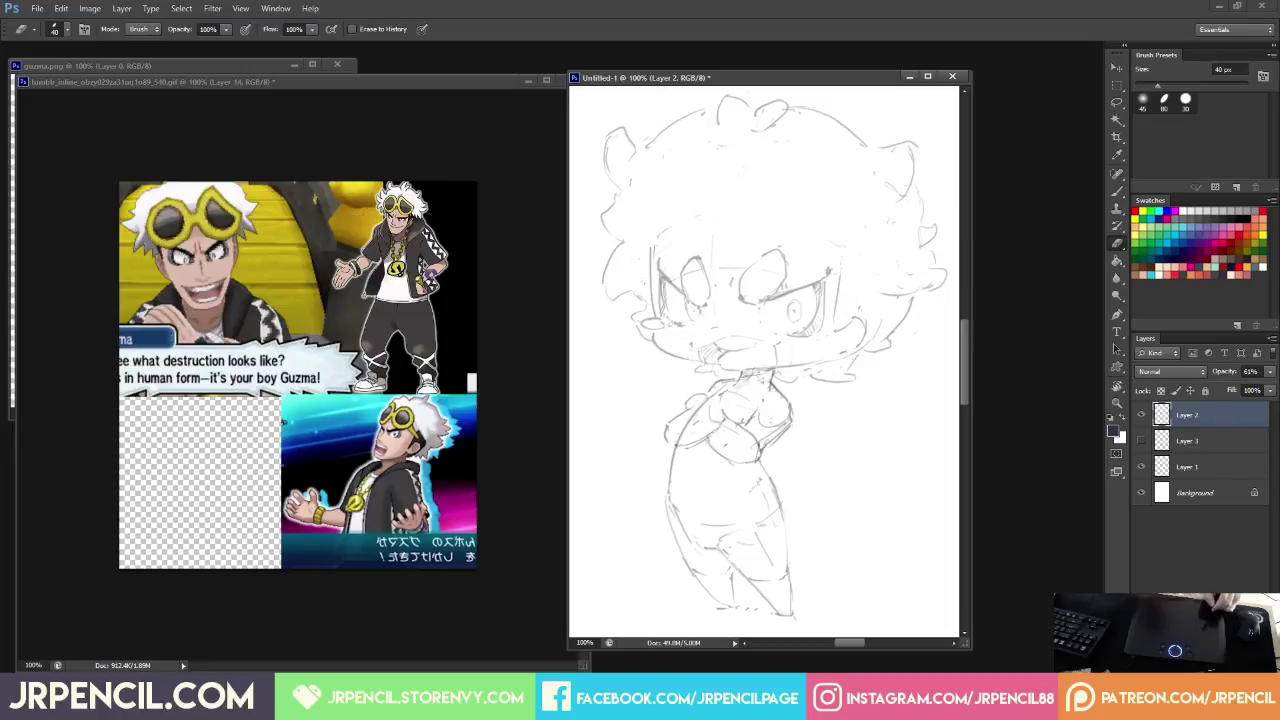
Add a new layer above Layer 2, show the goggles again and sketch a collar line at the right of the neck.
{"action": "left_click", "coordinate": [1237, 686]}
{"action": "key", "text": "b"}
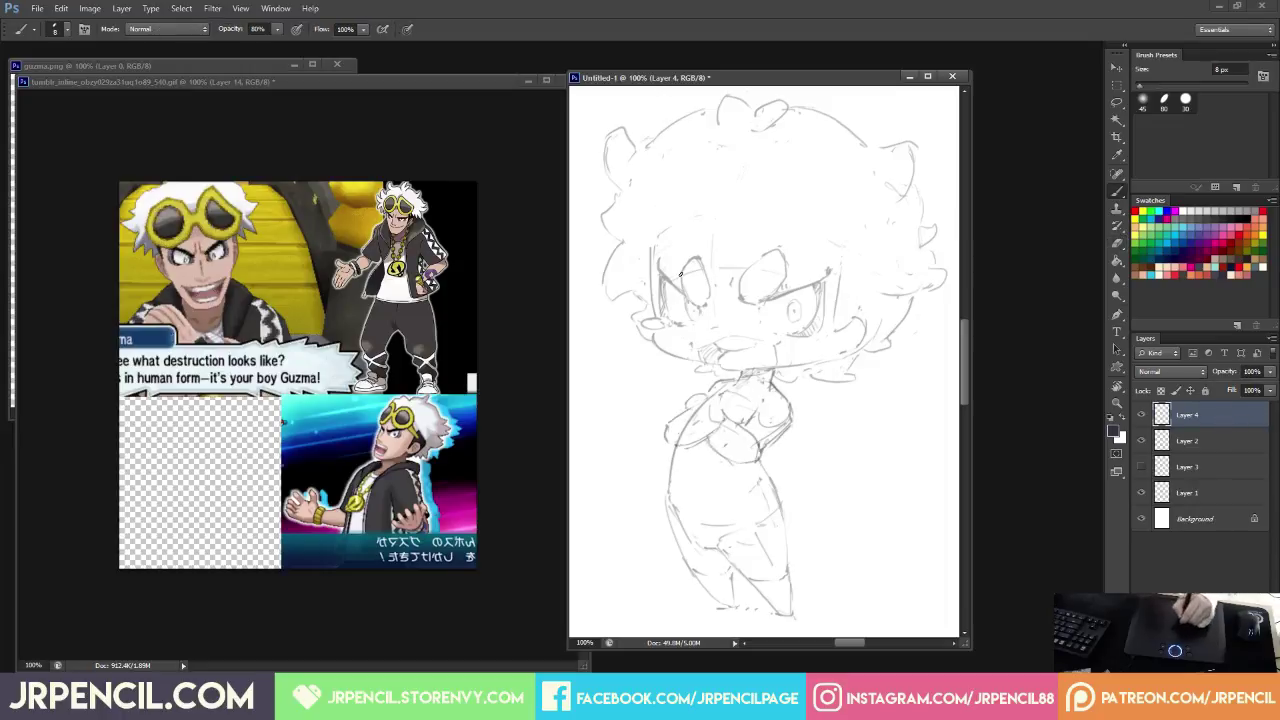
{"action": "left_click", "coordinate": [1141, 467]}
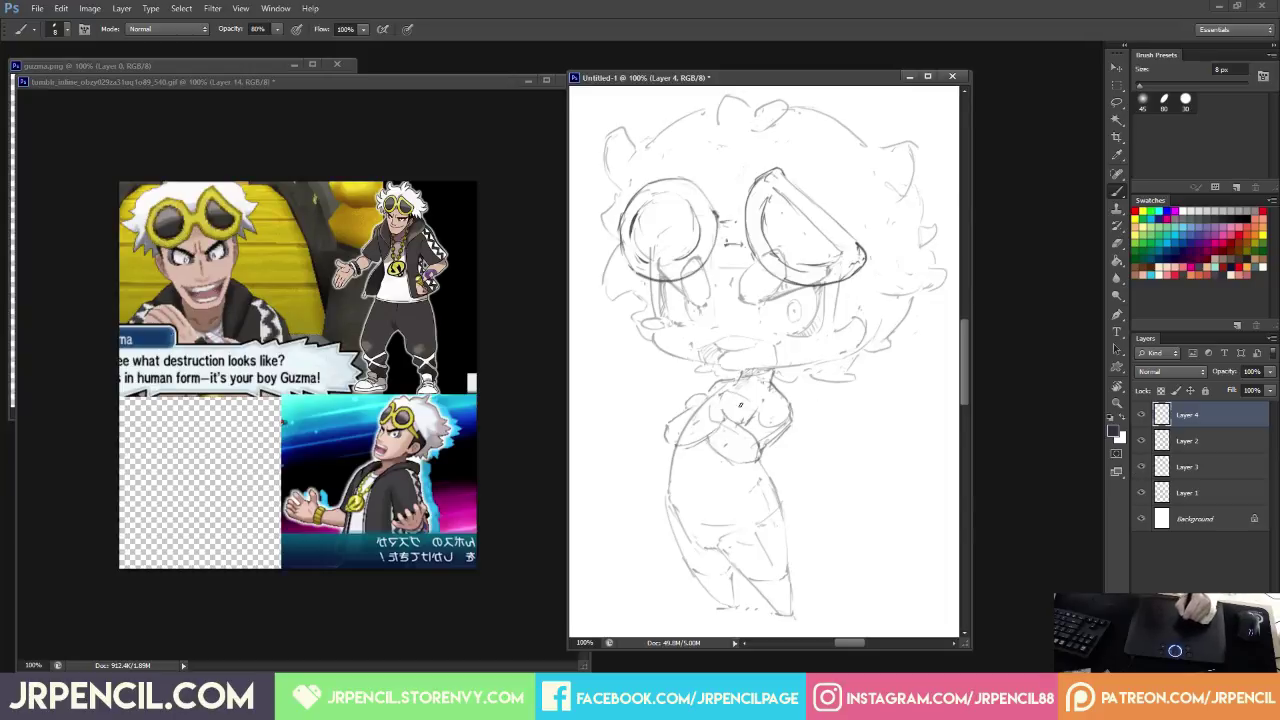
{"action": "left_click_drag", "start_coordinate": [762, 385], "coordinate": [776, 382]}
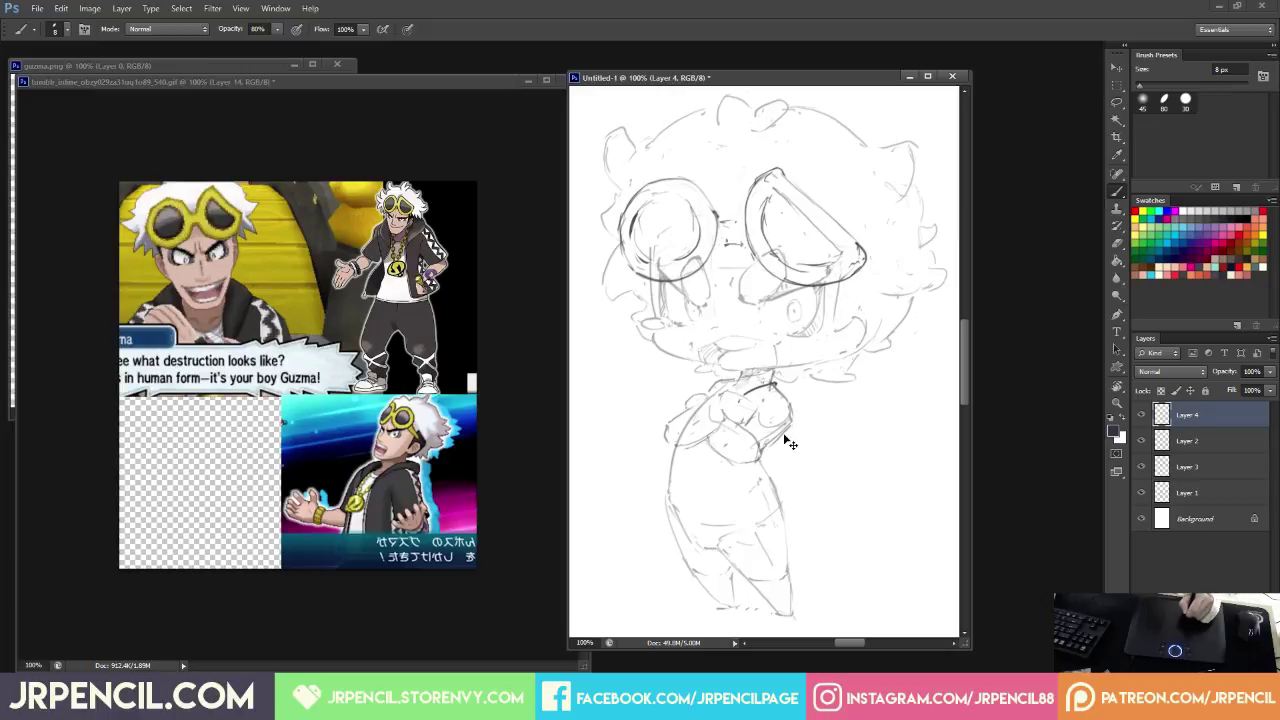
Merge the Layer 2 arms sketch with the Layer 1 base sketch and lower the merged layer's opacity to 42%.
{"action": "left_click", "coordinate": [1200, 440]}
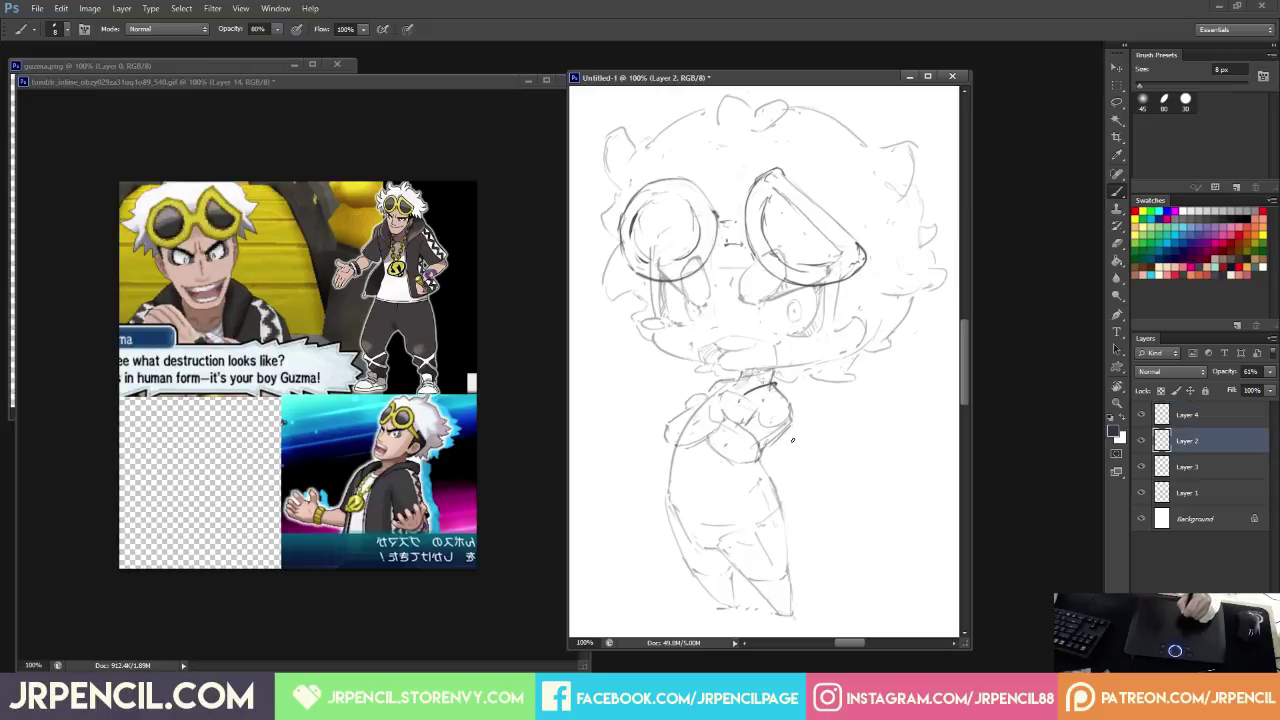
{"action": "left_click", "coordinate": [1190, 467]}
{"action": "key", "text": "ctrl+e"}
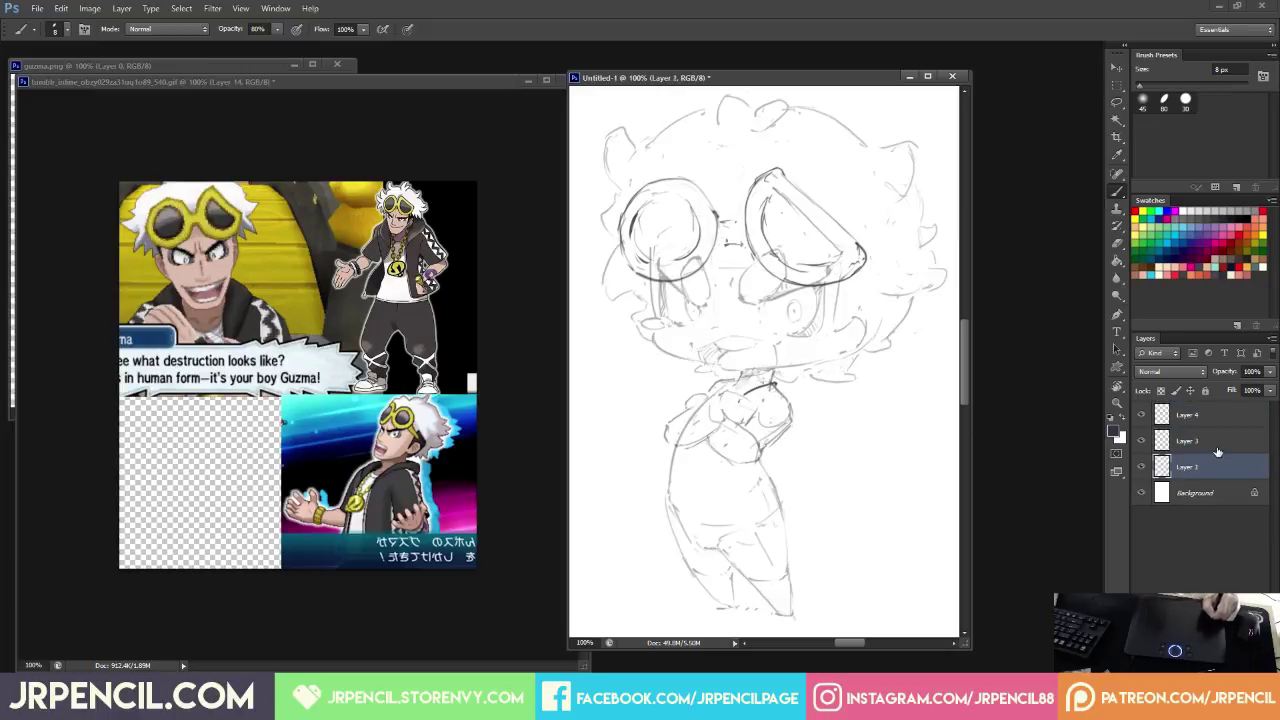
{"action": "left_click", "coordinate": [1270, 371]}
{"action": "left_click_drag", "start_coordinate": [1264, 389], "coordinate": [1229, 390]}
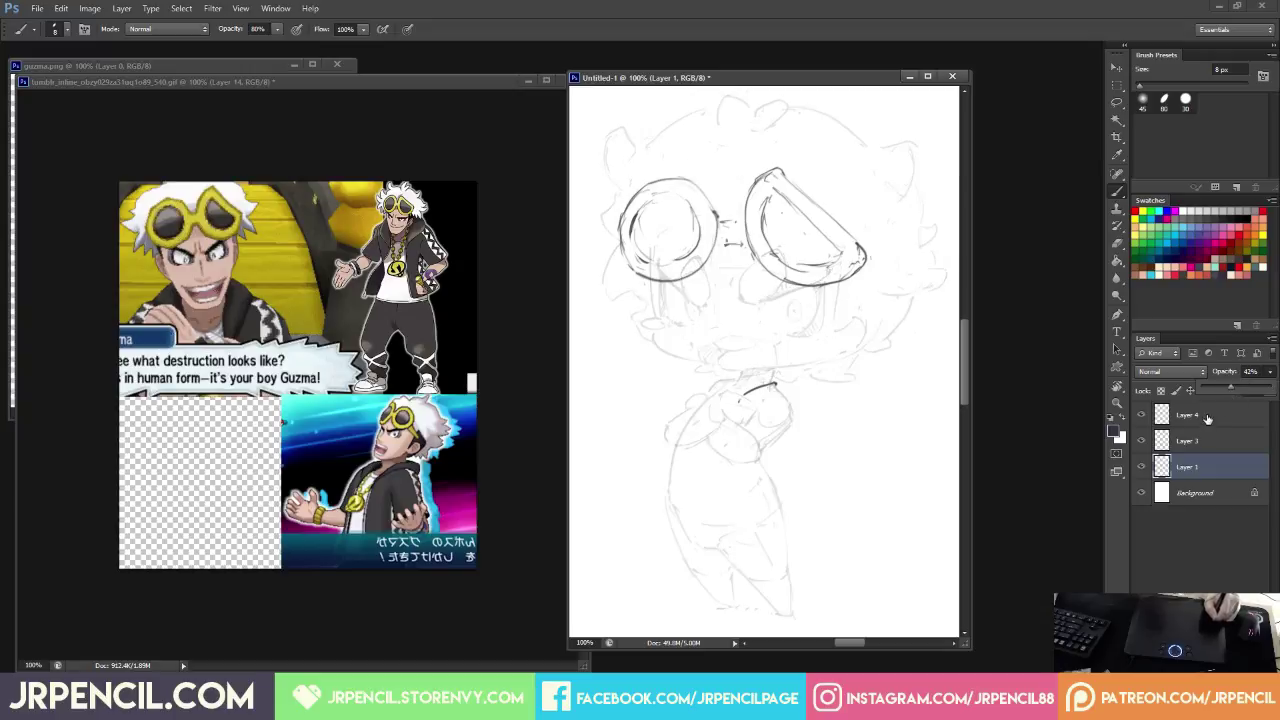
On Layer 4, erase the stray collar line and sketch the jacket's hood and collar curves on both sides of the neck.
{"action": "left_click", "coordinate": [1190, 414]}
{"action": "key", "text": "e"}
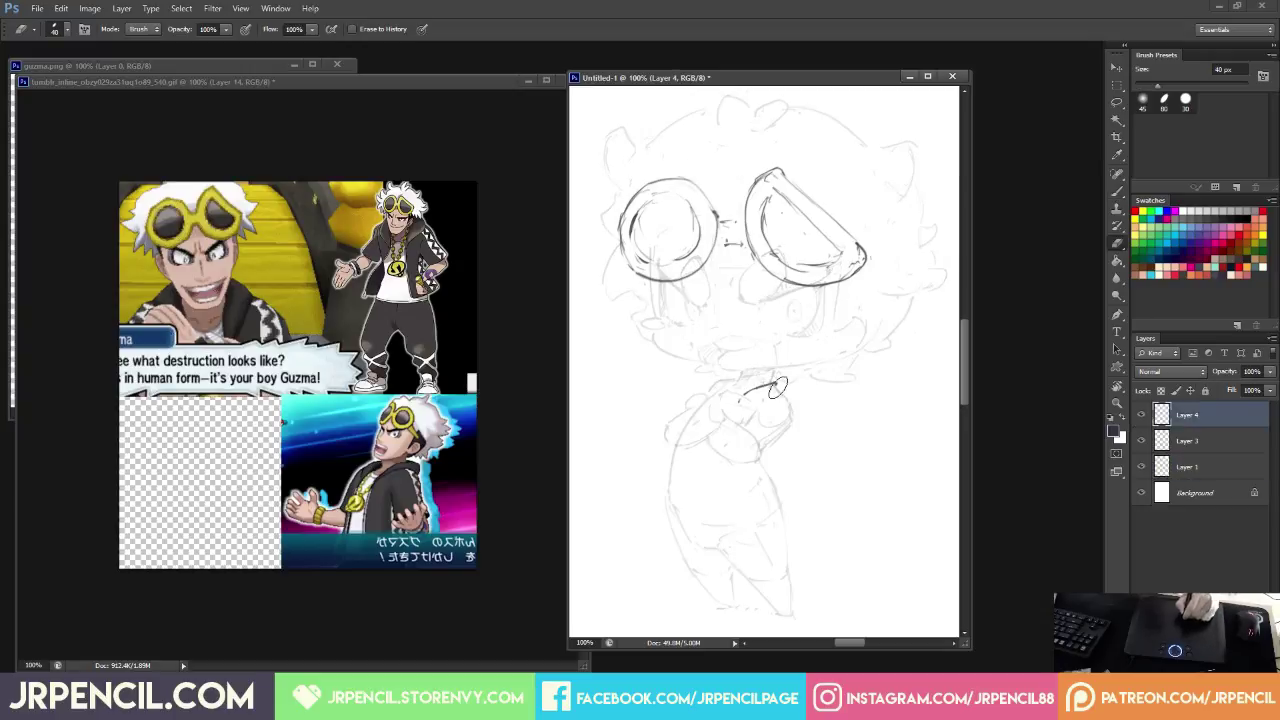
{"action": "key", "text": "b"}
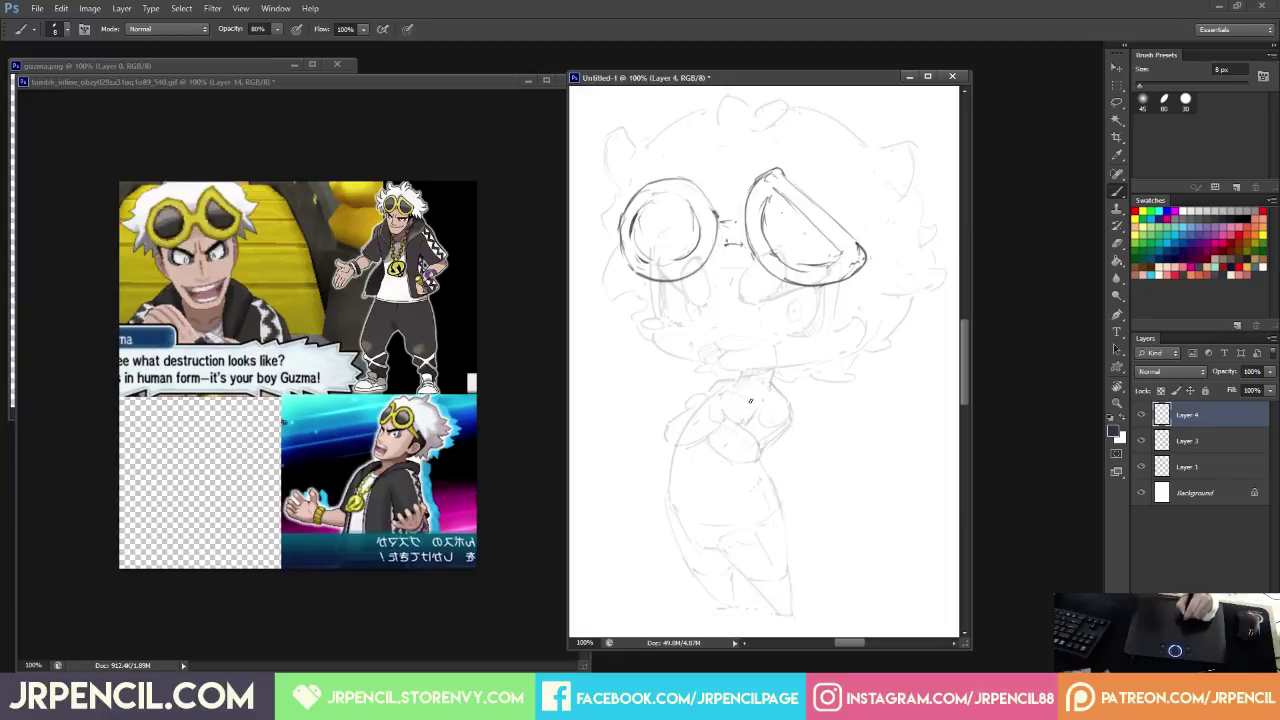
{"action": "mouse_move", "coordinate": [750, 399]}
{"action": "left_mouse_down"}
{"action": "mouse_move", "coordinate": [792, 376]}
{"action": "mouse_move", "coordinate": [798, 402]}
{"action": "left_mouse_up"}
{"action": "mouse_move", "coordinate": [724, 374]}
{"action": "left_mouse_down"}
{"action": "mouse_move", "coordinate": [712, 369]}
{"action": "mouse_move", "coordinate": [703, 392]}
{"action": "left_mouse_up"}
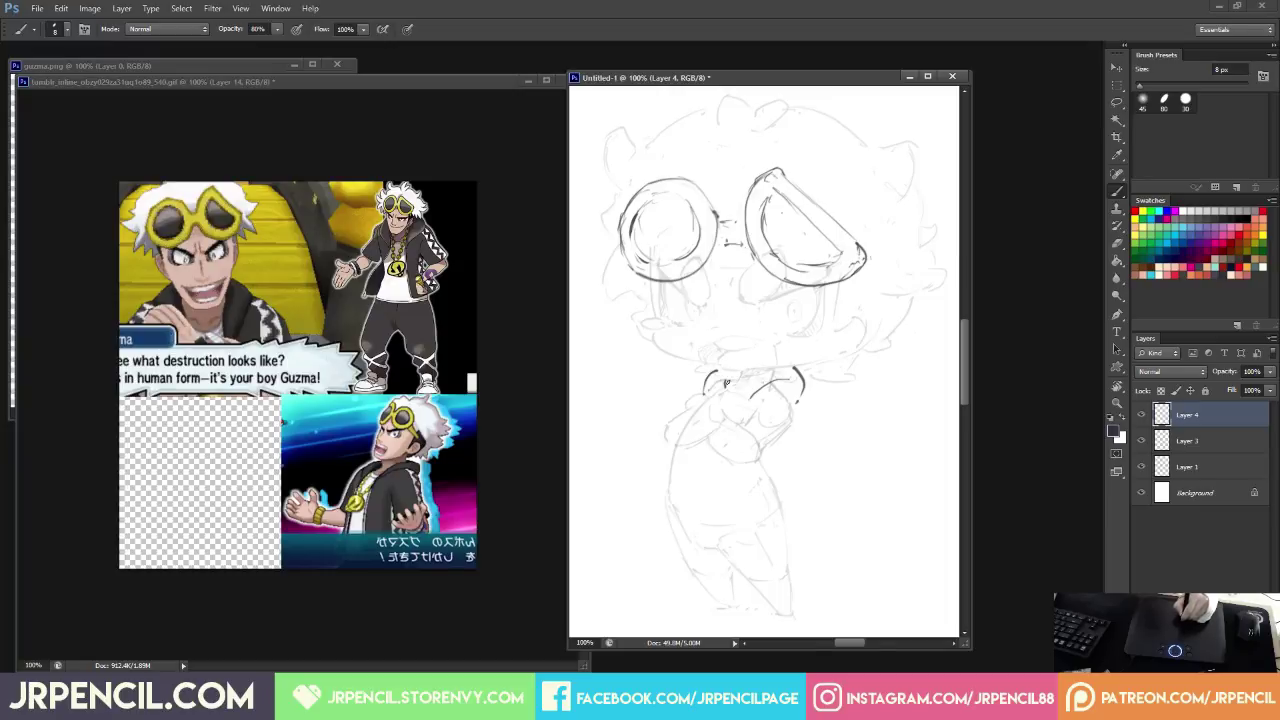
{"action": "left_click_drag", "start_coordinate": [740, 372], "coordinate": [737, 384]}
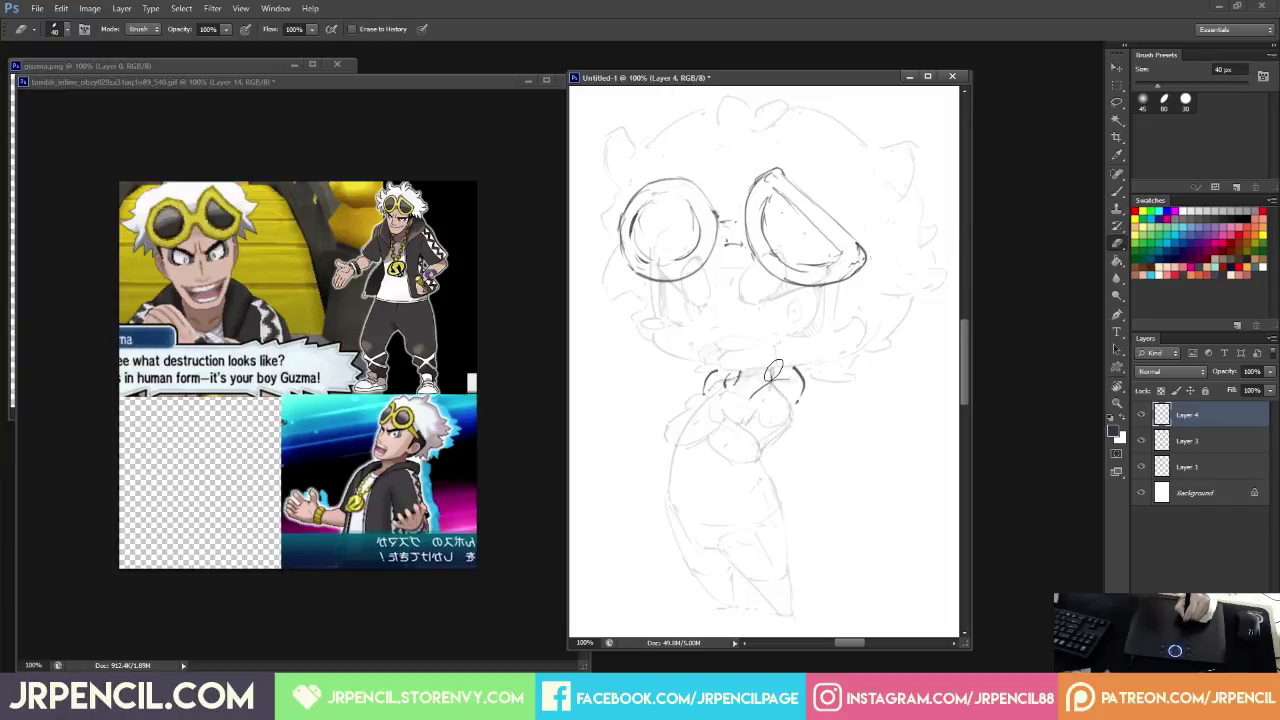
{"action": "mouse_move", "coordinate": [768, 369]}
{"action": "left_mouse_down"}
{"action": "mouse_move", "coordinate": [799, 384]}
{"action": "mouse_move", "coordinate": [740, 376]}
{"action": "left_mouse_up"}
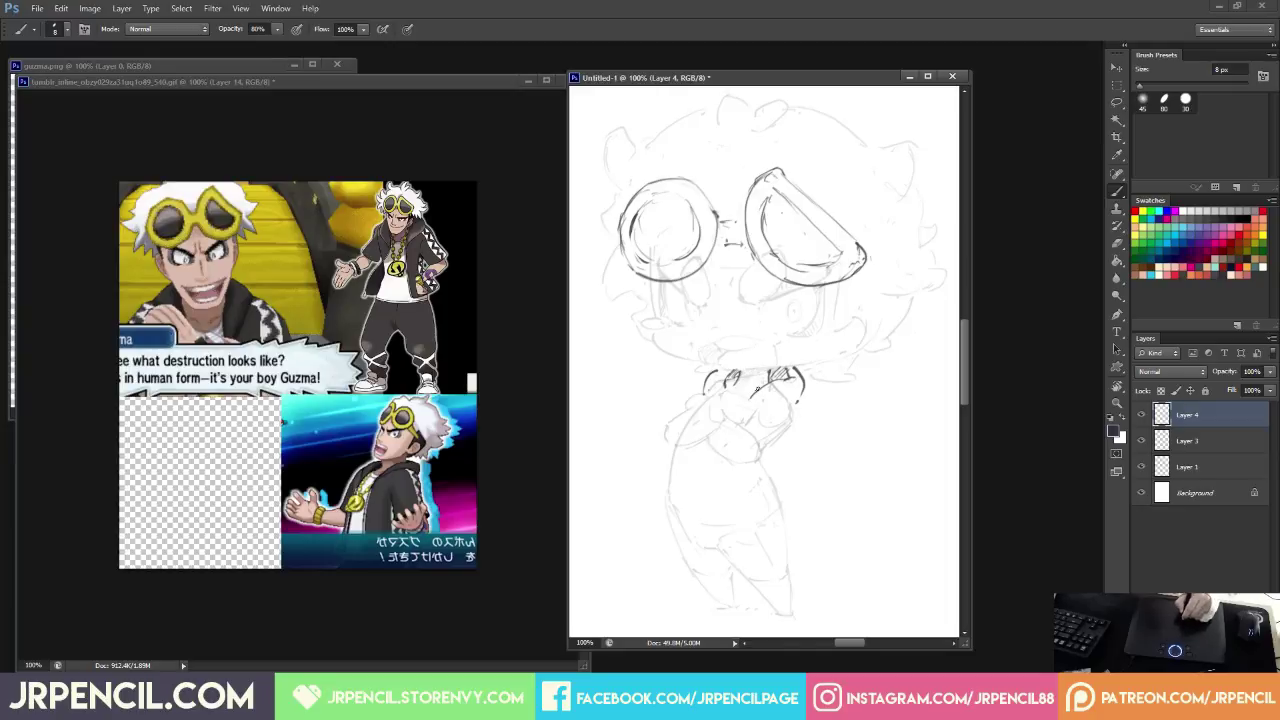
Sketch a short line for the top edge of the crossed arm below the right-hand collar, redrawing it until it fits.
{"action": "left_click_drag", "start_coordinate": [764, 400], "coordinate": [795, 399]}
{"action": "key", "text": "ctrl+z"}
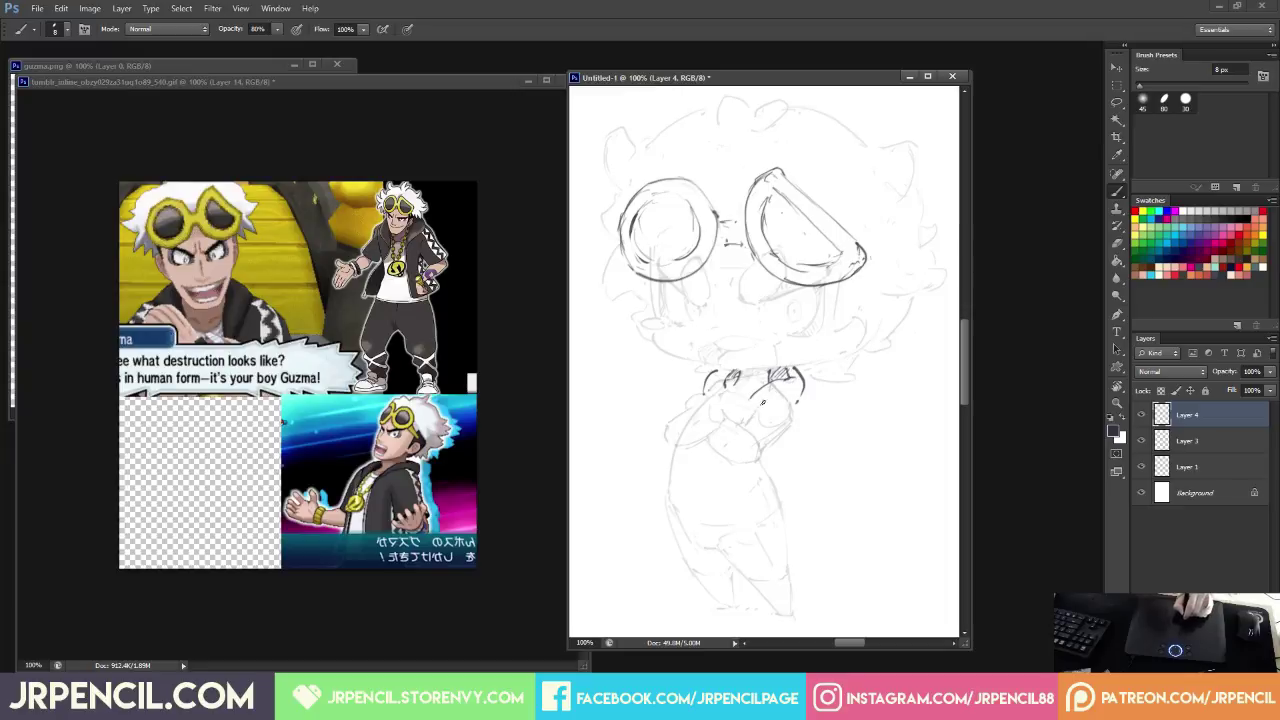
{"action": "left_click_drag", "start_coordinate": [763, 402], "coordinate": [792, 399]}
{"action": "key", "text": "e"}
{"action": "key", "text": "ctrl+z"}
{"action": "key", "text": "b"}
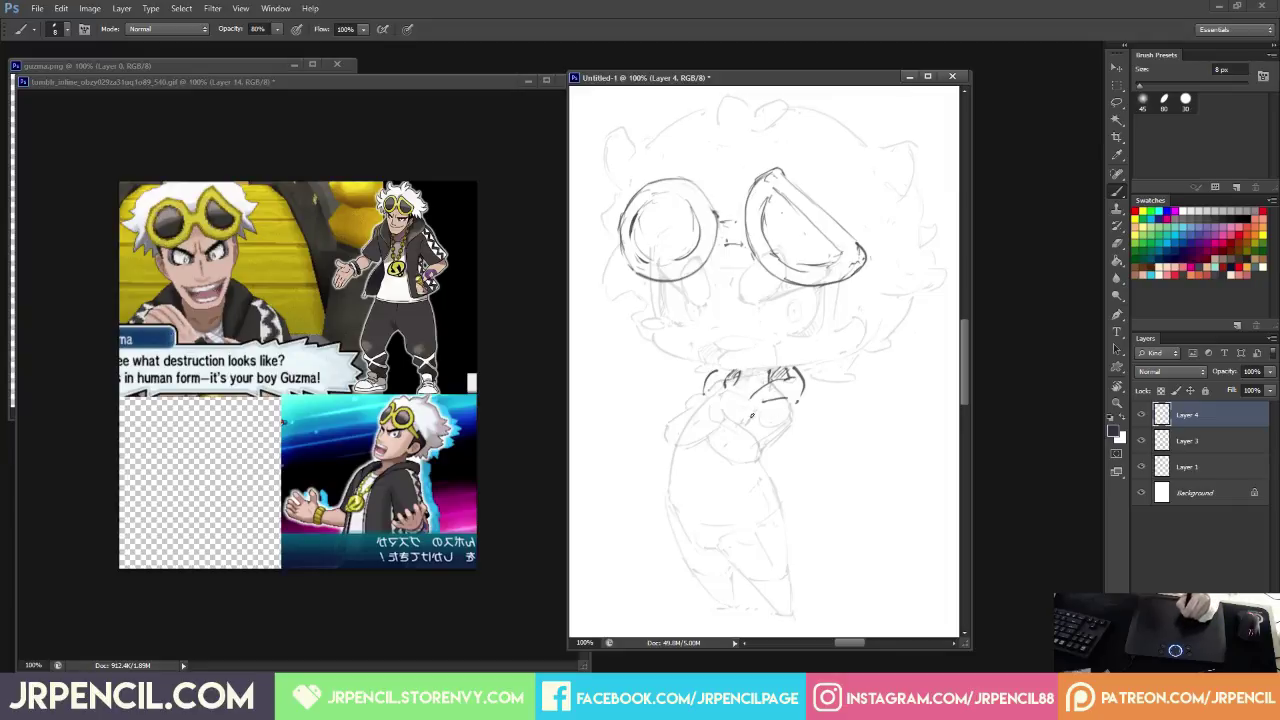
Sketch the jacket sleeve around the right-hand elbow, with a curved lower cuff line and the sleeve's outer edge.
{"action": "mouse_move", "coordinate": [745, 429]}
{"action": "left_mouse_down"}
{"action": "mouse_move", "coordinate": [781, 454]}
{"action": "mouse_move", "coordinate": [761, 428]}
{"action": "mouse_move", "coordinate": [778, 443]}
{"action": "mouse_move", "coordinate": [803, 399]}
{"action": "left_mouse_up"}
{"action": "key", "text": "e"}
{"action": "key", "text": "ctrl+z"}
{"action": "key", "text": "b"}
{"action": "key", "text": "e"}
{"action": "left_click", "coordinate": [763, 437]}
{"action": "key", "text": "b"}
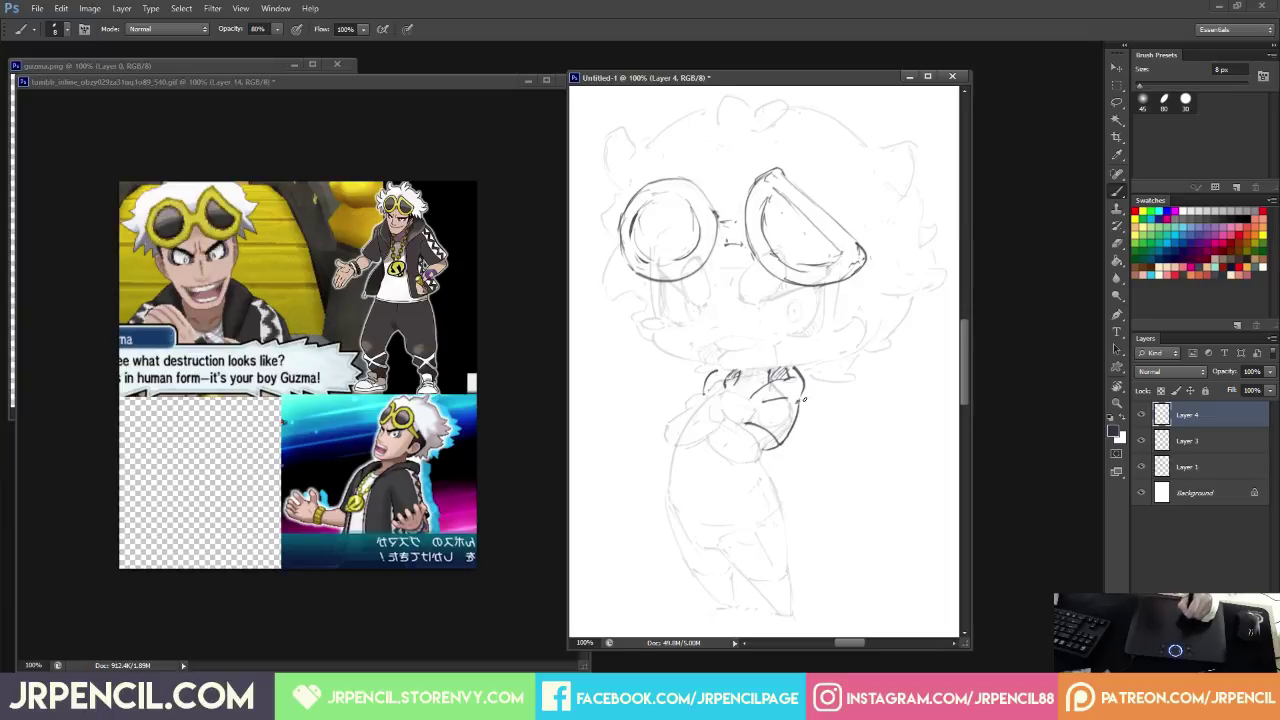
{"action": "key", "text": "ctrl+z"}
{"action": "mouse_move", "coordinate": [784, 401]}
{"action": "left_mouse_down"}
{"action": "mouse_move", "coordinate": [794, 416]}
{"action": "mouse_move", "coordinate": [780, 448]}
{"action": "mouse_move", "coordinate": [786, 416]}
{"action": "left_mouse_up"}
{"action": "key", "text": "ctrl+z"}
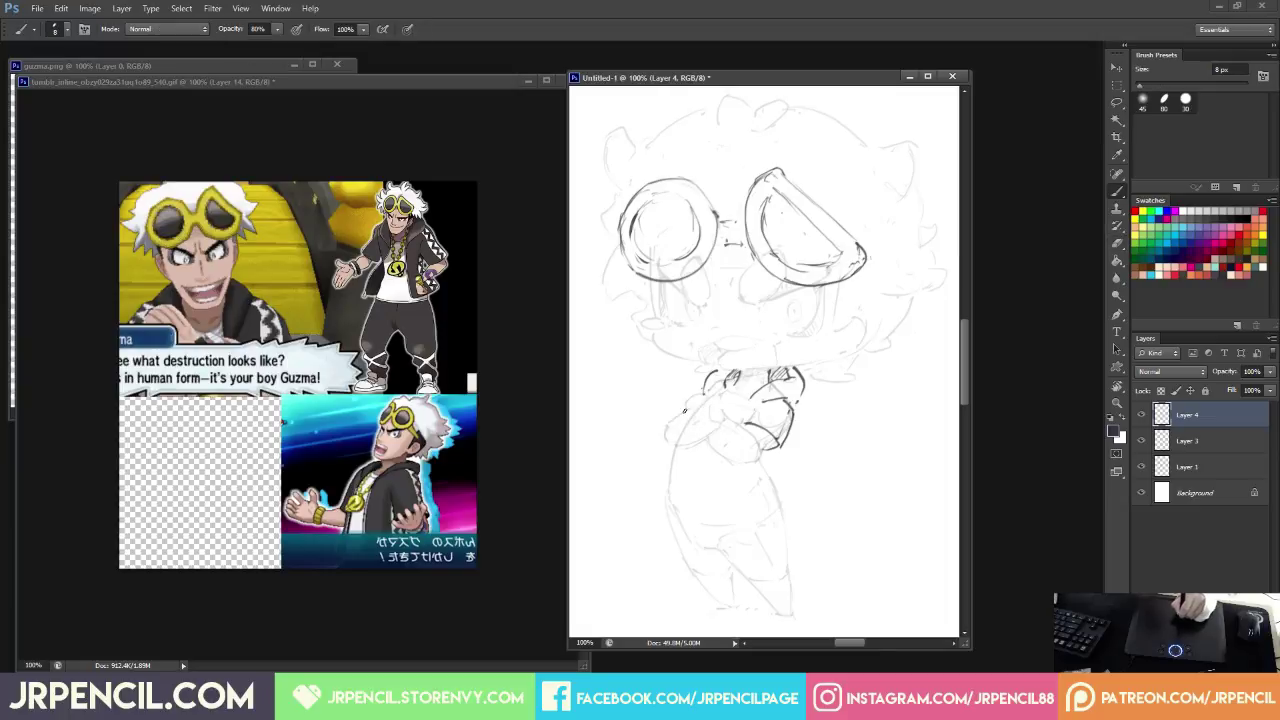
Sketch the jacket's shoulder and sleeve line over the left-hand arm.
{"action": "mouse_move", "coordinate": [685, 412]}
{"action": "left_mouse_down"}
{"action": "mouse_move", "coordinate": [665, 418]}
{"action": "mouse_move", "coordinate": [703, 383]}
{"action": "mouse_move", "coordinate": [686, 416]}
{"action": "left_mouse_up"}
{"action": "key", "text": "e"}
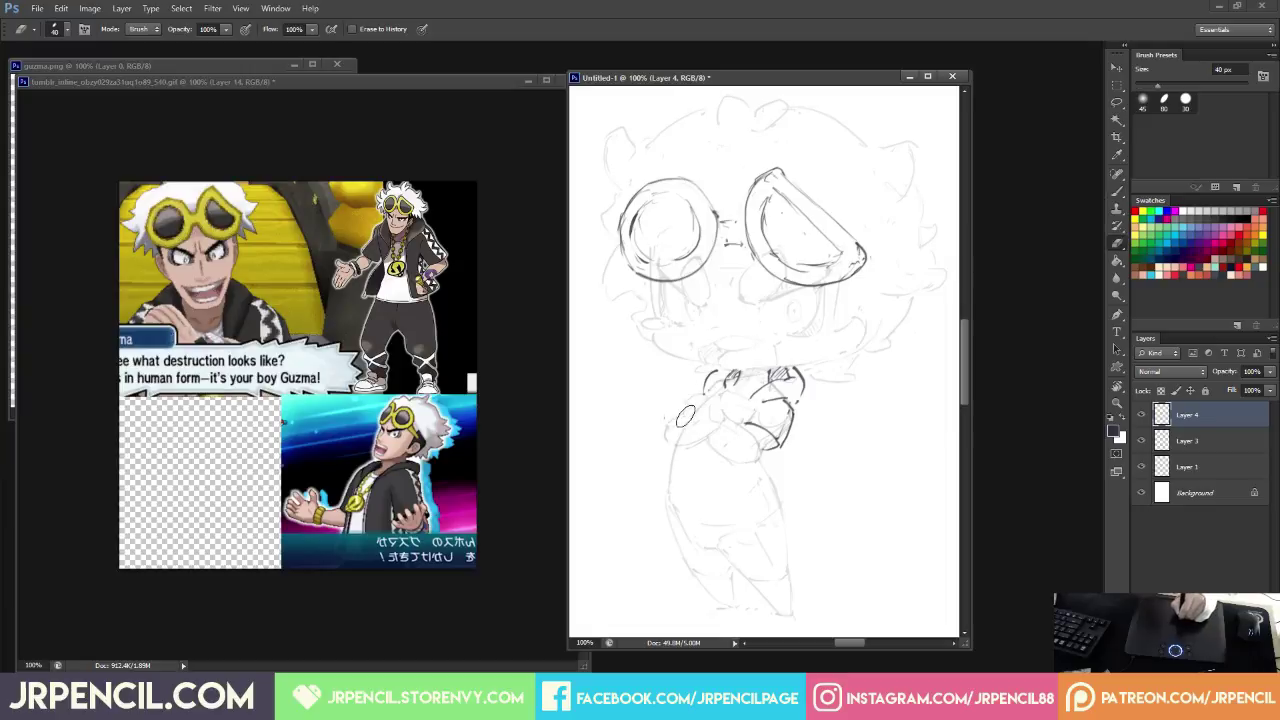
{"action": "key", "text": "b"}
{"action": "left_click_drag", "start_coordinate": [682, 401], "coordinate": [678, 418]}
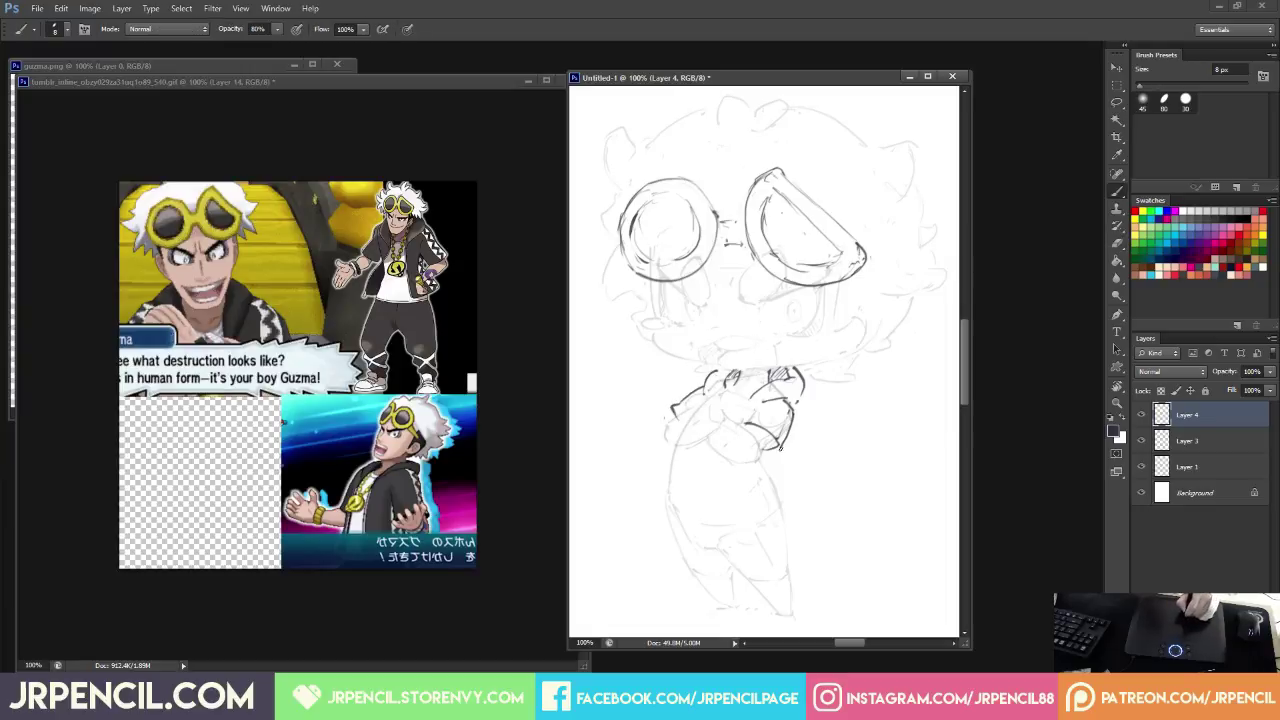
Erase the lower tip of the right-hand sleeve and redraw its cuff and outer corner around the elbow.
{"action": "key", "text": "e"}
{"action": "left_click_drag", "start_coordinate": [780, 449], "coordinate": [772, 443]}
{"action": "key", "text": "b"}
{"action": "key", "text": "e"}
{"action": "key", "text": "b"}
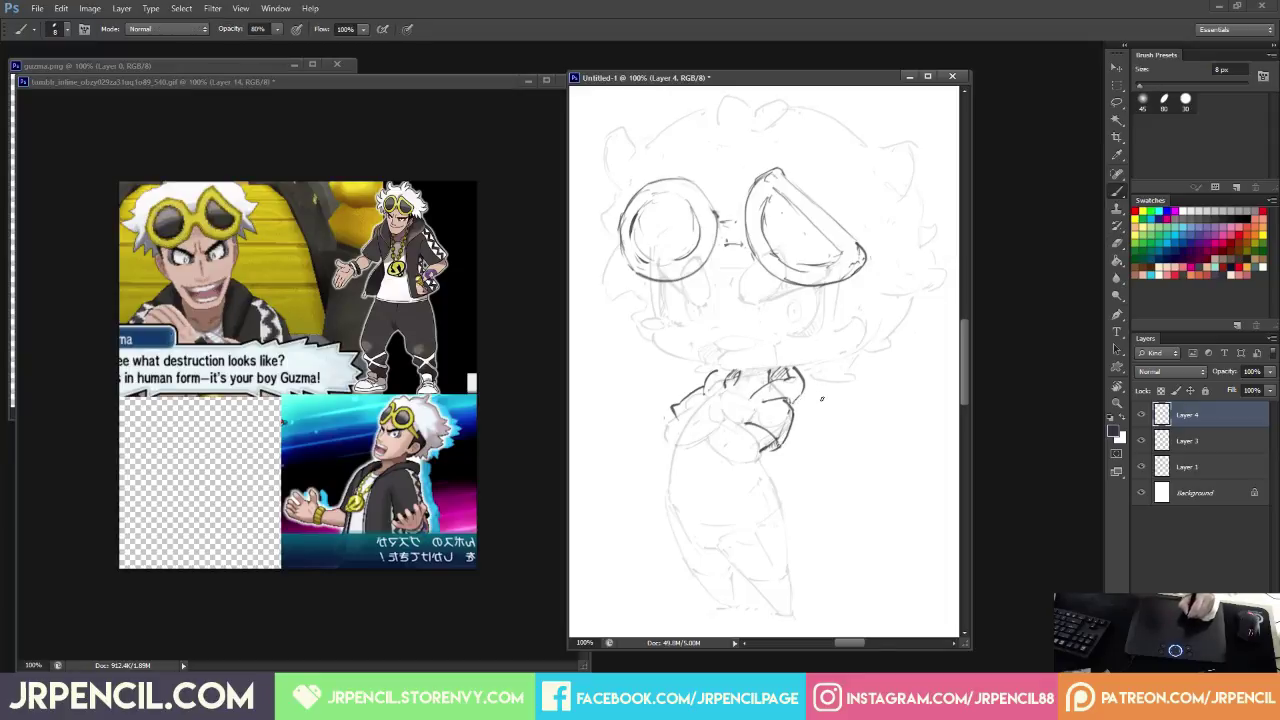
{"action": "key", "text": "e"}
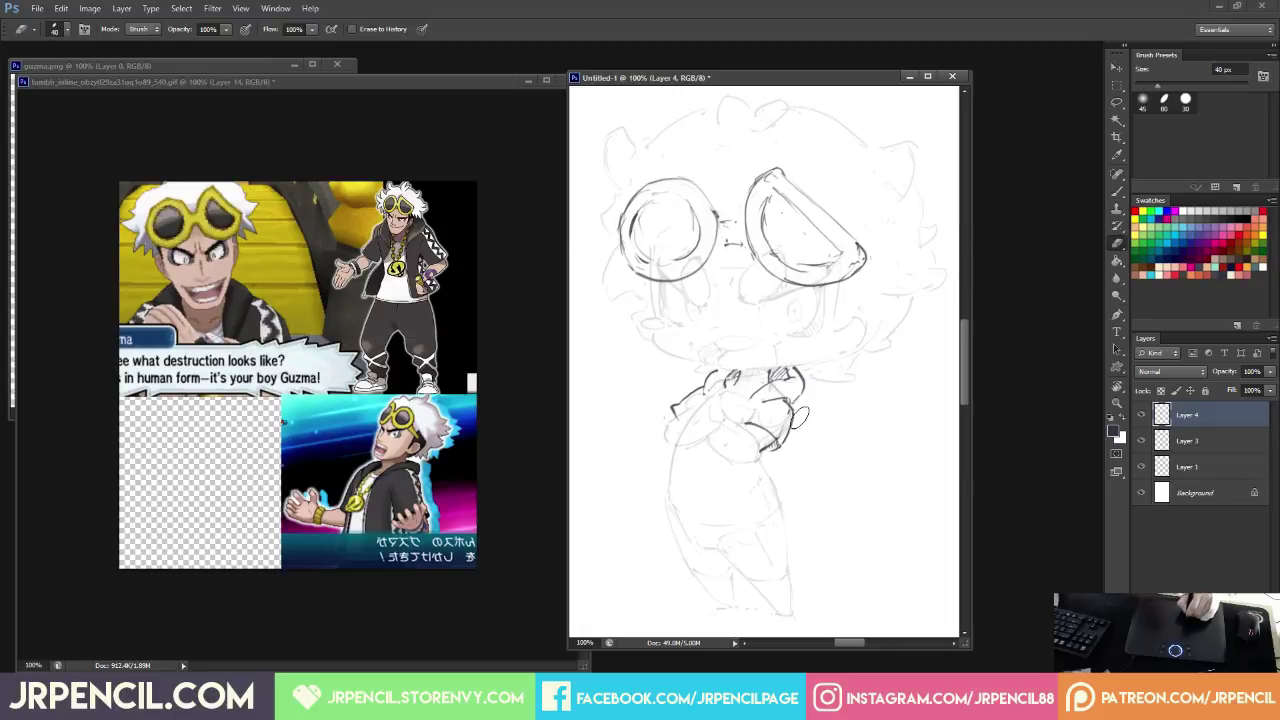
{"action": "key", "text": "b"}
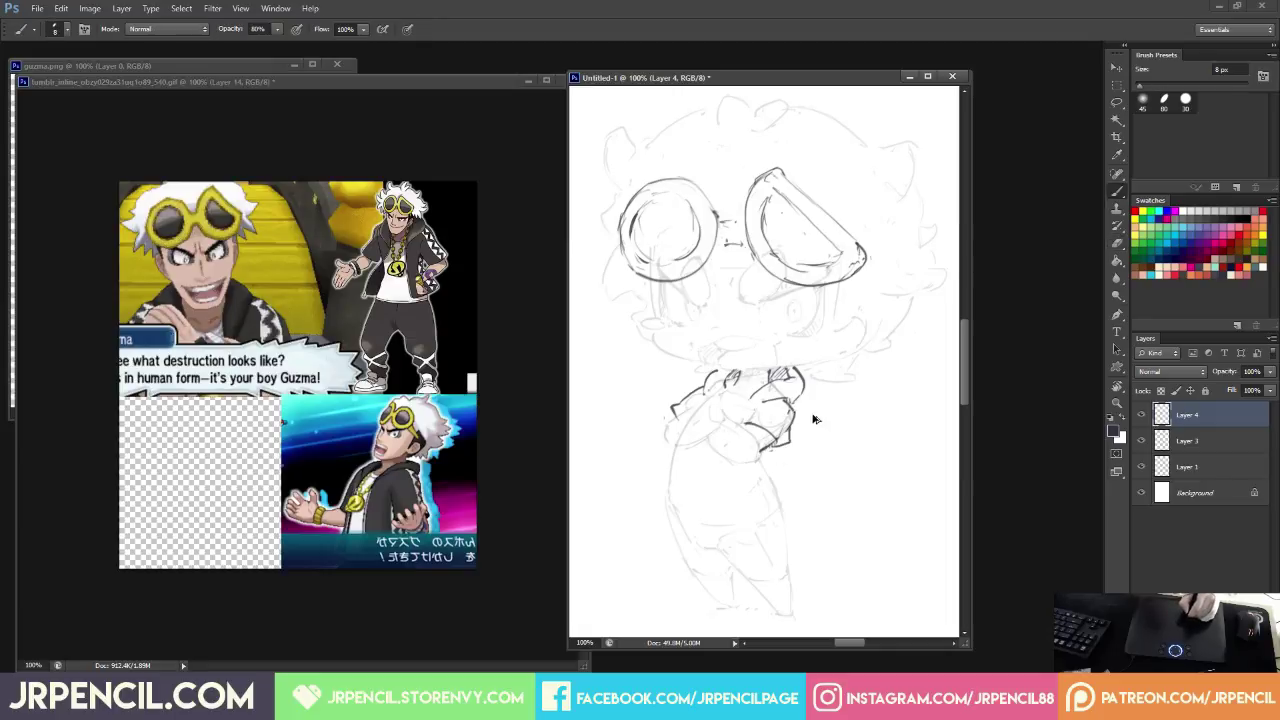
Clean up the inner lines of the right-hand cuff with the eraser and redraw the sleeve opening beneath the elbow.
{"action": "key", "text": "e"}
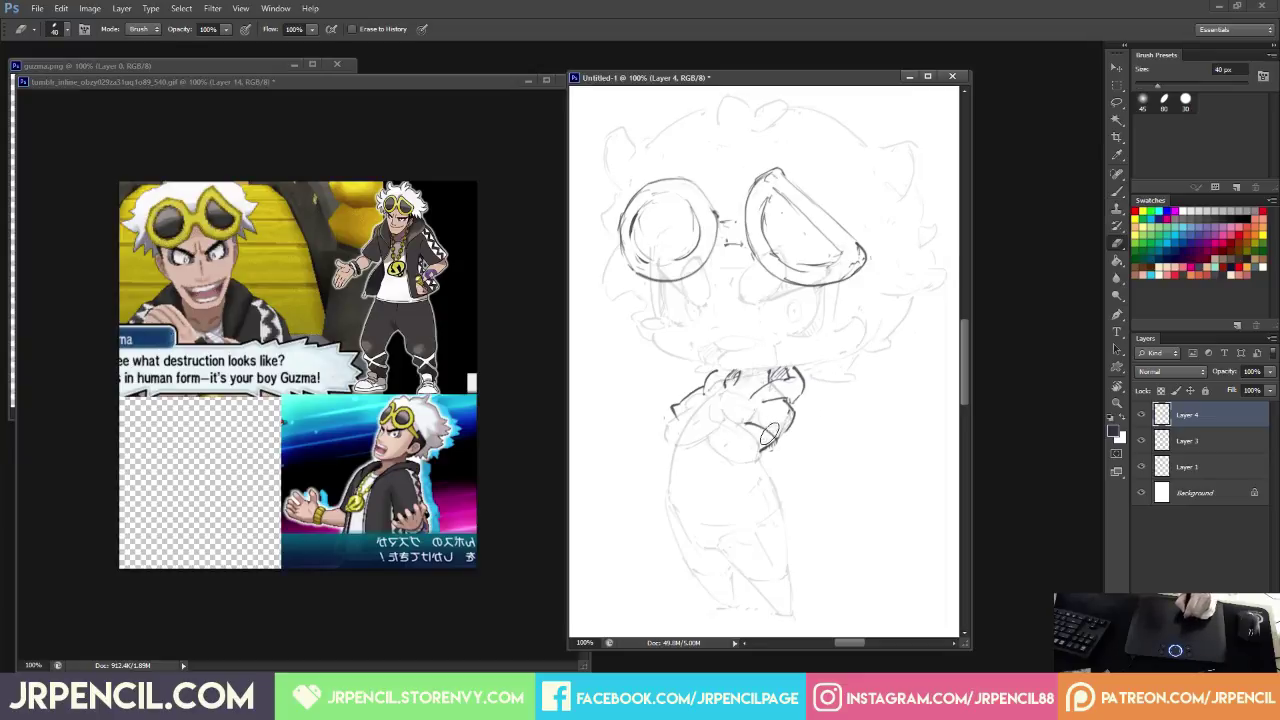
{"action": "mouse_move", "coordinate": [770, 434]}
{"action": "left_mouse_down"}
{"action": "mouse_move", "coordinate": [752, 424]}
{"action": "mouse_move", "coordinate": [769, 443]}
{"action": "mouse_move", "coordinate": [790, 440]}
{"action": "mouse_move", "coordinate": [762, 451]}
{"action": "mouse_move", "coordinate": [777, 441]}
{"action": "left_mouse_up"}
{"action": "key", "text": "b"}
{"action": "key", "text": "e"}
{"action": "key", "text": "b"}
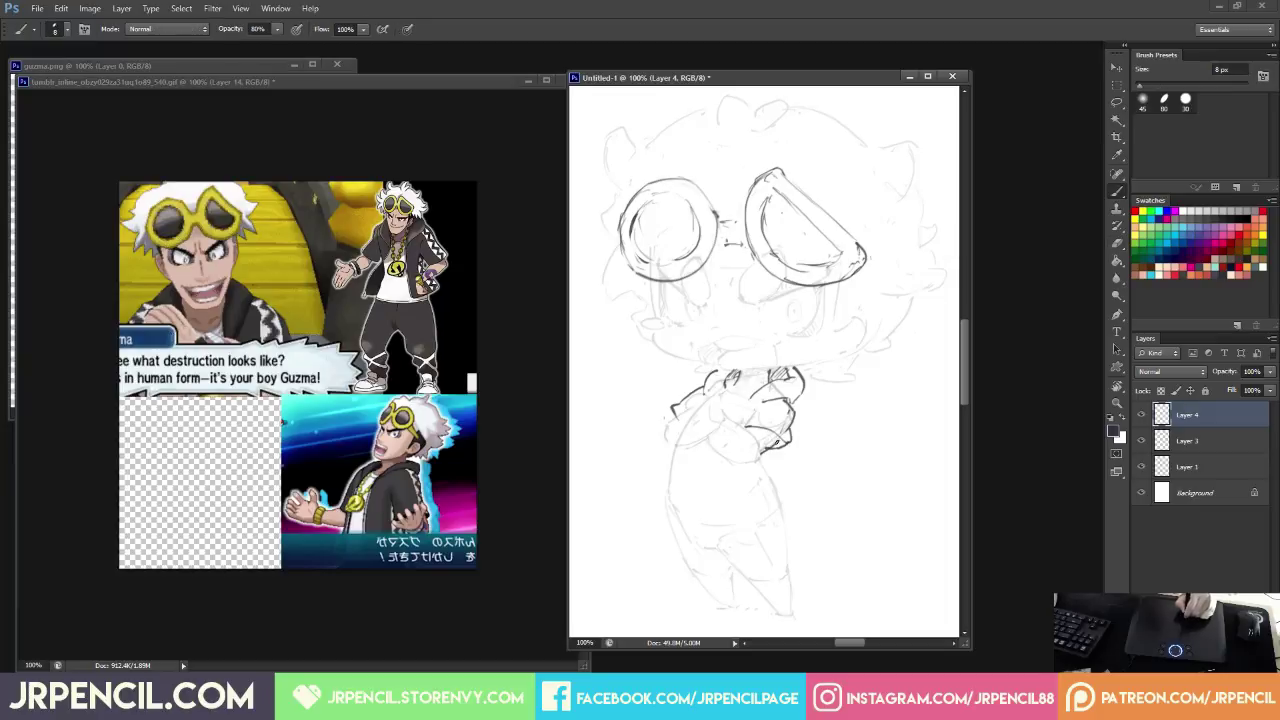
Sketch the upper edge of the jacket's left flap, sweeping outward and down from below the folded arms.
{"action": "key", "text": "e"}
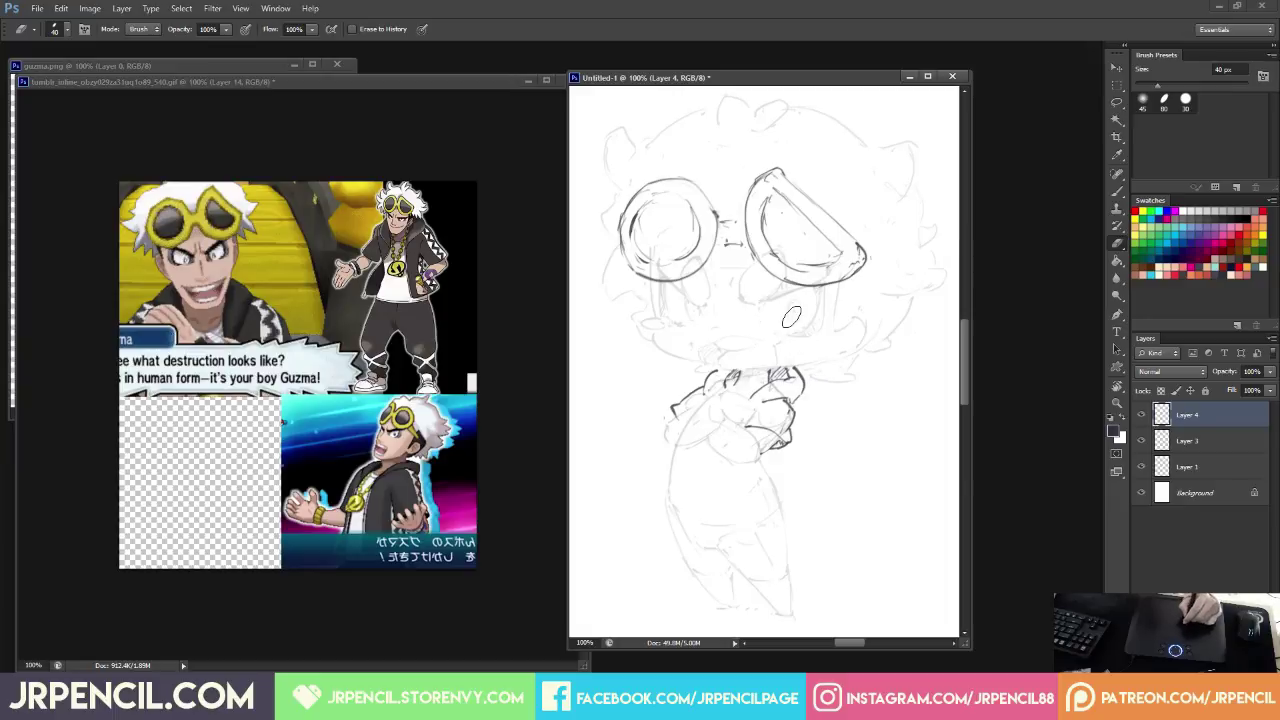
{"action": "key", "text": "b"}
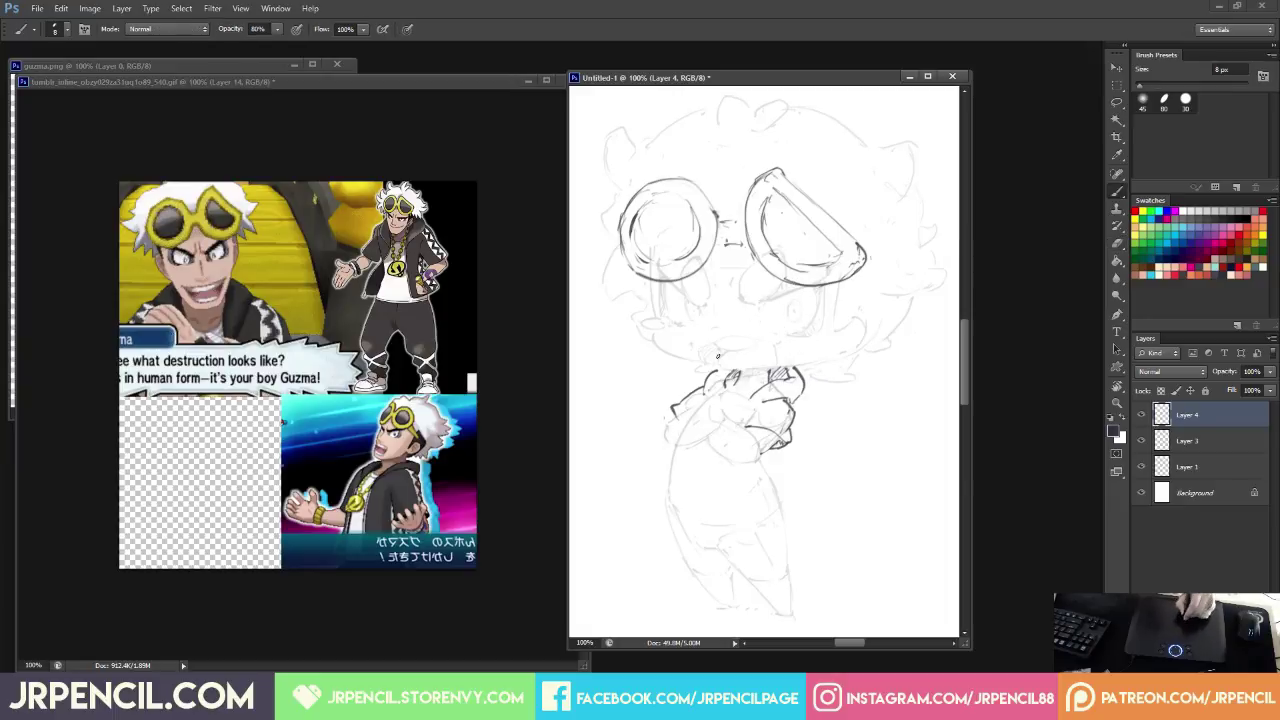
{"action": "left_click_drag", "start_coordinate": [697, 448], "coordinate": [648, 467]}
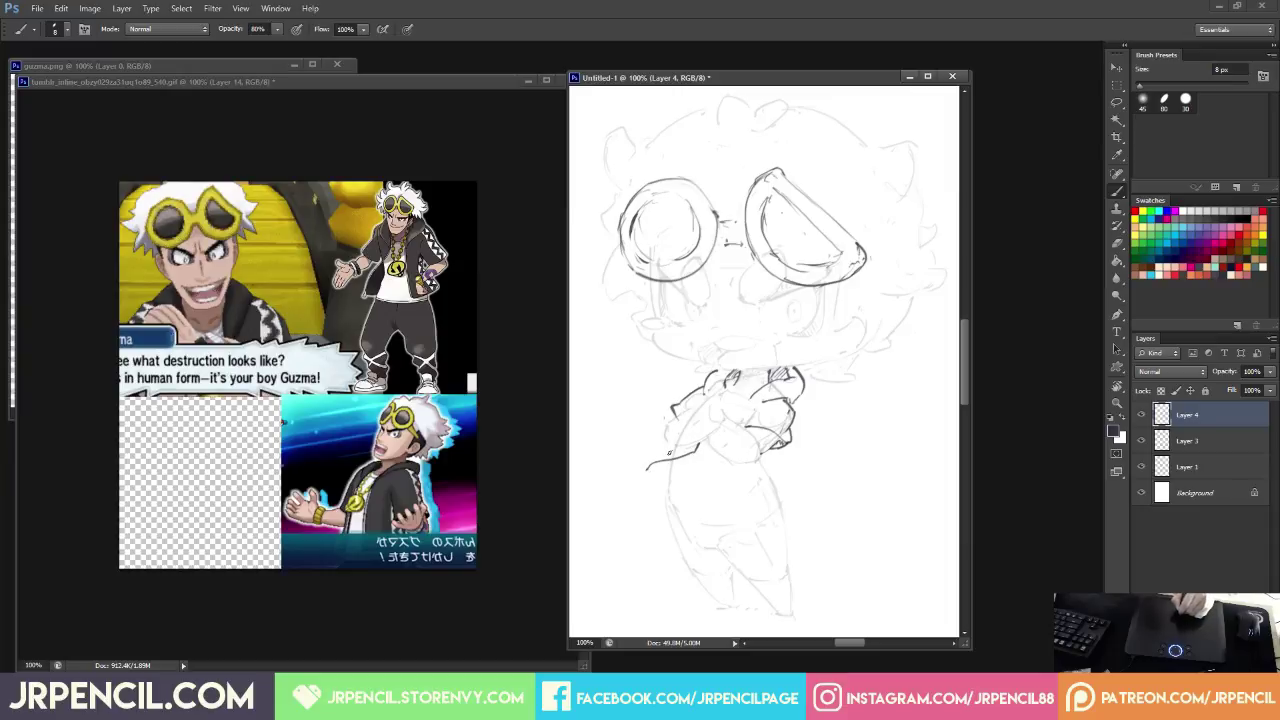
{"action": "key", "text": "e"}
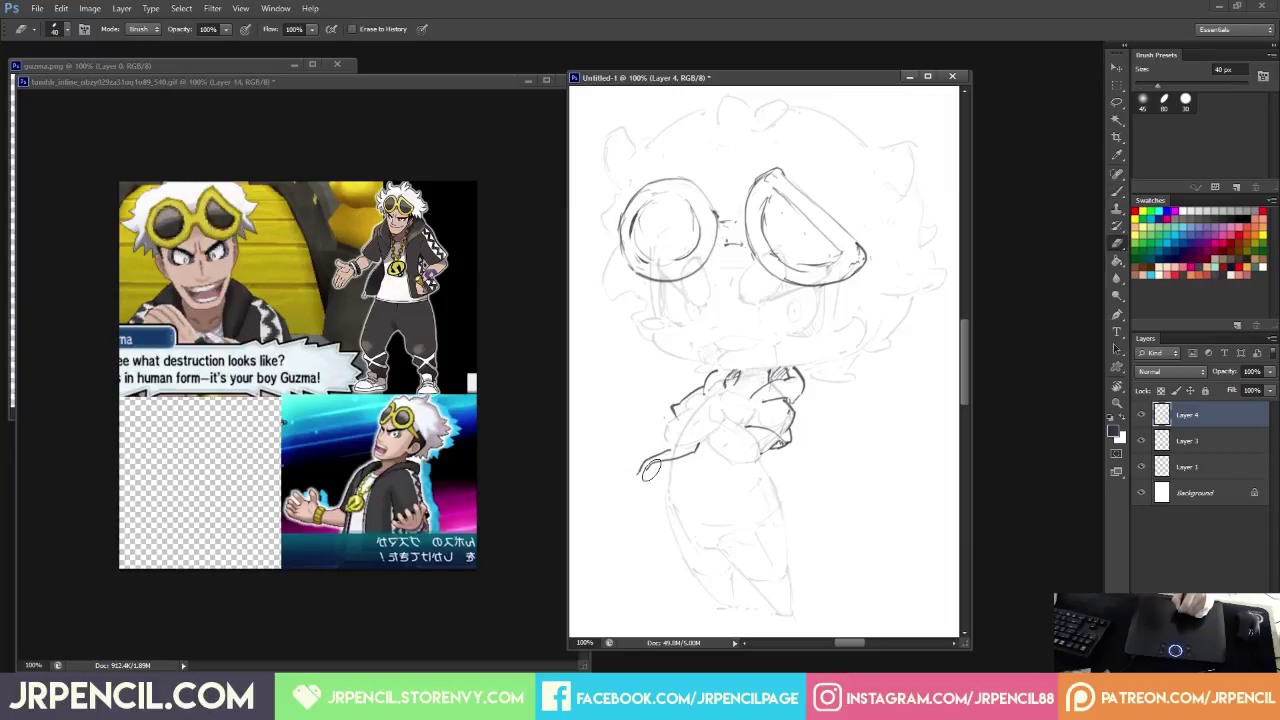
{"action": "key", "text": "b"}
{"action": "mouse_move", "coordinate": [654, 465]}
{"action": "left_mouse_down"}
{"action": "mouse_move", "coordinate": [622, 492]}
{"action": "mouse_move", "coordinate": [680, 462]}
{"action": "mouse_move", "coordinate": [618, 500]}
{"action": "left_mouse_up"}
{"action": "key", "text": "e"}
{"action": "key", "text": "b"}
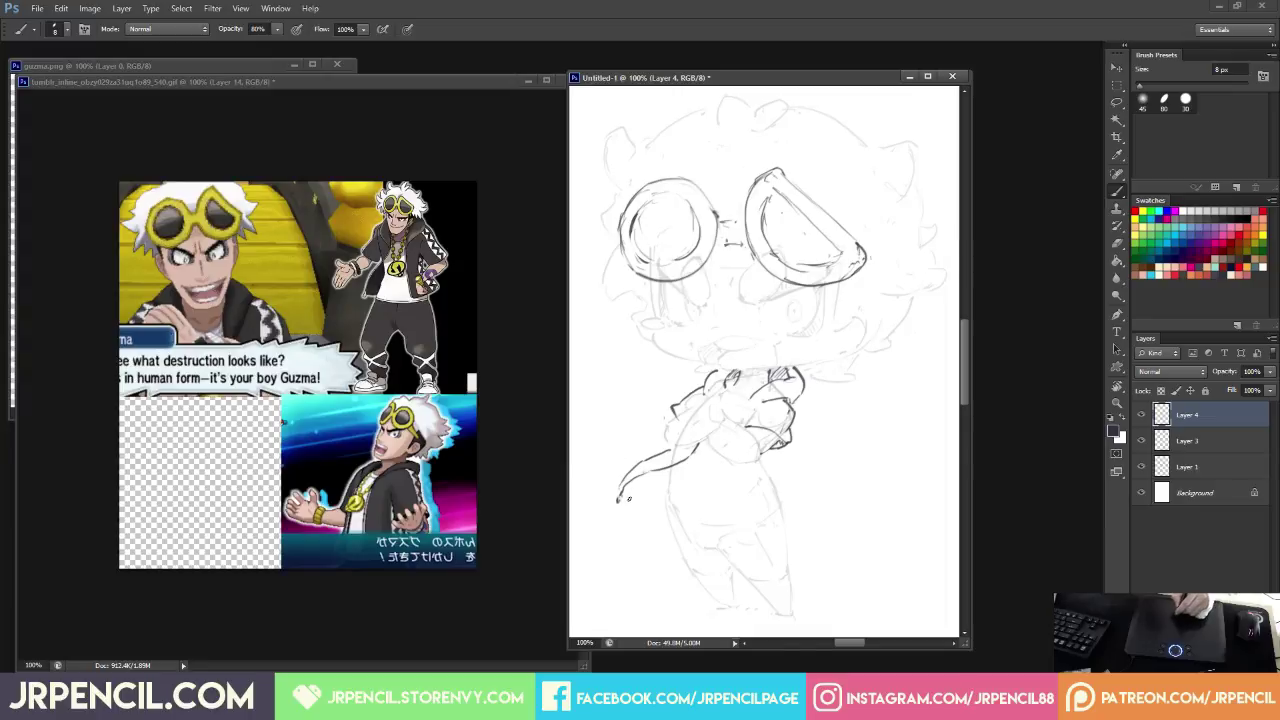
Clean up the left flap's pointed tip and draw its lower edge back toward the hip.
{"action": "key", "text": "e"}
{"action": "key", "text": "b"}
{"action": "key", "text": "e"}
{"action": "mouse_move", "coordinate": [620, 501]}
{"action": "left_mouse_down"}
{"action": "mouse_move", "coordinate": [662, 514]}
{"action": "mouse_move", "coordinate": [636, 478]}
{"action": "left_mouse_up"}
{"action": "key", "text": "b"}
{"action": "key", "text": "e"}
{"action": "mouse_move", "coordinate": [618, 496]}
{"action": "left_mouse_down"}
{"action": "mouse_move", "coordinate": [636, 510]}
{"action": "mouse_move", "coordinate": [638, 473]}
{"action": "mouse_move", "coordinate": [690, 456]}
{"action": "mouse_move", "coordinate": [616, 502]}
{"action": "mouse_move", "coordinate": [662, 516]}
{"action": "left_mouse_up"}
{"action": "key", "text": "b"}
{"action": "key", "text": "e"}
{"action": "key", "text": "b"}
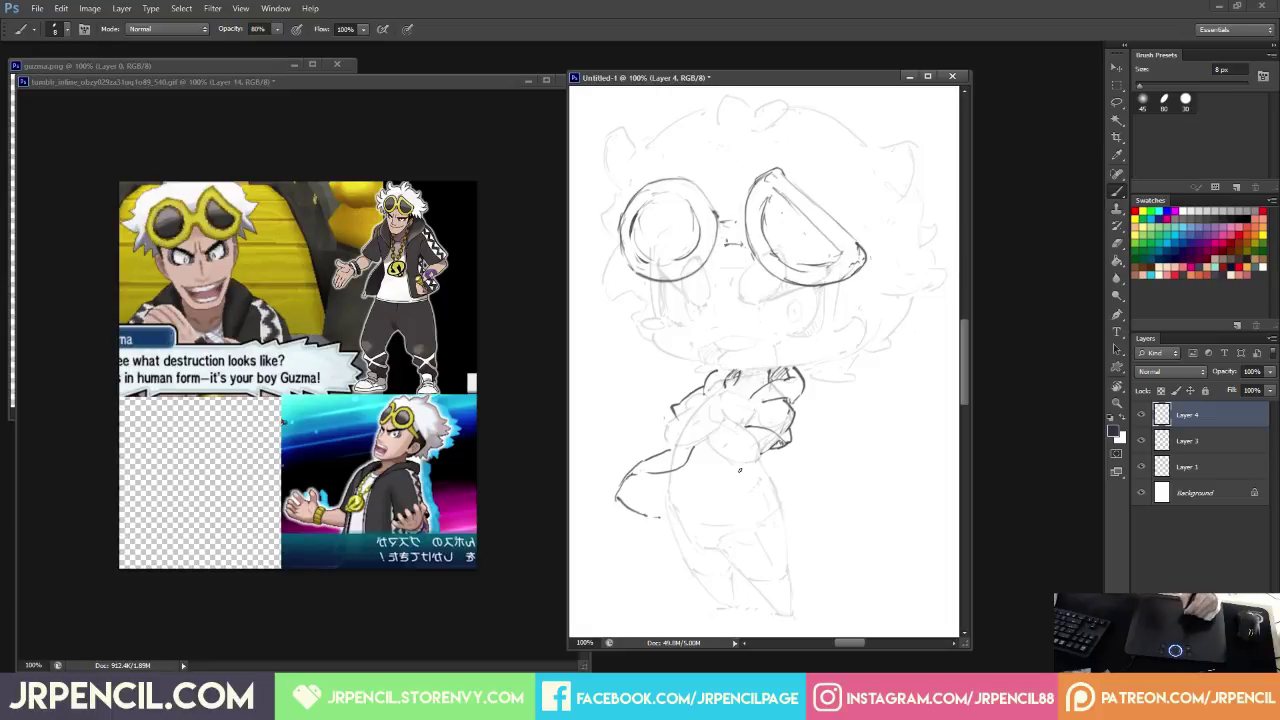
Draw the front edge of the jacket's right flap from below the arms down across the hip.
{"action": "key", "text": "e"}
{"action": "key", "text": "b"}
{"action": "mouse_move", "coordinate": [722, 474]}
{"action": "left_mouse_down"}
{"action": "mouse_move", "coordinate": [793, 522]}
{"action": "mouse_move", "coordinate": [738, 463]}
{"action": "mouse_move", "coordinate": [745, 504]}
{"action": "mouse_move", "coordinate": [770, 518]}
{"action": "left_mouse_up"}
{"action": "key", "text": "e"}
{"action": "key", "text": "b"}
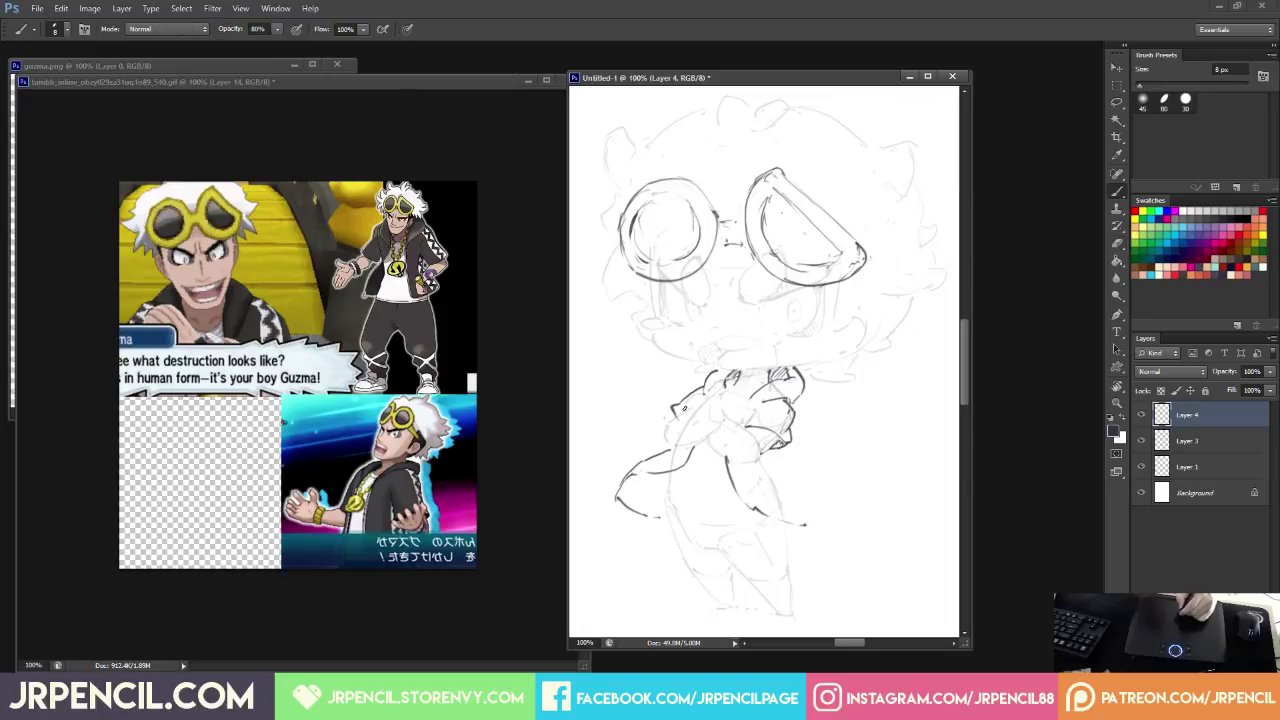
Erase the curved upper edge of the left flap and redraw it straighter up to the arm.
{"action": "key", "text": "e"}
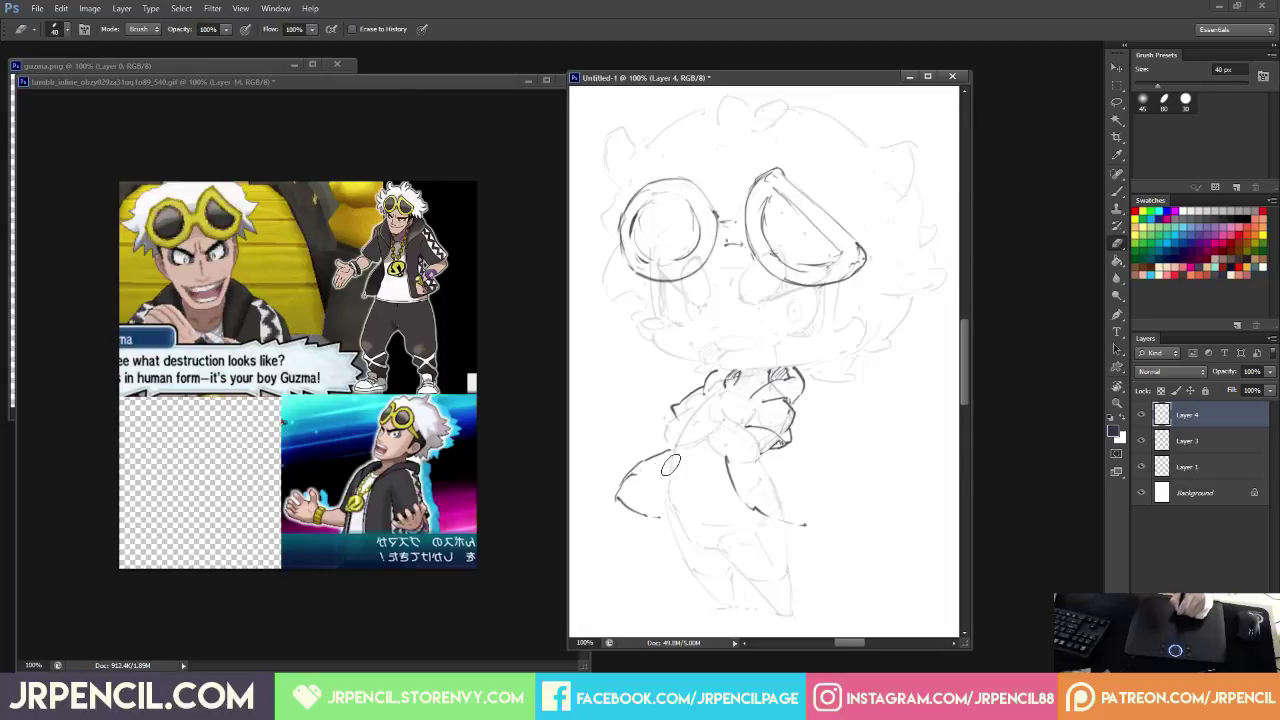
{"action": "mouse_move", "coordinate": [662, 453]}
{"action": "left_mouse_down"}
{"action": "mouse_move", "coordinate": [648, 456]}
{"action": "mouse_move", "coordinate": [676, 442]}
{"action": "mouse_move", "coordinate": [666, 464]}
{"action": "mouse_move", "coordinate": [692, 448]}
{"action": "left_mouse_up"}
{"action": "key", "text": "b"}
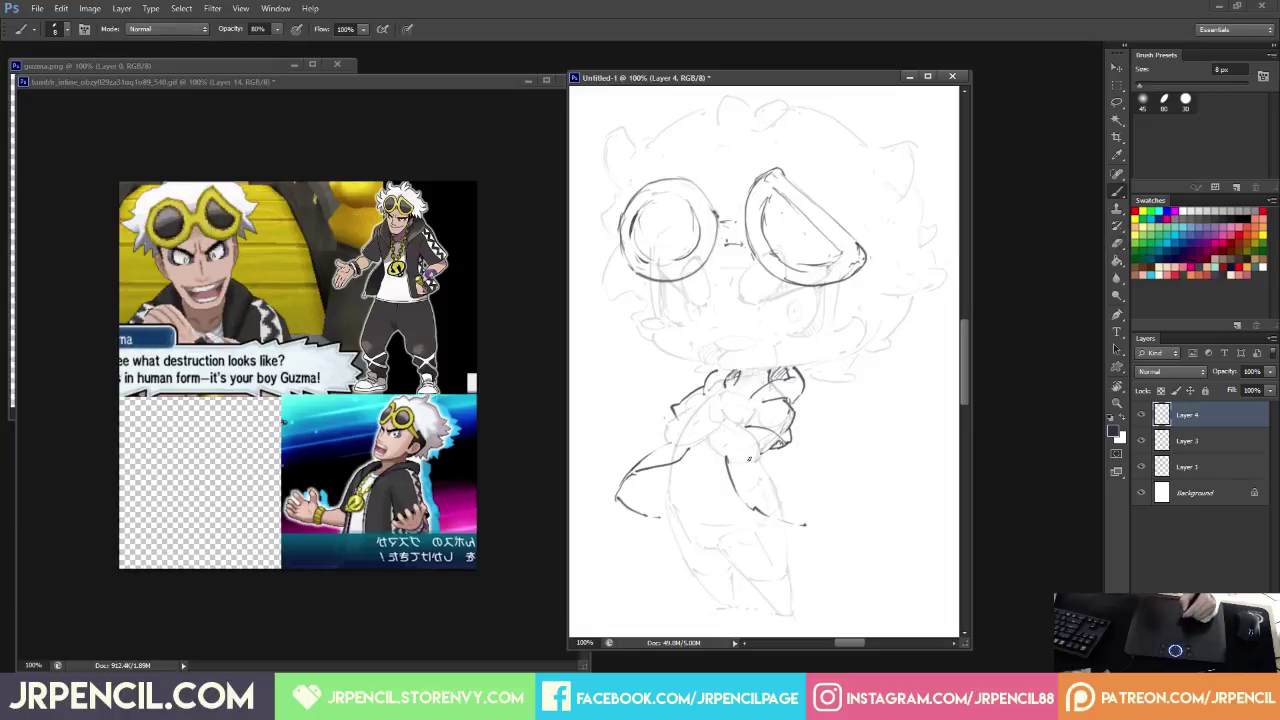
Erase the stray end of the right flap's front edge and draw the jacket's side line below the sleeve.
{"action": "key", "text": "e"}
{"action": "mouse_move", "coordinate": [790, 496]}
{"action": "left_mouse_down"}
{"action": "mouse_move", "coordinate": [796, 480]}
{"action": "mouse_move", "coordinate": [777, 486]}
{"action": "mouse_move", "coordinate": [810, 526]}
{"action": "left_mouse_up"}
{"action": "key", "text": "b"}
{"action": "mouse_move", "coordinate": [797, 462]}
{"action": "left_mouse_down"}
{"action": "mouse_move", "coordinate": [773, 472]}
{"action": "mouse_move", "coordinate": [806, 522]}
{"action": "mouse_move", "coordinate": [792, 482]}
{"action": "left_mouse_up"}
Erase the left flap's long tip and redraw it as a shorter, sharper corner with a hem to the hip.
{"action": "key", "text": "e"}
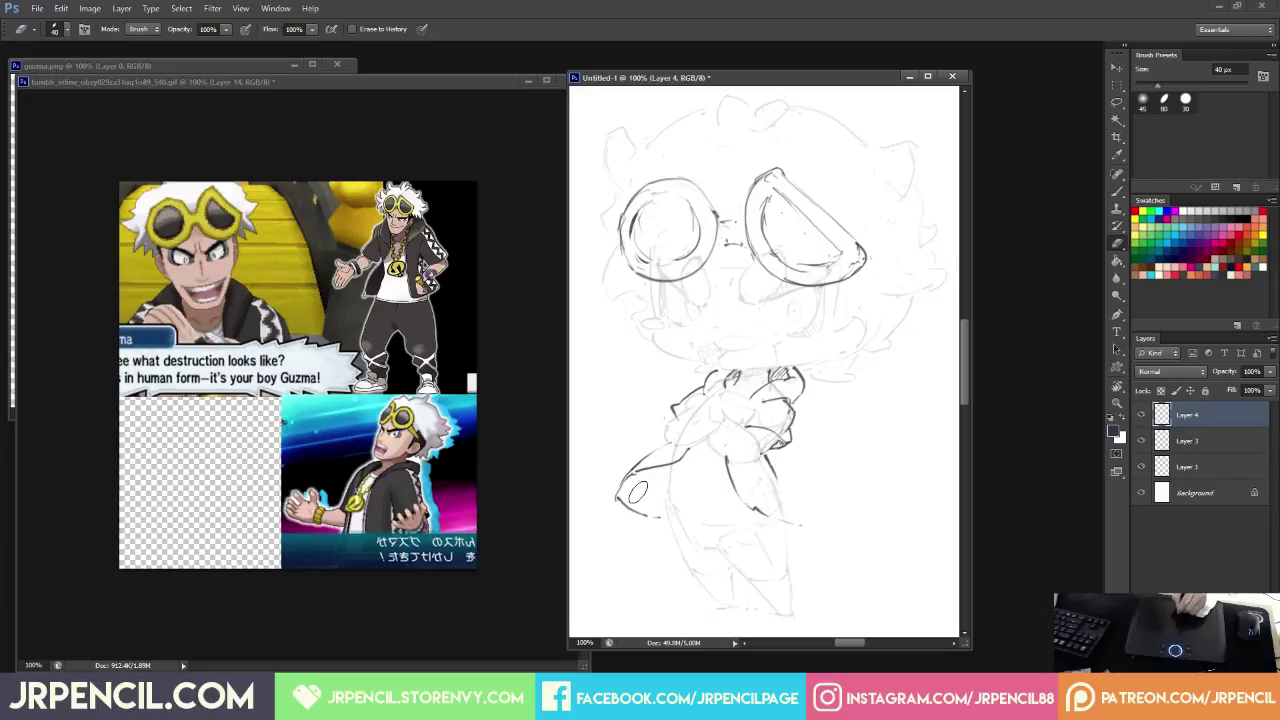
{"action": "mouse_move", "coordinate": [645, 492]}
{"action": "left_mouse_down"}
{"action": "mouse_move", "coordinate": [622, 498]}
{"action": "mouse_move", "coordinate": [634, 505]}
{"action": "mouse_move", "coordinate": [630, 476]}
{"action": "mouse_move", "coordinate": [669, 514]}
{"action": "left_mouse_up"}
{"action": "key", "text": "b"}
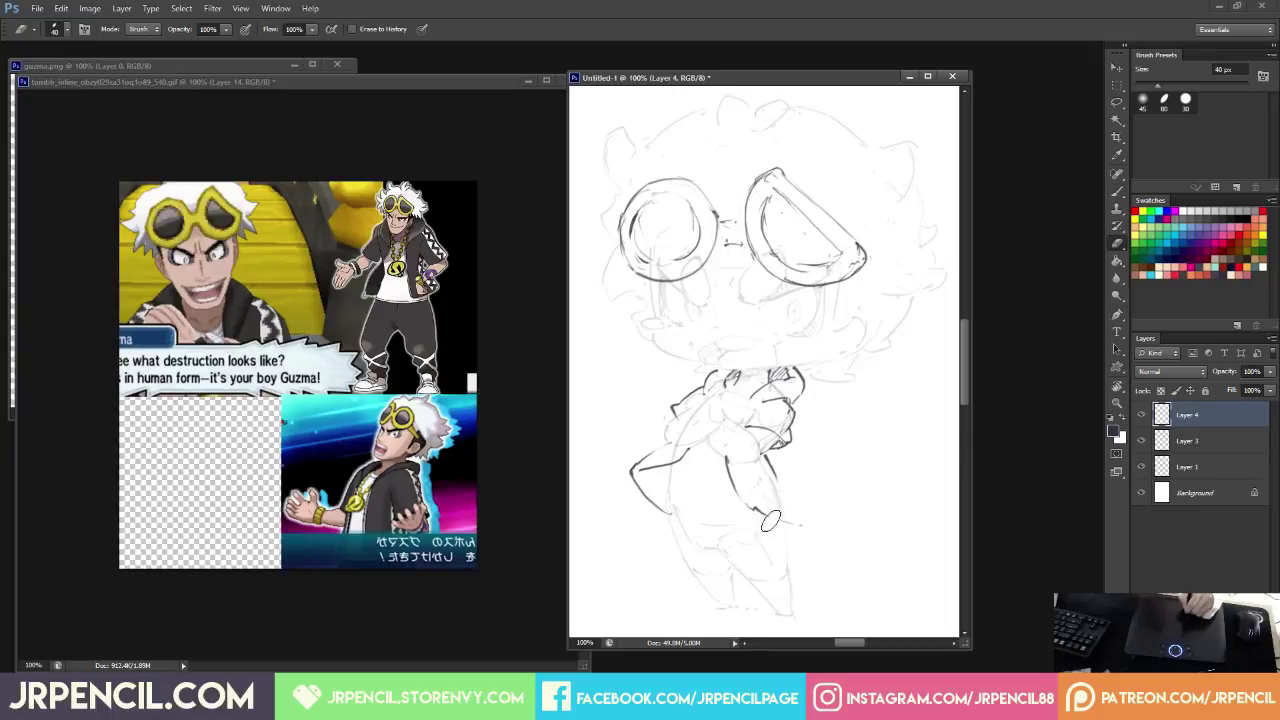
Draw the right flap flaring out to a point, then erase its hem and redraw it lower and fuller.
{"action": "mouse_move", "coordinate": [758, 510]}
{"action": "left_mouse_down"}
{"action": "mouse_move", "coordinate": [820, 489]}
{"action": "mouse_move", "coordinate": [802, 470]}
{"action": "mouse_move", "coordinate": [821, 484]}
{"action": "left_mouse_up"}
{"action": "key", "text": "ctrl+z"}
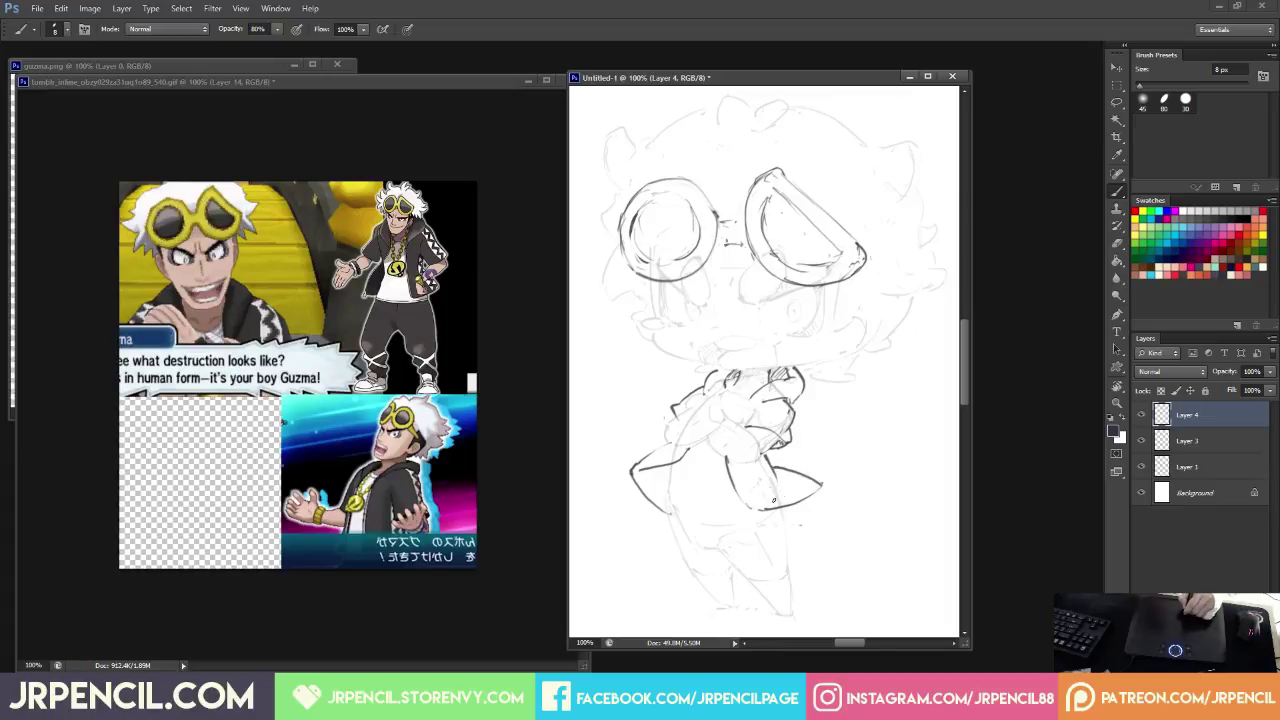
{"action": "key", "text": "e"}
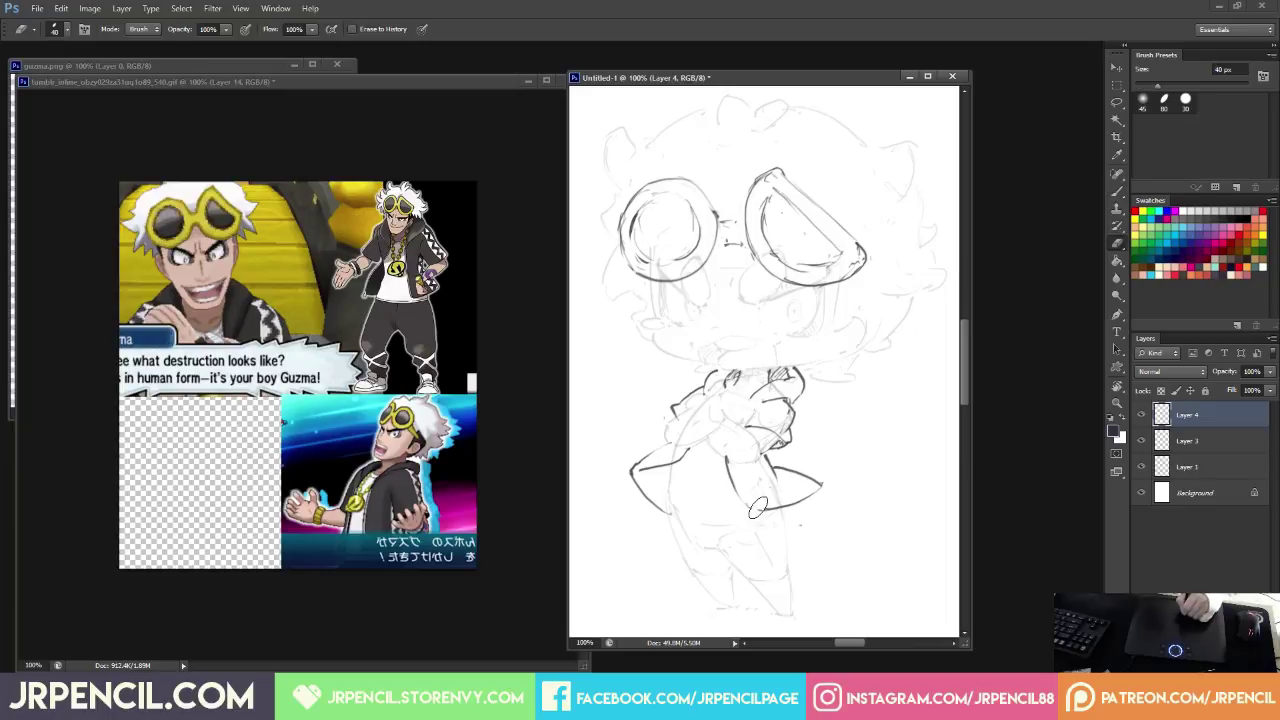
{"action": "left_click_drag", "start_coordinate": [772, 505], "coordinate": [818, 490]}
{"action": "key", "text": "b"}
{"action": "mouse_move", "coordinate": [741, 500]}
{"action": "left_mouse_down"}
{"action": "mouse_move", "coordinate": [778, 524]}
{"action": "mouse_move", "coordinate": [817, 486]}
{"action": "left_mouse_up"}
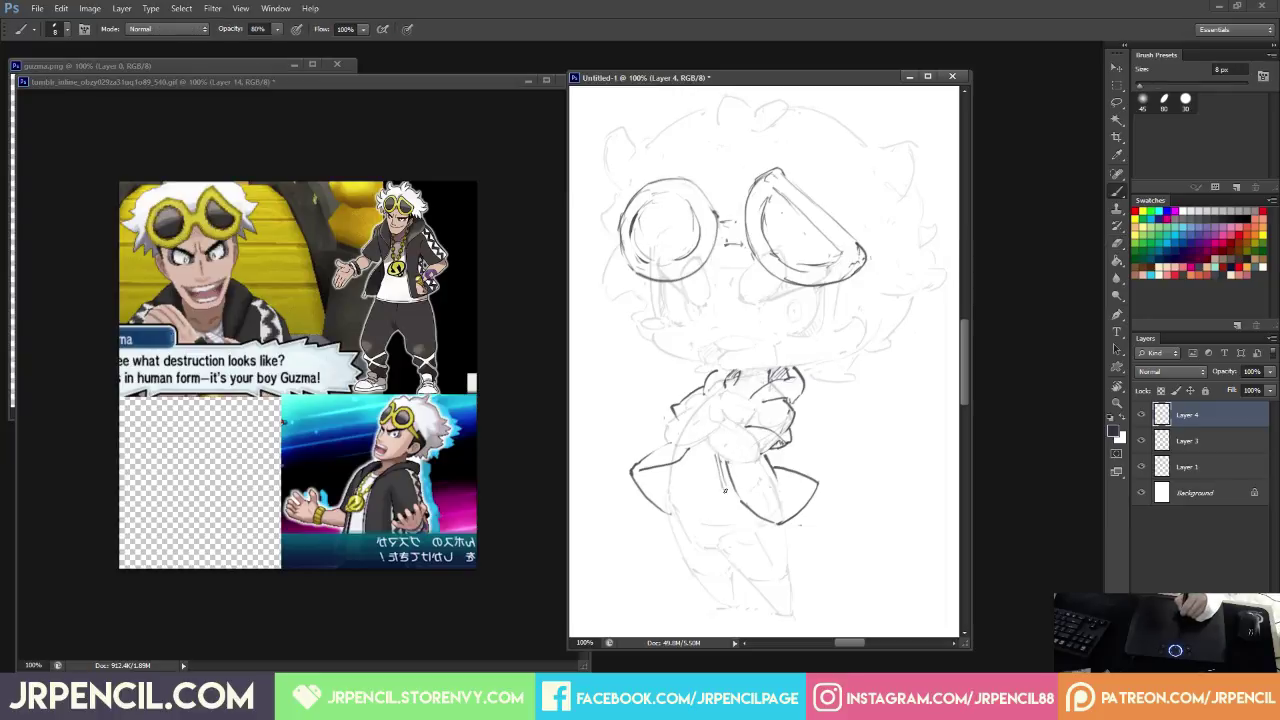
Add a parallel trim line along the front edge of the right jacket flap.
{"action": "key", "text": "e"}
{"action": "key", "text": "b"}
{"action": "key", "text": "r"}
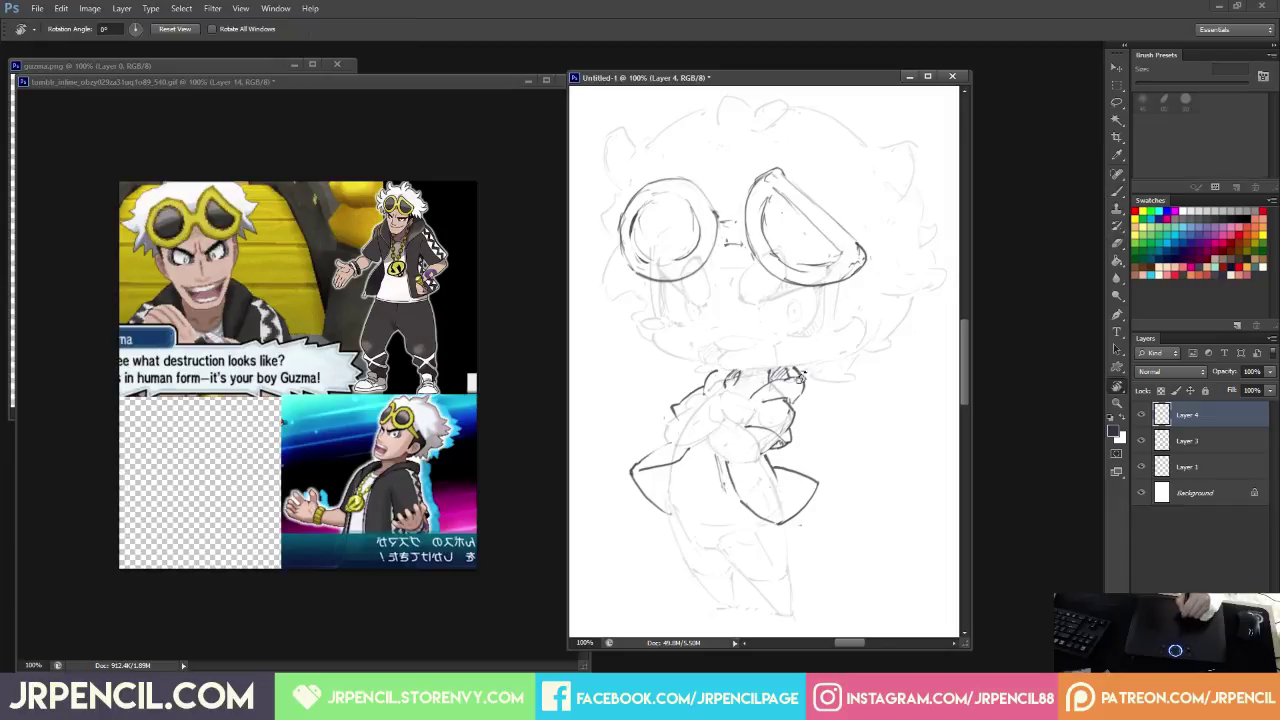
{"action": "left_click_drag", "start_coordinate": [734, 494], "coordinate": [694, 491]}
{"action": "key", "text": "e"}
{"action": "key", "text": "b"}
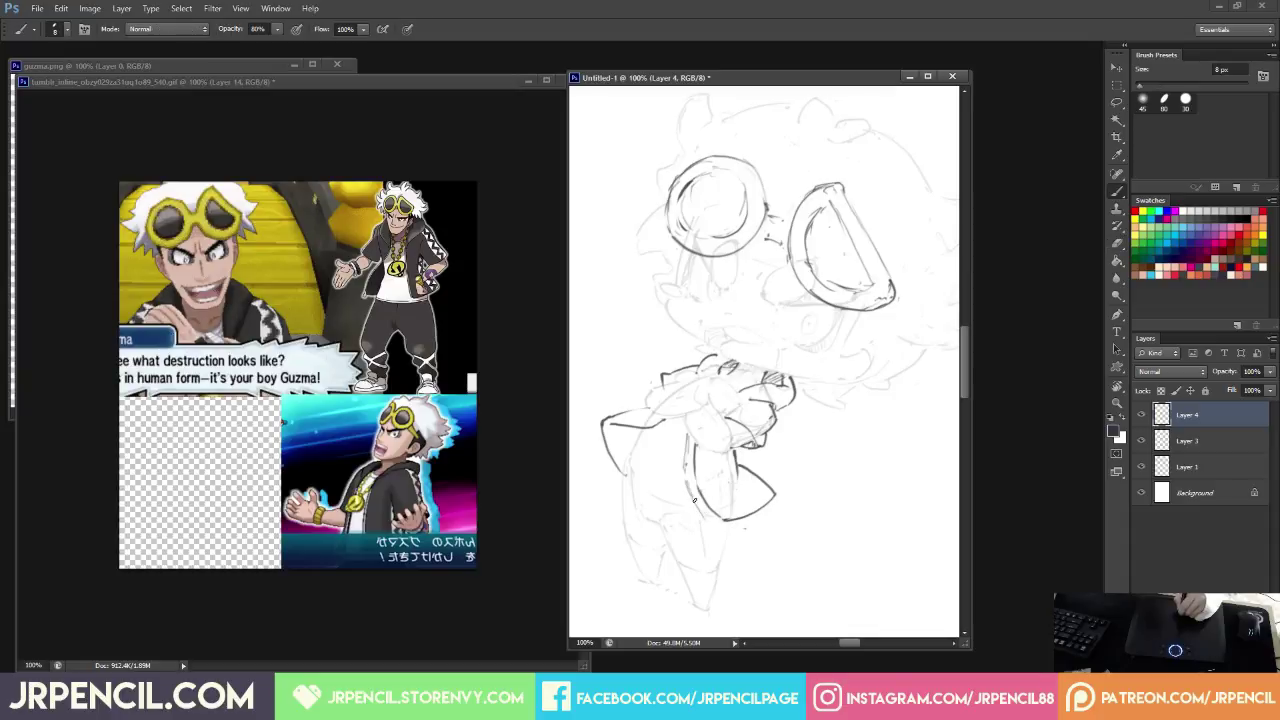
{"action": "key", "text": "e"}
{"action": "key", "text": "b"}
Draw a trim line inside the left flap, parallel to its front edge.
{"action": "key", "text": "r"}
{"action": "left_click_drag", "start_coordinate": [866, 302], "coordinate": [766, 288]}
{"action": "left_click_drag", "start_coordinate": [911, 319], "coordinate": [912, 335]}
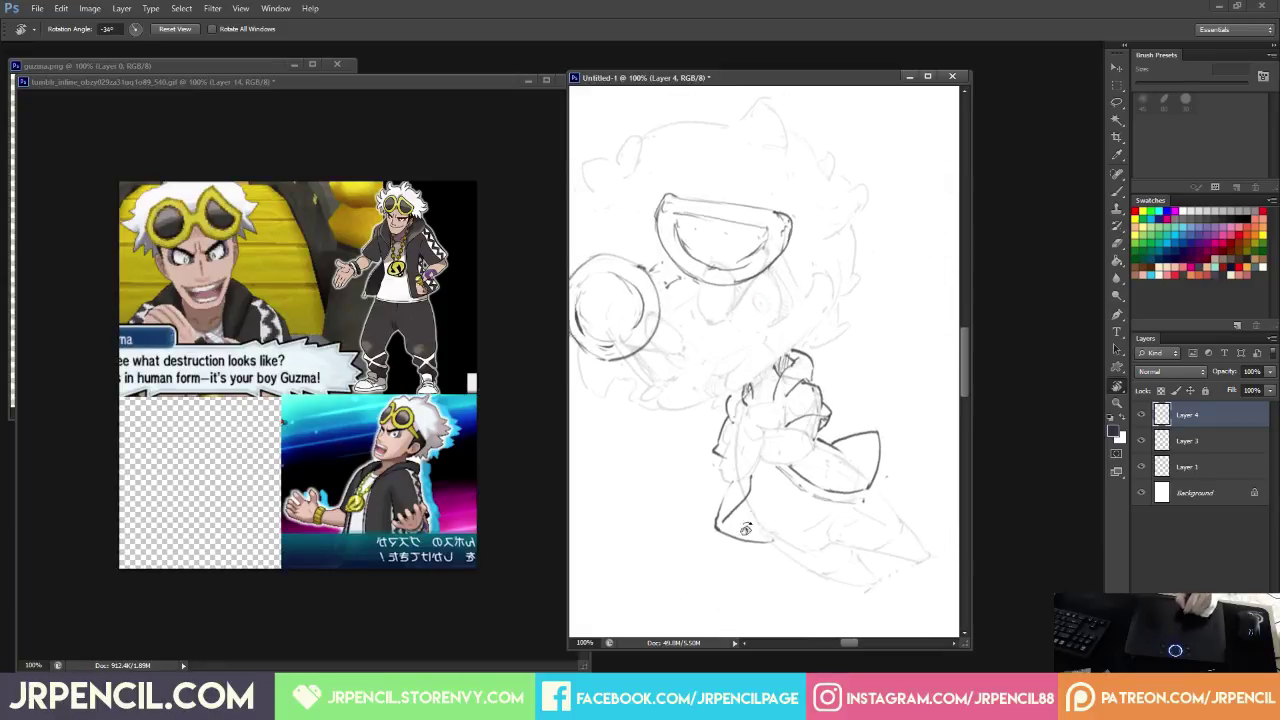
{"action": "key", "text": "b"}
{"action": "key", "text": "e"}
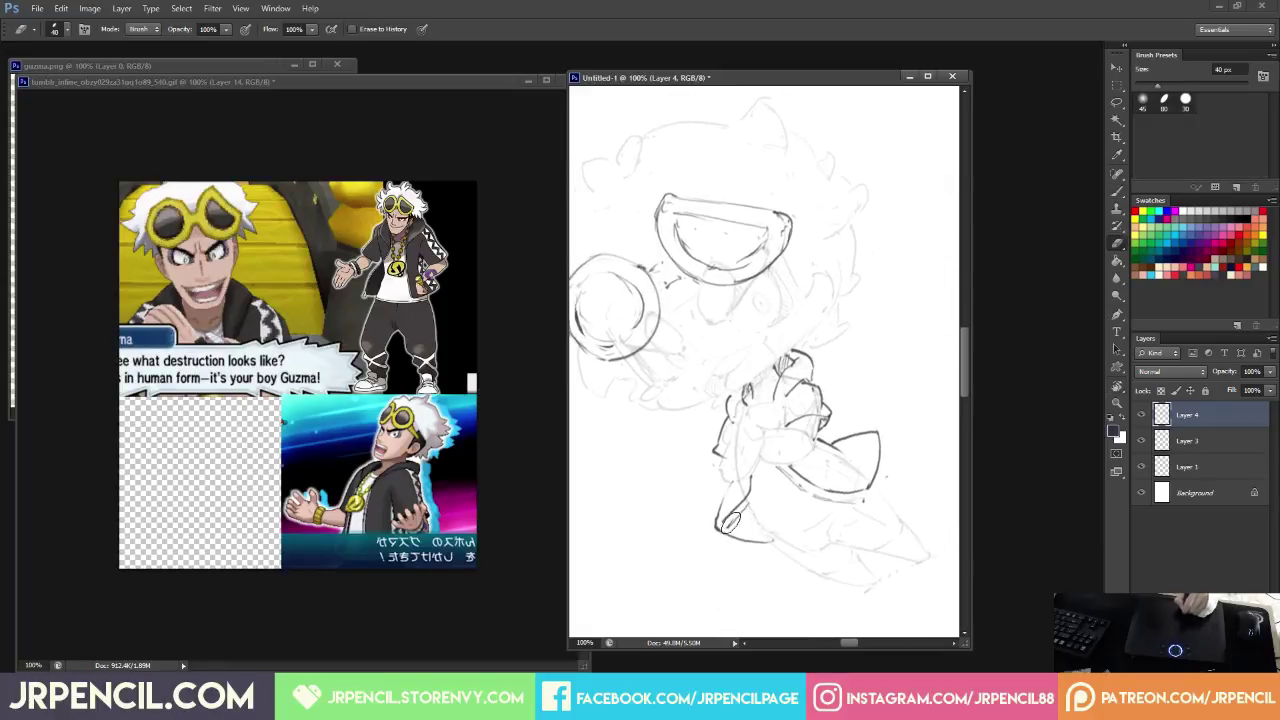
{"action": "key", "text": "b"}
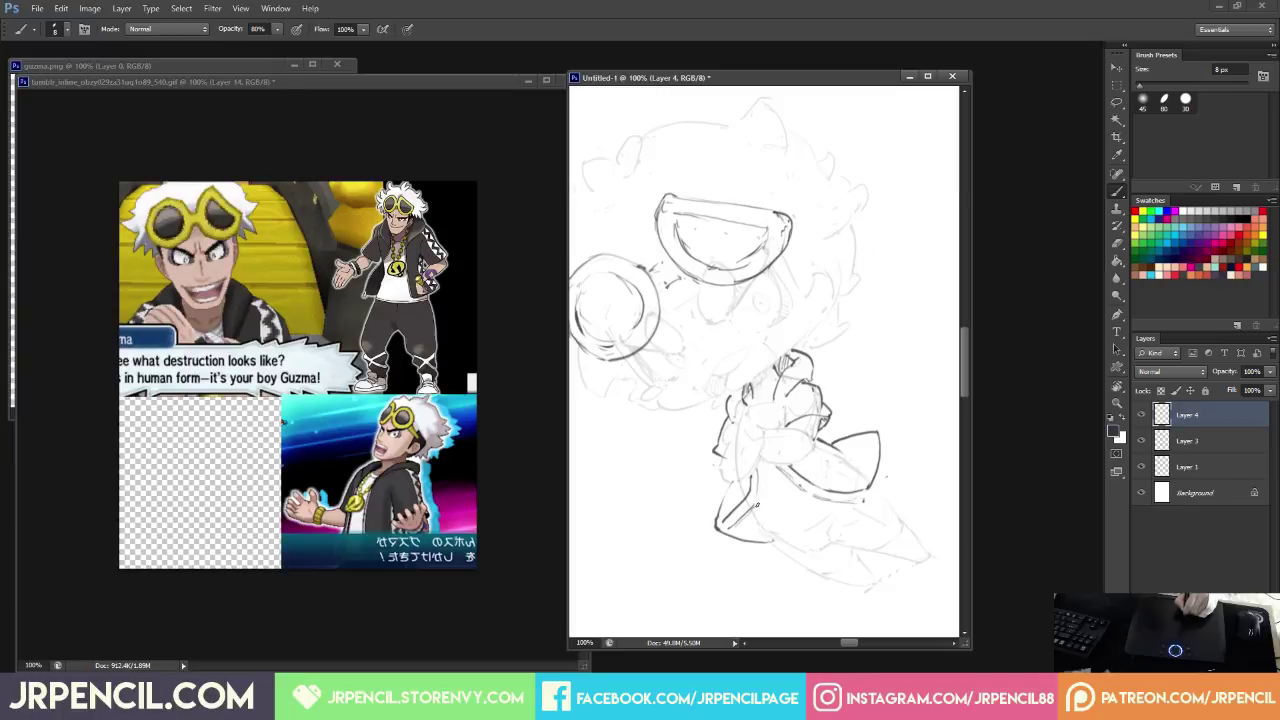
Clean up the line work at the bottom corner of the right flap.
{"action": "key", "text": "r"}
{"action": "left_click_drag", "start_coordinate": [759, 466], "coordinate": [850, 484]}
{"action": "key", "text": "b"}
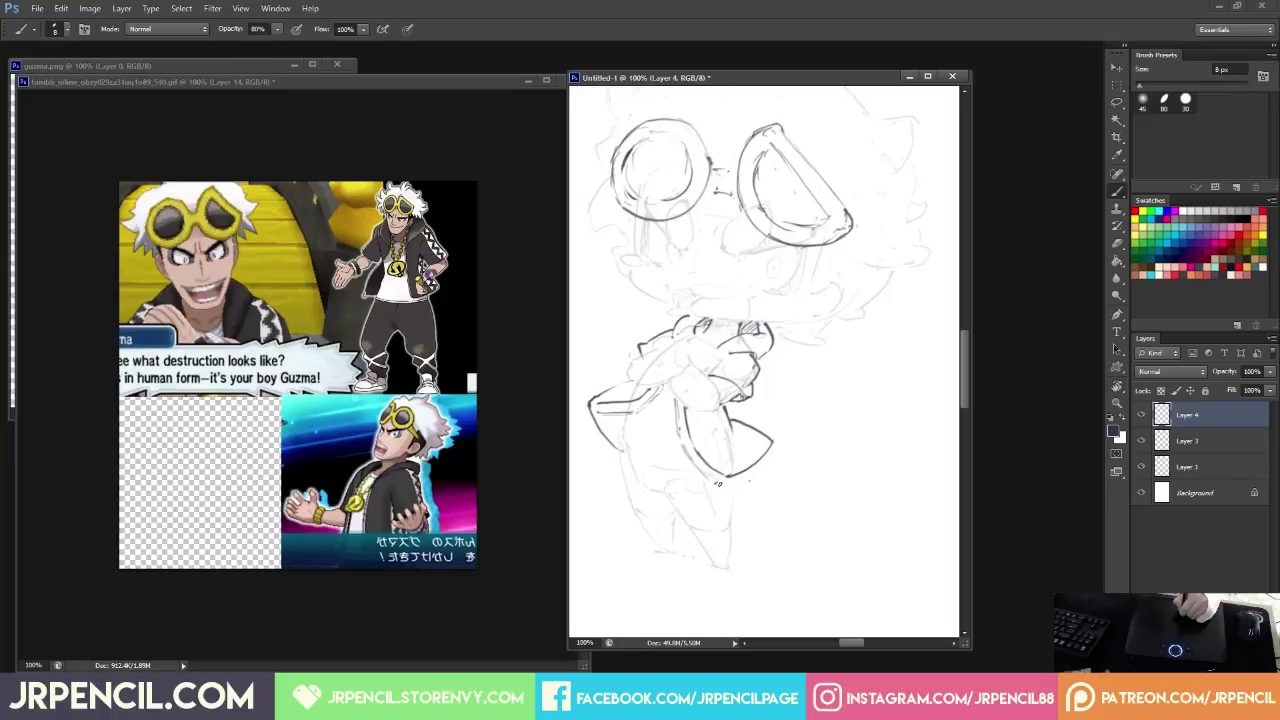
{"action": "key", "text": "r"}
{"action": "left_click_drag", "start_coordinate": [852, 361], "coordinate": [853, 354]}
{"action": "key", "text": "b"}
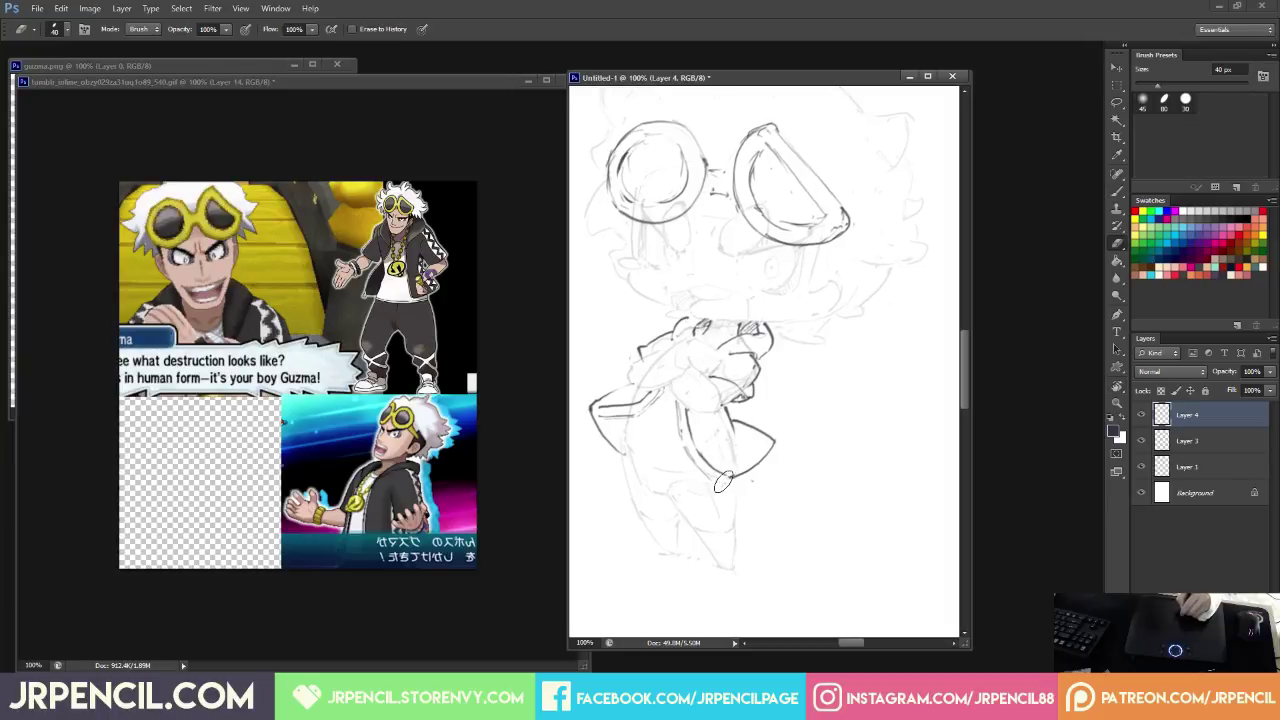
{"action": "key", "text": "r"}
{"action": "mouse_move", "coordinate": [718, 476]}
{"action": "left_mouse_down"}
{"action": "mouse_move", "coordinate": [840, 390]}
{"action": "mouse_move", "coordinate": [877, 334]}
{"action": "mouse_move", "coordinate": [863, 337]}
{"action": "left_mouse_up"}
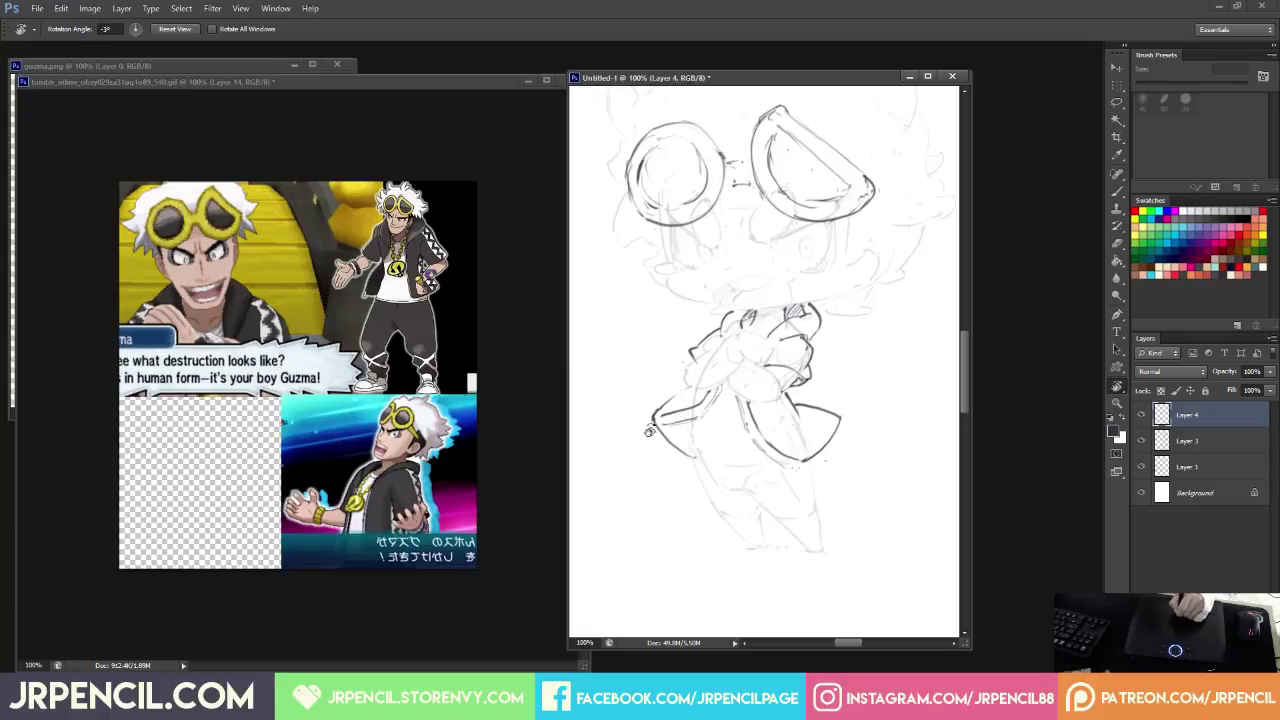
Draw a zipper pull at the left flap's tip and strengthen the flap's trim line up toward the arm.
{"action": "key", "text": "b"}
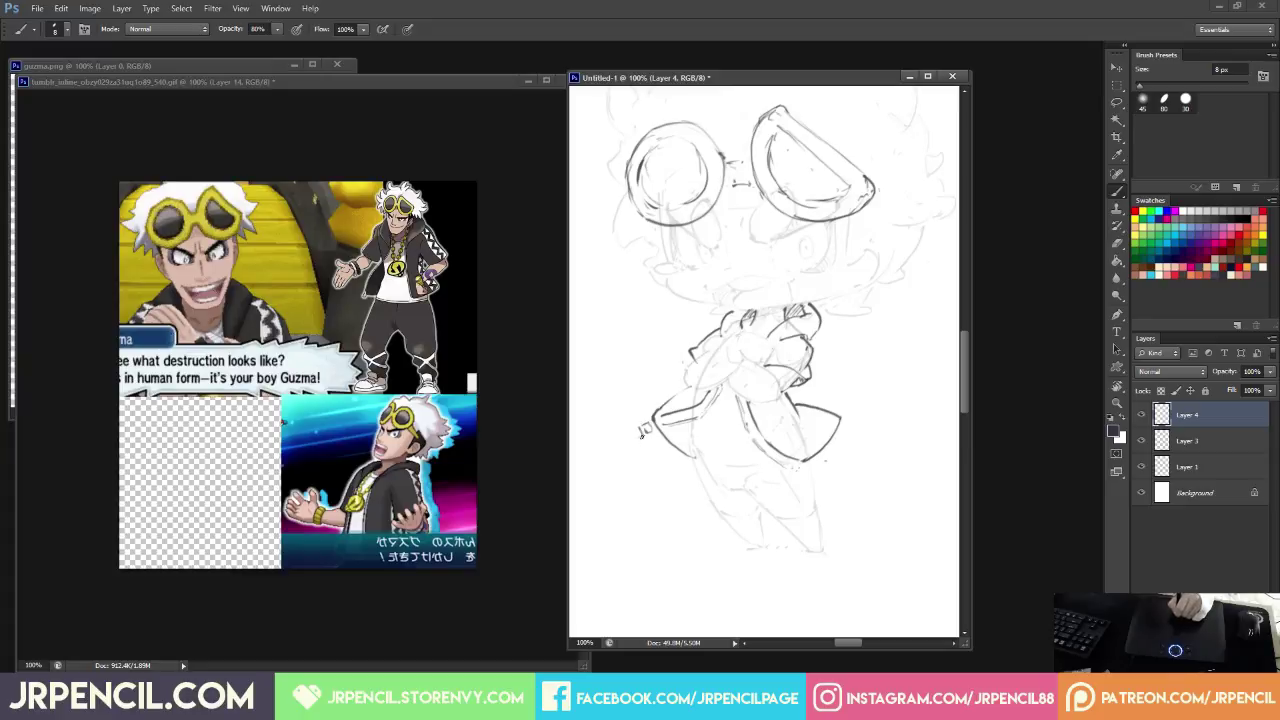
{"action": "mouse_move", "coordinate": [641, 433]}
{"action": "left_mouse_down"}
{"action": "mouse_move", "coordinate": [624, 448]}
{"action": "mouse_move", "coordinate": [625, 431]}
{"action": "mouse_move", "coordinate": [641, 432]}
{"action": "left_mouse_up"}
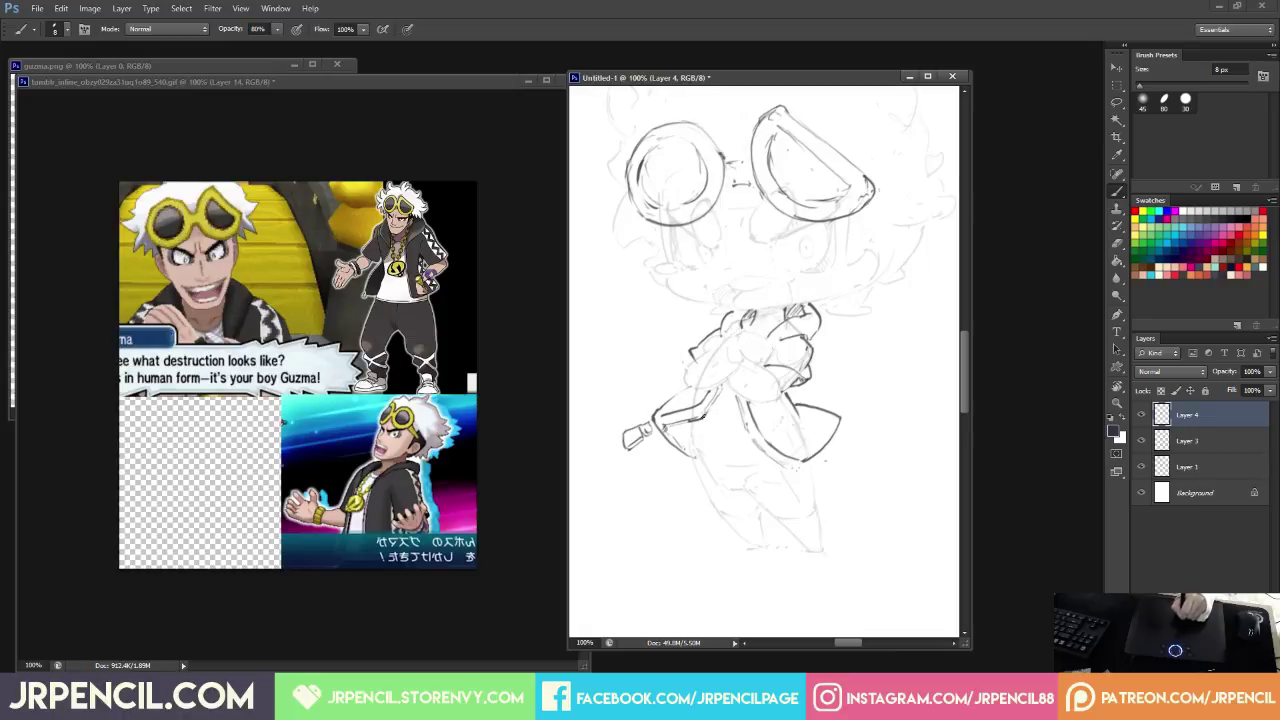
{"action": "left_click_drag", "start_coordinate": [703, 417], "coordinate": [722, 391]}
Strengthen the right flap's front trim and sharpen the flap's bottom corner.
{"action": "key", "text": "r"}
{"action": "left_click_drag", "start_coordinate": [862, 328], "coordinate": [865, 385]}
{"action": "key", "text": "b"}
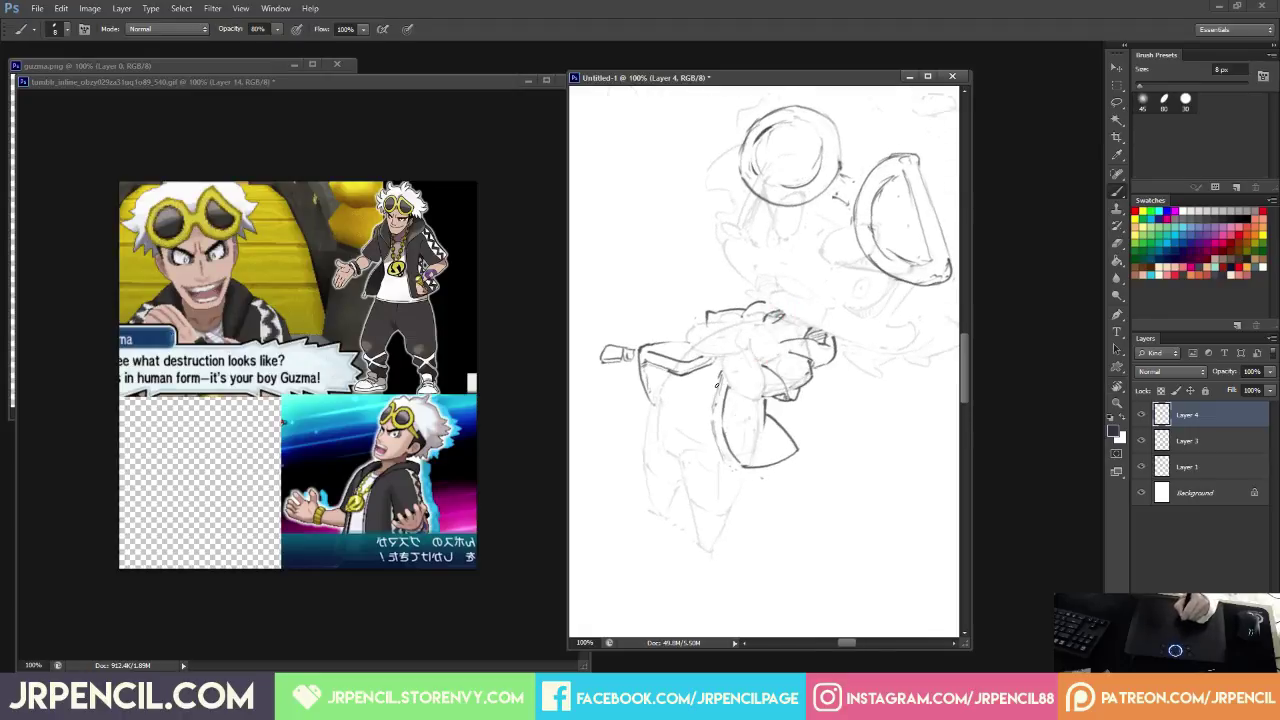
{"action": "left_click_drag", "start_coordinate": [722, 370], "coordinate": [715, 392]}
{"action": "mouse_move", "coordinate": [714, 439]}
{"action": "left_mouse_down"}
{"action": "mouse_move", "coordinate": [726, 468]}
{"action": "mouse_move", "coordinate": [765, 470]}
{"action": "mouse_move", "coordinate": [832, 432]}
{"action": "left_mouse_up"}
{"action": "key", "text": "r"}
{"action": "key", "text": "b"}
Erase rough lines on the right sleeve and redraw its fold outline.
{"action": "key", "text": "r"}
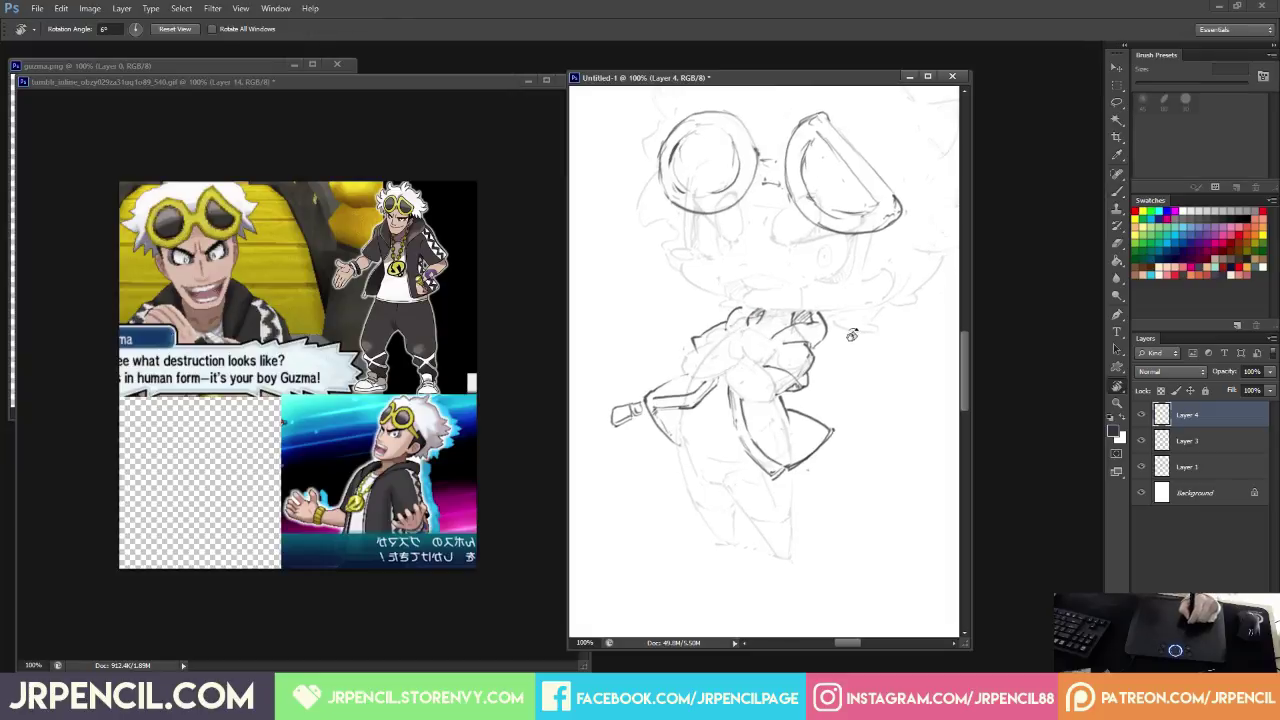
{"action": "left_click_drag", "start_coordinate": [884, 336], "coordinate": [848, 303]}
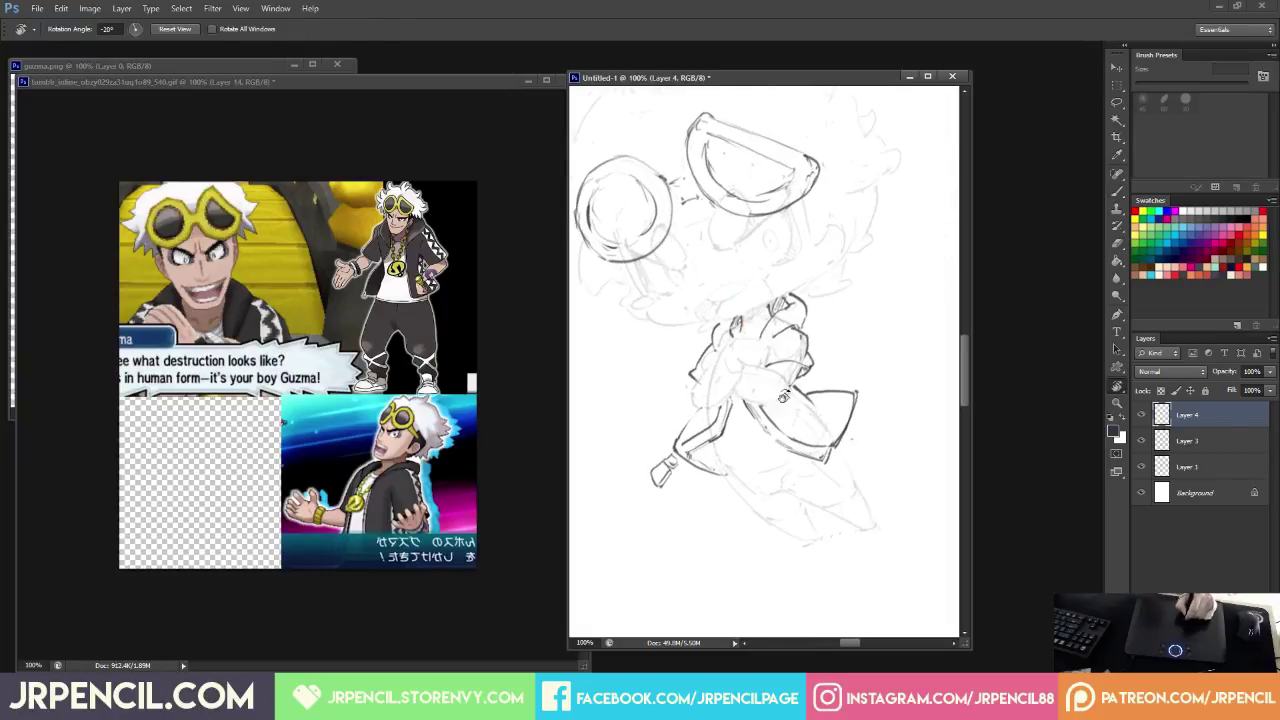
{"action": "mouse_move", "coordinate": [857, 324]}
{"action": "left_mouse_down"}
{"action": "mouse_move", "coordinate": [883, 371]}
{"action": "mouse_move", "coordinate": [830, 340]}
{"action": "left_mouse_up"}
{"action": "left_click_drag", "start_coordinate": [846, 311], "coordinate": [806, 285]}
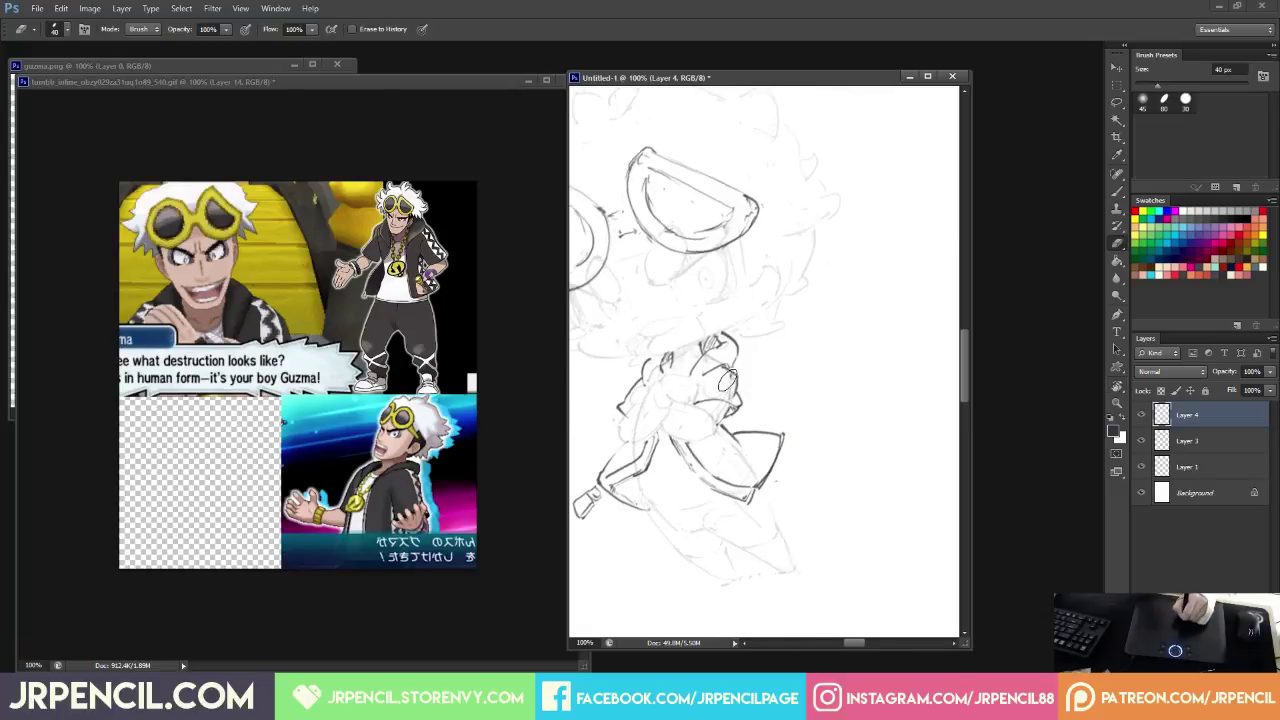
{"action": "key", "text": "b"}
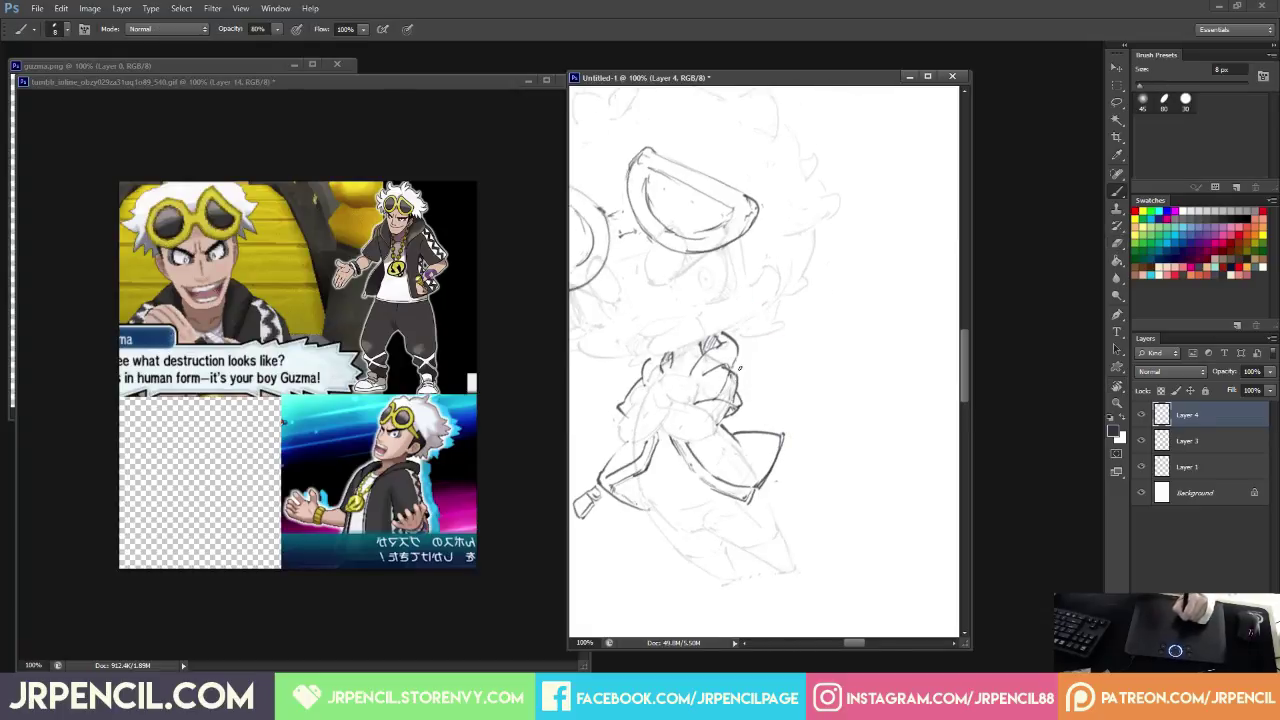
Draw fold lines inside the right flap, running from the waist toward the hem.
{"action": "key", "text": "r"}
{"action": "mouse_move", "coordinate": [837, 343]}
{"action": "left_mouse_down"}
{"action": "mouse_move", "coordinate": [760, 335]}
{"action": "mouse_move", "coordinate": [690, 370]}
{"action": "mouse_move", "coordinate": [688, 433]}
{"action": "left_mouse_up"}
{"action": "key", "text": "b"}
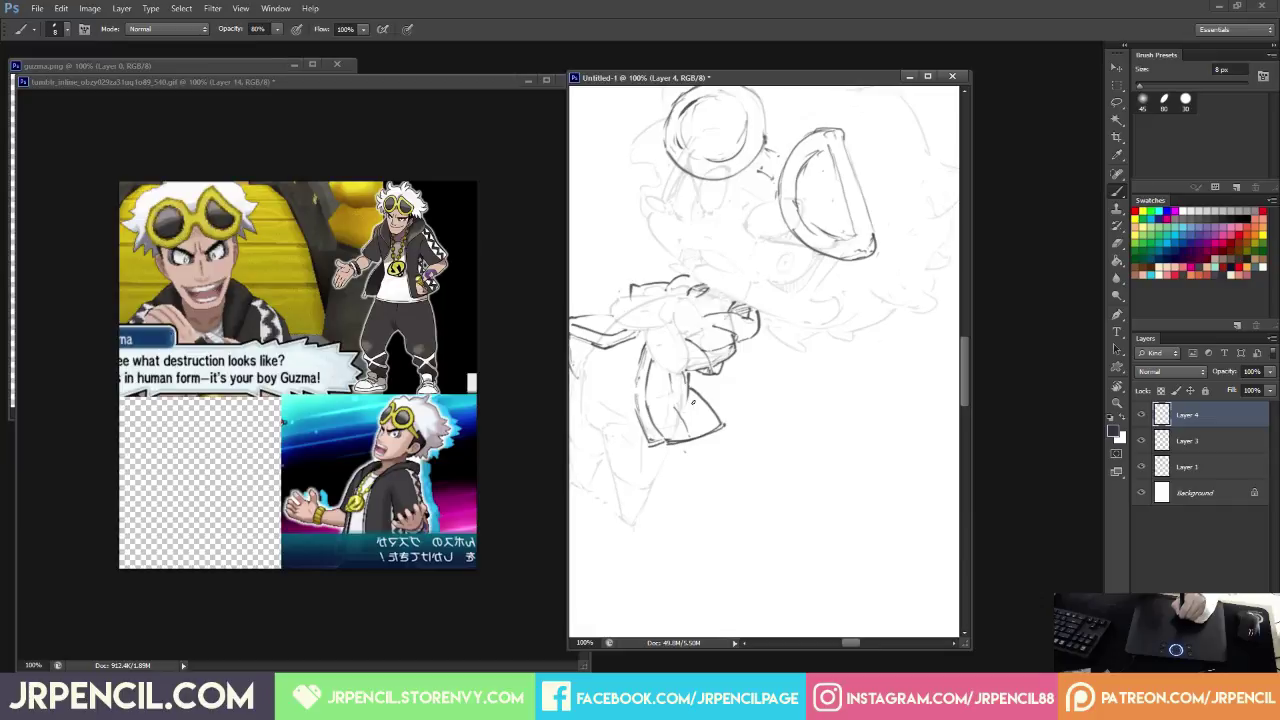
{"action": "left_click_drag", "start_coordinate": [692, 405], "coordinate": [705, 432]}
Add a short fold line inside the left flap near its hem.
{"action": "key", "text": "r"}
{"action": "mouse_move", "coordinate": [794, 354]}
{"action": "left_mouse_down"}
{"action": "mouse_move", "coordinate": [771, 329]}
{"action": "mouse_move", "coordinate": [893, 319]}
{"action": "mouse_move", "coordinate": [826, 214]}
{"action": "left_mouse_up"}
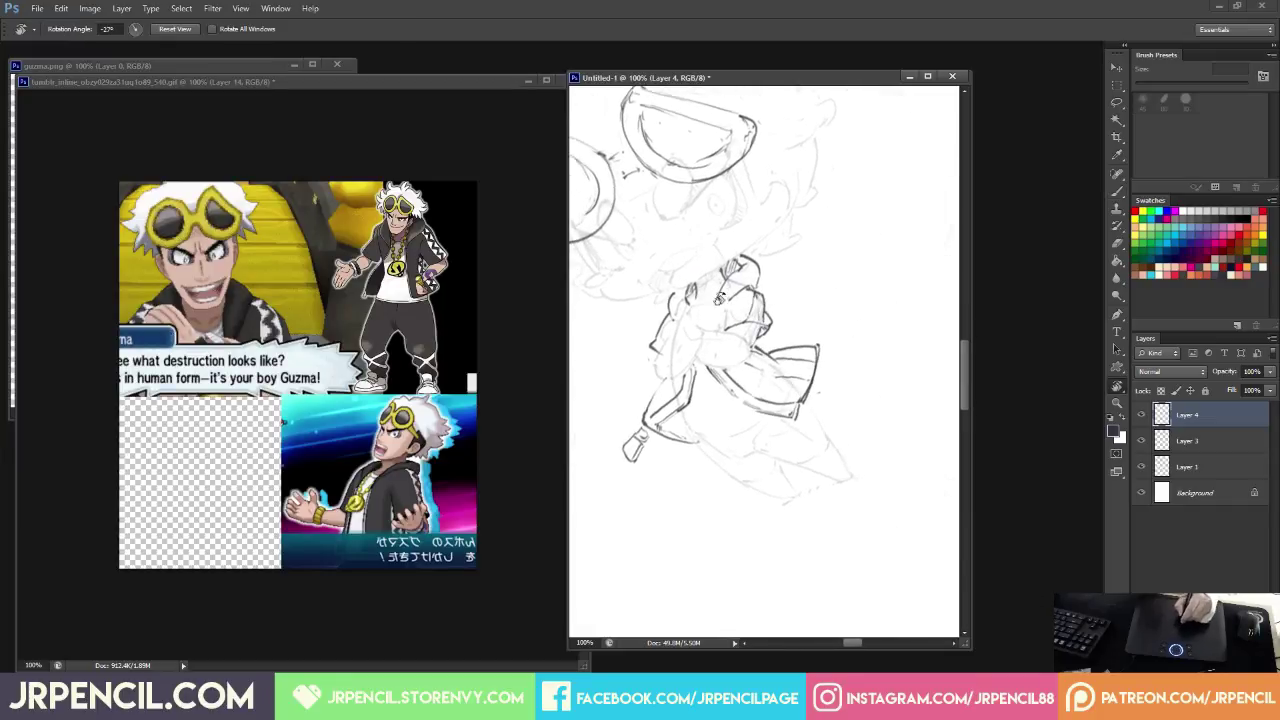
{"action": "mouse_move", "coordinate": [861, 332]}
{"action": "left_mouse_down"}
{"action": "mouse_move", "coordinate": [877, 357]}
{"action": "mouse_move", "coordinate": [863, 303]}
{"action": "left_mouse_up"}
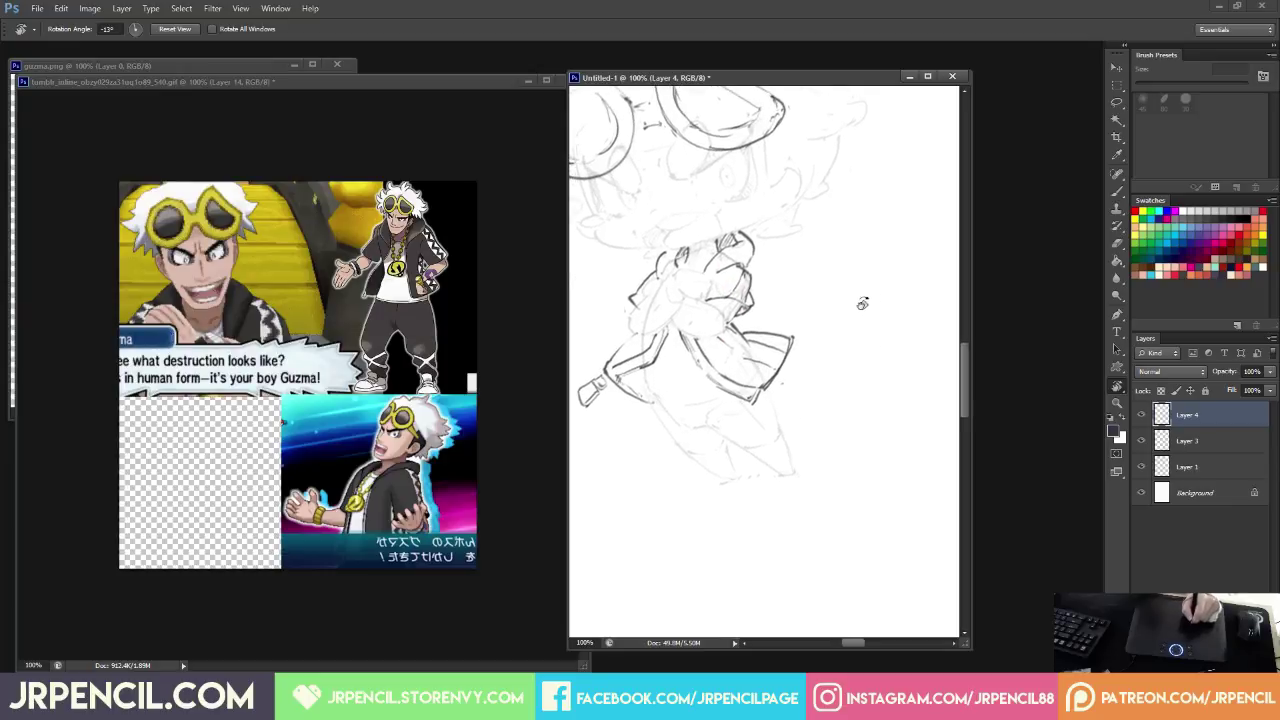
{"action": "key", "text": "b"}
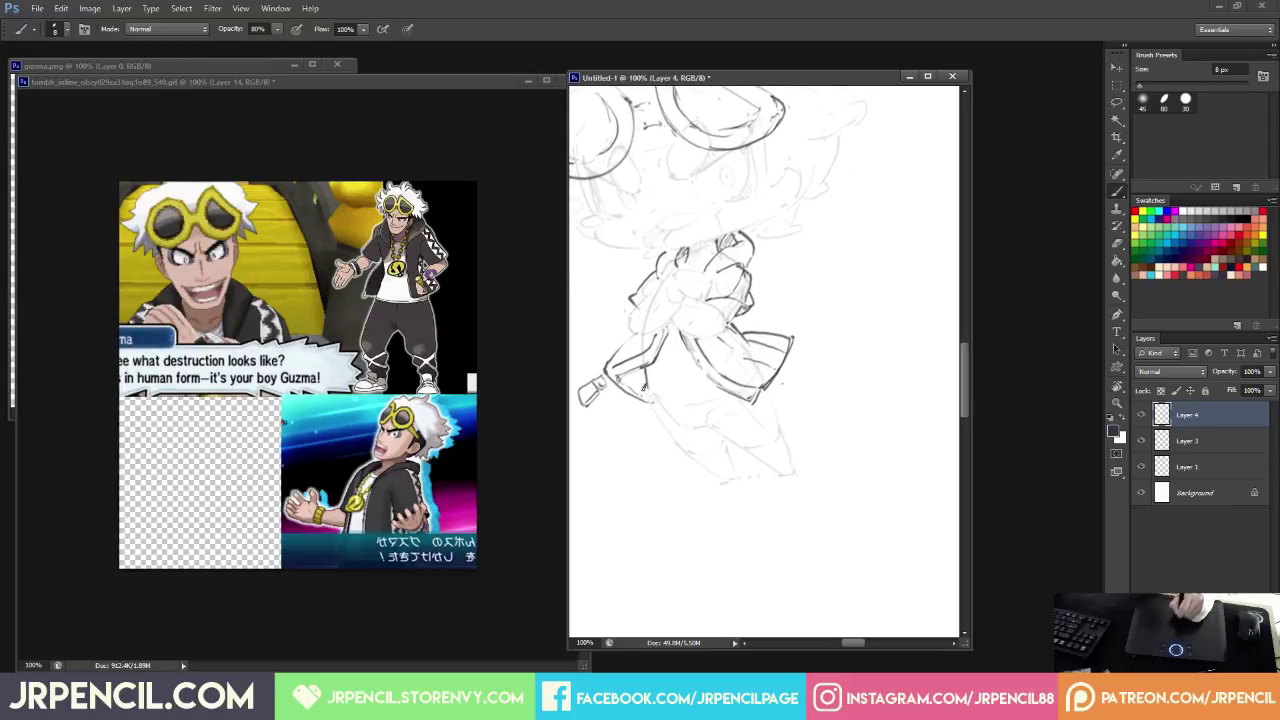
Try drawing a curved shirt hem between the lower corners of the two jacket flaps.
{"action": "key", "text": "r"}
{"action": "left_click_drag", "start_coordinate": [843, 357], "coordinate": [782, 344]}
{"action": "left_click", "coordinate": [184, 32]}
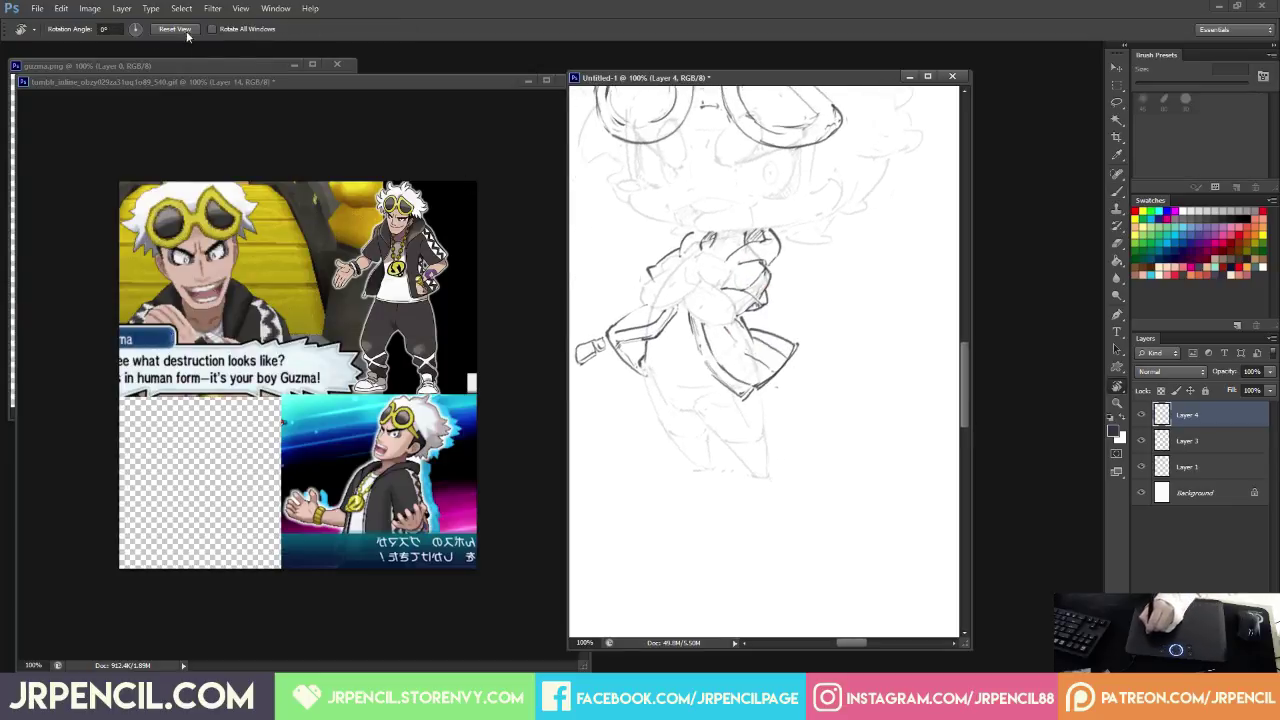
{"action": "mouse_move", "coordinate": [763, 218]}
{"action": "left_mouse_down"}
{"action": "mouse_move", "coordinate": [805, 303]}
{"action": "mouse_move", "coordinate": [797, 331]}
{"action": "left_mouse_up"}
{"action": "key", "text": "b"}
{"action": "key", "text": "e"}
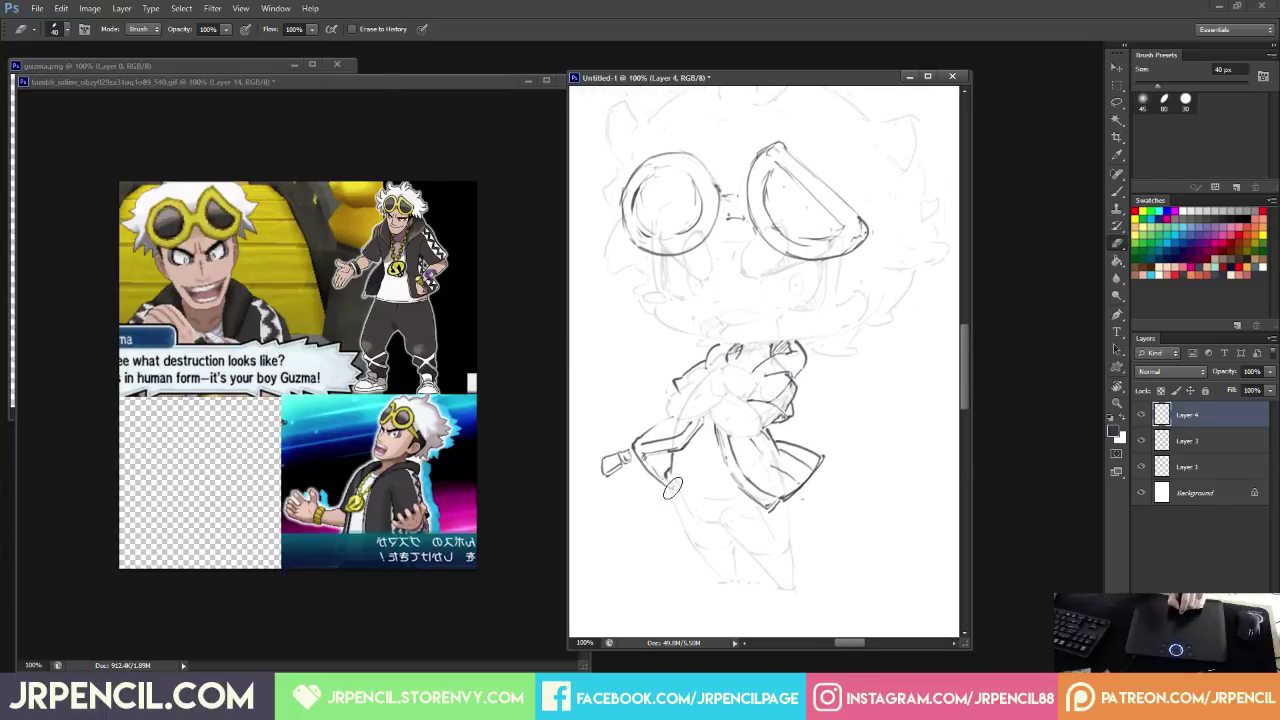
{"action": "key", "text": "b"}
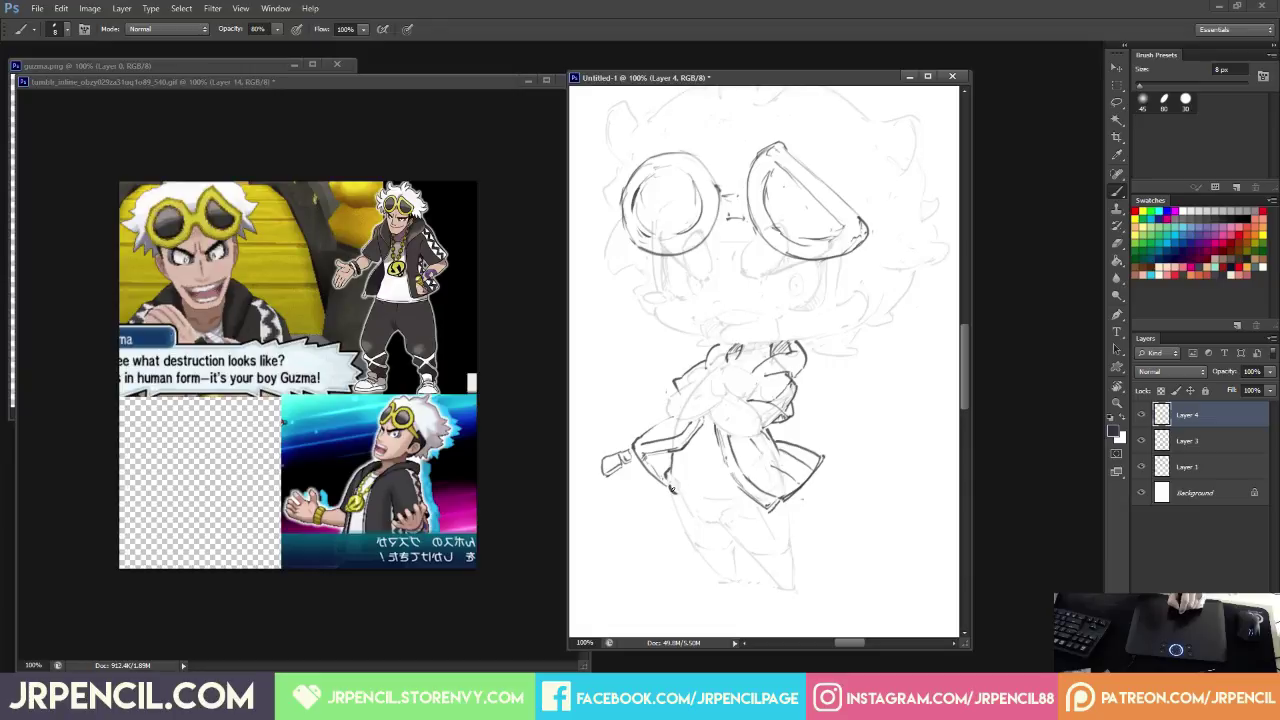
{"action": "key", "text": "e"}
{"action": "key", "text": "b"}
{"action": "left_click_drag", "start_coordinate": [670, 481], "coordinate": [752, 495]}
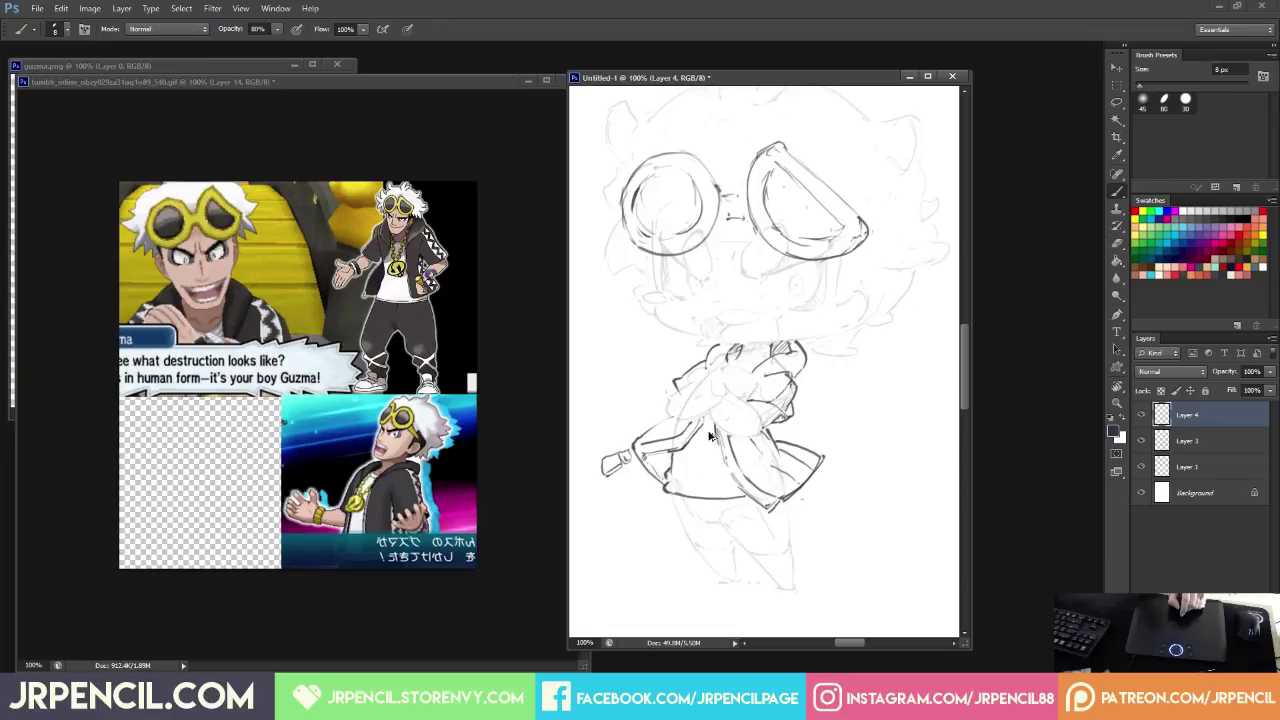
{"action": "key", "text": "ctrl+z"}
{"action": "key", "text": "ctrl+z"}
{"action": "key", "text": "ctrl+z"}
Draw the shirt's curved hem from the left flap's bottom corner across to the right flap and refine its line.
{"action": "key", "text": "e"}
{"action": "key", "text": "b"}
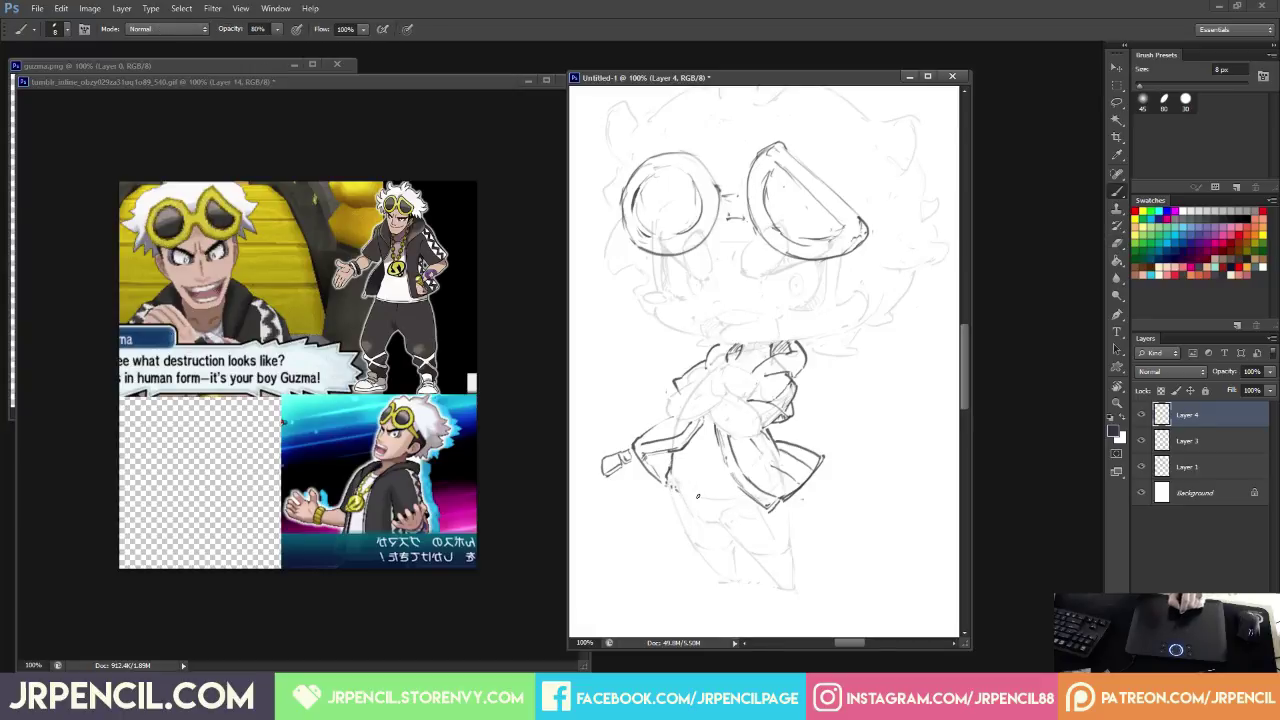
{"action": "left_click_drag", "start_coordinate": [698, 496], "coordinate": [736, 500]}
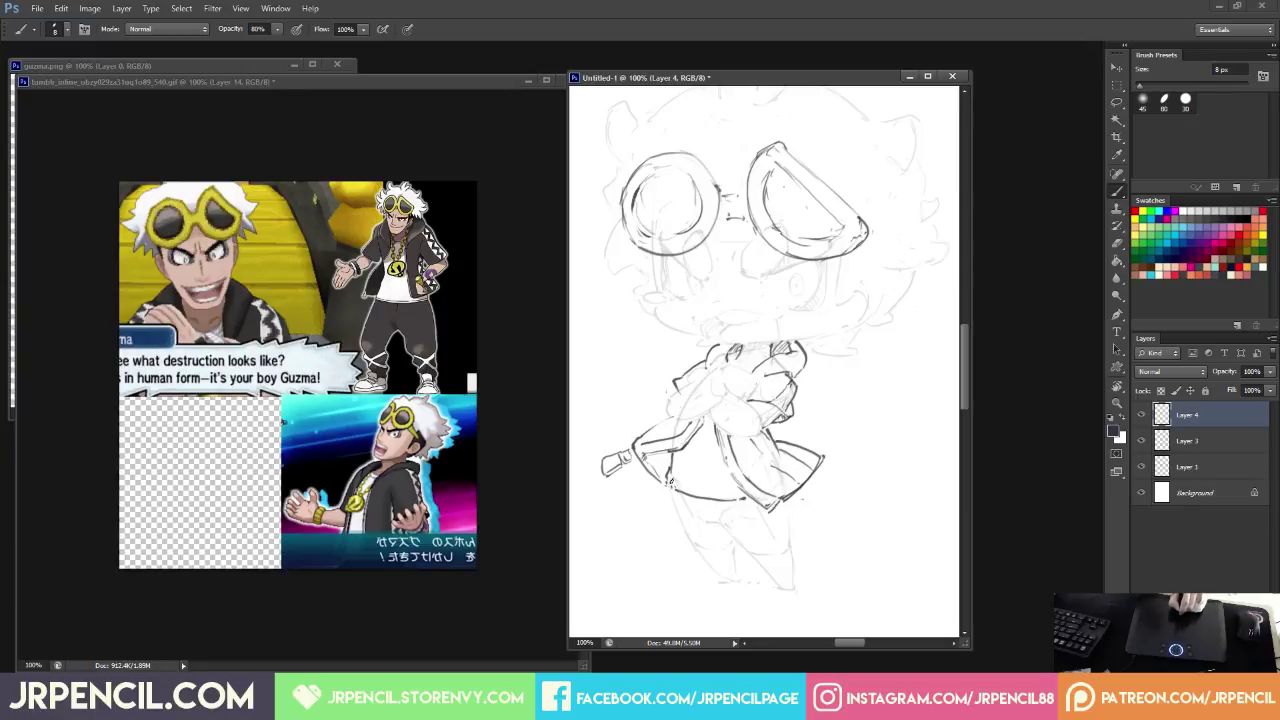
{"action": "key", "text": "r"}
{"action": "left_click_drag", "start_coordinate": [670, 483], "coordinate": [779, 424]}
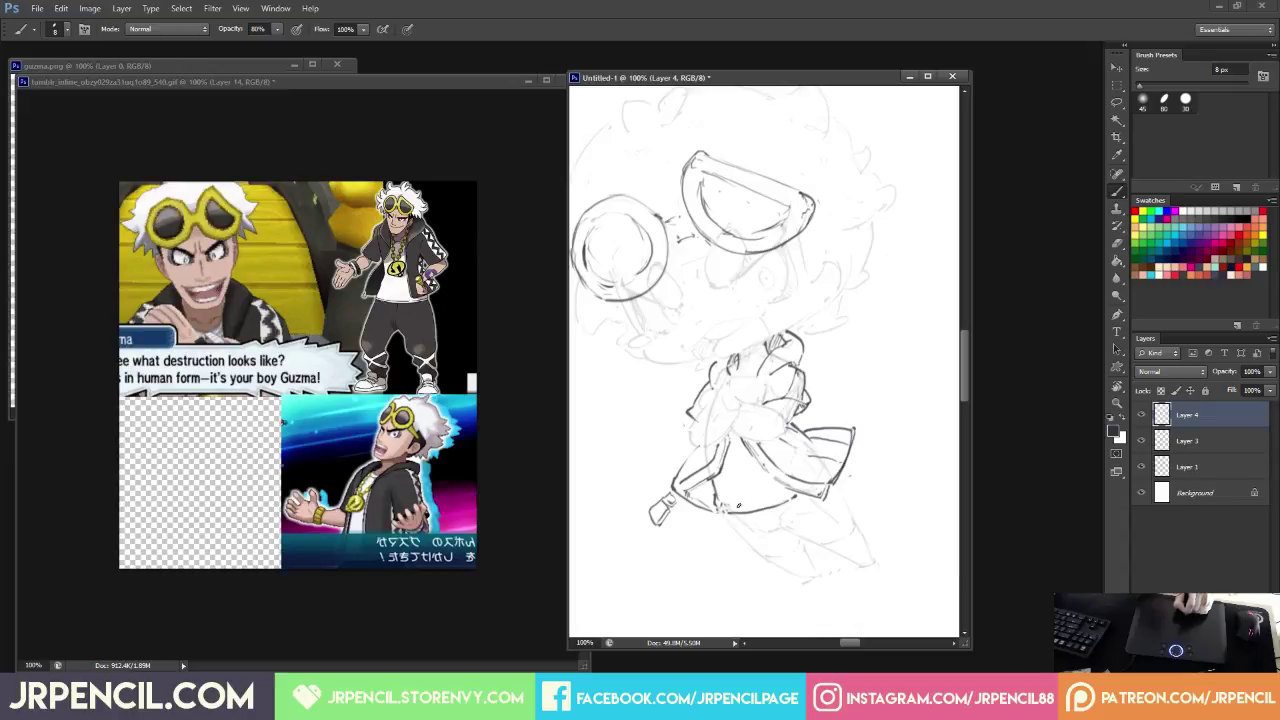
{"action": "left_click_drag", "start_coordinate": [738, 505], "coordinate": [770, 498]}
{"action": "key", "text": "r"}
{"action": "mouse_move", "coordinate": [900, 443]}
{"action": "left_mouse_down"}
{"action": "mouse_move", "coordinate": [831, 391]}
{"action": "mouse_move", "coordinate": [791, 293]}
{"action": "mouse_move", "coordinate": [853, 272]}
{"action": "left_mouse_up"}
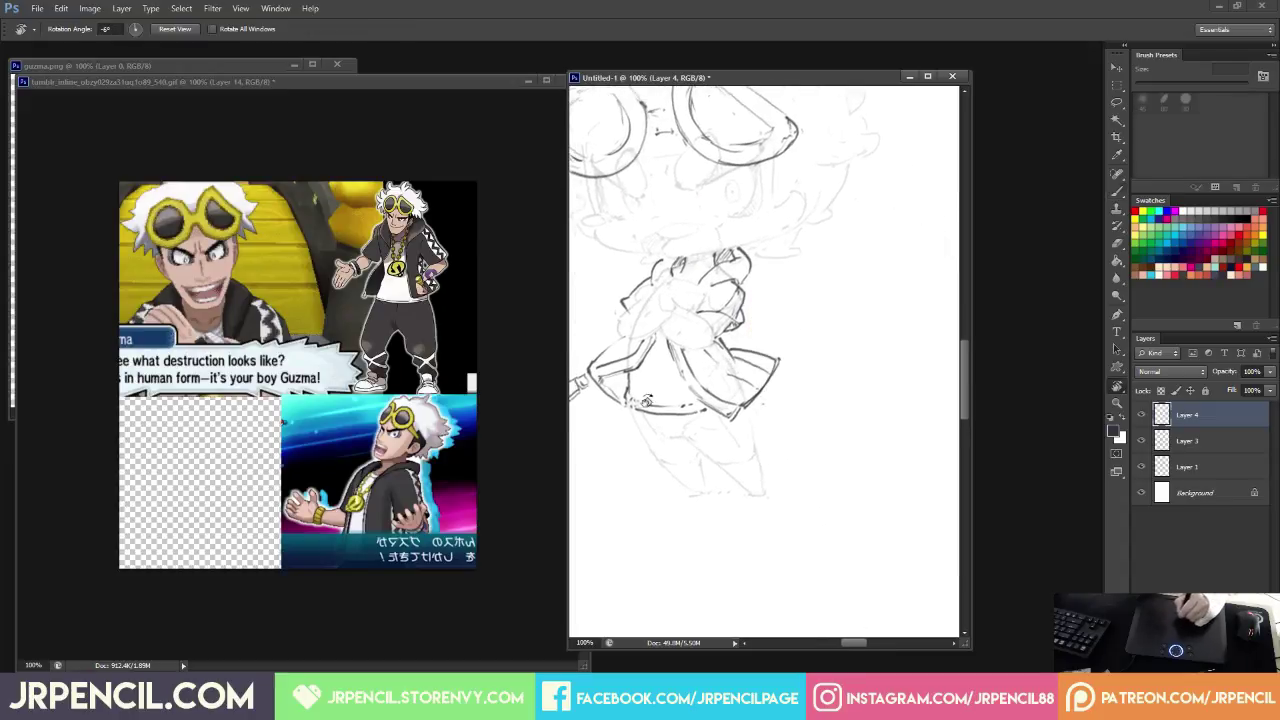
{"action": "key", "text": "b"}
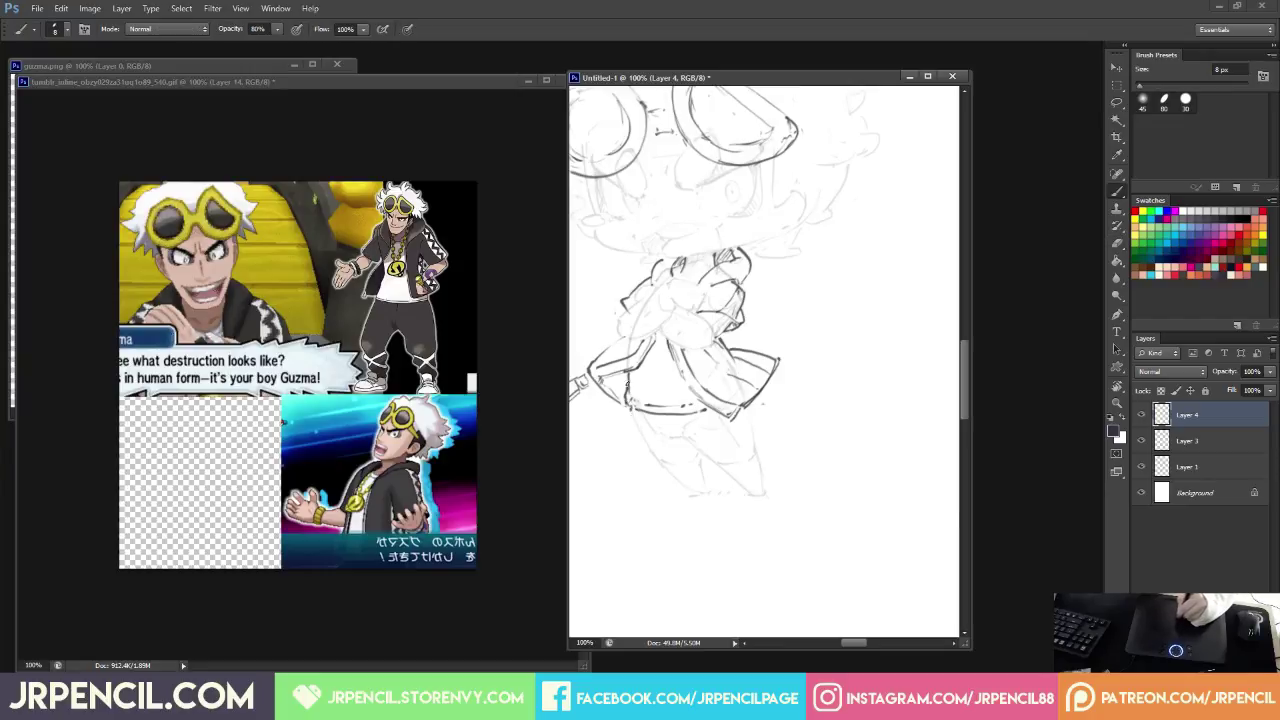
Draw the left pant leg's outer line down from the shirt hem, plus the crotch and right leg's inner line.
{"action": "key", "text": "r"}
{"action": "left_click", "coordinate": [192, 31]}
{"action": "key", "text": "b"}
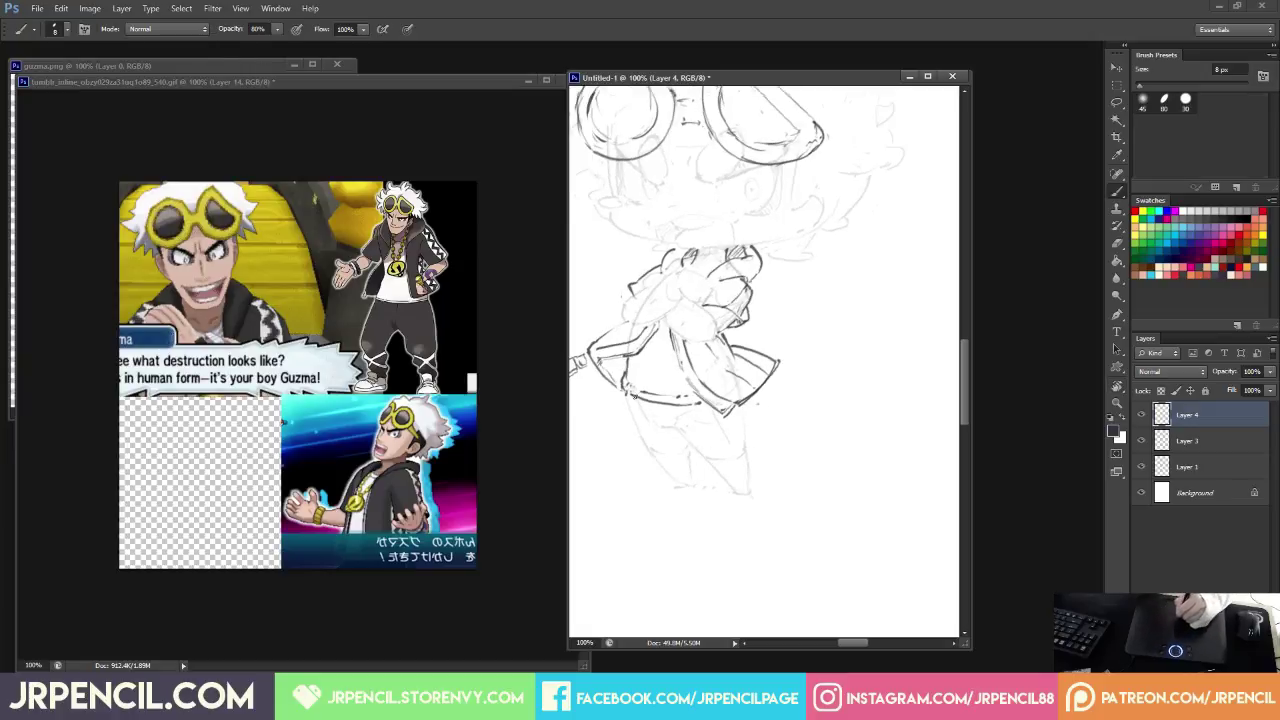
{"action": "left_click_drag", "start_coordinate": [625, 393], "coordinate": [630, 440]}
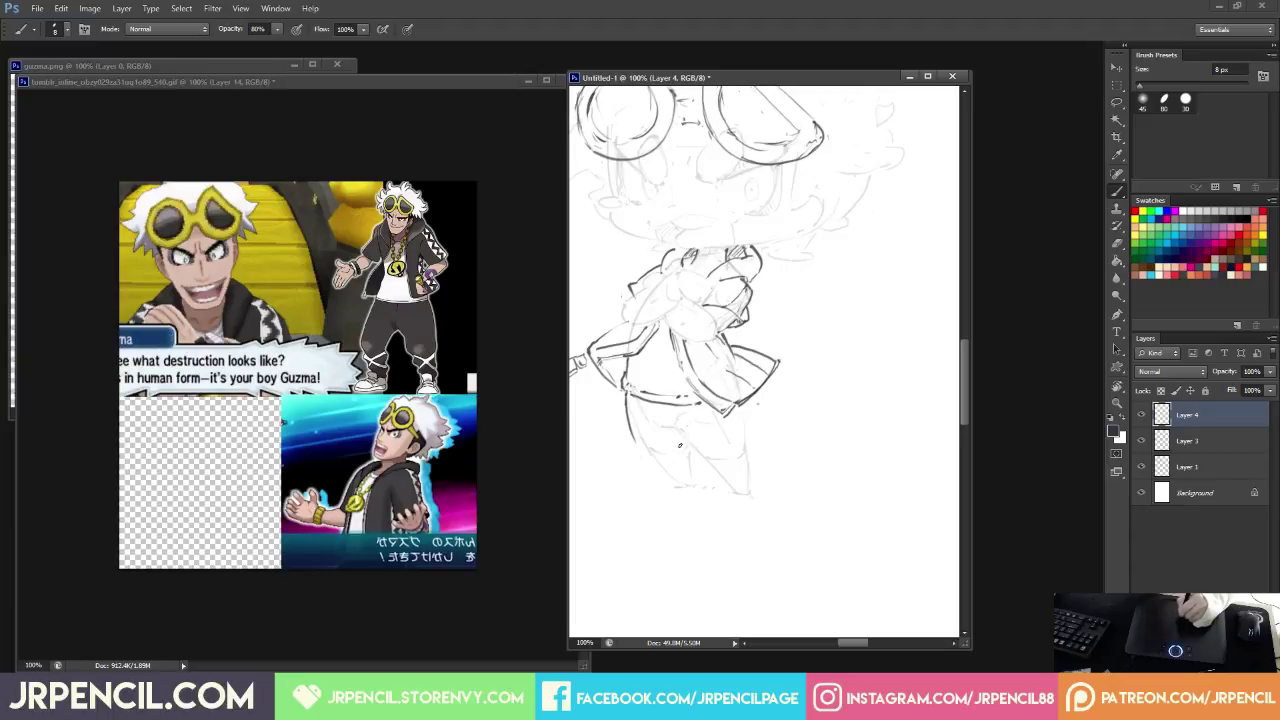
{"action": "left_click_drag", "start_coordinate": [679, 446], "coordinate": [716, 458]}
{"action": "key", "text": "e"}
{"action": "key", "text": "b"}
{"action": "key", "text": "e"}
{"action": "key", "text": "b"}
{"action": "left_click_drag", "start_coordinate": [696, 449], "coordinate": [713, 479]}
Draw the right pant leg's outer outline below the jacket flap and erase its rough lines.
{"action": "left_click_drag", "start_coordinate": [744, 405], "coordinate": [762, 466]}
{"action": "key", "text": "e"}
{"action": "key", "text": "b"}
{"action": "key", "text": "e"}
{"action": "mouse_move", "coordinate": [758, 440]}
{"action": "left_mouse_down"}
{"action": "mouse_move", "coordinate": [762, 465]}
{"action": "mouse_move", "coordinate": [701, 463]}
{"action": "left_mouse_up"}
{"action": "key", "text": "b"}
{"action": "key", "text": "e"}
{"action": "key", "text": "b"}
Round off the right pant leg's lower outer edge and clean up its outline.
{"action": "key", "text": "r"}
{"action": "left_click_drag", "start_coordinate": [779, 431], "coordinate": [823, 353]}
{"action": "key", "text": "b"}
{"action": "left_click_drag", "start_coordinate": [783, 457], "coordinate": [775, 490]}
{"action": "key", "text": "e"}
{"action": "left_click_drag", "start_coordinate": [783, 443], "coordinate": [774, 481]}
{"action": "key", "text": "b"}
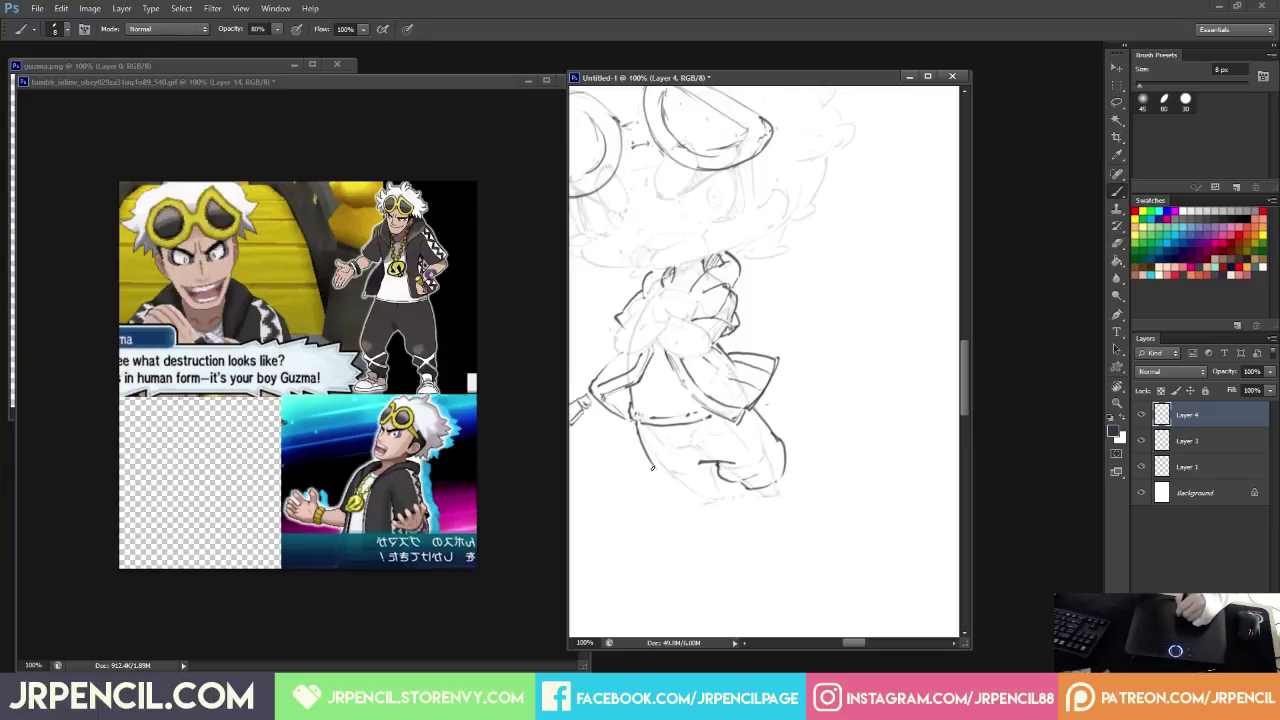
Draw the left pant leg's baggy bottom edge and rework the right leg's inner cuff.
{"action": "mouse_move", "coordinate": [656, 472]}
{"action": "left_mouse_down"}
{"action": "mouse_move", "coordinate": [655, 489]}
{"action": "mouse_move", "coordinate": [716, 481]}
{"action": "left_mouse_up"}
{"action": "key", "text": "r"}
{"action": "left_click_drag", "start_coordinate": [860, 356], "coordinate": [851, 388]}
{"action": "key", "text": "e"}
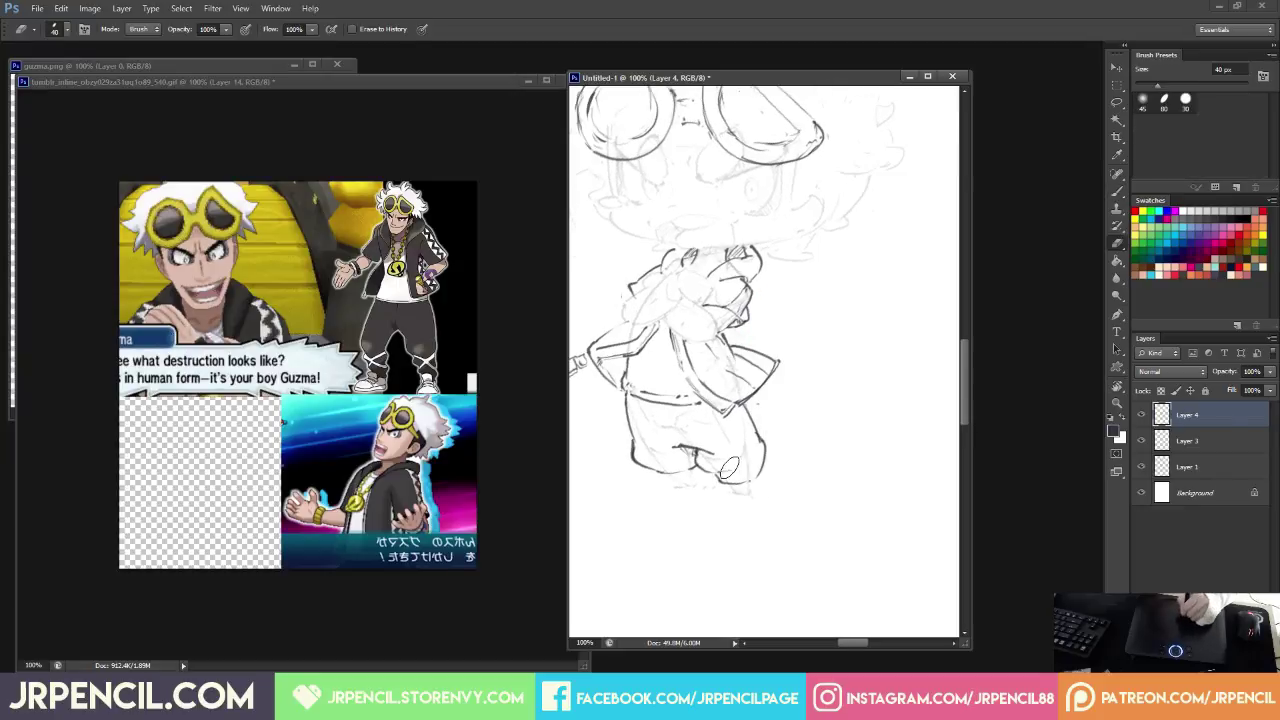
{"action": "mouse_move", "coordinate": [724, 467]}
{"action": "left_mouse_down"}
{"action": "mouse_move", "coordinate": [693, 458]}
{"action": "mouse_move", "coordinate": [730, 481]}
{"action": "left_mouse_up"}
{"action": "key", "text": "b"}
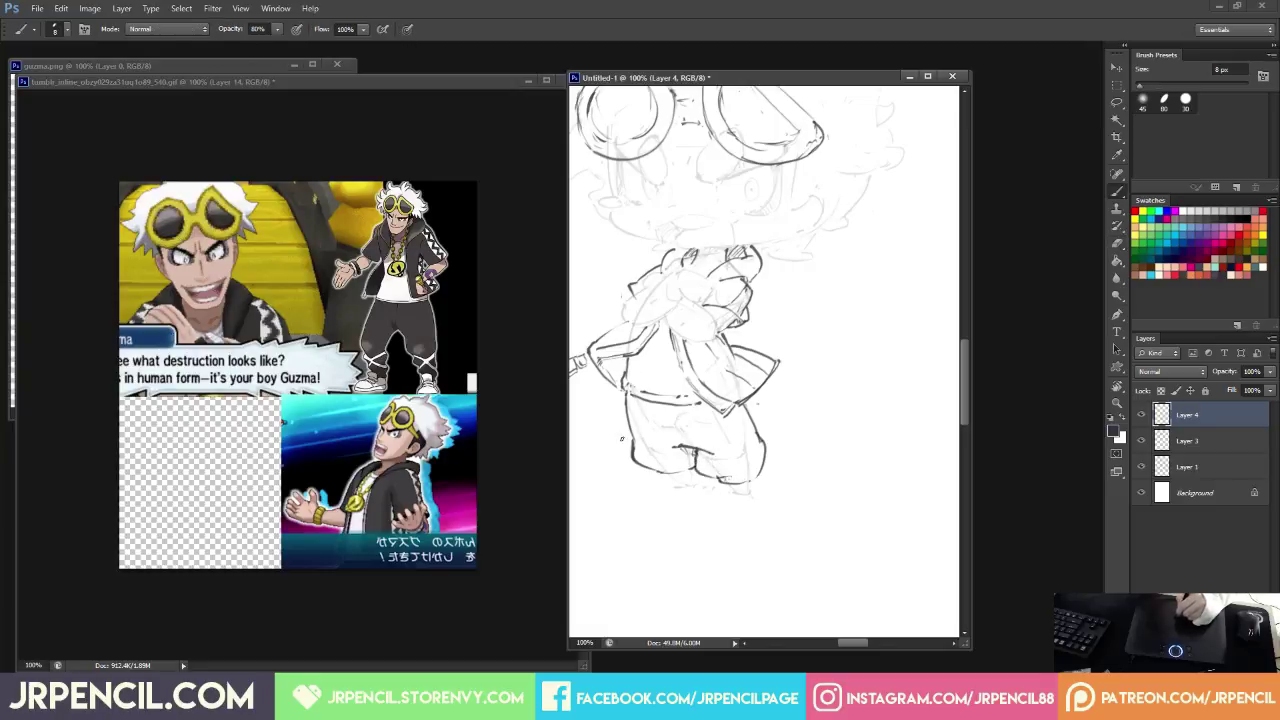
Erase the left pant cuff where it meets the foot and draw the left shoe.
{"action": "key", "text": "e"}
{"action": "mouse_move", "coordinate": [674, 473]}
{"action": "left_mouse_down"}
{"action": "mouse_move", "coordinate": [657, 469]}
{"action": "mouse_move", "coordinate": [691, 486]}
{"action": "left_mouse_up"}
{"action": "key", "text": "b"}
{"action": "key", "text": "e"}
{"action": "key", "text": "b"}
{"action": "key", "text": "e"}
{"action": "key", "text": "b"}
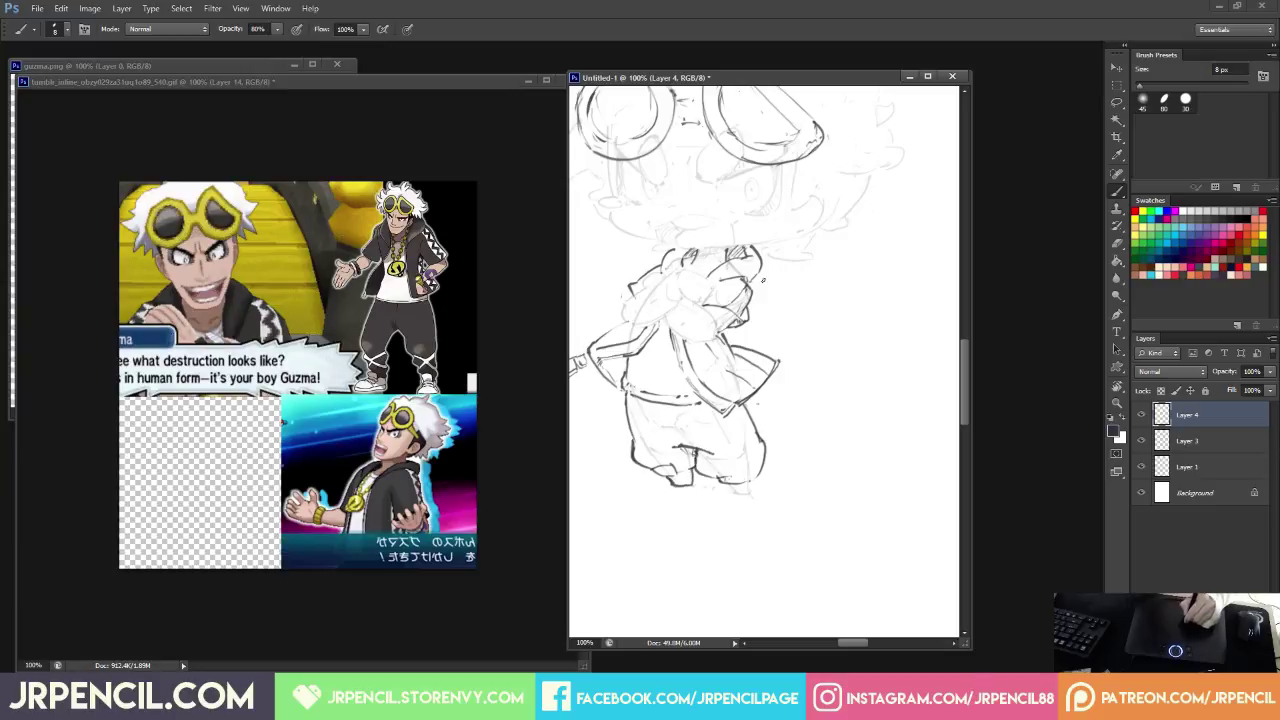
Add the left shoe's rounded toe at the cuff and draw the right shoe below its pant leg.
{"action": "key", "text": "r"}
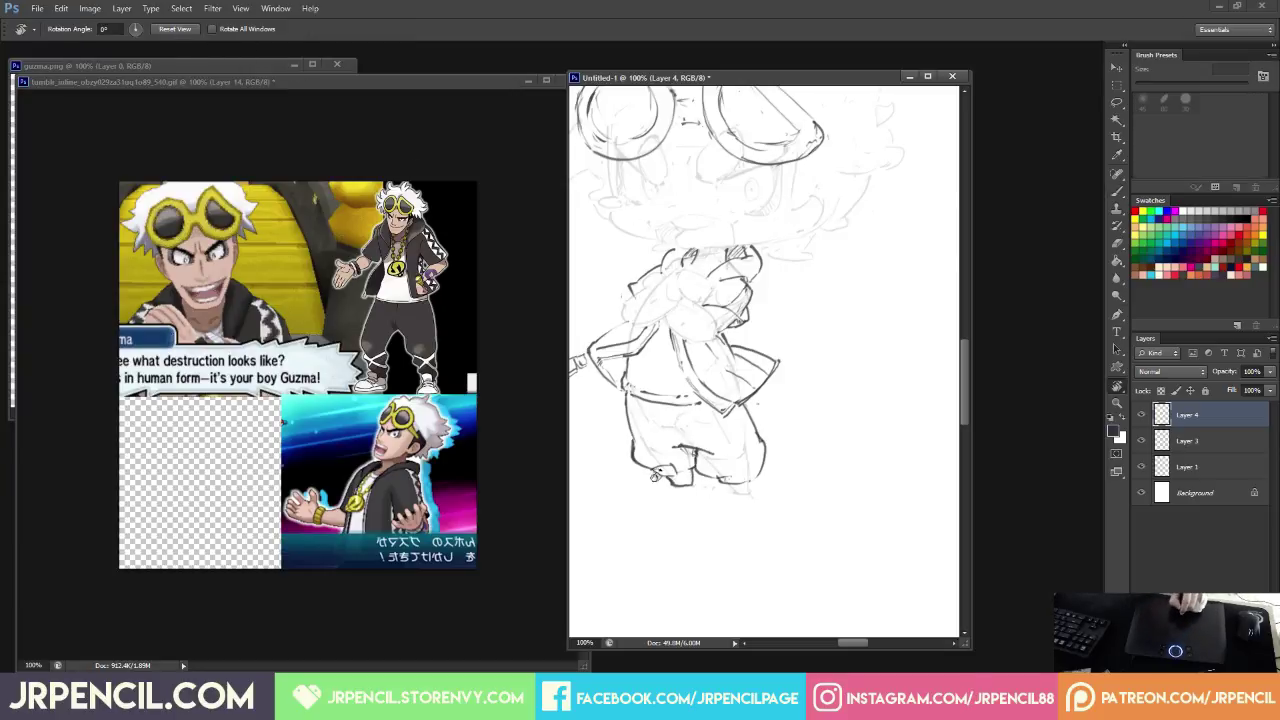
{"action": "key", "text": "b"}
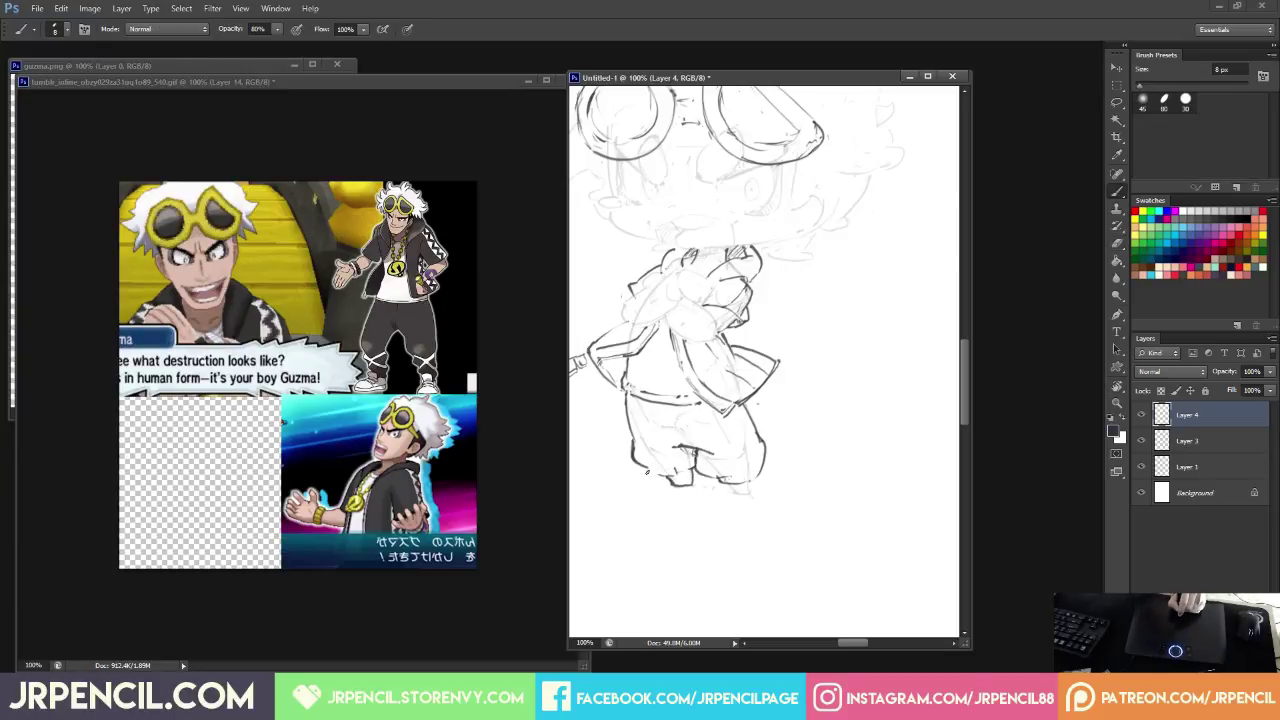
{"action": "mouse_move", "coordinate": [647, 469]}
{"action": "left_mouse_down"}
{"action": "mouse_move", "coordinate": [739, 484]}
{"action": "mouse_move", "coordinate": [772, 477]}
{"action": "mouse_move", "coordinate": [734, 481]}
{"action": "mouse_move", "coordinate": [739, 466]}
{"action": "mouse_move", "coordinate": [766, 467]}
{"action": "mouse_move", "coordinate": [737, 481]}
{"action": "mouse_move", "coordinate": [763, 478]}
{"action": "mouse_move", "coordinate": [752, 487]}
{"action": "mouse_move", "coordinate": [722, 489]}
{"action": "mouse_move", "coordinate": [753, 489]}
{"action": "mouse_move", "coordinate": [731, 497]}
{"action": "mouse_move", "coordinate": [765, 474]}
{"action": "left_mouse_up"}
{"action": "key", "text": "e"}
{"action": "key", "text": "b"}
{"action": "key", "text": "e"}
{"action": "key", "text": "b"}
{"action": "key", "text": "e"}
{"action": "key", "text": "b"}
{"action": "key", "text": "e"}
{"action": "key", "text": "b"}
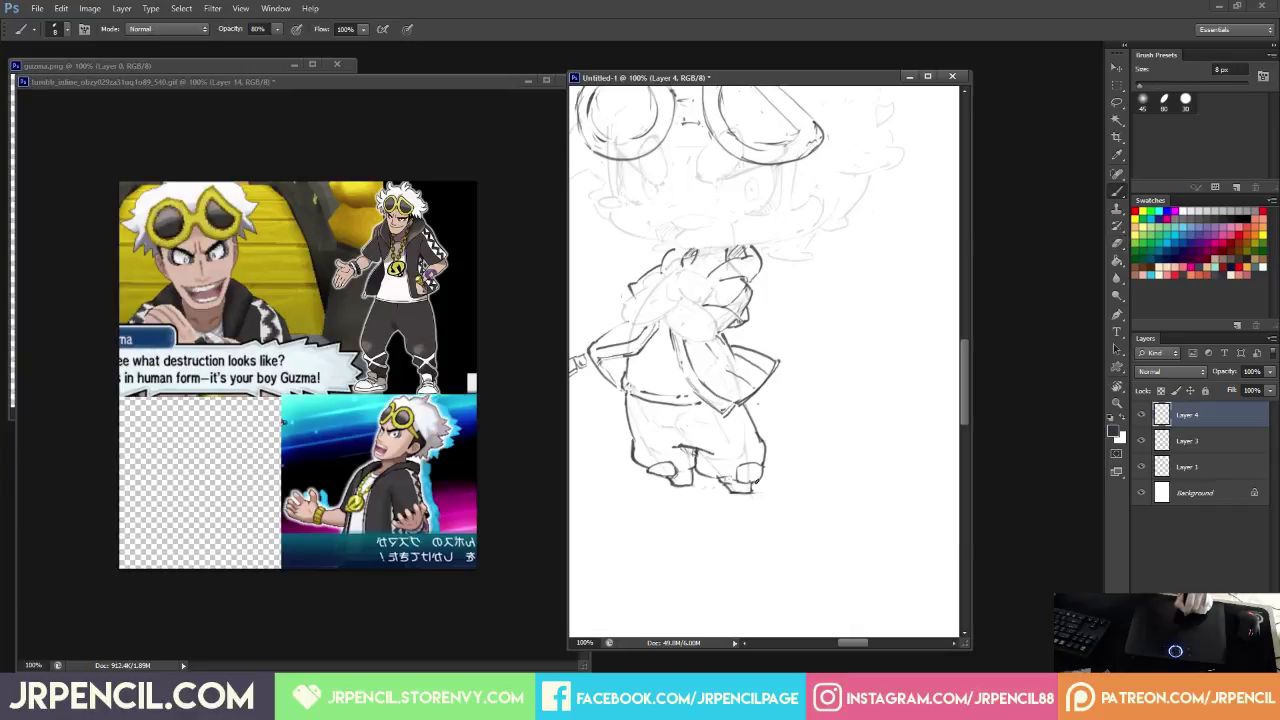
Erase and redraw the right leg's inner cuff and ankle line where they meet the shoe.
{"action": "key", "text": "e"}
{"action": "left_click_drag", "start_coordinate": [729, 477], "coordinate": [722, 481]}
{"action": "key", "text": "b"}
{"action": "key", "text": "e"}
{"action": "key", "text": "b"}
{"action": "key", "text": "e"}
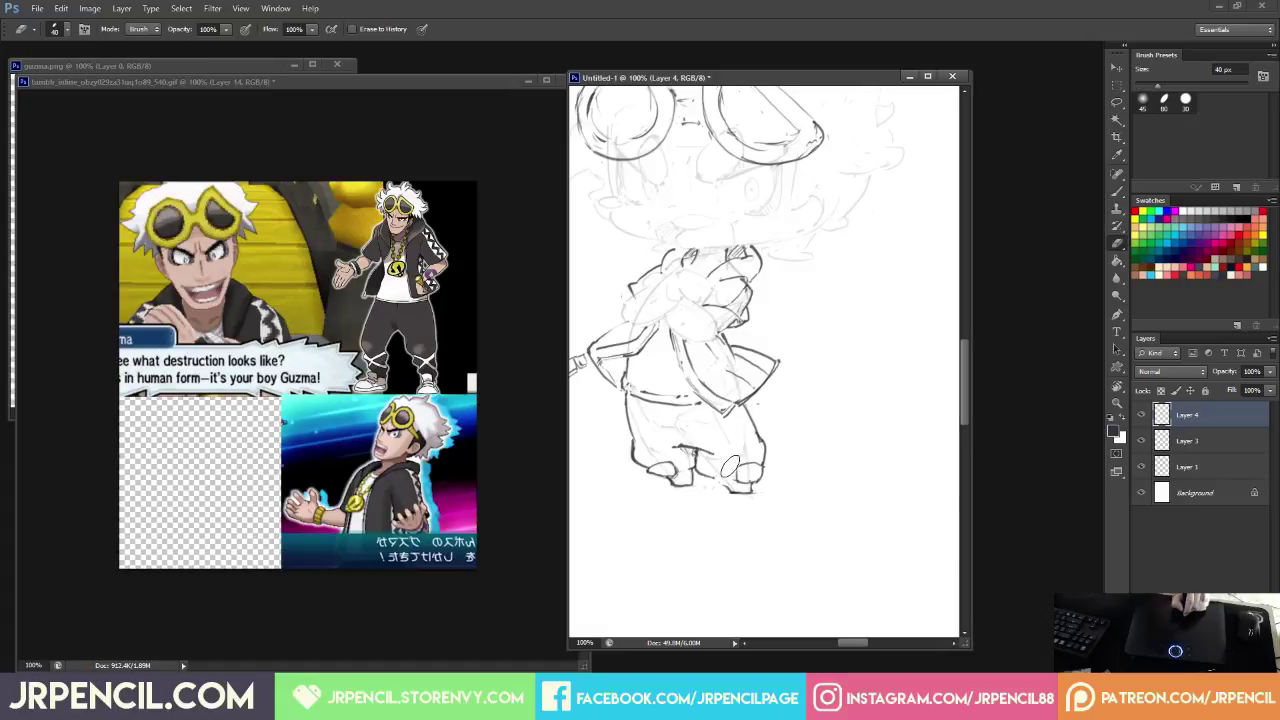
{"action": "key", "text": "b"}
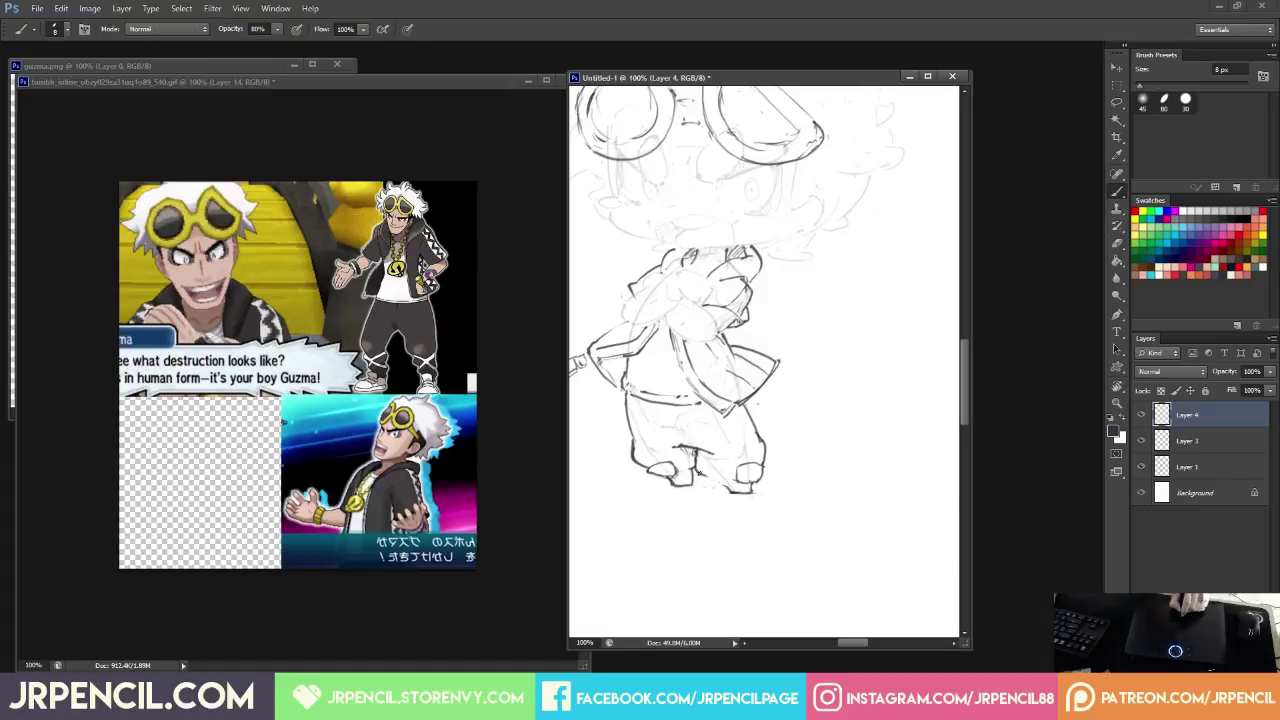
{"action": "key", "text": "e"}
{"action": "key", "text": "b"}
{"action": "left_click_drag", "start_coordinate": [720, 482], "coordinate": [727, 483]}
Draw folds and crossed strap lines around the right pant leg above the shoe, cleaning up the knee outline.
{"action": "key", "text": "e"}
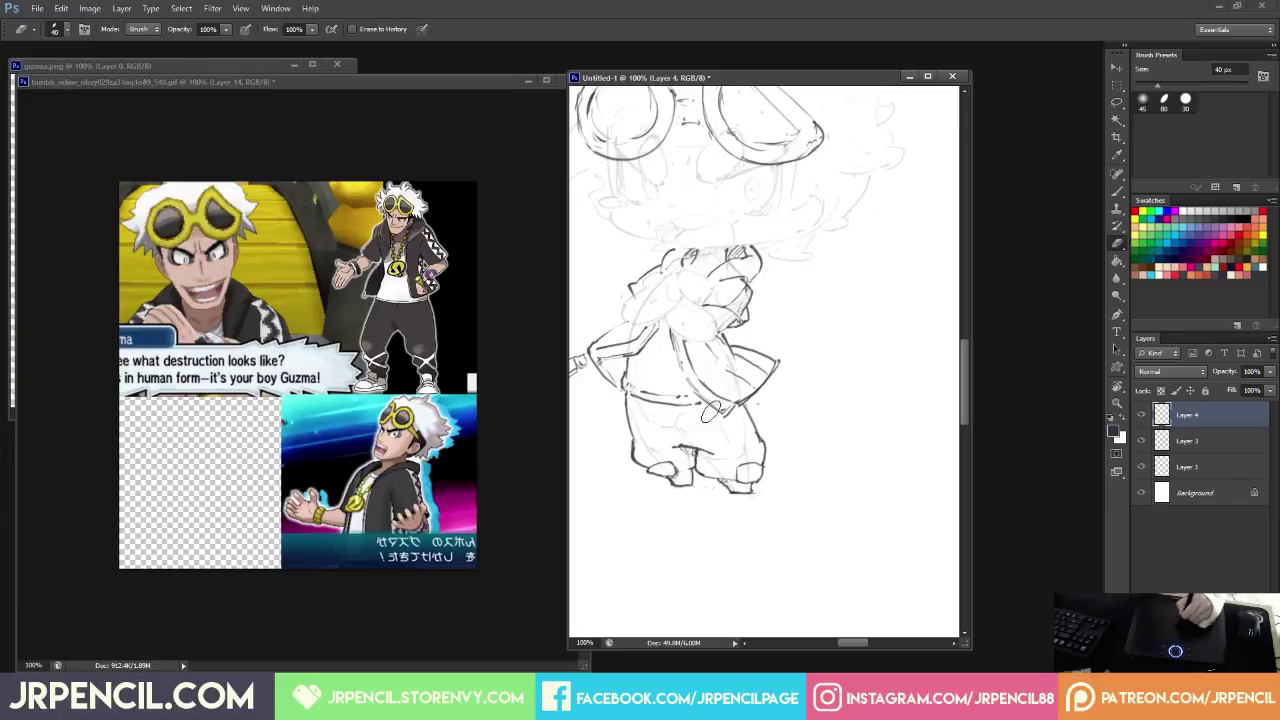
{"action": "key", "text": "b"}
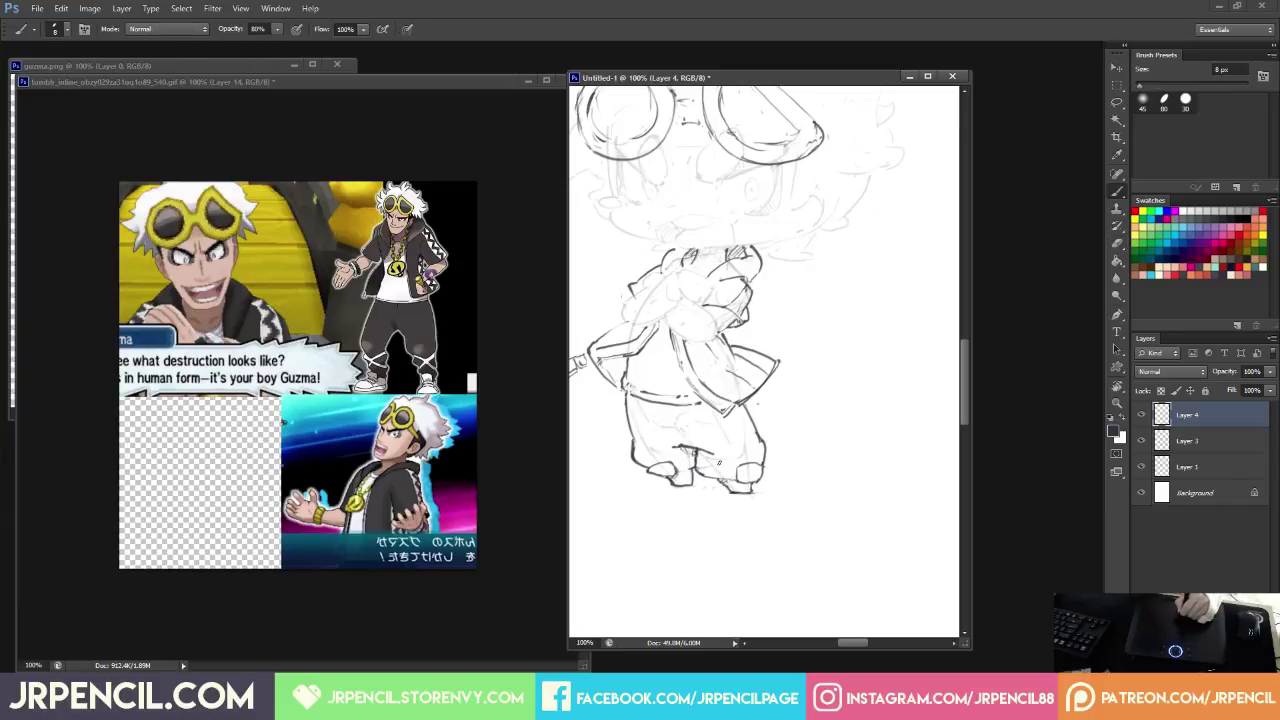
{"action": "mouse_move", "coordinate": [742, 435]}
{"action": "left_mouse_down"}
{"action": "mouse_move", "coordinate": [748, 468]}
{"action": "mouse_move", "coordinate": [738, 439]}
{"action": "mouse_move", "coordinate": [745, 451]}
{"action": "left_mouse_up"}
{"action": "key", "text": "e"}
{"action": "key", "text": "b"}
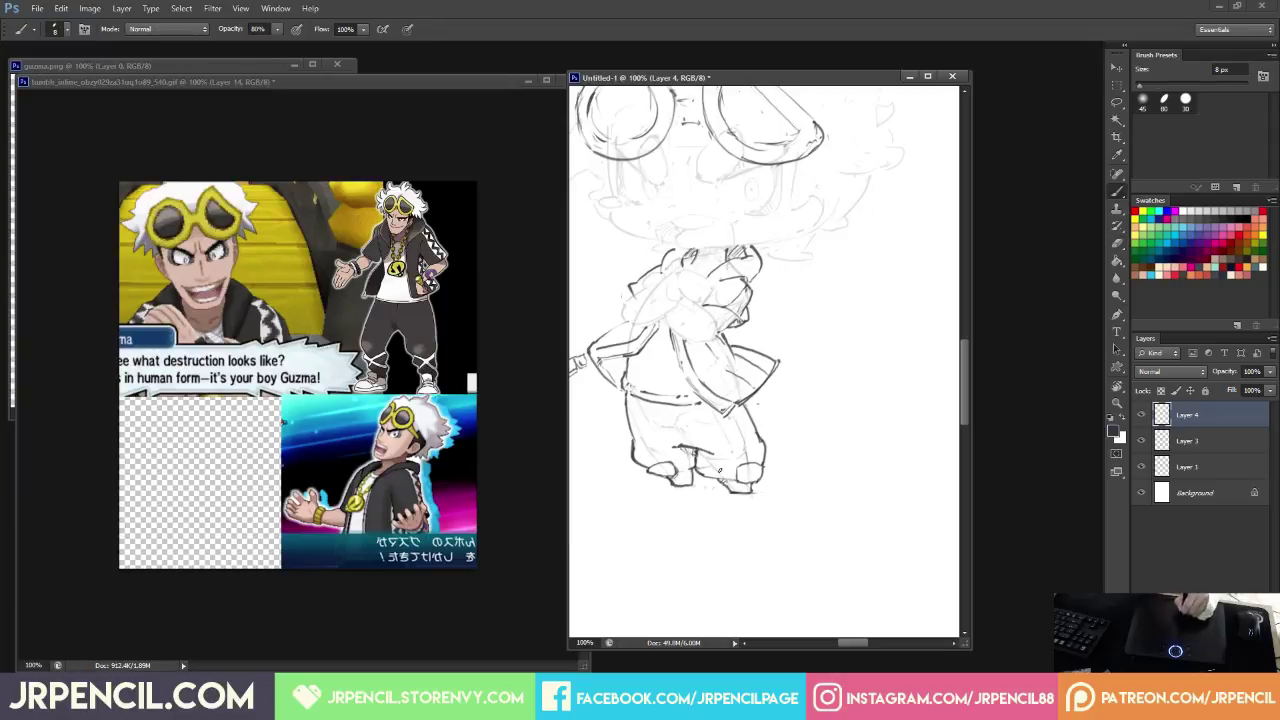
{"action": "mouse_move", "coordinate": [753, 432]}
{"action": "left_mouse_down"}
{"action": "mouse_move", "coordinate": [719, 471]}
{"action": "mouse_move", "coordinate": [752, 460]}
{"action": "mouse_move", "coordinate": [740, 470]}
{"action": "left_mouse_up"}
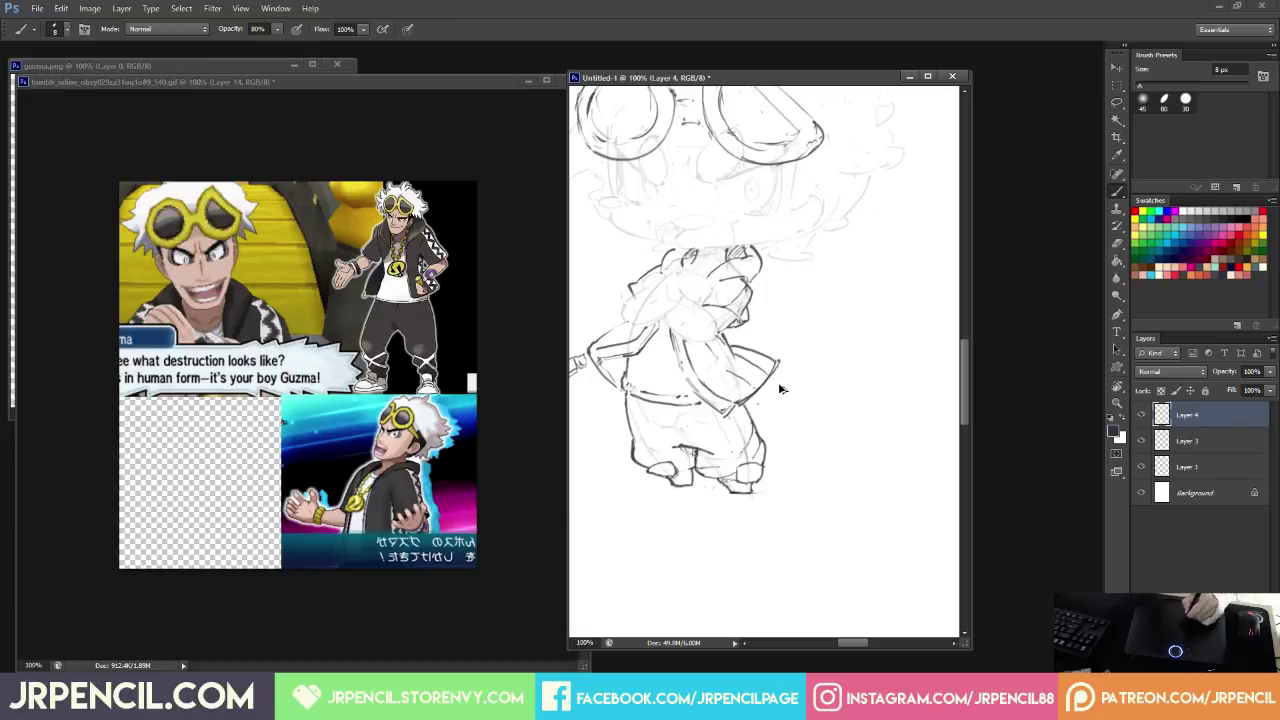
{"action": "key", "text": "e"}
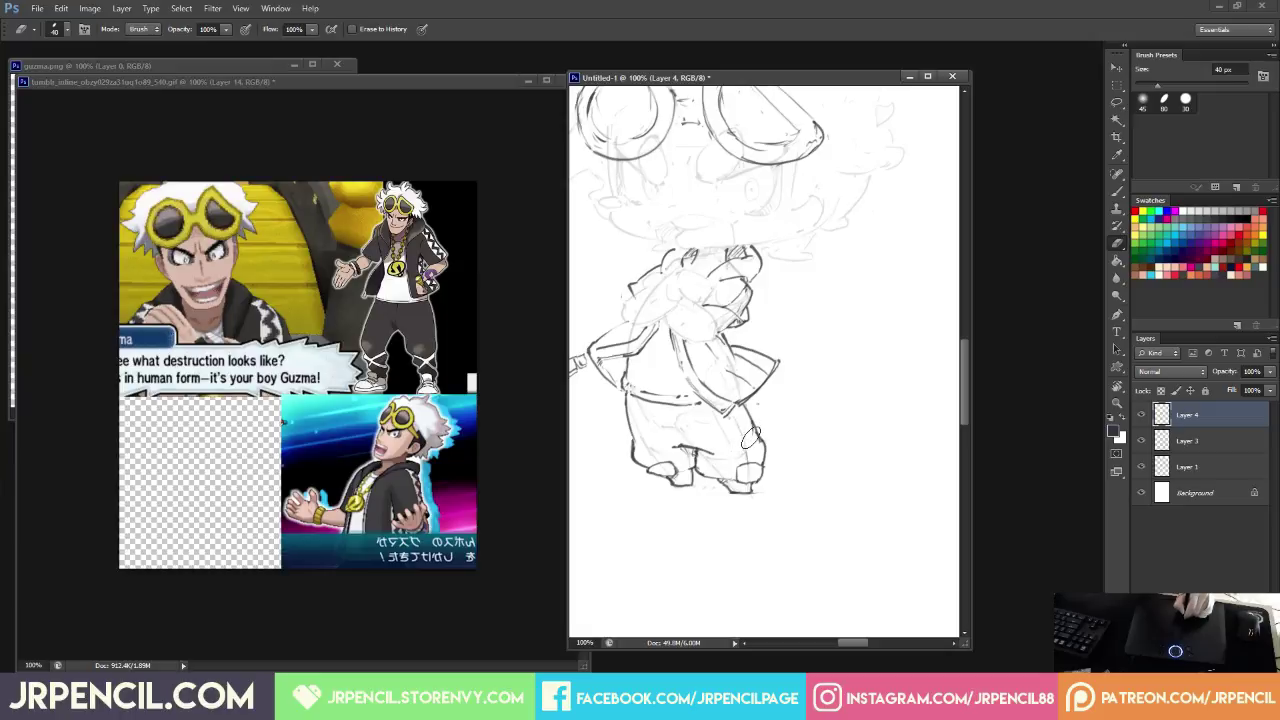
{"action": "key", "text": "b"}
{"action": "mouse_move", "coordinate": [703, 451]}
{"action": "left_mouse_down"}
{"action": "mouse_move", "coordinate": [703, 466]}
{"action": "mouse_move", "coordinate": [745, 458]}
{"action": "mouse_move", "coordinate": [751, 436]}
{"action": "mouse_move", "coordinate": [716, 478]}
{"action": "mouse_move", "coordinate": [760, 446]}
{"action": "left_mouse_up"}
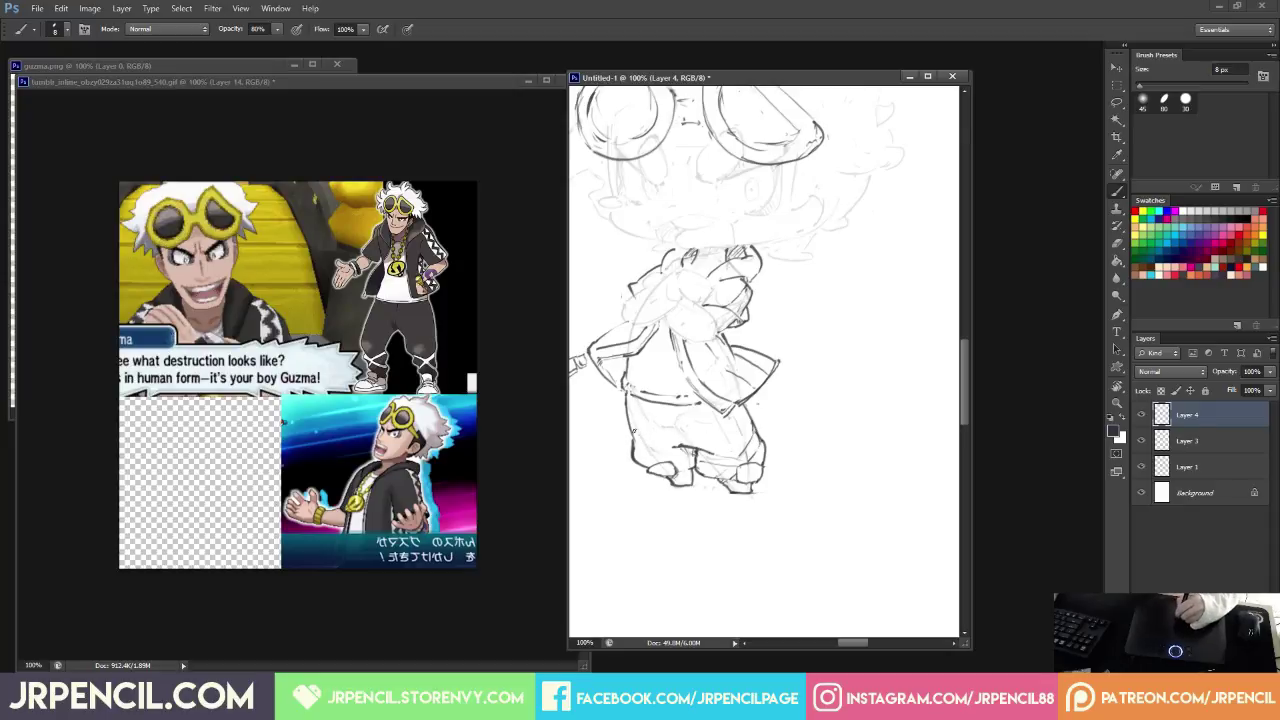
Draw crossed strap lines around the left pant leg above the shoe and erase the excess.
{"action": "mouse_move", "coordinate": [674, 454]}
{"action": "left_mouse_down"}
{"action": "mouse_move", "coordinate": [695, 458]}
{"action": "mouse_move", "coordinate": [652, 452]}
{"action": "mouse_move", "coordinate": [693, 469]}
{"action": "mouse_move", "coordinate": [656, 447]}
{"action": "mouse_move", "coordinate": [679, 441]}
{"action": "left_mouse_up"}
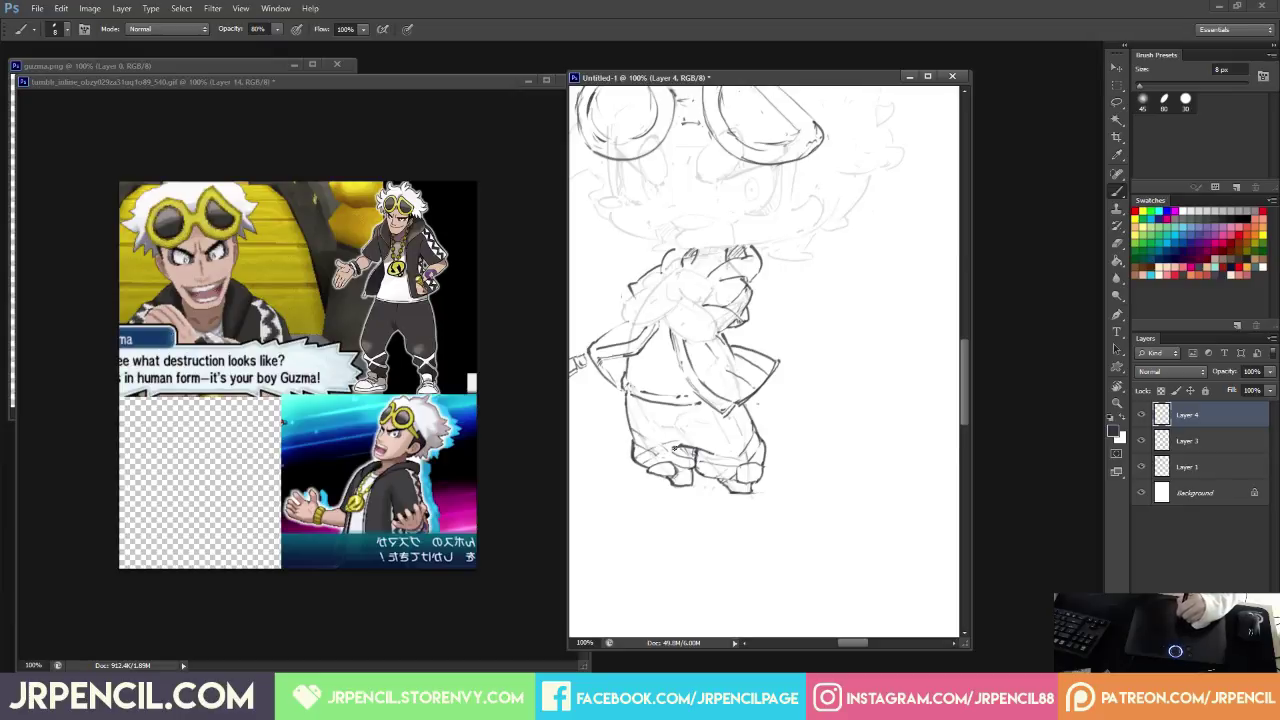
{"action": "key", "text": "e"}
{"action": "left_click_drag", "start_coordinate": [678, 438], "coordinate": [652, 454]}
{"action": "key", "text": "b"}
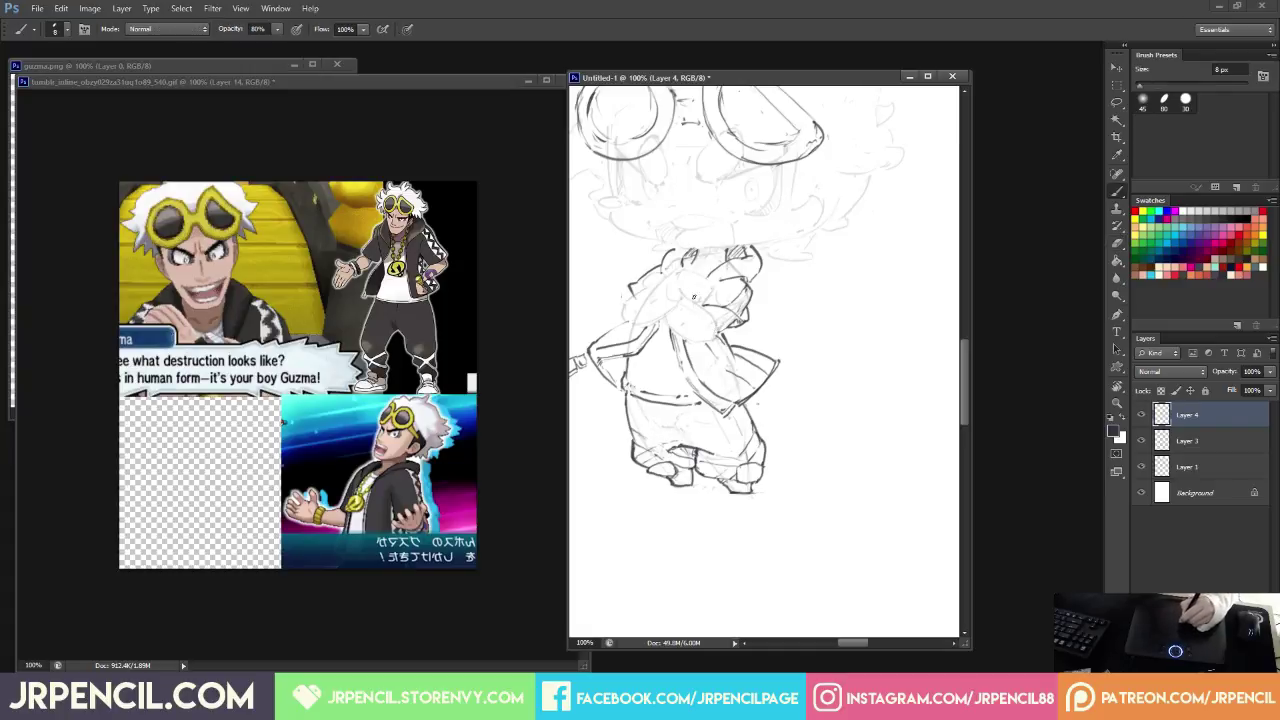
Add short ground lines beneath both shoes and darken the shading at the collar.
{"action": "left_click_drag", "start_coordinate": [811, 317], "coordinate": [832, 356]}
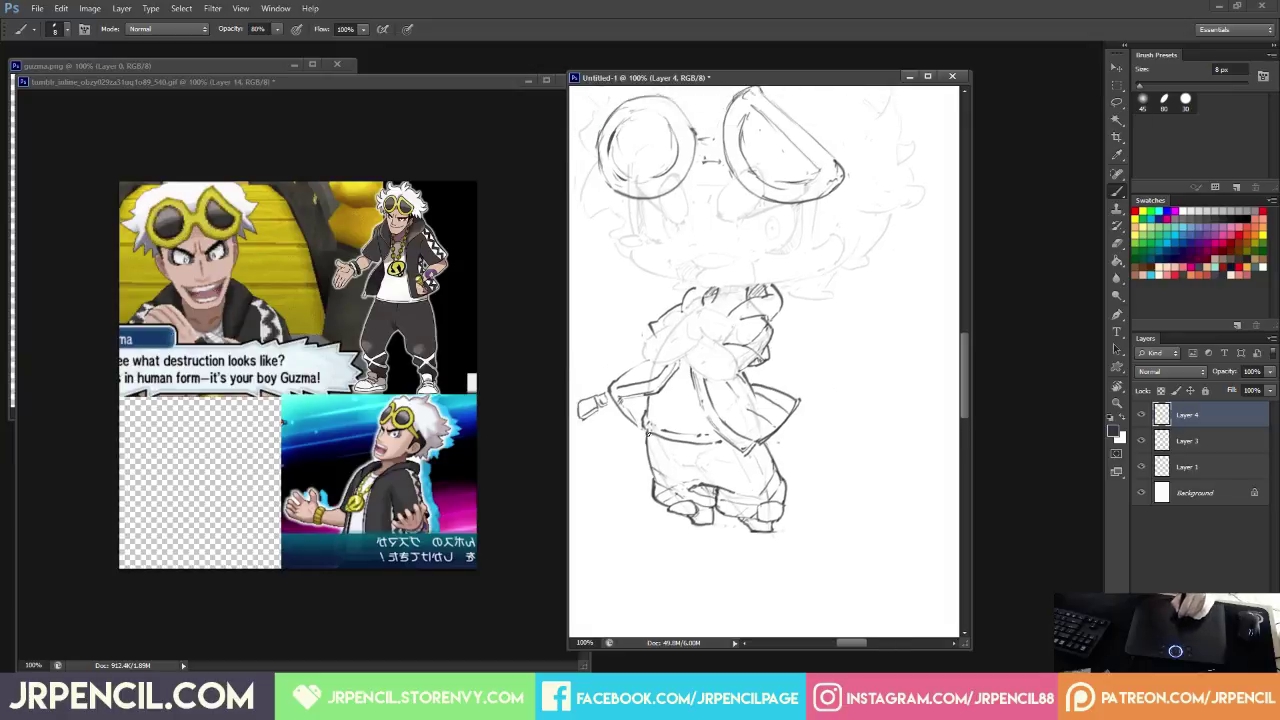
{"action": "left_click_drag", "start_coordinate": [649, 442], "coordinate": [655, 436]}
{"action": "left_click_drag", "start_coordinate": [846, 416], "coordinate": [848, 446]}
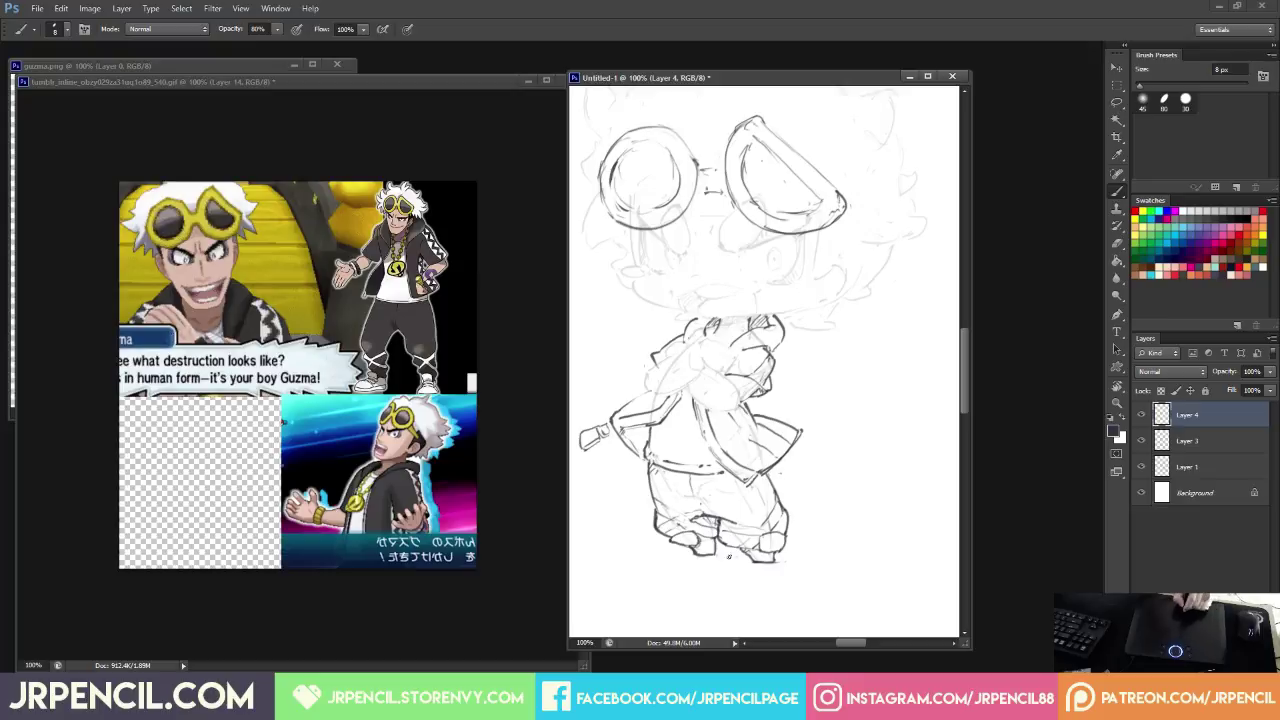
{"action": "left_click_drag", "start_coordinate": [690, 559], "coordinate": [788, 563]}
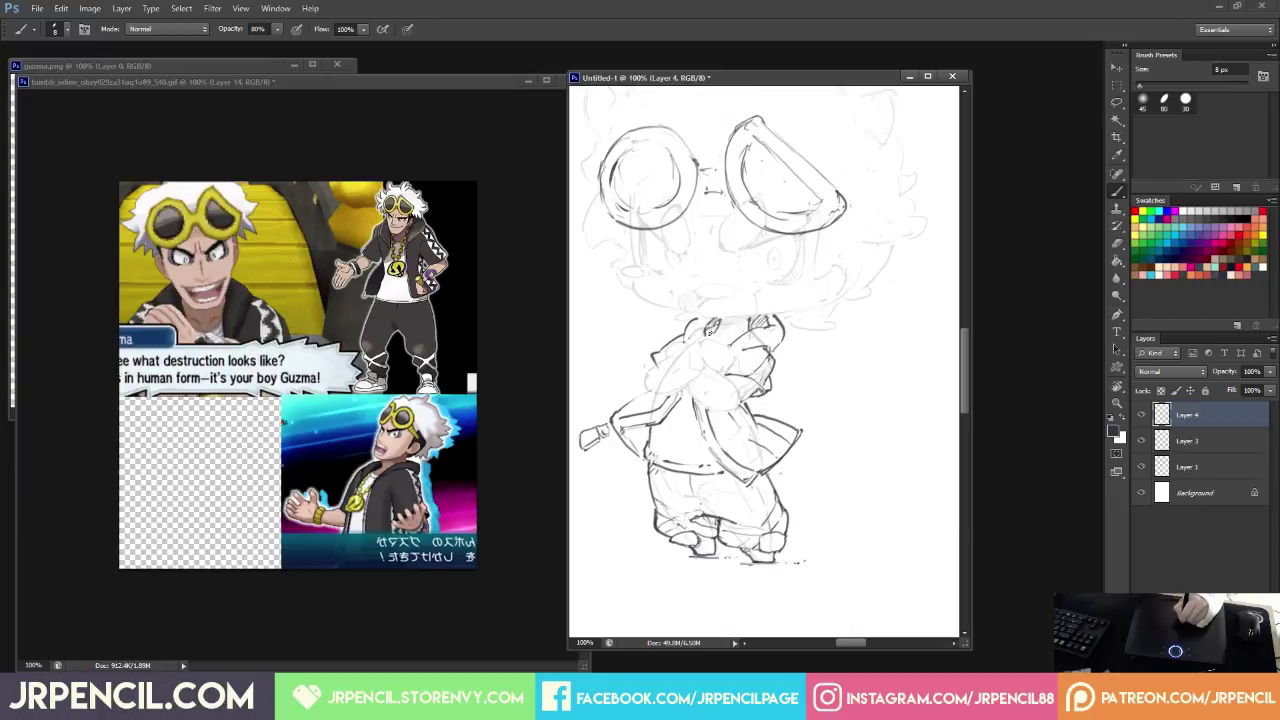
{"action": "left_click_drag", "start_coordinate": [720, 325], "coordinate": [735, 322]}
Create a new layer and sketch a red oval pendant outline on the front of the shirt.
{"action": "key", "text": "ctrl+shift+alt+n"}
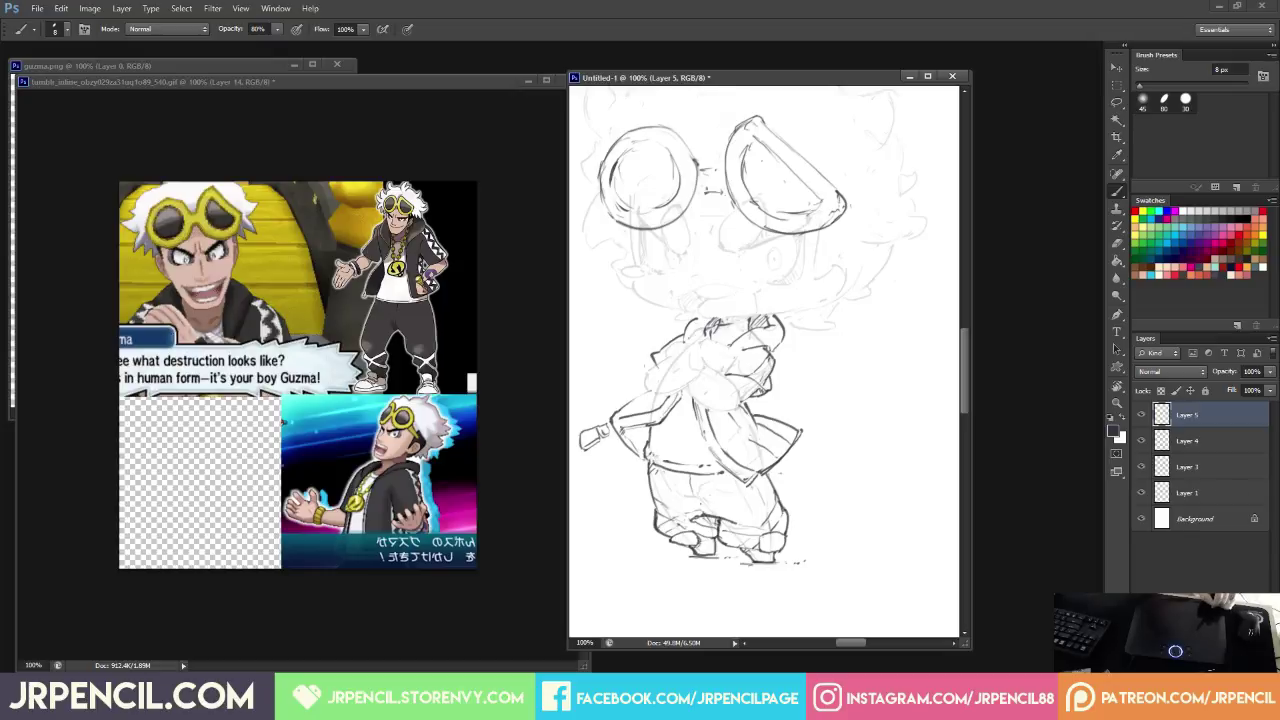
{"action": "left_click", "coordinate": [1234, 267]}
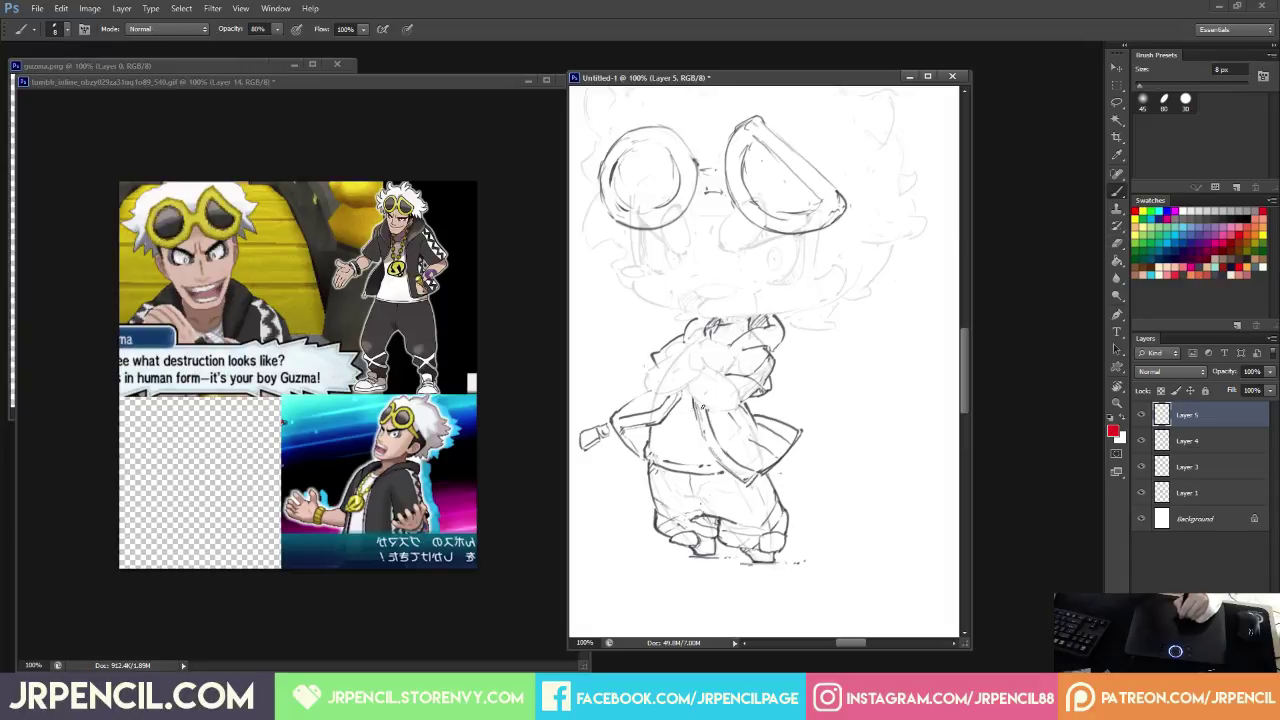
{"action": "mouse_move", "coordinate": [700, 406]}
{"action": "left_mouse_down"}
{"action": "mouse_move", "coordinate": [670, 426]}
{"action": "mouse_move", "coordinate": [679, 413]}
{"action": "mouse_move", "coordinate": [723, 420]}
{"action": "mouse_move", "coordinate": [675, 434]}
{"action": "mouse_move", "coordinate": [708, 422]}
{"action": "mouse_move", "coordinate": [687, 418]}
{"action": "mouse_move", "coordinate": [673, 442]}
{"action": "mouse_move", "coordinate": [689, 442]}
{"action": "mouse_move", "coordinate": [669, 427]}
{"action": "mouse_move", "coordinate": [675, 415]}
{"action": "mouse_move", "coordinate": [714, 412]}
{"action": "left_mouse_up"}
{"action": "key", "text": "e"}
{"action": "key", "text": "b"}
{"action": "key", "text": "e"}
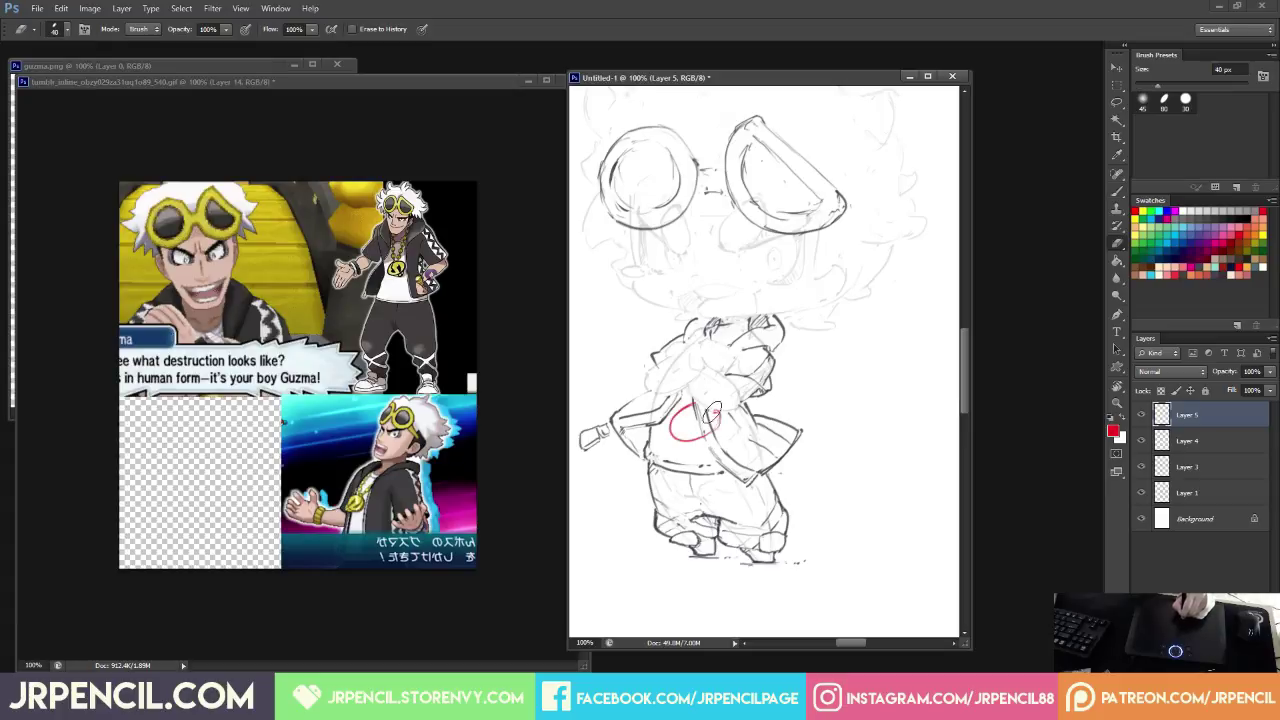
{"action": "key", "text": "b"}
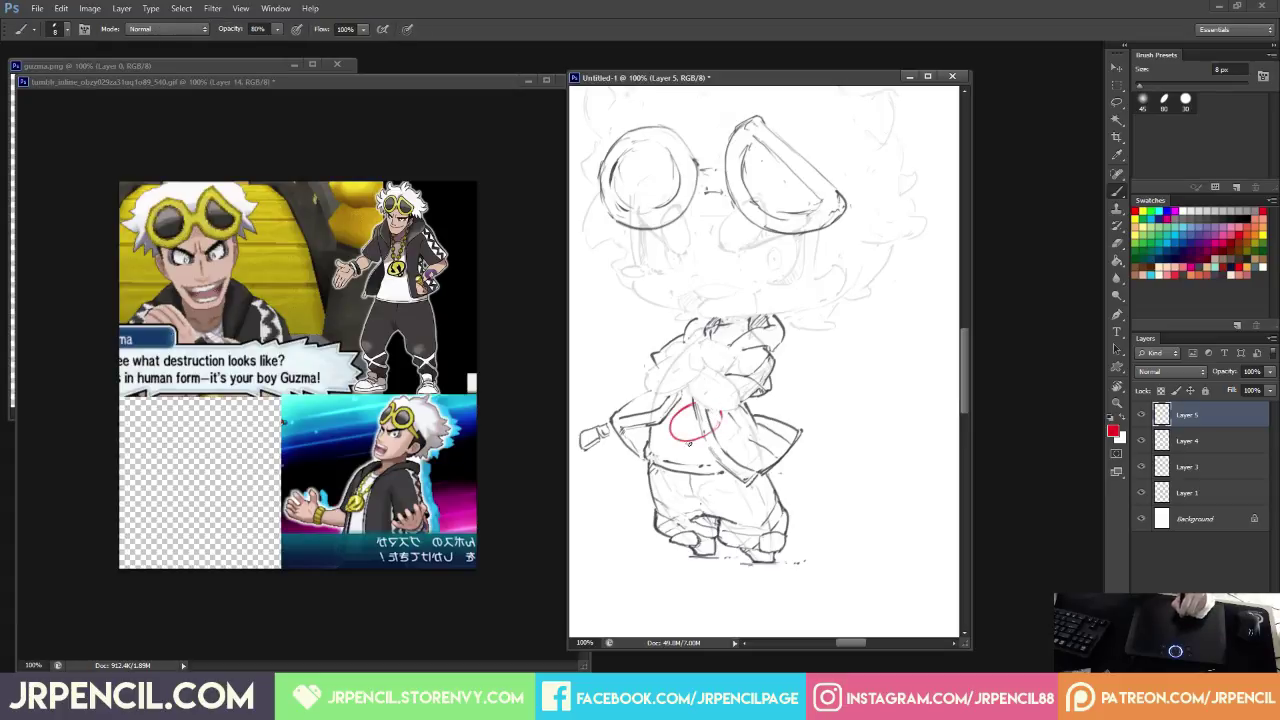
Draw the pendant's inner emblem shapes and its thicker lower rim in red.
{"action": "mouse_move", "coordinate": [706, 447]}
{"action": "left_mouse_down"}
{"action": "mouse_move", "coordinate": [718, 430]}
{"action": "mouse_move", "coordinate": [715, 440]}
{"action": "left_mouse_up"}
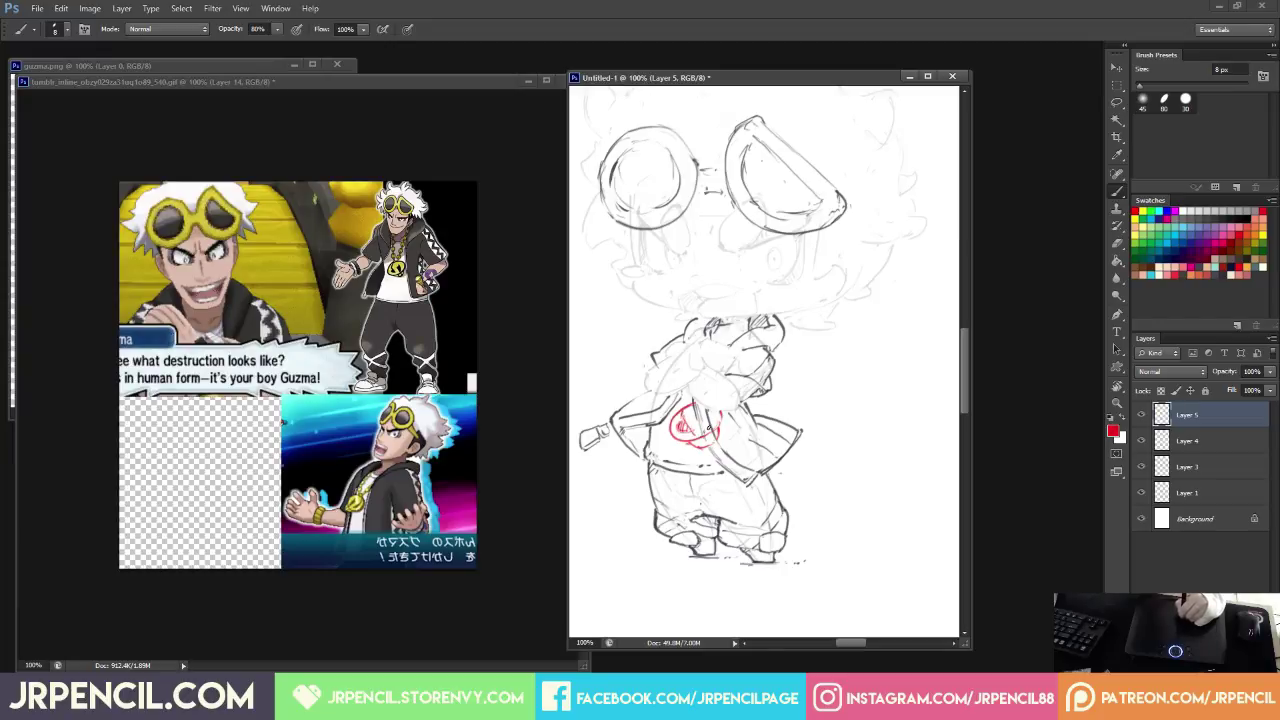
{"action": "key", "text": "e"}
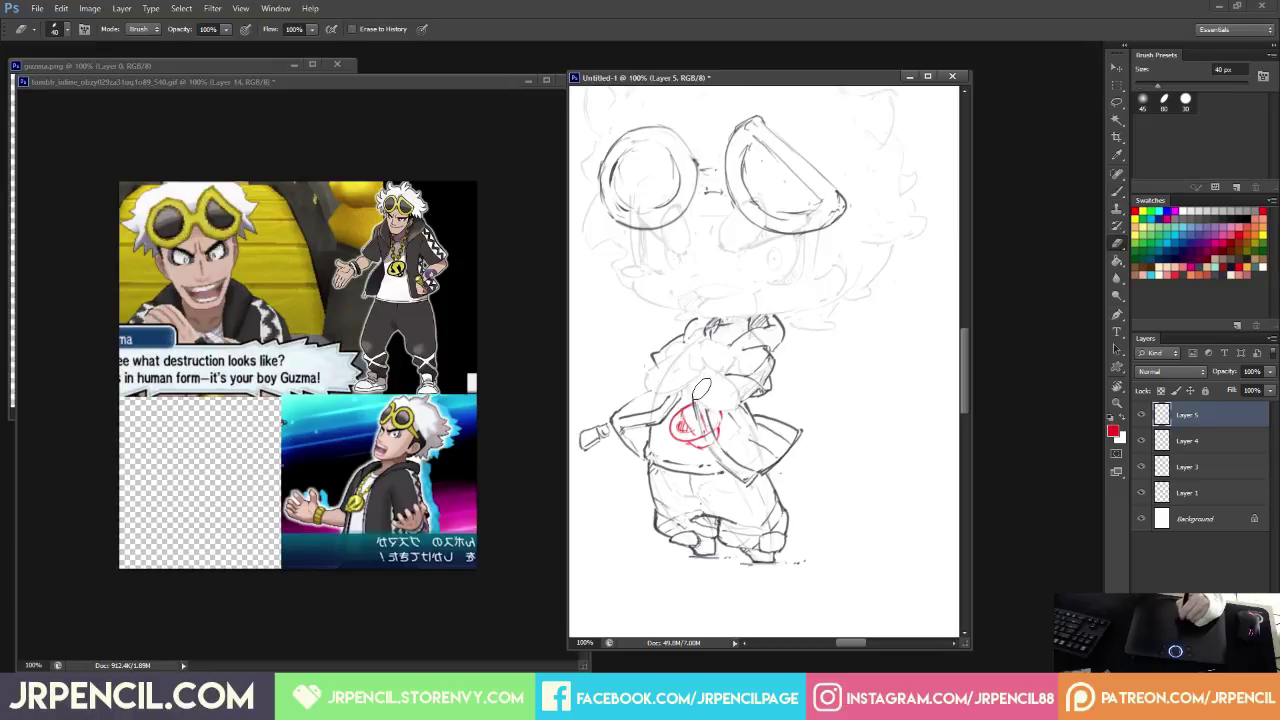
{"action": "key", "text": "b"}
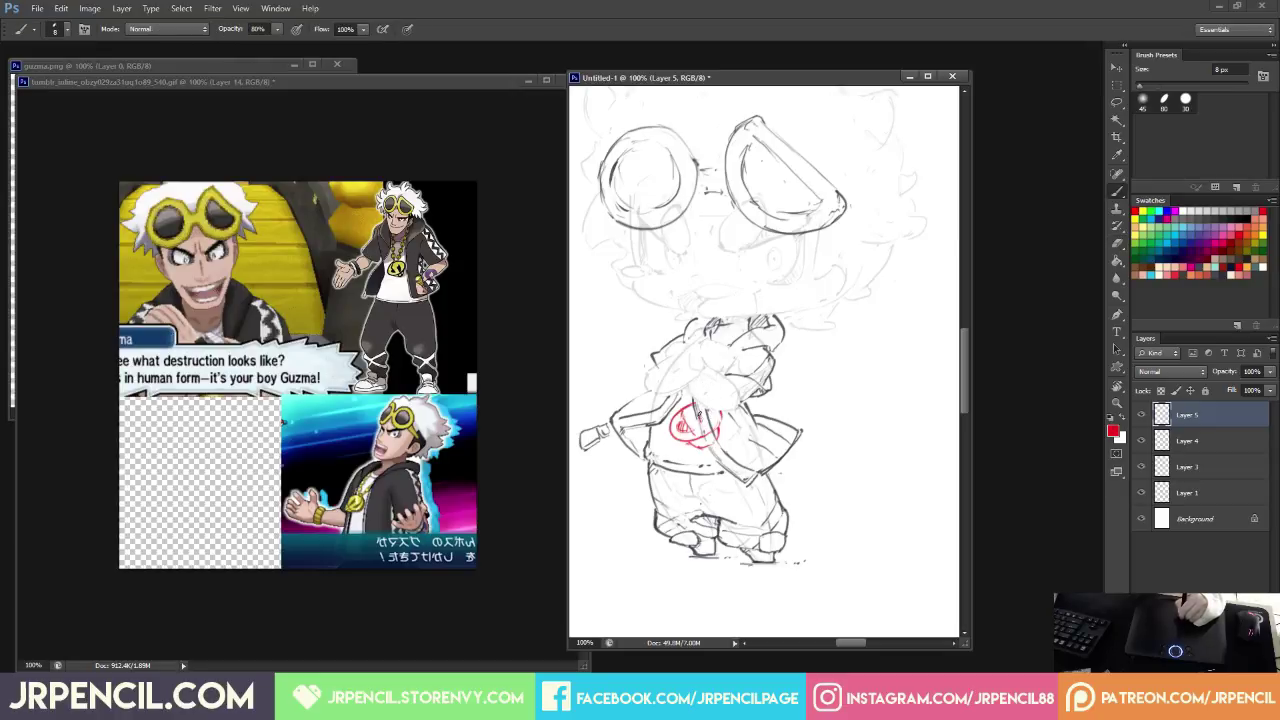
{"action": "left_click_drag", "start_coordinate": [710, 410], "coordinate": [702, 418]}
{"action": "left_click_drag", "start_coordinate": [704, 432], "coordinate": [702, 450]}
{"action": "key", "text": "e"}
{"action": "key", "text": "b"}
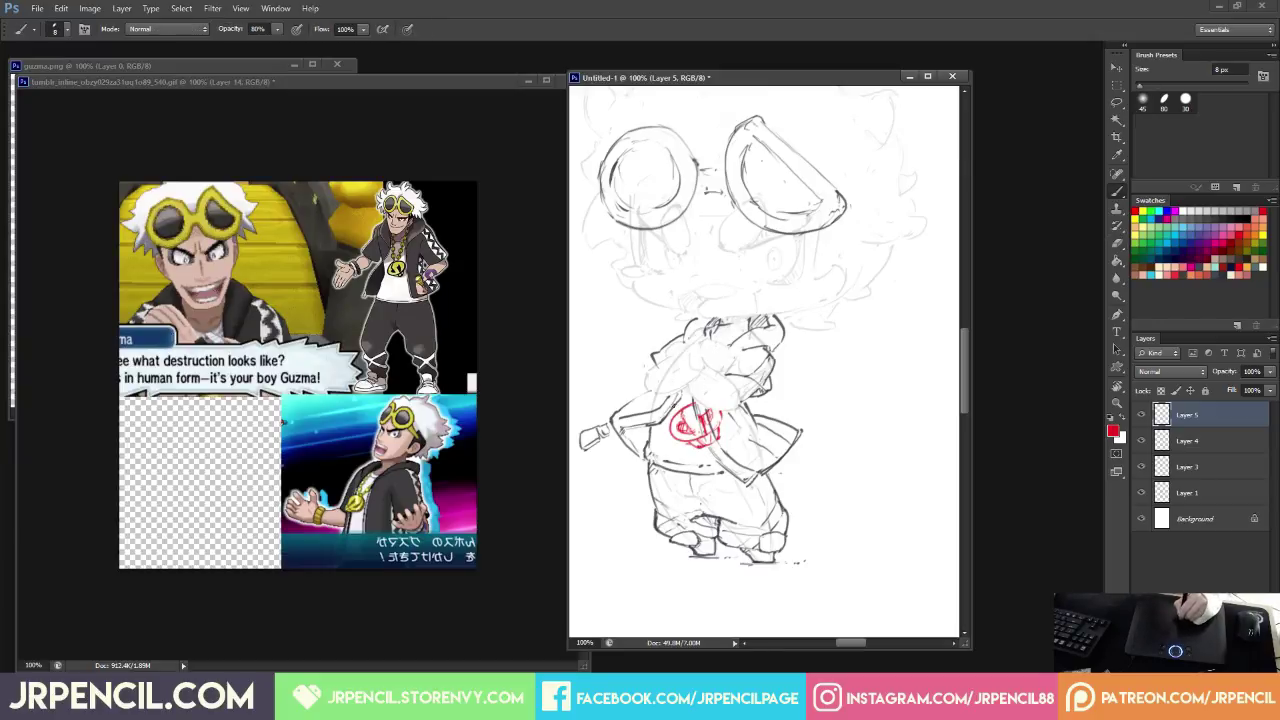
Sketch a small red link above the pendant and curved band shapes on the upper chest, with the eraser at 80% opacity.
{"action": "left_click_drag", "start_coordinate": [679, 401], "coordinate": [671, 414]}
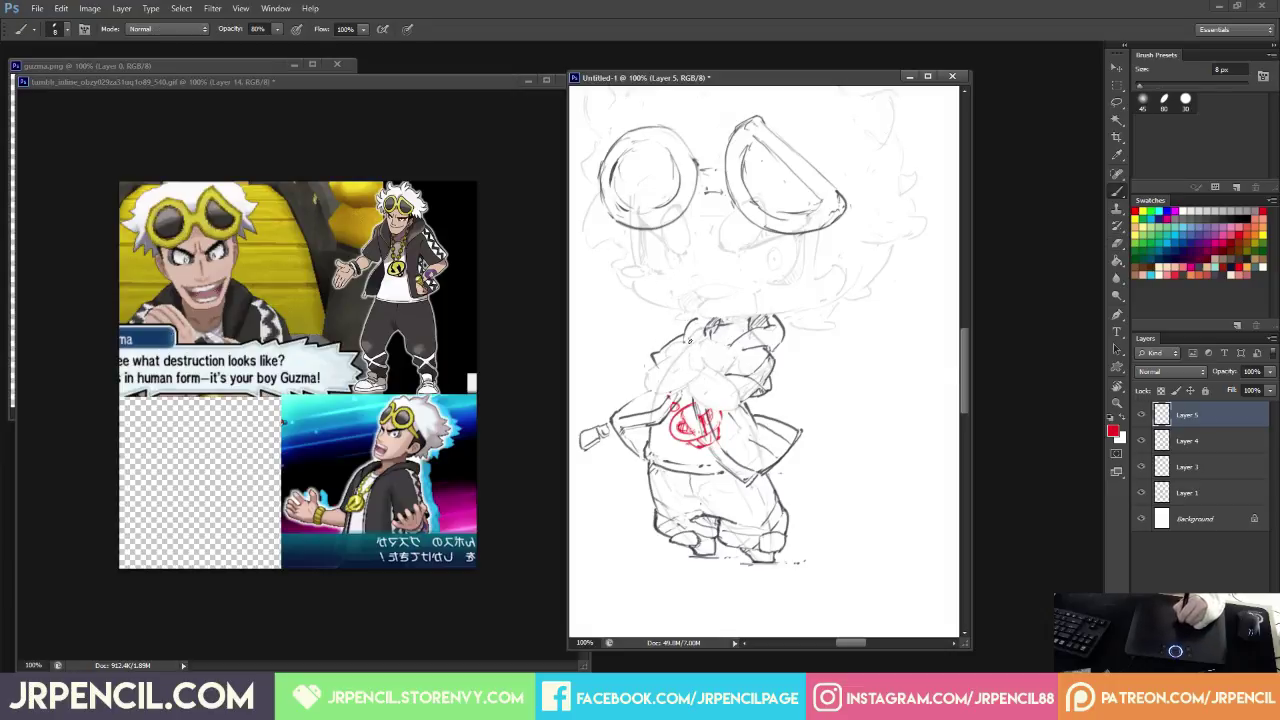
{"action": "left_click_drag", "start_coordinate": [685, 349], "coordinate": [700, 370]}
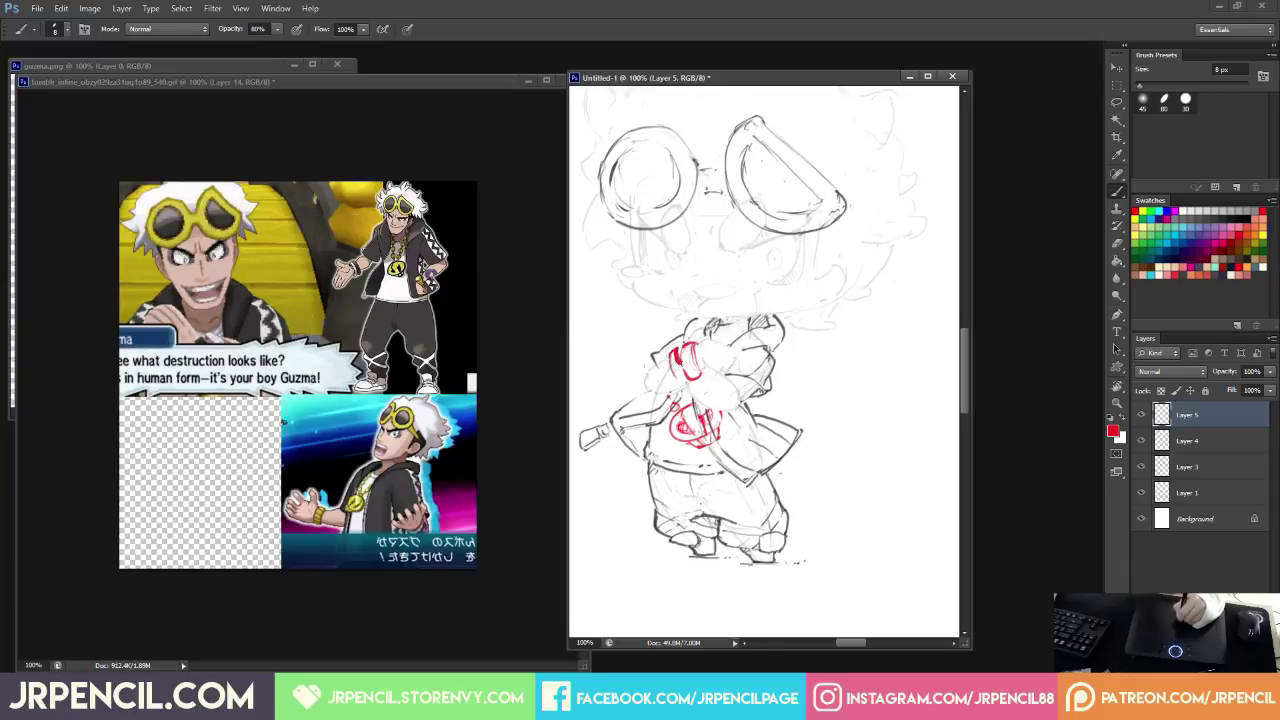
{"action": "key", "text": "e"}
{"action": "key", "text": "8"}
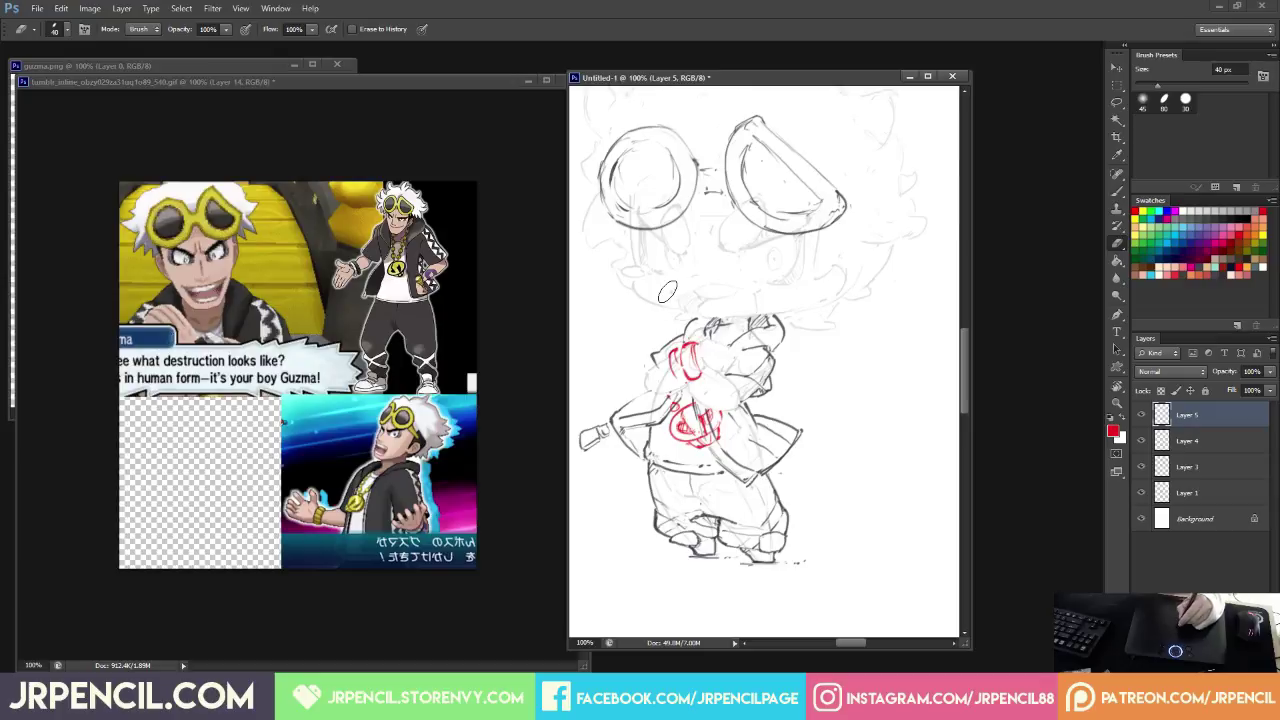
{"action": "key", "text": "b"}
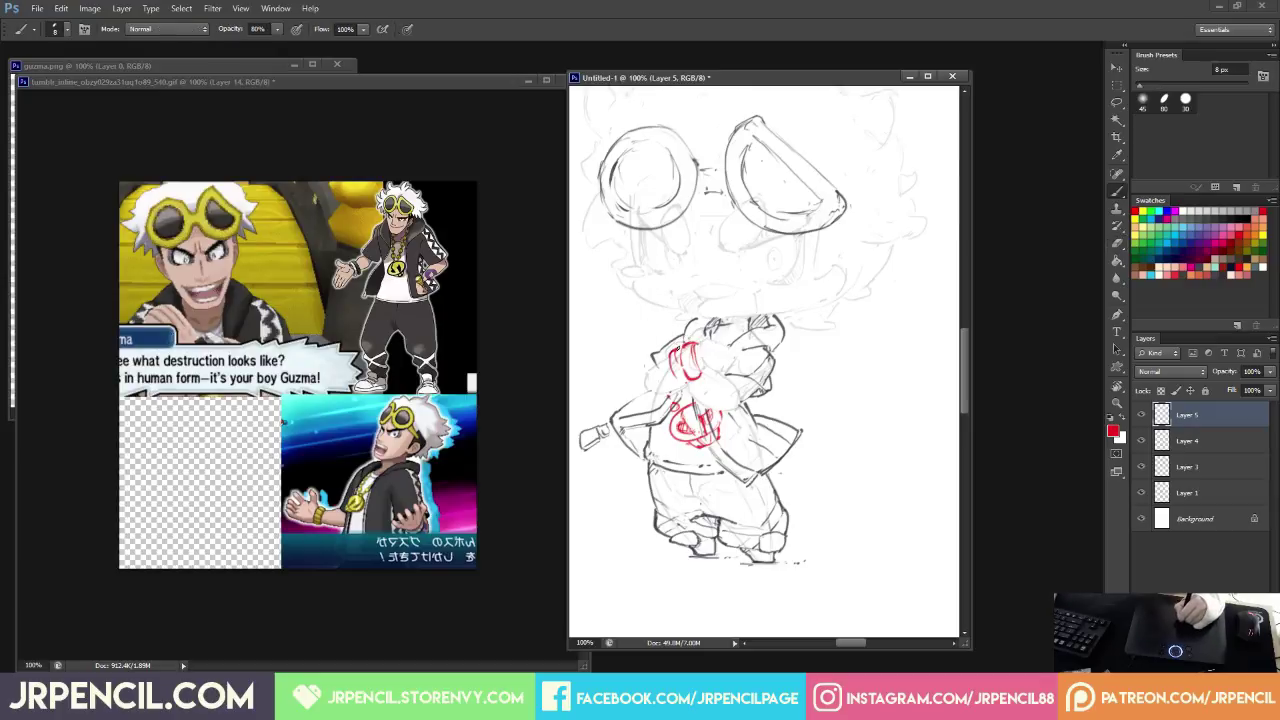
{"action": "key", "text": "e"}
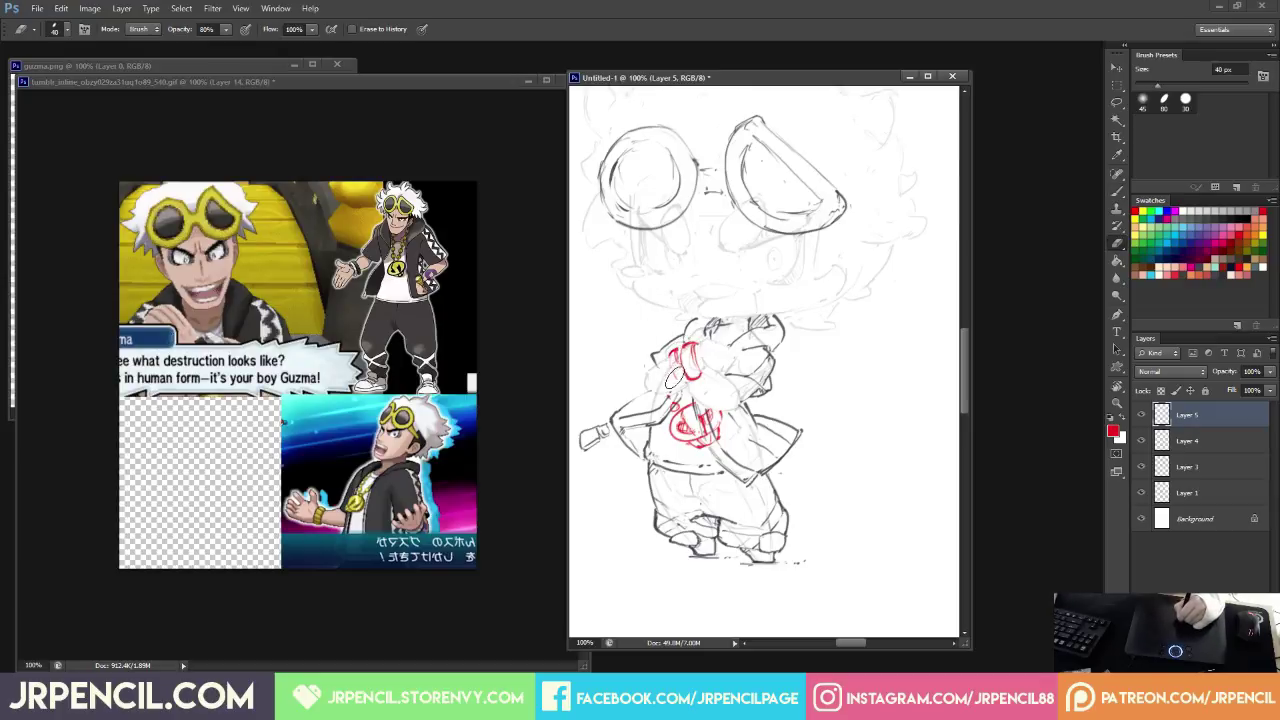
{"action": "key", "text": "b"}
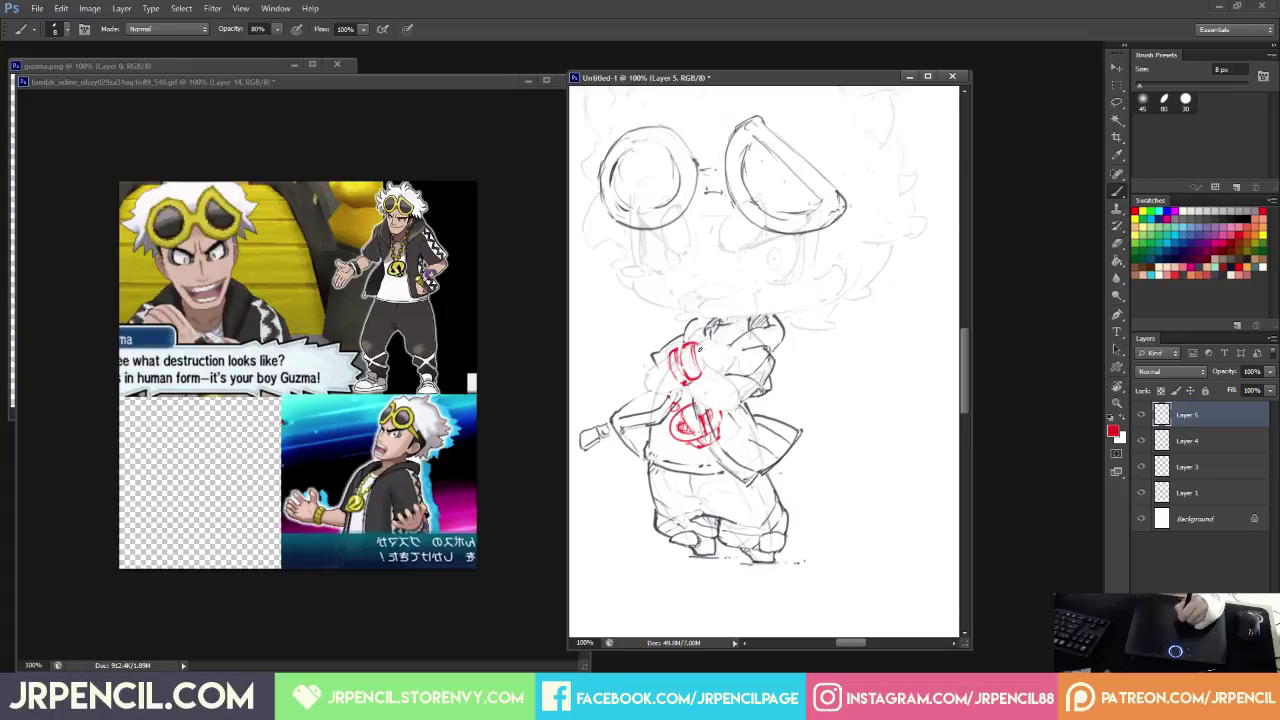
Erase and redraw parts of the red curved bands on the upper chest to refine their outline.
{"action": "key", "text": "e"}
{"action": "key", "text": "b"}
{"action": "key", "text": "e"}
{"action": "left_click_drag", "start_coordinate": [684, 342], "coordinate": [676, 356]}
{"action": "key", "text": "b"}
{"action": "key", "text": "e"}
{"action": "key", "text": "b"}
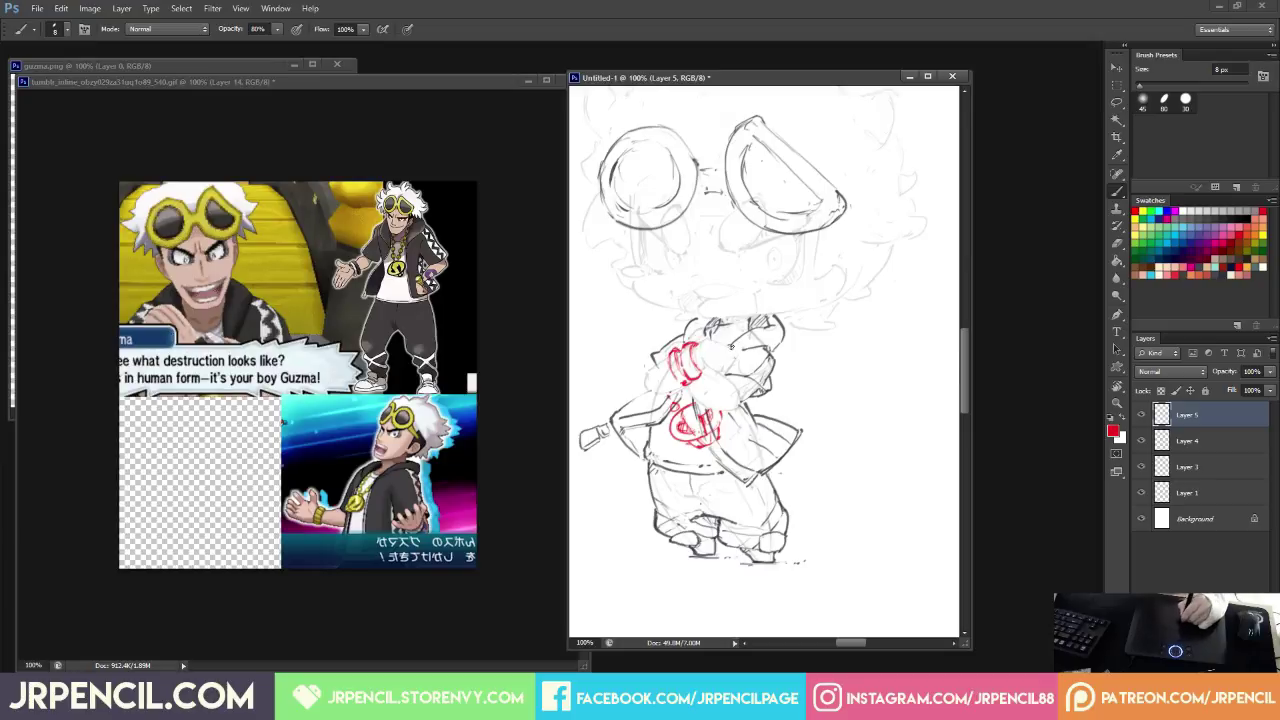
{"action": "key", "text": "e"}
{"action": "key", "text": "b"}
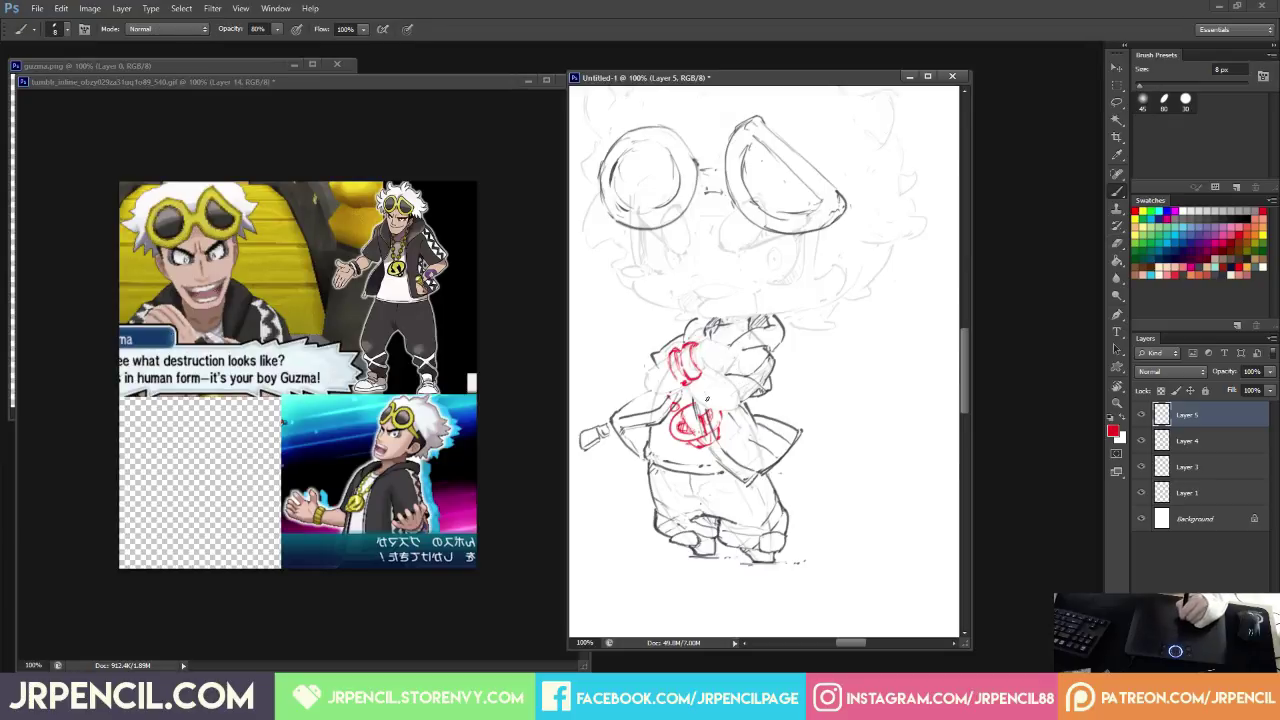
Add scalloped red outlines around the curved bands and across the chest above the pendant.
{"action": "key", "text": "e"}
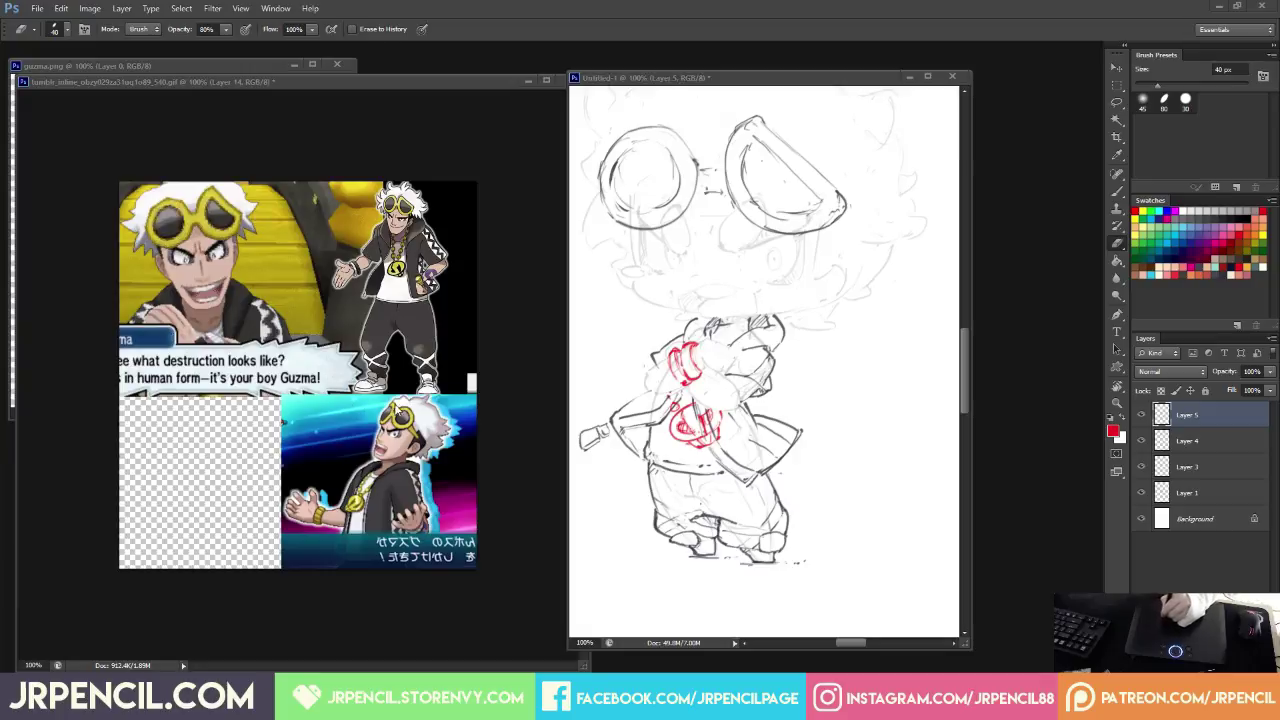
{"action": "left_click", "coordinate": [806, 371]}
{"action": "key", "text": "b"}
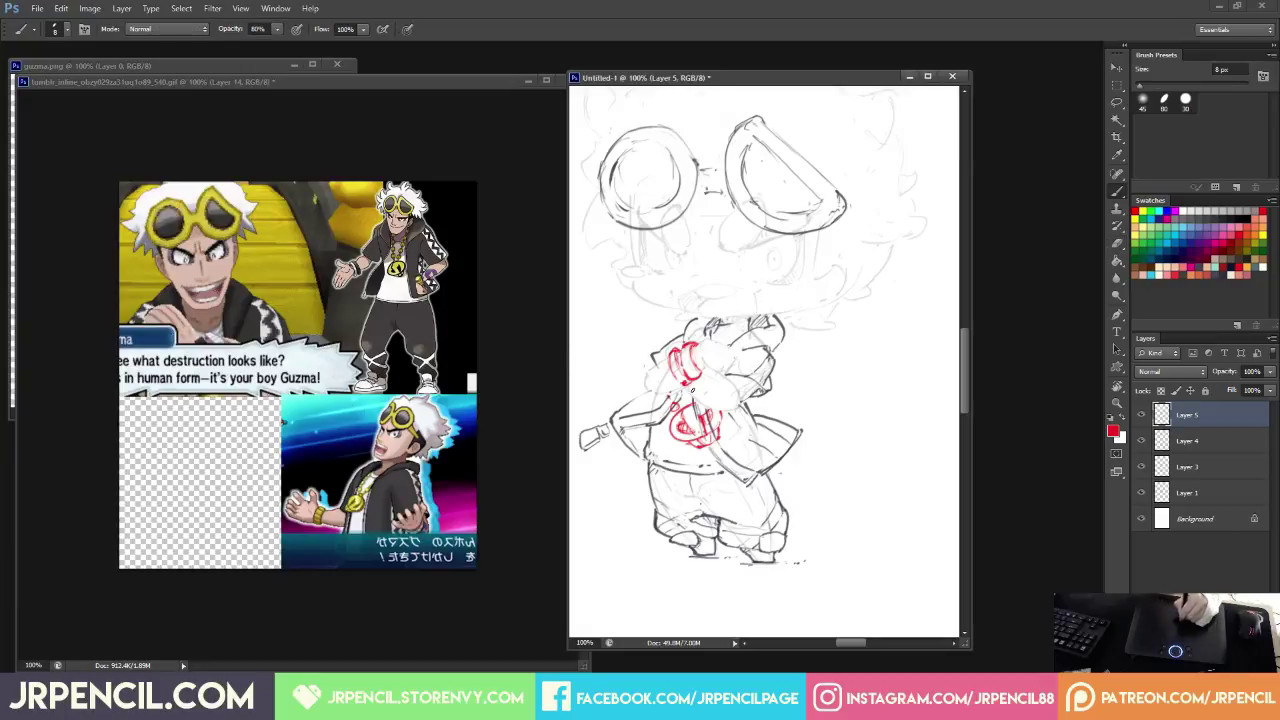
{"action": "key", "text": "e"}
{"action": "key", "text": "b"}
{"action": "key", "text": "e"}
{"action": "key", "text": "b"}
{"action": "key", "text": "e"}
{"action": "key", "text": "b"}
{"action": "left_click_drag", "start_coordinate": [666, 360], "coordinate": [660, 376]}
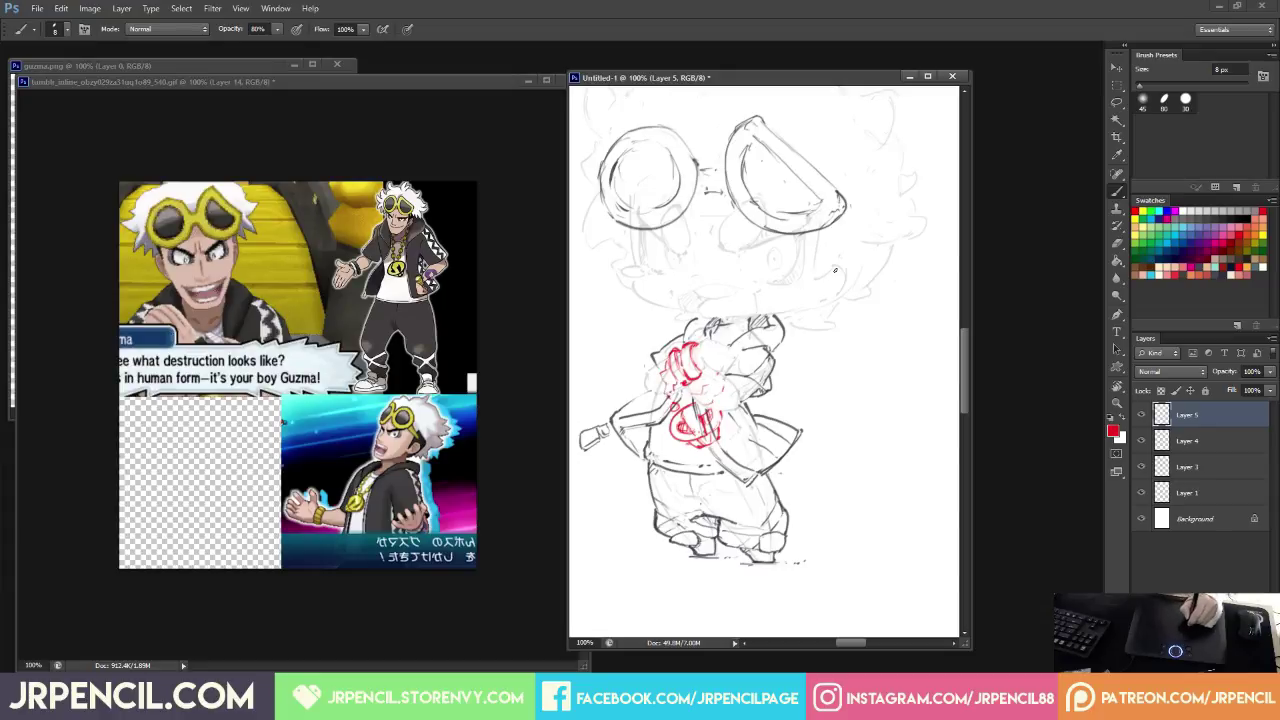
Select Layer 1 with the rough sketch and erase the old mouth lines on the lower face.
{"action": "left_click_drag", "start_coordinate": [884, 418], "coordinate": [903, 474]}
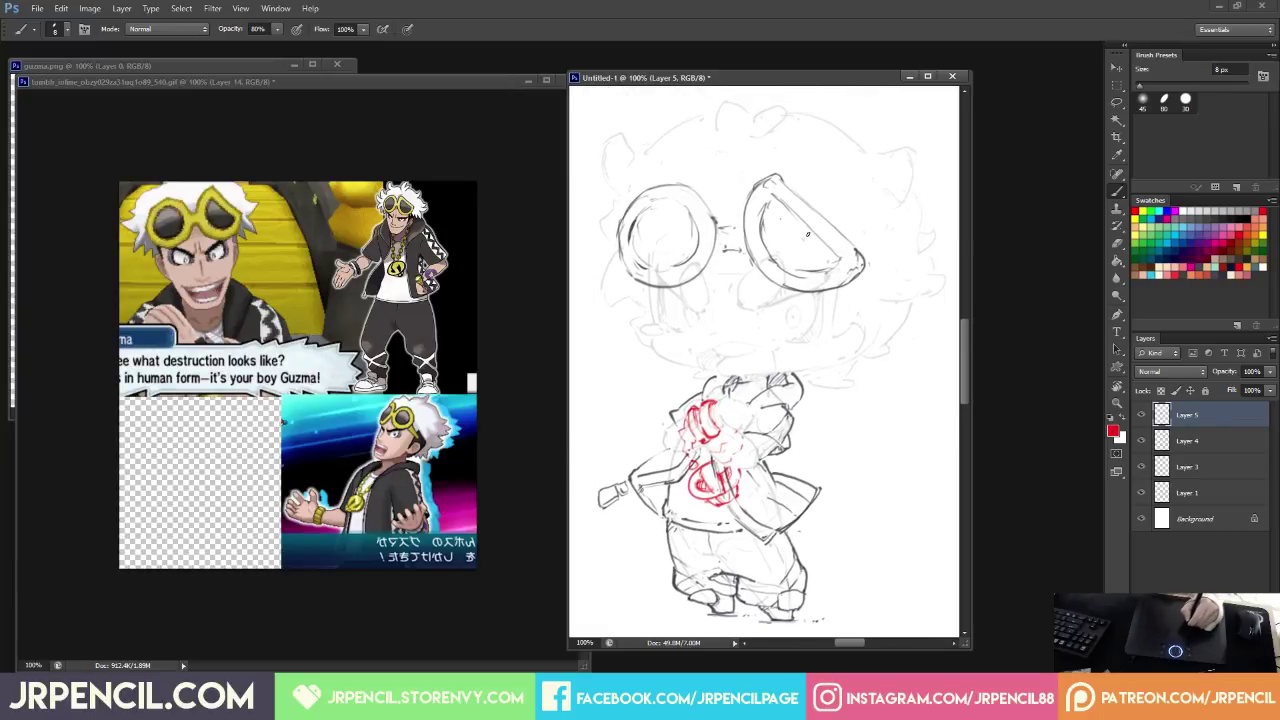
{"action": "key", "text": "r"}
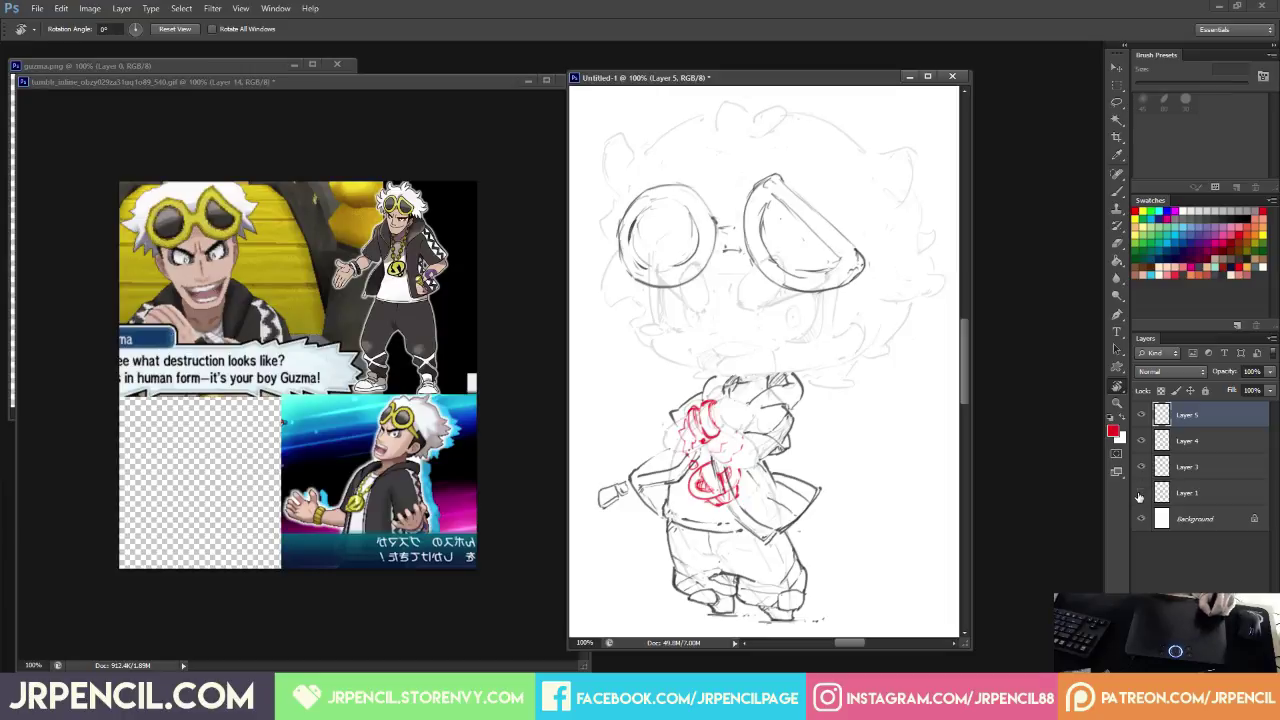
{"action": "left_click", "coordinate": [1186, 491]}
{"action": "key", "text": "b"}
{"action": "key", "text": "e"}
{"action": "left_click_drag", "start_coordinate": [695, 352], "coordinate": [746, 348]}
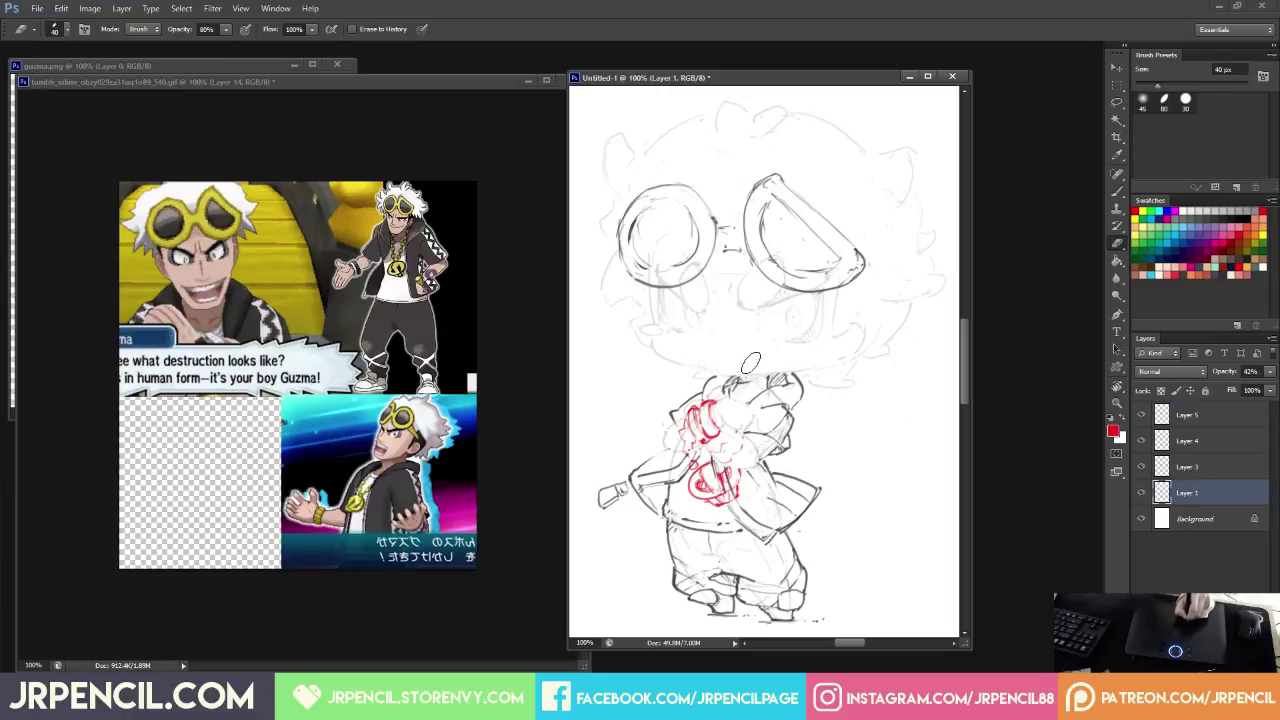
Restore the default dark drawing colour and set Layer 1's opacity to 65%.
{"action": "key", "text": "d"}
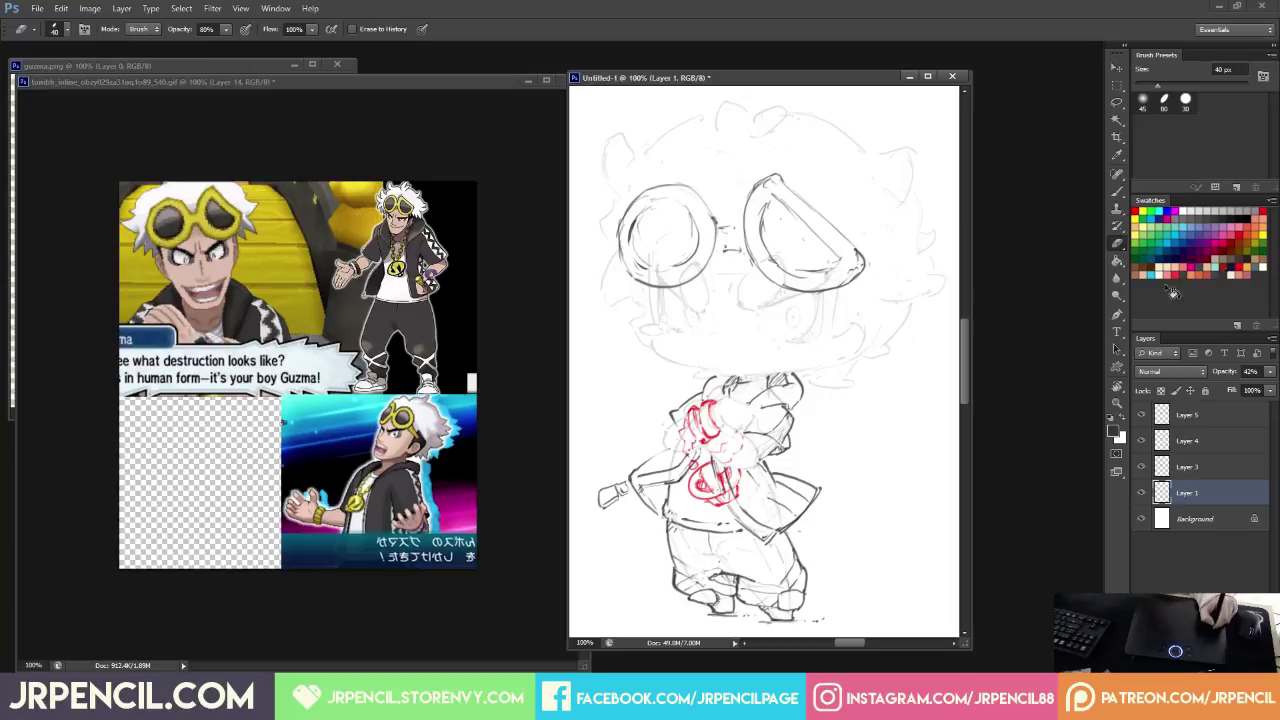
{"action": "key", "text": "b"}
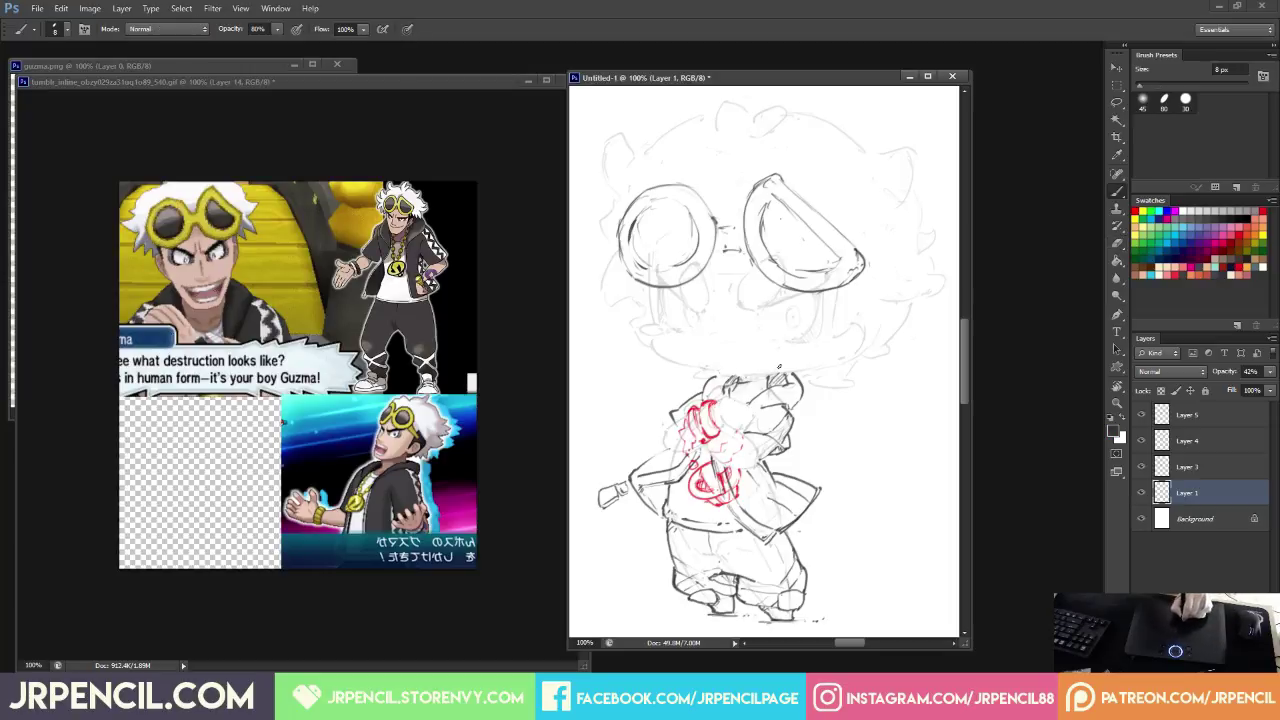
{"action": "left_click", "coordinate": [1270, 372]}
{"action": "left_click", "coordinate": [1250, 387]}
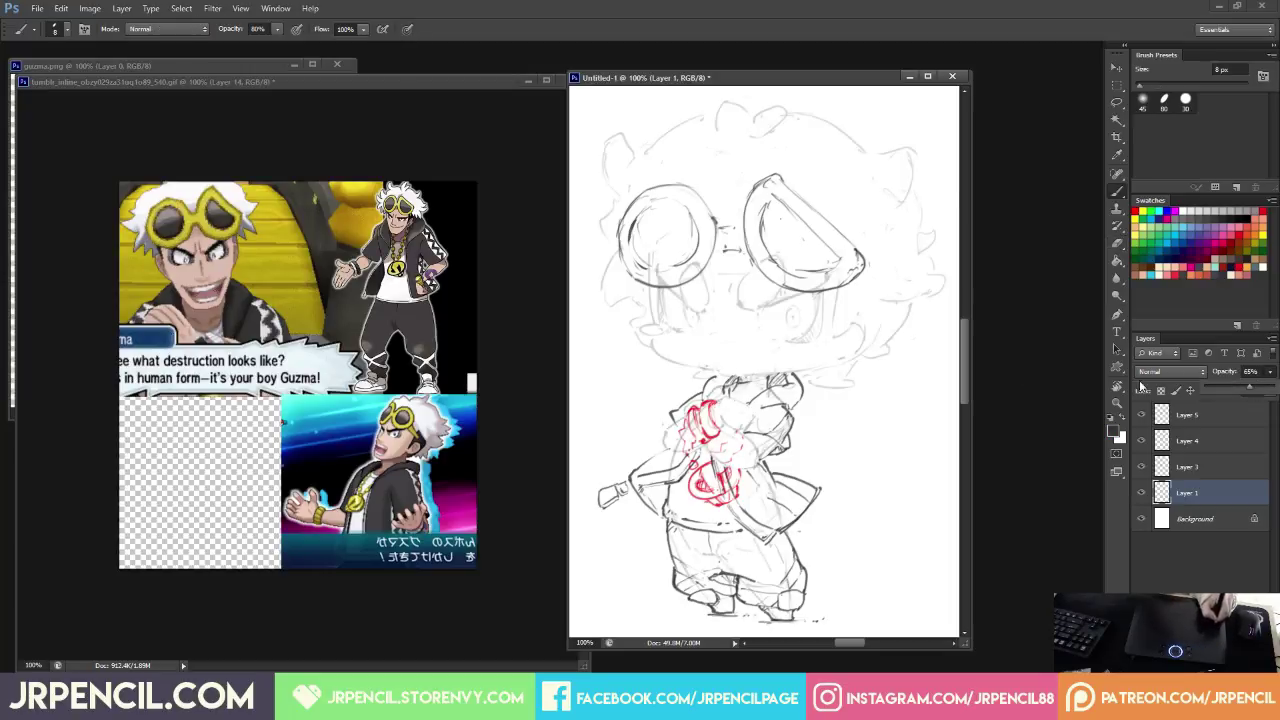
{"action": "key", "text": "e"}
{"action": "key", "text": "b"}
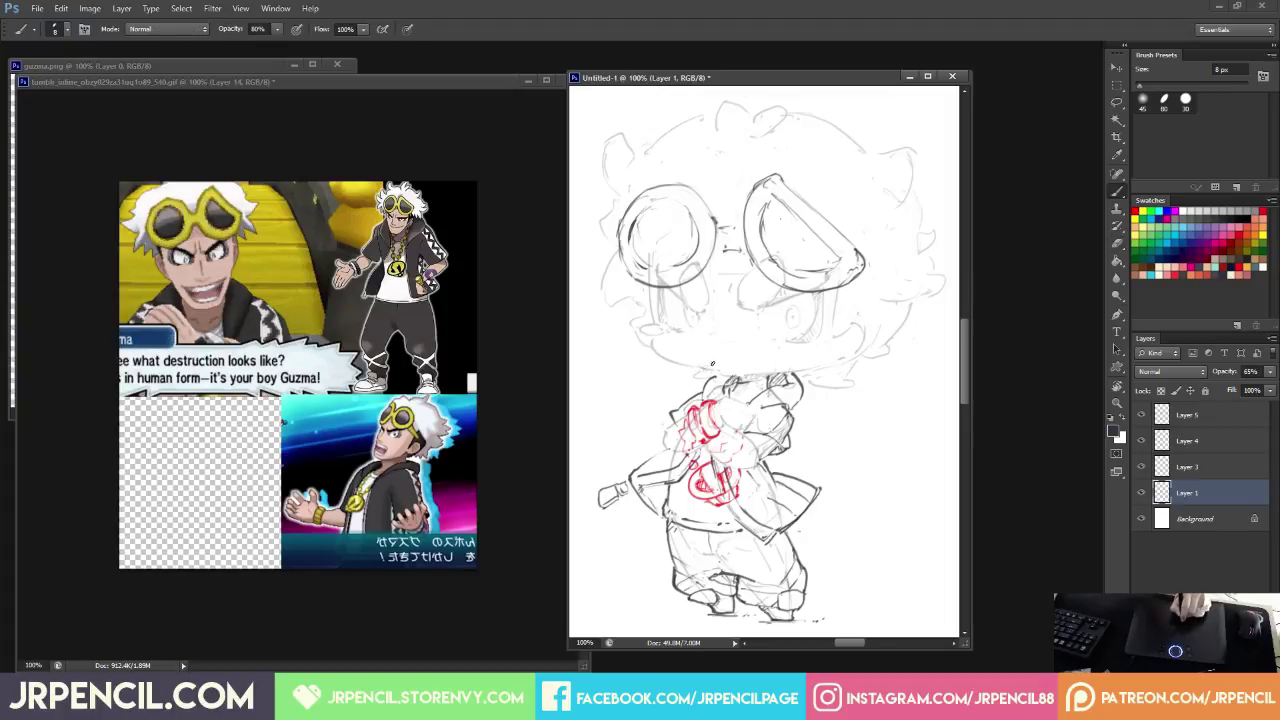
Clean up the lower face on Layer 1 and sketch a wide new mouth shape above the chin.
{"action": "key", "text": "e"}
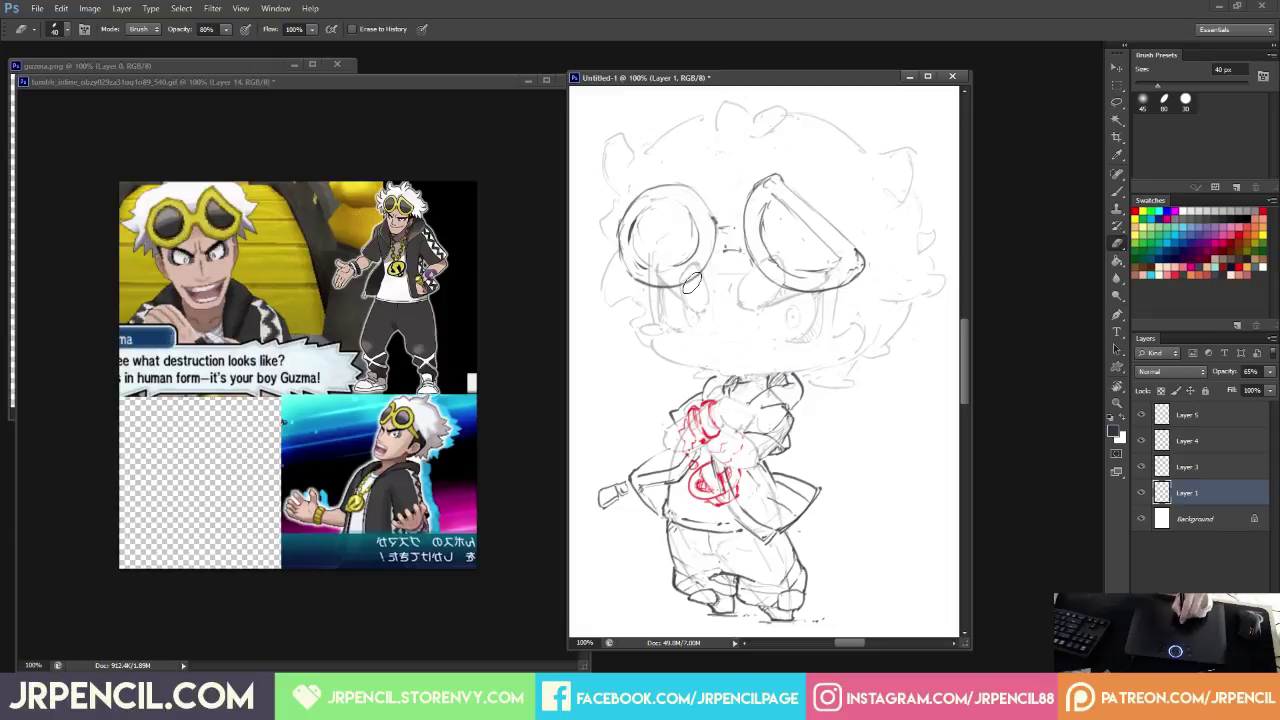
{"action": "key", "text": "b"}
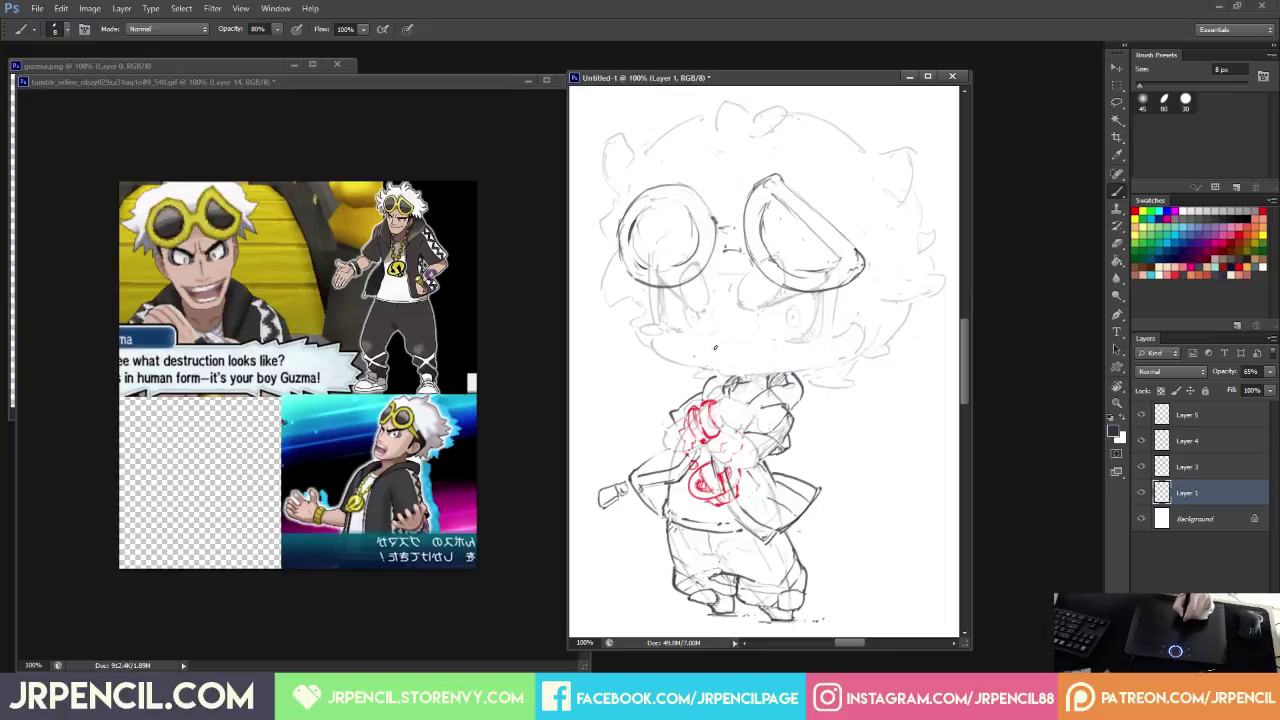
{"action": "key", "text": "e"}
{"action": "key", "text": "b"}
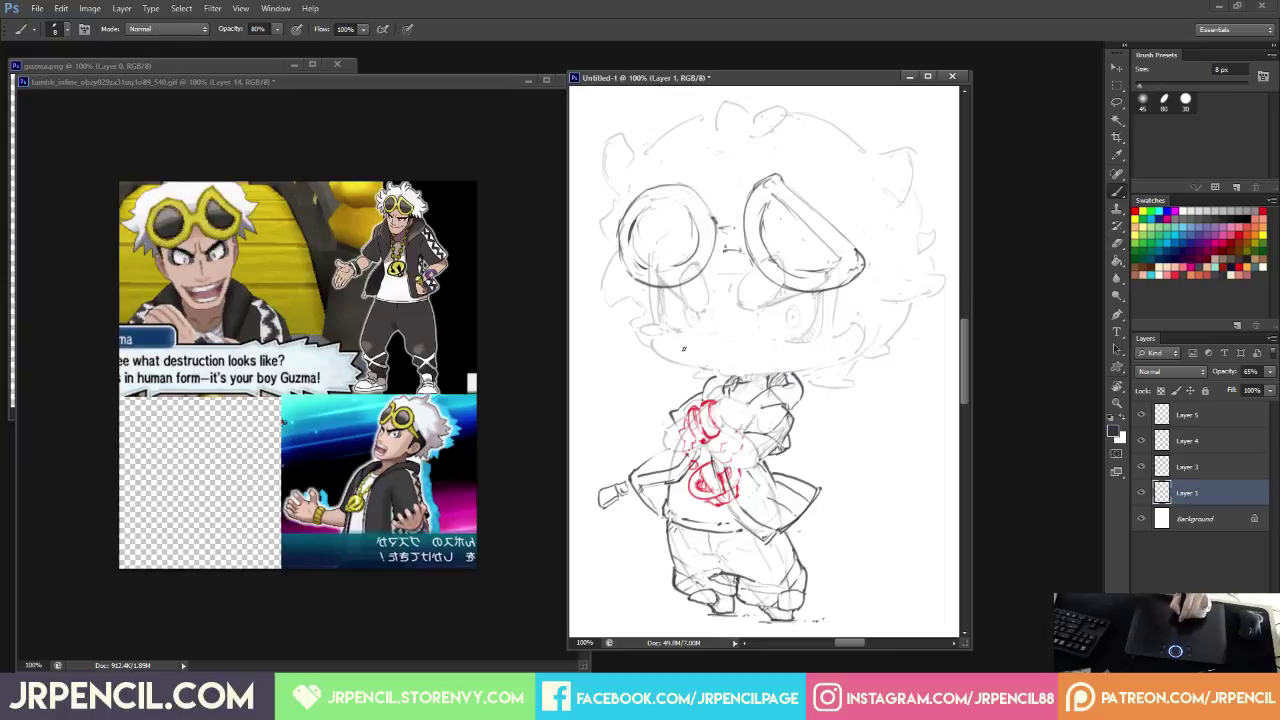
{"action": "mouse_move", "coordinate": [688, 362]}
{"action": "left_mouse_down"}
{"action": "mouse_move", "coordinate": [706, 341]}
{"action": "mouse_move", "coordinate": [769, 361]}
{"action": "mouse_move", "coordinate": [772, 374]}
{"action": "left_mouse_up"}
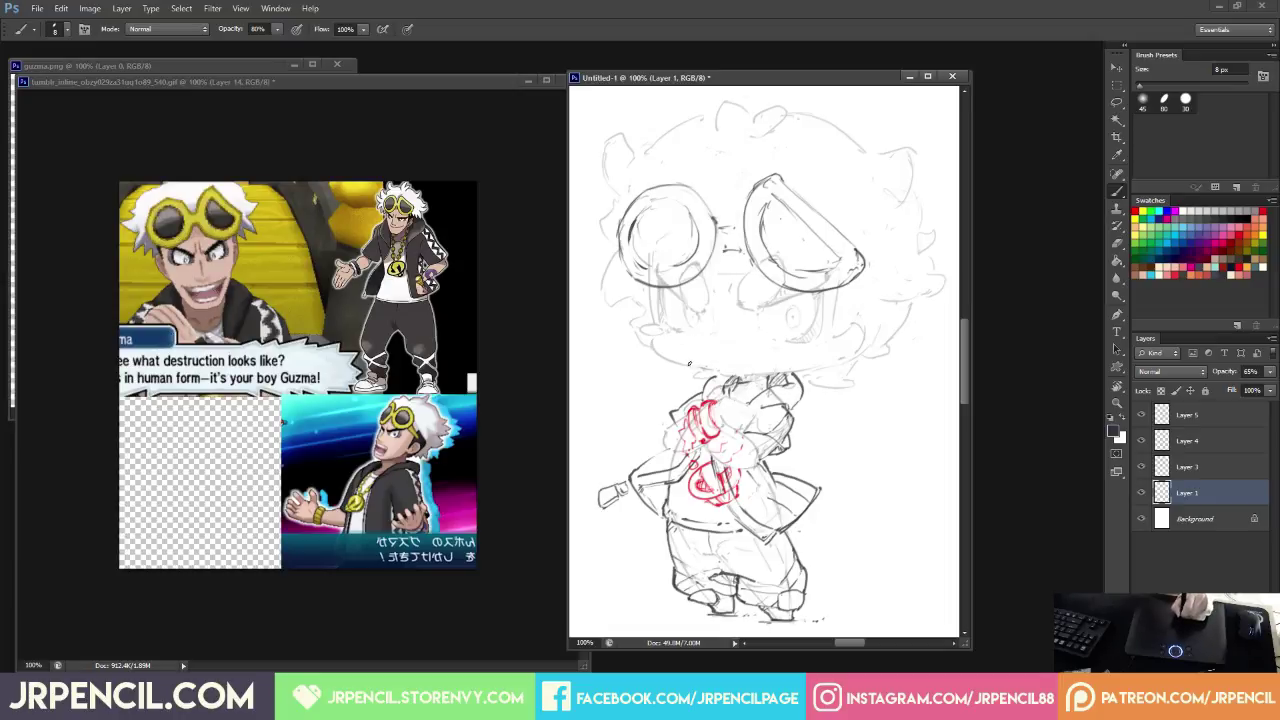
{"action": "mouse_move", "coordinate": [695, 350]}
{"action": "left_mouse_down"}
{"action": "mouse_move", "coordinate": [755, 335]}
{"action": "mouse_move", "coordinate": [784, 372]}
{"action": "left_mouse_up"}
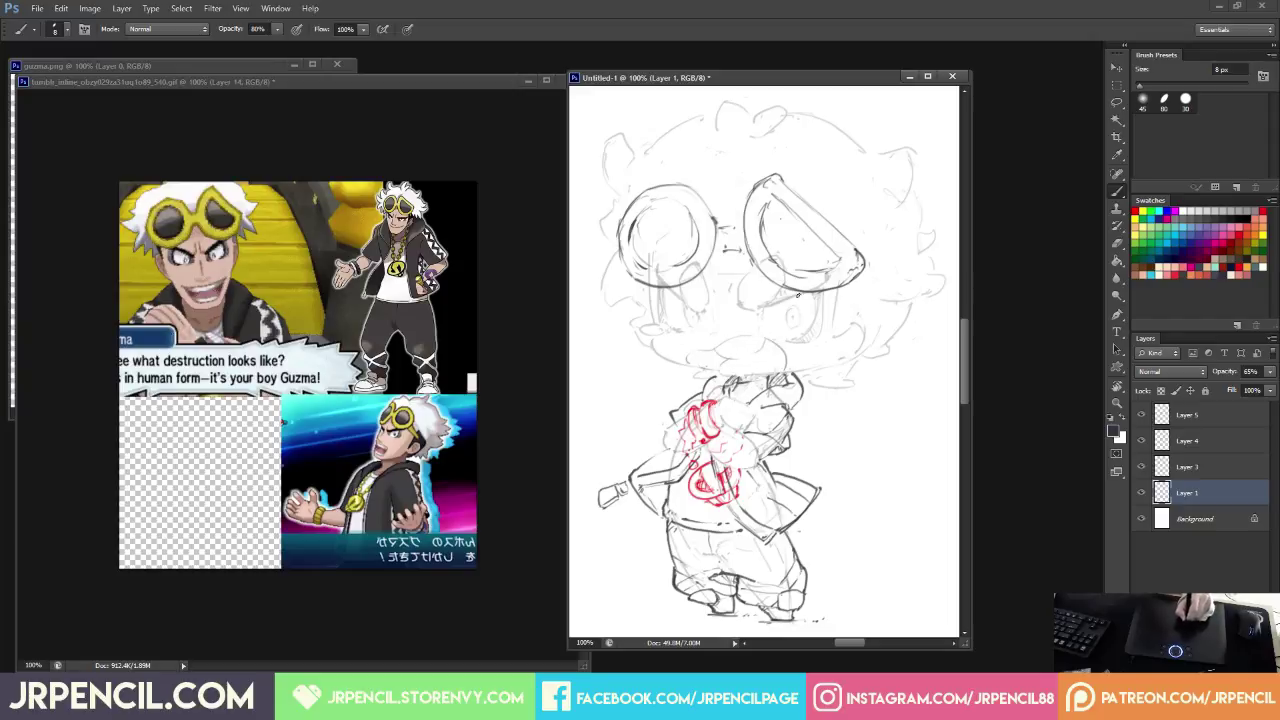
Lasso the rough brow lines beneath the inner edge of the right goggle lens and move them slightly downward.
{"action": "key", "text": "l"}
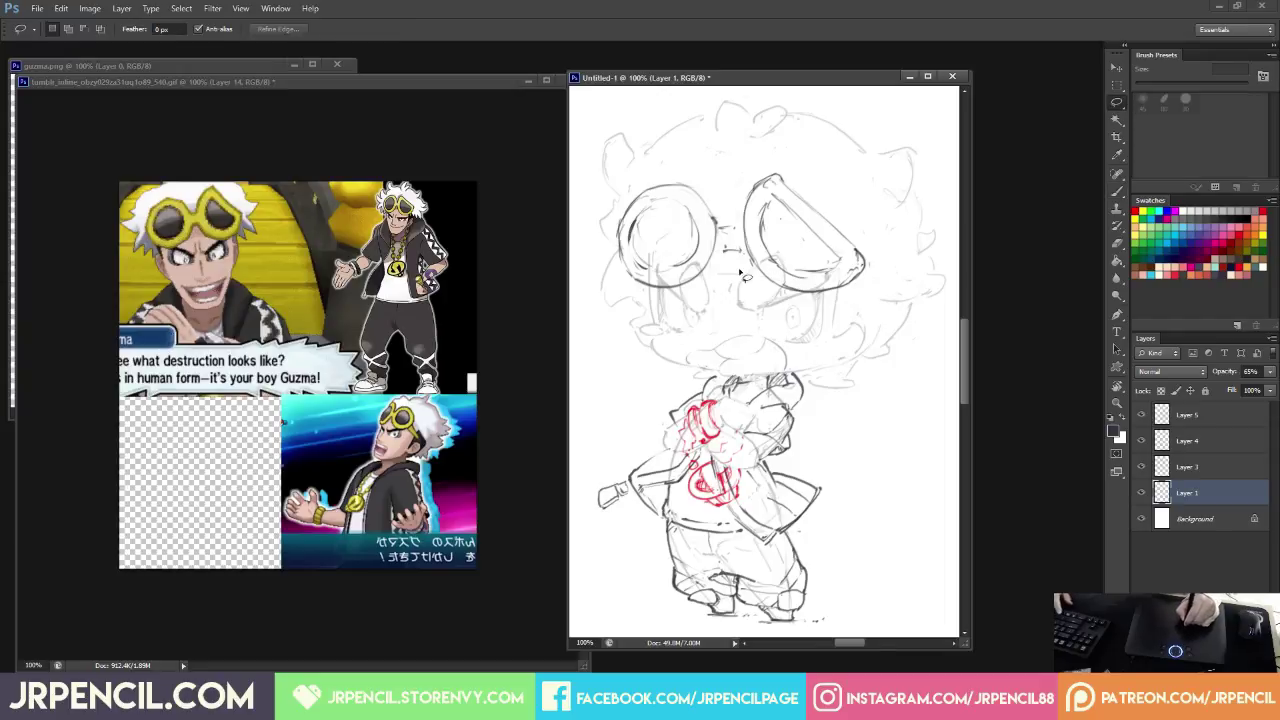
{"action": "mouse_move", "coordinate": [742, 266]}
{"action": "left_mouse_down"}
{"action": "mouse_move", "coordinate": [788, 264]}
{"action": "mouse_move", "coordinate": [778, 302]}
{"action": "mouse_move", "coordinate": [748, 308]}
{"action": "mouse_move", "coordinate": [759, 294]}
{"action": "left_mouse_up"}
{"action": "key", "text": "ctrl+d"}
{"action": "key", "text": "ctrl+z"}
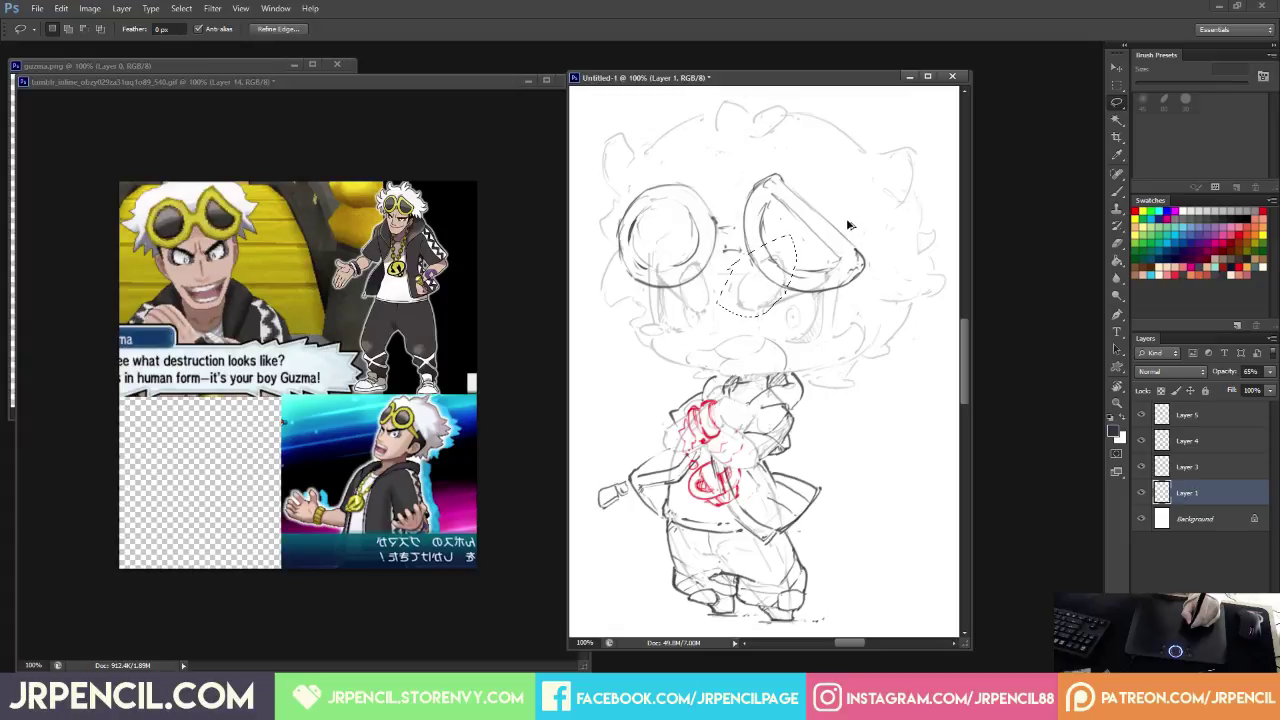
{"action": "key", "text": "ctrl+t"}
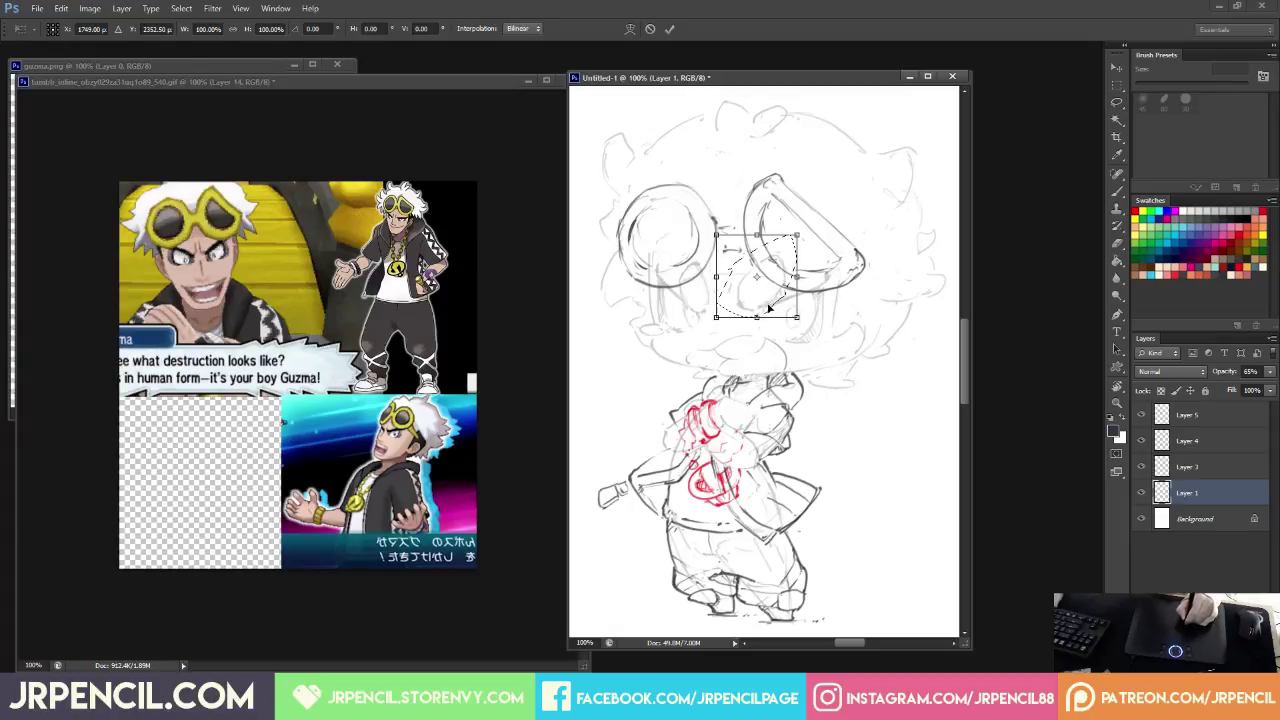
{"action": "left_click_drag", "start_coordinate": [768, 307], "coordinate": [773, 316]}
{"action": "key", "text": "Return"}
{"action": "key", "text": "ctrl+d"}
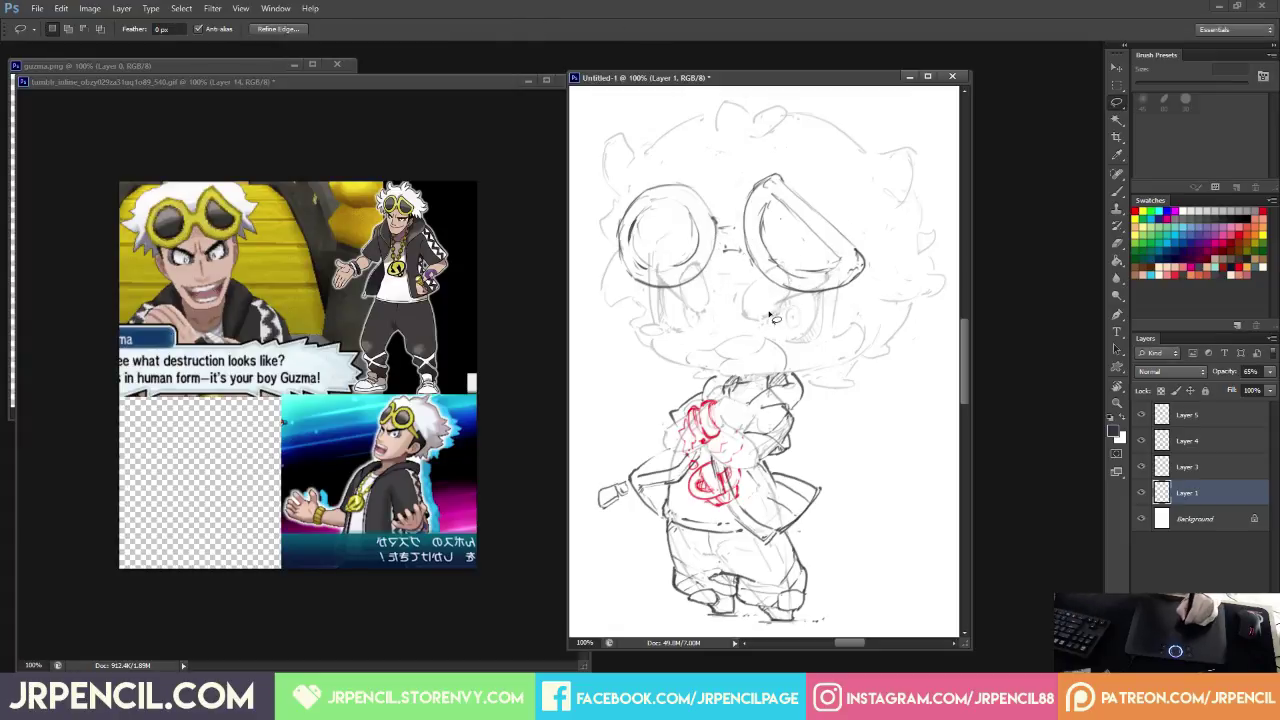
Flip the canvas horizontally and rework the lower contour of the eye beneath the half-round goggle lens.
{"action": "key", "text": "e"}
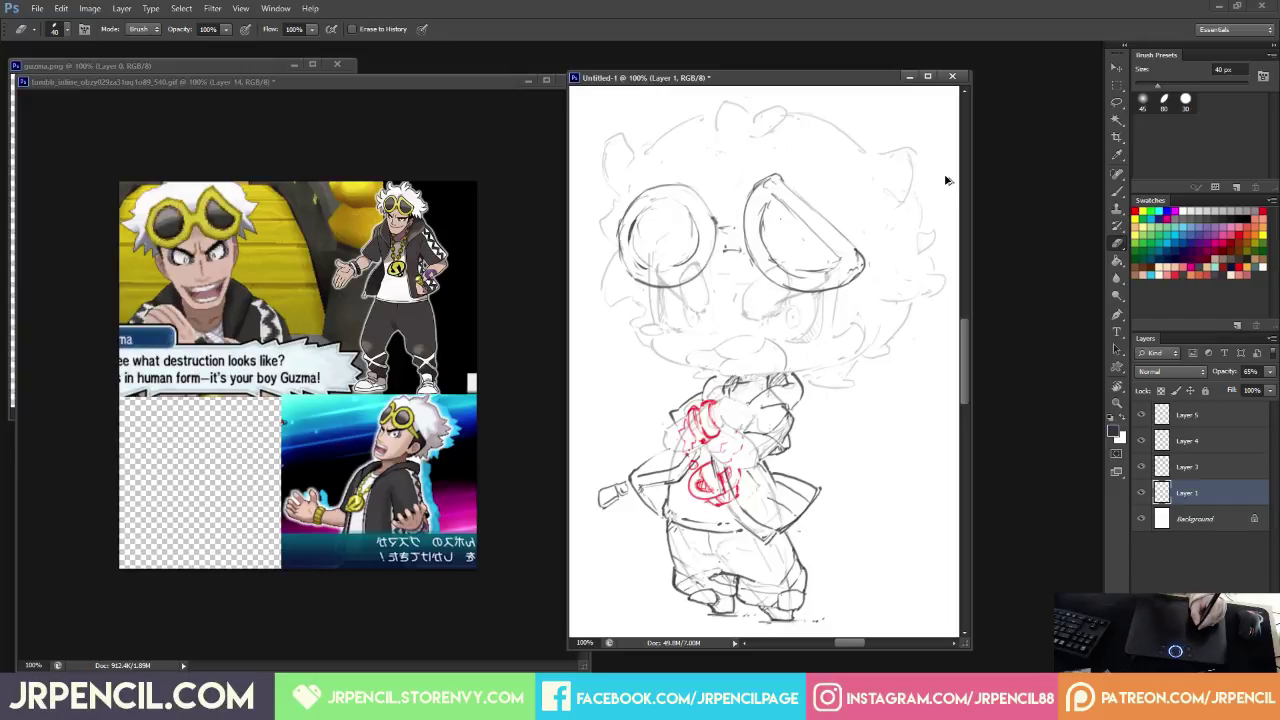
{"action": "key", "text": "ctrl+shift+h"}
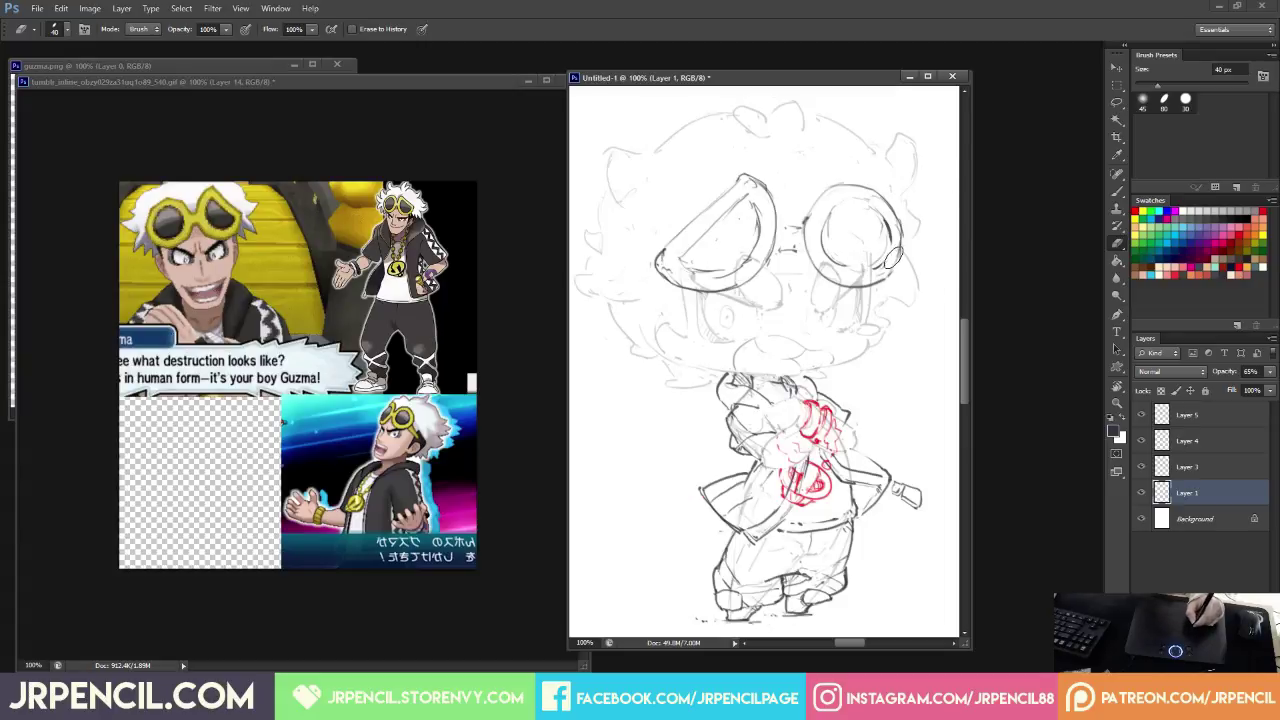
{"action": "key", "text": "b"}
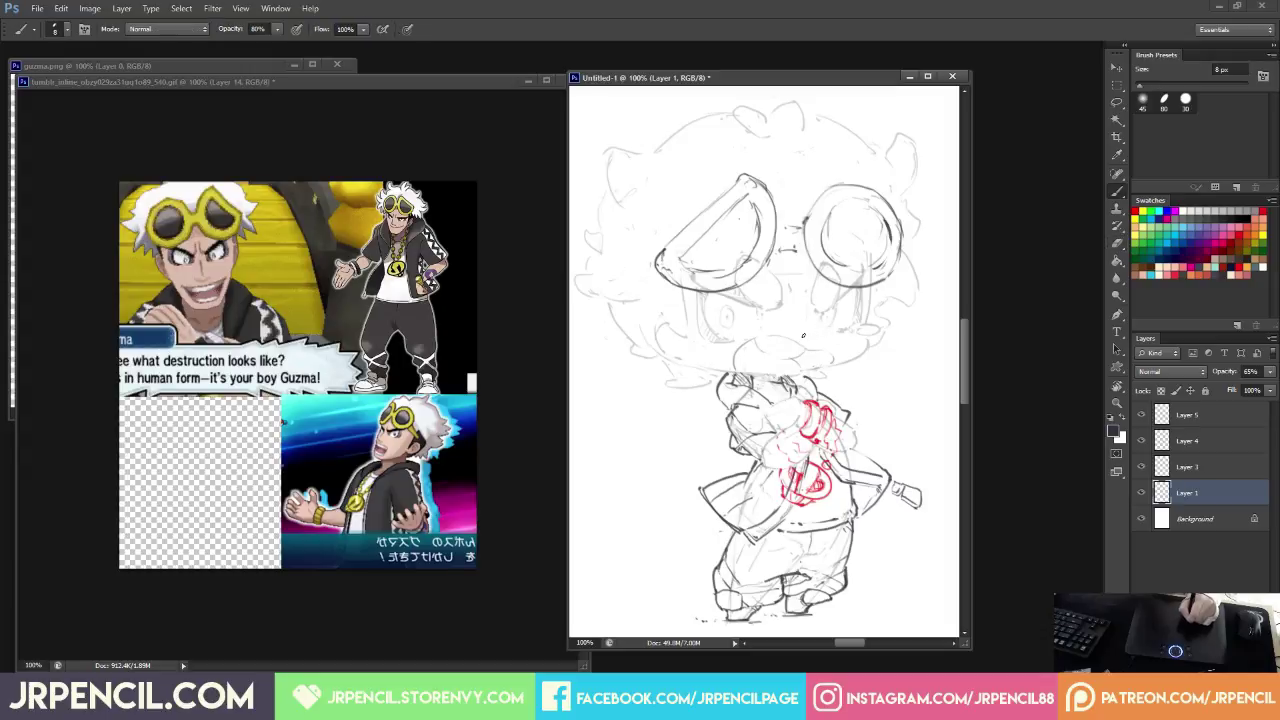
{"action": "left_click_drag", "start_coordinate": [902, 336], "coordinate": [896, 294]}
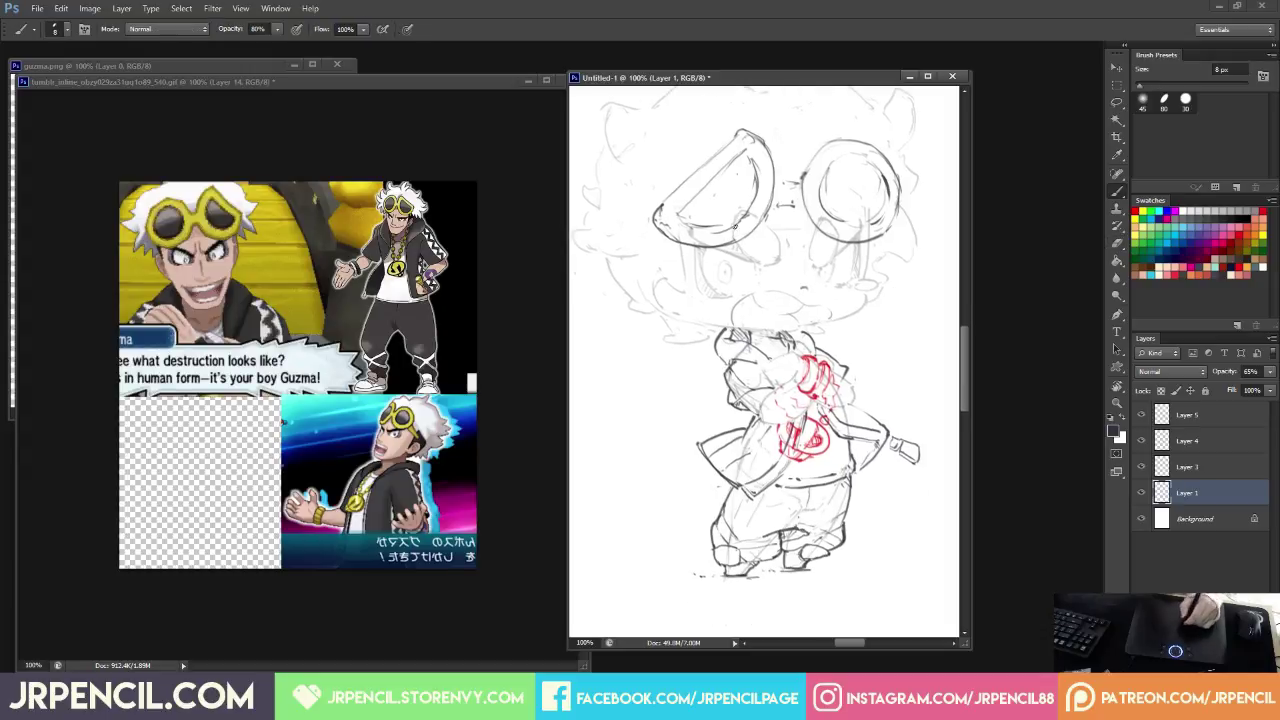
{"action": "key", "text": "e"}
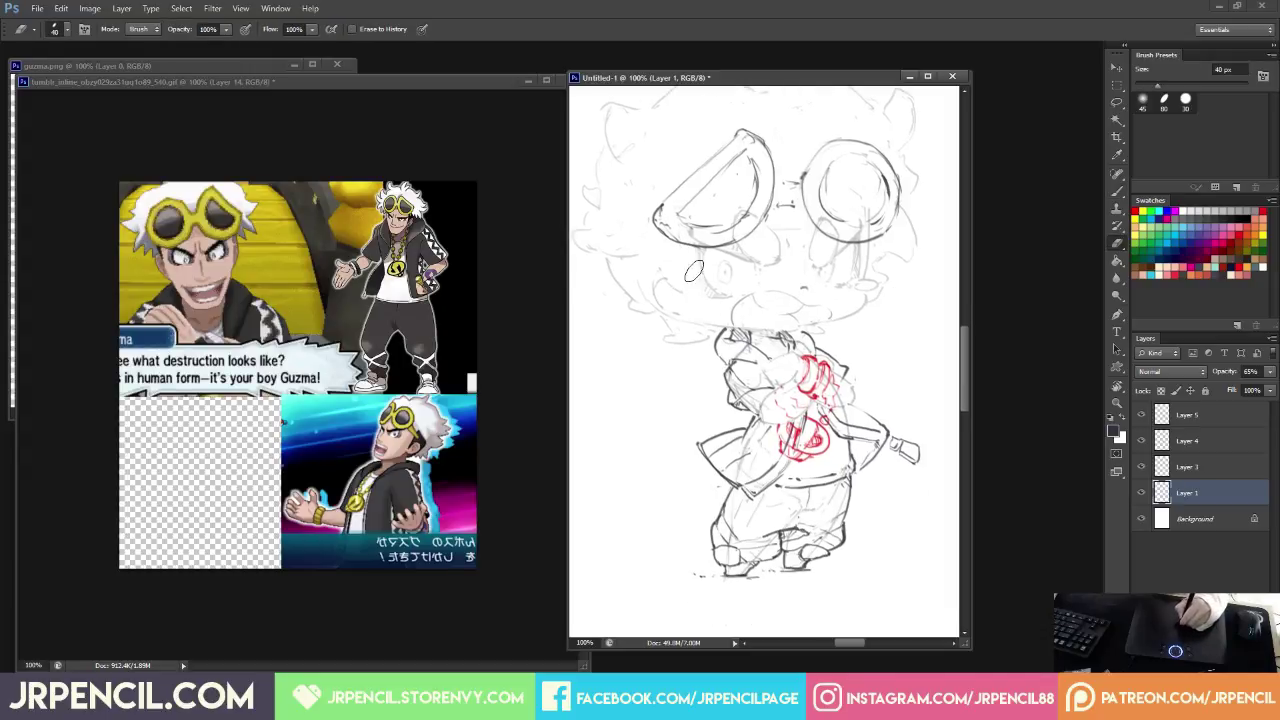
{"action": "key", "text": "b"}
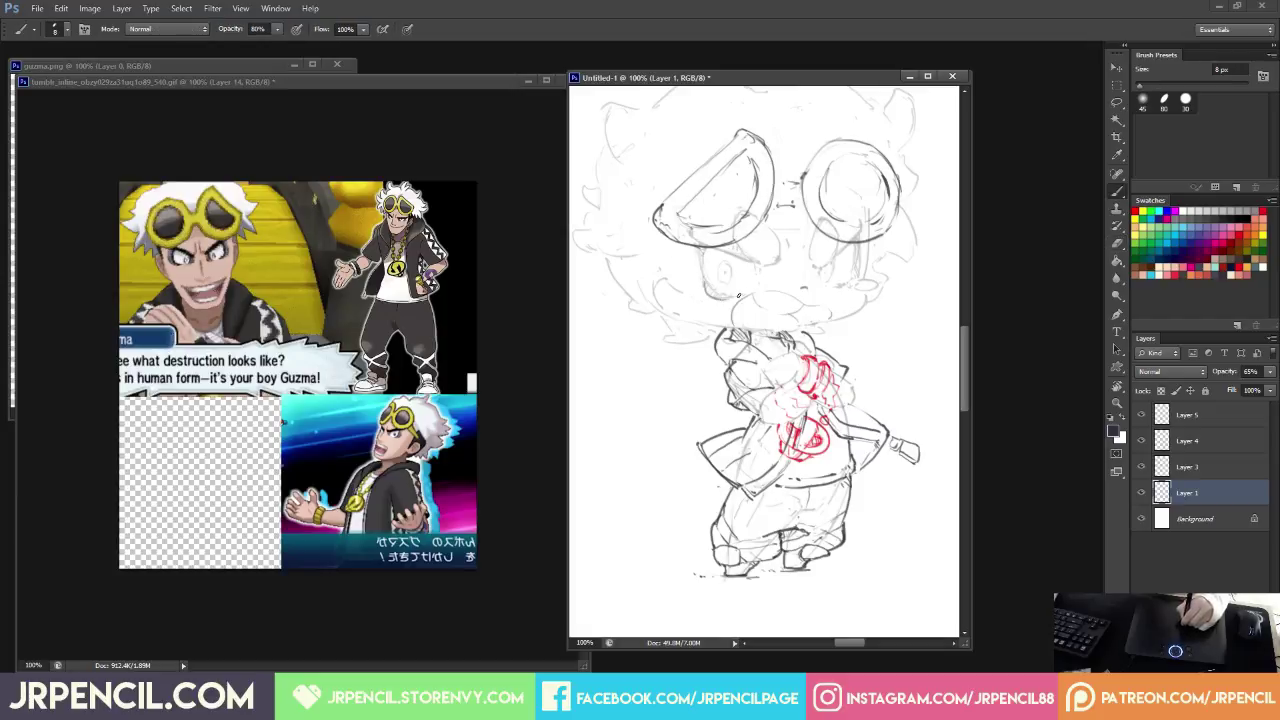
Erase and redraw the line along the side of the face below the half-round goggle lens.
{"action": "key", "text": "e"}
{"action": "key", "text": "b"}
{"action": "key", "text": "e"}
{"action": "key", "text": "b"}
{"action": "left_click_drag", "start_coordinate": [696, 252], "coordinate": [705, 289]}
{"action": "key", "text": "e"}
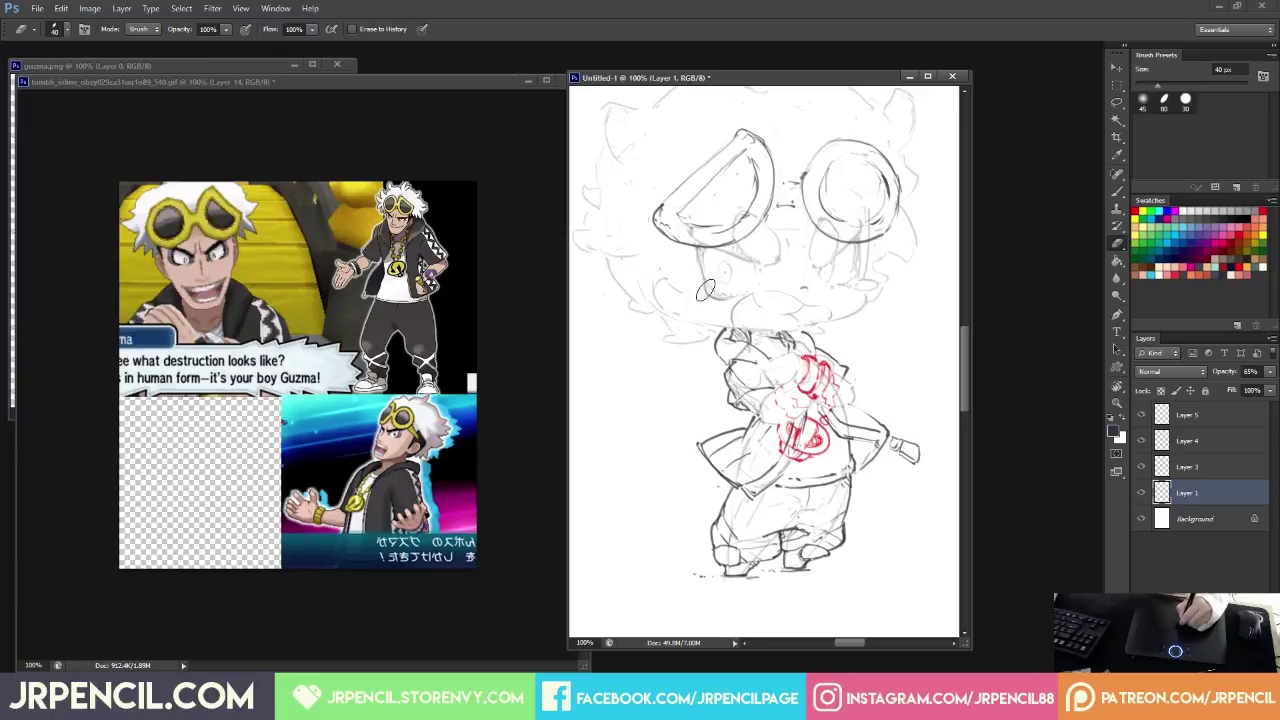
{"action": "key", "text": "b"}
{"action": "key", "text": "e"}
{"action": "left_click_drag", "start_coordinate": [692, 248], "coordinate": [695, 272]}
{"action": "key", "text": "b"}
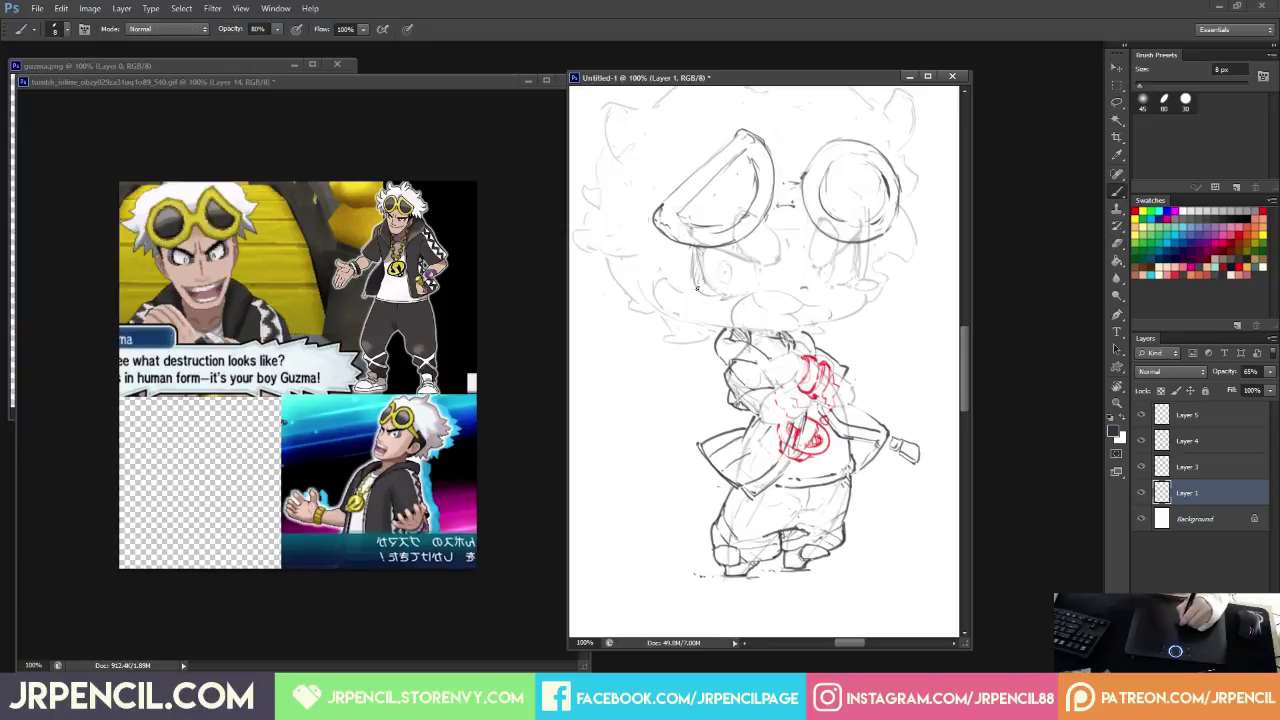
Redraw the curved hair lock beside the cheek below the half-round lens, erasing stray strokes until its contour is clean.
{"action": "key", "text": "e"}
{"action": "key", "text": "b"}
{"action": "key", "text": "e"}
{"action": "key", "text": "b"}
{"action": "key", "text": "e"}
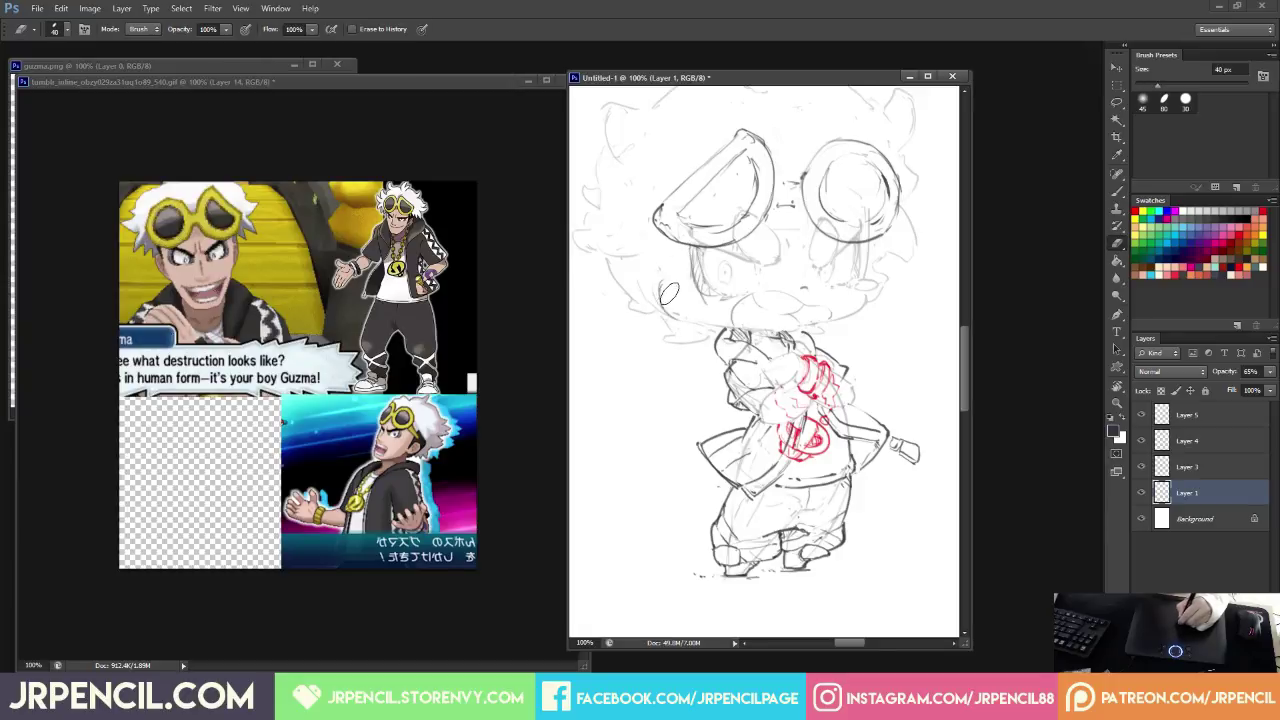
{"action": "key", "text": "b"}
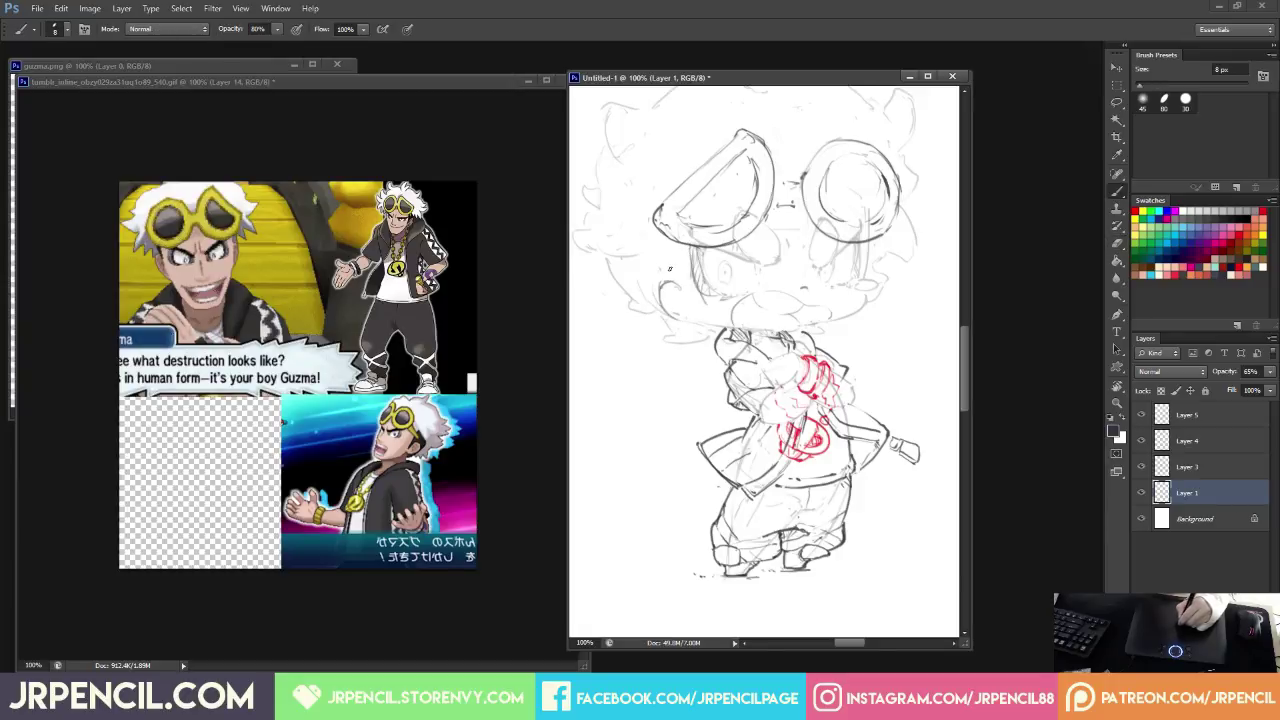
{"action": "left_click_drag", "start_coordinate": [662, 268], "coordinate": [694, 306]}
{"action": "key", "text": "e"}
{"action": "key", "text": "b"}
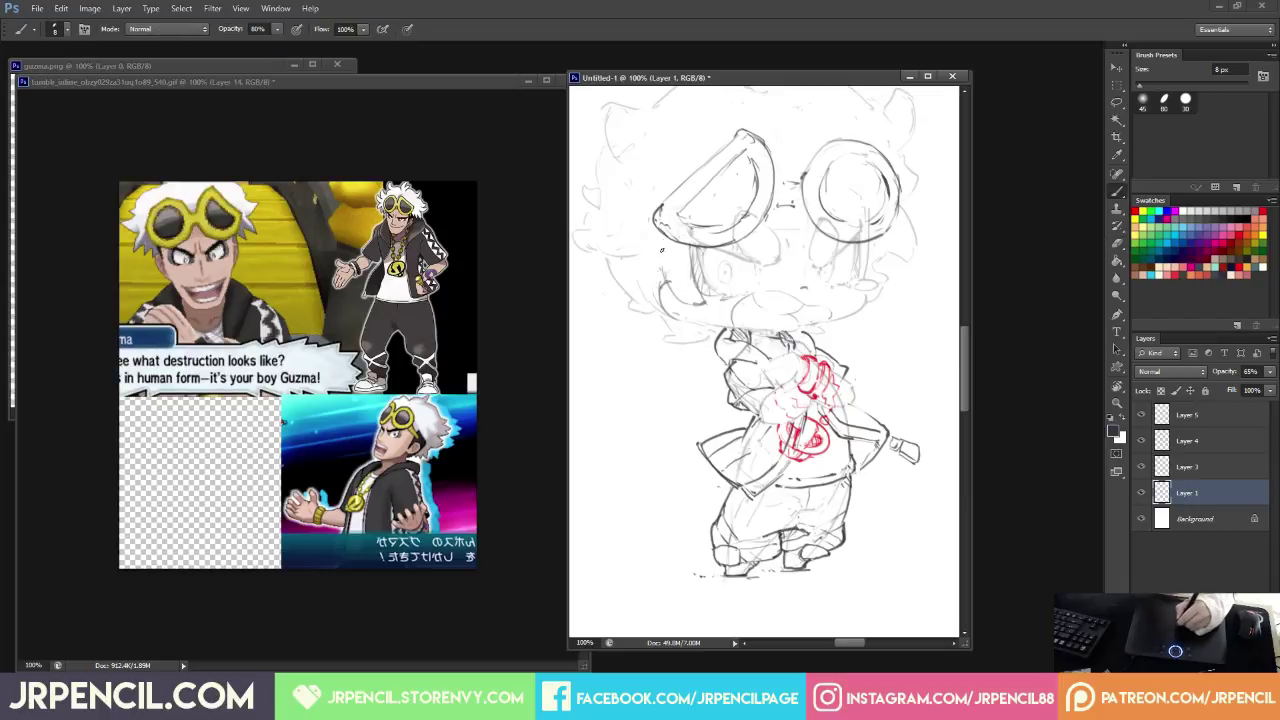
{"action": "key", "text": "e"}
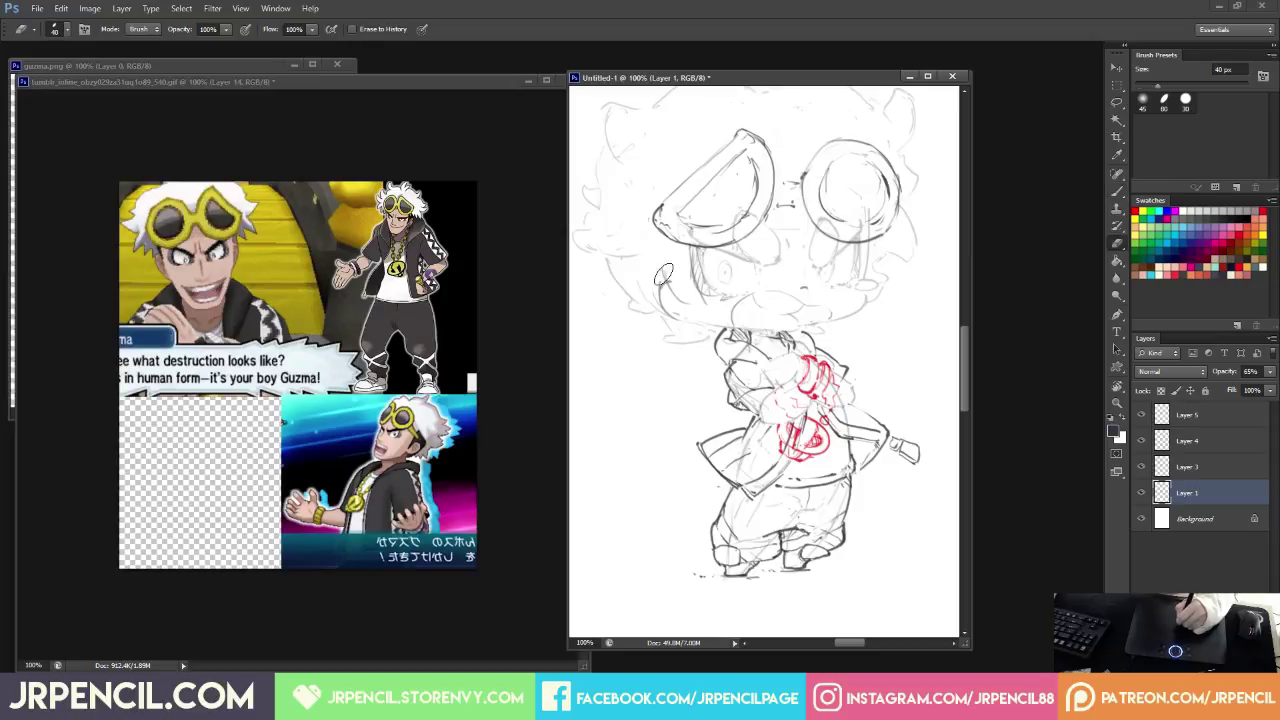
{"action": "key", "text": "b"}
{"action": "key", "text": "e"}
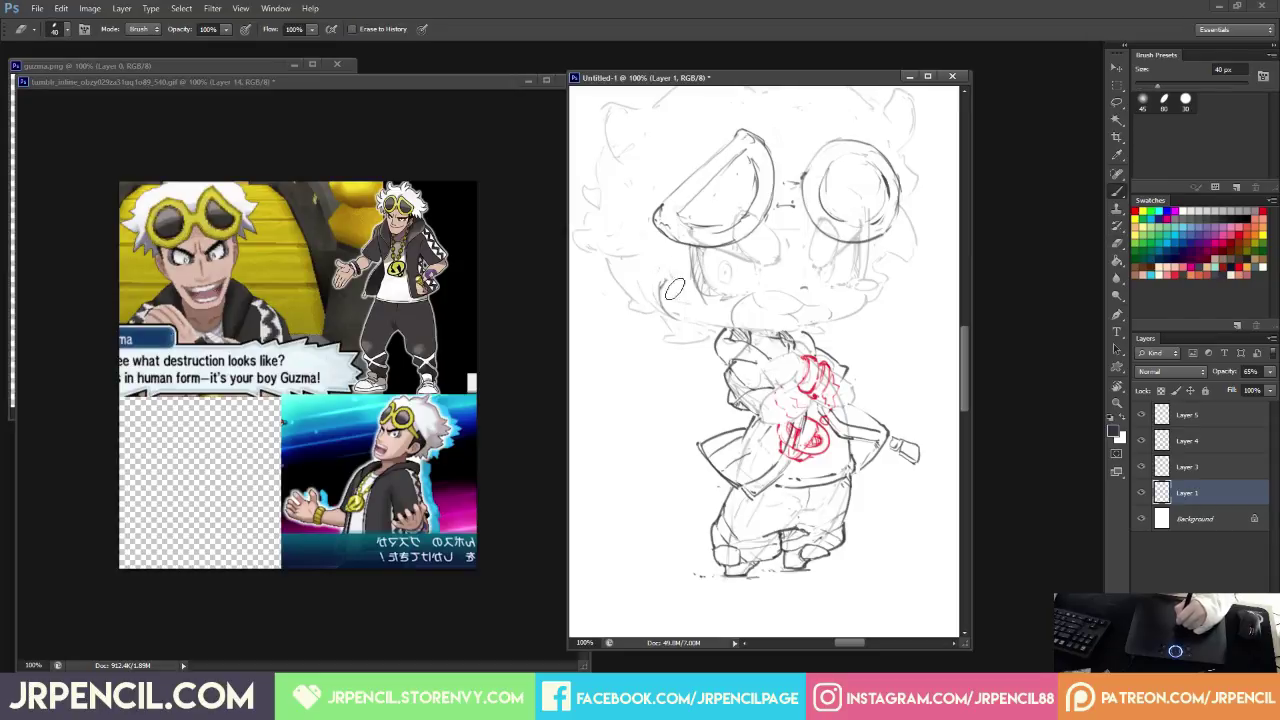
{"action": "key", "text": "b"}
{"action": "key", "text": "e"}
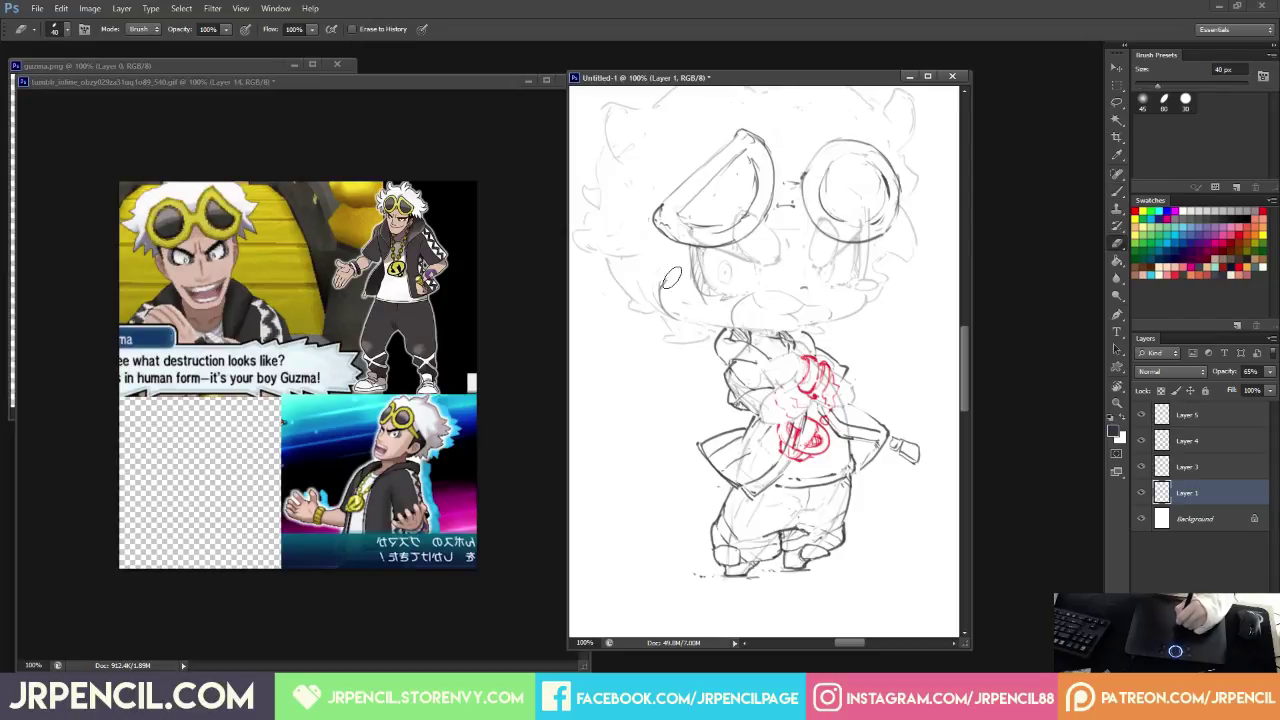
{"action": "key", "text": "b"}
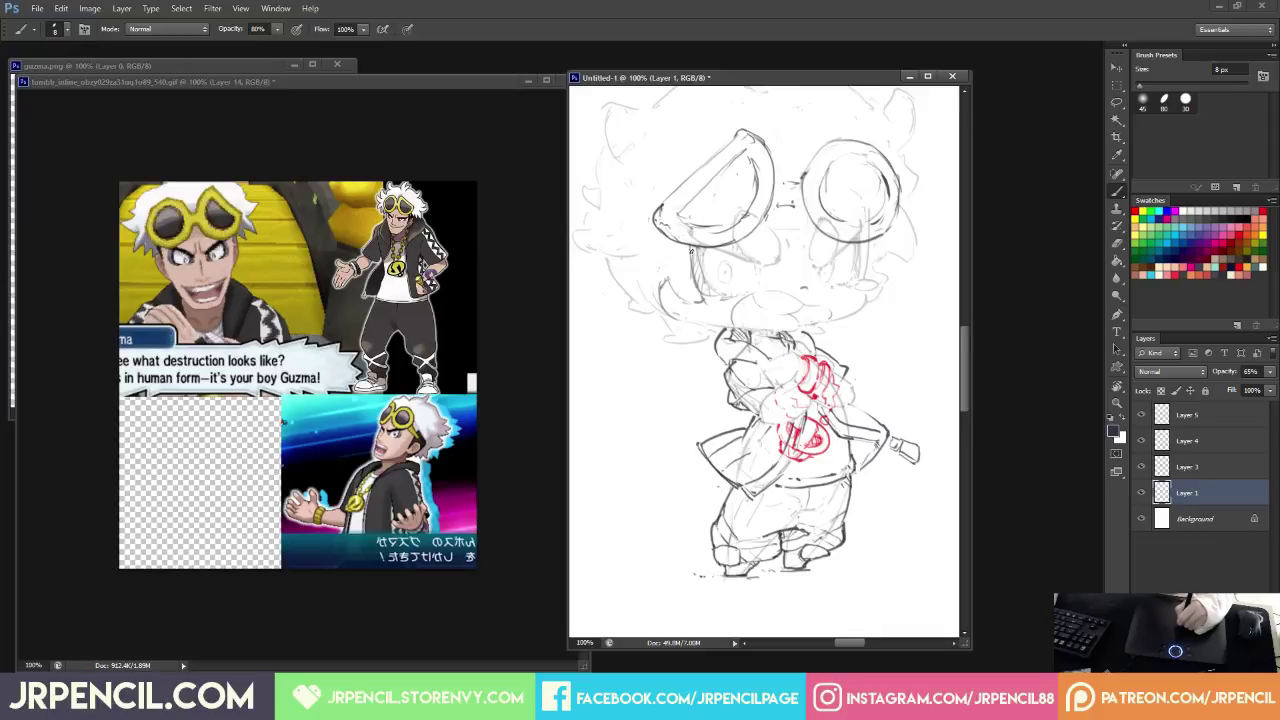
Clean up the strokes between the eye and the side of the face under the half-round lens.
{"action": "key", "text": "e"}
{"action": "mouse_move", "coordinate": [691, 256]}
{"action": "left_mouse_down"}
{"action": "mouse_move", "coordinate": [708, 311]}
{"action": "mouse_move", "coordinate": [724, 297]}
{"action": "left_mouse_up"}
{"action": "key", "text": "b"}
{"action": "key", "text": "e"}
{"action": "key", "text": "b"}
{"action": "key", "text": "e"}
Redraw the top outline of the hair with darker strokes on both sides of the crown tufts.
{"action": "mouse_move", "coordinate": [738, 134]}
{"action": "left_mouse_down"}
{"action": "mouse_move", "coordinate": [661, 168]}
{"action": "mouse_move", "coordinate": [769, 130]}
{"action": "mouse_move", "coordinate": [787, 143]}
{"action": "mouse_move", "coordinate": [778, 131]}
{"action": "mouse_move", "coordinate": [793, 130]}
{"action": "mouse_move", "coordinate": [761, 128]}
{"action": "mouse_move", "coordinate": [766, 148]}
{"action": "mouse_move", "coordinate": [756, 127]}
{"action": "mouse_move", "coordinate": [666, 152]}
{"action": "mouse_move", "coordinate": [703, 131]}
{"action": "mouse_move", "coordinate": [654, 159]}
{"action": "mouse_move", "coordinate": [701, 129]}
{"action": "mouse_move", "coordinate": [748, 127]}
{"action": "left_mouse_up"}
{"action": "key", "text": "b"}
{"action": "key", "text": "e"}
{"action": "key", "text": "b"}
{"action": "key", "text": "e"}
{"action": "key", "text": "b"}
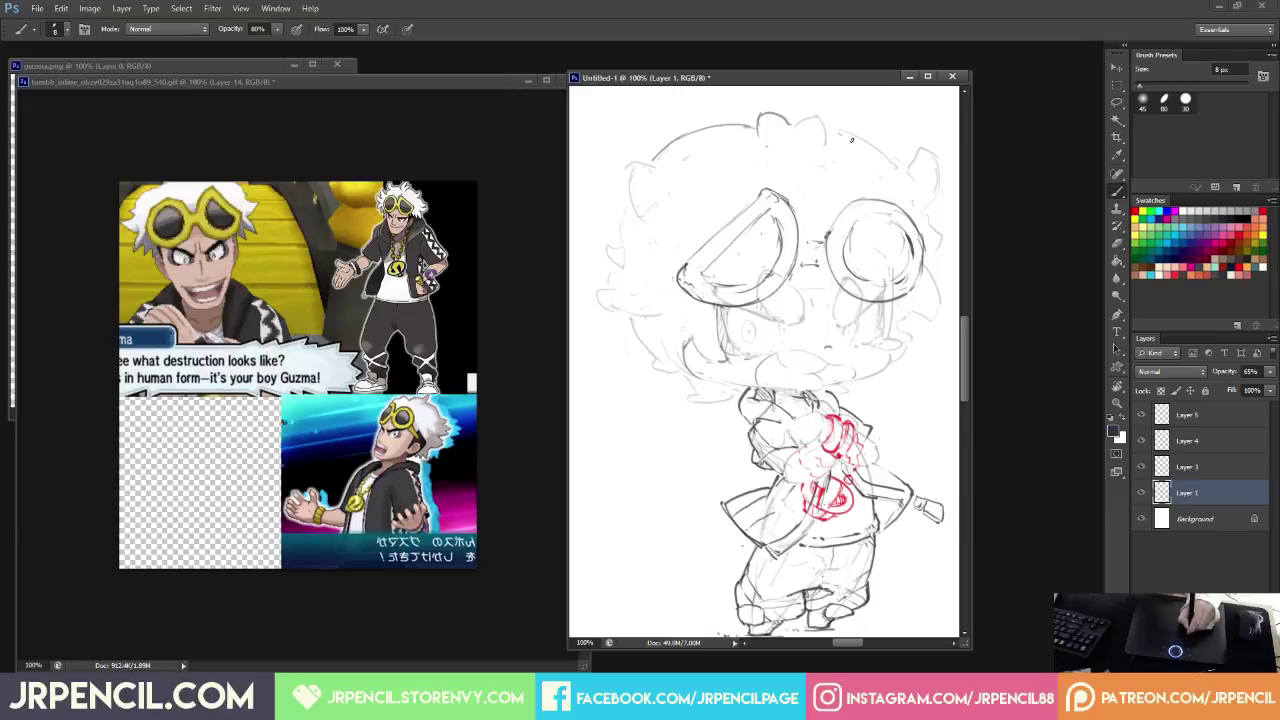
{"action": "mouse_move", "coordinate": [832, 132]}
{"action": "left_mouse_down"}
{"action": "mouse_move", "coordinate": [920, 178]}
{"action": "mouse_move", "coordinate": [898, 172]}
{"action": "left_mouse_up"}
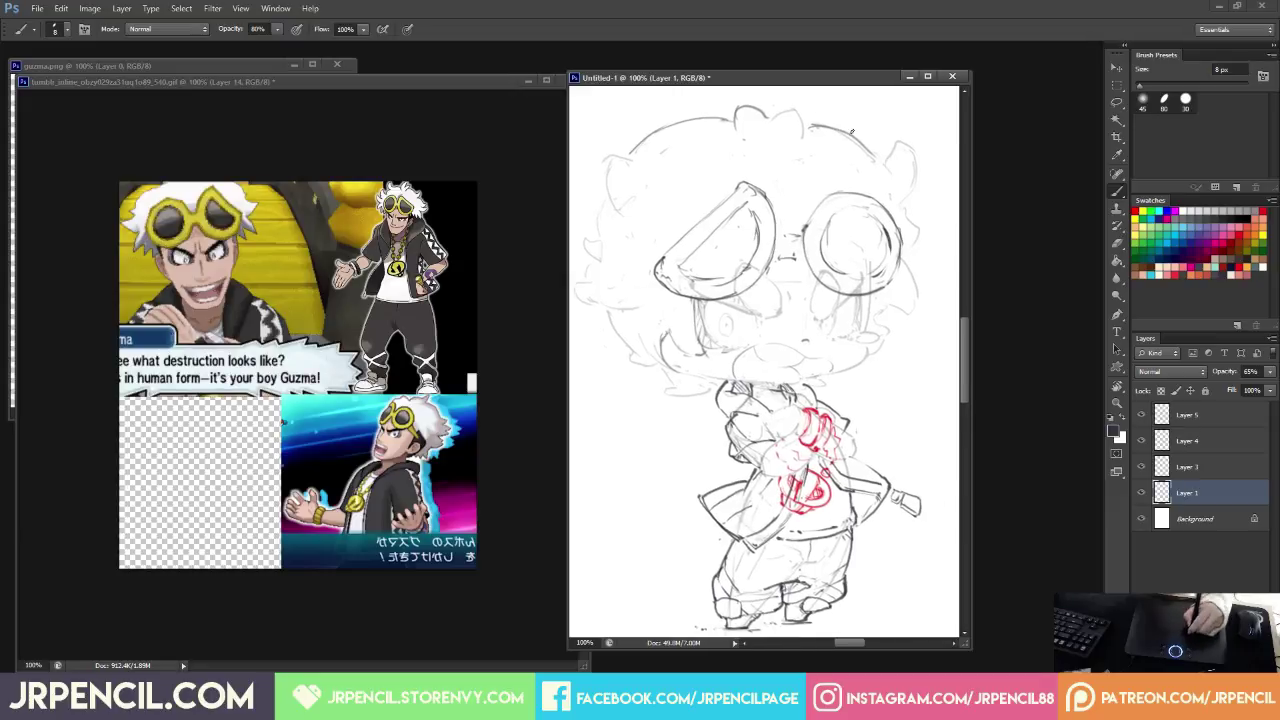
{"action": "key", "text": "e"}
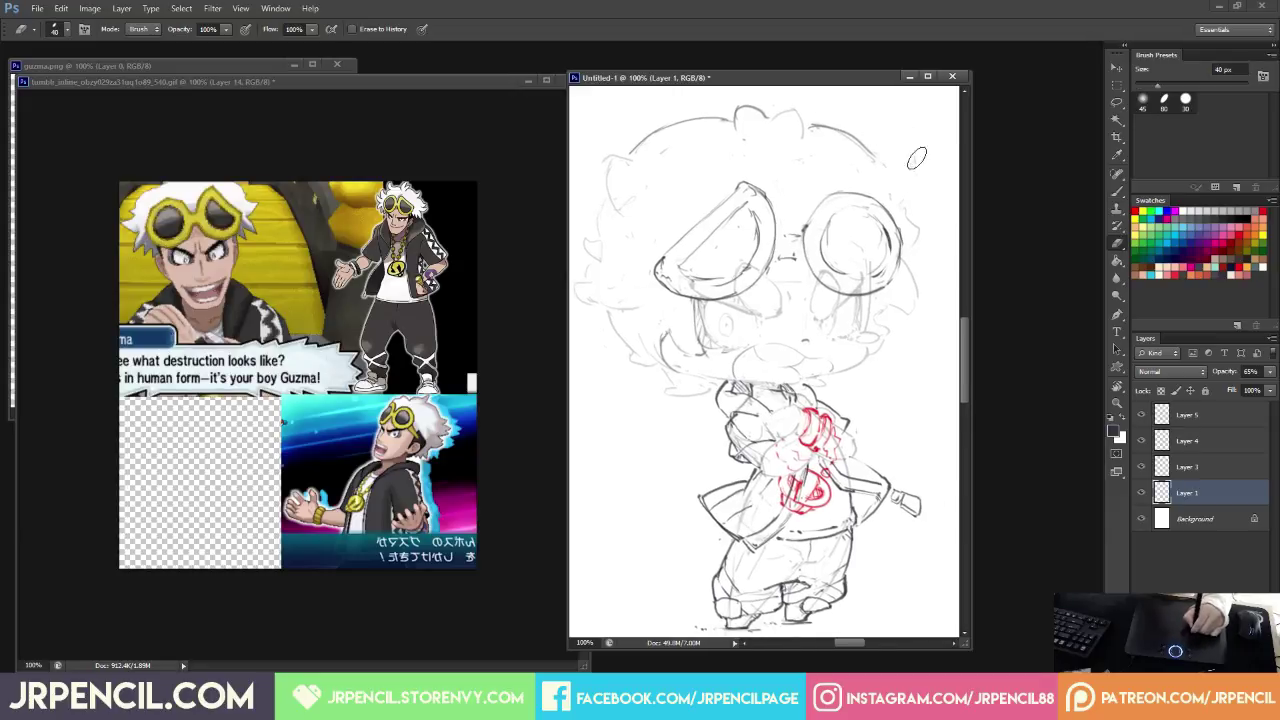
{"action": "key", "text": "b"}
{"action": "left_click_drag", "start_coordinate": [873, 155], "coordinate": [907, 184]}
{"action": "key", "text": "e"}
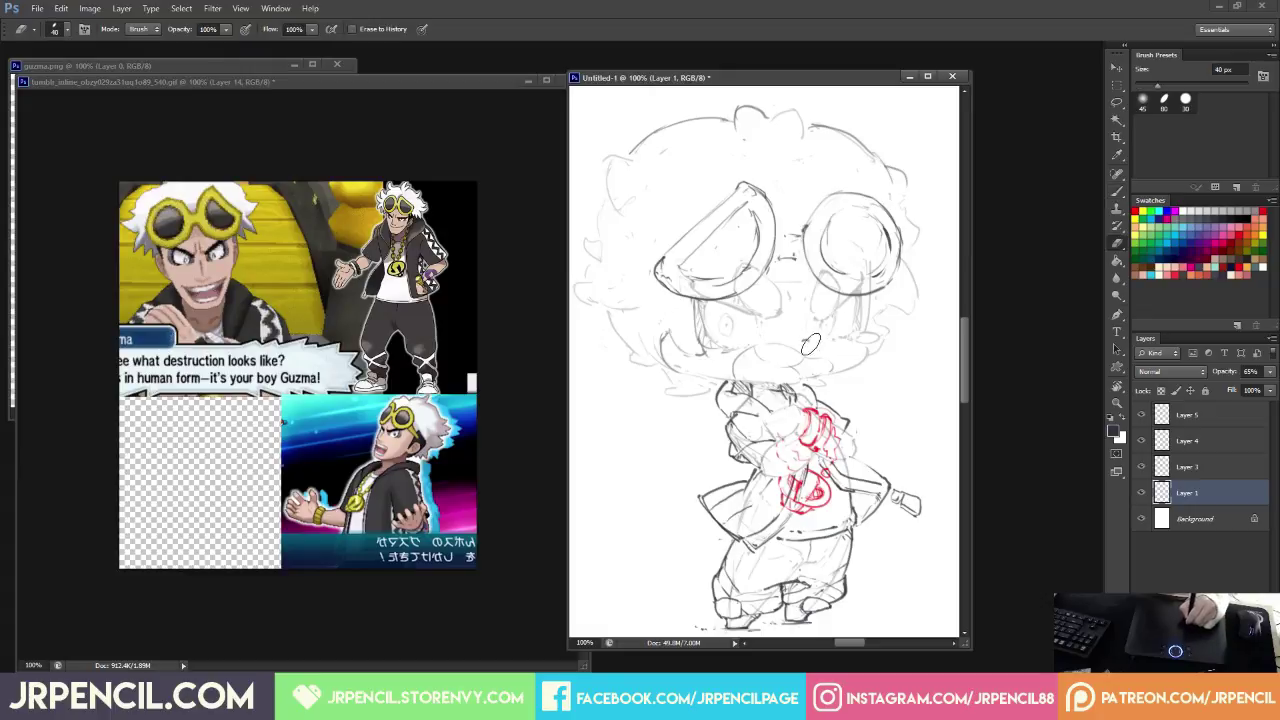
Erase and redraw the small nose mark above the mouth, and touch up the hair edge beside the round lens.
{"action": "left_click_drag", "start_coordinate": [811, 346], "coordinate": [806, 340]}
{"action": "key", "text": "b"}
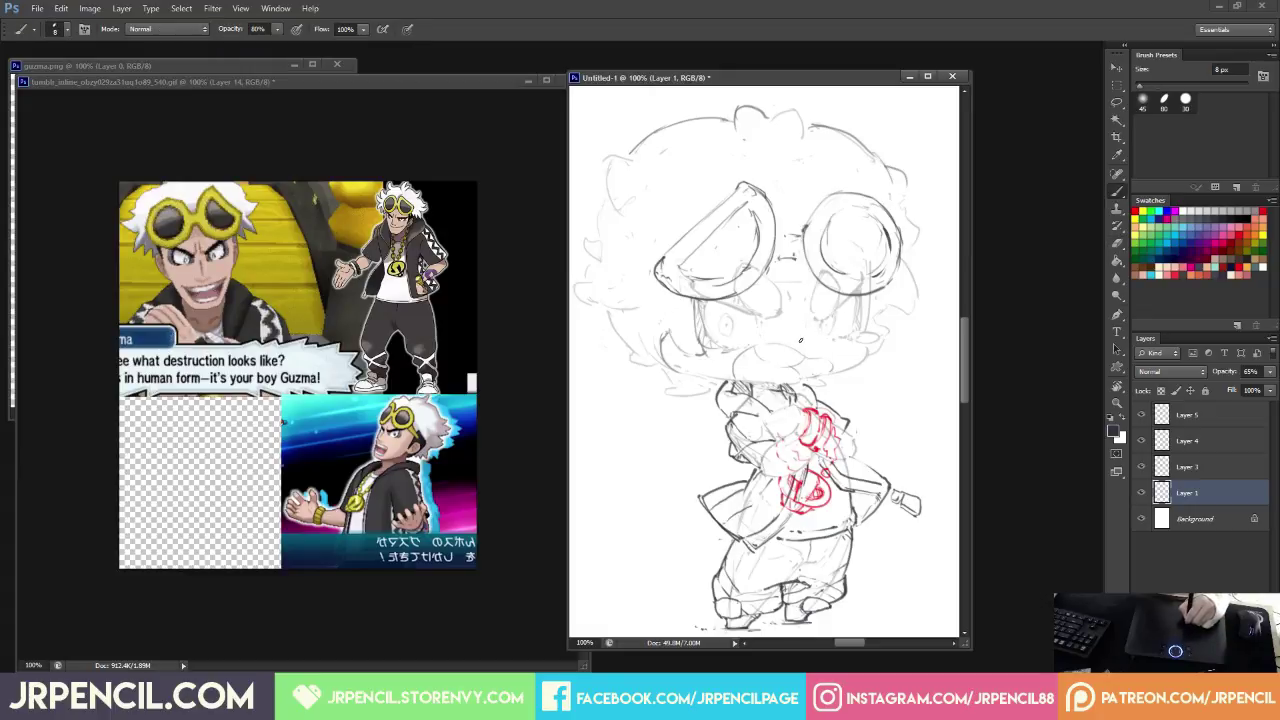
{"action": "key", "text": "e"}
{"action": "key", "text": "b"}
{"action": "left_click_drag", "start_coordinate": [807, 340], "coordinate": [812, 342]}
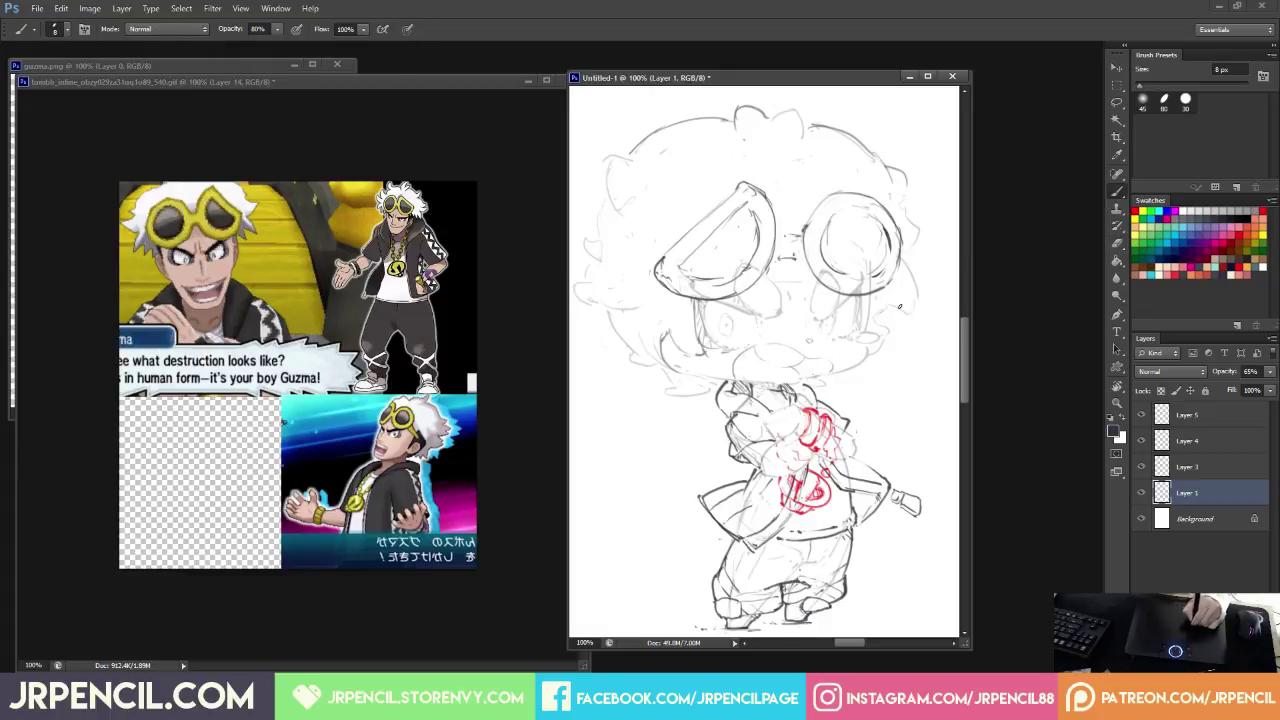
{"action": "left_click_drag", "start_coordinate": [904, 291], "coordinate": [914, 271]}
{"action": "key", "text": "e"}
{"action": "left_click_drag", "start_coordinate": [821, 319], "coordinate": [817, 323]}
{"action": "key", "text": "b"}
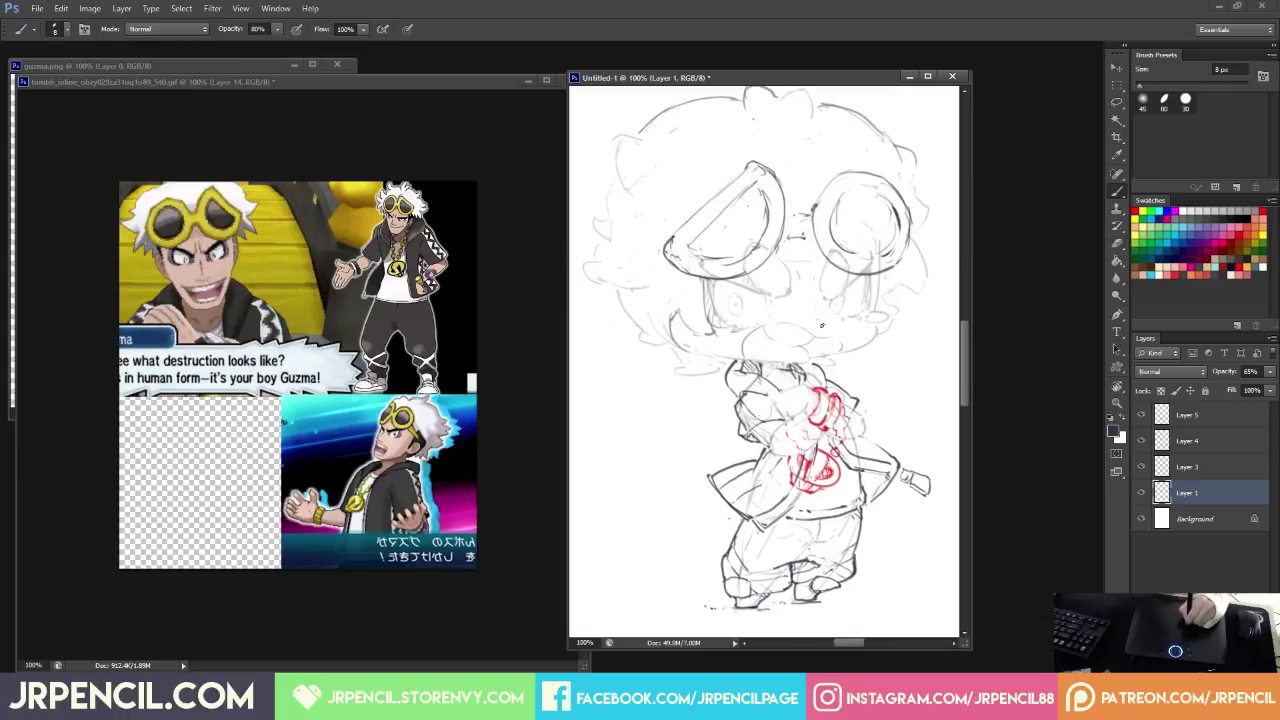
{"action": "key", "text": "e"}
{"action": "key", "text": "b"}
{"action": "left_click_drag", "start_coordinate": [814, 322], "coordinate": [823, 324]}
Trace the wavy outer hair outline down both sides of the head with darker strokes.
{"action": "left_click_drag", "start_coordinate": [914, 181], "coordinate": [914, 284]}
{"action": "key", "text": "e"}
{"action": "key", "text": "b"}
{"action": "mouse_move", "coordinate": [922, 232]}
{"action": "left_mouse_down"}
{"action": "mouse_move", "coordinate": [927, 285]}
{"action": "mouse_move", "coordinate": [893, 306]}
{"action": "mouse_move", "coordinate": [901, 321]}
{"action": "mouse_move", "coordinate": [885, 334]}
{"action": "left_mouse_up"}
{"action": "mouse_move", "coordinate": [636, 139]}
{"action": "left_mouse_down"}
{"action": "mouse_move", "coordinate": [606, 162]}
{"action": "mouse_move", "coordinate": [625, 192]}
{"action": "mouse_move", "coordinate": [609, 186]}
{"action": "mouse_move", "coordinate": [593, 218]}
{"action": "mouse_move", "coordinate": [610, 239]}
{"action": "mouse_move", "coordinate": [596, 244]}
{"action": "mouse_move", "coordinate": [592, 283]}
{"action": "mouse_move", "coordinate": [655, 338]}
{"action": "mouse_move", "coordinate": [639, 336]}
{"action": "mouse_move", "coordinate": [685, 353]}
{"action": "mouse_move", "coordinate": [674, 354]}
{"action": "mouse_move", "coordinate": [681, 373]}
{"action": "mouse_move", "coordinate": [728, 366]}
{"action": "left_mouse_up"}
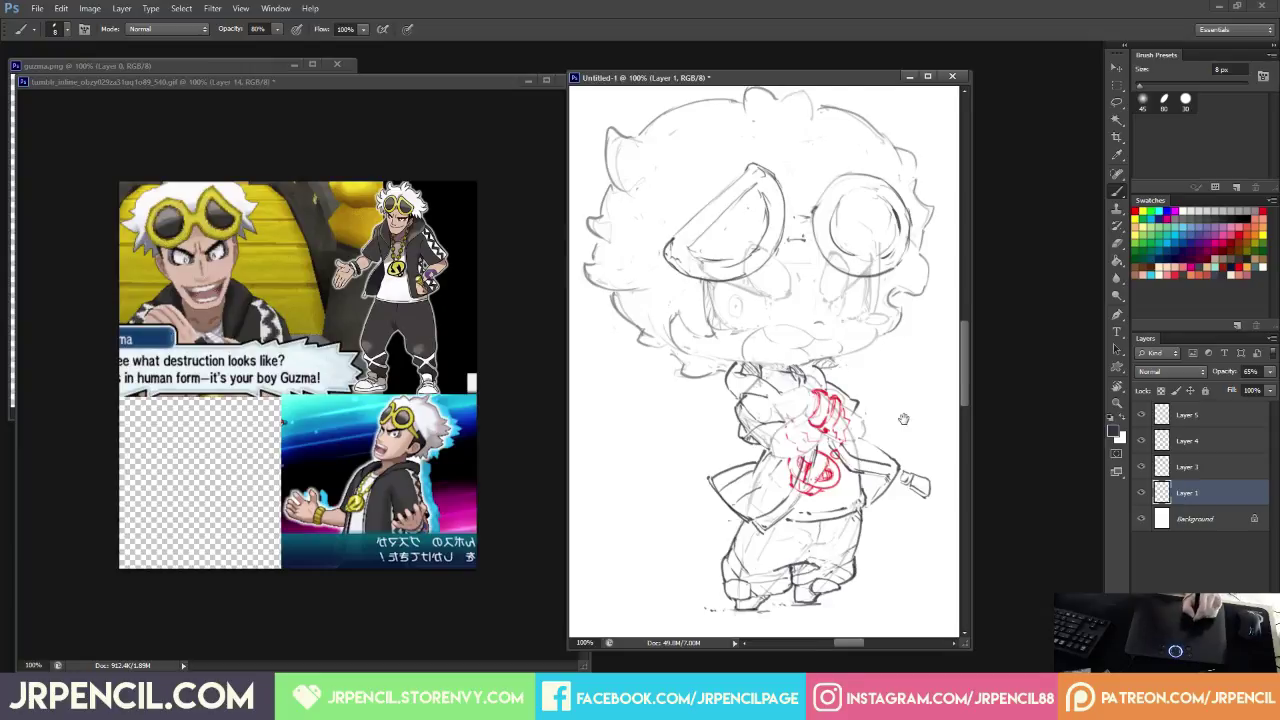
Add a new empty layer above Layer 5 in the sketch document.
{"action": "left_click_drag", "start_coordinate": [904, 419], "coordinate": [892, 403]}
{"action": "left_click_drag", "start_coordinate": [860, 498], "coordinate": [876, 523]}
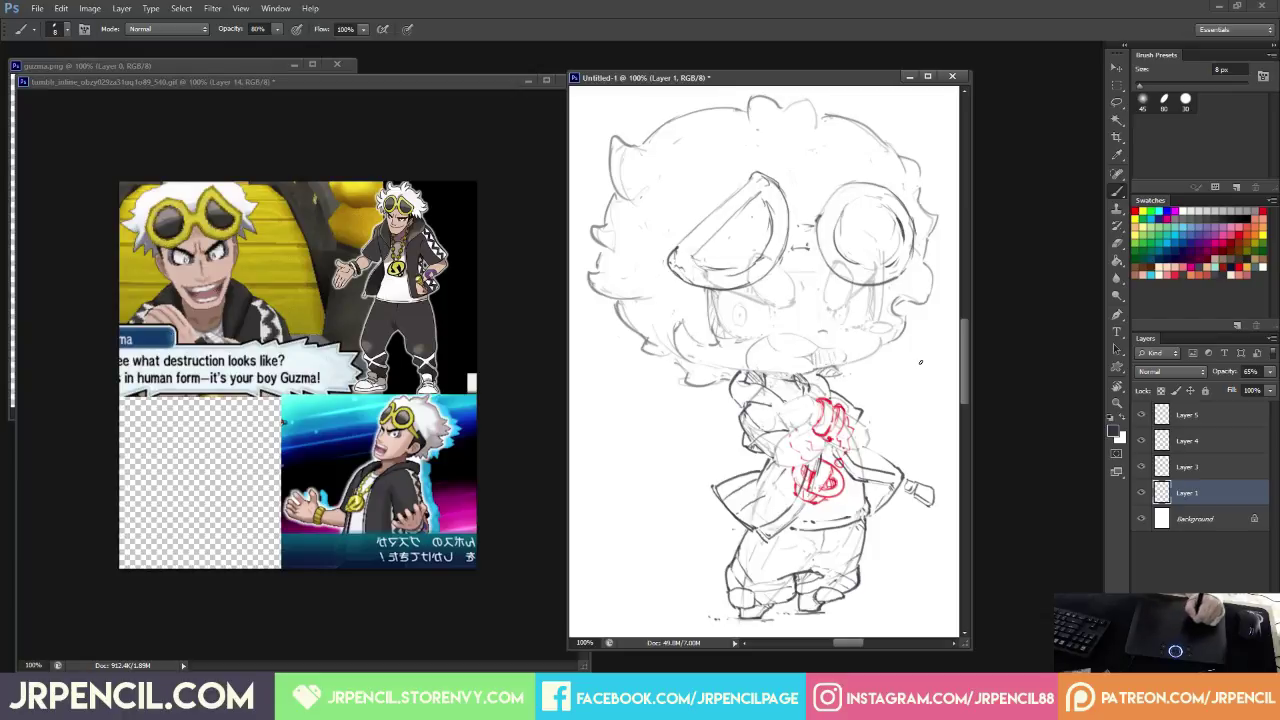
{"action": "left_click_drag", "start_coordinate": [866, 337], "coordinate": [872, 326]}
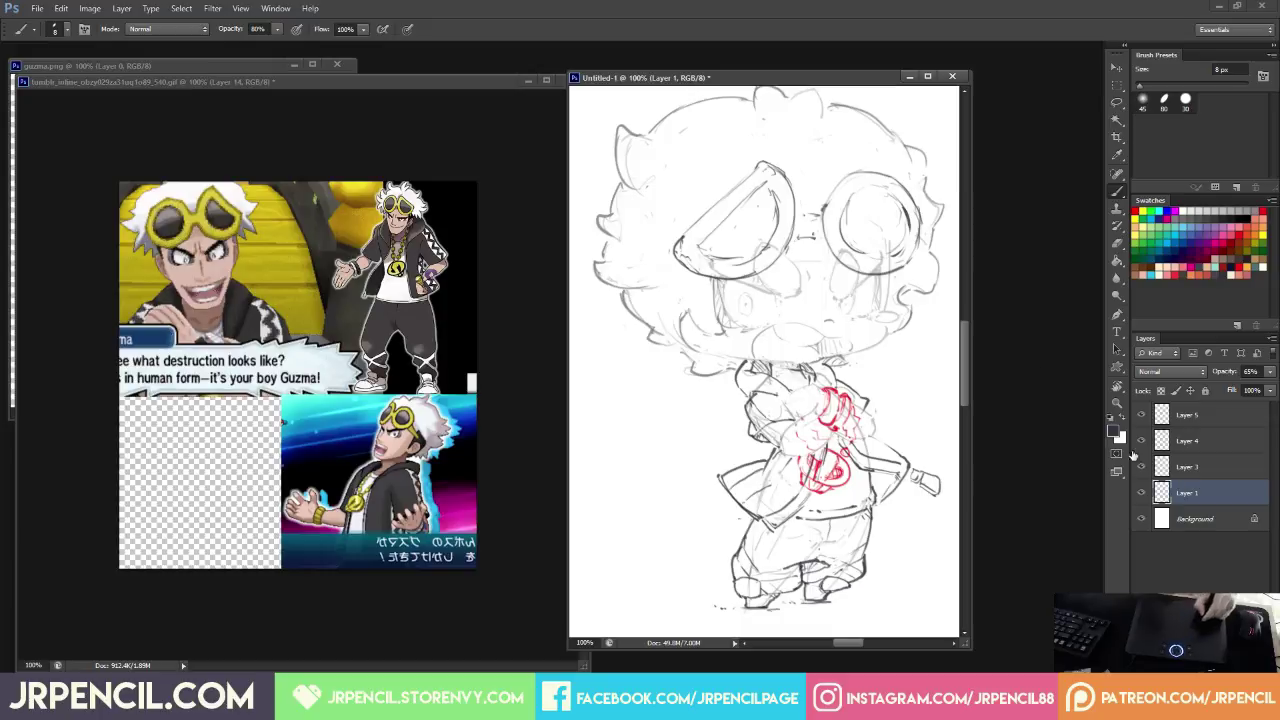
{"action": "left_click_drag", "start_coordinate": [787, 420], "coordinate": [795, 440]}
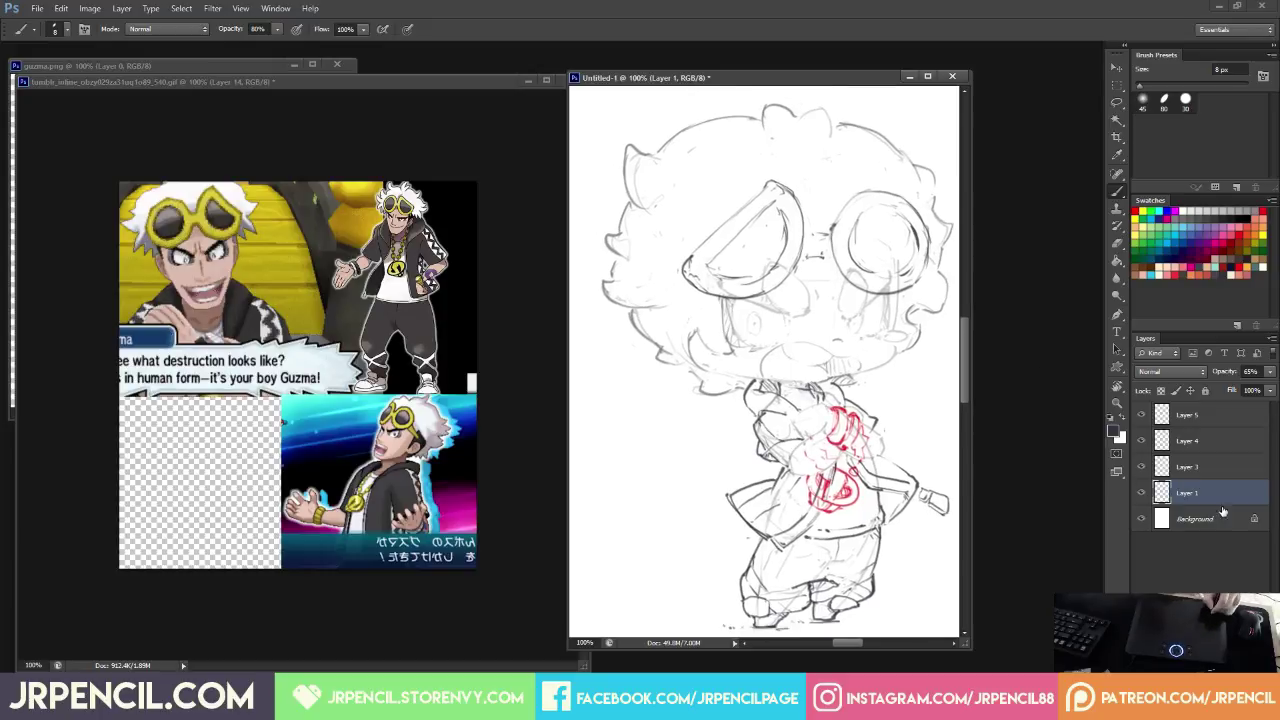
{"action": "left_click", "coordinate": [1222, 415]}
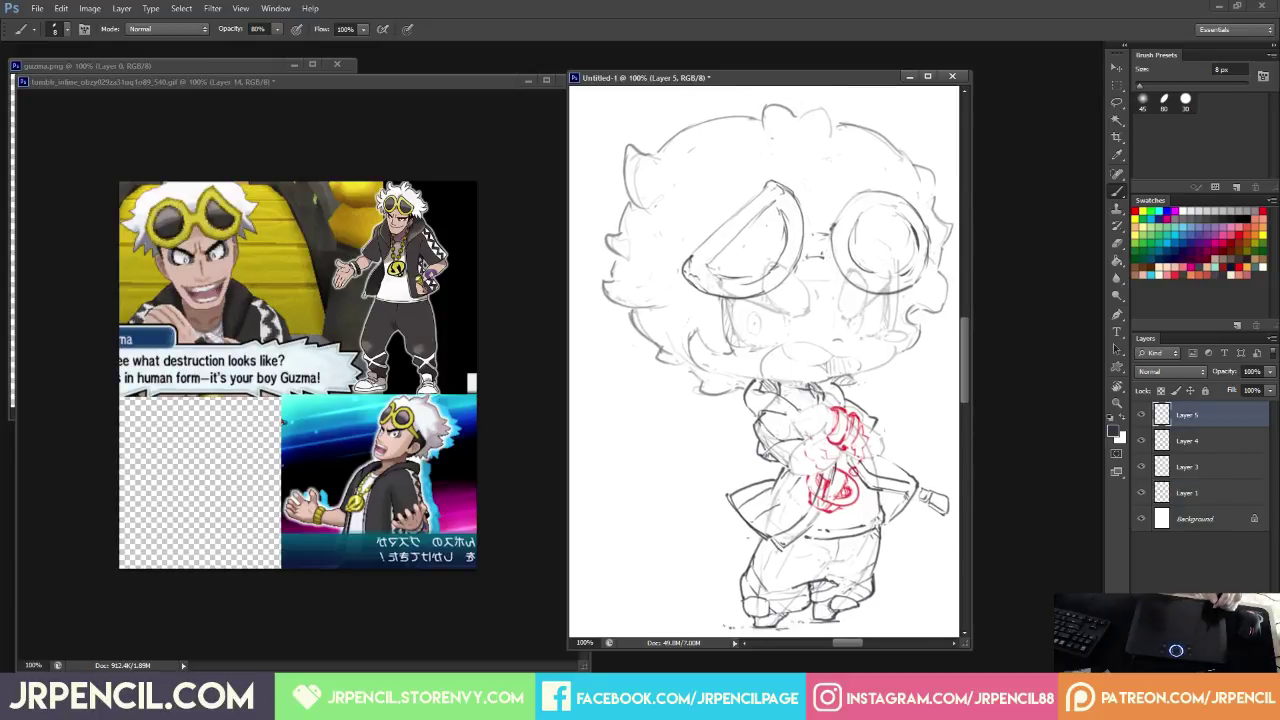
{"action": "key", "text": "ctrl+shift+alt+n"}
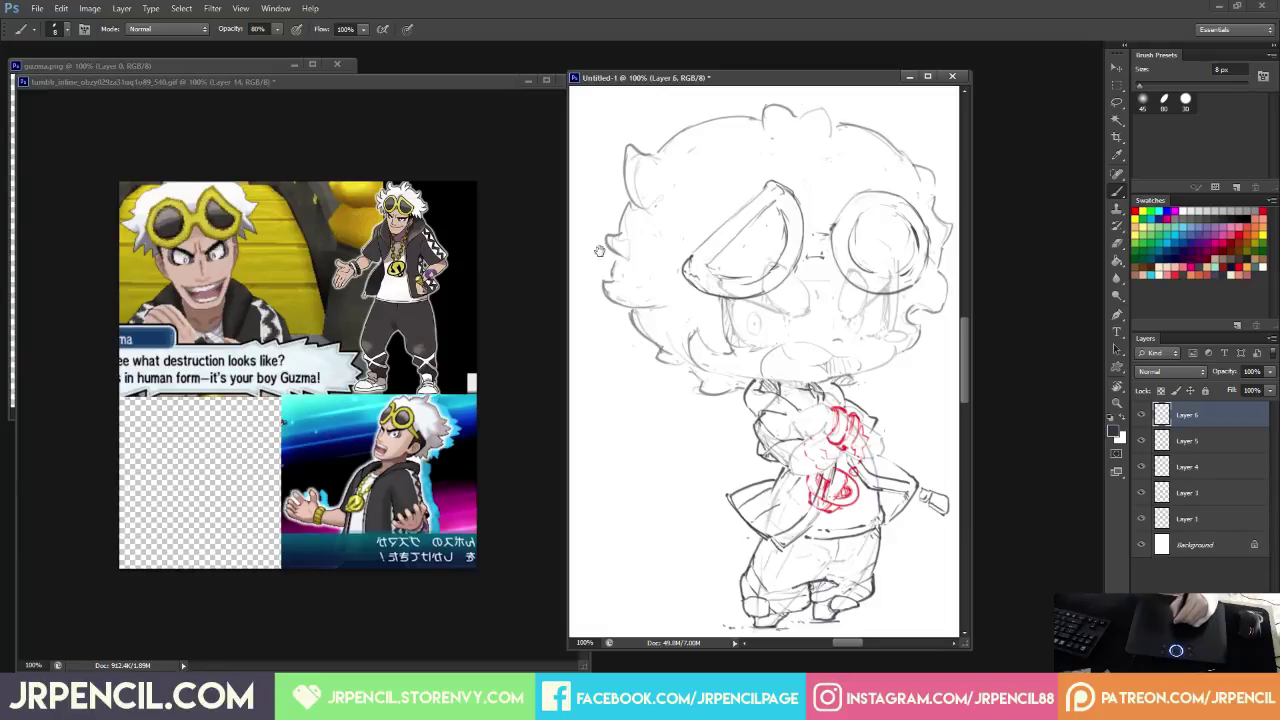
{"action": "left_click_drag", "start_coordinate": [598, 250], "coordinate": [621, 224]}
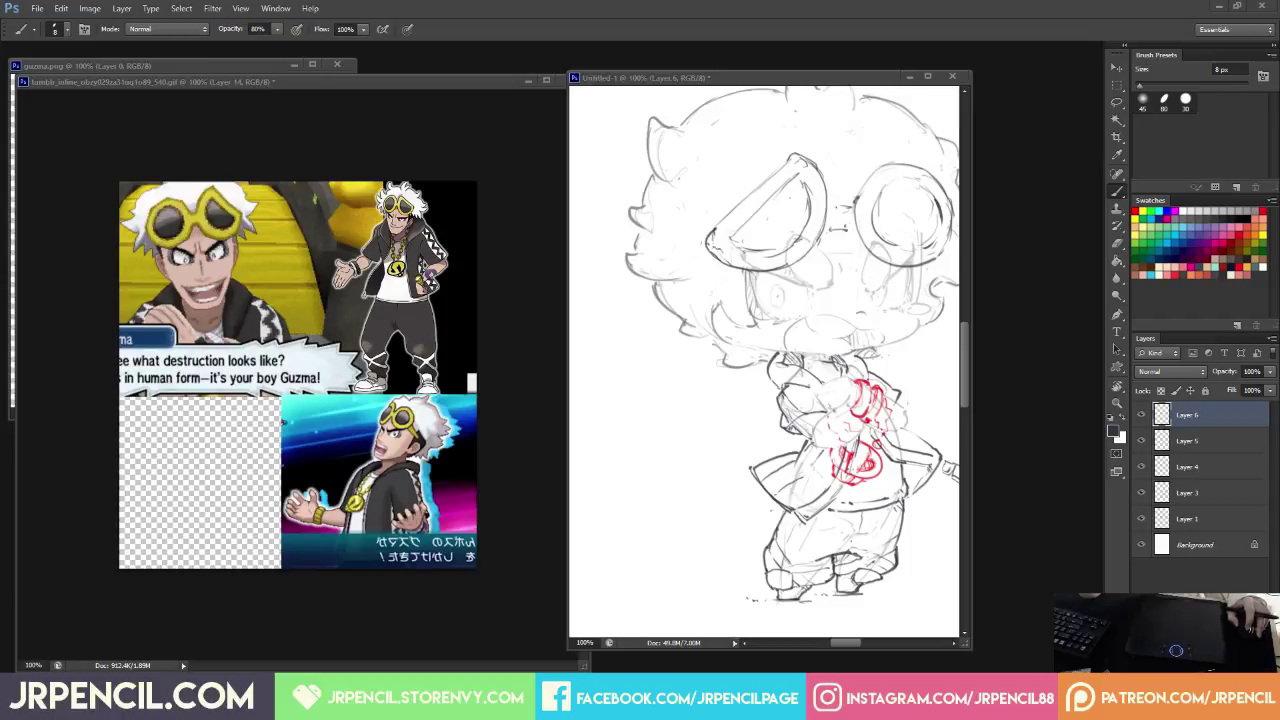
Place the 768Golisopod image in the reference collage, scaled to about 69% and fitted into the empty lower-left quarter.
{"action": "left_click_drag", "start_coordinate": [2, 546], "coordinate": [216, 546]}
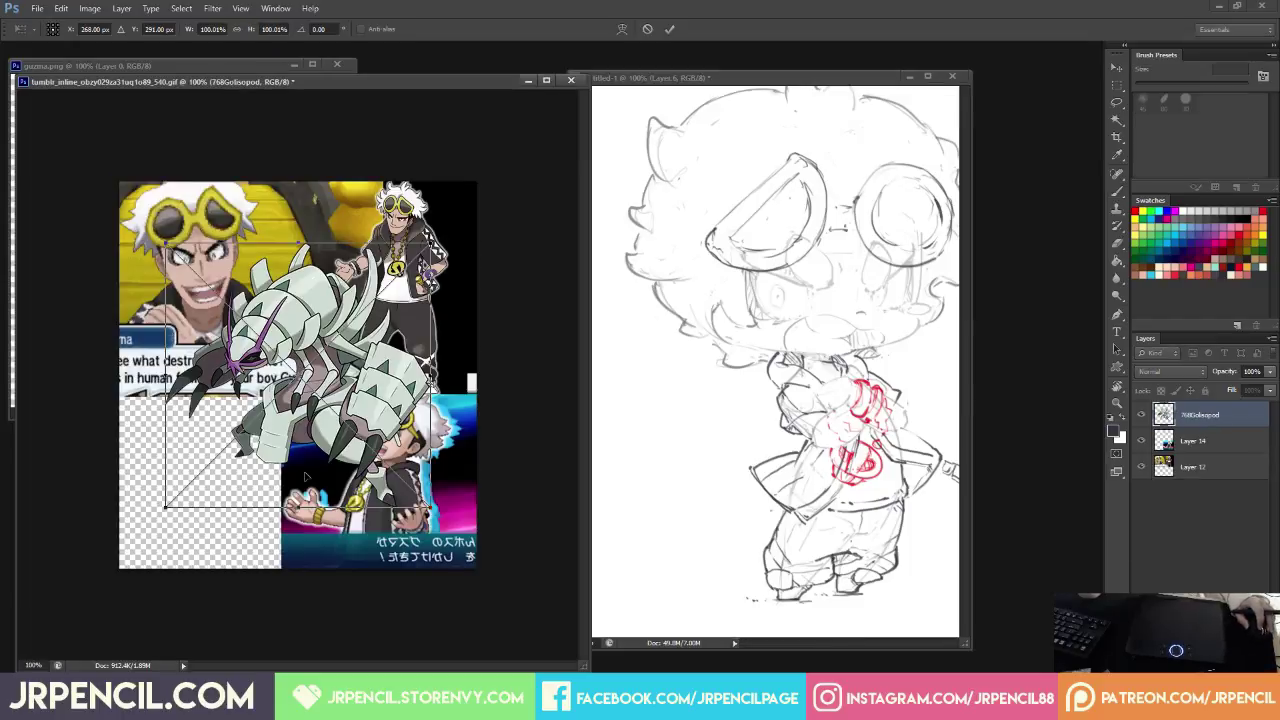
{"action": "left_click_drag", "start_coordinate": [326, 386], "coordinate": [275, 473]}
{"action": "left_click_drag", "start_coordinate": [380, 332], "coordinate": [253, 367]}
{"action": "left_click_drag", "start_coordinate": [249, 488], "coordinate": [255, 466]}
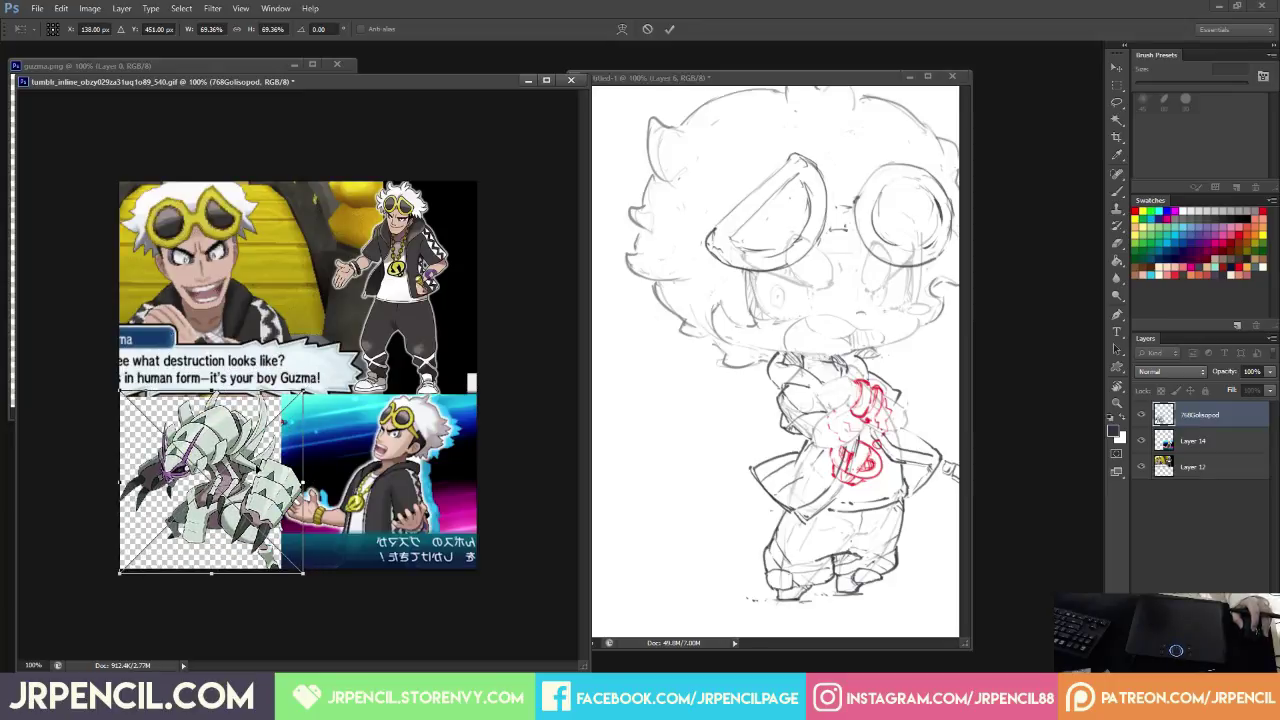
{"action": "key", "text": "Return"}
{"action": "key", "text": "b"}
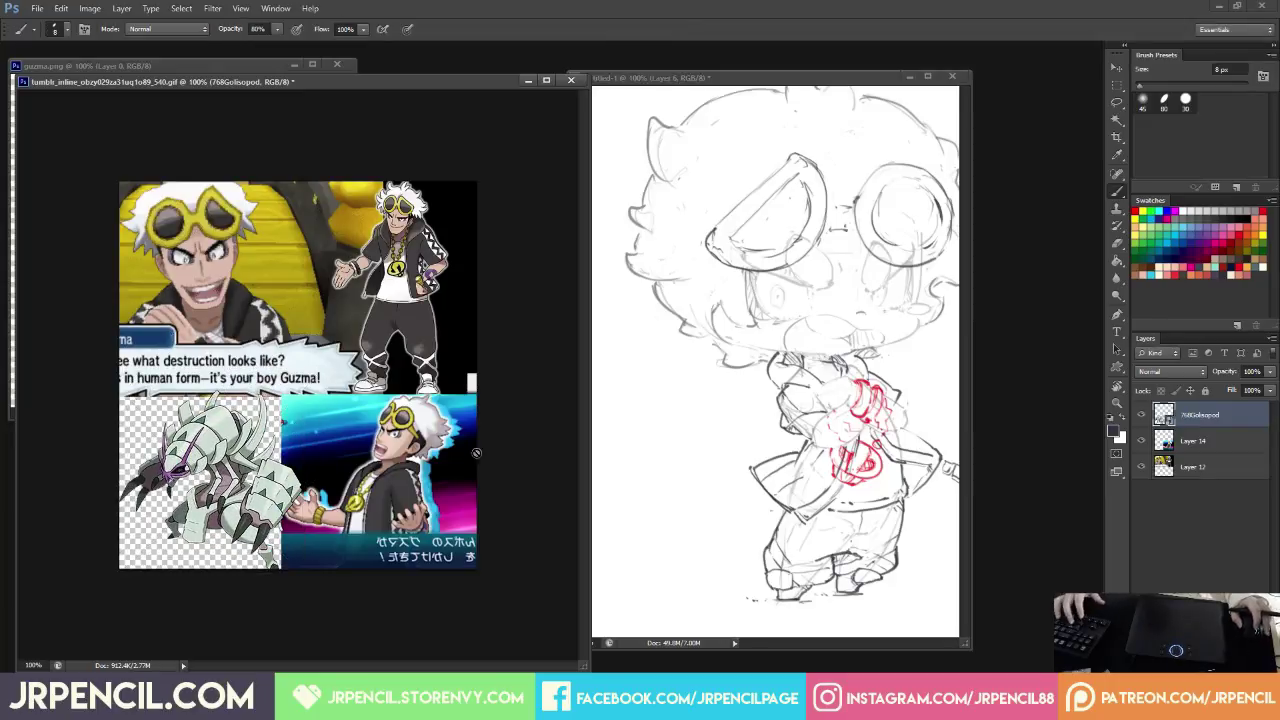
Add a new layer in the reference collage, fill it with black and move it beneath Layer 12.
{"action": "left_click", "coordinate": [1236, 468]}
{"action": "left_click", "coordinate": [1237, 686]}
{"action": "key", "text": "x"}
{"action": "key", "text": "d"}
{"action": "key", "text": "g"}
{"action": "left_click", "coordinate": [350, 409]}
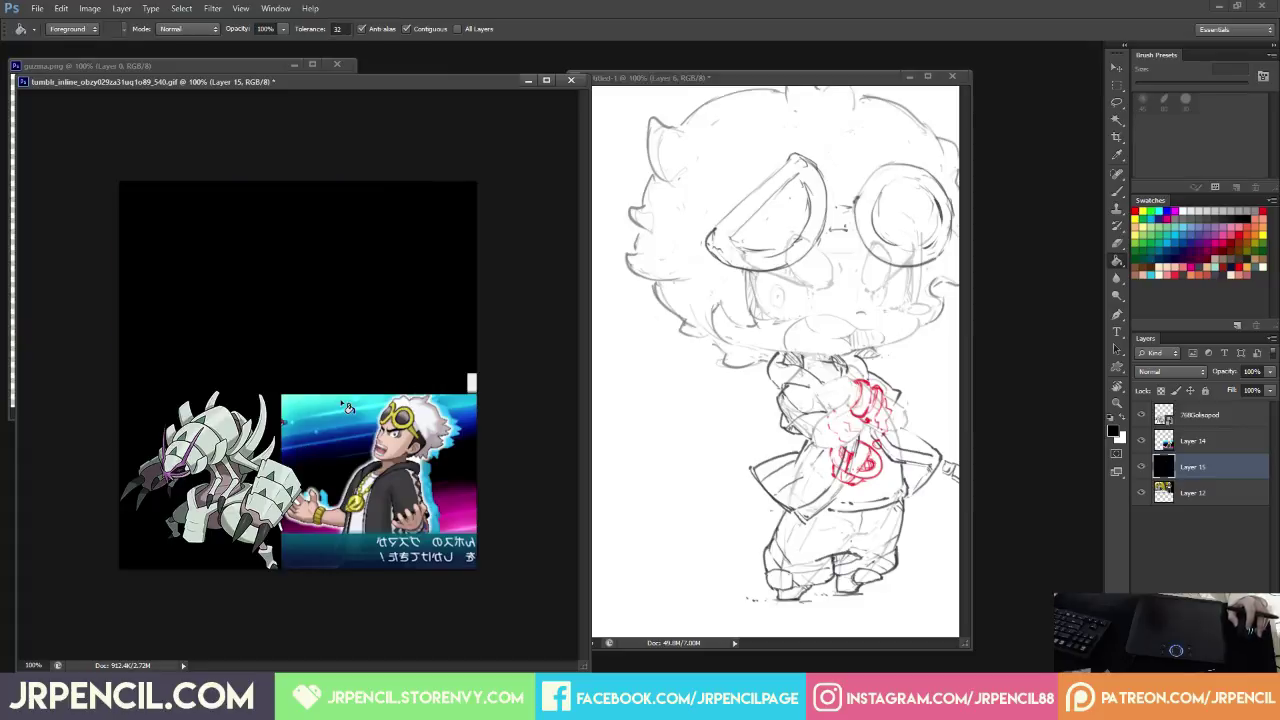
{"action": "left_click_drag", "start_coordinate": [1185, 467], "coordinate": [1200, 500]}
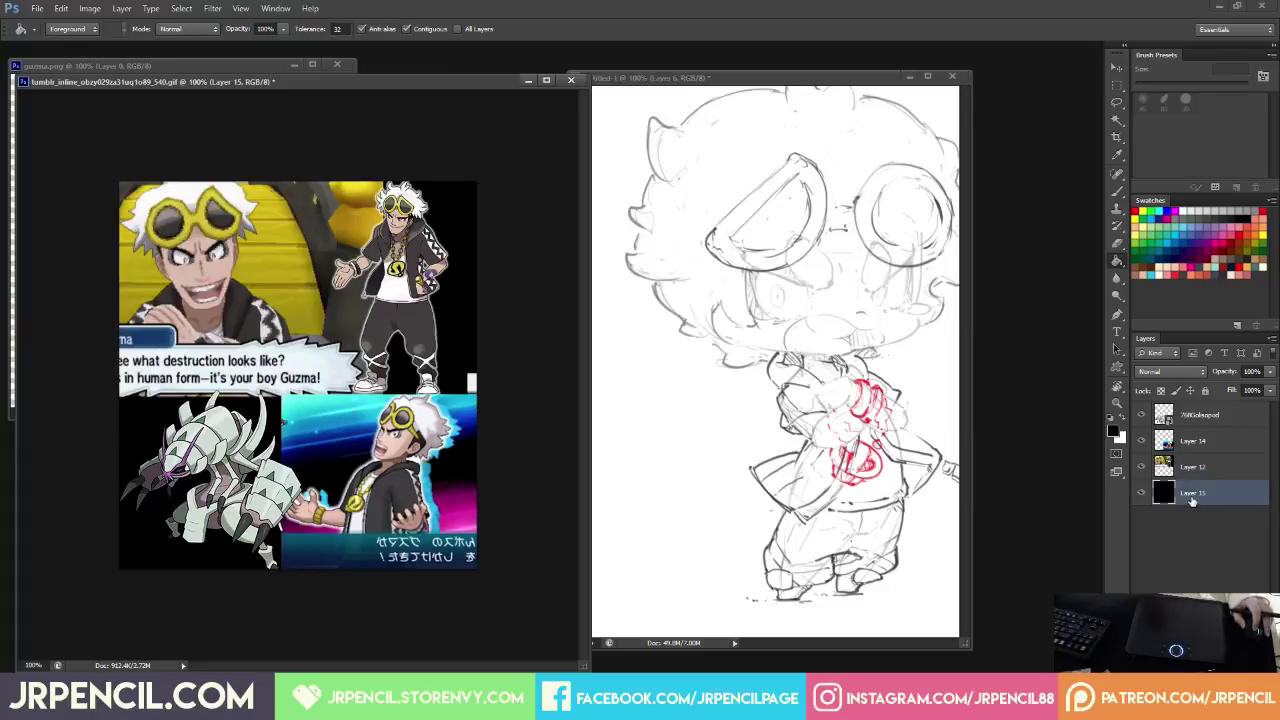
Select all layers of the reference collage and merge them into one.
{"action": "left_click", "coordinate": [1205, 438], "text": "shift"}
{"action": "left_click", "coordinate": [1197, 420], "text": "shift"}
{"action": "key", "text": "ctrl+e"}
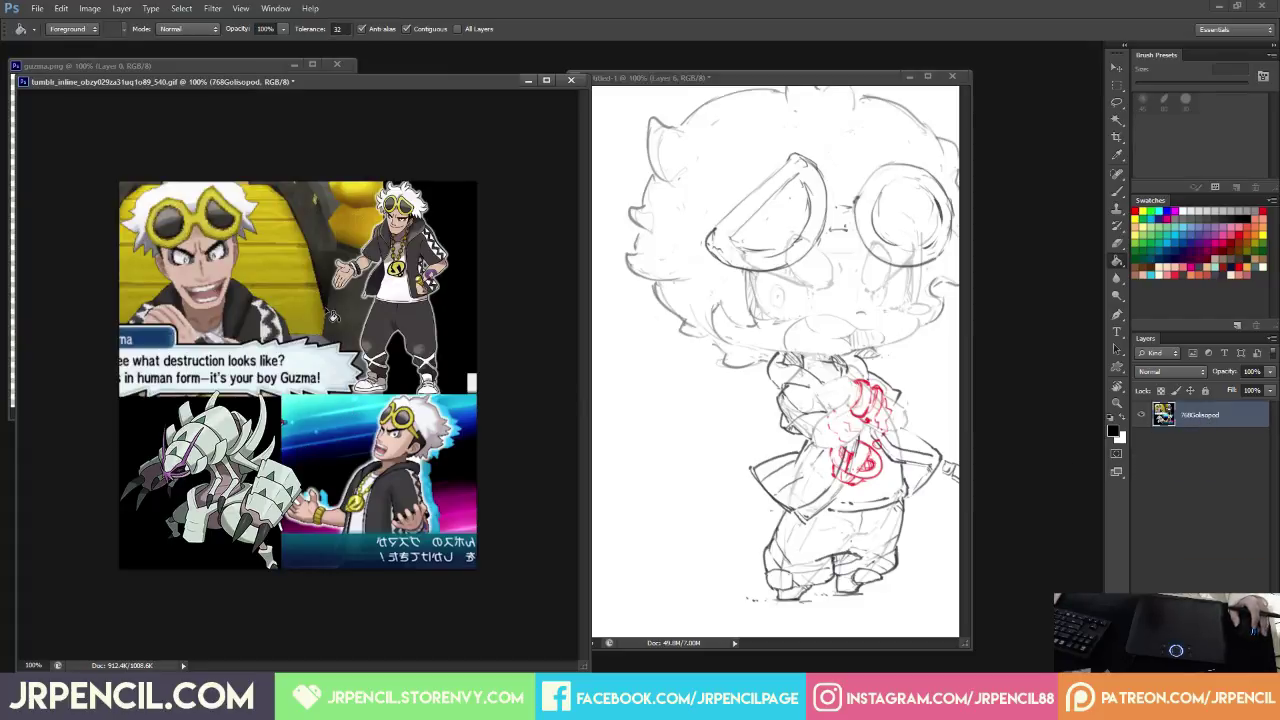
Return to the chibi sketch document and set the 8 px Brush to dark green for drawing on Layer 6.
{"action": "left_click", "coordinate": [766, 360]}
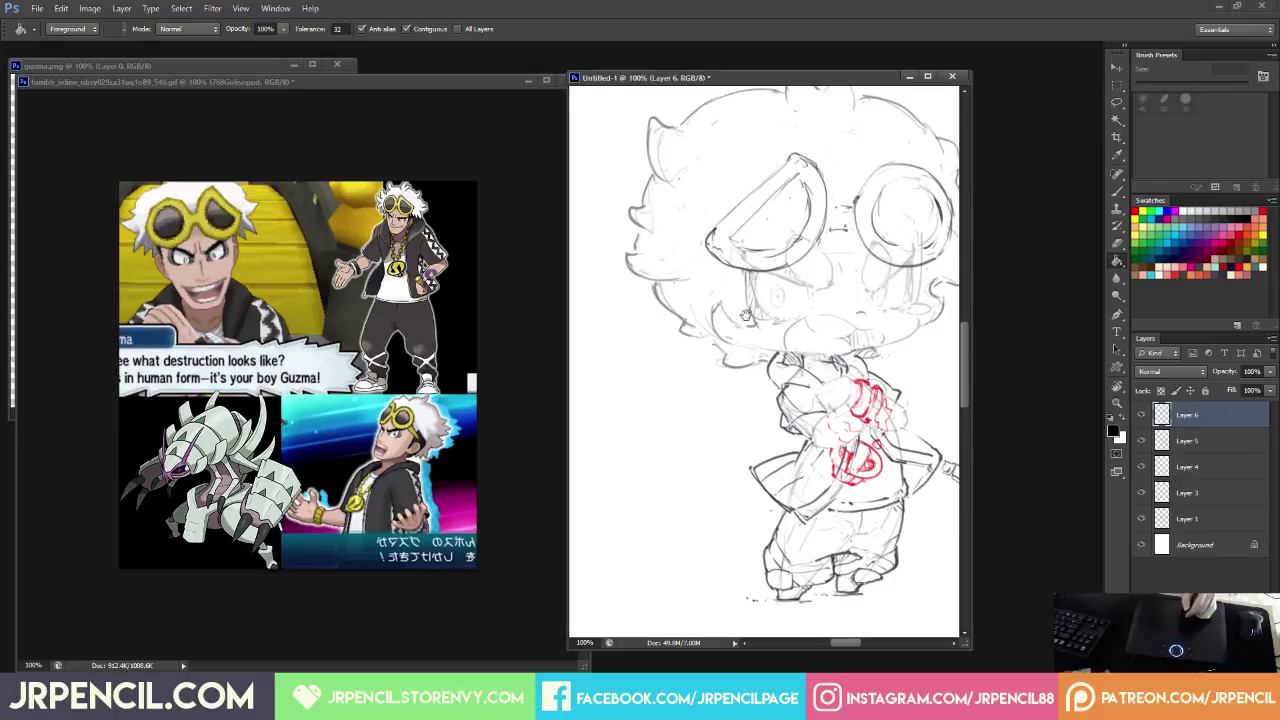
{"action": "mouse_move", "coordinate": [749, 339]}
{"action": "left_mouse_down"}
{"action": "mouse_move", "coordinate": [737, 375]}
{"action": "mouse_move", "coordinate": [735, 360]}
{"action": "left_mouse_up"}
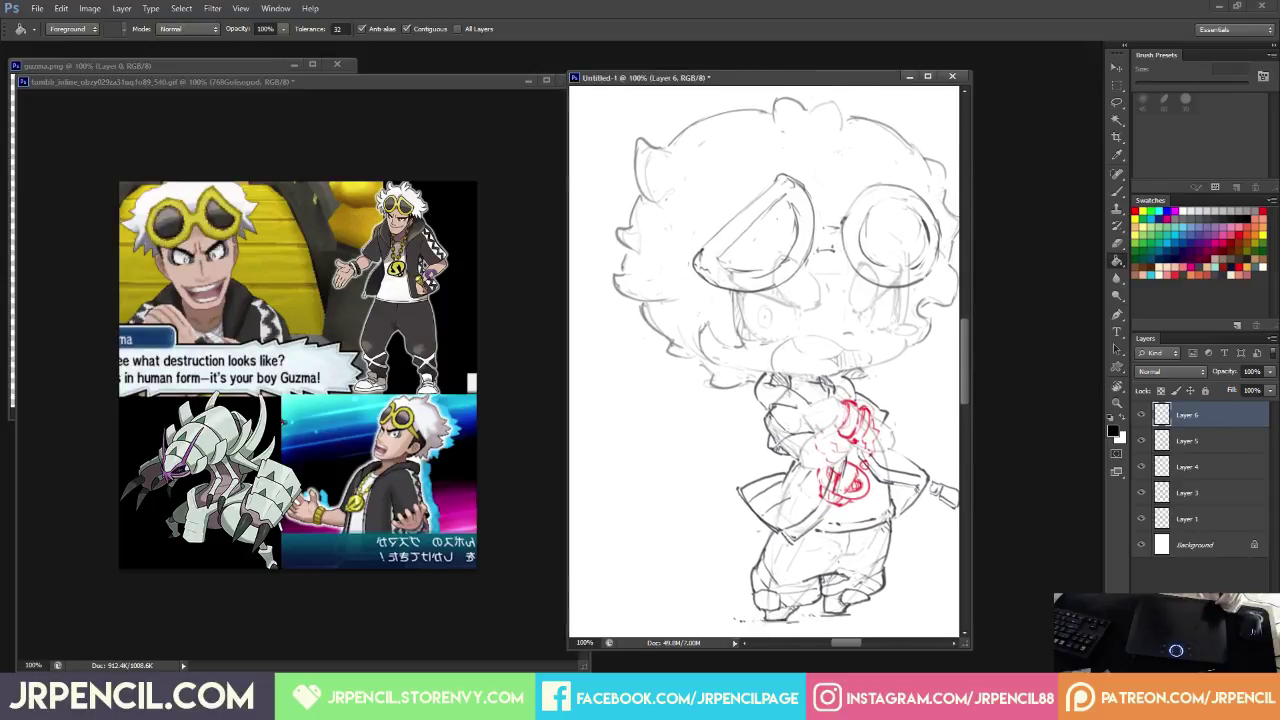
{"action": "key", "text": "b"}
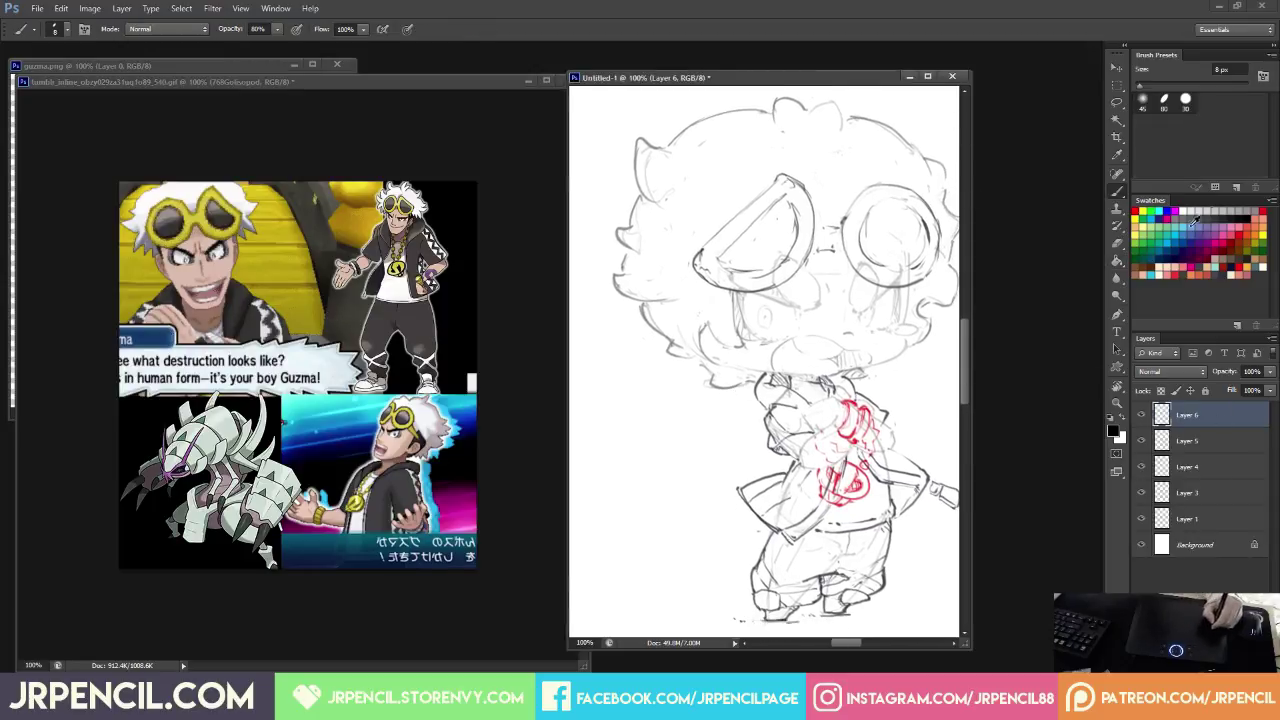
{"action": "left_click", "coordinate": [1257, 241]}
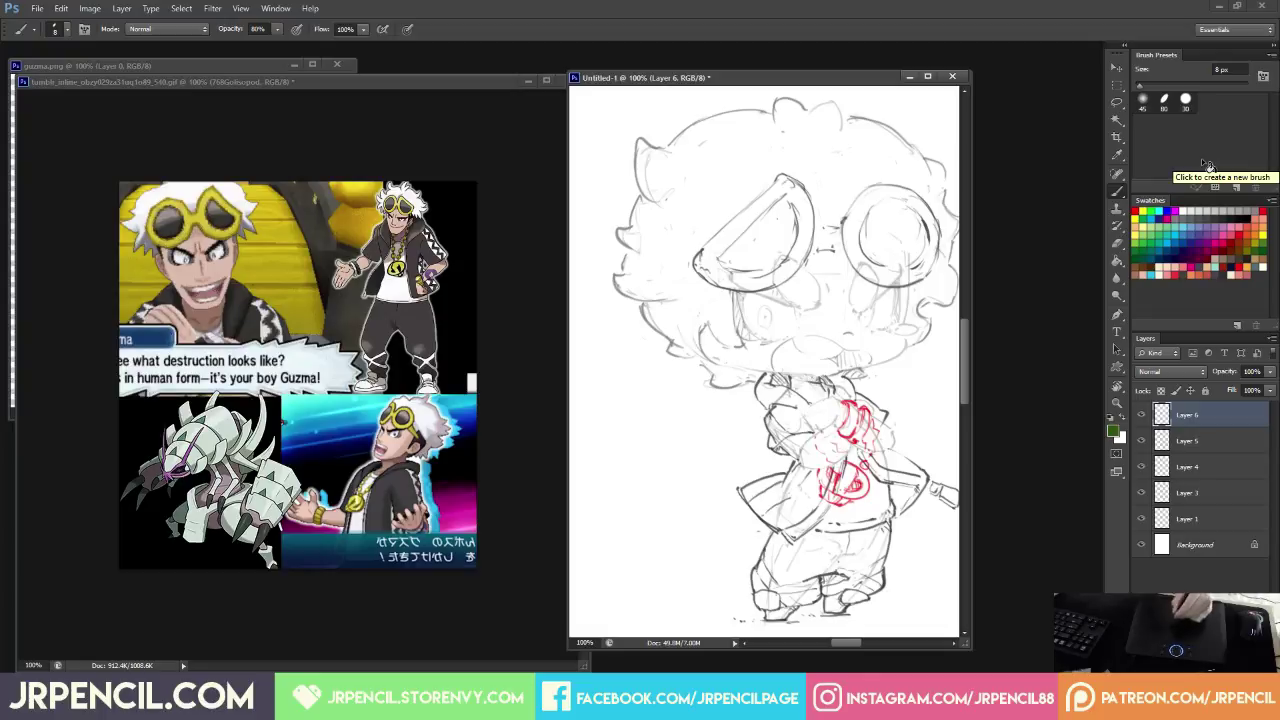
Try a few short green arcs for Golisopod's outline just below the left edge of Guzma's hair, erasing the strokes.
{"action": "mouse_move", "coordinate": [784, 304]}
{"action": "left_mouse_down"}
{"action": "mouse_move", "coordinate": [808, 296]}
{"action": "mouse_move", "coordinate": [779, 329]}
{"action": "mouse_move", "coordinate": [765, 324]}
{"action": "mouse_move", "coordinate": [830, 302]}
{"action": "mouse_move", "coordinate": [818, 303]}
{"action": "left_mouse_up"}
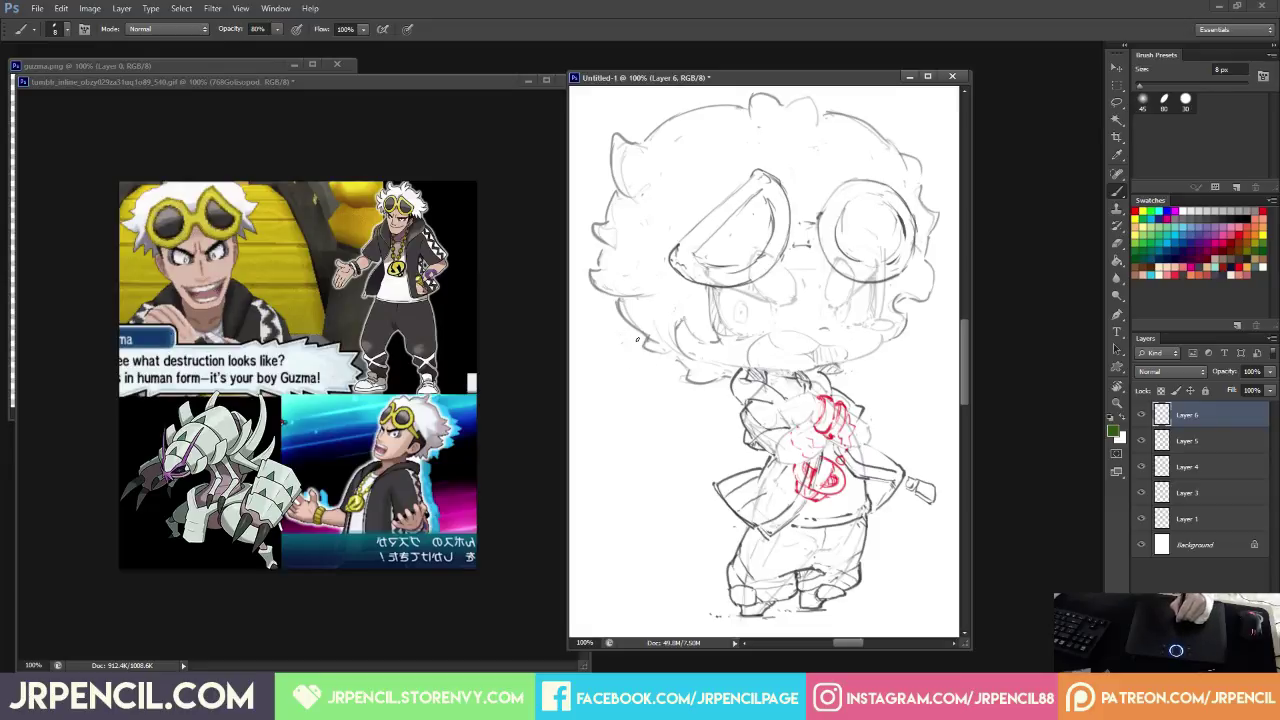
{"action": "key", "text": "e"}
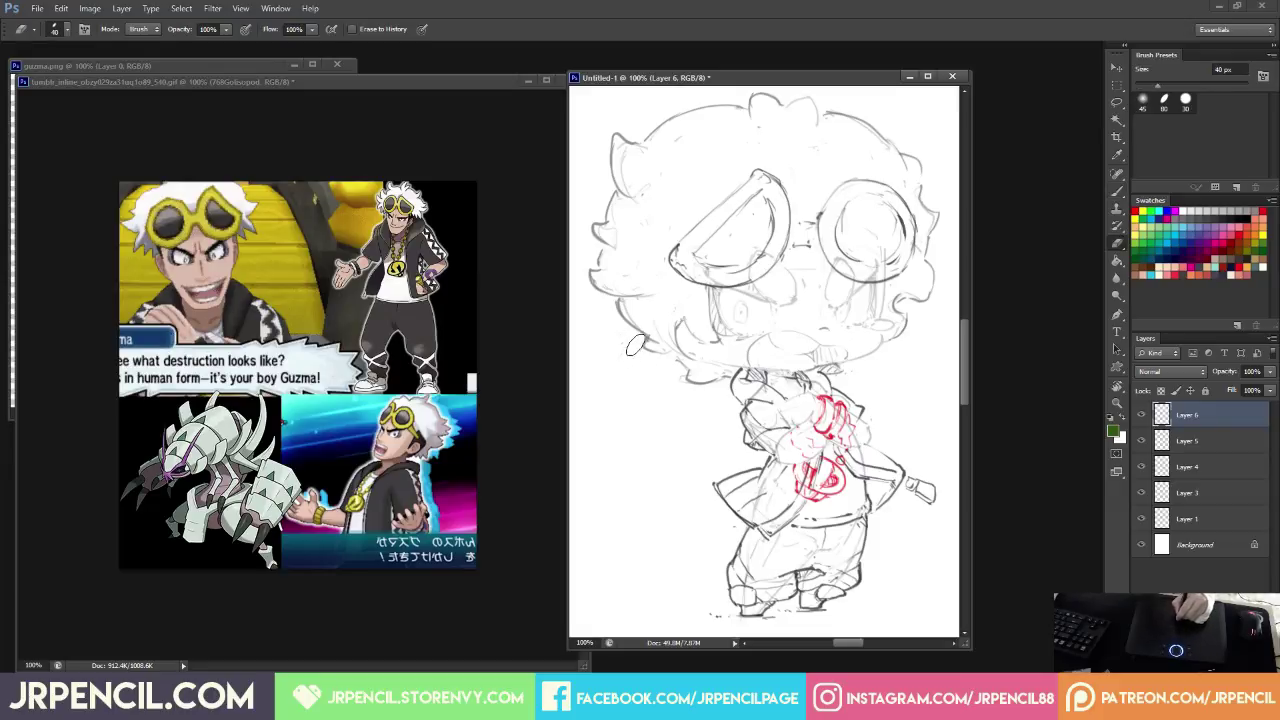
{"action": "key", "text": "b"}
{"action": "left_click_drag", "start_coordinate": [632, 338], "coordinate": [599, 387]}
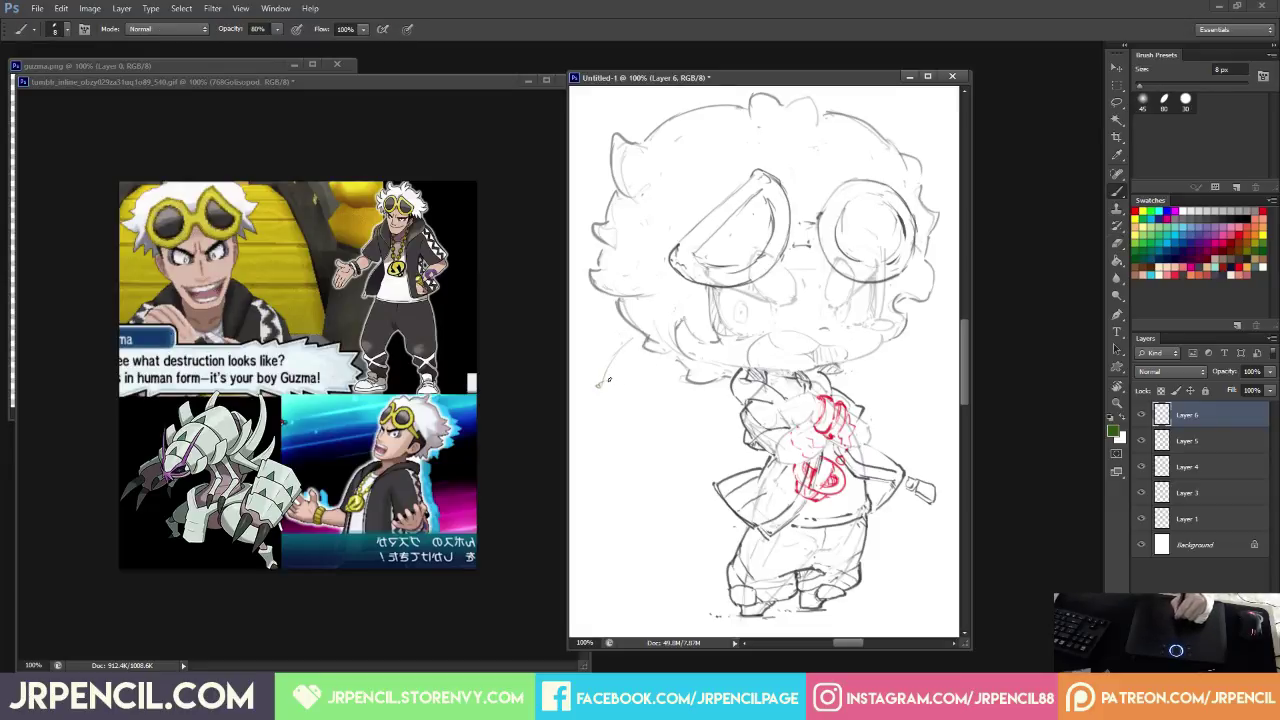
{"action": "key", "text": "e"}
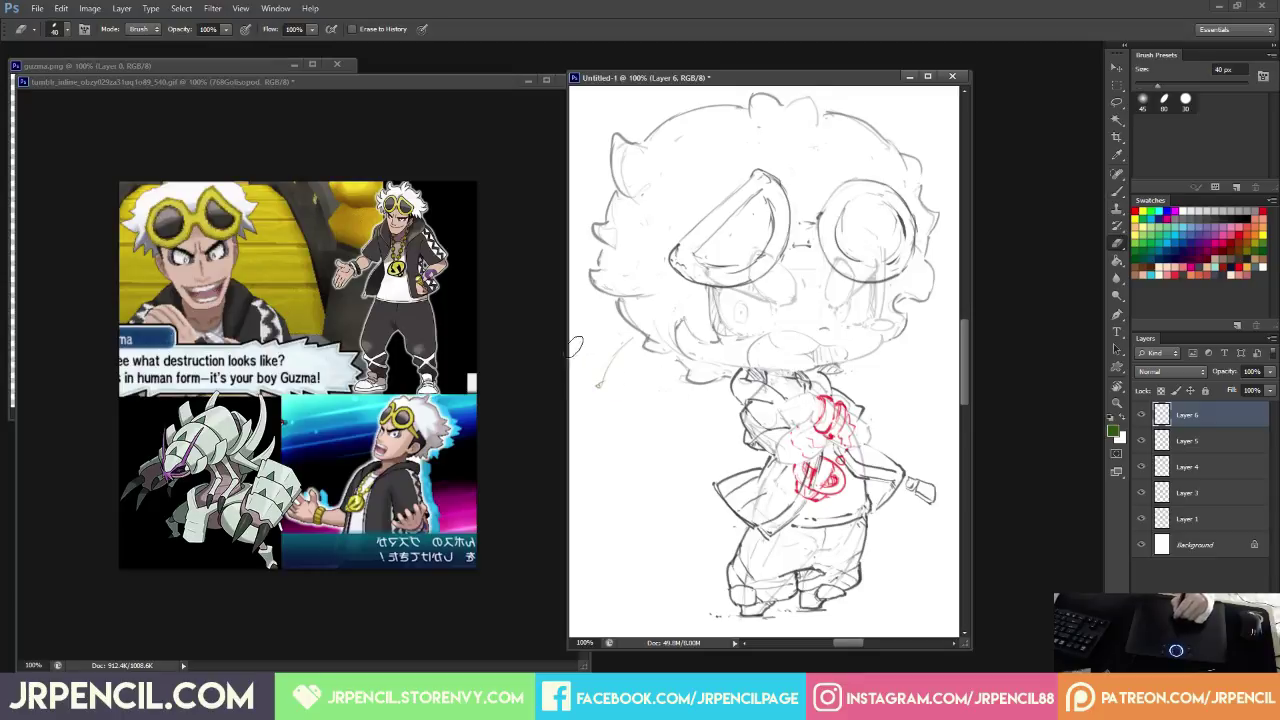
{"action": "key", "text": "b"}
{"action": "mouse_move", "coordinate": [598, 380]}
{"action": "left_mouse_down"}
{"action": "mouse_move", "coordinate": [637, 334]}
{"action": "mouse_move", "coordinate": [597, 383]}
{"action": "left_mouse_up"}
{"action": "key", "text": "e"}
{"action": "key", "text": "b"}
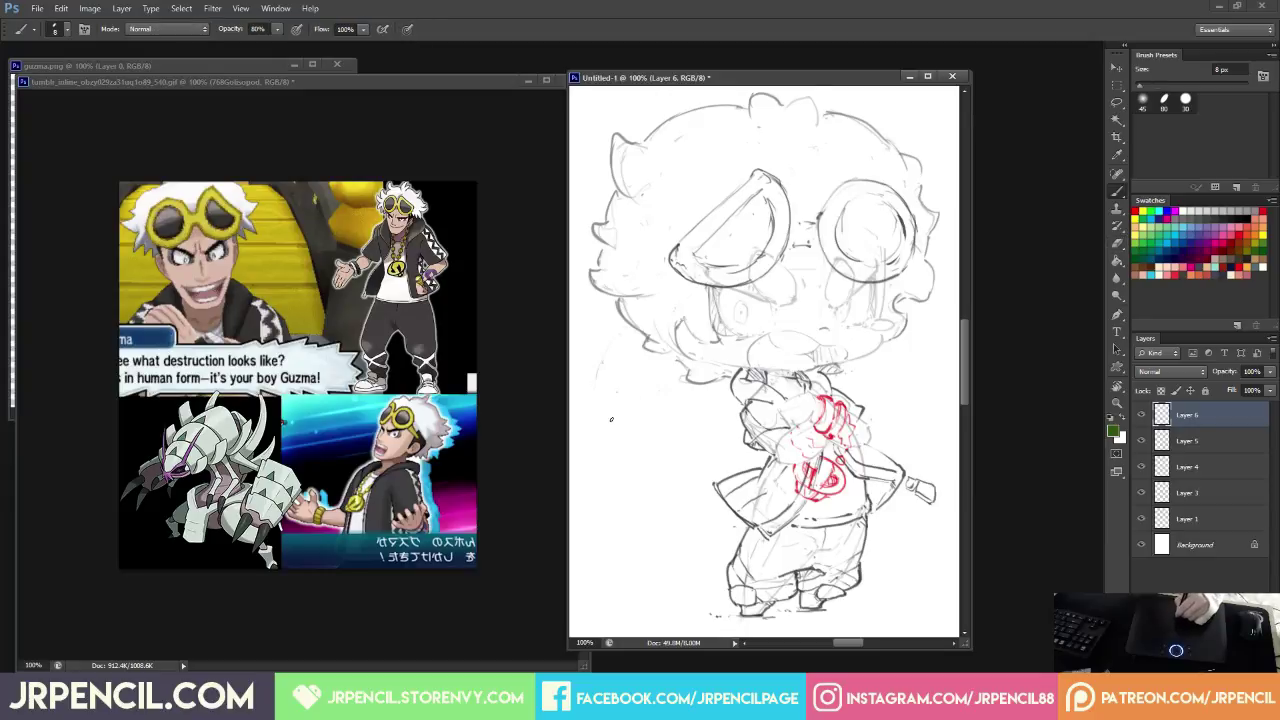
Try broader curves for Golisopod's head between Guzma's hair and his arm, and erase them.
{"action": "mouse_move", "coordinate": [603, 402]}
{"action": "left_mouse_down"}
{"action": "mouse_move", "coordinate": [651, 412]}
{"action": "mouse_move", "coordinate": [645, 340]}
{"action": "mouse_move", "coordinate": [599, 403]}
{"action": "mouse_move", "coordinate": [615, 342]}
{"action": "mouse_move", "coordinate": [595, 368]}
{"action": "mouse_move", "coordinate": [614, 339]}
{"action": "mouse_move", "coordinate": [603, 366]}
{"action": "mouse_move", "coordinate": [666, 385]}
{"action": "left_mouse_up"}
{"action": "key", "text": "e"}
{"action": "key", "text": "b"}
{"action": "key", "text": "e"}
{"action": "key", "text": "b"}
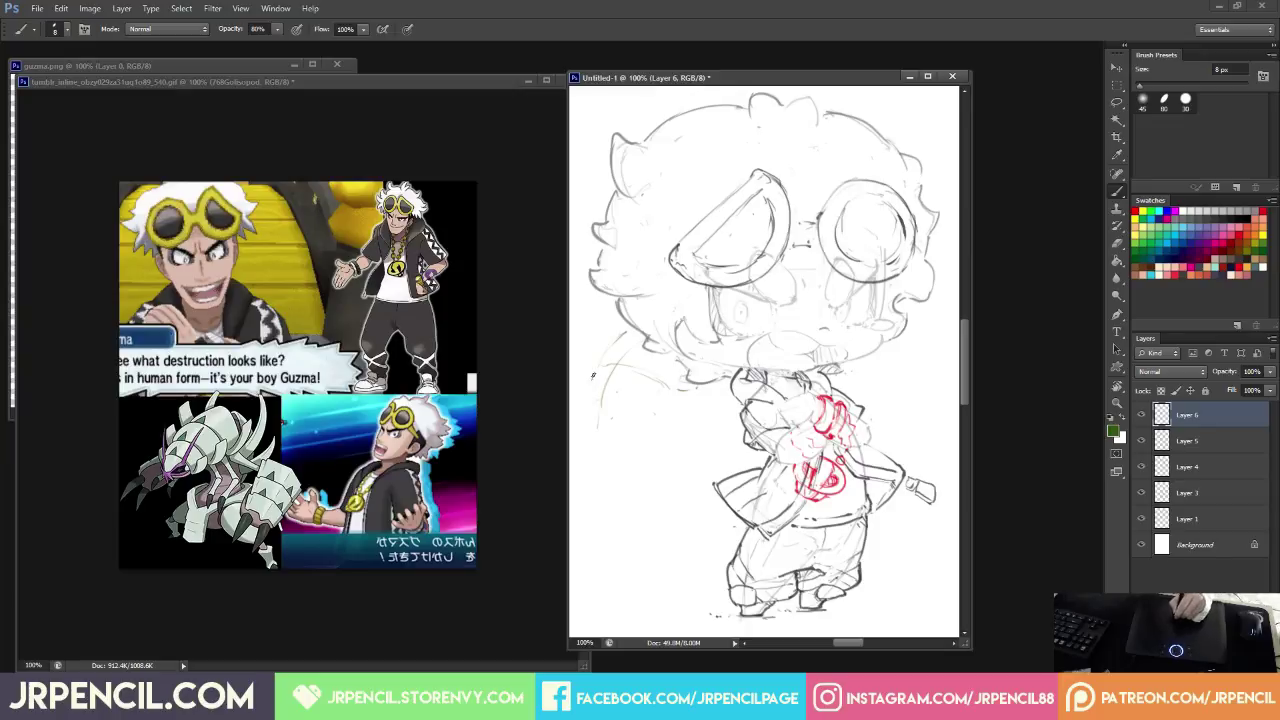
{"action": "mouse_move", "coordinate": [592, 375]}
{"action": "left_mouse_down"}
{"action": "mouse_move", "coordinate": [682, 434]}
{"action": "mouse_move", "coordinate": [677, 409]}
{"action": "mouse_move", "coordinate": [712, 415]}
{"action": "mouse_move", "coordinate": [680, 427]}
{"action": "mouse_move", "coordinate": [660, 362]}
{"action": "mouse_move", "coordinate": [682, 422]}
{"action": "mouse_move", "coordinate": [672, 387]}
{"action": "mouse_move", "coordinate": [709, 420]}
{"action": "mouse_move", "coordinate": [664, 411]}
{"action": "mouse_move", "coordinate": [643, 423]}
{"action": "mouse_move", "coordinate": [707, 420]}
{"action": "left_mouse_up"}
{"action": "key", "text": "e"}
{"action": "key", "text": "b"}
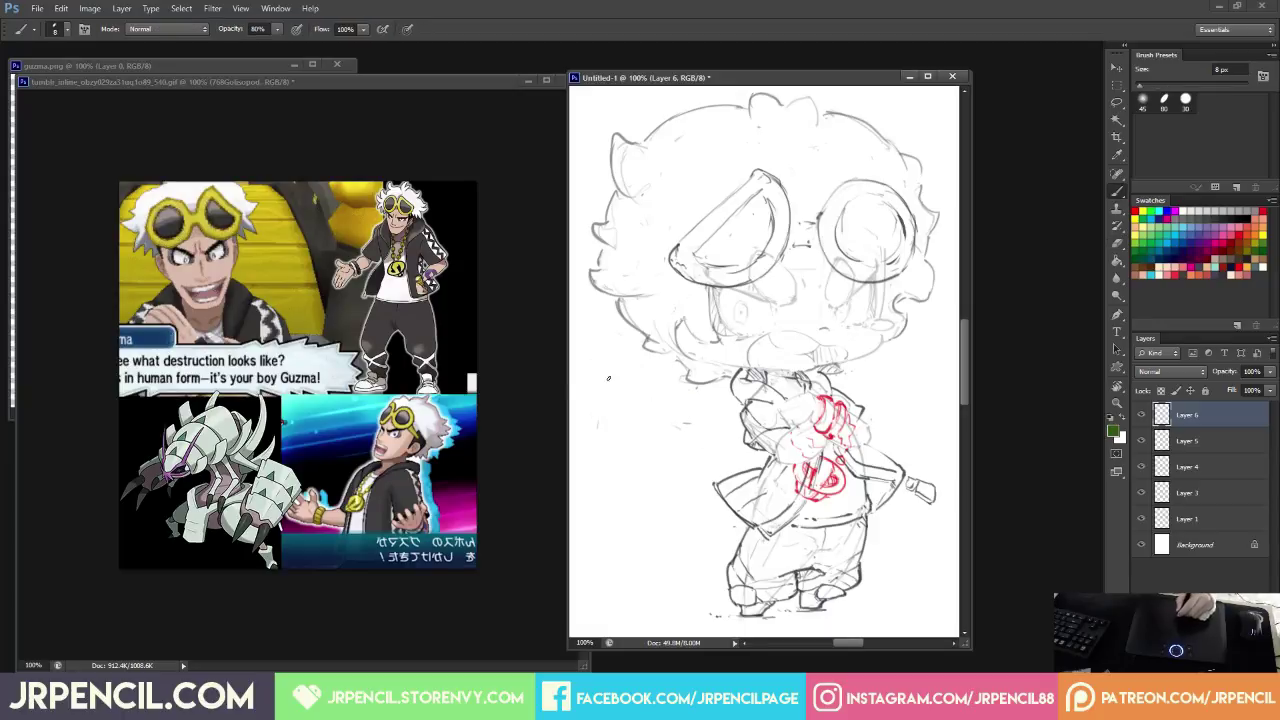
Try a rounded head outline running from under Guzma's hair around to his sleeve, correcting it with the Eraser.
{"action": "mouse_move", "coordinate": [603, 405]}
{"action": "left_mouse_down"}
{"action": "mouse_move", "coordinate": [618, 460]}
{"action": "mouse_move", "coordinate": [712, 444]}
{"action": "mouse_move", "coordinate": [746, 422]}
{"action": "left_mouse_up"}
{"action": "key", "text": "e"}
{"action": "mouse_move", "coordinate": [615, 385]}
{"action": "left_mouse_down"}
{"action": "mouse_move", "coordinate": [601, 425]}
{"action": "mouse_move", "coordinate": [610, 447]}
{"action": "left_mouse_up"}
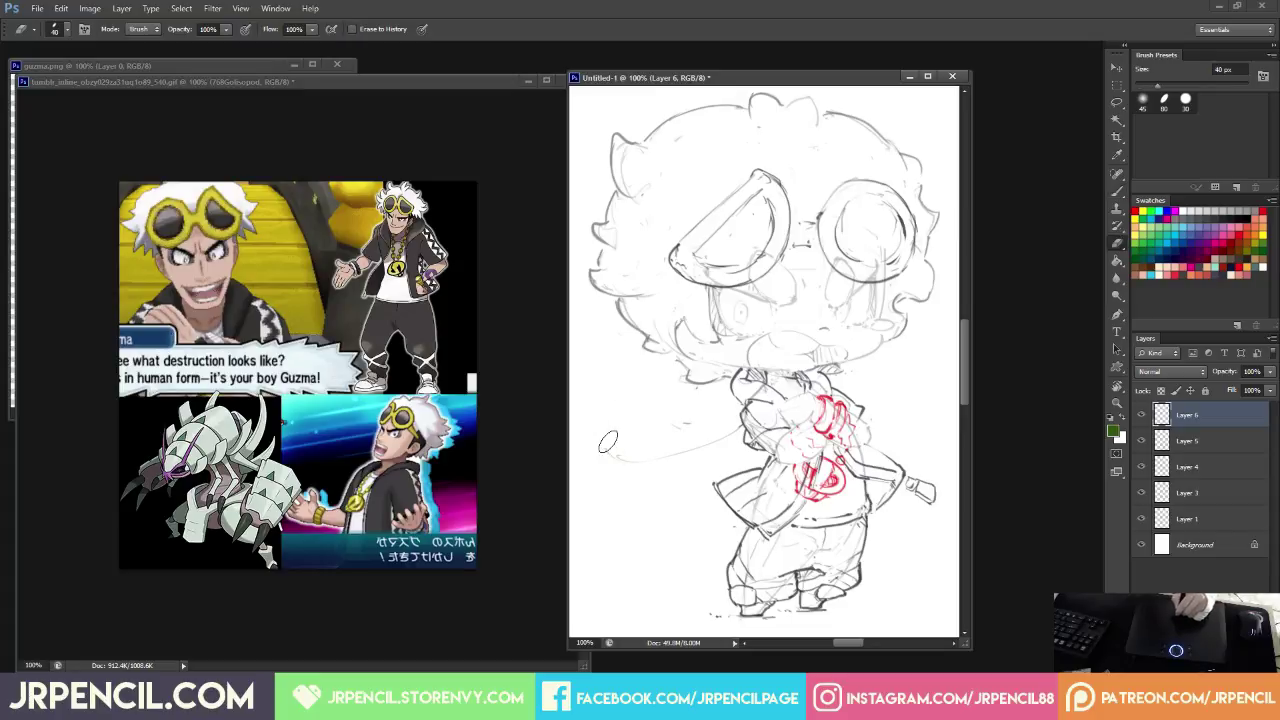
{"action": "key", "text": "b"}
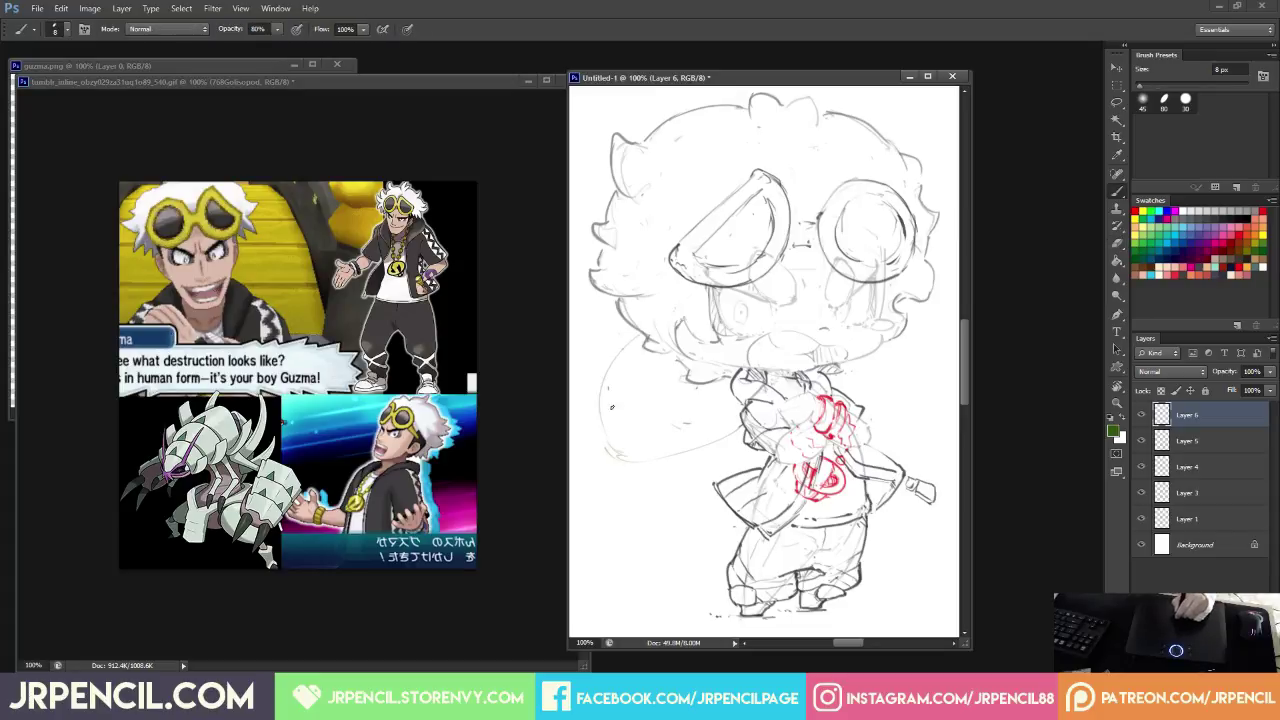
{"action": "mouse_move", "coordinate": [615, 437]}
{"action": "left_mouse_down"}
{"action": "mouse_move", "coordinate": [632, 366]}
{"action": "mouse_move", "coordinate": [658, 340]}
{"action": "mouse_move", "coordinate": [606, 422]}
{"action": "mouse_move", "coordinate": [599, 402]}
{"action": "mouse_move", "coordinate": [615, 380]}
{"action": "mouse_move", "coordinate": [616, 468]}
{"action": "mouse_move", "coordinate": [598, 405]}
{"action": "mouse_move", "coordinate": [596, 431]}
{"action": "mouse_move", "coordinate": [688, 463]}
{"action": "mouse_move", "coordinate": [633, 441]}
{"action": "mouse_move", "coordinate": [752, 428]}
{"action": "left_mouse_up"}
{"action": "key", "text": "e"}
{"action": "left_click", "coordinate": [611, 382]}
{"action": "key", "text": "b"}
{"action": "key", "text": "e"}
{"action": "key", "text": "b"}
Rework the lower edge of the rounded outline toward Guzma's jacket and erase the unwanted strokes.
{"action": "left_click_drag", "start_coordinate": [688, 457], "coordinate": [745, 440]}
{"action": "key", "text": "e"}
{"action": "key", "text": "b"}
{"action": "key", "text": "e"}
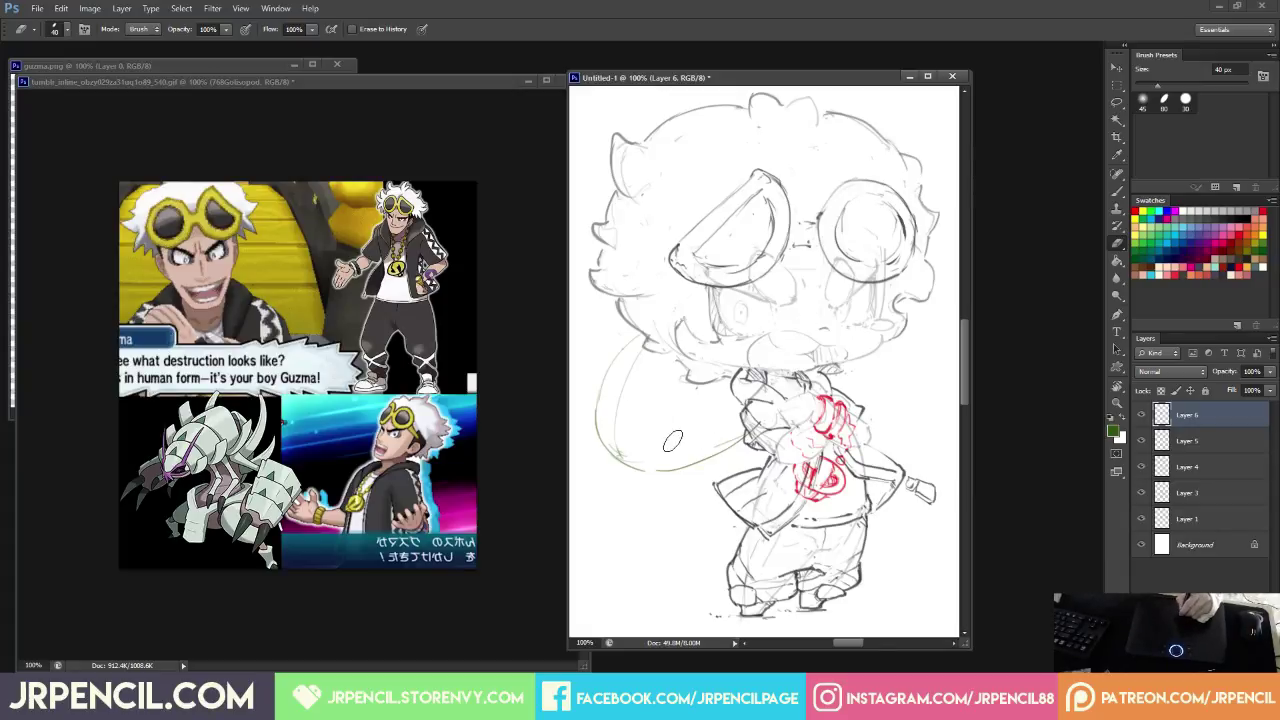
{"action": "left_click_drag", "start_coordinate": [722, 450], "coordinate": [750, 428]}
{"action": "key", "text": "b"}
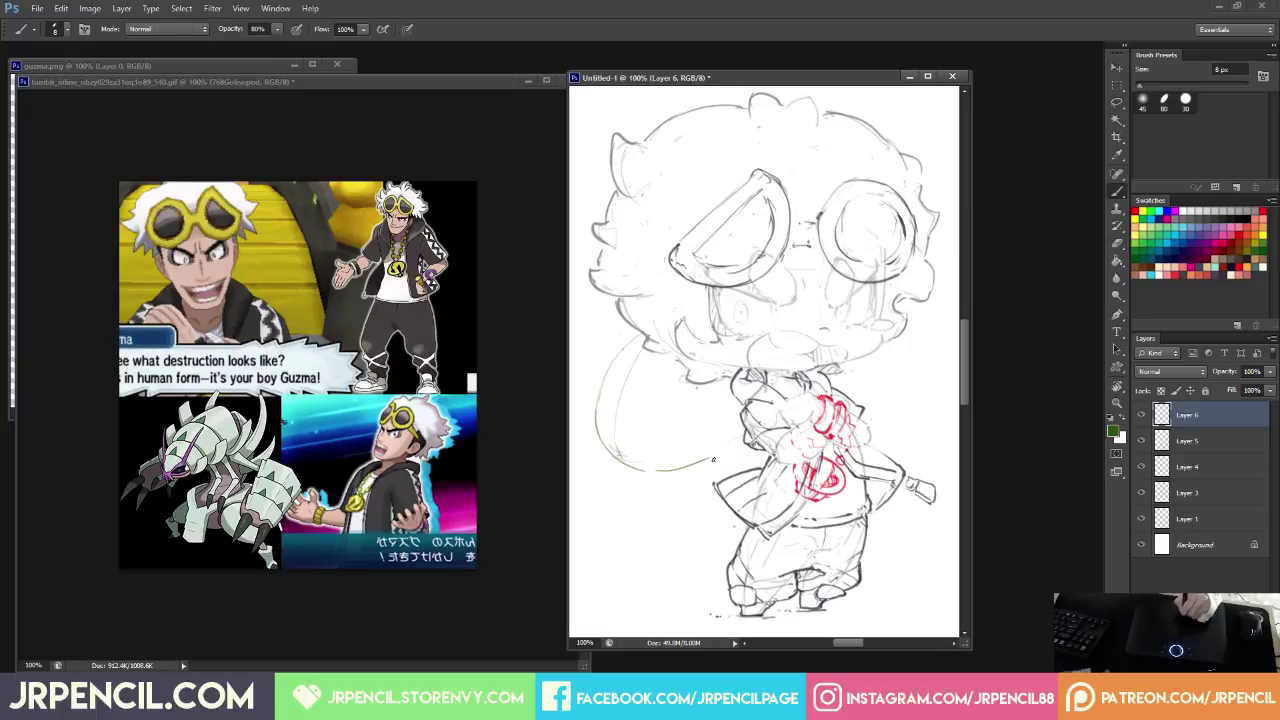
{"action": "key", "text": "e"}
{"action": "mouse_move", "coordinate": [690, 467]}
{"action": "left_mouse_down"}
{"action": "mouse_move", "coordinate": [660, 470]}
{"action": "mouse_move", "coordinate": [742, 456]}
{"action": "left_mouse_up"}
{"action": "key", "text": "b"}
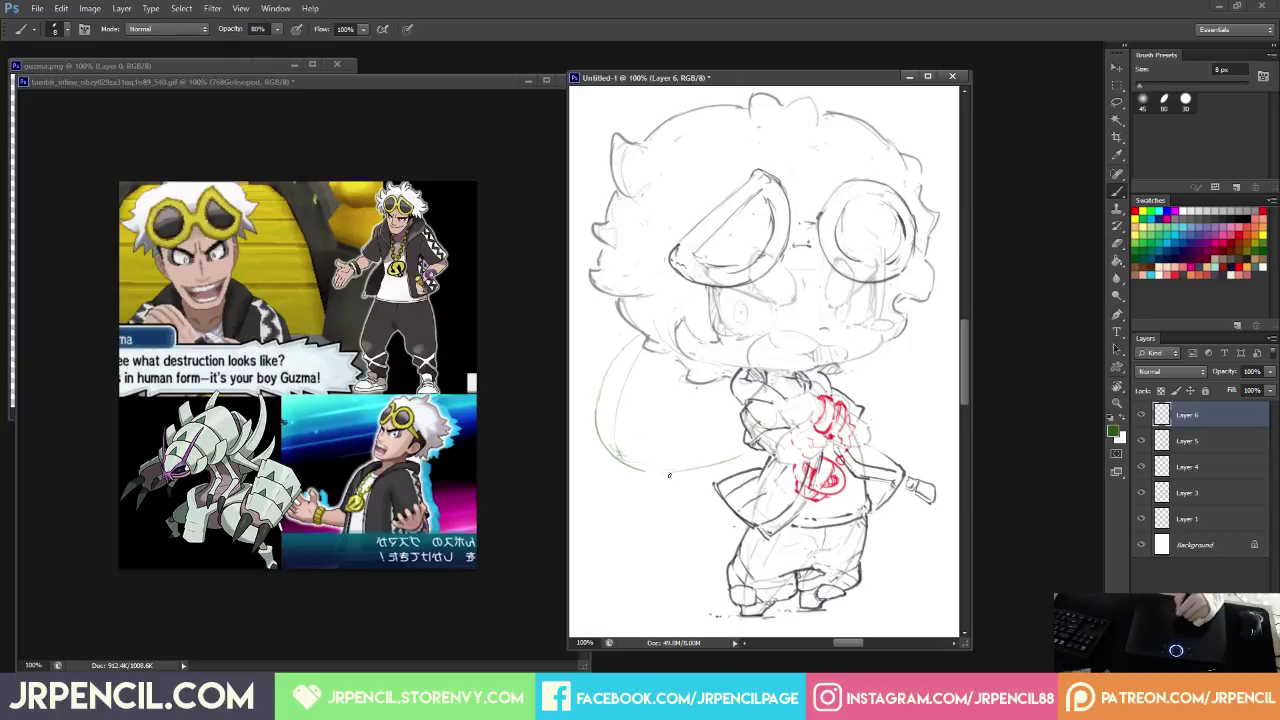
{"action": "key", "text": "e"}
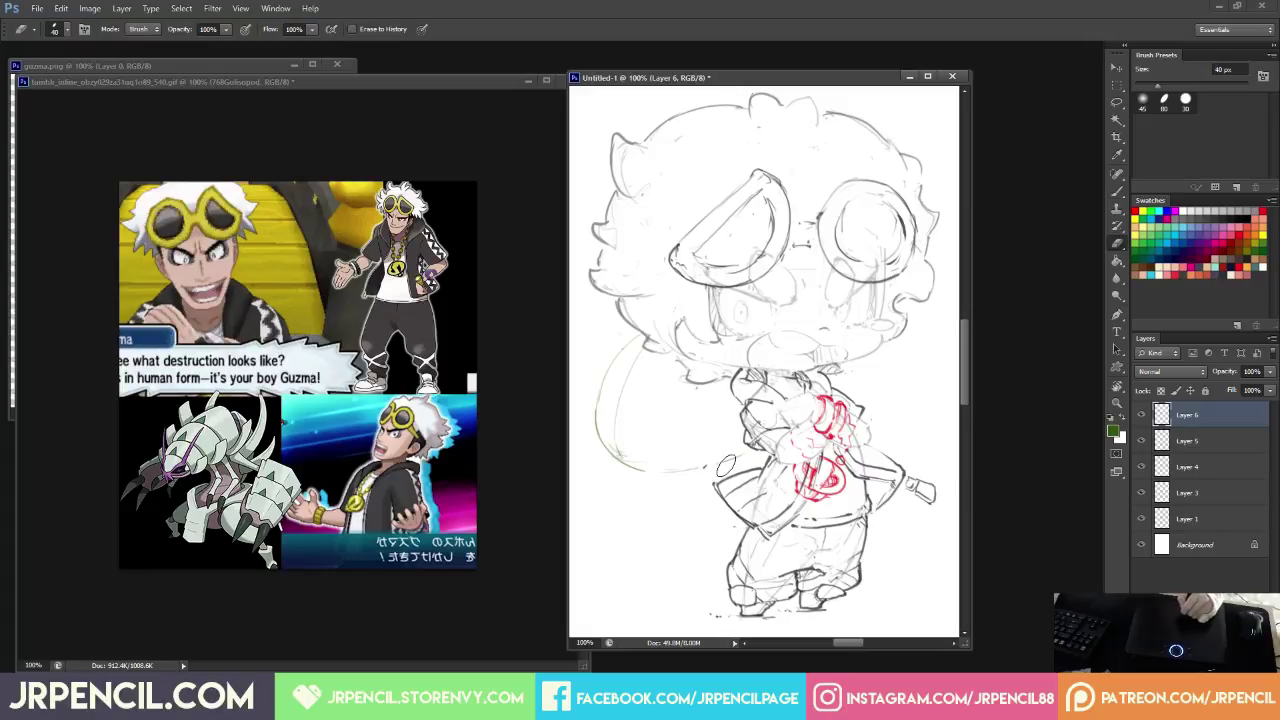
{"action": "mouse_move", "coordinate": [602, 415]}
{"action": "left_mouse_down"}
{"action": "mouse_move", "coordinate": [640, 343]}
{"action": "mouse_move", "coordinate": [604, 424]}
{"action": "mouse_move", "coordinate": [608, 364]}
{"action": "mouse_move", "coordinate": [627, 465]}
{"action": "left_mouse_up"}
{"action": "key", "text": "b"}
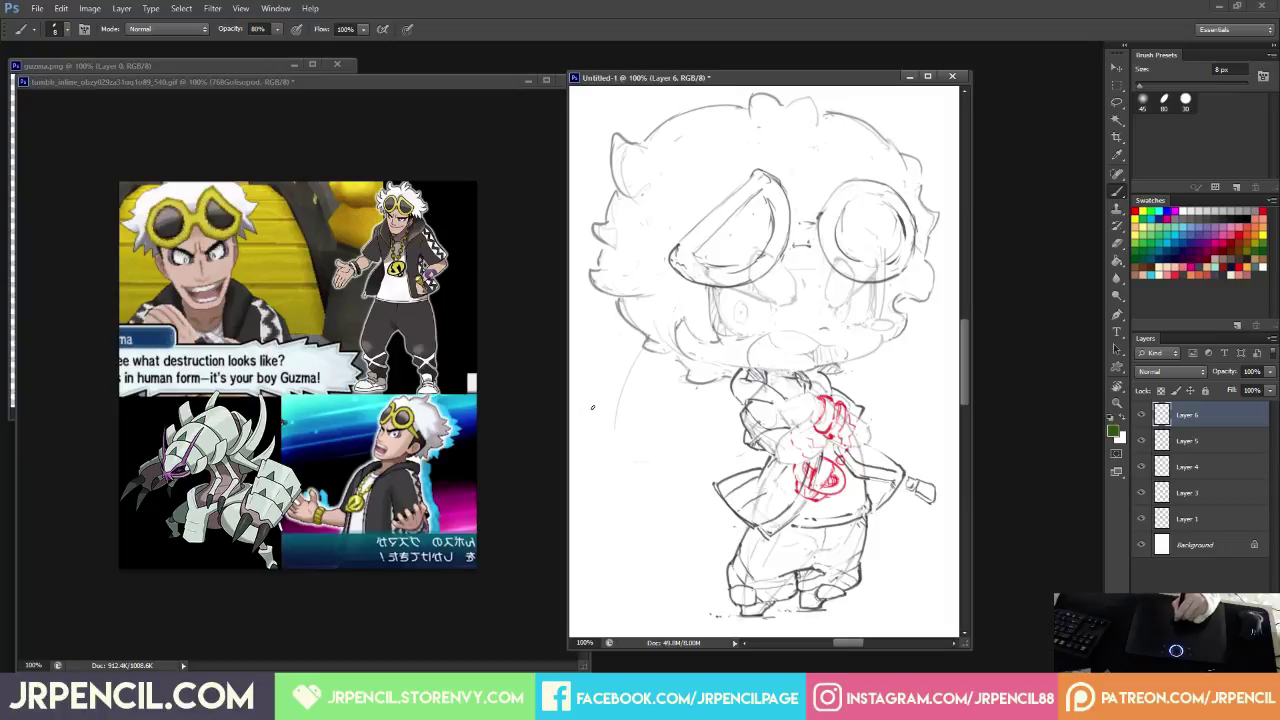
Redraw the rounded outline as one continuous curve from the hair down and across toward the jacket.
{"action": "left_click_drag", "start_coordinate": [624, 332], "coordinate": [603, 422]}
{"action": "key", "text": "e"}
{"action": "key", "text": "b"}
{"action": "mouse_move", "coordinate": [624, 335]}
{"action": "left_mouse_down"}
{"action": "mouse_move", "coordinate": [613, 454]}
{"action": "mouse_move", "coordinate": [660, 455]}
{"action": "mouse_move", "coordinate": [716, 425]}
{"action": "left_mouse_up"}
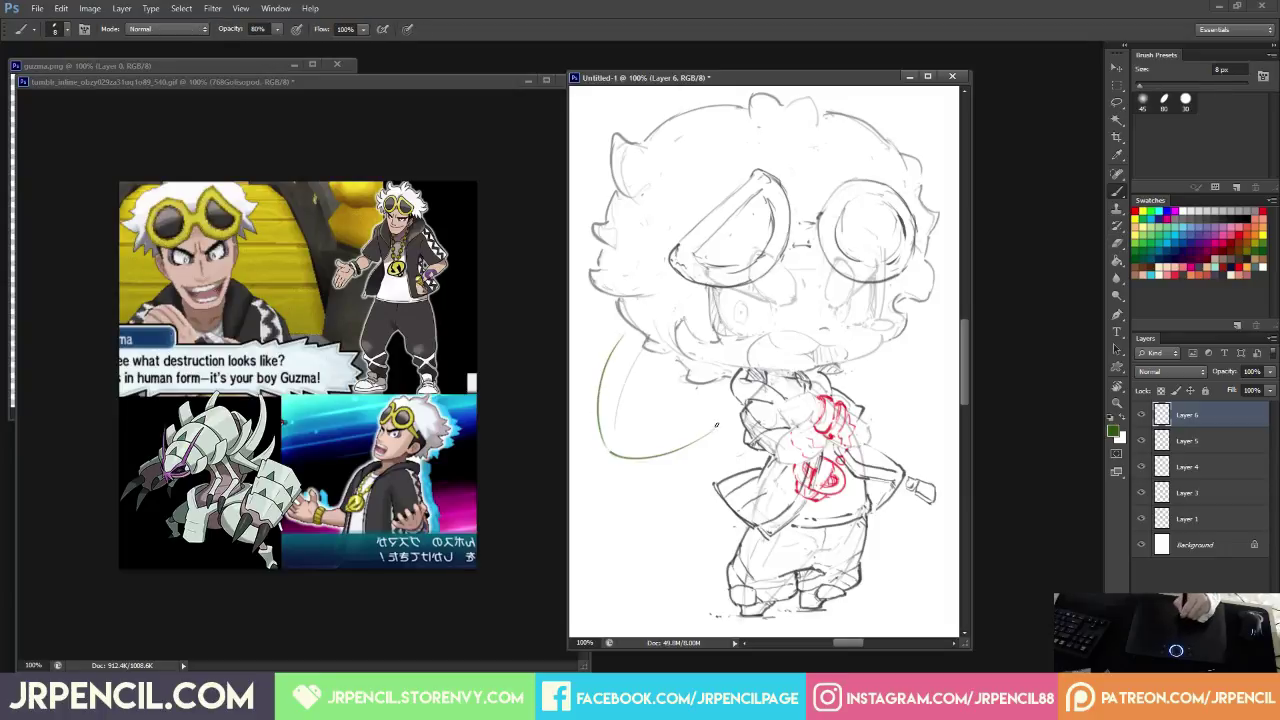
Group Layers 5, 4, 3 and 1, fade the group's opacity to a faint guide, and make Layer 6 active.
{"action": "left_click", "coordinate": [1177, 445]}
{"action": "left_click", "coordinate": [1177, 519], "text": "shift"}
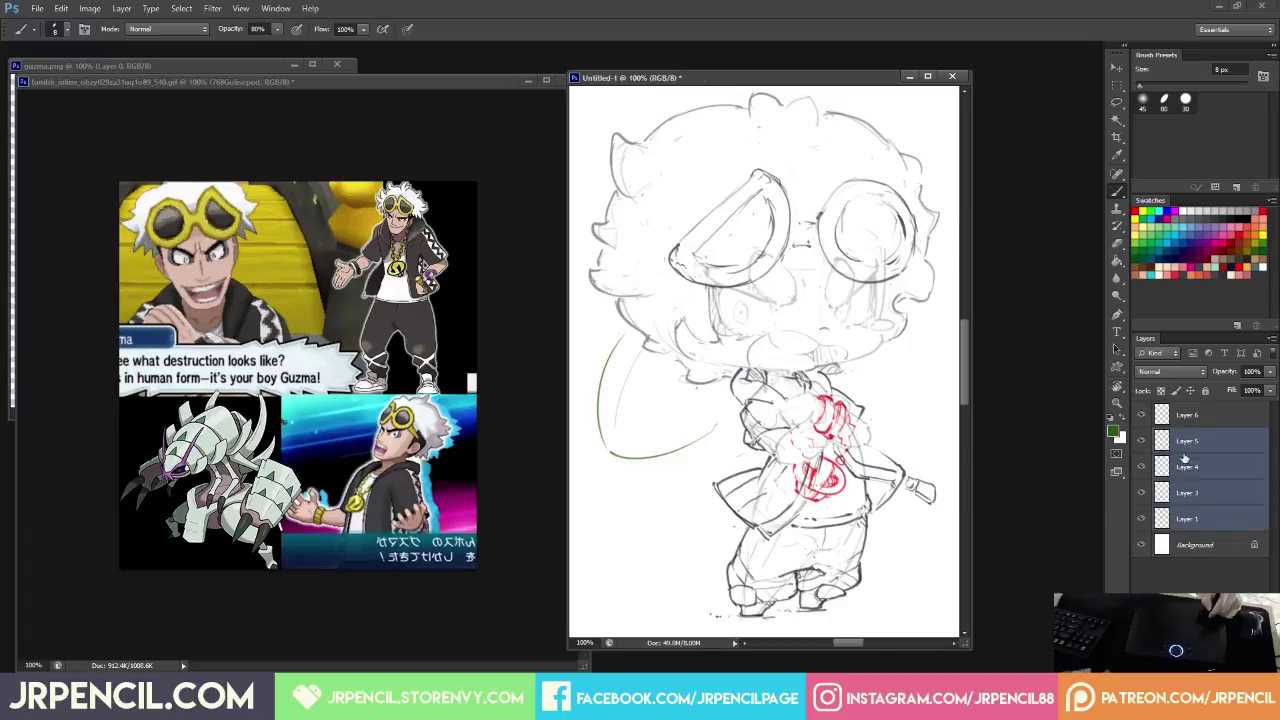
{"action": "key", "text": "ctrl+g"}
{"action": "left_click_drag", "start_coordinate": [1269, 386], "coordinate": [1213, 395]}
{"action": "left_click", "coordinate": [1190, 414]}
Erase the earlier outline on Layer 6 and draw a full circle with curved guidelines for Golisopod's head, overlapping Guzma's hair and arm.
{"action": "key", "text": "e"}
{"action": "mouse_move", "coordinate": [623, 365]}
{"action": "left_mouse_down"}
{"action": "mouse_move", "coordinate": [599, 411]}
{"action": "mouse_move", "coordinate": [765, 422]}
{"action": "mouse_move", "coordinate": [594, 424]}
{"action": "left_mouse_up"}
{"action": "key", "text": "b"}
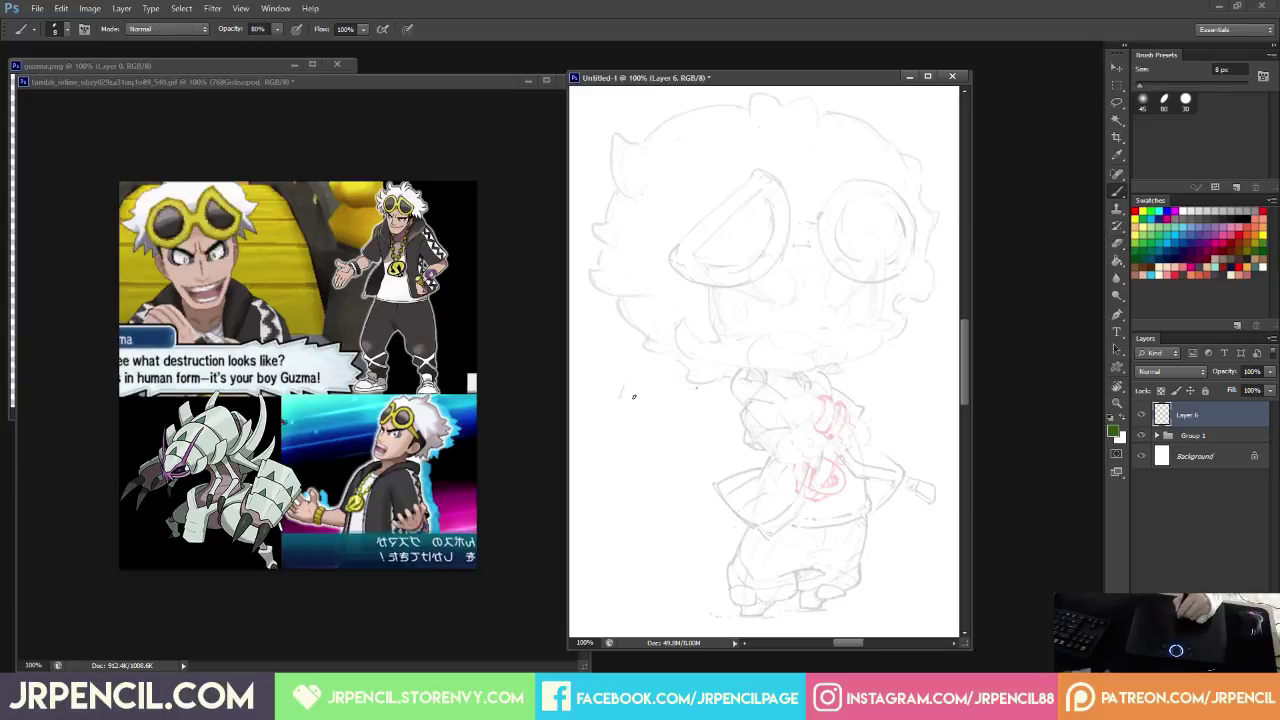
{"action": "key", "text": "e"}
{"action": "key", "text": "b"}
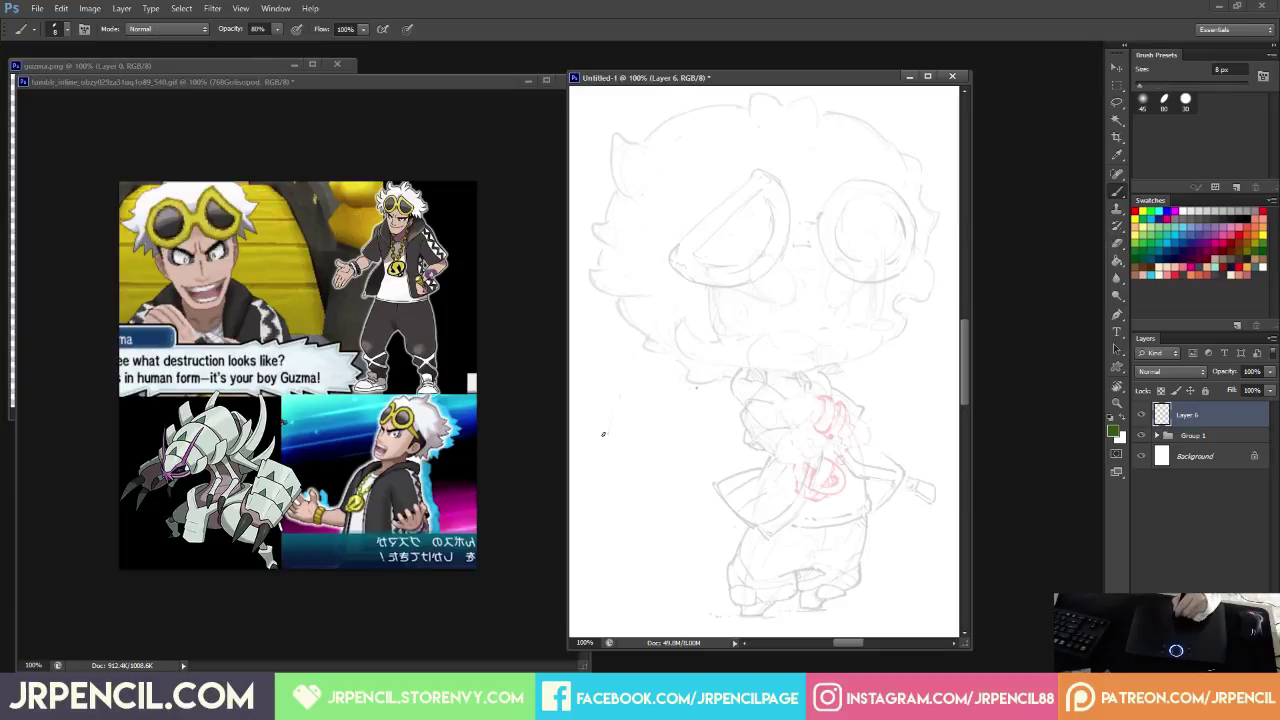
{"action": "mouse_move", "coordinate": [605, 381]}
{"action": "left_mouse_down"}
{"action": "mouse_move", "coordinate": [672, 312]}
{"action": "mouse_move", "coordinate": [755, 444]}
{"action": "left_mouse_up"}
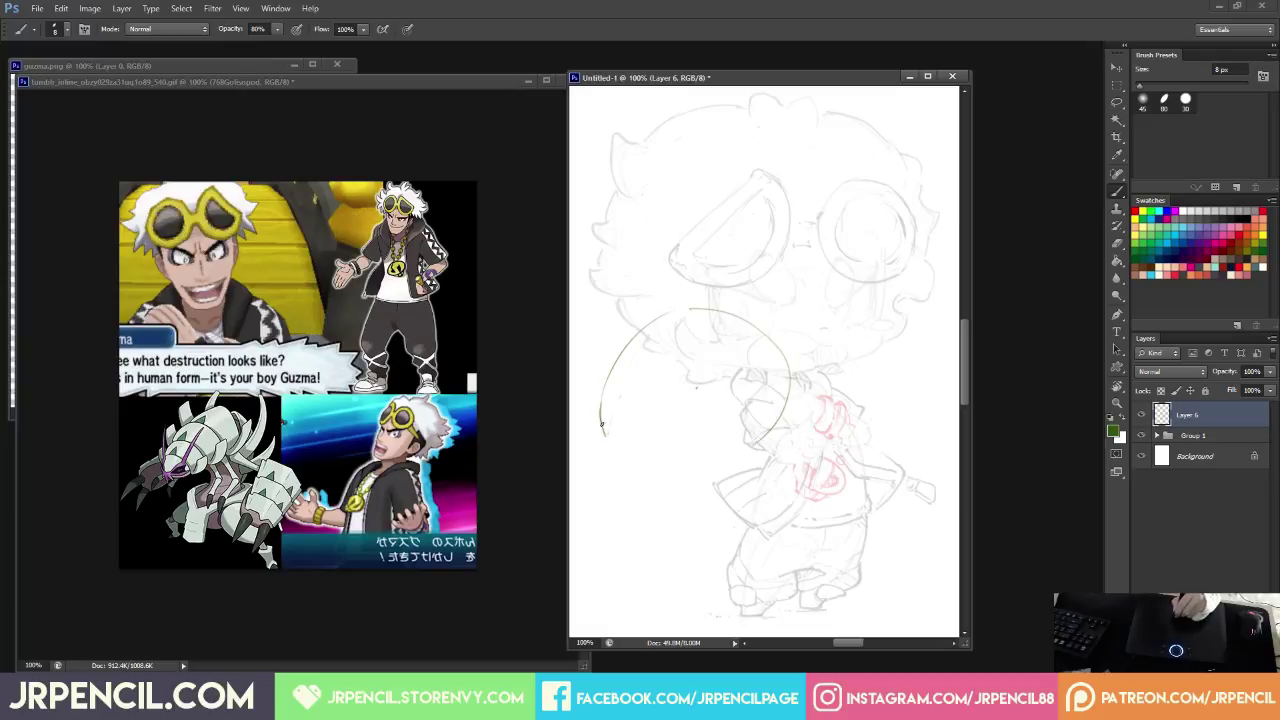
{"action": "mouse_move", "coordinate": [602, 425]}
{"action": "left_mouse_down"}
{"action": "mouse_move", "coordinate": [631, 461]}
{"action": "mouse_move", "coordinate": [601, 432]}
{"action": "mouse_move", "coordinate": [738, 450]}
{"action": "left_mouse_up"}
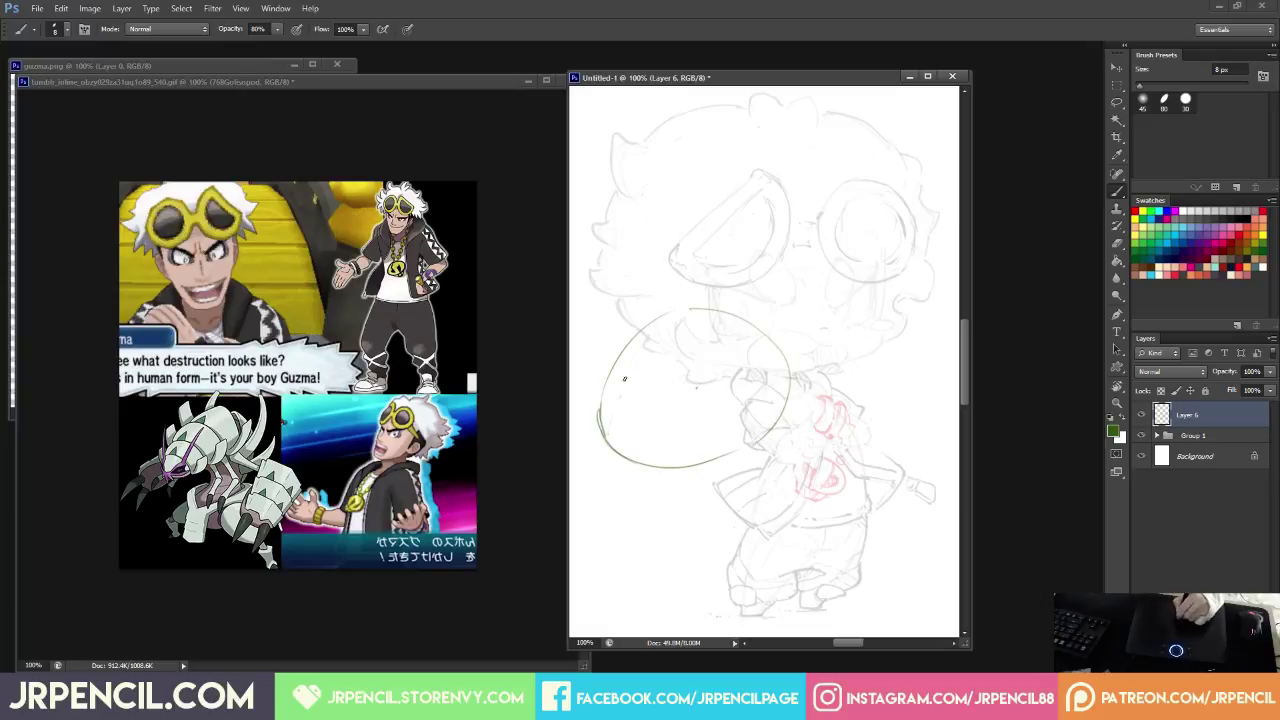
{"action": "left_click_drag", "start_coordinate": [625, 396], "coordinate": [701, 319]}
{"action": "left_click_drag", "start_coordinate": [620, 373], "coordinate": [691, 451]}
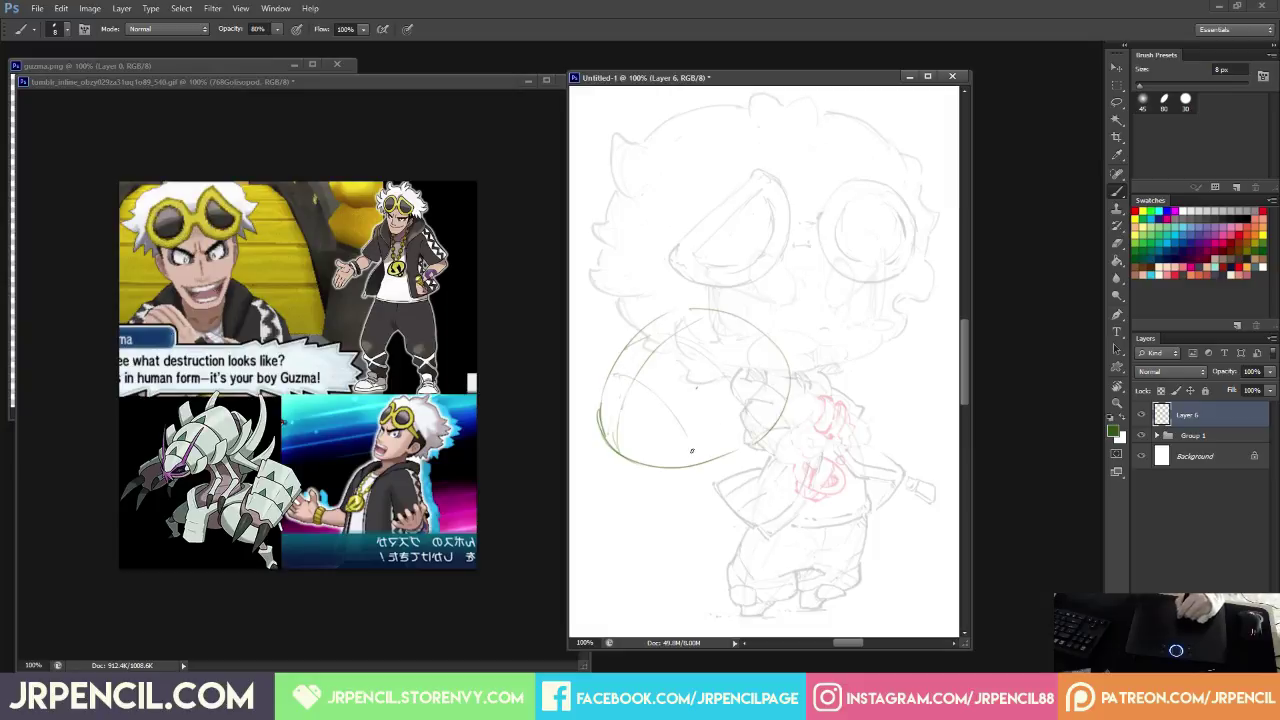
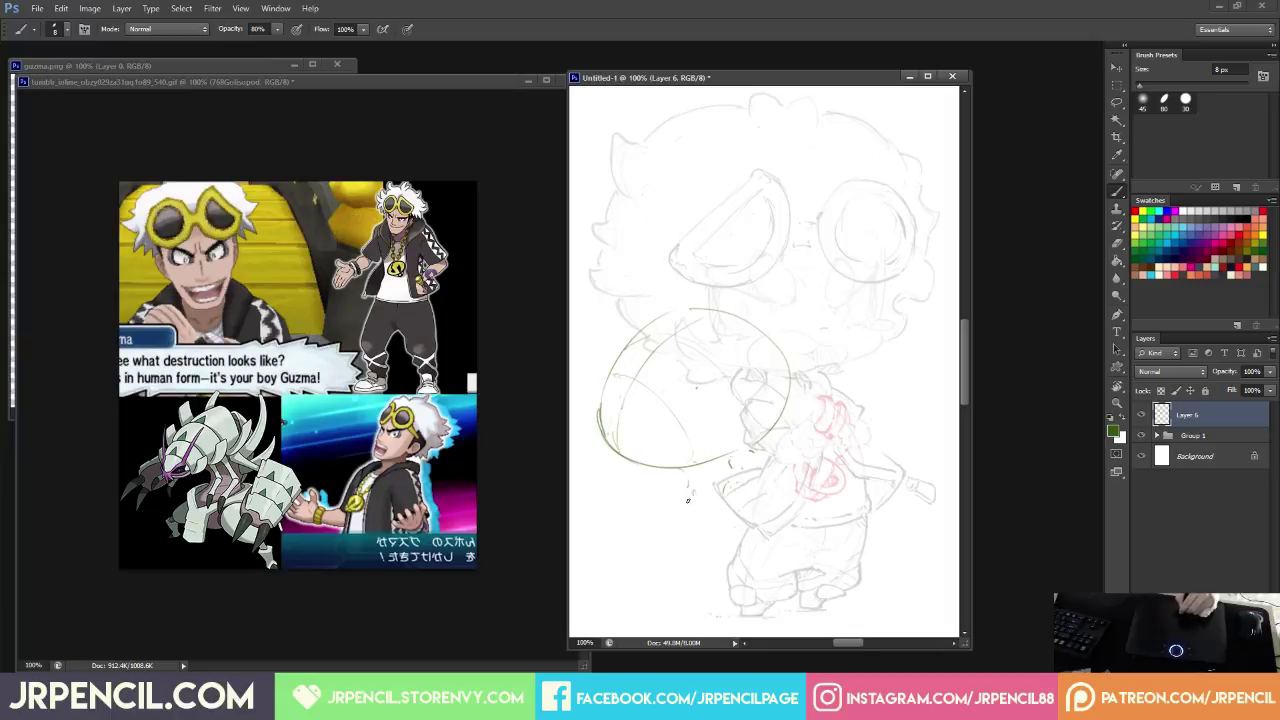
Try a small oval at the head circle's lower left and a rough body beneath it, then erase the body lines.
{"action": "key", "text": "e"}
{"action": "left_click_drag", "start_coordinate": [688, 486], "coordinate": [691, 503]}
{"action": "key", "text": "b"}
{"action": "left_click_drag", "start_coordinate": [688, 538], "coordinate": [727, 511]}
{"action": "left_click_drag", "start_coordinate": [681, 470], "coordinate": [712, 518]}
{"action": "mouse_move", "coordinate": [600, 431]}
{"action": "left_mouse_down"}
{"action": "mouse_move", "coordinate": [622, 430]}
{"action": "mouse_move", "coordinate": [647, 456]}
{"action": "left_mouse_up"}
{"action": "mouse_move", "coordinate": [600, 431]}
{"action": "left_mouse_down"}
{"action": "mouse_move", "coordinate": [616, 465]}
{"action": "mouse_move", "coordinate": [649, 456]}
{"action": "mouse_move", "coordinate": [731, 484]}
{"action": "mouse_move", "coordinate": [685, 476]}
{"action": "mouse_move", "coordinate": [673, 510]}
{"action": "mouse_move", "coordinate": [689, 479]}
{"action": "mouse_move", "coordinate": [684, 504]}
{"action": "mouse_move", "coordinate": [732, 513]}
{"action": "mouse_move", "coordinate": [680, 528]}
{"action": "mouse_move", "coordinate": [659, 496]}
{"action": "mouse_move", "coordinate": [667, 480]}
{"action": "mouse_move", "coordinate": [659, 510]}
{"action": "mouse_move", "coordinate": [684, 539]}
{"action": "mouse_move", "coordinate": [762, 512]}
{"action": "mouse_move", "coordinate": [729, 576]}
{"action": "left_mouse_up"}
{"action": "left_click_drag", "start_coordinate": [759, 585], "coordinate": [753, 592]}
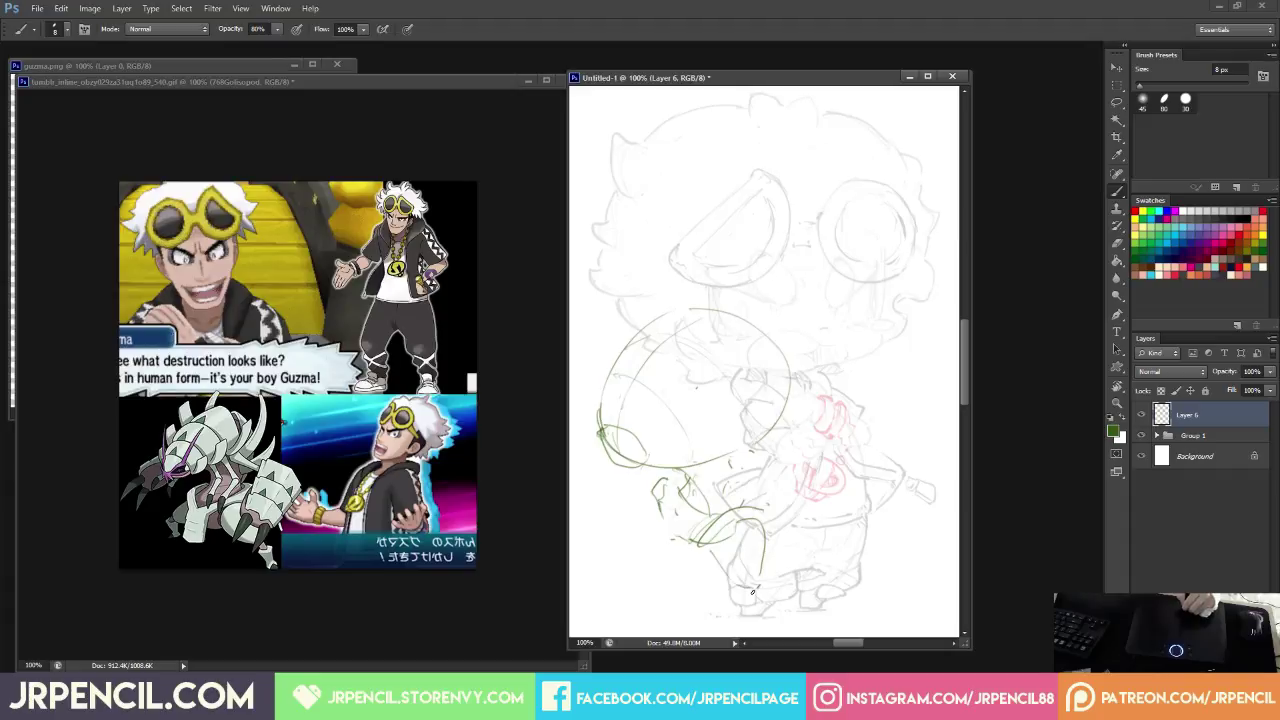
{"action": "left_click_drag", "start_coordinate": [656, 494], "coordinate": [696, 562]}
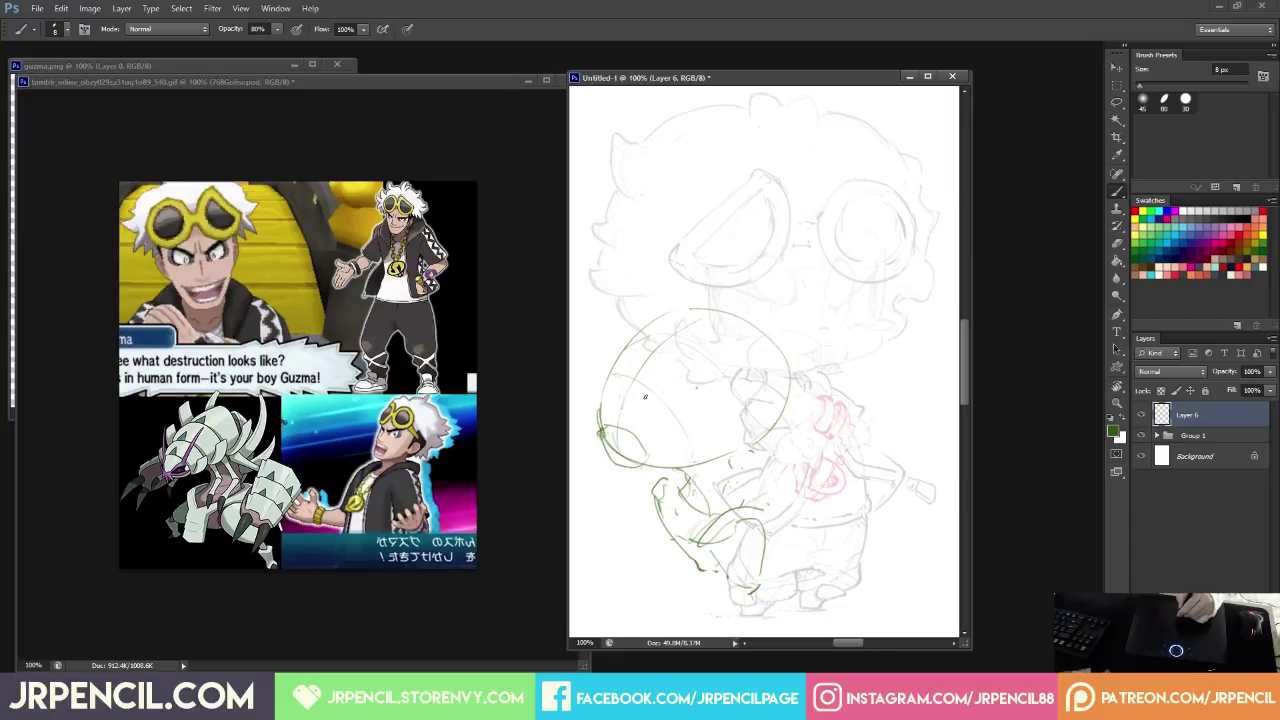
{"action": "left_click_drag", "start_coordinate": [656, 463], "coordinate": [740, 455]}
{"action": "key", "text": "e"}
{"action": "mouse_move", "coordinate": [731, 538]}
{"action": "left_mouse_down"}
{"action": "mouse_move", "coordinate": [772, 570]}
{"action": "mouse_move", "coordinate": [708, 552]}
{"action": "mouse_move", "coordinate": [651, 509]}
{"action": "mouse_move", "coordinate": [674, 464]}
{"action": "left_mouse_up"}
{"action": "key", "text": "b"}
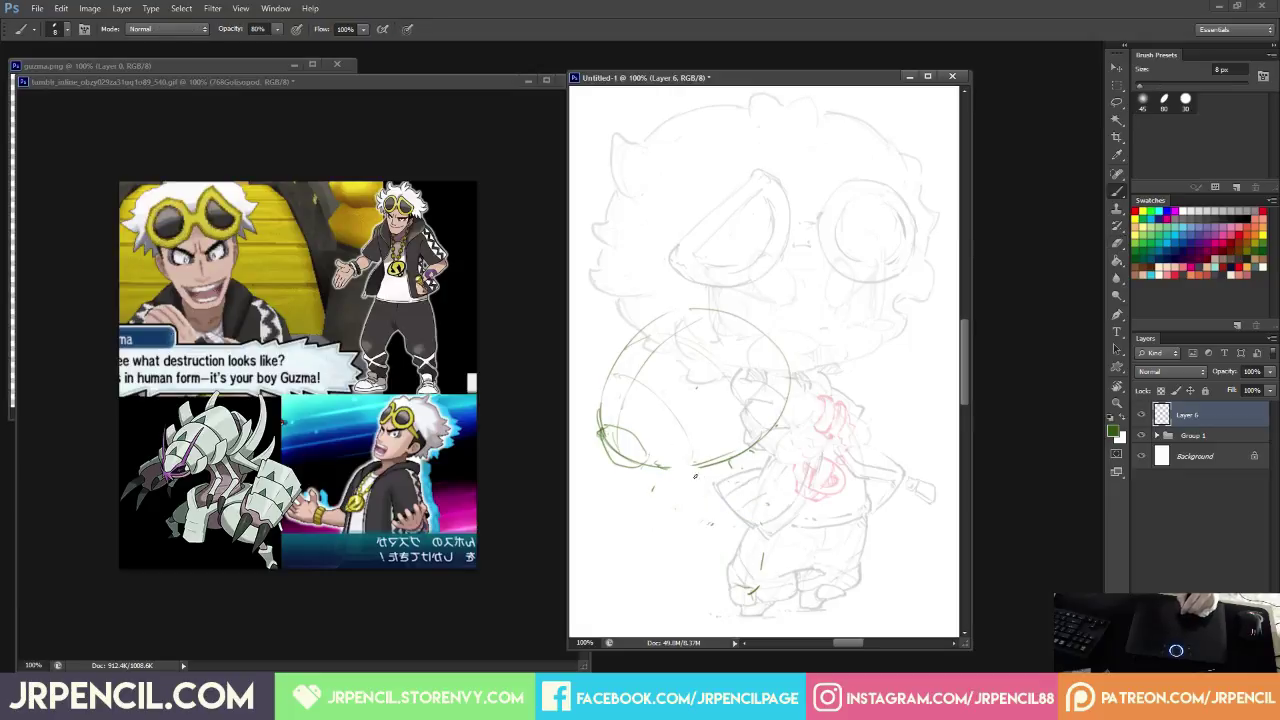
Erase the circle's lower-left edge and small oval, and draw a bold tapering jaw line in their place.
{"action": "left_click_drag", "start_coordinate": [680, 526], "coordinate": [708, 546]}
{"action": "left_click_drag", "start_coordinate": [694, 476], "coordinate": [680, 534]}
{"action": "key", "text": "e"}
{"action": "mouse_move", "coordinate": [642, 440]}
{"action": "left_mouse_down"}
{"action": "mouse_move", "coordinate": [594, 403]}
{"action": "mouse_move", "coordinate": [617, 409]}
{"action": "mouse_move", "coordinate": [665, 464]}
{"action": "mouse_move", "coordinate": [639, 489]}
{"action": "left_mouse_up"}
{"action": "key", "text": "b"}
{"action": "mouse_move", "coordinate": [604, 430]}
{"action": "left_mouse_down"}
{"action": "mouse_move", "coordinate": [642, 501]}
{"action": "mouse_move", "coordinate": [732, 456]}
{"action": "mouse_move", "coordinate": [689, 486]}
{"action": "mouse_move", "coordinate": [747, 463]}
{"action": "mouse_move", "coordinate": [706, 483]}
{"action": "mouse_move", "coordinate": [713, 512]}
{"action": "mouse_move", "coordinate": [700, 540]}
{"action": "left_mouse_up"}
{"action": "key", "text": "e"}
{"action": "key", "text": "b"}
Sketch a small oval beneath the jaw and a few strokes from the jaw toward Guzma's jacket.
{"action": "left_click_drag", "start_coordinate": [680, 489], "coordinate": [708, 486]}
{"action": "left_click_drag", "start_coordinate": [692, 490], "coordinate": [713, 527]}
{"action": "key", "text": "e"}
{"action": "key", "text": "b"}
{"action": "mouse_move", "coordinate": [698, 500]}
{"action": "left_mouse_down"}
{"action": "mouse_move", "coordinate": [695, 531]}
{"action": "mouse_move", "coordinate": [758, 516]}
{"action": "left_mouse_up"}
{"action": "key", "text": "e"}
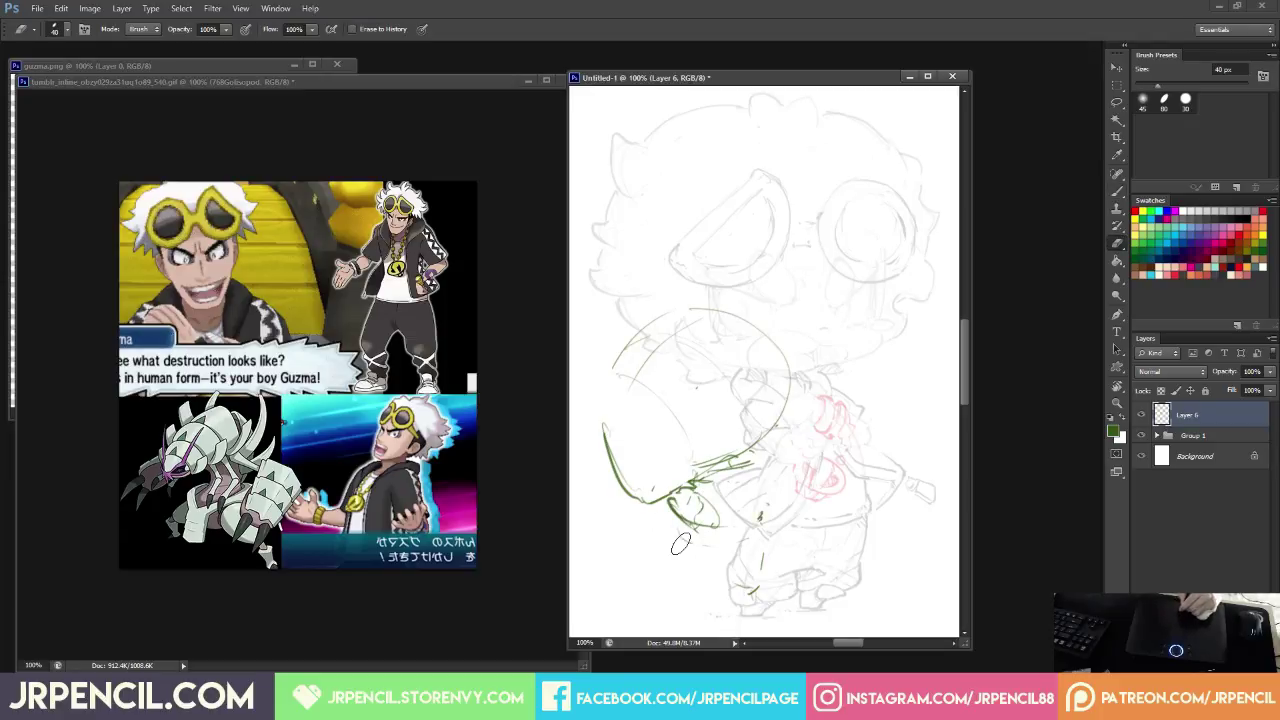
Clean up under the small oval and sketch the lower curve of Golisopod's body toward Guzma's leg.
{"action": "left_click_drag", "start_coordinate": [680, 541], "coordinate": [706, 545]}
{"action": "key", "text": "b"}
{"action": "mouse_move", "coordinate": [667, 518]}
{"action": "left_mouse_down"}
{"action": "mouse_move", "coordinate": [705, 566]}
{"action": "mouse_move", "coordinate": [744, 555]}
{"action": "mouse_move", "coordinate": [750, 596]}
{"action": "left_mouse_up"}
{"action": "key", "text": "e"}
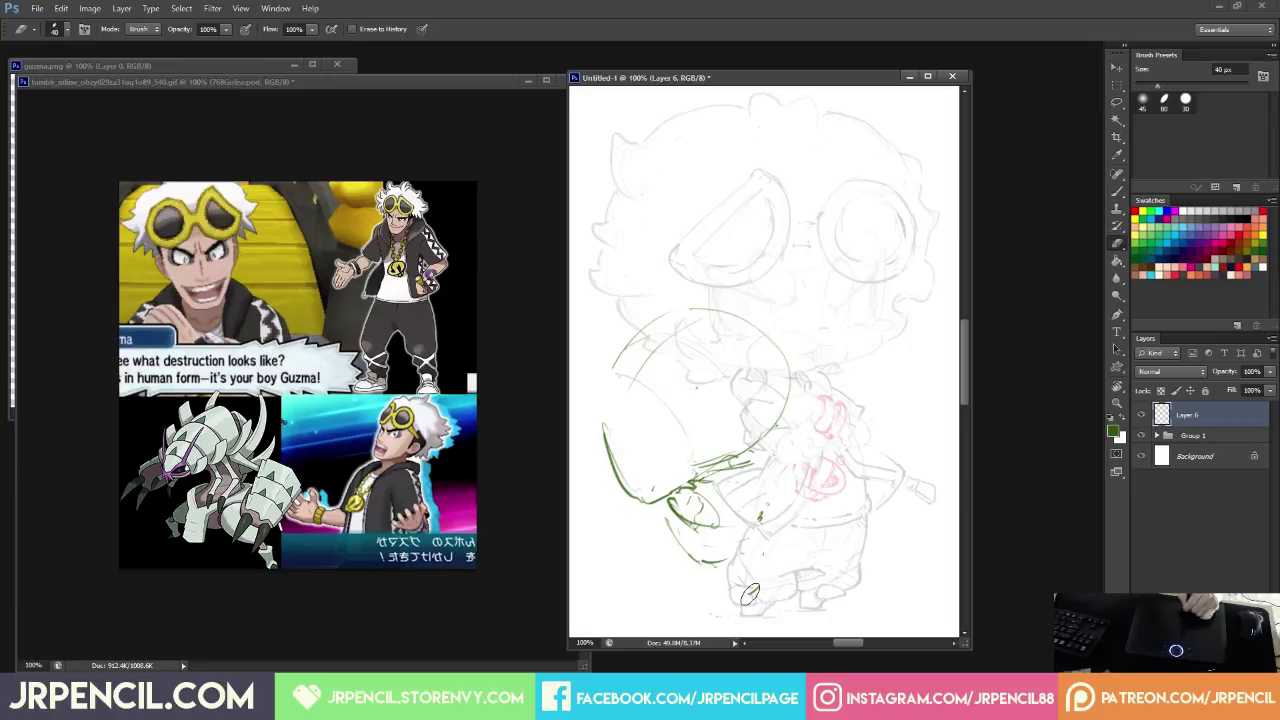
Rough in a pointed limb beside the lower body curve and a leg overlapping Guzma's foot.
{"action": "key", "text": "b"}
{"action": "mouse_move", "coordinate": [660, 531]}
{"action": "left_mouse_down"}
{"action": "mouse_move", "coordinate": [689, 567]}
{"action": "mouse_move", "coordinate": [653, 565]}
{"action": "mouse_move", "coordinate": [653, 534]}
{"action": "mouse_move", "coordinate": [648, 562]}
{"action": "mouse_move", "coordinate": [696, 562]}
{"action": "mouse_move", "coordinate": [671, 533]}
{"action": "mouse_move", "coordinate": [722, 564]}
{"action": "mouse_move", "coordinate": [660, 529]}
{"action": "mouse_move", "coordinate": [689, 566]}
{"action": "mouse_move", "coordinate": [762, 602]}
{"action": "left_mouse_up"}
{"action": "key", "text": "e"}
{"action": "key", "text": "b"}
{"action": "key", "text": "e"}
{"action": "key", "text": "b"}
{"action": "key", "text": "e"}
{"action": "key", "text": "b"}
{"action": "mouse_move", "coordinate": [770, 556]}
{"action": "left_mouse_down"}
{"action": "mouse_move", "coordinate": [750, 602]}
{"action": "mouse_move", "coordinate": [787, 614]}
{"action": "left_mouse_up"}
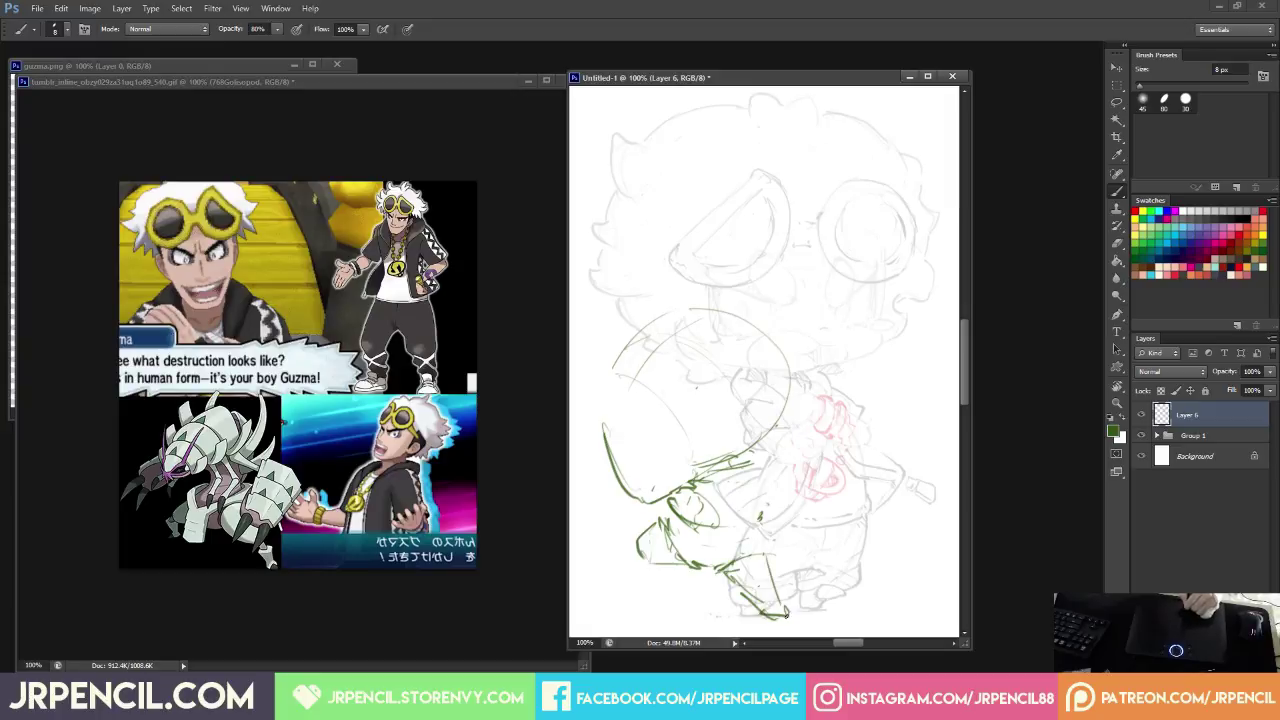
Extend the pointed limb downward into a larger shape and erase the leg over Guzma's foot.
{"action": "mouse_move", "coordinate": [641, 555]}
{"action": "left_mouse_down"}
{"action": "mouse_move", "coordinate": [678, 586]}
{"action": "mouse_move", "coordinate": [694, 589]}
{"action": "mouse_move", "coordinate": [702, 573]}
{"action": "mouse_move", "coordinate": [752, 592]}
{"action": "mouse_move", "coordinate": [705, 562]}
{"action": "mouse_move", "coordinate": [708, 579]}
{"action": "left_mouse_up"}
{"action": "key", "text": "e"}
{"action": "key", "text": "b"}
Shift the green Golisopod sketch on Layer 6 slightly to the left with Free Transform, and reset the canvas rotation to 0°.
{"action": "key", "text": "ctrl+t"}
{"action": "mouse_move", "coordinate": [747, 518]}
{"action": "left_mouse_down"}
{"action": "mouse_move", "coordinate": [708, 562]}
{"action": "mouse_move", "coordinate": [689, 552]}
{"action": "left_mouse_up"}
{"action": "key", "text": "Escape"}
{"action": "left_click", "coordinate": [1200, 422]}
{"action": "key", "text": "ctrl+t"}
{"action": "key", "text": "Return"}
{"action": "key", "text": "b"}
{"action": "key", "text": "r"}
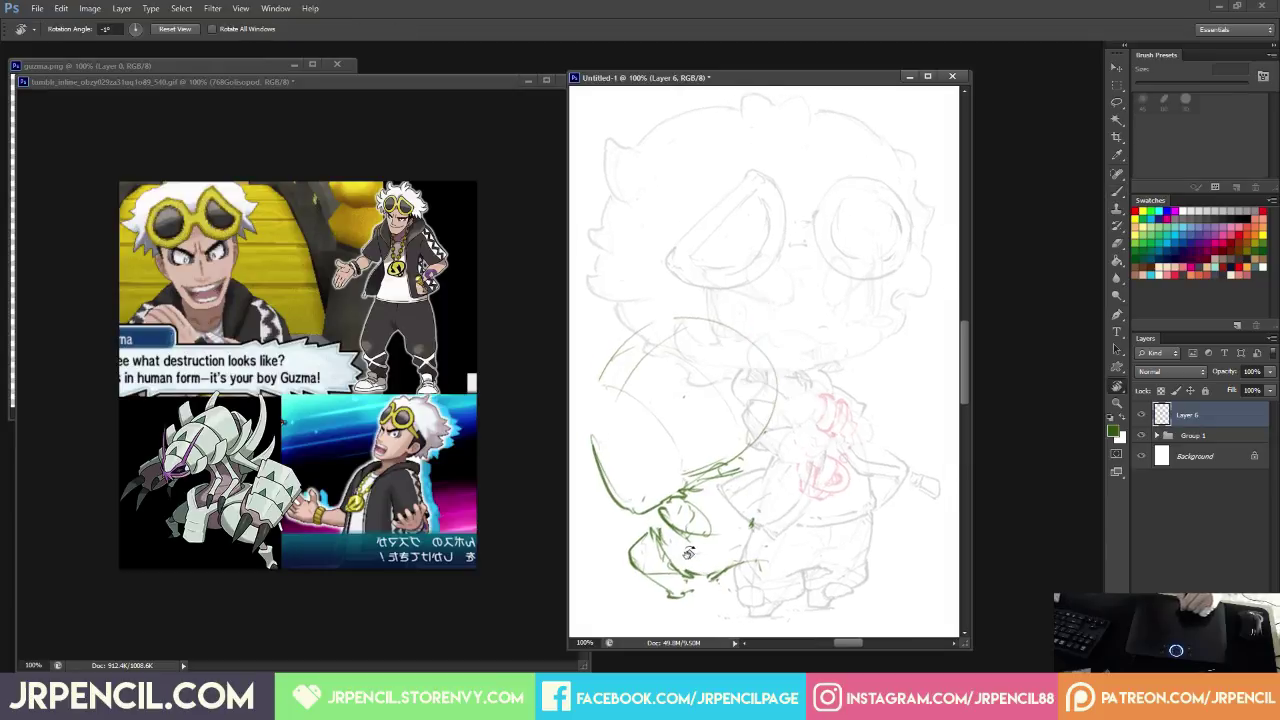
{"action": "left_click", "coordinate": [174, 28]}
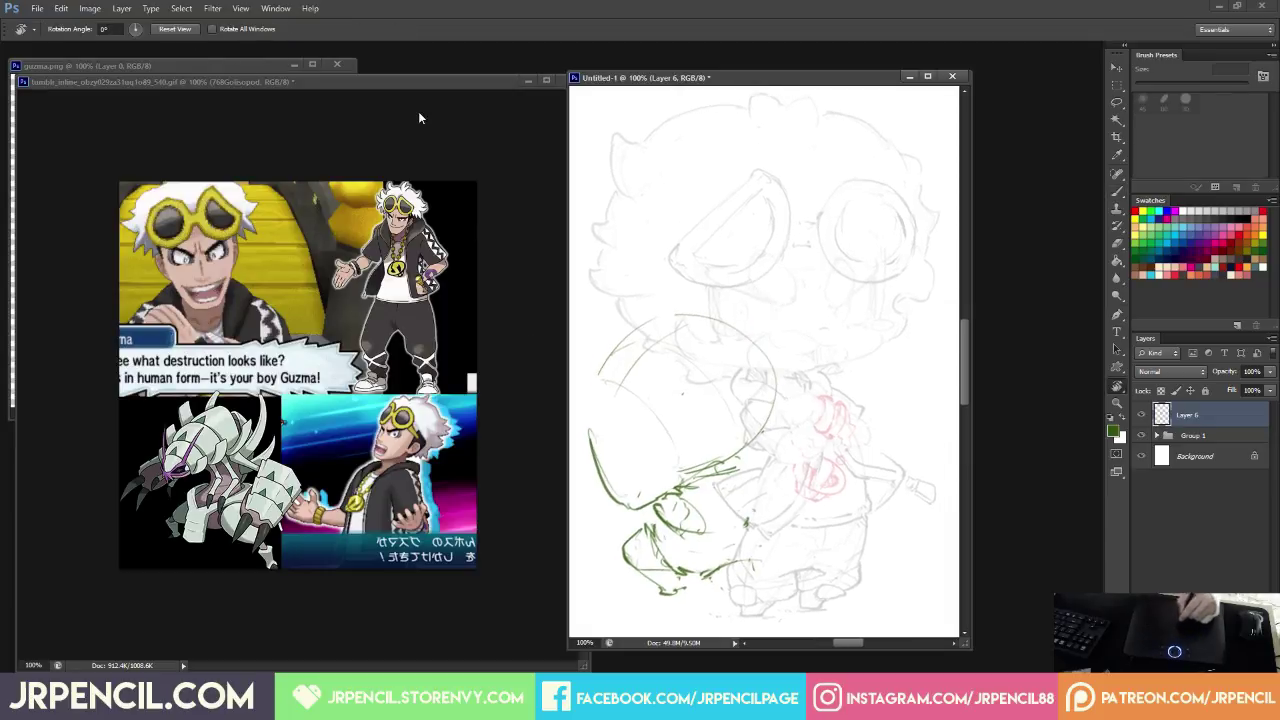
Extend Golisopod's lower leg line down to Guzma's foot.
{"action": "key", "text": "e"}
{"action": "key", "text": "b"}
{"action": "mouse_move", "coordinate": [656, 545]}
{"action": "left_mouse_down"}
{"action": "mouse_move", "coordinate": [695, 580]}
{"action": "mouse_move", "coordinate": [664, 562]}
{"action": "mouse_move", "coordinate": [678, 585]}
{"action": "mouse_move", "coordinate": [746, 558]}
{"action": "mouse_move", "coordinate": [709, 575]}
{"action": "mouse_move", "coordinate": [731, 605]}
{"action": "left_mouse_up"}
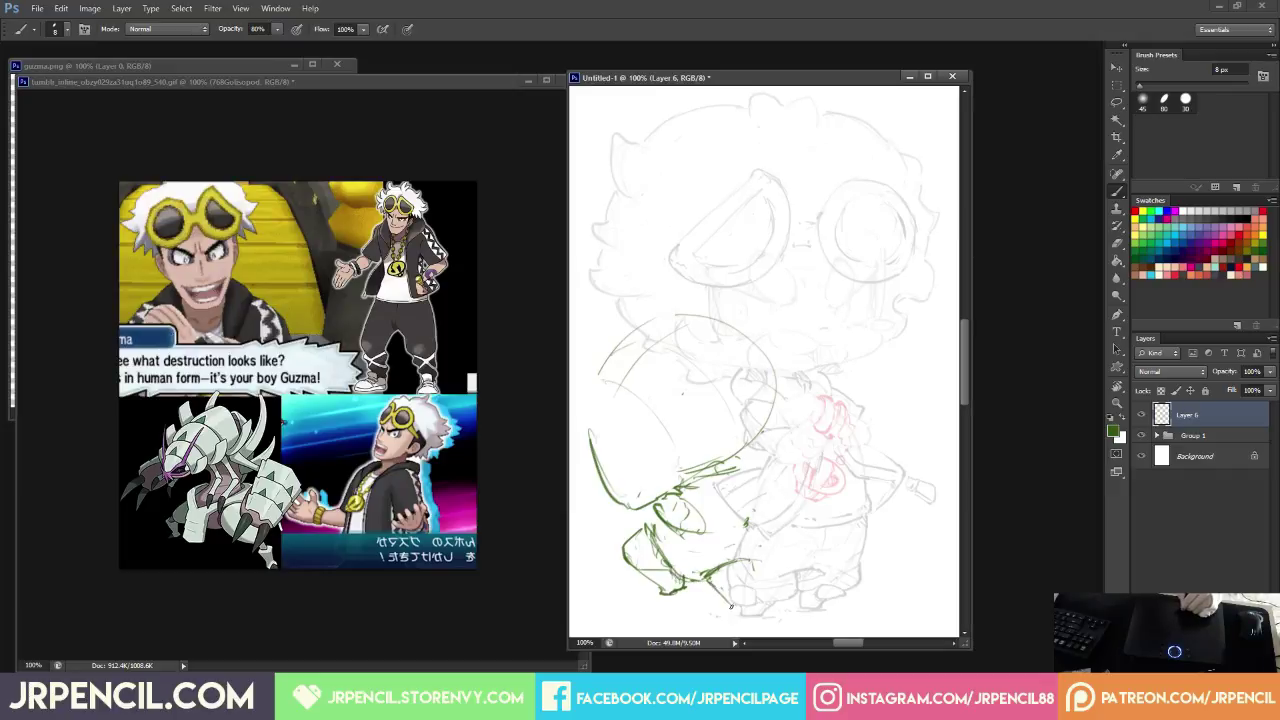
Erase the small oval below the head and draw a curved upper body contour from the pointed limb to Guzma's leg.
{"action": "key", "text": "e"}
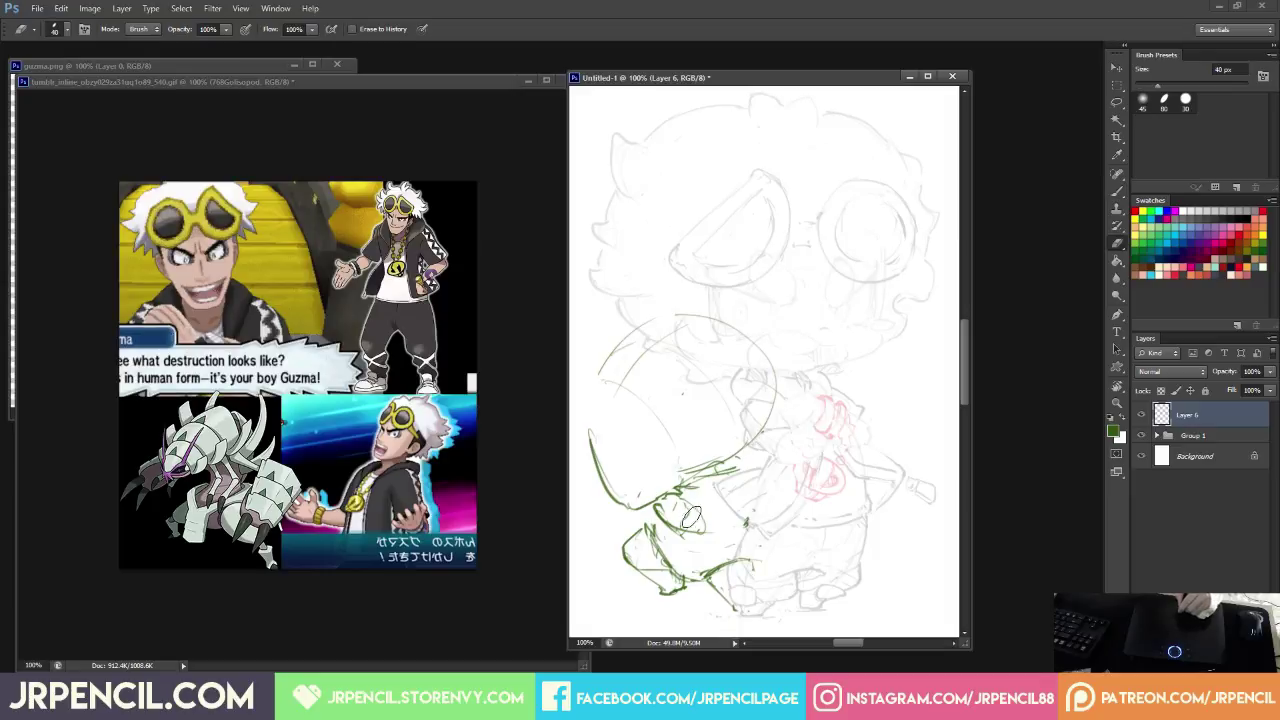
{"action": "mouse_move", "coordinate": [696, 512]}
{"action": "left_mouse_down"}
{"action": "mouse_move", "coordinate": [666, 516]}
{"action": "mouse_move", "coordinate": [699, 539]}
{"action": "mouse_move", "coordinate": [653, 515]}
{"action": "mouse_move", "coordinate": [690, 568]}
{"action": "left_mouse_up"}
{"action": "key", "text": "b"}
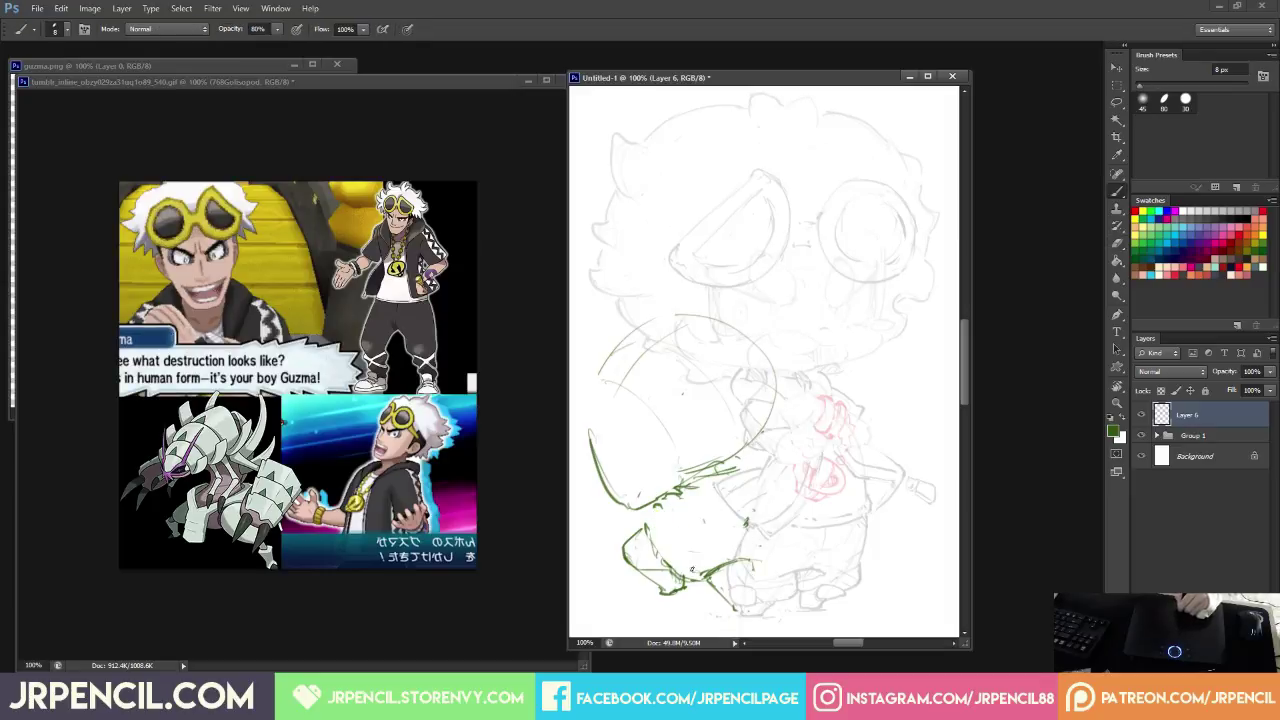
{"action": "mouse_move", "coordinate": [646, 528]}
{"action": "left_mouse_down"}
{"action": "mouse_move", "coordinate": [687, 559]}
{"action": "mouse_move", "coordinate": [755, 552]}
{"action": "left_mouse_up"}
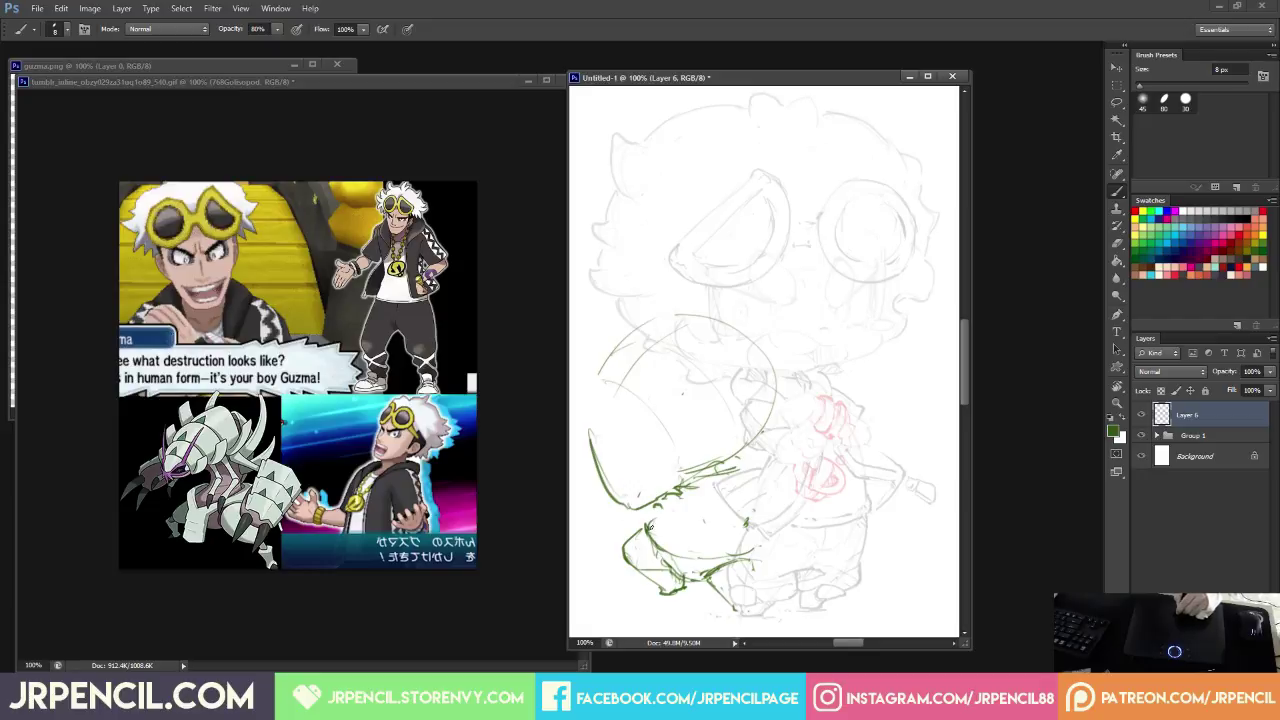
{"action": "left_click_drag", "start_coordinate": [648, 526], "coordinate": [662, 542]}
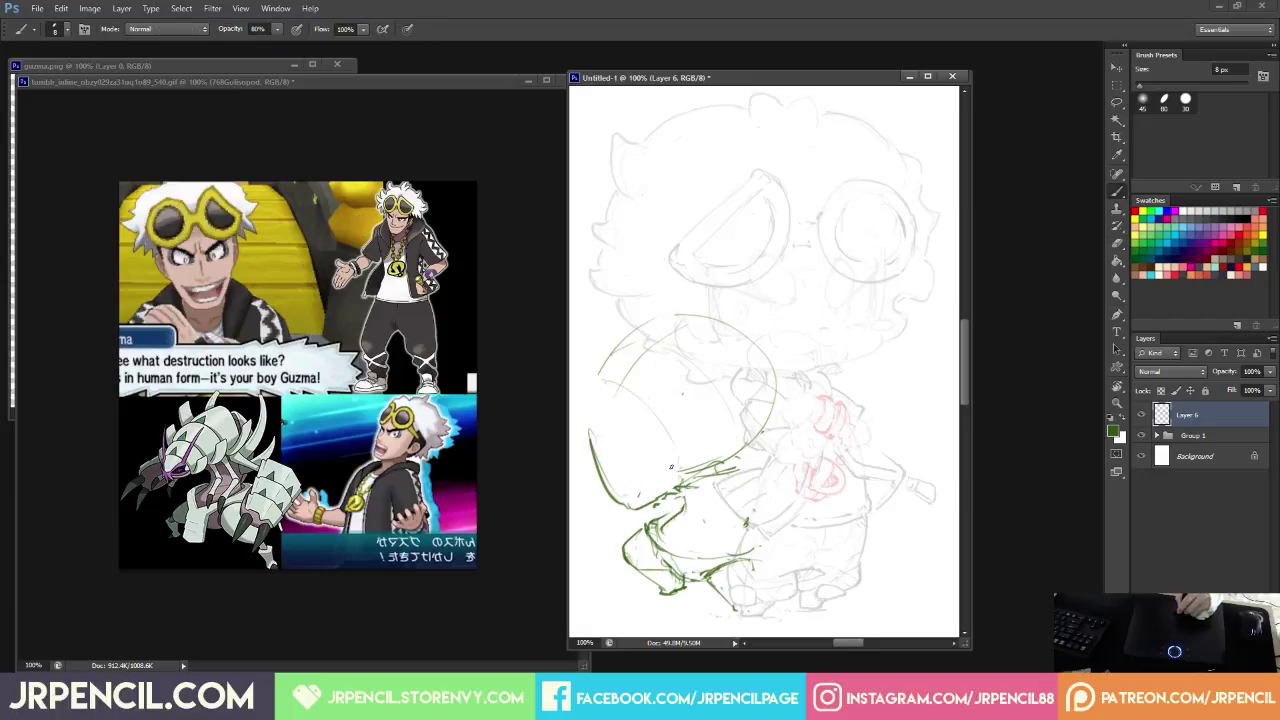
{"action": "key", "text": "e"}
{"action": "key", "text": "b"}
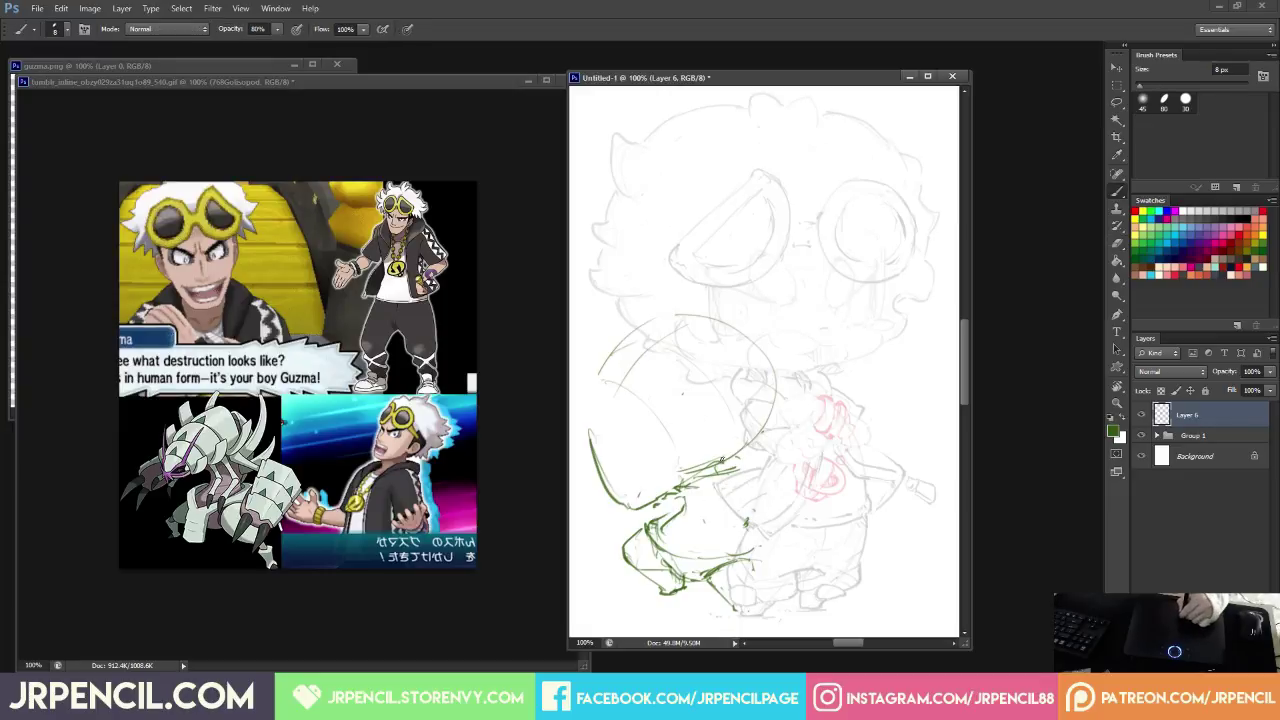
Erase the right half of the large construction circle and the stray hatching where it meets Golisopod's lower head line.
{"action": "key", "text": "e"}
{"action": "mouse_move", "coordinate": [613, 363]}
{"action": "left_mouse_down"}
{"action": "mouse_move", "coordinate": [773, 366]}
{"action": "mouse_move", "coordinate": [707, 445]}
{"action": "mouse_move", "coordinate": [652, 410]}
{"action": "left_mouse_up"}
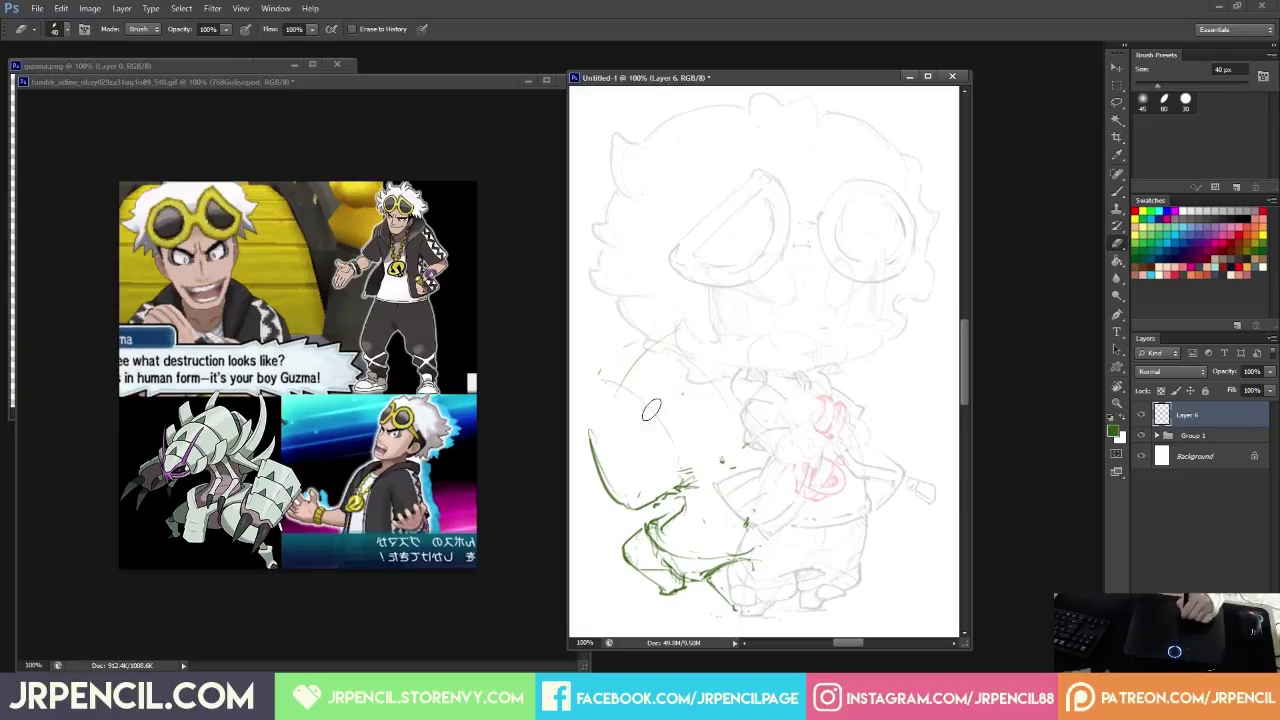
{"action": "key", "text": "b"}
{"action": "key", "text": "e"}
Thin out the heavy lower-left curve of Golisopod's head and redraw it as a cleaner, rounder line.
{"action": "mouse_move", "coordinate": [605, 461]}
{"action": "left_mouse_down"}
{"action": "mouse_move", "coordinate": [624, 437]}
{"action": "mouse_move", "coordinate": [676, 482]}
{"action": "left_mouse_up"}
{"action": "key", "text": "b"}
{"action": "key", "text": "e"}
{"action": "mouse_move", "coordinate": [594, 456]}
{"action": "left_mouse_down"}
{"action": "mouse_move", "coordinate": [628, 503]}
{"action": "mouse_move", "coordinate": [612, 490]}
{"action": "mouse_move", "coordinate": [650, 504]}
{"action": "mouse_move", "coordinate": [616, 497]}
{"action": "mouse_move", "coordinate": [652, 500]}
{"action": "mouse_move", "coordinate": [622, 496]}
{"action": "mouse_move", "coordinate": [618, 466]}
{"action": "left_mouse_up"}
{"action": "key", "text": "b"}
{"action": "key", "text": "e"}
{"action": "mouse_move", "coordinate": [588, 448]}
{"action": "left_mouse_down"}
{"action": "mouse_move", "coordinate": [604, 488]}
{"action": "mouse_move", "coordinate": [588, 445]}
{"action": "mouse_move", "coordinate": [634, 508]}
{"action": "mouse_move", "coordinate": [600, 470]}
{"action": "mouse_move", "coordinate": [636, 506]}
{"action": "mouse_move", "coordinate": [660, 502]}
{"action": "left_mouse_up"}
{"action": "key", "text": "b"}
{"action": "key", "text": "e"}
{"action": "key", "text": "b"}
{"action": "key", "text": "e"}
{"action": "key", "text": "b"}
{"action": "key", "text": "e"}
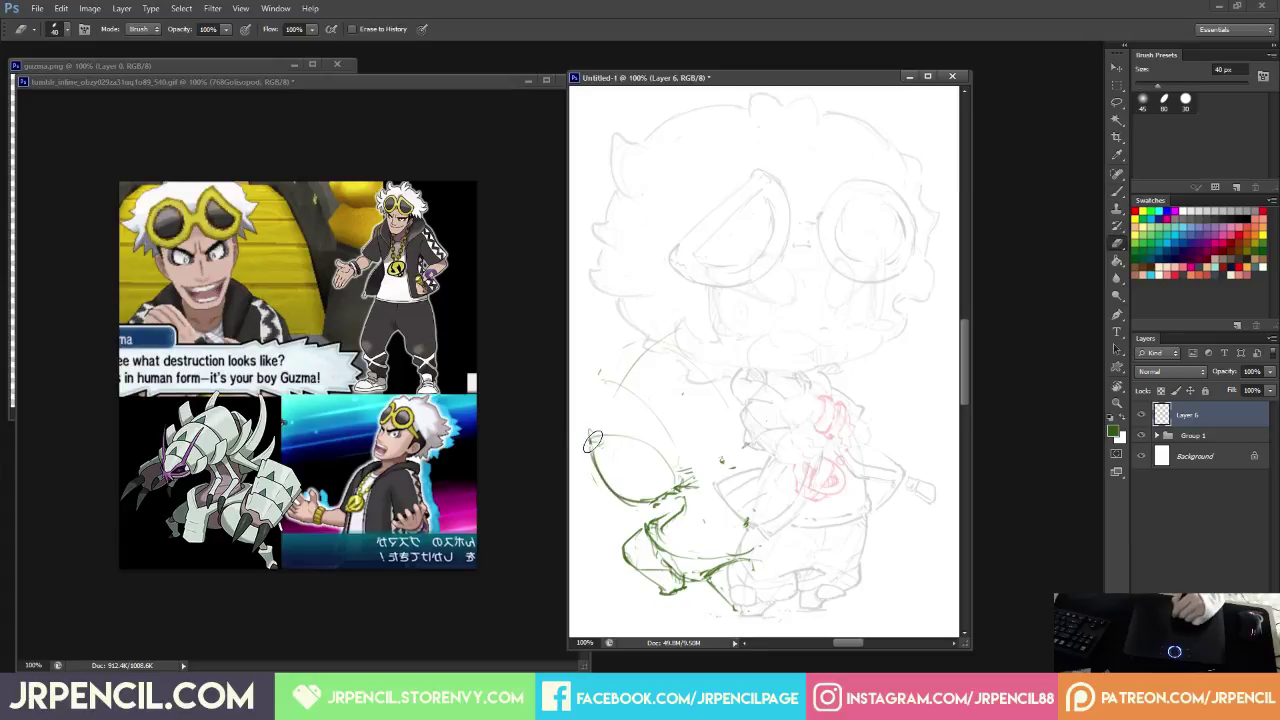
{"action": "left_click_drag", "start_coordinate": [593, 441], "coordinate": [668, 500]}
{"action": "key", "text": "b"}
{"action": "left_click_drag", "start_coordinate": [590, 444], "coordinate": [656, 500]}
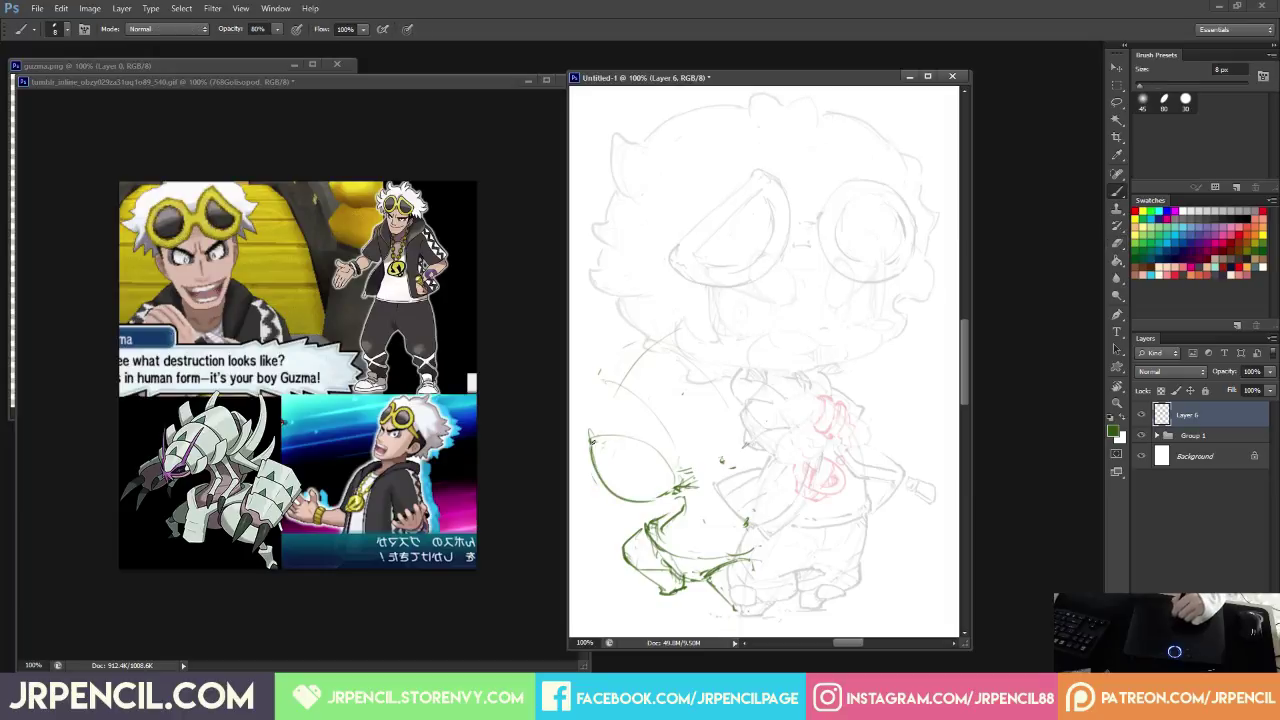
Draw the left side of Golisopod's head up to the remaining arc and clear the guideline inside it.
{"action": "left_click_drag", "start_coordinate": [591, 438], "coordinate": [622, 352]}
{"action": "left_click_drag", "start_coordinate": [608, 420], "coordinate": [680, 342]}
{"action": "key", "text": "e"}
{"action": "mouse_move", "coordinate": [641, 446]}
{"action": "left_mouse_down"}
{"action": "mouse_move", "coordinate": [598, 458]}
{"action": "mouse_move", "coordinate": [592, 480]}
{"action": "mouse_move", "coordinate": [655, 495]}
{"action": "left_mouse_up"}
{"action": "key", "text": "b"}
{"action": "mouse_move", "coordinate": [592, 438]}
{"action": "left_mouse_down"}
{"action": "mouse_move", "coordinate": [597, 468]}
{"action": "mouse_move", "coordinate": [643, 487]}
{"action": "mouse_move", "coordinate": [597, 462]}
{"action": "mouse_move", "coordinate": [612, 362]}
{"action": "mouse_move", "coordinate": [599, 466]}
{"action": "mouse_move", "coordinate": [693, 485]}
{"action": "left_mouse_up"}
Redraw the bottom edge of Golisopod's head as a smooth curve running toward Guzma.
{"action": "key", "text": "e"}
{"action": "key", "text": "b"}
{"action": "key", "text": "e"}
{"action": "key", "text": "b"}
{"action": "key", "text": "e"}
{"action": "key", "text": "b"}
{"action": "left_click_drag", "start_coordinate": [613, 481], "coordinate": [712, 489]}
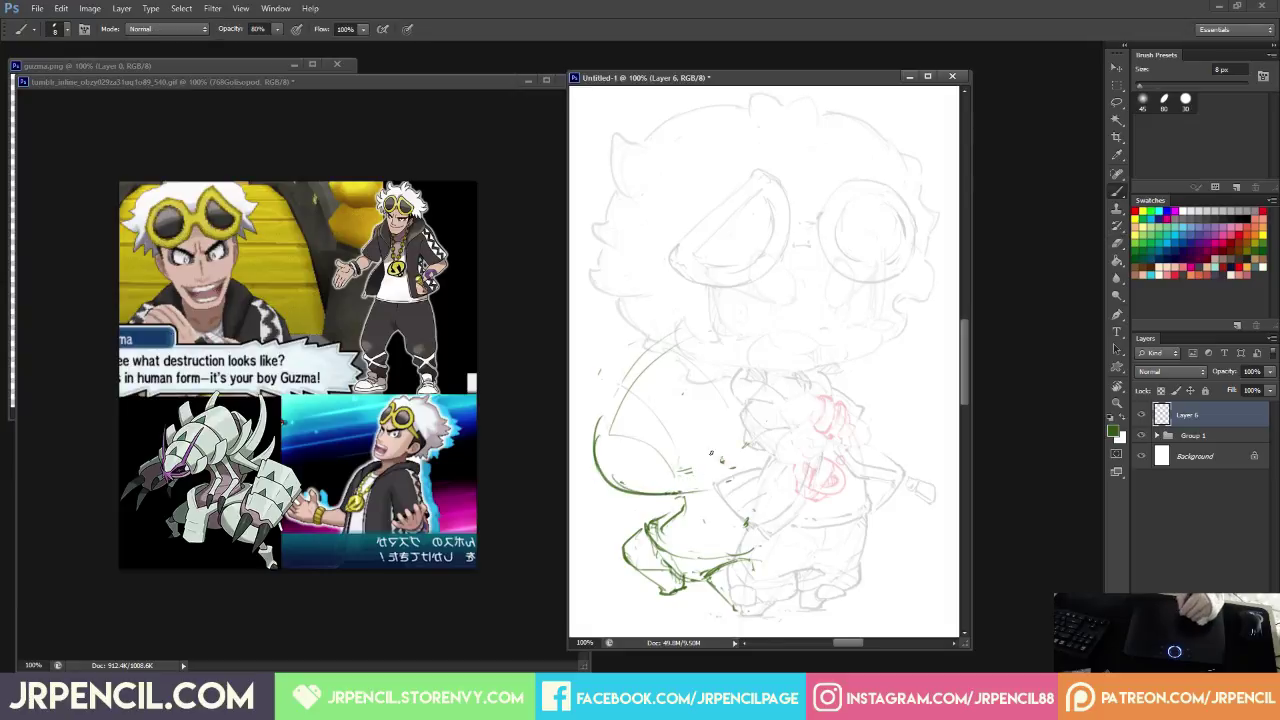
Sketch a rounded plate between Golisopod's head and Guzma's arm.
{"action": "key", "text": "e"}
{"action": "key", "text": "b"}
{"action": "mouse_move", "coordinate": [711, 491]}
{"action": "left_mouse_down"}
{"action": "mouse_move", "coordinate": [688, 492]}
{"action": "mouse_move", "coordinate": [719, 423]}
{"action": "mouse_move", "coordinate": [753, 466]}
{"action": "mouse_move", "coordinate": [719, 498]}
{"action": "left_mouse_up"}
{"action": "key", "text": "e"}
{"action": "left_click_drag", "start_coordinate": [714, 430], "coordinate": [702, 440]}
{"action": "key", "text": "b"}
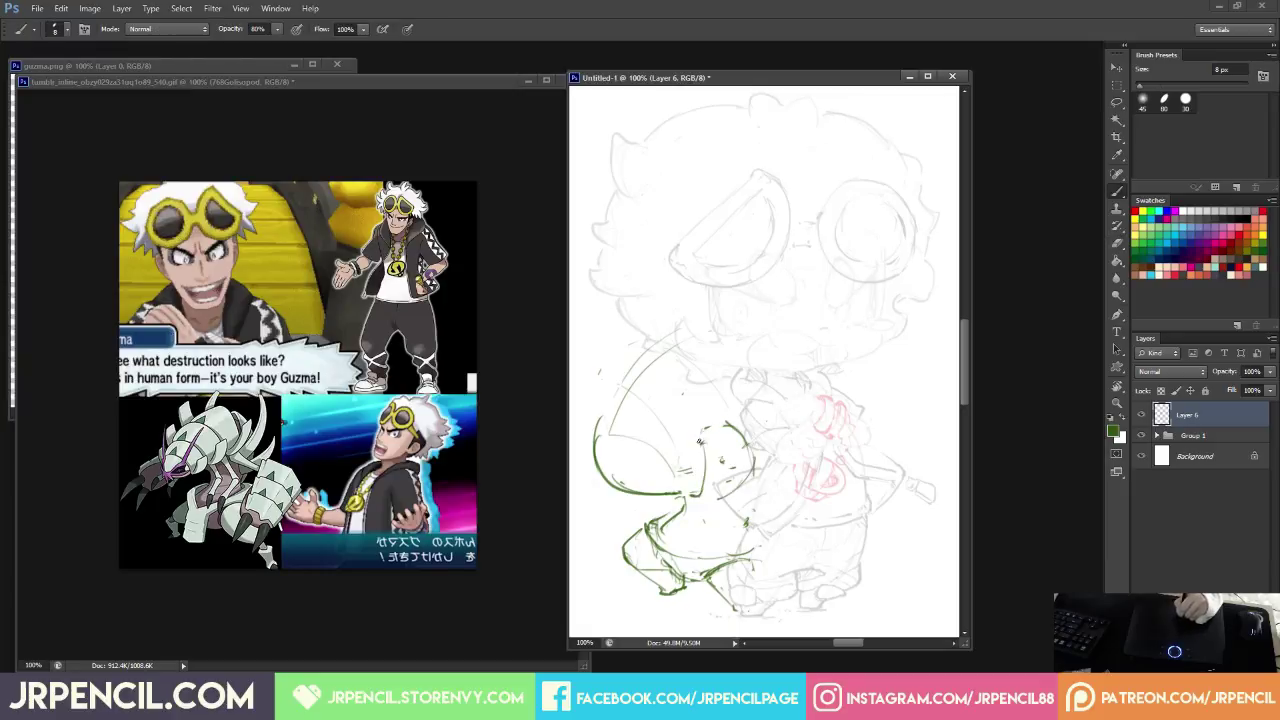
Erase the line joining the head to the lower body and close the underside of the rounded plate beside Guzma.
{"action": "key", "text": "e"}
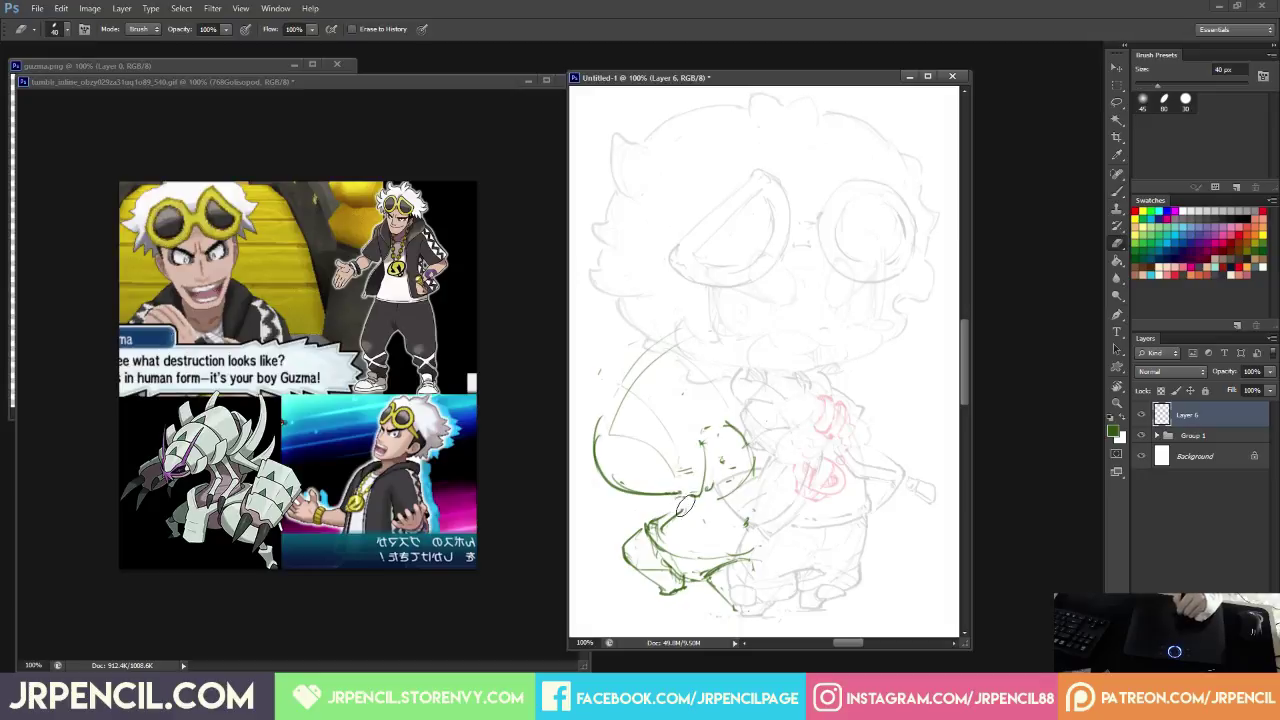
{"action": "key", "text": "b"}
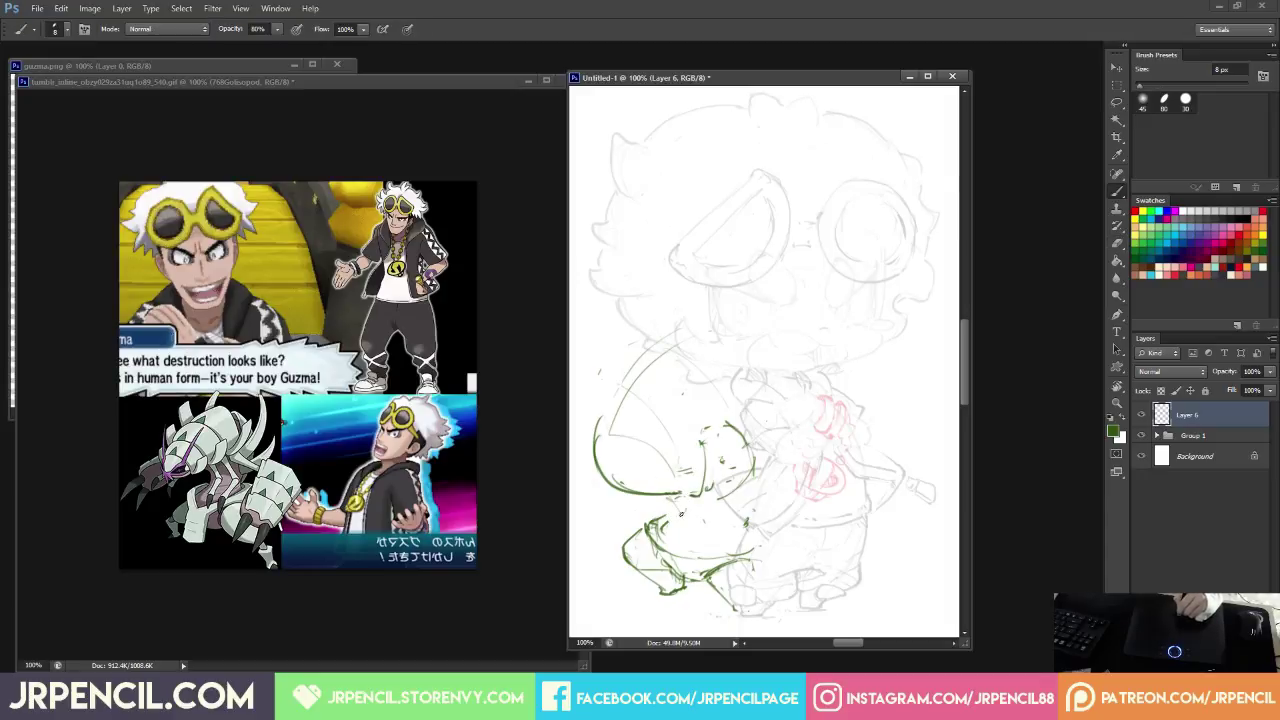
{"action": "key", "text": "e"}
{"action": "key", "text": "b"}
{"action": "mouse_move", "coordinate": [709, 497]}
{"action": "left_mouse_down"}
{"action": "mouse_move", "coordinate": [752, 470]}
{"action": "mouse_move", "coordinate": [736, 488]}
{"action": "mouse_move", "coordinate": [735, 455]}
{"action": "mouse_move", "coordinate": [756, 458]}
{"action": "left_mouse_up"}
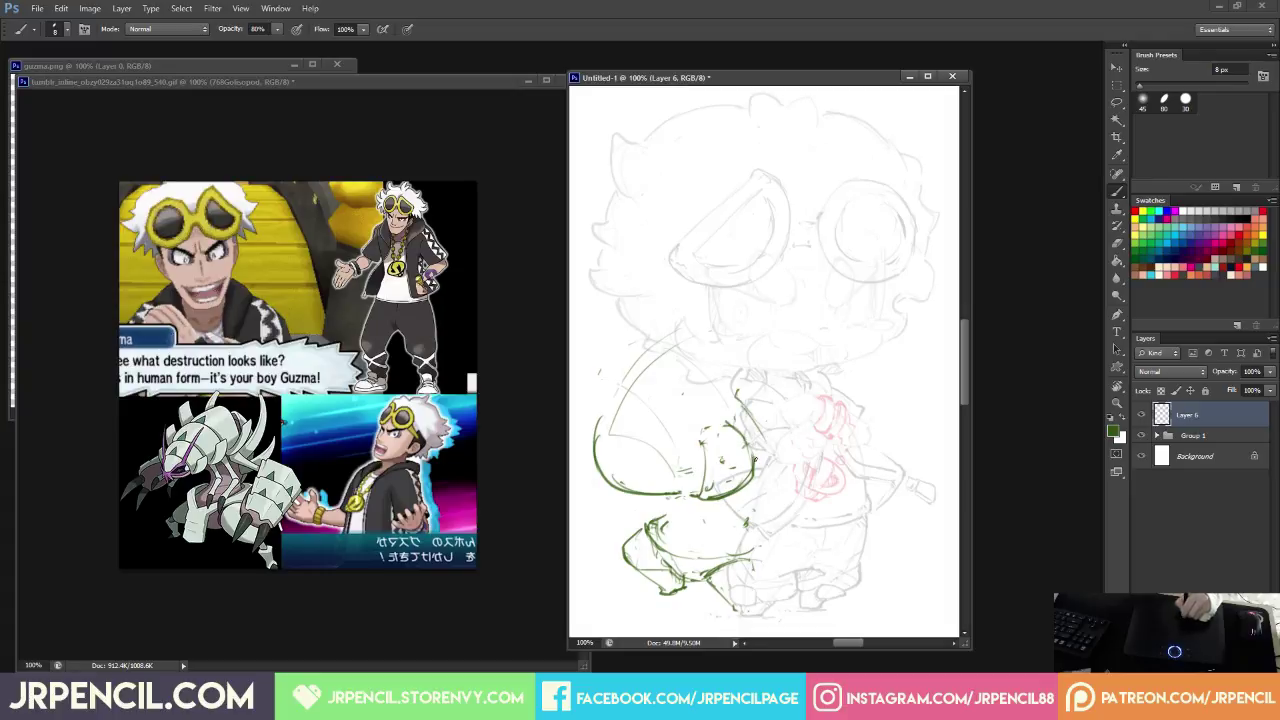
{"action": "mouse_move", "coordinate": [598, 450]}
{"action": "left_mouse_down"}
{"action": "mouse_move", "coordinate": [614, 382]}
{"action": "mouse_move", "coordinate": [600, 440]}
{"action": "left_mouse_up"}
Clear the guideline inside Golisopod's head and sketch a small eye with a lid line near the lower edge.
{"action": "key", "text": "e"}
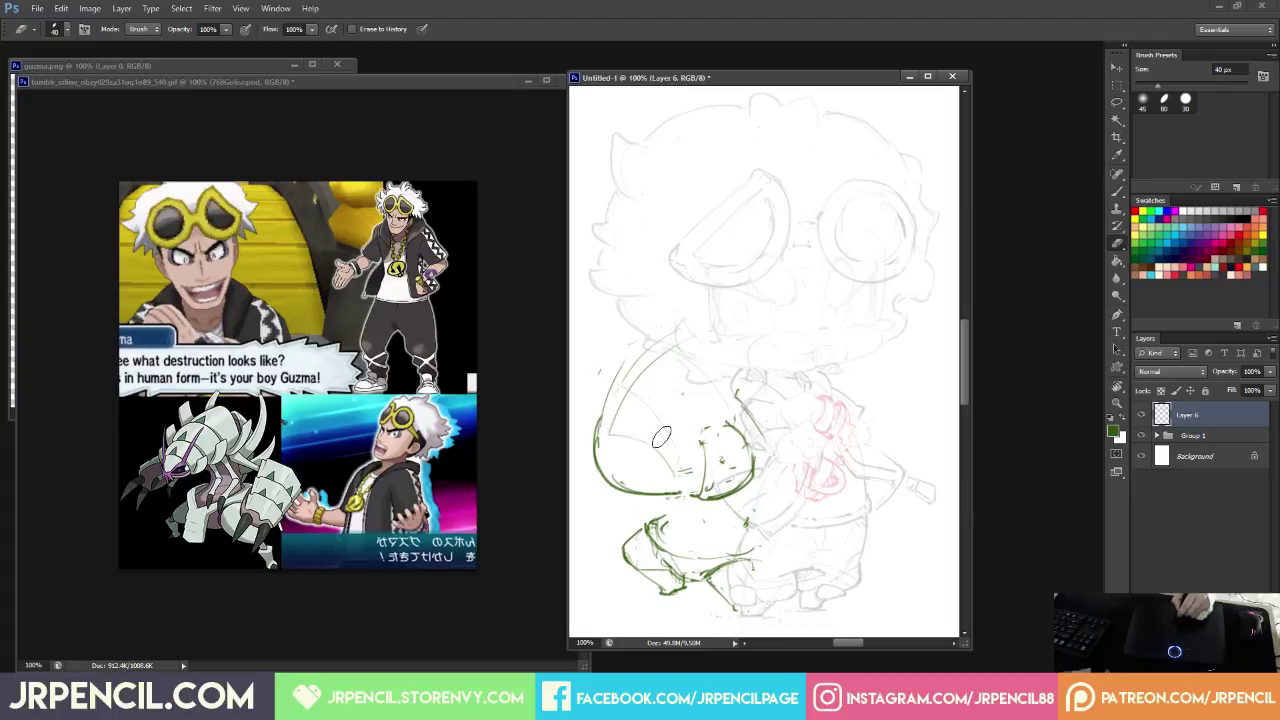
{"action": "left_click_drag", "start_coordinate": [684, 439], "coordinate": [671, 473]}
{"action": "key", "text": "b"}
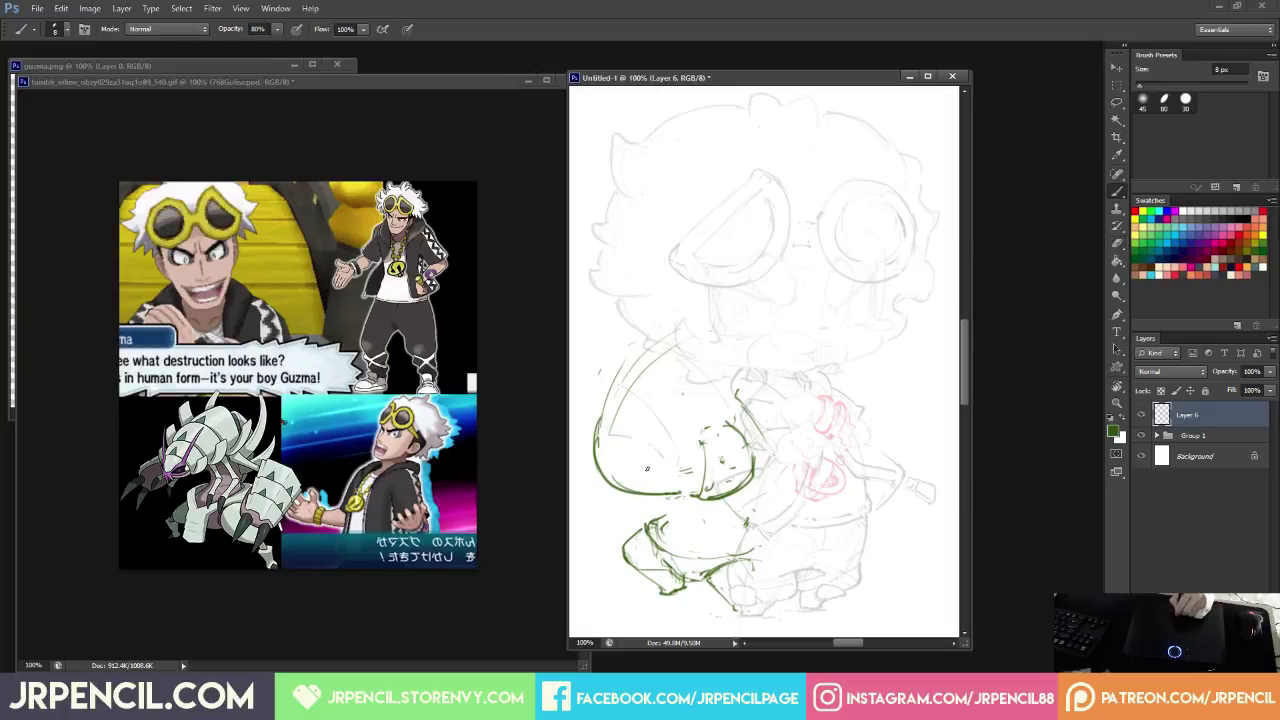
{"action": "left_click_drag", "start_coordinate": [647, 477], "coordinate": [660, 479]}
{"action": "key", "text": "b"}
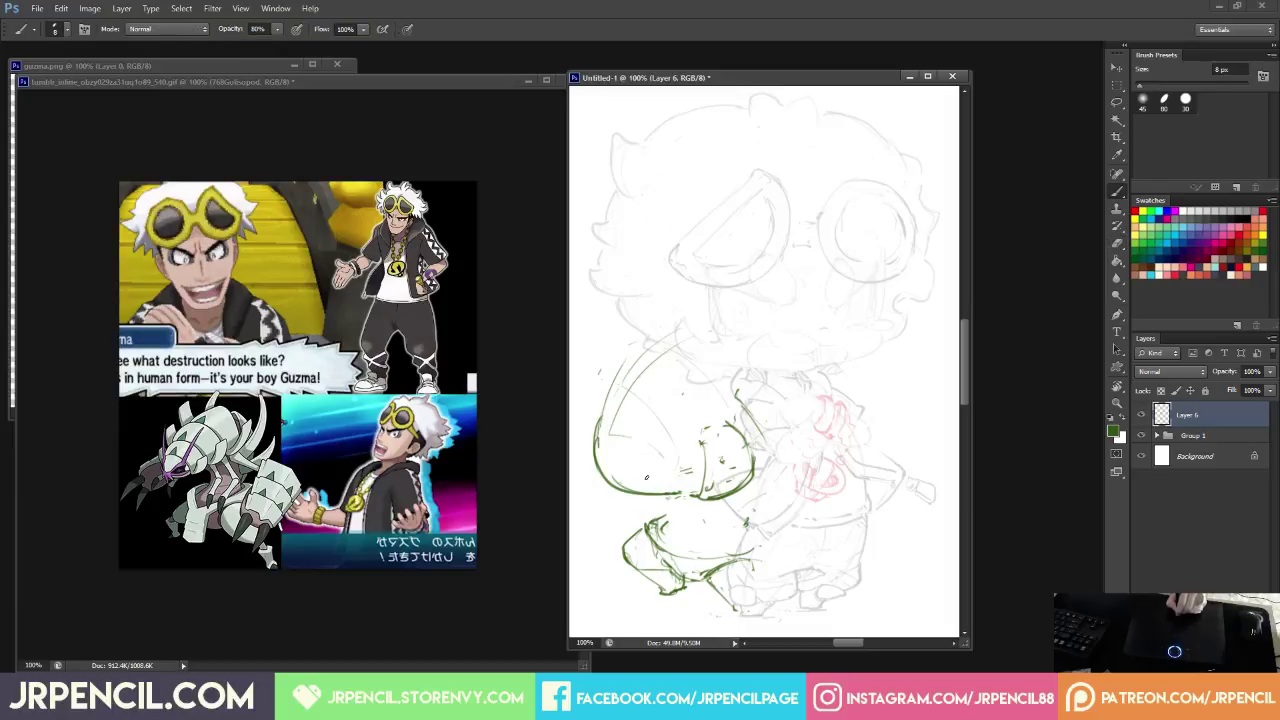
{"action": "key", "text": "e"}
{"action": "mouse_move", "coordinate": [649, 473]}
{"action": "left_mouse_down"}
{"action": "mouse_move", "coordinate": [676, 472]}
{"action": "mouse_move", "coordinate": [652, 480]}
{"action": "left_mouse_up"}
{"action": "key", "text": "b"}
{"action": "key", "text": "e"}
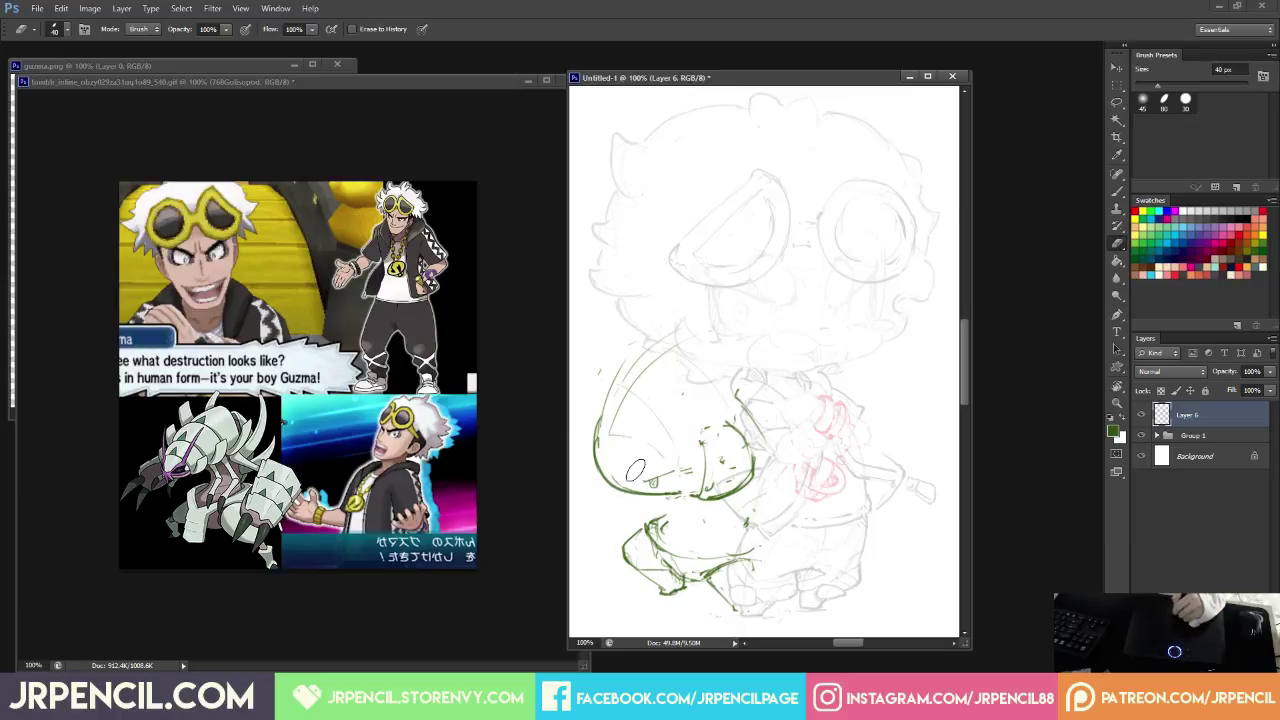
{"action": "key", "text": "b"}
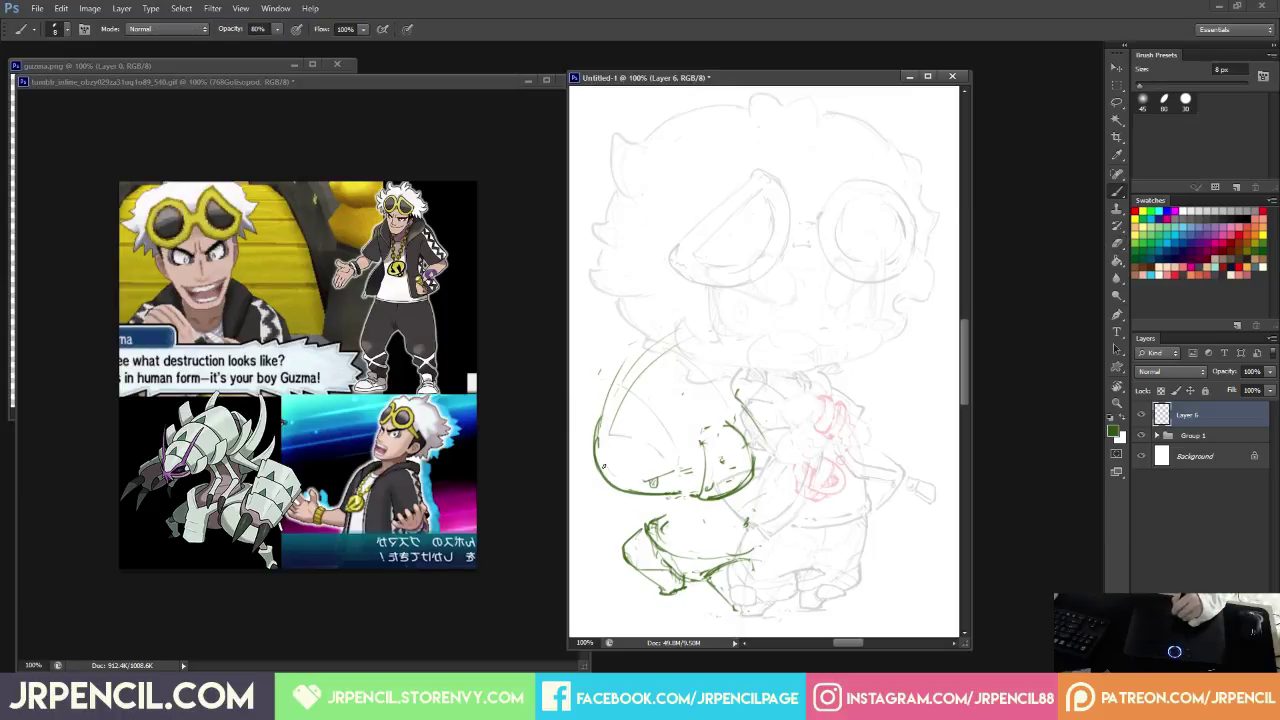
Erase the lower-left jaw curve and sketch small pointed mouthparts in its place.
{"action": "key", "text": "e"}
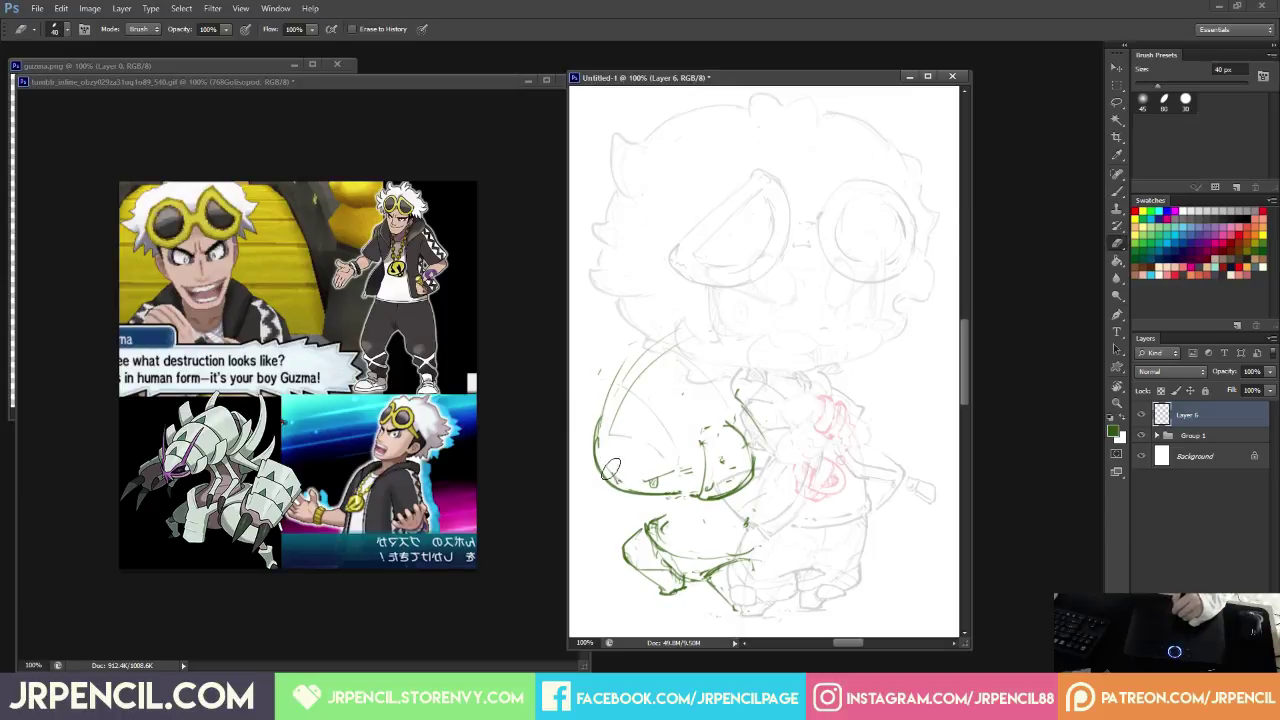
{"action": "key", "text": "b"}
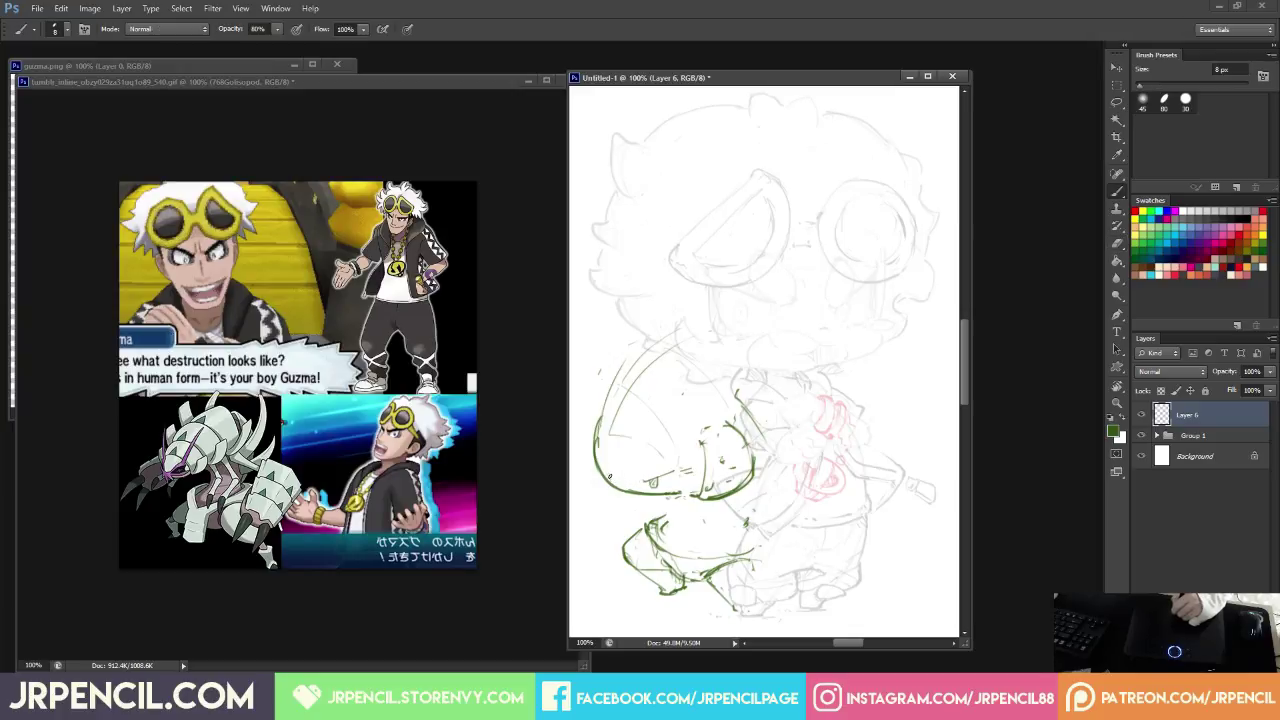
{"action": "key", "text": "e"}
{"action": "left_click", "coordinate": [612, 485]}
{"action": "key", "text": "b"}
{"action": "key", "text": "e"}
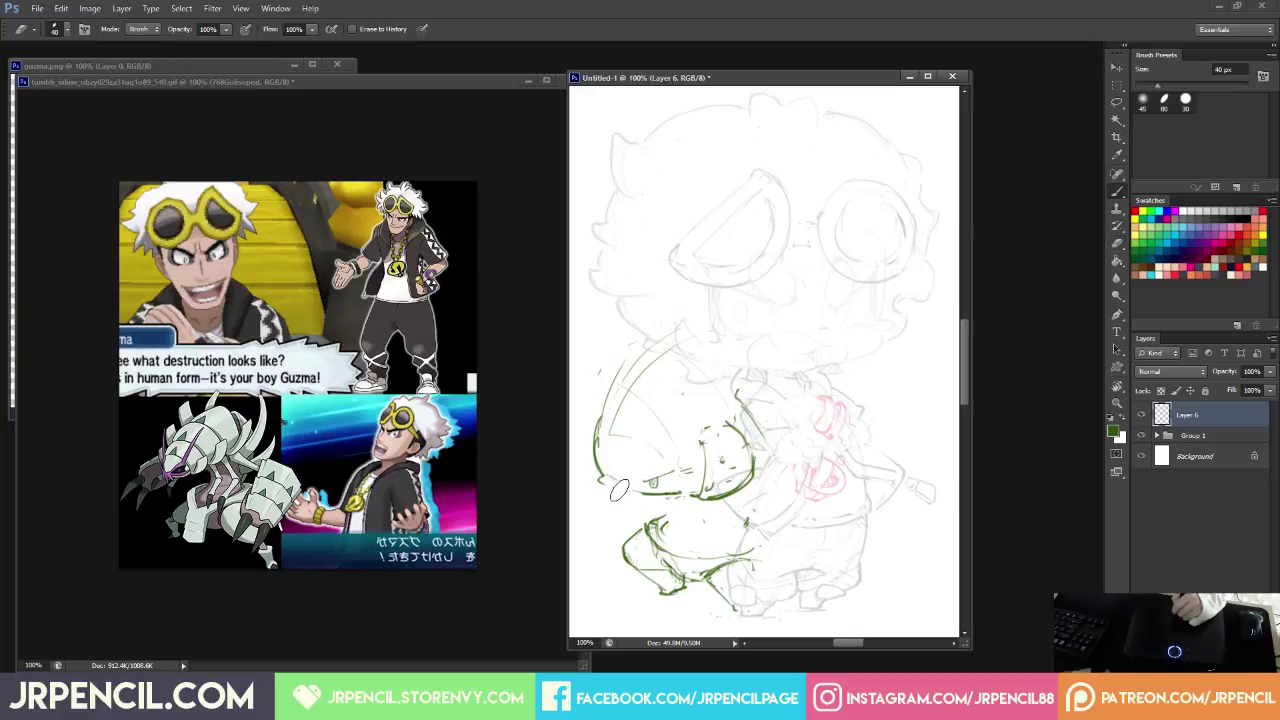
{"action": "key", "text": "b"}
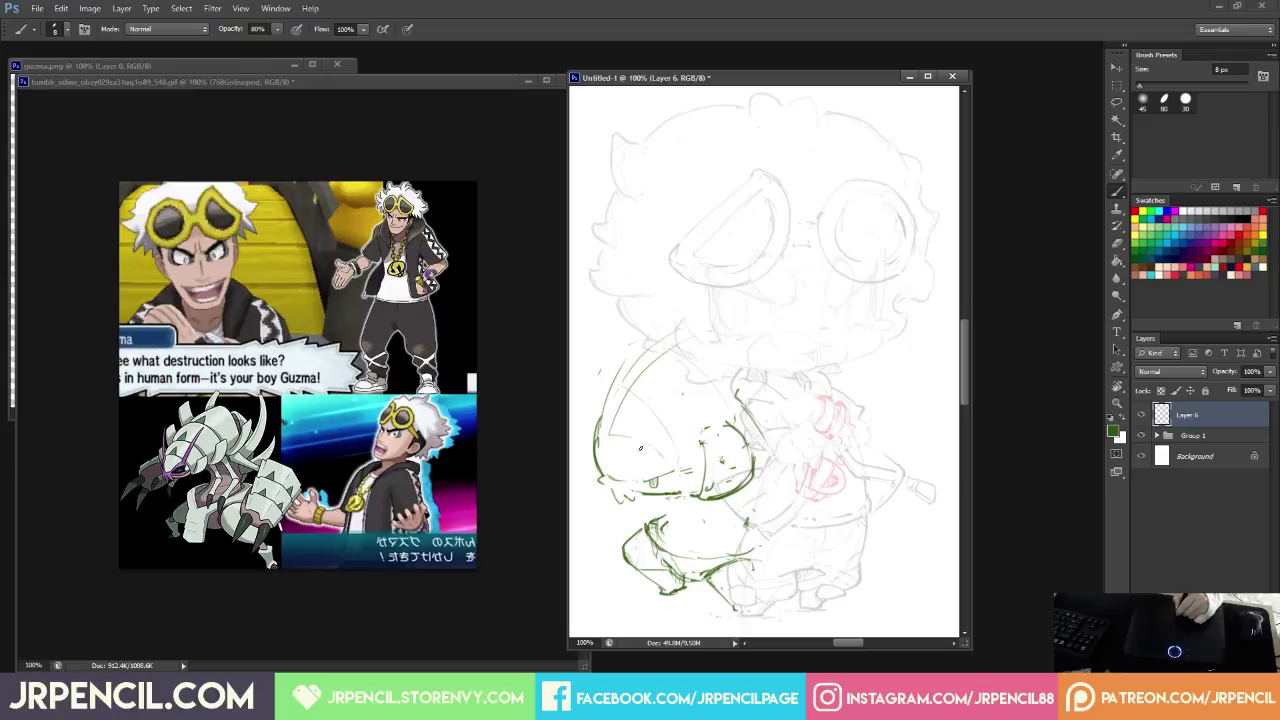
Sketch a tall pointed spike above Golisopod's eye and a smaller spike on the outer left edge of the head.
{"action": "key", "text": "e"}
{"action": "mouse_move", "coordinate": [656, 476]}
{"action": "left_mouse_down"}
{"action": "mouse_move", "coordinate": [652, 486]}
{"action": "mouse_move", "coordinate": [670, 477]}
{"action": "mouse_move", "coordinate": [656, 481]}
{"action": "mouse_move", "coordinate": [669, 462]}
{"action": "mouse_move", "coordinate": [638, 477]}
{"action": "mouse_move", "coordinate": [667, 397]}
{"action": "mouse_move", "coordinate": [677, 434]}
{"action": "left_mouse_up"}
{"action": "key", "text": "b"}
{"action": "key", "text": "e"}
{"action": "key", "text": "b"}
{"action": "key", "text": "e"}
{"action": "key", "text": "b"}
{"action": "key", "text": "e"}
{"action": "key", "text": "b"}
{"action": "key", "text": "e"}
{"action": "key", "text": "b"}
{"action": "mouse_move", "coordinate": [600, 462]}
{"action": "left_mouse_down"}
{"action": "mouse_move", "coordinate": [606, 480]}
{"action": "mouse_move", "coordinate": [582, 419]}
{"action": "mouse_move", "coordinate": [586, 448]}
{"action": "left_mouse_up"}
{"action": "key", "text": "e"}
{"action": "key", "text": "b"}
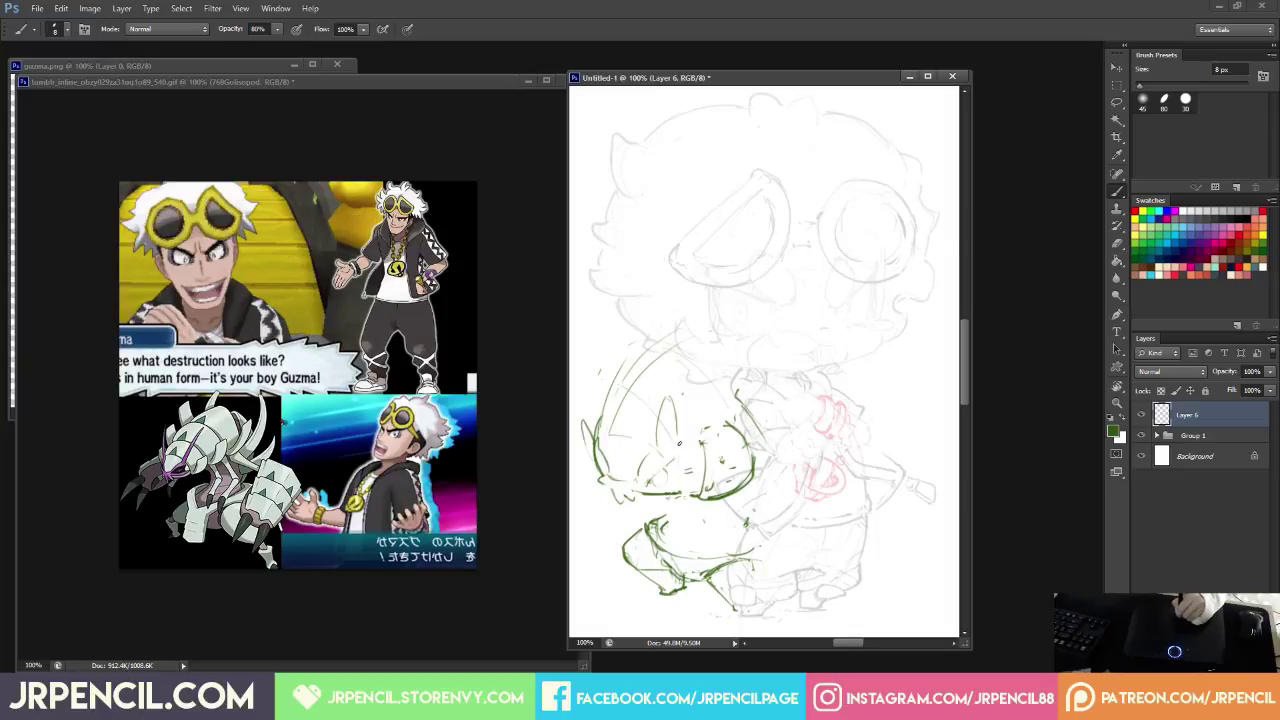
{"action": "left_click_drag", "start_coordinate": [678, 442], "coordinate": [660, 485]}
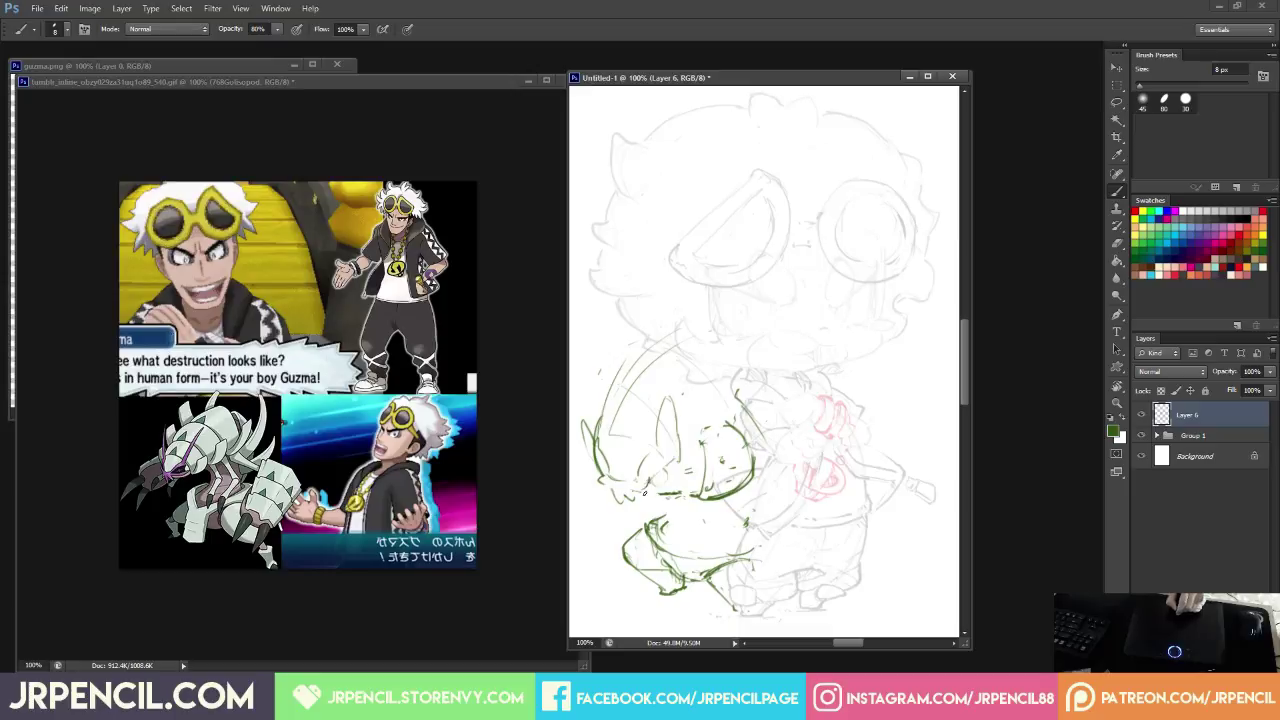
Clean up around Golisopod's eye and redraw it larger with a shaded pupil under a slanted lid.
{"action": "key", "text": "e"}
{"action": "mouse_move", "coordinate": [668, 492]}
{"action": "left_mouse_down"}
{"action": "mouse_move", "coordinate": [648, 490]}
{"action": "mouse_move", "coordinate": [696, 489]}
{"action": "mouse_move", "coordinate": [660, 482]}
{"action": "mouse_move", "coordinate": [672, 459]}
{"action": "mouse_move", "coordinate": [652, 479]}
{"action": "left_mouse_up"}
{"action": "key", "text": "b"}
{"action": "key", "text": "e"}
{"action": "key", "text": "b"}
{"action": "key", "text": "ctrl+z"}
{"action": "key", "text": "e"}
{"action": "key", "text": "b"}
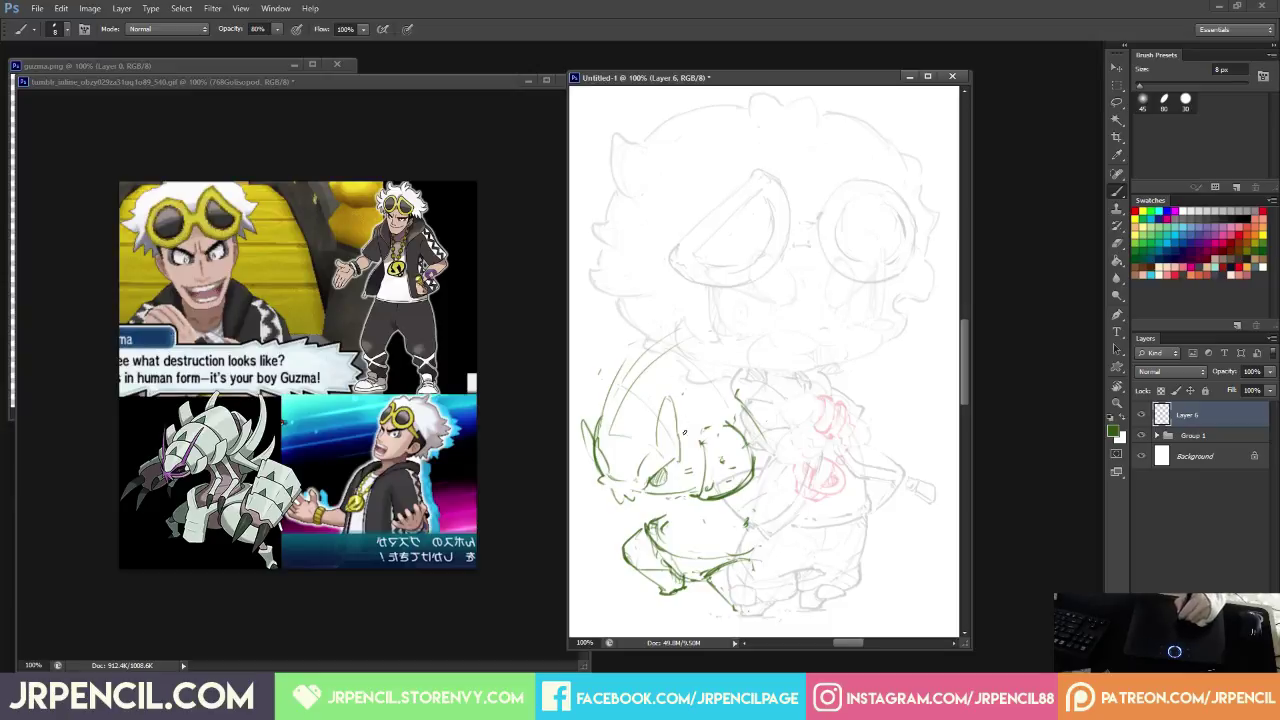
Erase the rounded plate beside Guzma's arm and redraw it as an angular armor plate.
{"action": "key", "text": "e"}
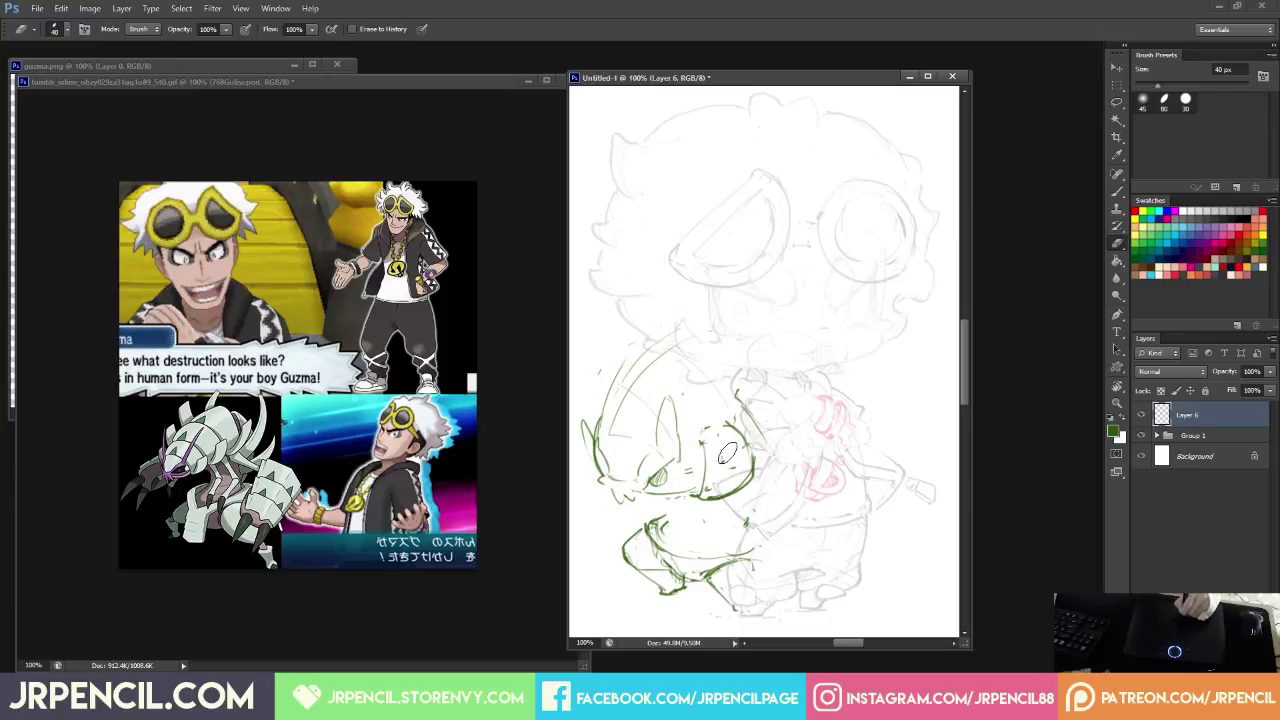
{"action": "mouse_move", "coordinate": [741, 433]}
{"action": "left_mouse_down"}
{"action": "mouse_move", "coordinate": [745, 470]}
{"action": "mouse_move", "coordinate": [708, 436]}
{"action": "mouse_move", "coordinate": [748, 445]}
{"action": "mouse_move", "coordinate": [748, 475]}
{"action": "mouse_move", "coordinate": [712, 495]}
{"action": "mouse_move", "coordinate": [748, 473]}
{"action": "mouse_move", "coordinate": [708, 452]}
{"action": "mouse_move", "coordinate": [708, 494]}
{"action": "mouse_move", "coordinate": [695, 495]}
{"action": "mouse_move", "coordinate": [747, 474]}
{"action": "mouse_move", "coordinate": [702, 473]}
{"action": "mouse_move", "coordinate": [703, 437]}
{"action": "mouse_move", "coordinate": [738, 420]}
{"action": "left_mouse_up"}
{"action": "key", "text": "b"}
{"action": "key", "text": "e"}
{"action": "key", "text": "b"}
{"action": "key", "text": "e"}
{"action": "key", "text": "b"}
{"action": "key", "text": "b"}
{"action": "key", "text": "e"}
{"action": "key", "text": "b"}
{"action": "key", "text": "e"}
{"action": "key", "text": "e"}
{"action": "key", "text": "b"}
{"action": "key", "text": "e"}
{"action": "key", "text": "b"}
{"action": "key", "text": "e"}
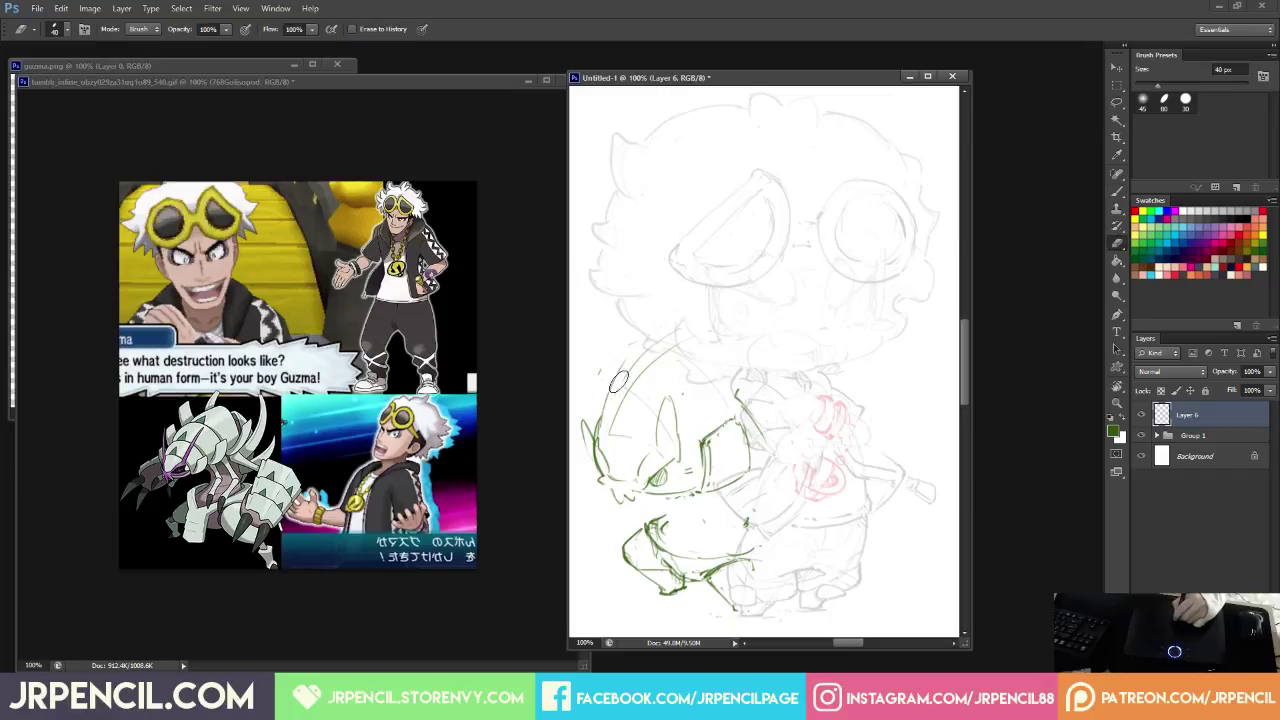
Lighten the left side of Golisopod's head outline and clear the lines around the far brow.
{"action": "key", "text": "b"}
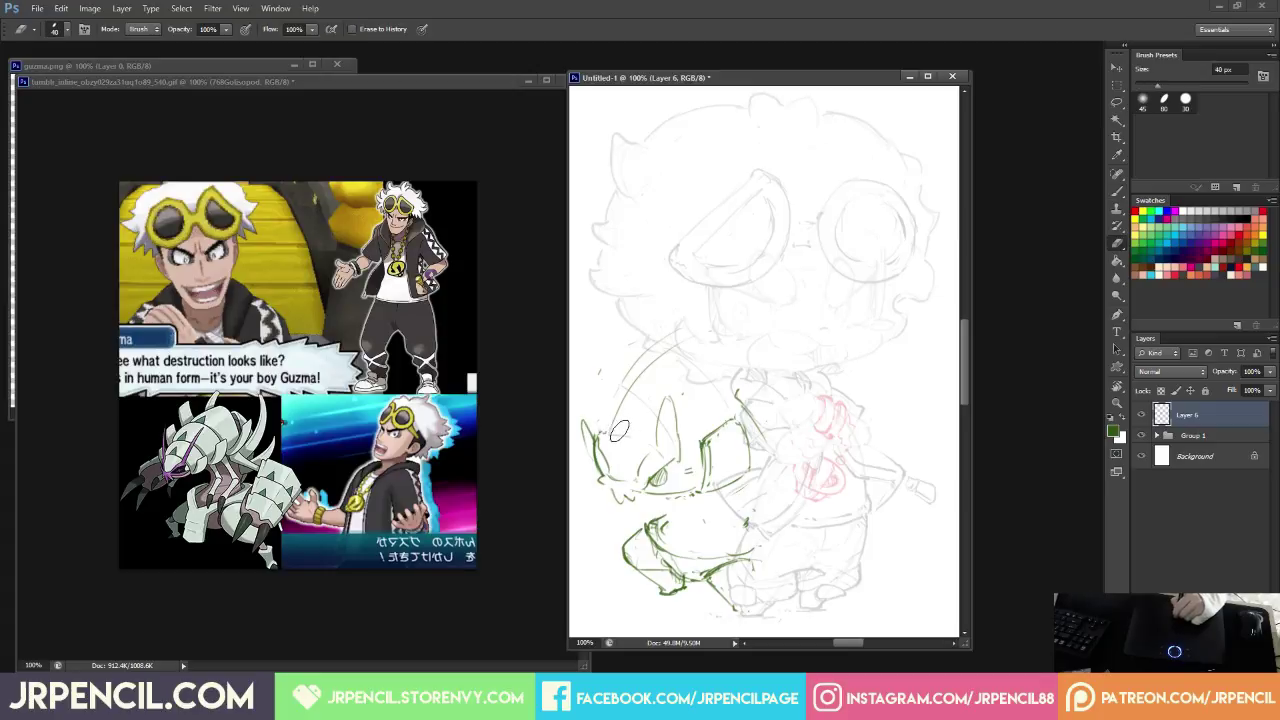
{"action": "key", "text": "e"}
{"action": "mouse_move", "coordinate": [608, 442]}
{"action": "left_mouse_down"}
{"action": "mouse_move", "coordinate": [613, 466]}
{"action": "mouse_move", "coordinate": [601, 452]}
{"action": "left_mouse_up"}
{"action": "key", "text": "b"}
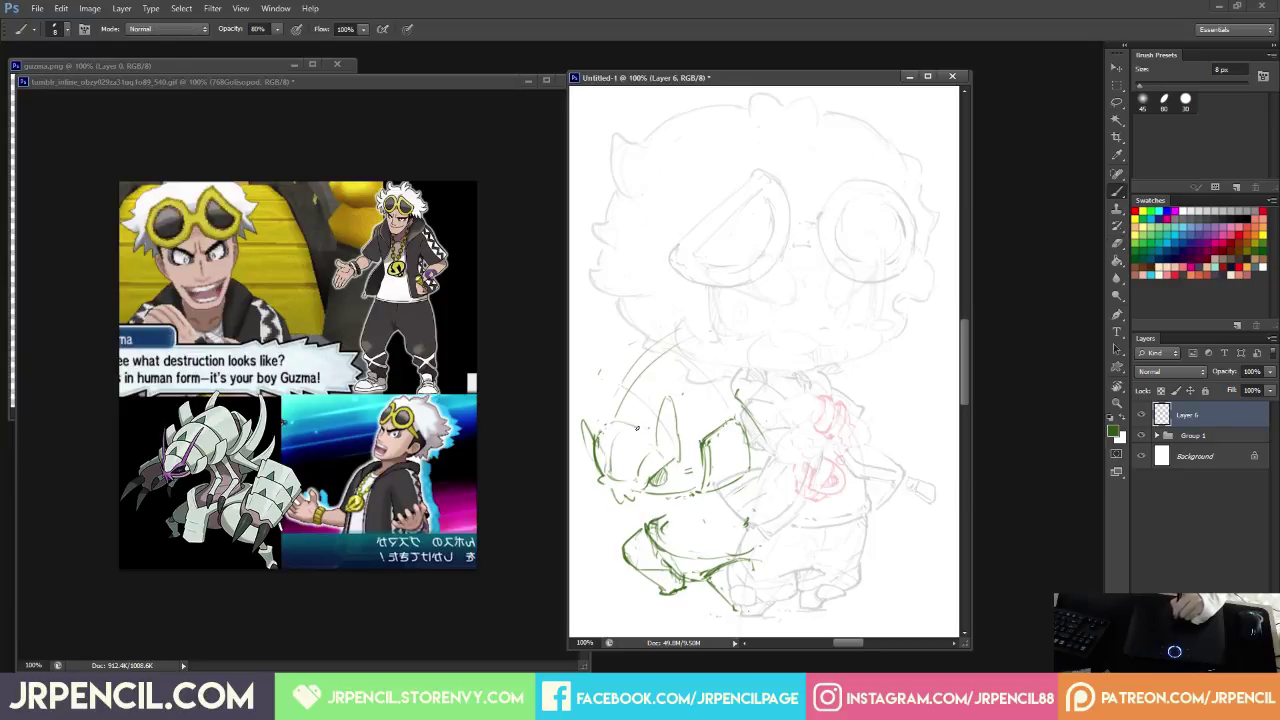
Sketch the brow and the domed top of Golisopod's head toward the armor plate, trimming the old arc.
{"action": "key", "text": "e"}
{"action": "key", "text": "b"}
{"action": "left_click_drag", "start_coordinate": [631, 424], "coordinate": [656, 432]}
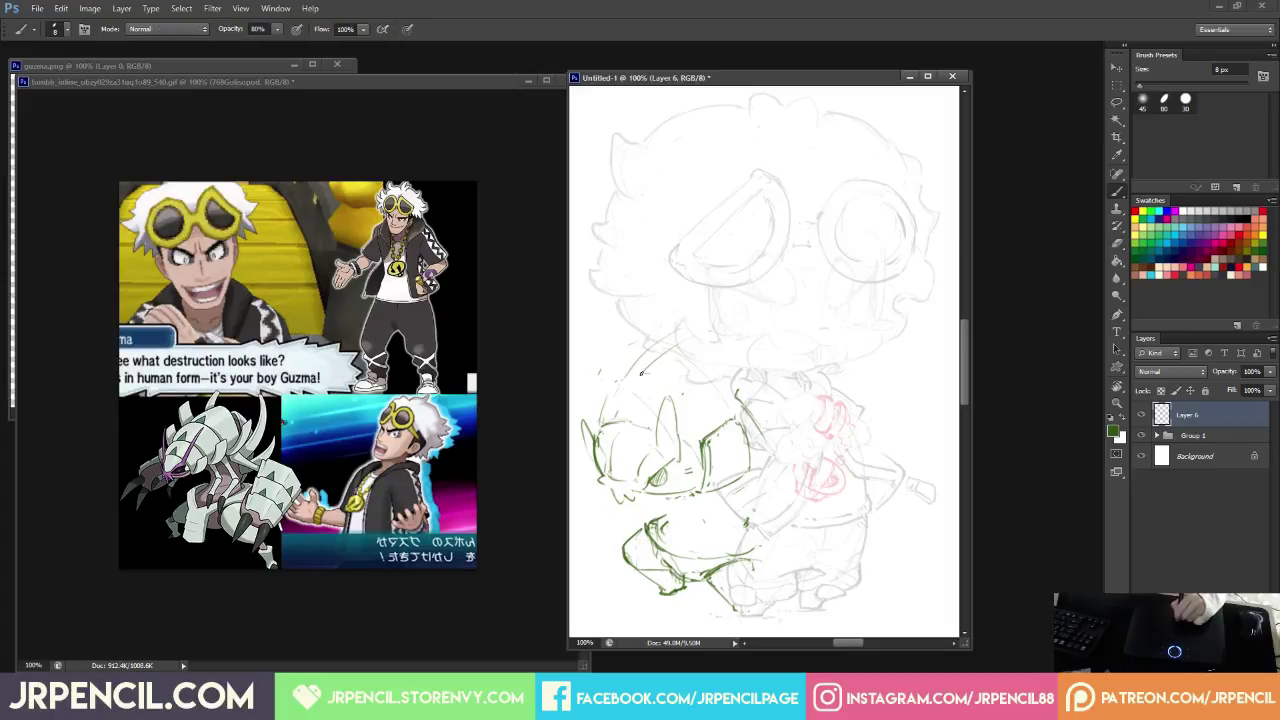
{"action": "key", "text": "e"}
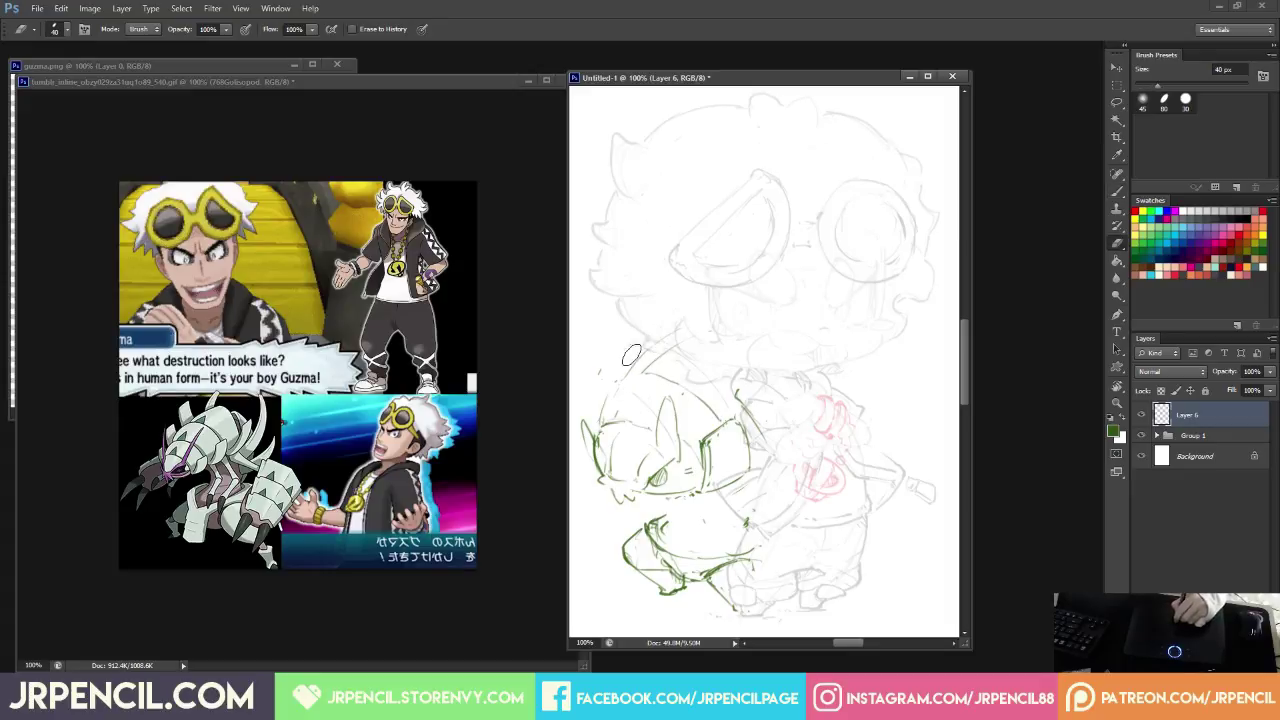
{"action": "key", "text": "b"}
{"action": "key", "text": "e"}
{"action": "key", "text": "b"}
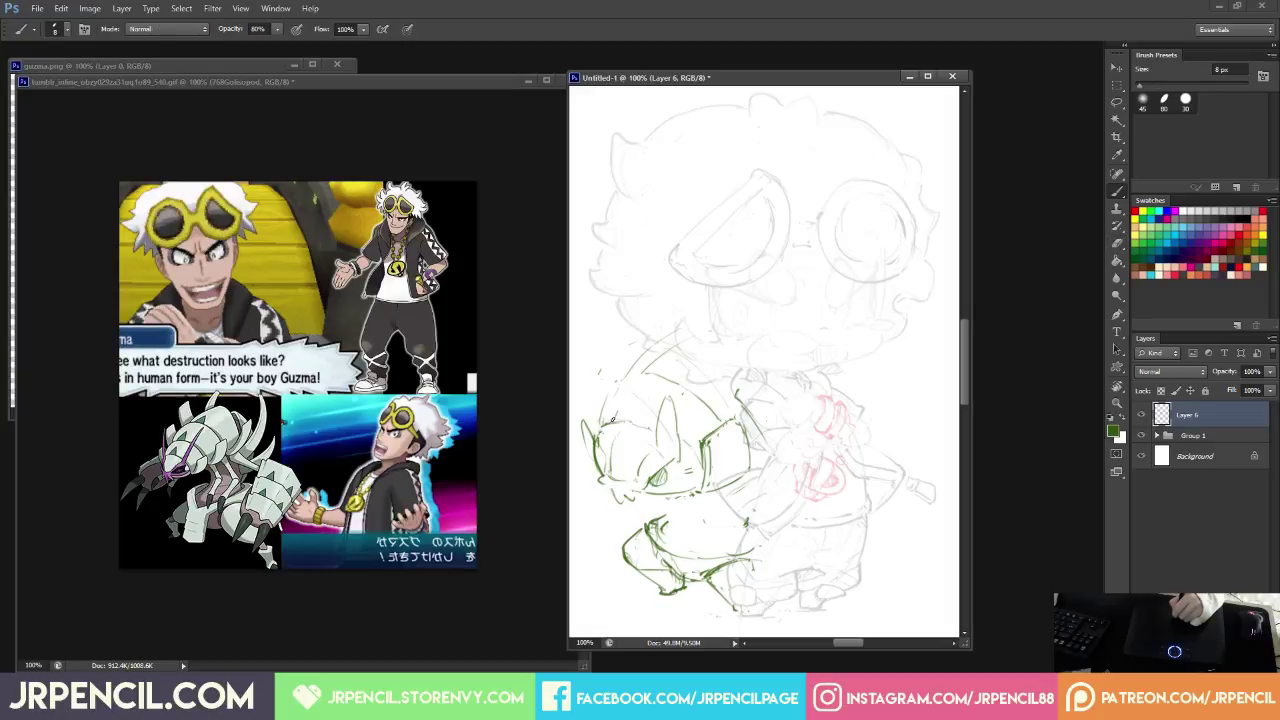
Add a second forehead spike and a pointed crest on Golisopod's head, and redraw its upper-left contour.
{"action": "mouse_move", "coordinate": [613, 419]}
{"action": "left_mouse_down"}
{"action": "mouse_move", "coordinate": [630, 400]}
{"action": "mouse_move", "coordinate": [640, 410]}
{"action": "mouse_move", "coordinate": [659, 354]}
{"action": "mouse_move", "coordinate": [666, 364]}
{"action": "left_mouse_up"}
{"action": "key", "text": "e"}
{"action": "key", "text": "b"}
{"action": "key", "text": "e"}
{"action": "key", "text": "b"}
{"action": "key", "text": "e"}
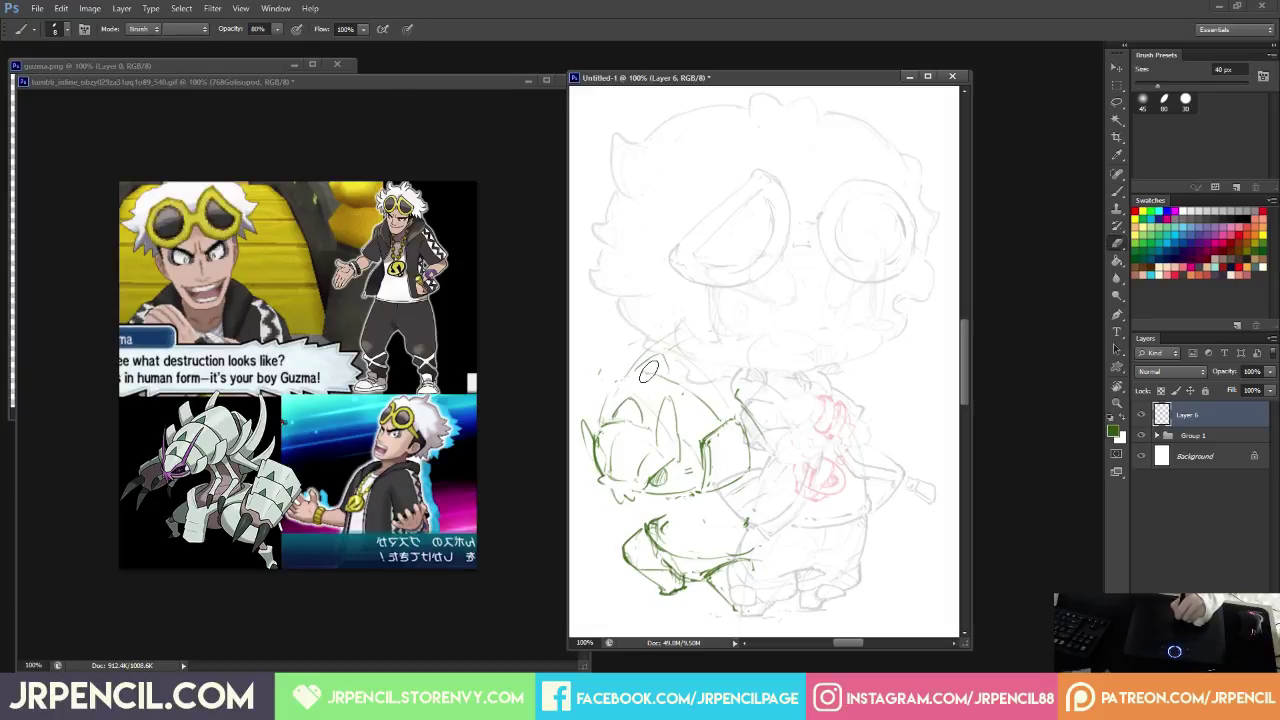
{"action": "key", "text": "b"}
{"action": "left_click_drag", "start_coordinate": [606, 420], "coordinate": [631, 368]}
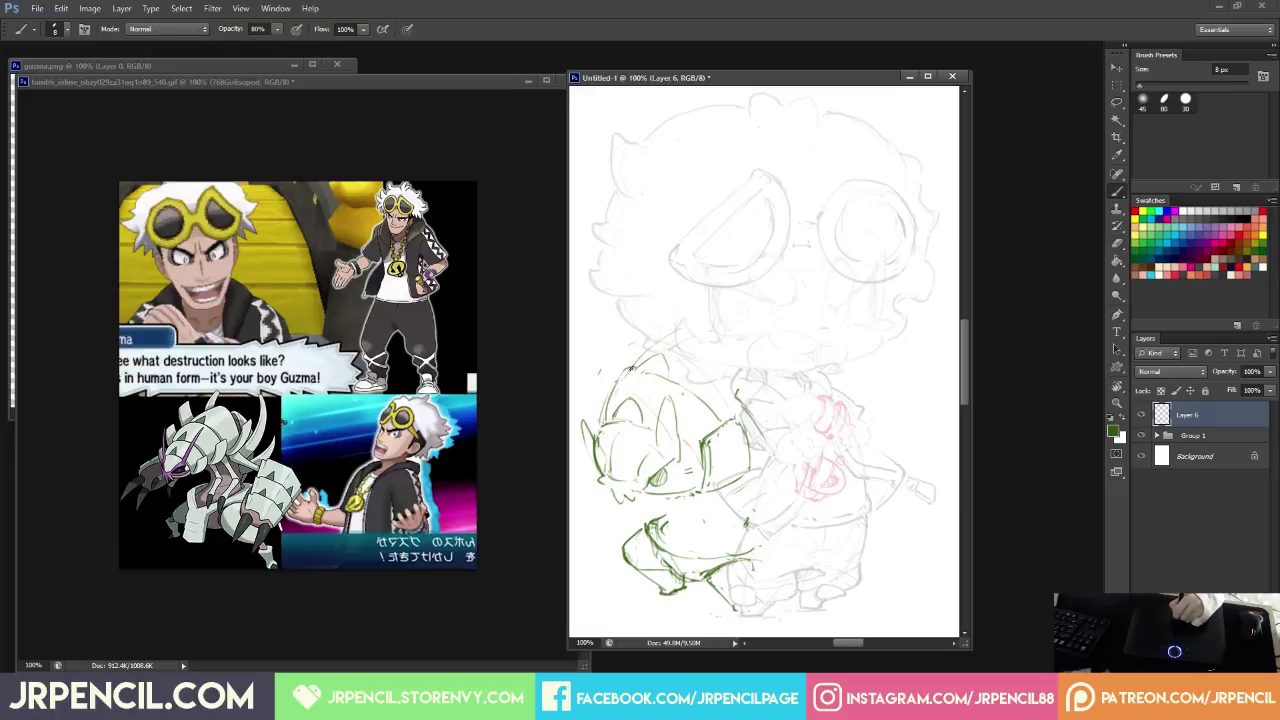
Erase the angular armor plate beside Golisopod's face and sketch a lighter, rounder plate in its place.
{"action": "key", "text": "e"}
{"action": "mouse_move", "coordinate": [744, 401]}
{"action": "left_mouse_down"}
{"action": "mouse_move", "coordinate": [767, 452]}
{"action": "mouse_move", "coordinate": [702, 474]}
{"action": "left_mouse_up"}
{"action": "left_click_drag", "start_coordinate": [738, 424], "coordinate": [746, 430]}
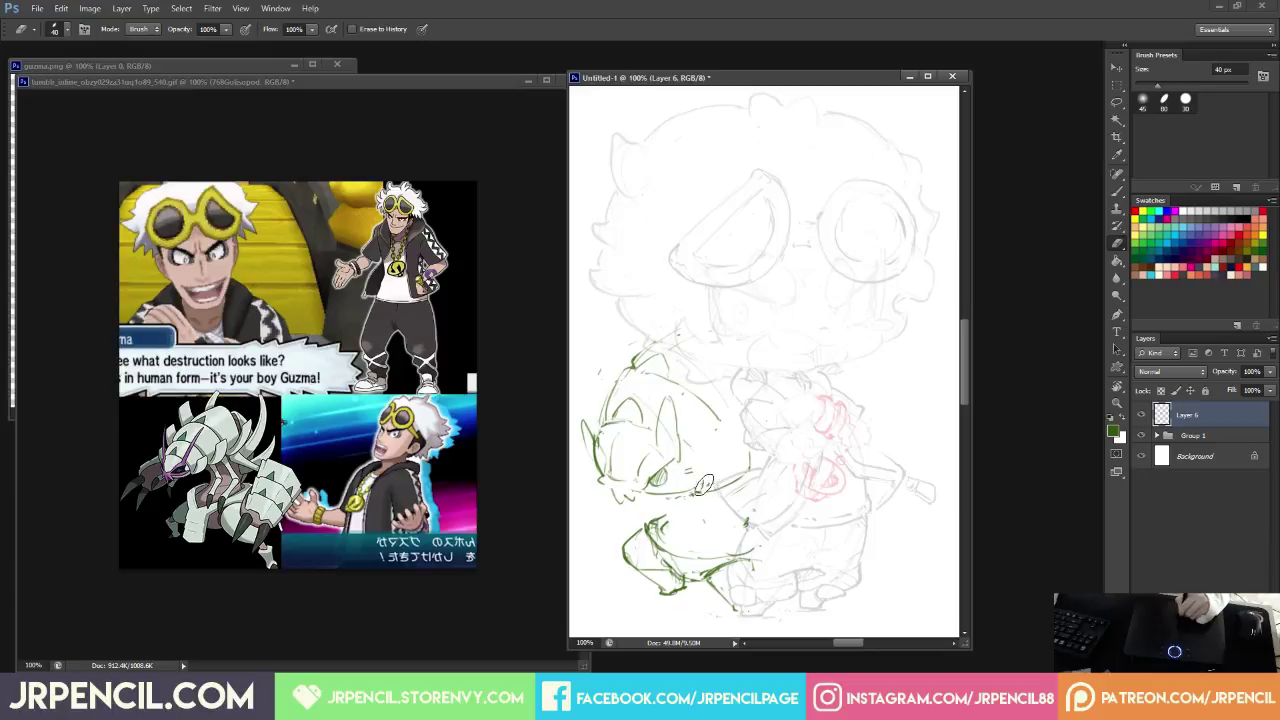
{"action": "key", "text": "b"}
{"action": "mouse_move", "coordinate": [704, 486]}
{"action": "left_mouse_down"}
{"action": "mouse_move", "coordinate": [714, 435]}
{"action": "mouse_move", "coordinate": [749, 423]}
{"action": "mouse_move", "coordinate": [755, 462]}
{"action": "mouse_move", "coordinate": [711, 456]}
{"action": "mouse_move", "coordinate": [706, 488]}
{"action": "mouse_move", "coordinate": [715, 438]}
{"action": "left_mouse_up"}
{"action": "key", "text": "e"}
{"action": "key", "text": "b"}
{"action": "key", "text": "e"}
{"action": "key", "text": "b"}
{"action": "key", "text": "e"}
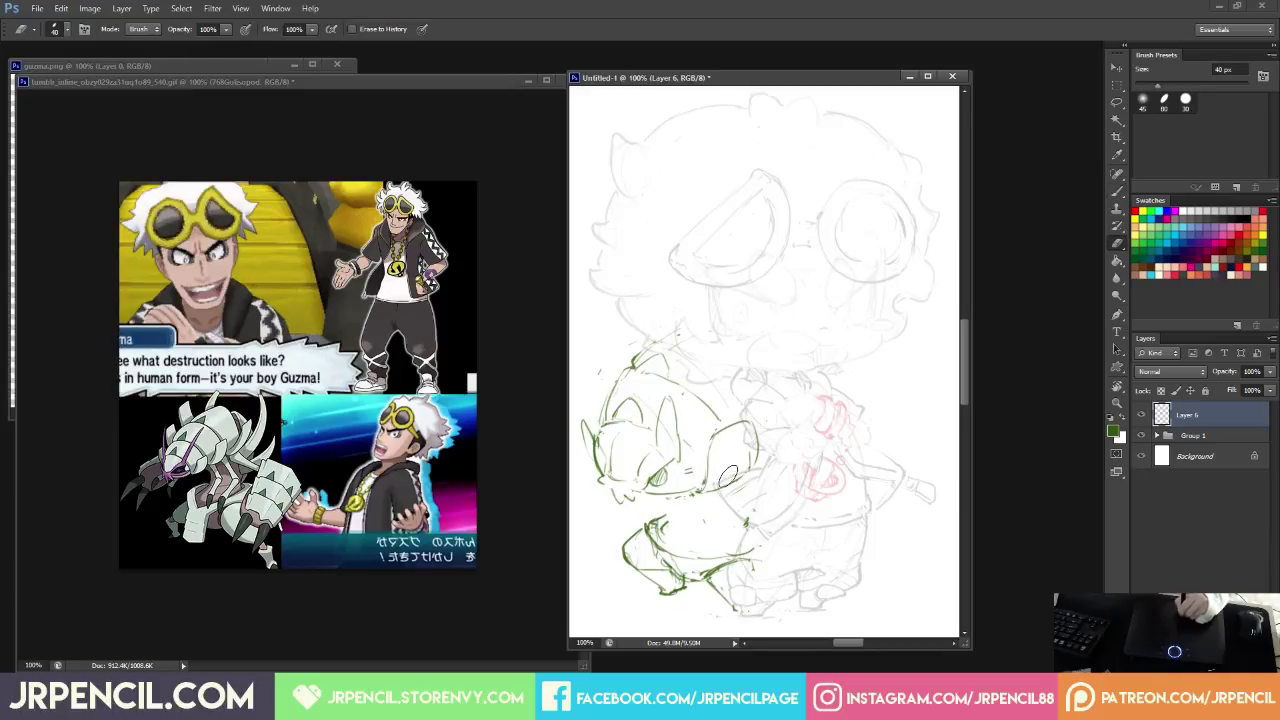
Clean up the lower corner of the plate beside Golisopod's face and redraw its front and lower edges.
{"action": "mouse_move", "coordinate": [715, 489]}
{"action": "left_mouse_down"}
{"action": "mouse_move", "coordinate": [715, 449]}
{"action": "mouse_move", "coordinate": [704, 488]}
{"action": "left_mouse_up"}
{"action": "key", "text": "b"}
{"action": "key", "text": "e"}
{"action": "key", "text": "b"}
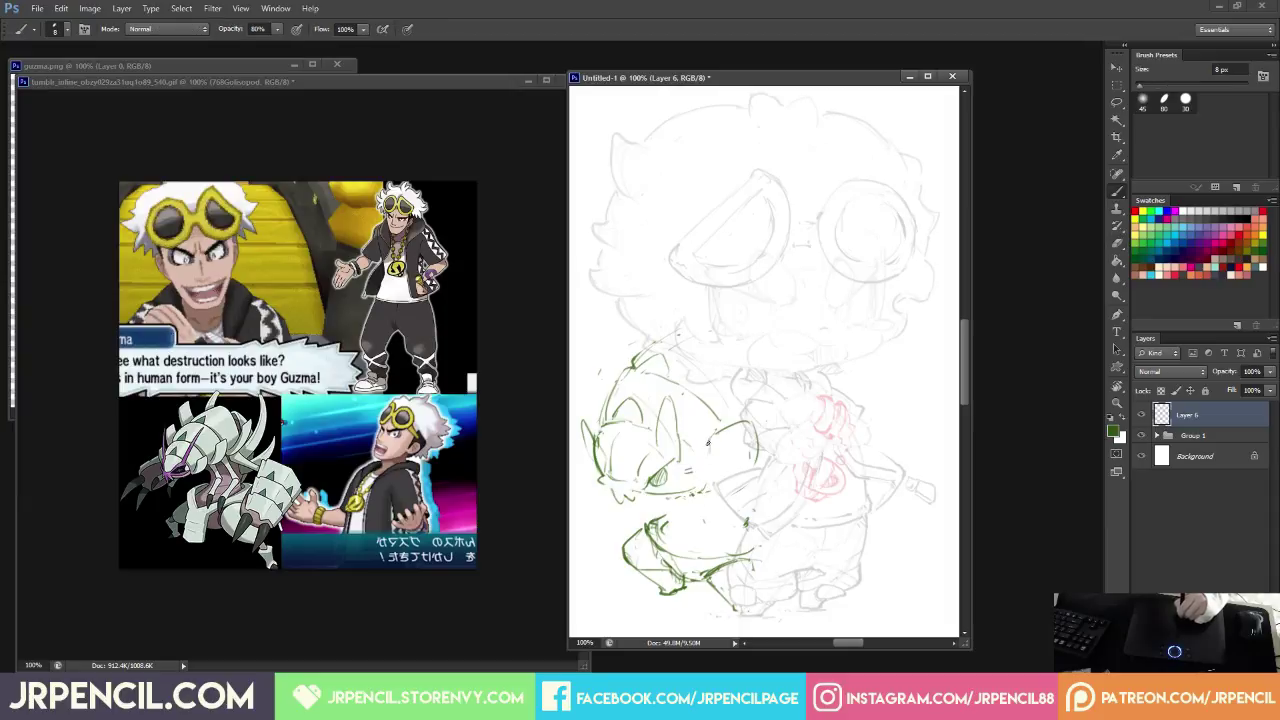
{"action": "mouse_move", "coordinate": [708, 443]}
{"action": "left_mouse_down"}
{"action": "mouse_move", "coordinate": [698, 494]}
{"action": "mouse_move", "coordinate": [746, 480]}
{"action": "left_mouse_up"}
{"action": "key", "text": "e"}
{"action": "key", "text": "b"}
{"action": "key", "text": "e"}
{"action": "key", "text": "b"}
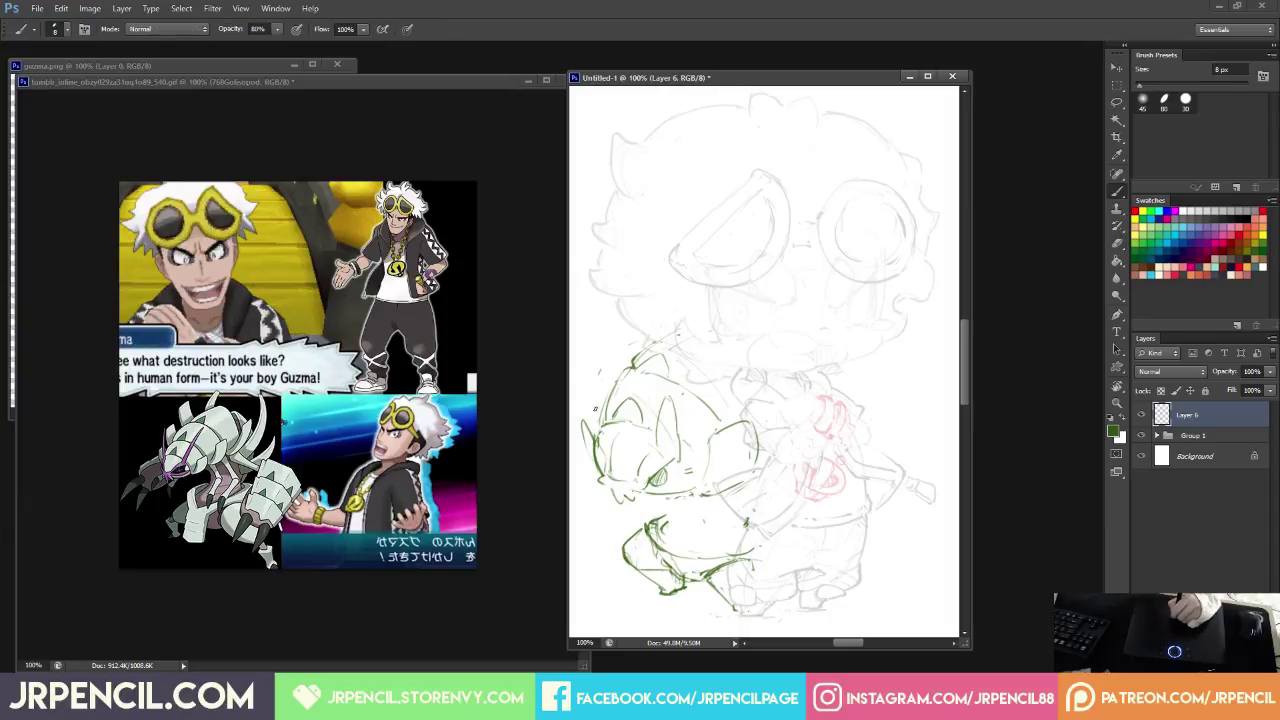
{"action": "left_click_drag", "start_coordinate": [596, 392], "coordinate": [626, 352]}
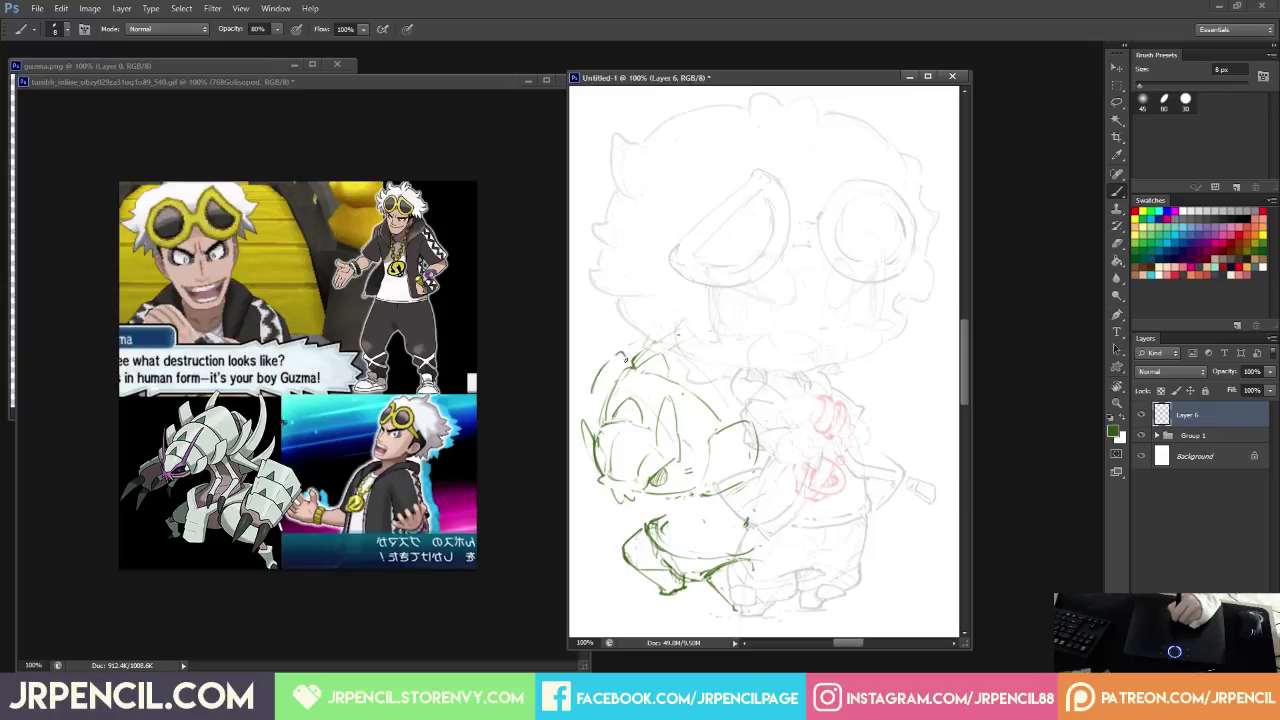
{"action": "mouse_move", "coordinate": [591, 398]}
{"action": "left_mouse_down"}
{"action": "mouse_move", "coordinate": [598, 420]}
{"action": "mouse_move", "coordinate": [602, 397]}
{"action": "left_mouse_up"}
{"action": "left_click_drag", "start_coordinate": [596, 392], "coordinate": [604, 416]}
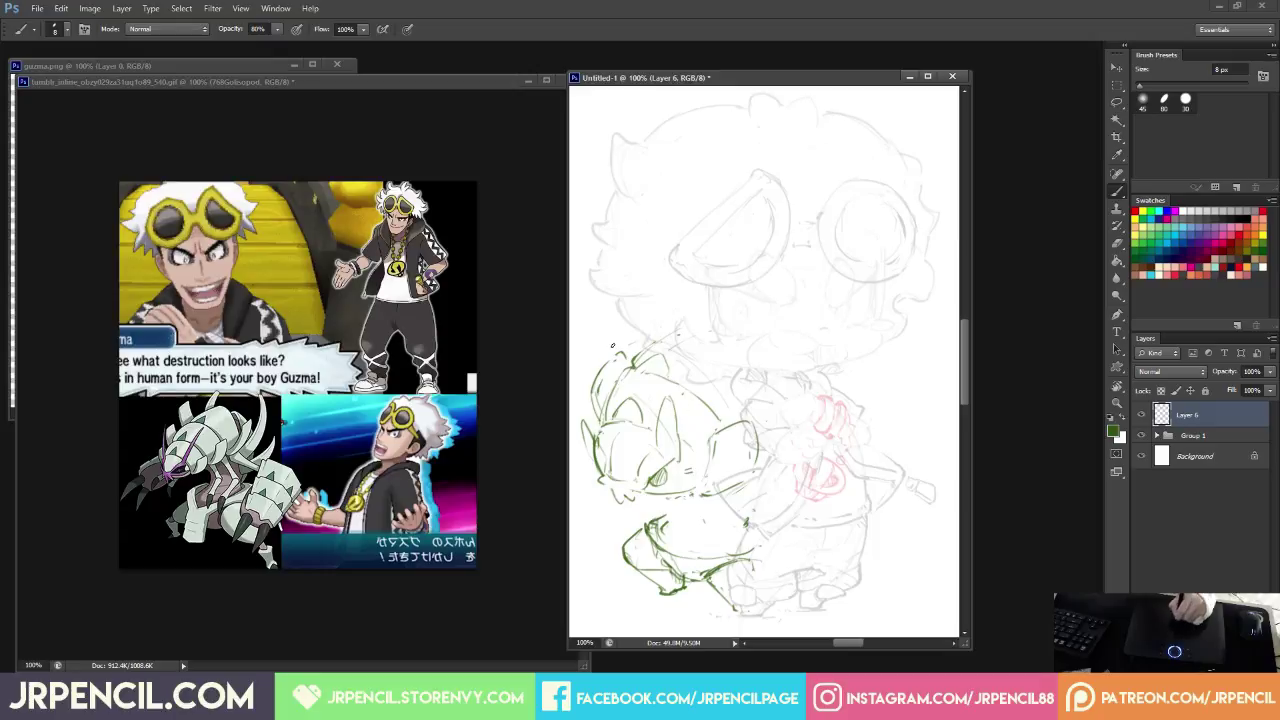
{"action": "key", "text": "e"}
{"action": "mouse_move", "coordinate": [617, 356]}
{"action": "left_mouse_down"}
{"action": "mouse_move", "coordinate": [595, 413]}
{"action": "mouse_move", "coordinate": [616, 359]}
{"action": "mouse_move", "coordinate": [595, 424]}
{"action": "left_mouse_up"}
{"action": "key", "text": "b"}
{"action": "key", "text": "e"}
{"action": "key", "text": "b"}
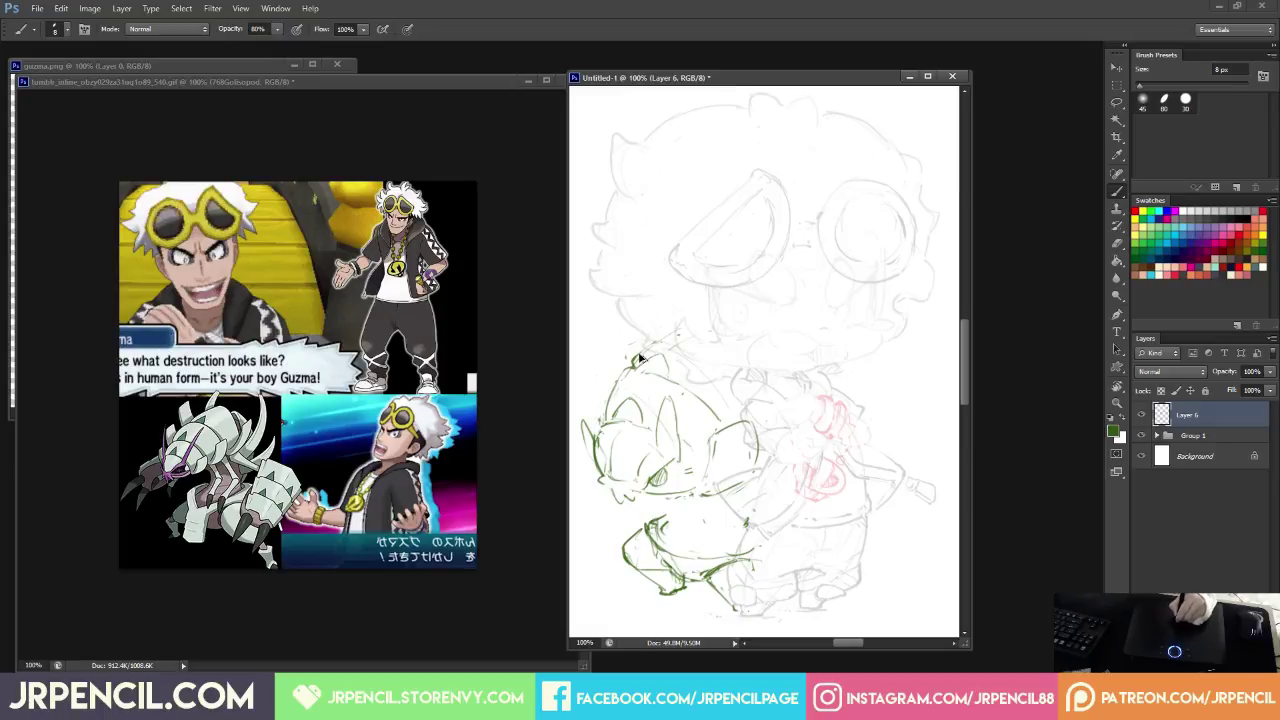
Reinforce the contour up to Golisopod's crest and redraw the right forehead spike taller and sharper.
{"action": "mouse_move", "coordinate": [606, 418]}
{"action": "left_mouse_down"}
{"action": "mouse_move", "coordinate": [618, 378]}
{"action": "mouse_move", "coordinate": [660, 333]}
{"action": "left_mouse_up"}
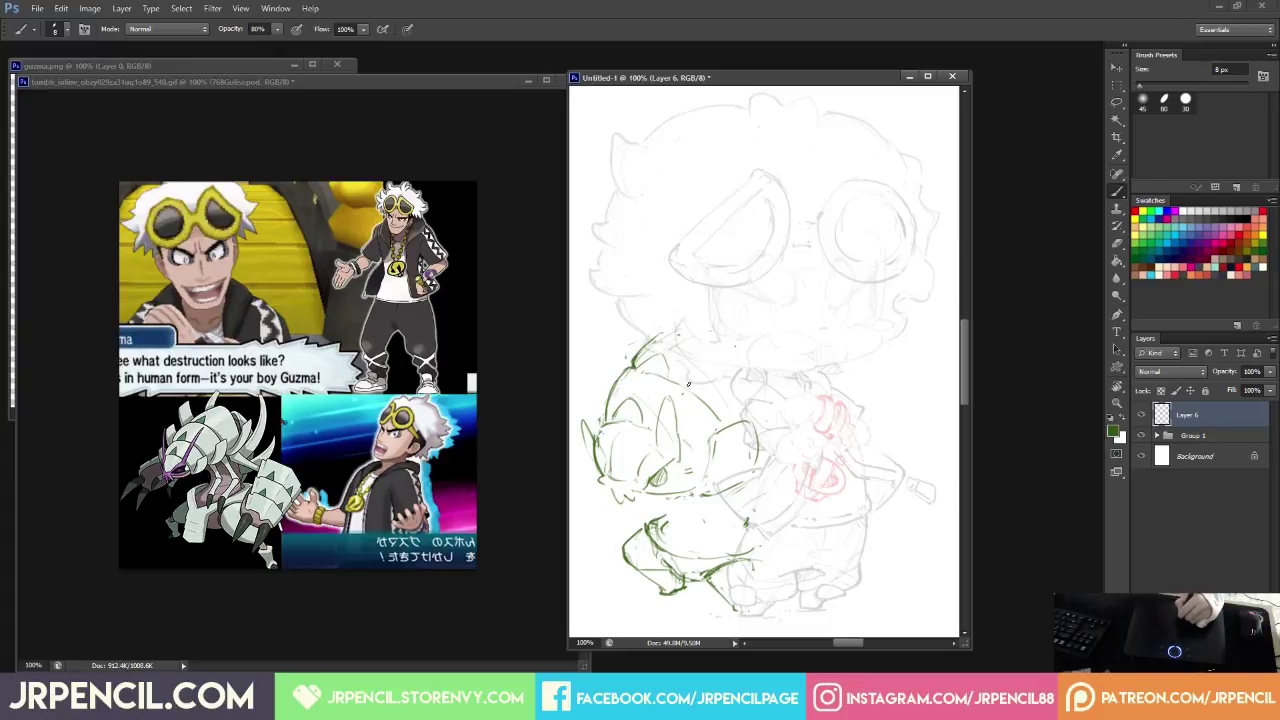
{"action": "key", "text": "e"}
{"action": "mouse_move", "coordinate": [667, 400]}
{"action": "left_mouse_down"}
{"action": "mouse_move", "coordinate": [682, 450]}
{"action": "mouse_move", "coordinate": [694, 374]}
{"action": "mouse_move", "coordinate": [686, 456]}
{"action": "left_mouse_up"}
{"action": "key", "text": "b"}
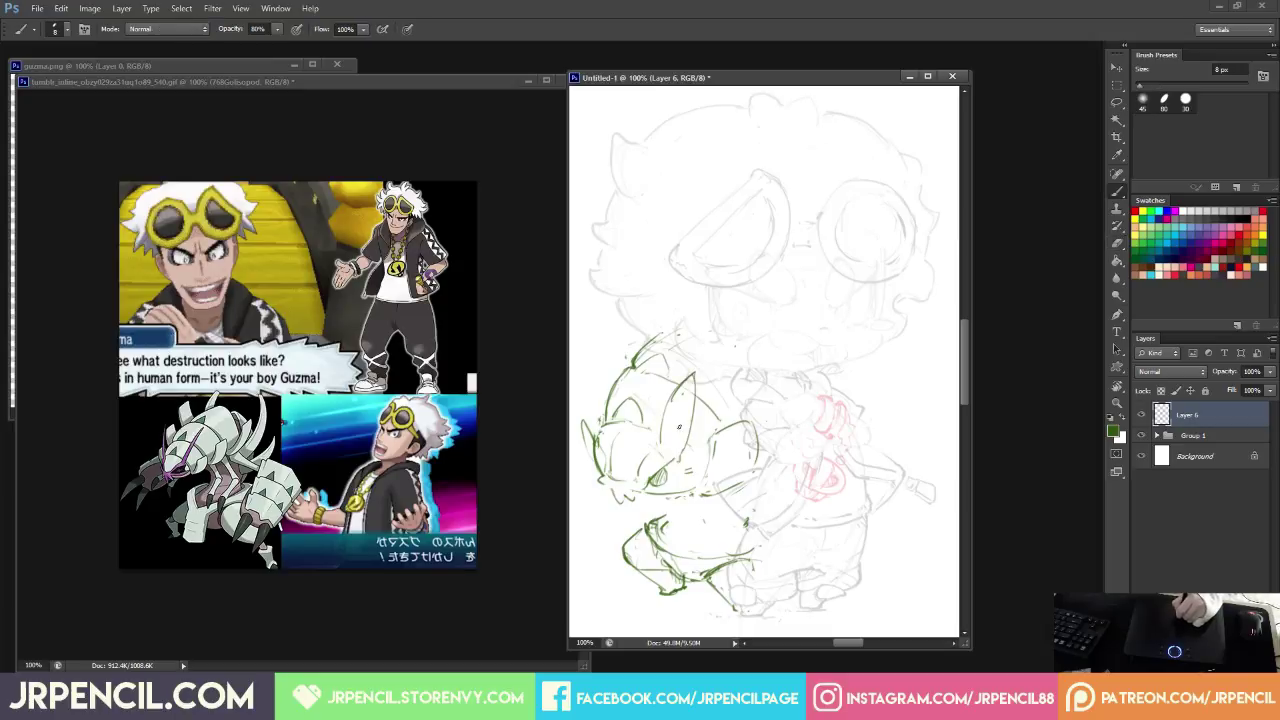
Erase the spike on the left side of Golisopod's head and try a longer, outward-leaning one.
{"action": "key", "text": "e"}
{"action": "mouse_move", "coordinate": [590, 424]}
{"action": "left_mouse_down"}
{"action": "mouse_move", "coordinate": [588, 452]}
{"action": "mouse_move", "coordinate": [576, 386]}
{"action": "mouse_move", "coordinate": [600, 460]}
{"action": "left_mouse_up"}
{"action": "key", "text": "b"}
{"action": "key", "text": "ctrl+alt+z"}
{"action": "key", "text": "ctrl+alt+z"}
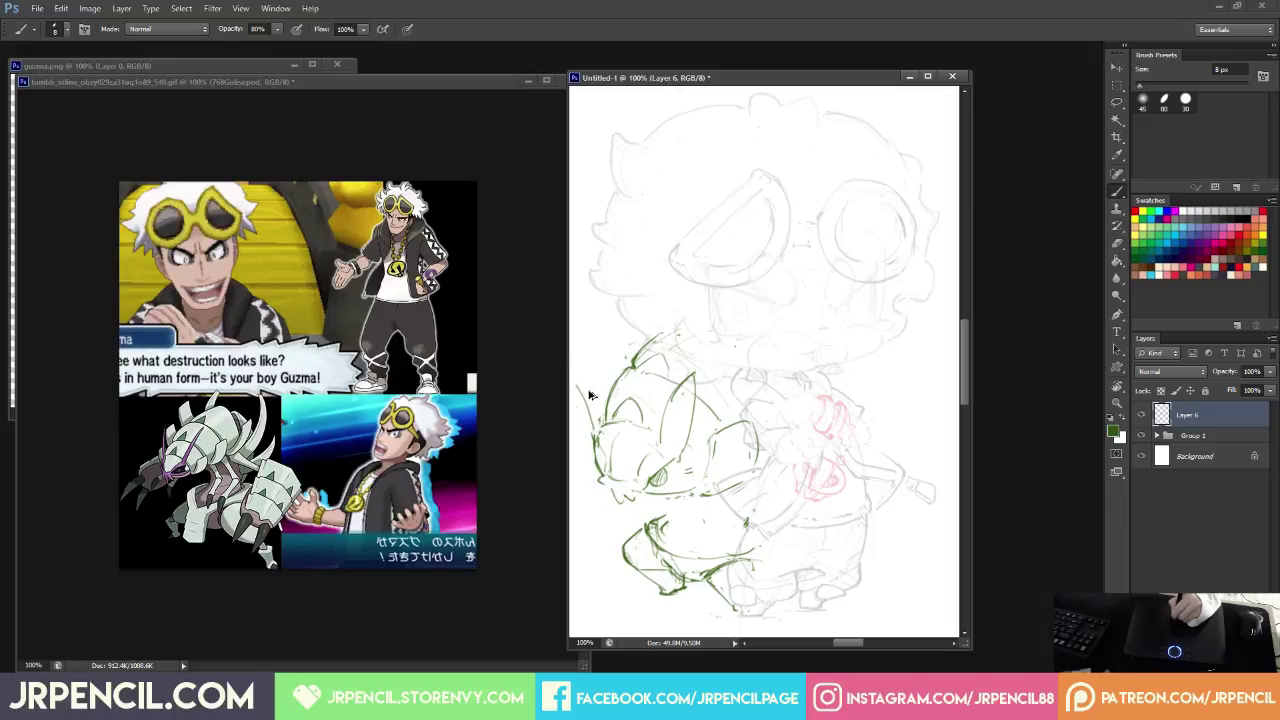
{"action": "mouse_move", "coordinate": [575, 379]}
{"action": "left_mouse_down"}
{"action": "mouse_move", "coordinate": [600, 414]}
{"action": "mouse_move", "coordinate": [598, 448]}
{"action": "left_mouse_up"}
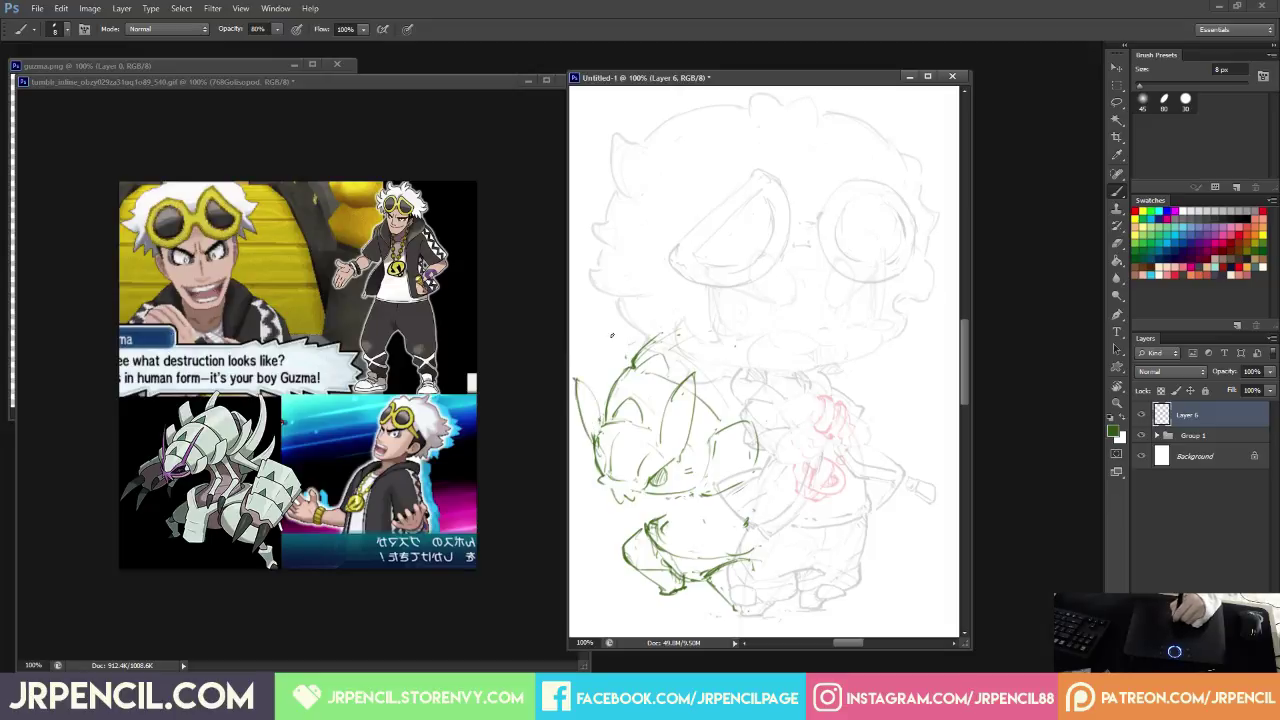
{"action": "key", "text": "ctrl+alt+z"}
{"action": "key", "text": "ctrl+alt+z"}
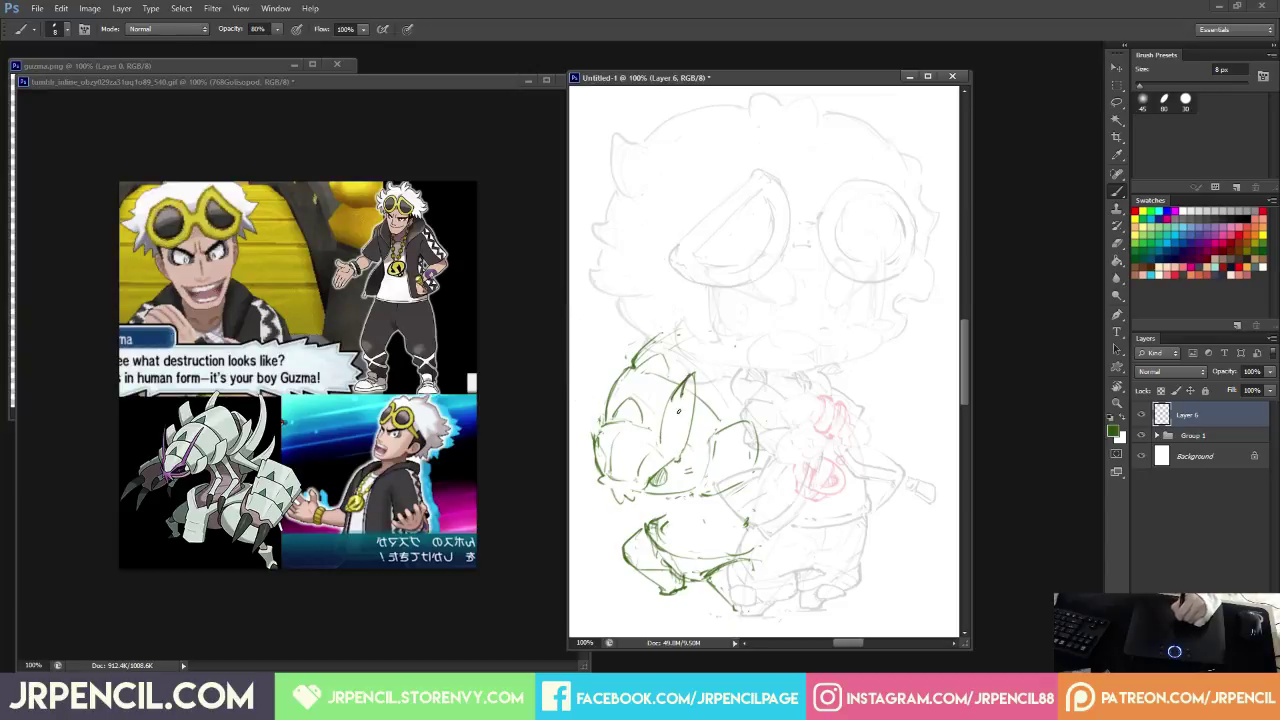
Erase the right forehead spike and redraw it as a longer spike slanting toward Guzma.
{"action": "key", "text": "e"}
{"action": "mouse_move", "coordinate": [690, 380]}
{"action": "left_mouse_down"}
{"action": "mouse_move", "coordinate": [672, 445]}
{"action": "mouse_move", "coordinate": [685, 441]}
{"action": "mouse_move", "coordinate": [693, 390]}
{"action": "left_mouse_up"}
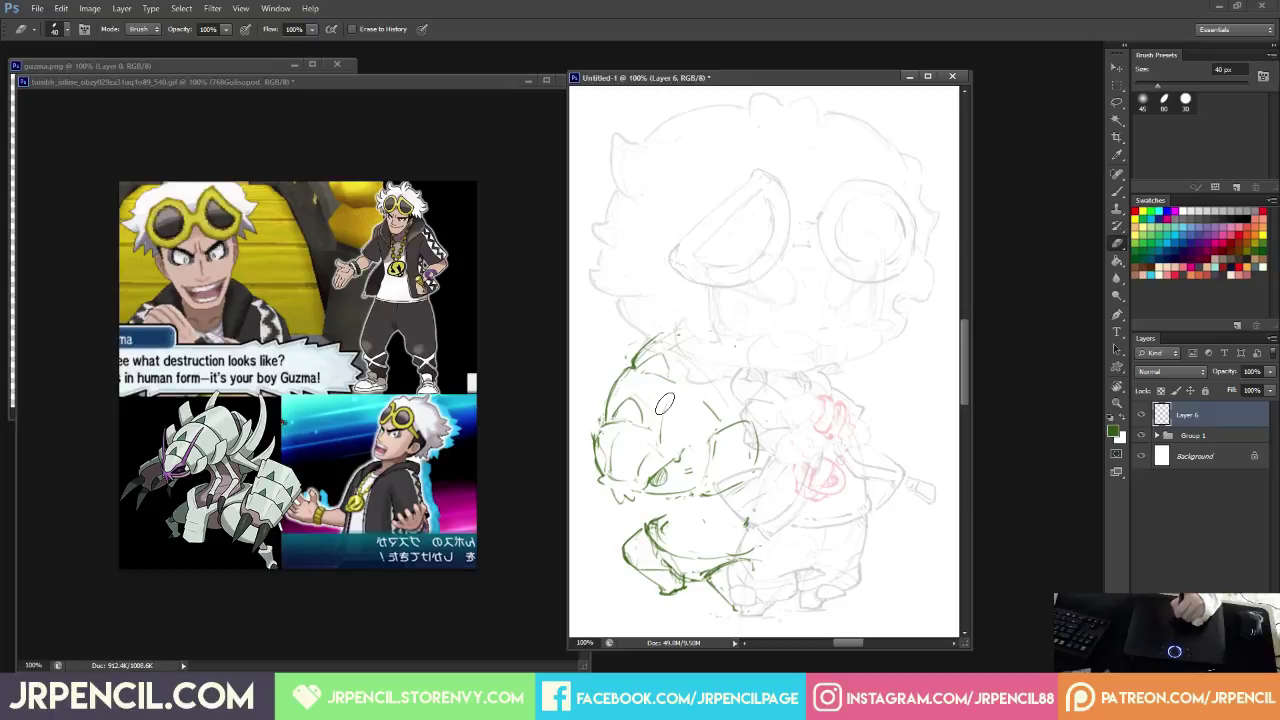
{"action": "key", "text": "b"}
{"action": "mouse_move", "coordinate": [659, 442]}
{"action": "left_mouse_down"}
{"action": "mouse_move", "coordinate": [720, 371]}
{"action": "mouse_move", "coordinate": [690, 445]}
{"action": "left_mouse_up"}
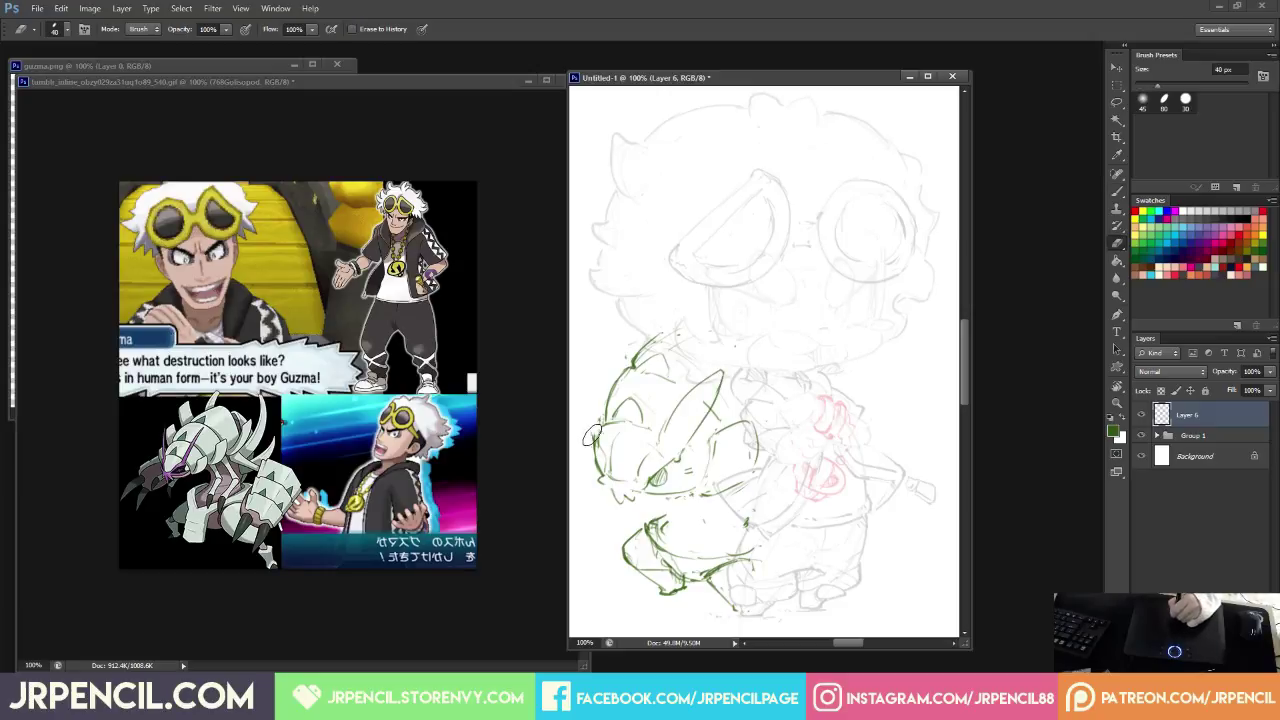
Draw a tall curved spike rising from the left side of Golisopod's head, redoing its inner edge.
{"action": "mouse_move", "coordinate": [597, 455]}
{"action": "left_mouse_down"}
{"action": "mouse_move", "coordinate": [594, 357]}
{"action": "mouse_move", "coordinate": [600, 428]}
{"action": "left_mouse_up"}
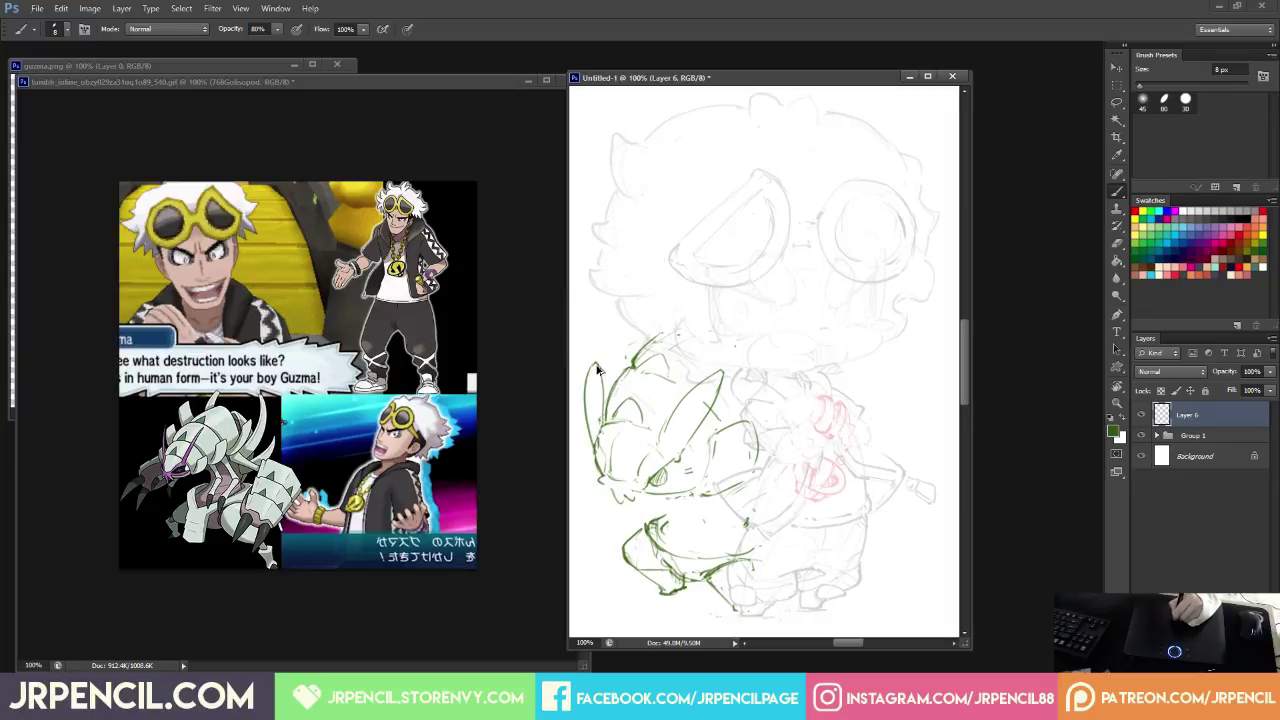
{"action": "key", "text": "ctrl+z"}
{"action": "left_click_drag", "start_coordinate": [594, 367], "coordinate": [604, 432]}
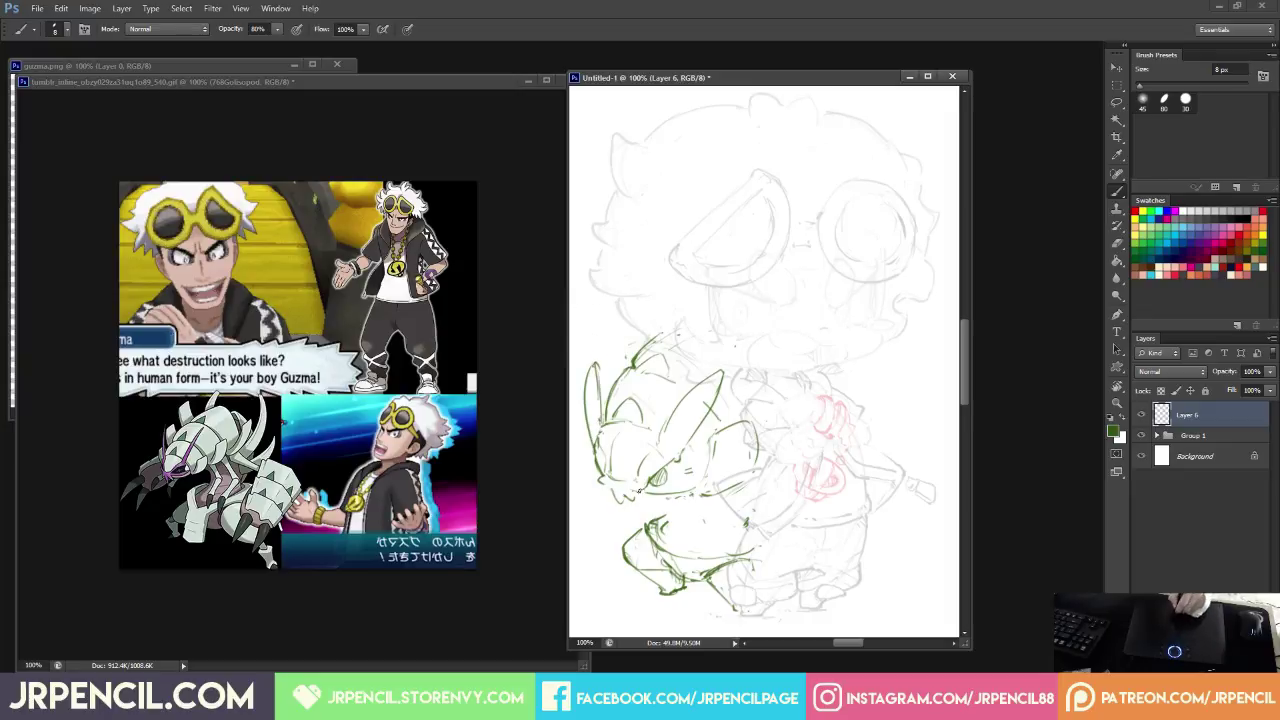
Erase the small marks beneath Golisopod's muzzle and redraw the lower-left edge of the jaw.
{"action": "key", "text": "e"}
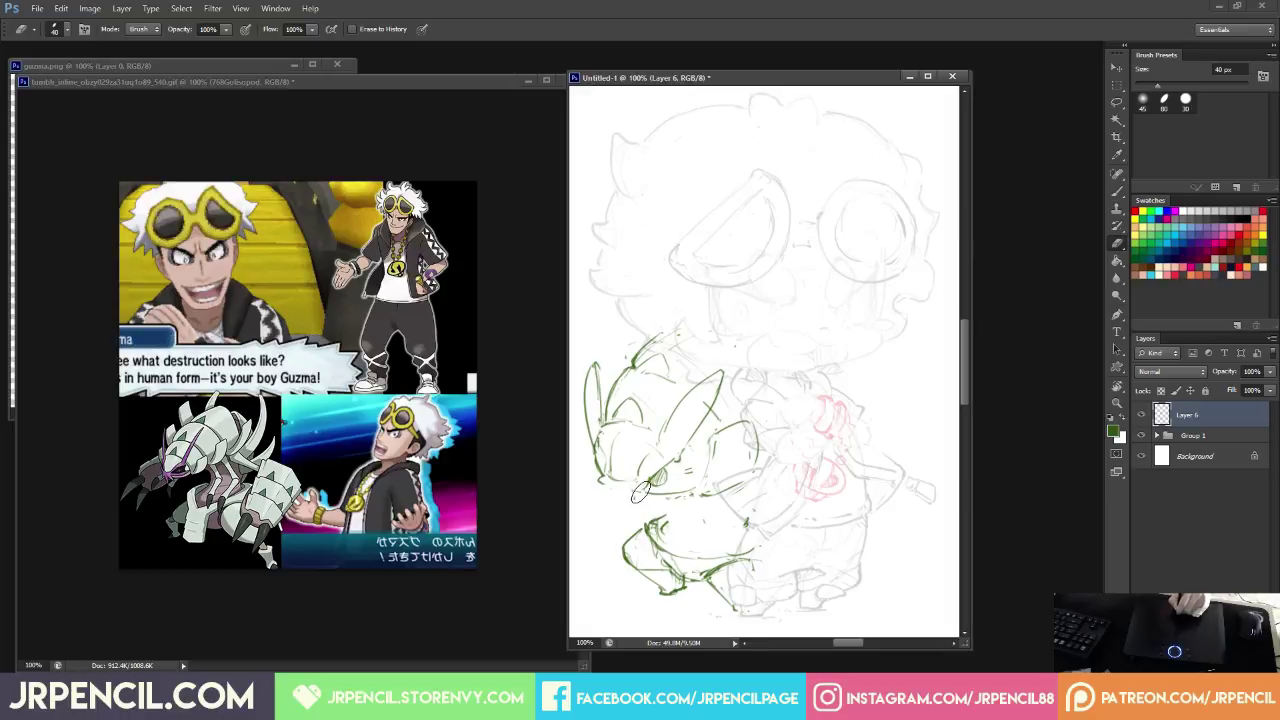
{"action": "key", "text": "b"}
{"action": "key", "text": "e"}
{"action": "key", "text": "b"}
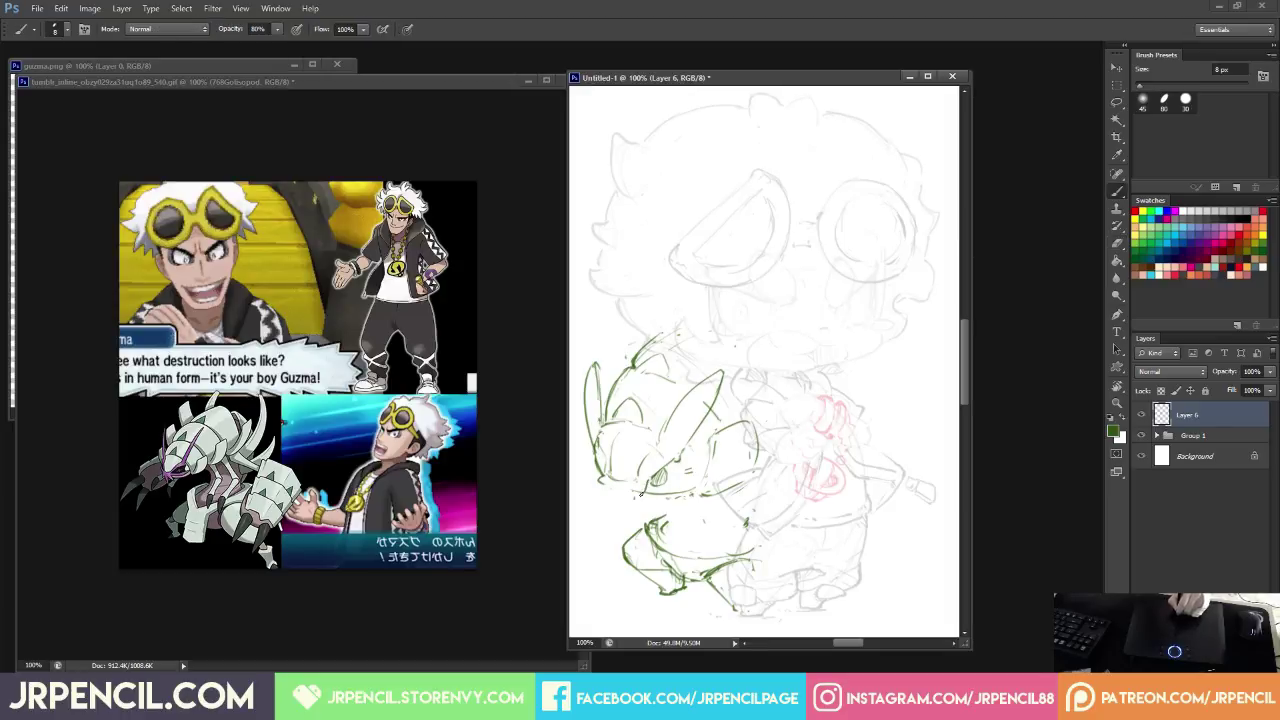
{"action": "left_click_drag", "start_coordinate": [600, 478], "coordinate": [622, 497]}
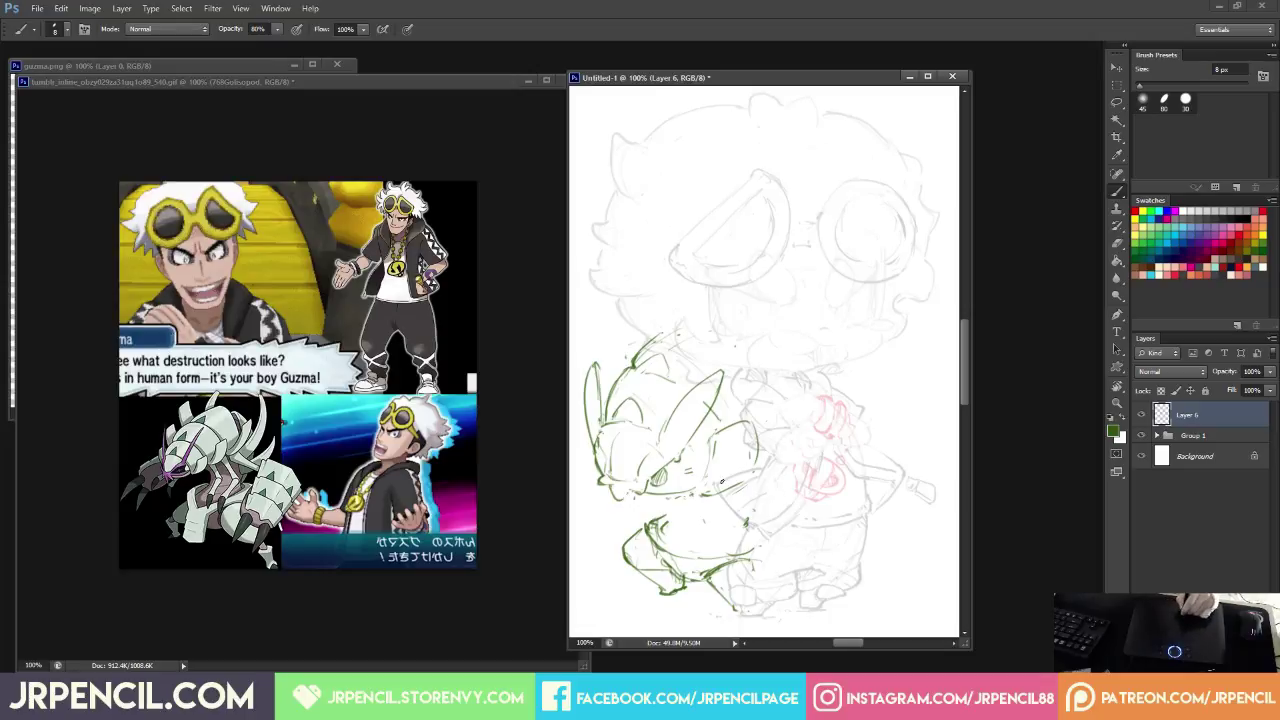
Erase the rounded plate beside Golisopod's face, redraw it as an angular frame and sketch the cheek contour by the eye.
{"action": "key", "text": "e"}
{"action": "left_click_drag", "start_coordinate": [709, 445], "coordinate": [709, 490]}
{"action": "mouse_move", "coordinate": [738, 418]}
{"action": "left_mouse_down"}
{"action": "mouse_move", "coordinate": [711, 474]}
{"action": "mouse_move", "coordinate": [708, 454]}
{"action": "mouse_move", "coordinate": [746, 444]}
{"action": "mouse_move", "coordinate": [740, 478]}
{"action": "left_mouse_up"}
{"action": "key", "text": "b"}
{"action": "key", "text": "e"}
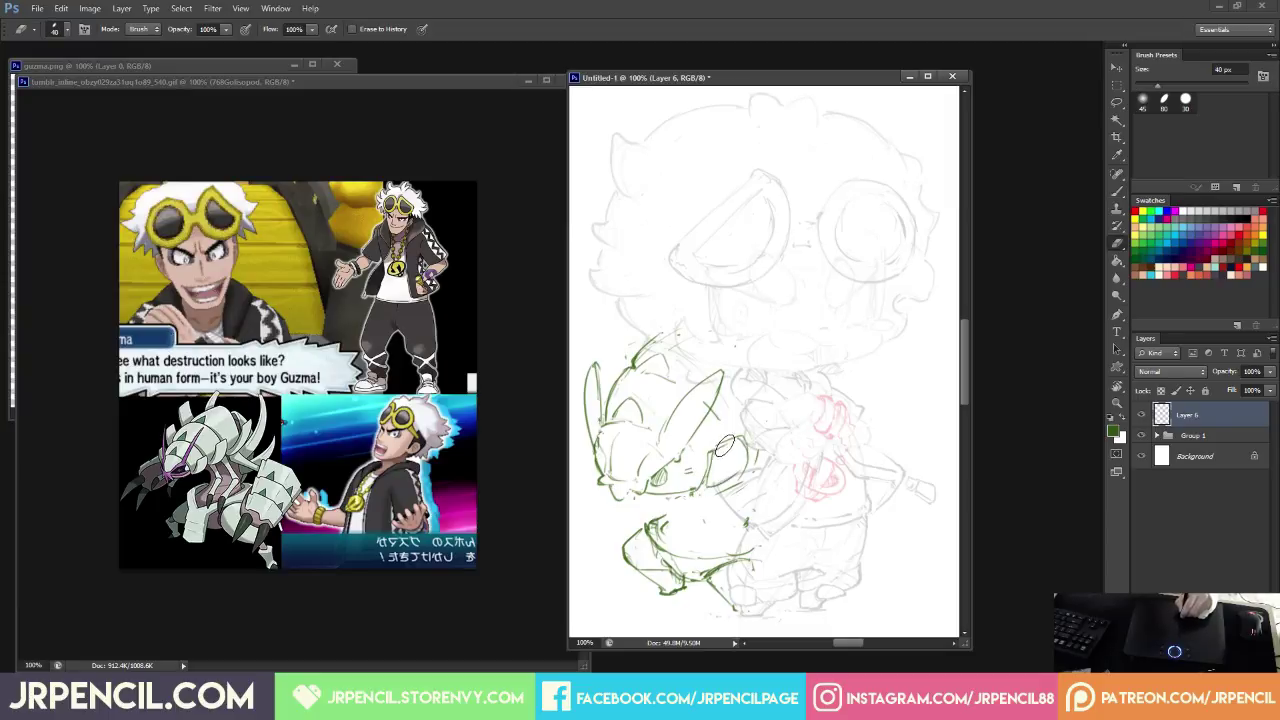
{"action": "key", "text": "b"}
{"action": "mouse_move", "coordinate": [738, 432]}
{"action": "left_mouse_down"}
{"action": "mouse_move", "coordinate": [698, 443]}
{"action": "mouse_move", "coordinate": [685, 413]}
{"action": "mouse_move", "coordinate": [690, 488]}
{"action": "left_mouse_up"}
{"action": "key", "text": "e"}
{"action": "key", "text": "b"}
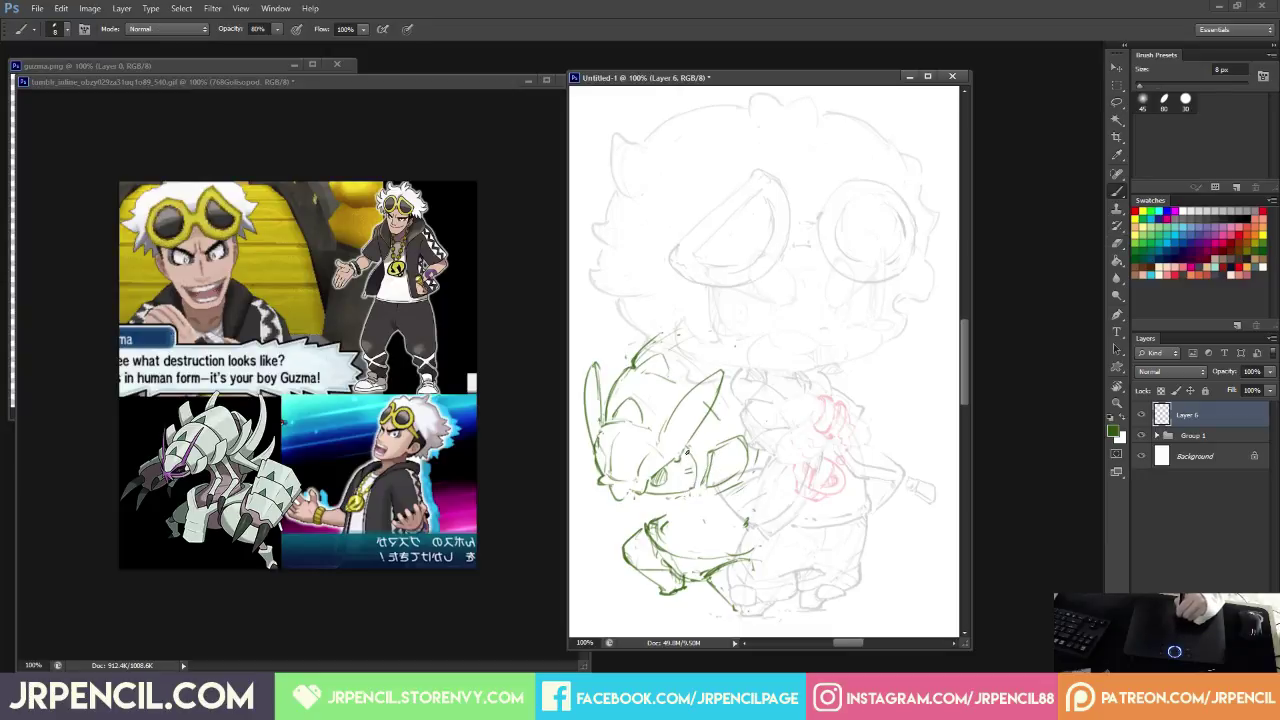
Erase the angular plate beside the eye and replace it with curved, pointed cheek lines behind Golisopod's face.
{"action": "key", "text": "e"}
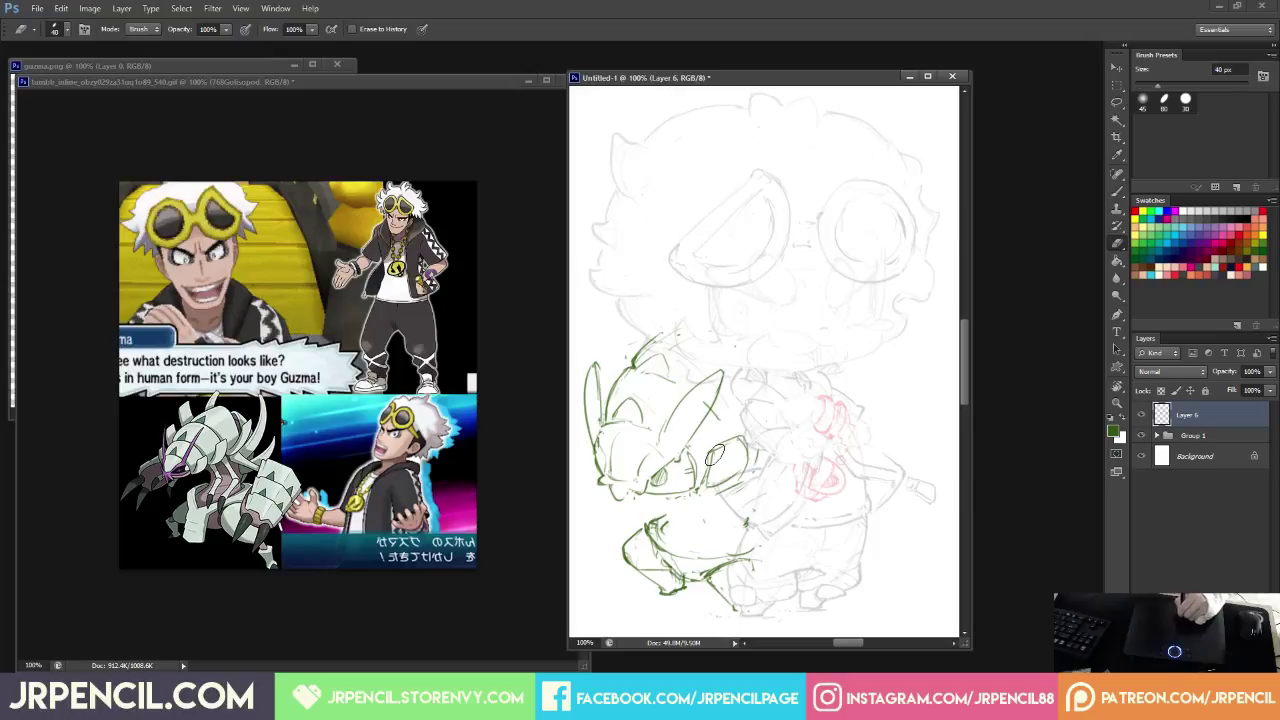
{"action": "key", "text": "b"}
{"action": "left_click_drag", "start_coordinate": [707, 474], "coordinate": [705, 488]}
{"action": "key", "text": "e"}
{"action": "key", "text": "b"}
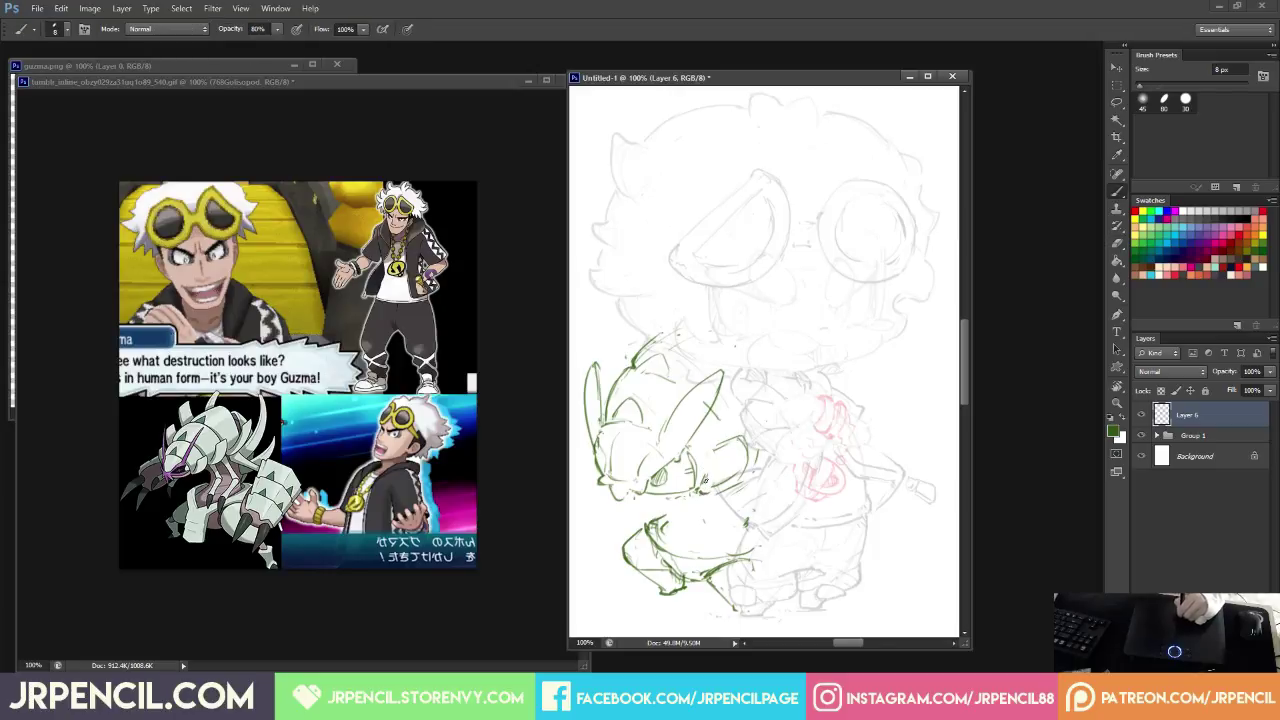
{"action": "key", "text": "e"}
{"action": "left_click_drag", "start_coordinate": [734, 436], "coordinate": [744, 478]}
{"action": "key", "text": "b"}
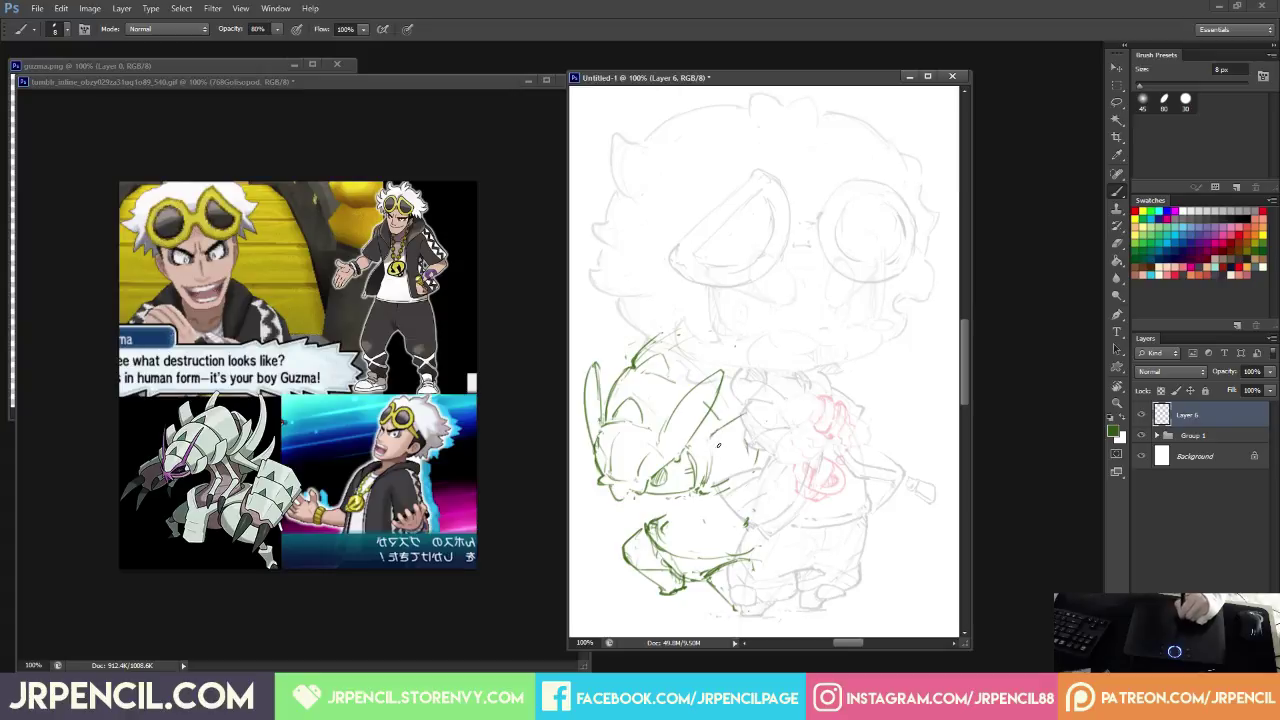
Add small fangs along the underside of Golisopod's face and a short pointed spike at its left cheek.
{"action": "key", "text": "e"}
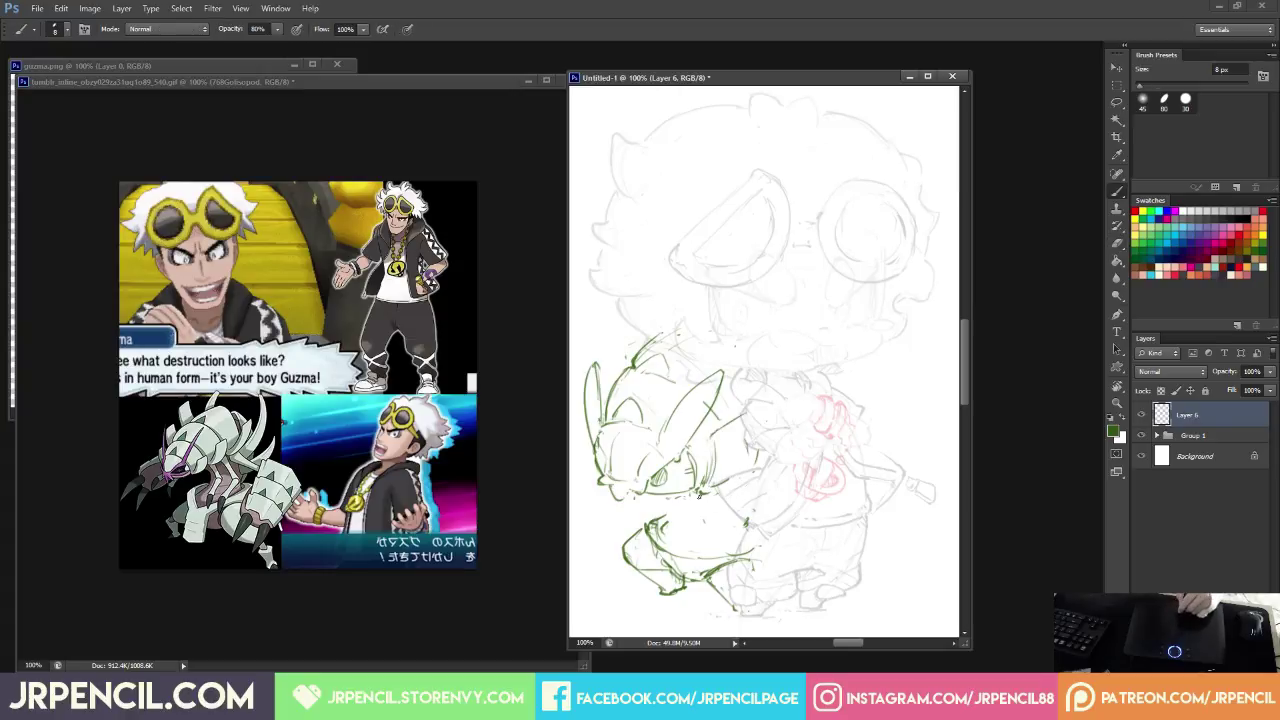
{"action": "key", "text": "e"}
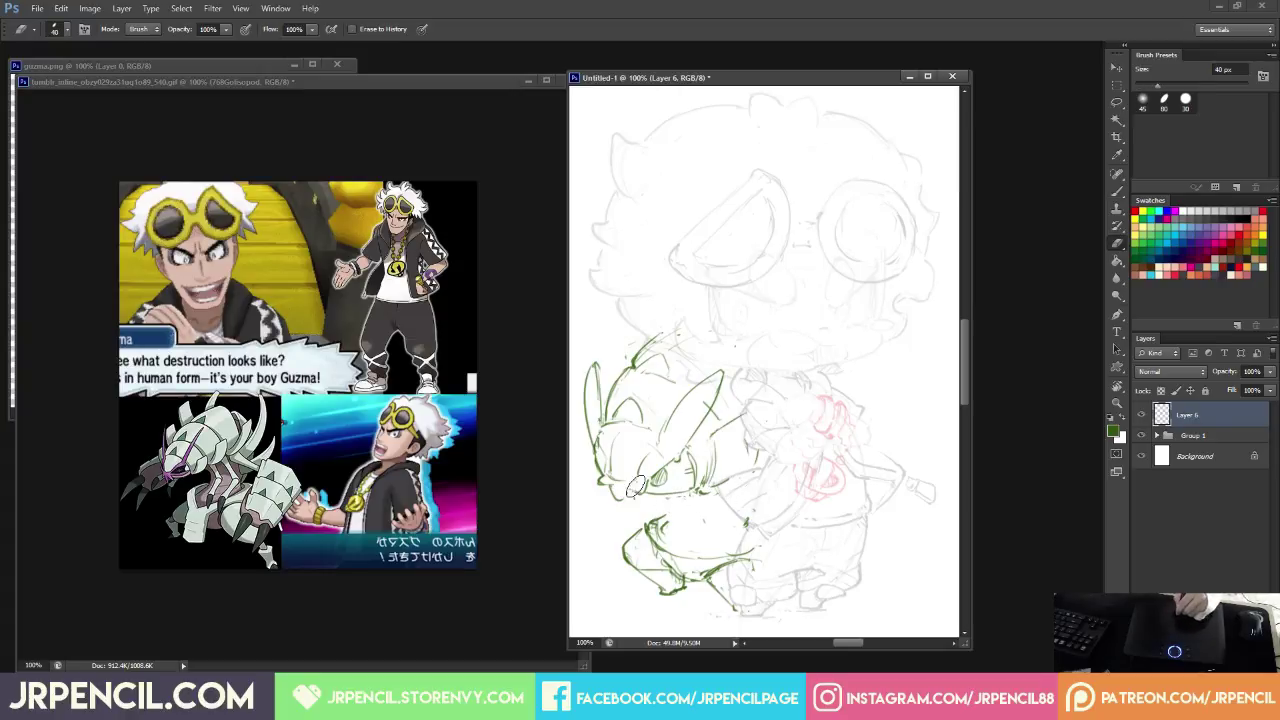
{"action": "key", "text": "b"}
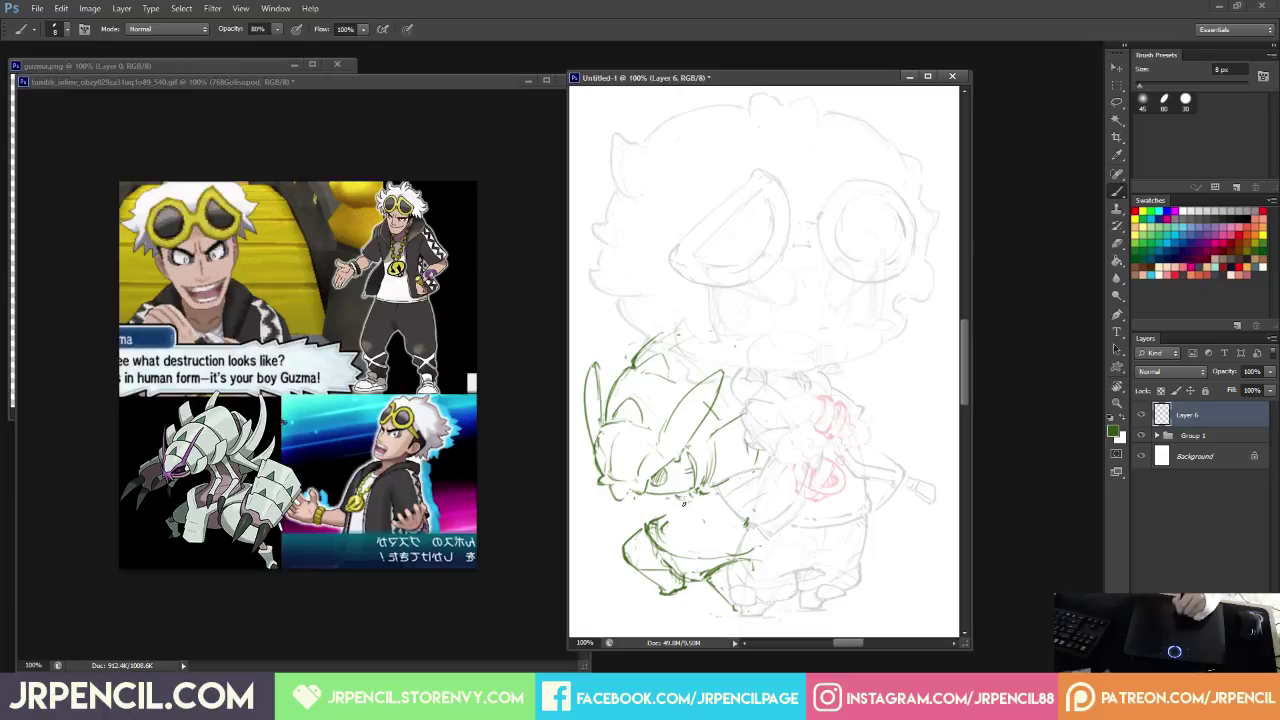
{"action": "key", "text": "e"}
{"action": "key", "text": "b"}
{"action": "key", "text": "e"}
{"action": "key", "text": "b"}
{"action": "key", "text": "e"}
{"action": "key", "text": "b"}
{"action": "mouse_move", "coordinate": [697, 494]}
{"action": "left_mouse_down"}
{"action": "mouse_move", "coordinate": [702, 511]}
{"action": "mouse_move", "coordinate": [712, 497]}
{"action": "left_mouse_up"}
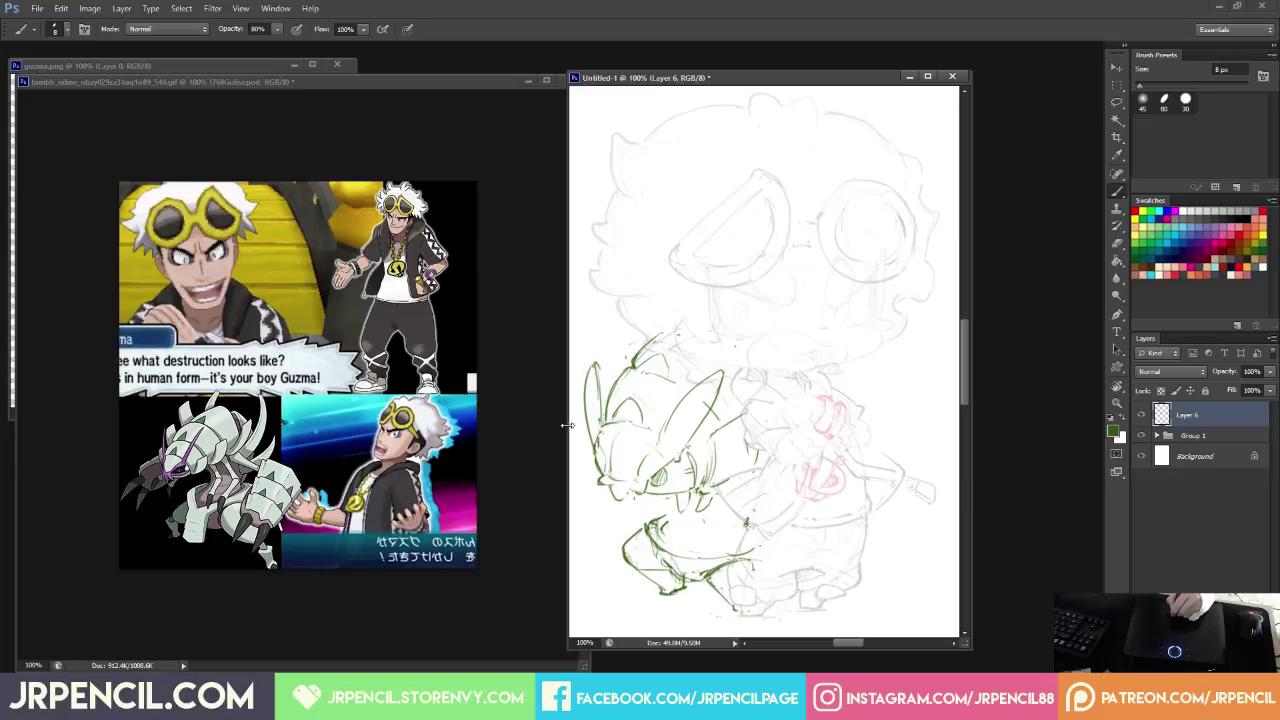
{"action": "left_click_drag", "start_coordinate": [592, 452], "coordinate": [601, 472]}
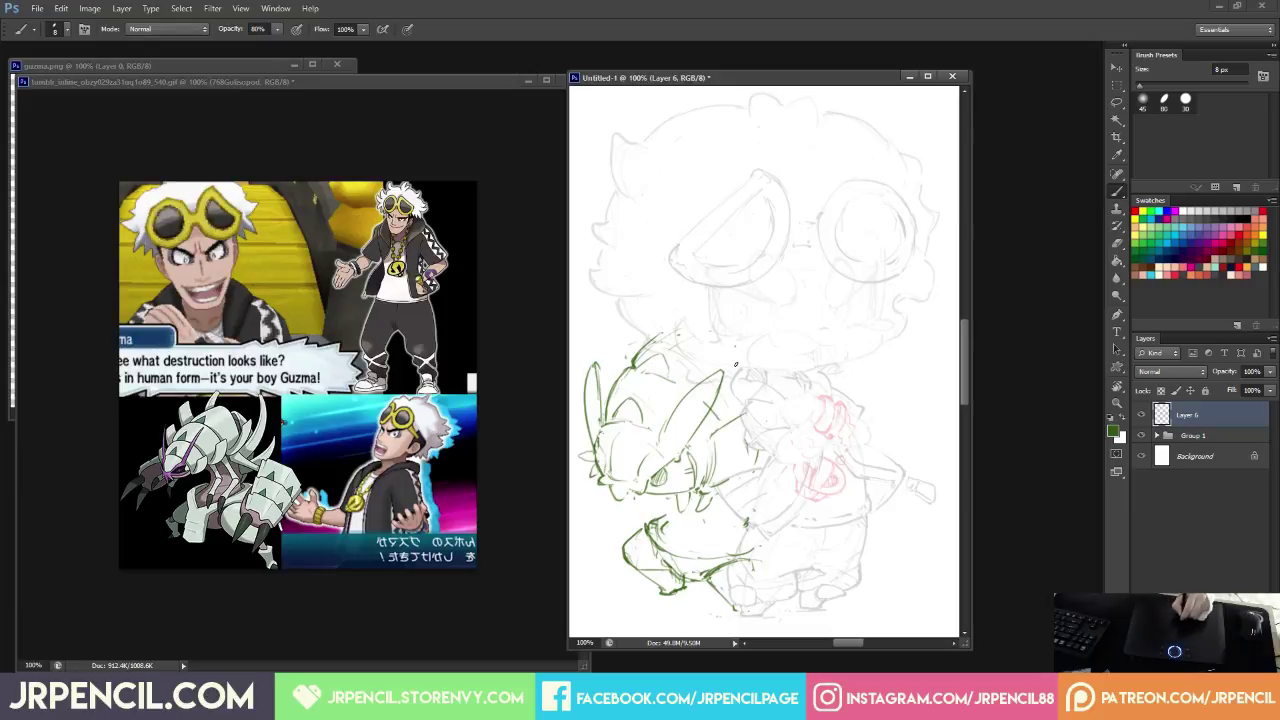
{"action": "key", "text": "ctrl+z"}
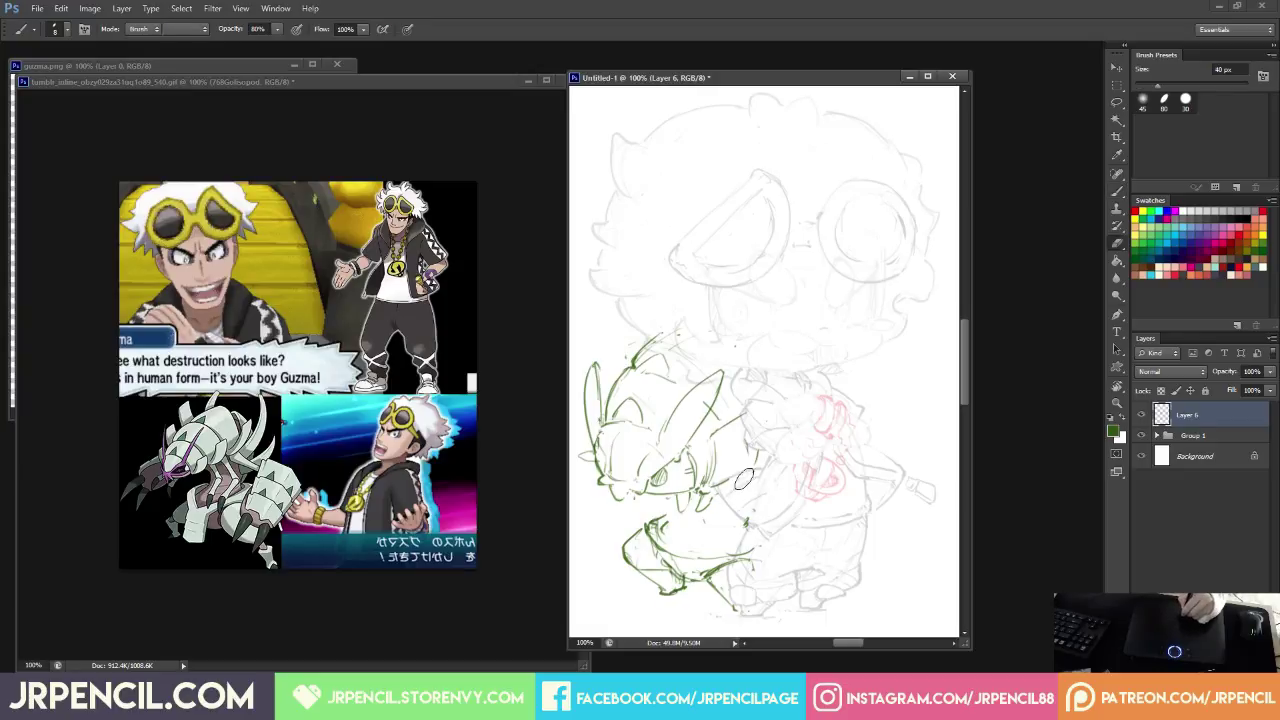
Clear the stray lines over Guzma's arm and draw a large rounded armor plate for Golisopod's forearm there.
{"action": "key", "text": "e"}
{"action": "key", "text": "b"}
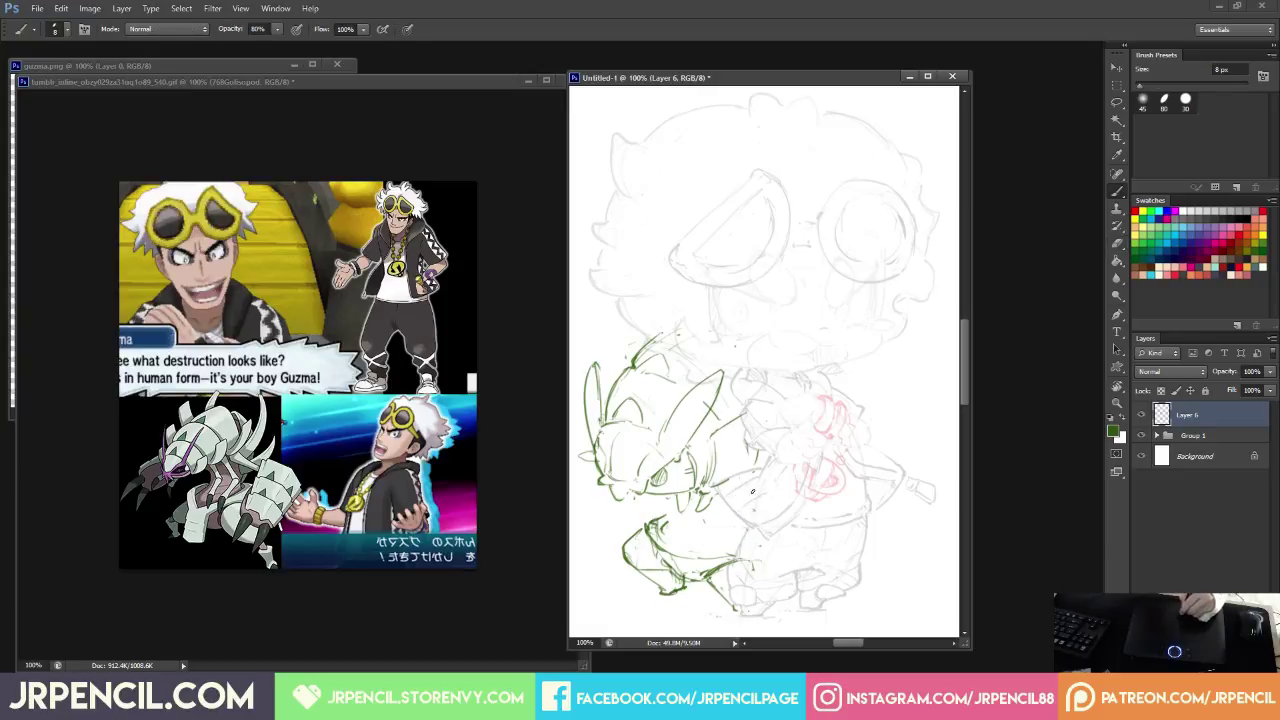
{"action": "mouse_move", "coordinate": [716, 470]}
{"action": "left_mouse_down"}
{"action": "mouse_move", "coordinate": [787, 488]}
{"action": "mouse_move", "coordinate": [729, 476]}
{"action": "mouse_move", "coordinate": [722, 533]}
{"action": "mouse_move", "coordinate": [767, 546]}
{"action": "mouse_move", "coordinate": [789, 534]}
{"action": "mouse_move", "coordinate": [804, 493]}
{"action": "left_mouse_up"}
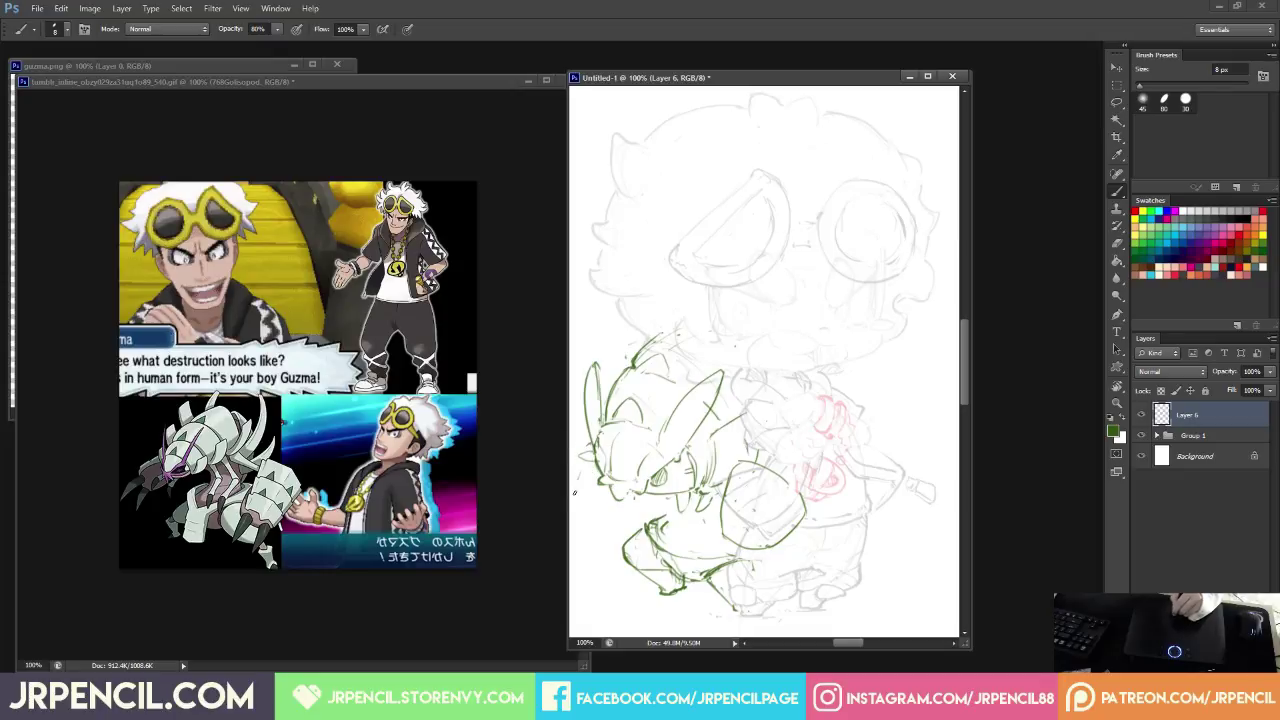
Rough in a curved arm shape beneath the left side of Golisopod's face.
{"action": "left_click_drag", "start_coordinate": [664, 482], "coordinate": [668, 485]}
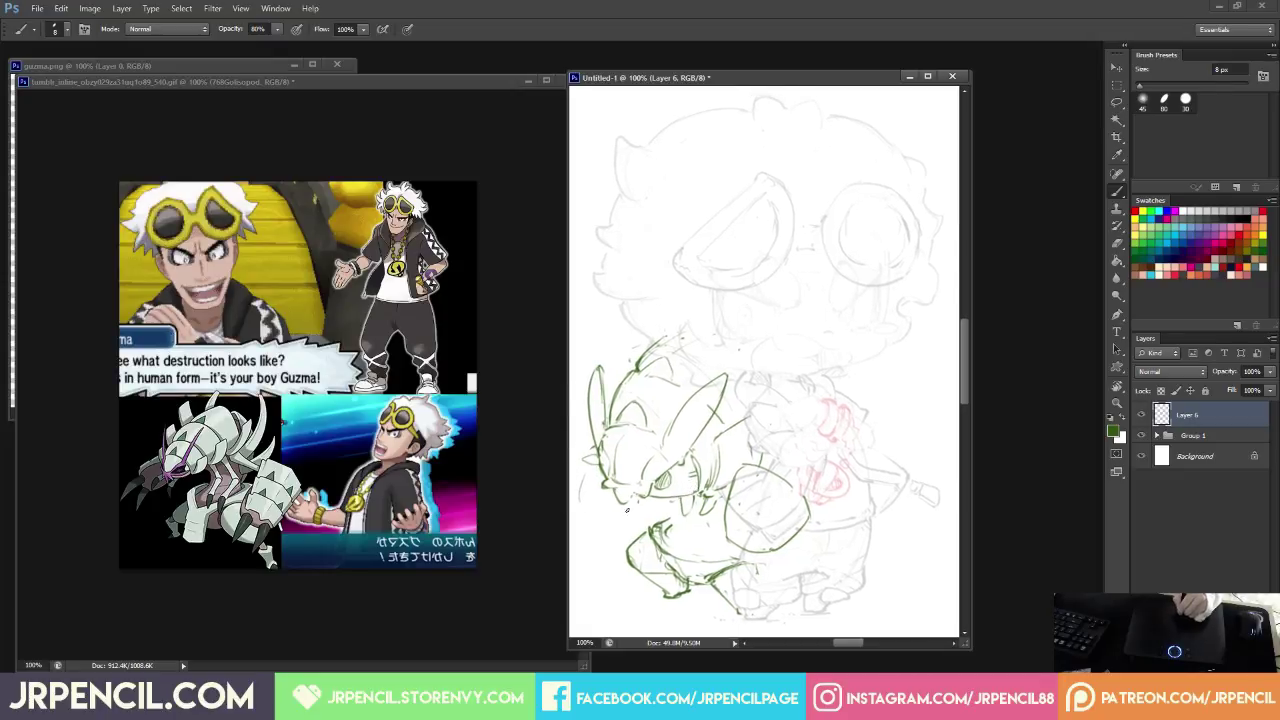
{"action": "key", "text": "e"}
{"action": "key", "text": "b"}
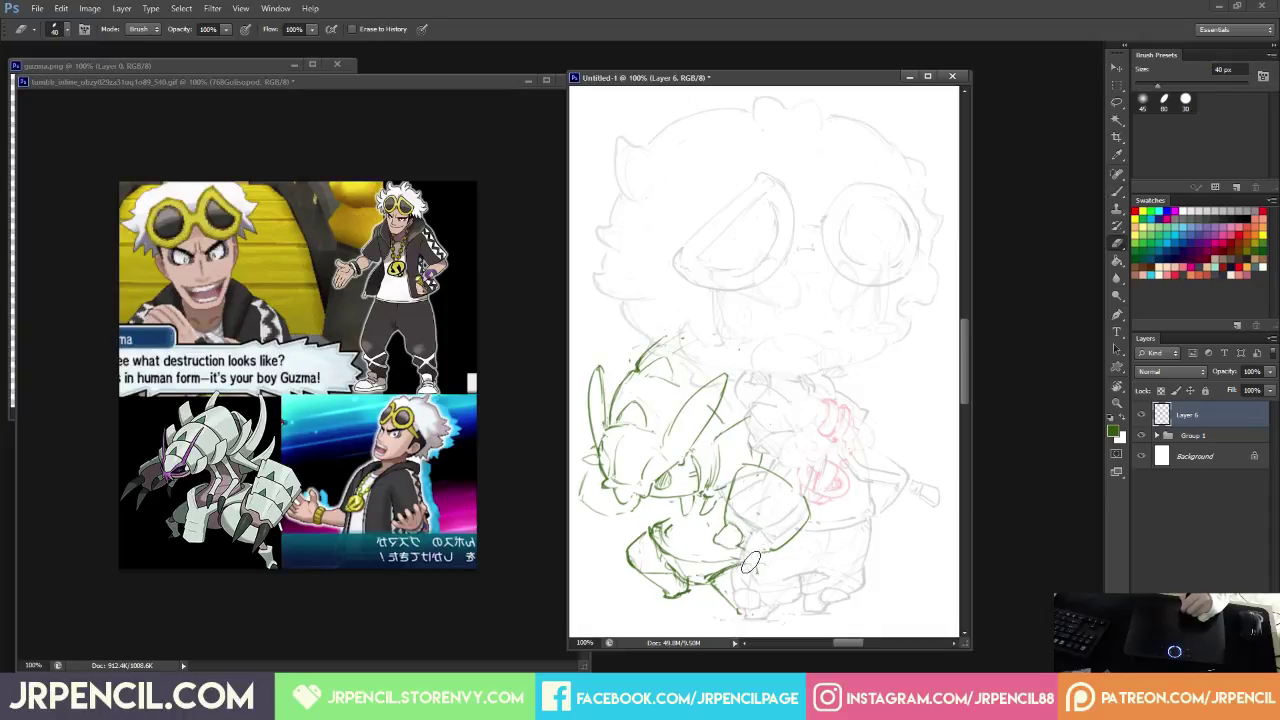
Erase the body lines below the forearm plate and draw small rounded claw bases along its lower edge.
{"action": "mouse_move", "coordinate": [752, 547]}
{"action": "left_mouse_down"}
{"action": "mouse_move", "coordinate": [765, 566]}
{"action": "mouse_move", "coordinate": [744, 572]}
{"action": "mouse_move", "coordinate": [759, 569]}
{"action": "left_mouse_up"}
{"action": "key", "text": "e"}
{"action": "key", "text": "b"}
{"action": "key", "text": "e"}
{"action": "left_click_drag", "start_coordinate": [721, 530], "coordinate": [716, 546]}
{"action": "key", "text": "b"}
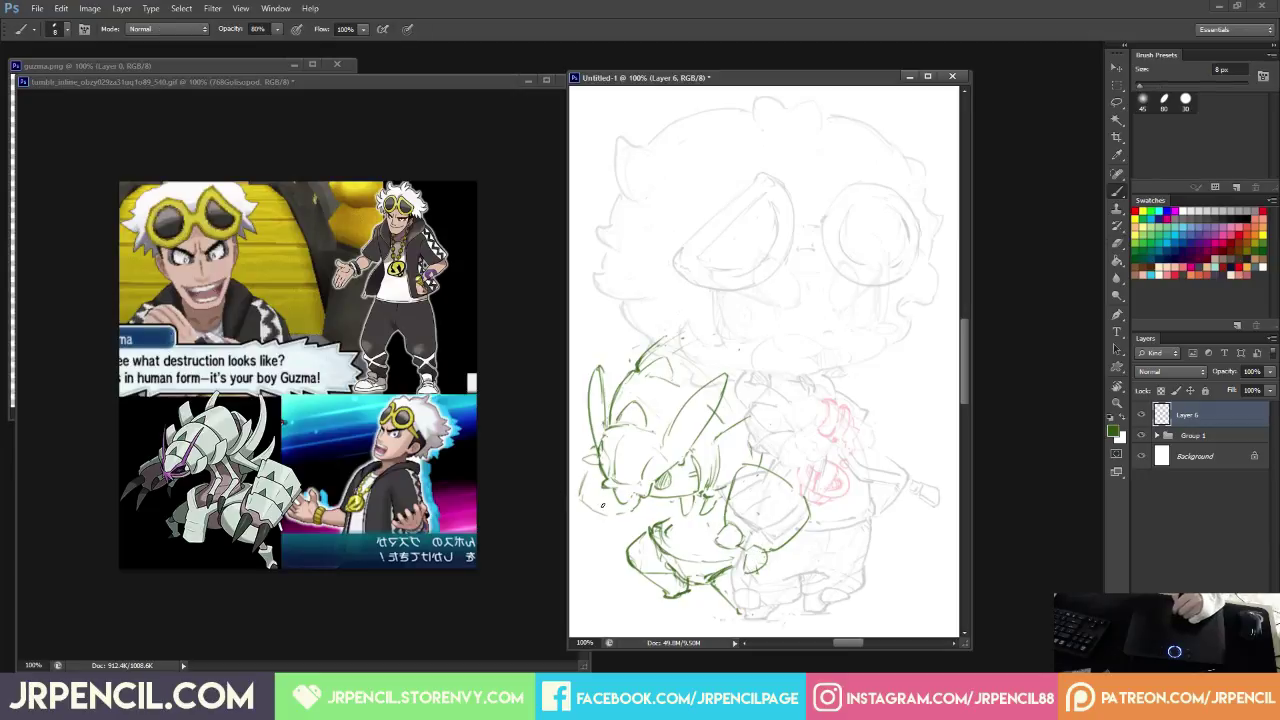
Erase and redraw Golisopod's far arm beneath its left cheek, ending it in small rounded claw shapes.
{"action": "key", "text": "e"}
{"action": "left_click_drag", "start_coordinate": [596, 492], "coordinate": [584, 512]}
{"action": "key", "text": "b"}
{"action": "mouse_move", "coordinate": [579, 505]}
{"action": "left_mouse_down"}
{"action": "mouse_move", "coordinate": [592, 522]}
{"action": "mouse_move", "coordinate": [589, 510]}
{"action": "left_mouse_up"}
{"action": "key", "text": "e"}
{"action": "key", "text": "b"}
{"action": "key", "text": "e"}
{"action": "key", "text": "b"}
{"action": "key", "text": "e"}
{"action": "key", "text": "b"}
{"action": "mouse_move", "coordinate": [613, 520]}
{"action": "left_mouse_down"}
{"action": "mouse_move", "coordinate": [625, 527]}
{"action": "mouse_move", "coordinate": [598, 510]}
{"action": "left_mouse_up"}
{"action": "key", "text": "e"}
{"action": "key", "text": "b"}
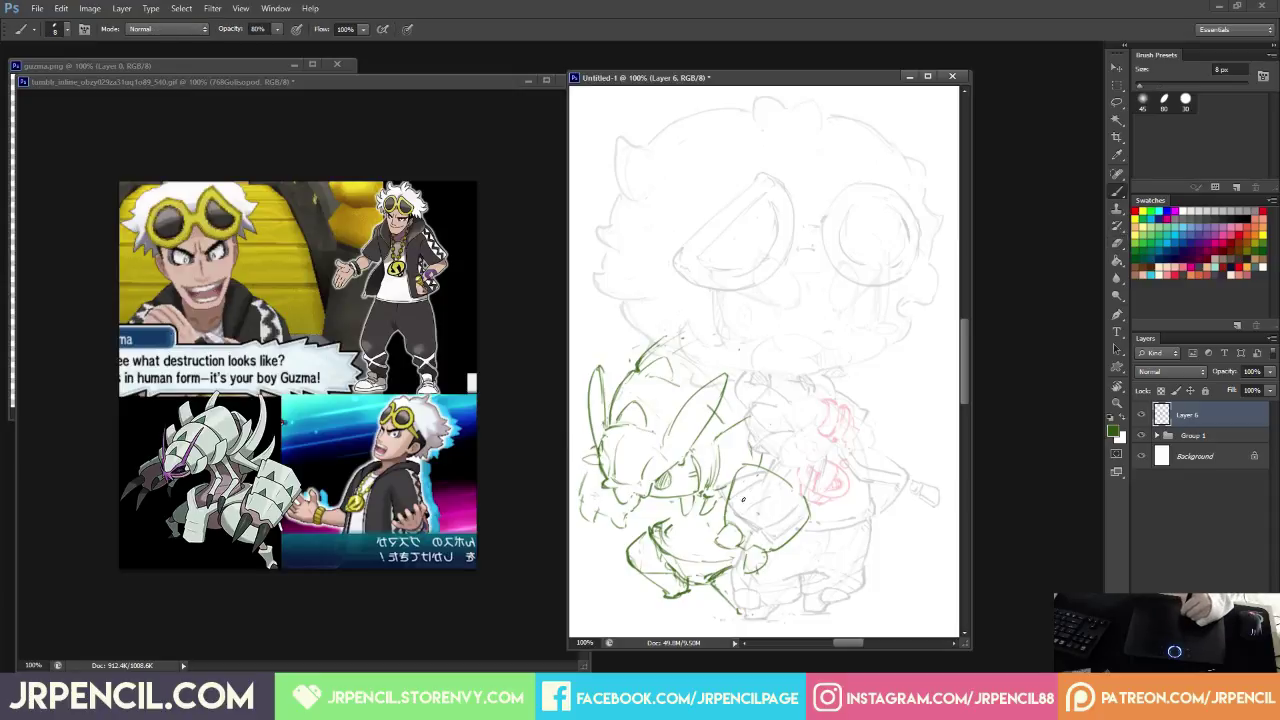
Divide Golisopod's large forearm armor into segments with curved lines across the plate and clean up its edge.
{"action": "key", "text": "e"}
{"action": "key", "text": "b"}
{"action": "left_click_drag", "start_coordinate": [777, 528], "coordinate": [783, 544]}
{"action": "key", "text": "e"}
{"action": "mouse_move", "coordinate": [743, 504]}
{"action": "left_mouse_down"}
{"action": "mouse_move", "coordinate": [780, 526]}
{"action": "mouse_move", "coordinate": [724, 514]}
{"action": "mouse_move", "coordinate": [782, 542]}
{"action": "mouse_move", "coordinate": [746, 495]}
{"action": "mouse_move", "coordinate": [732, 499]}
{"action": "mouse_move", "coordinate": [739, 481]}
{"action": "mouse_move", "coordinate": [785, 504]}
{"action": "mouse_move", "coordinate": [805, 535]}
{"action": "left_mouse_up"}
{"action": "key", "text": "b"}
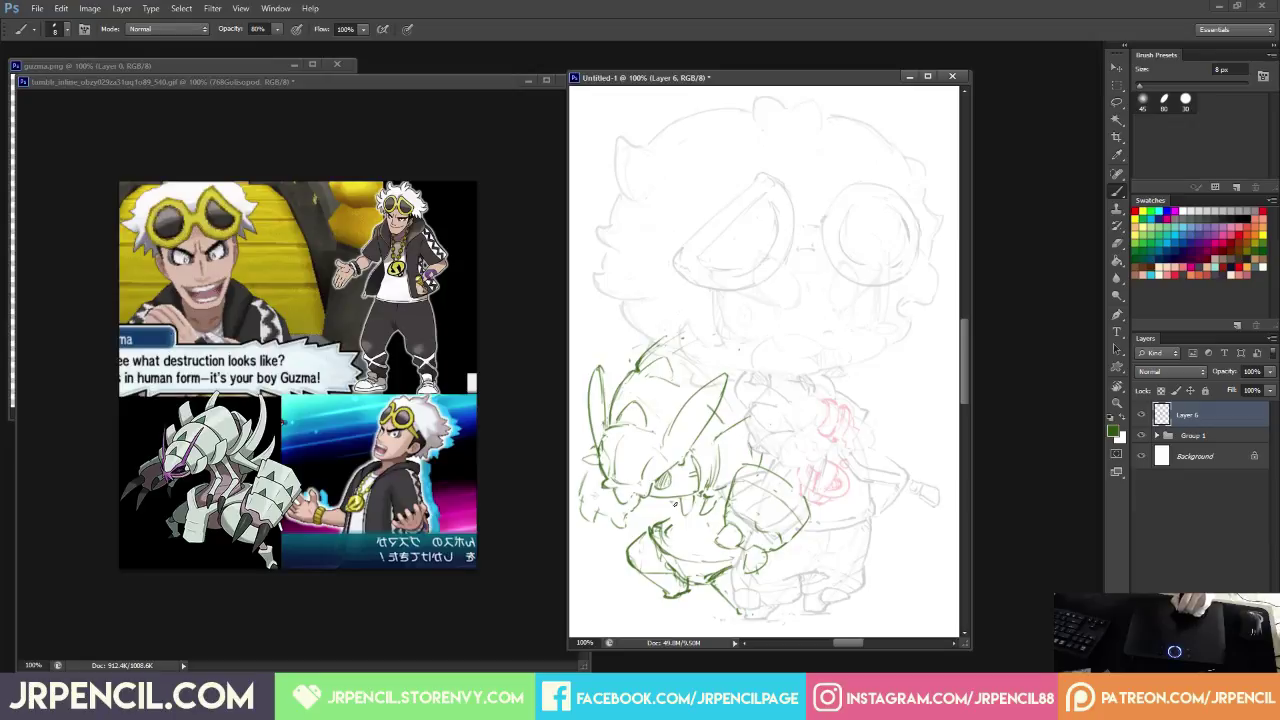
Sketch Golisopod's chest and waist lines and rework the lower edge of its torso between the legs.
{"action": "key", "text": "e"}
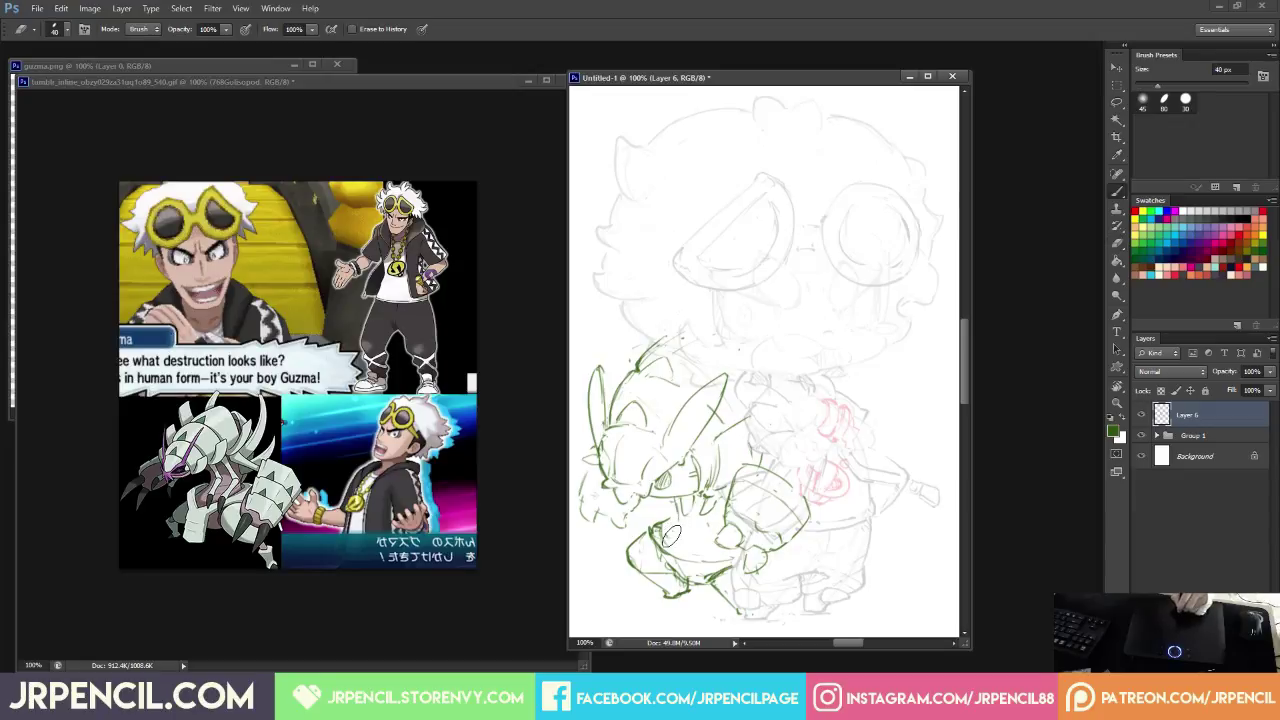
{"action": "key", "text": "b"}
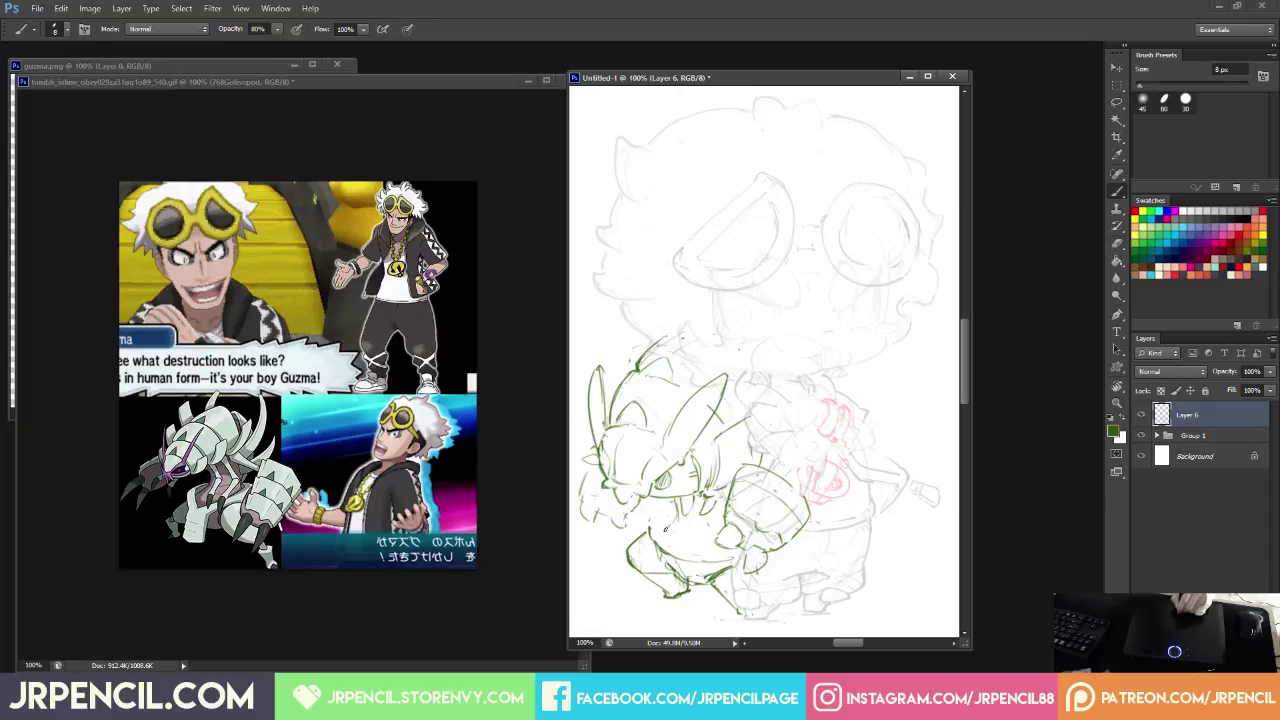
{"action": "left_click_drag", "start_coordinate": [673, 541], "coordinate": [714, 546]}
{"action": "key", "text": "e"}
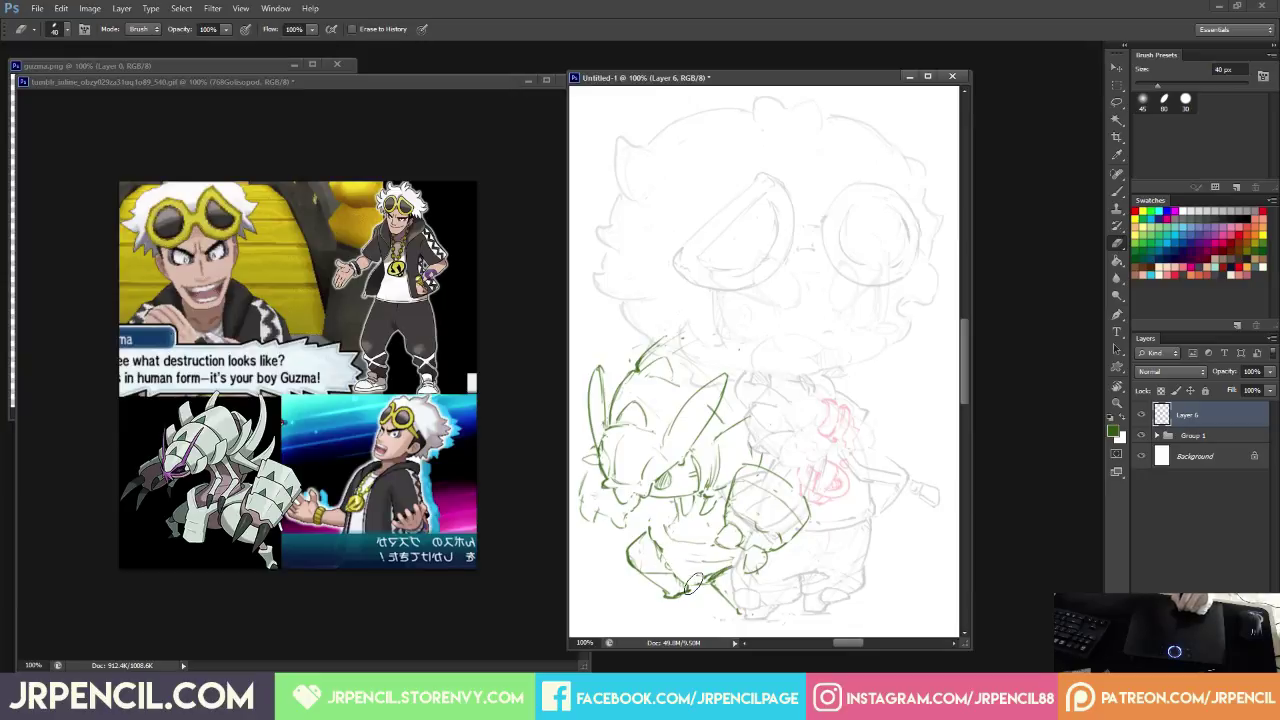
{"action": "mouse_move", "coordinate": [690, 584]}
{"action": "left_mouse_down"}
{"action": "mouse_move", "coordinate": [710, 580]}
{"action": "mouse_move", "coordinate": [672, 564]}
{"action": "mouse_move", "coordinate": [710, 588]}
{"action": "left_mouse_up"}
{"action": "key", "text": "b"}
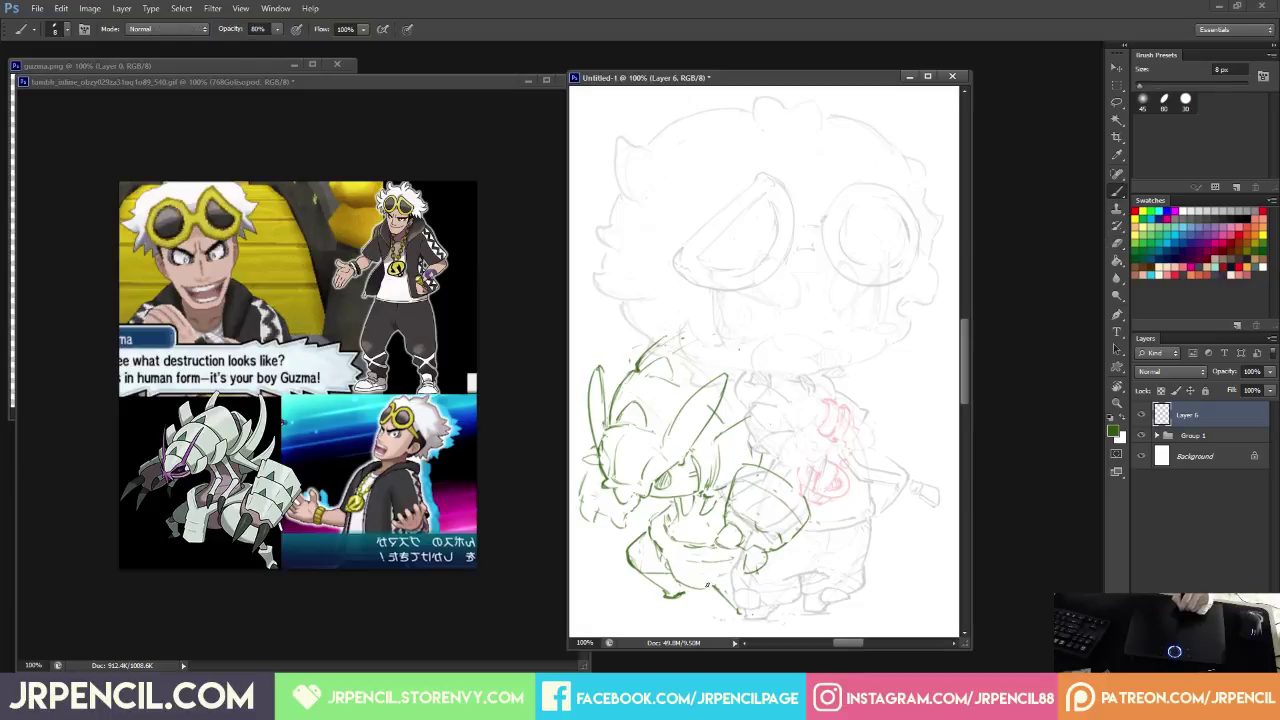
{"action": "key", "text": "e"}
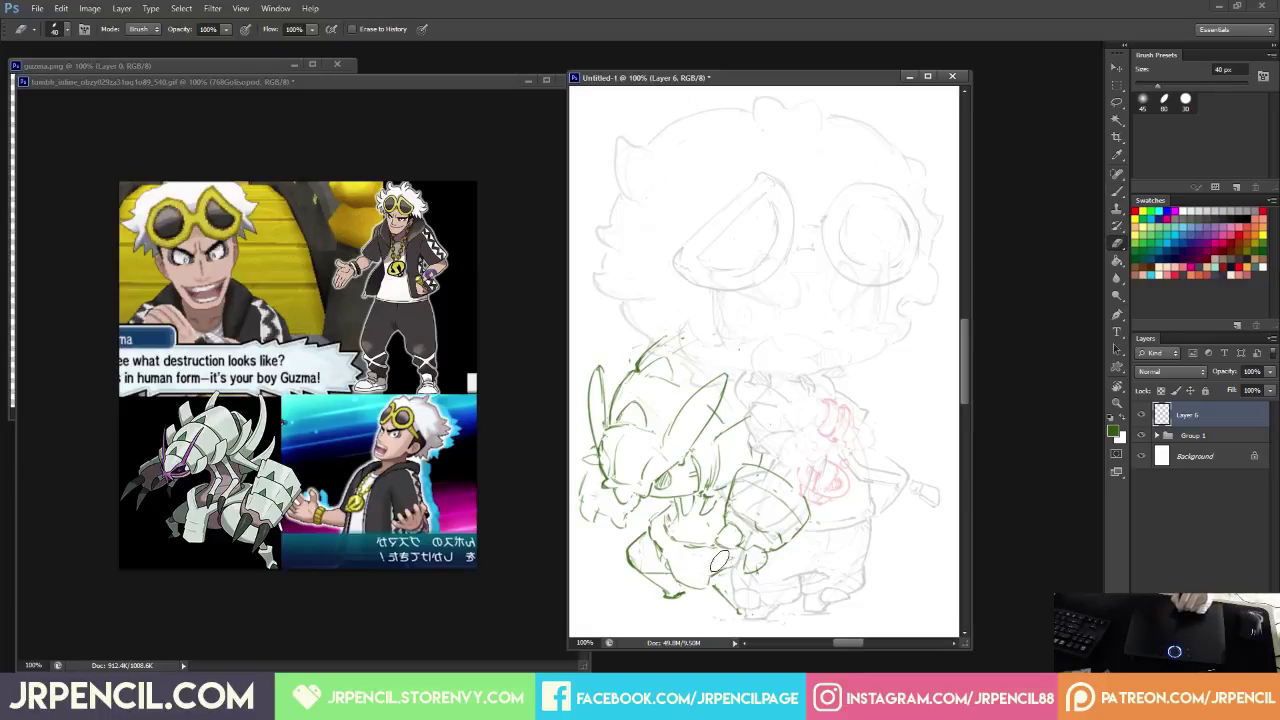
{"action": "key", "text": "b"}
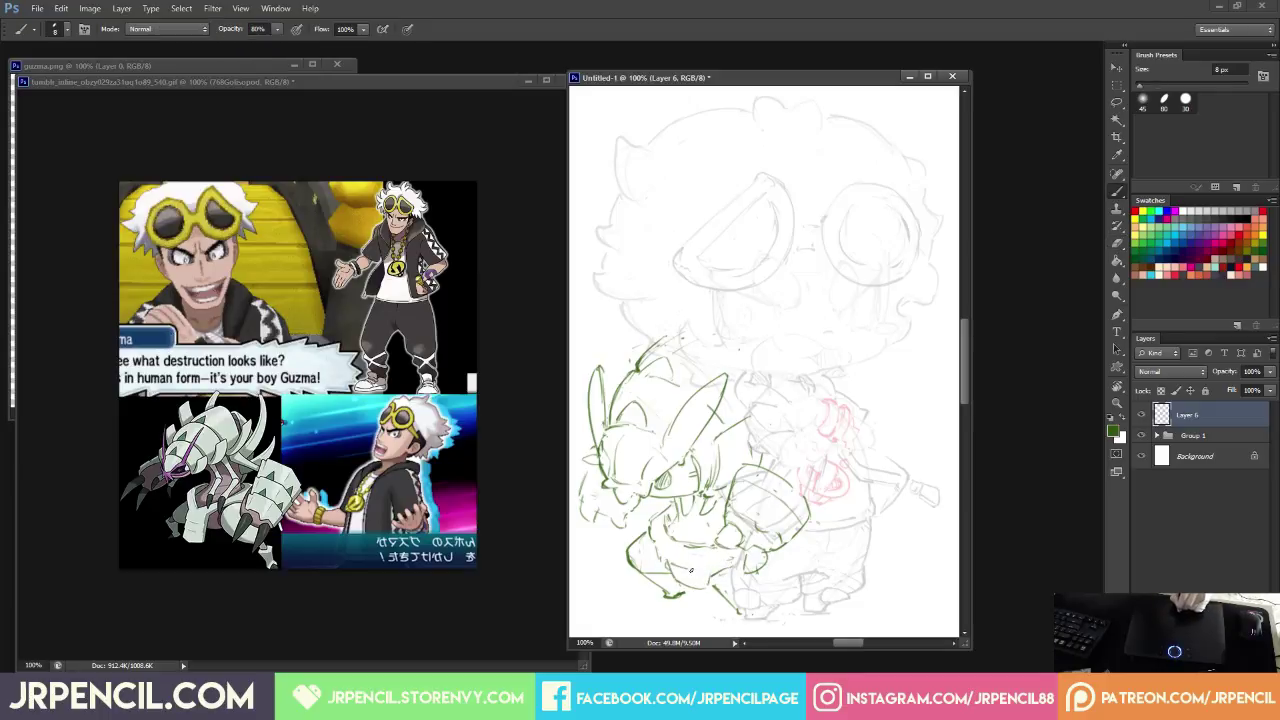
Erase the rough outlines of Golisopod's legs and redraw both with shorter, cleaner feet.
{"action": "key", "text": "e"}
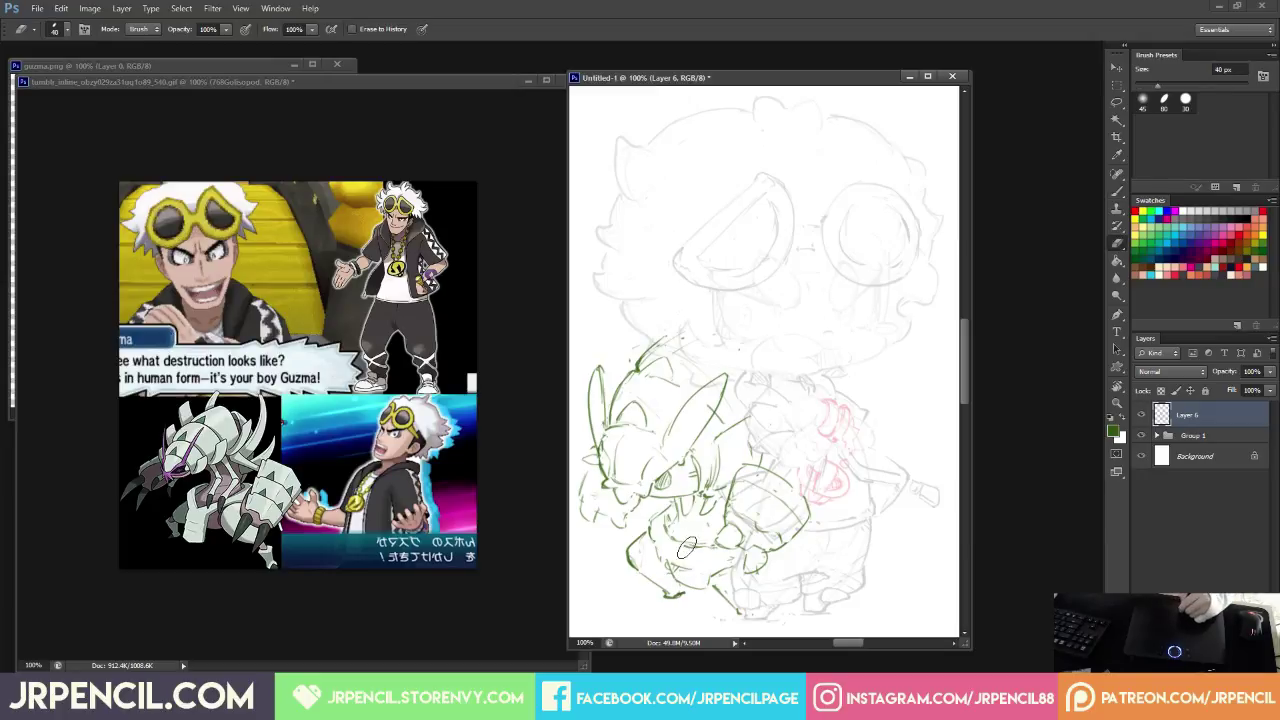
{"action": "mouse_move", "coordinate": [632, 562]}
{"action": "left_mouse_down"}
{"action": "mouse_move", "coordinate": [672, 590]}
{"action": "mouse_move", "coordinate": [667, 576]}
{"action": "mouse_move", "coordinate": [664, 587]}
{"action": "left_mouse_up"}
{"action": "key", "text": "b"}
{"action": "key", "text": "e"}
{"action": "key", "text": "b"}
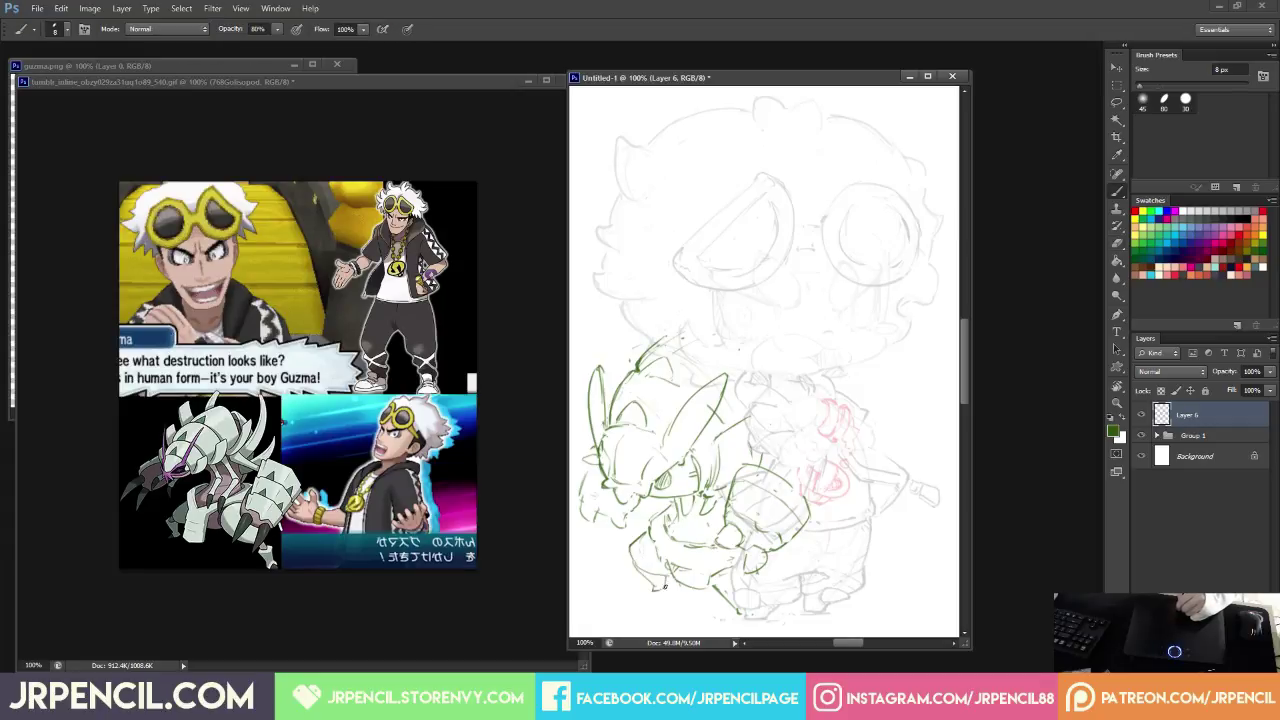
{"action": "key", "text": "e"}
{"action": "left_click_drag", "start_coordinate": [741, 611], "coordinate": [716, 589]}
{"action": "key", "text": "b"}
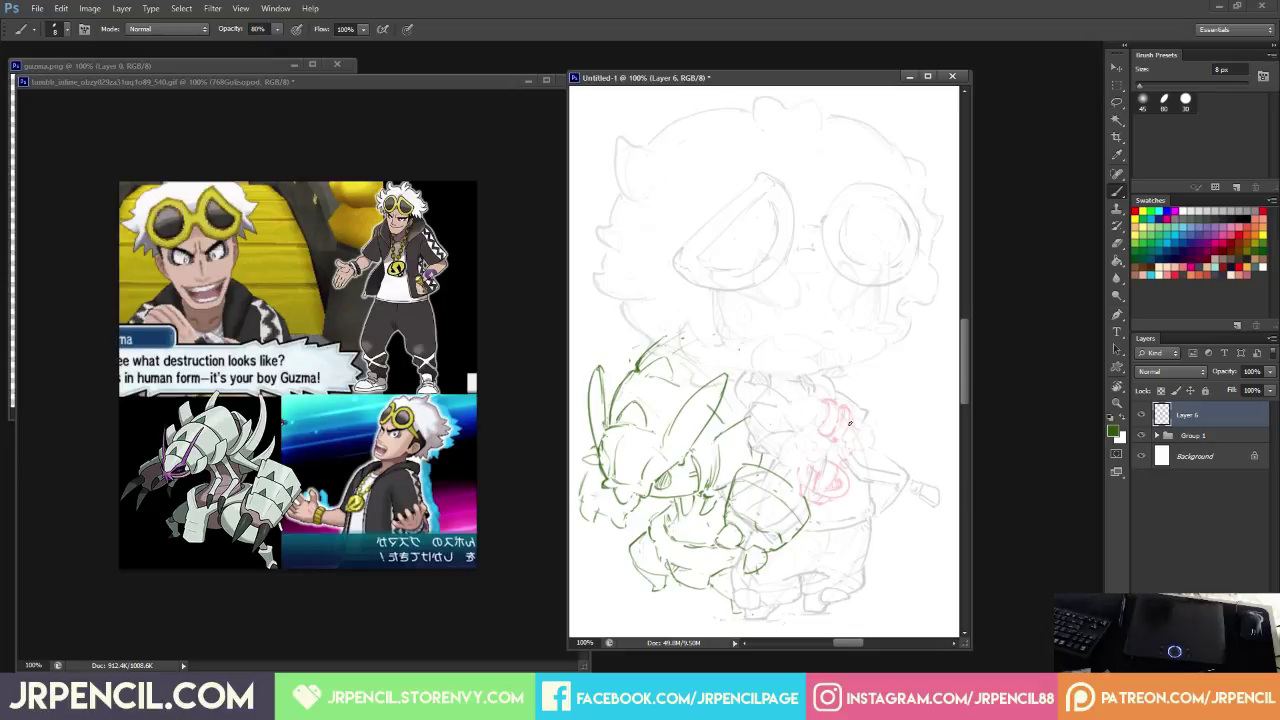
Flip the whole canvas horizontally to check the composition of Guzma and Golisopod.
{"action": "key", "text": "ctrl+plus"}
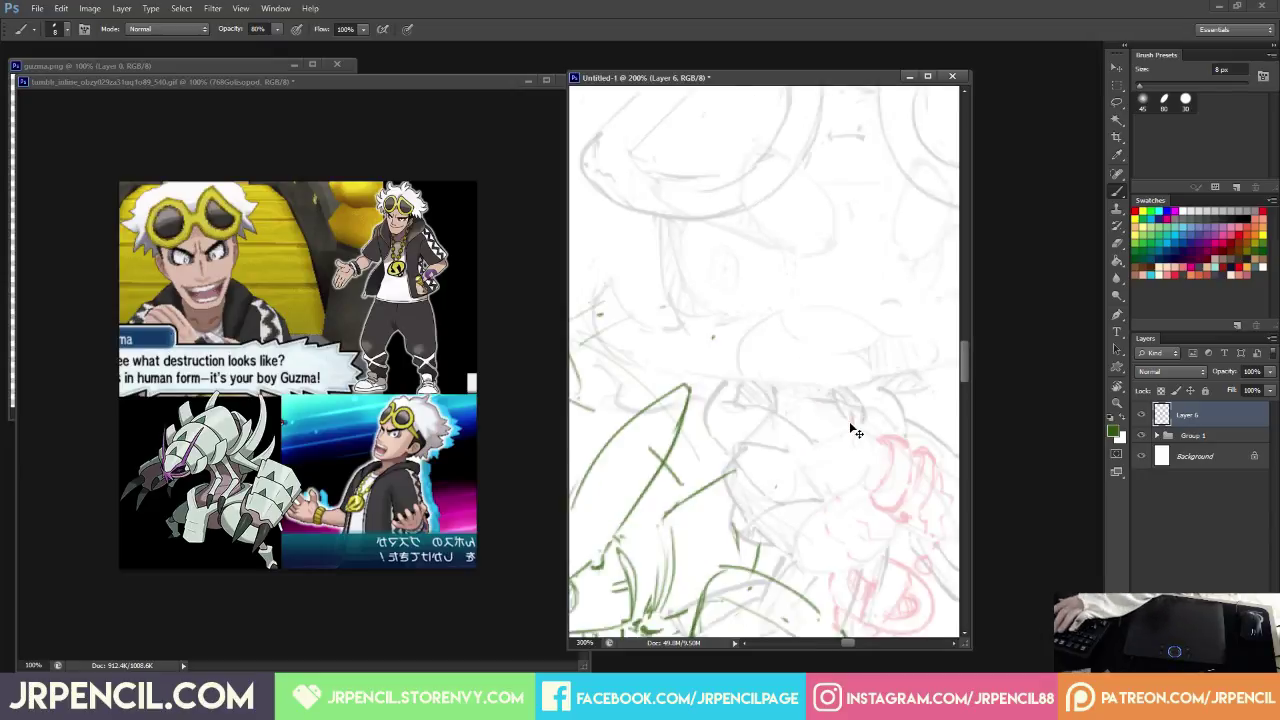
{"action": "key", "text": "ctrl+plus"}
{"action": "left_click_drag", "start_coordinate": [853, 415], "coordinate": [1025, 250]}
{"action": "mouse_move", "coordinate": [689, 589]}
{"action": "left_mouse_down"}
{"action": "mouse_move", "coordinate": [803, 449]}
{"action": "mouse_move", "coordinate": [888, 480]}
{"action": "left_mouse_up"}
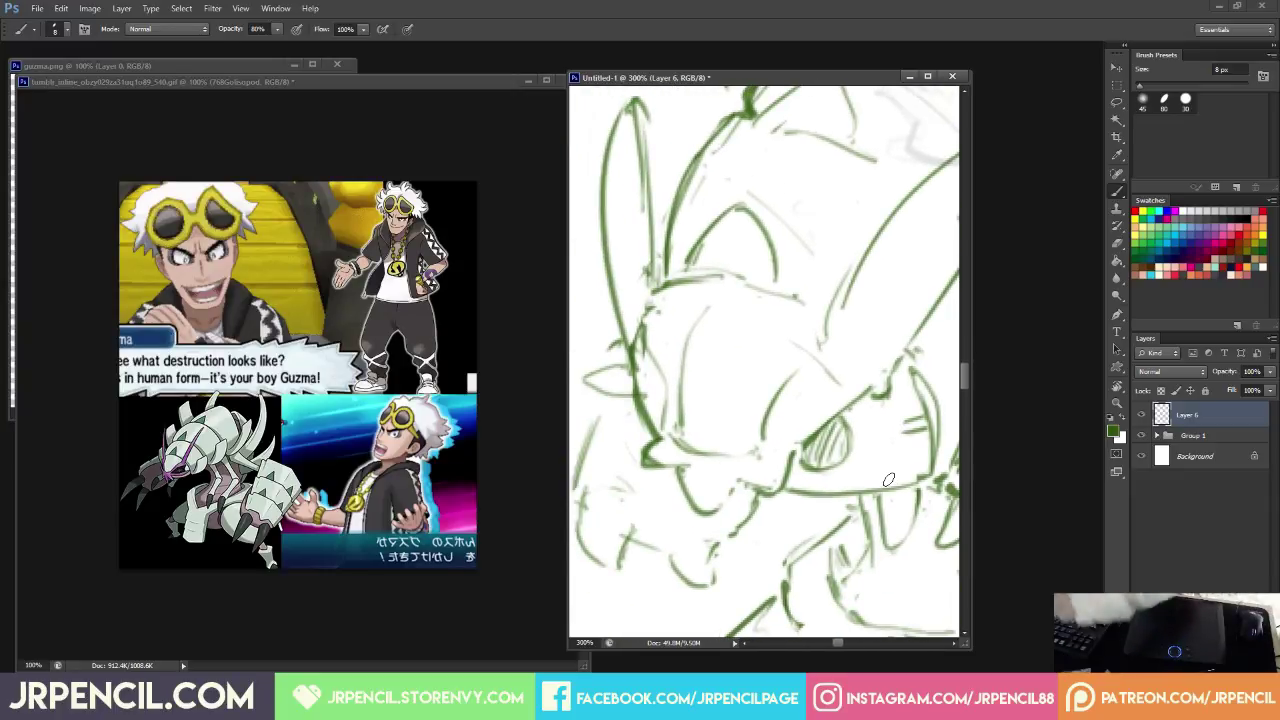
{"action": "key", "text": "ctrl+minus"}
{"action": "key", "text": "ctrl+minus"}
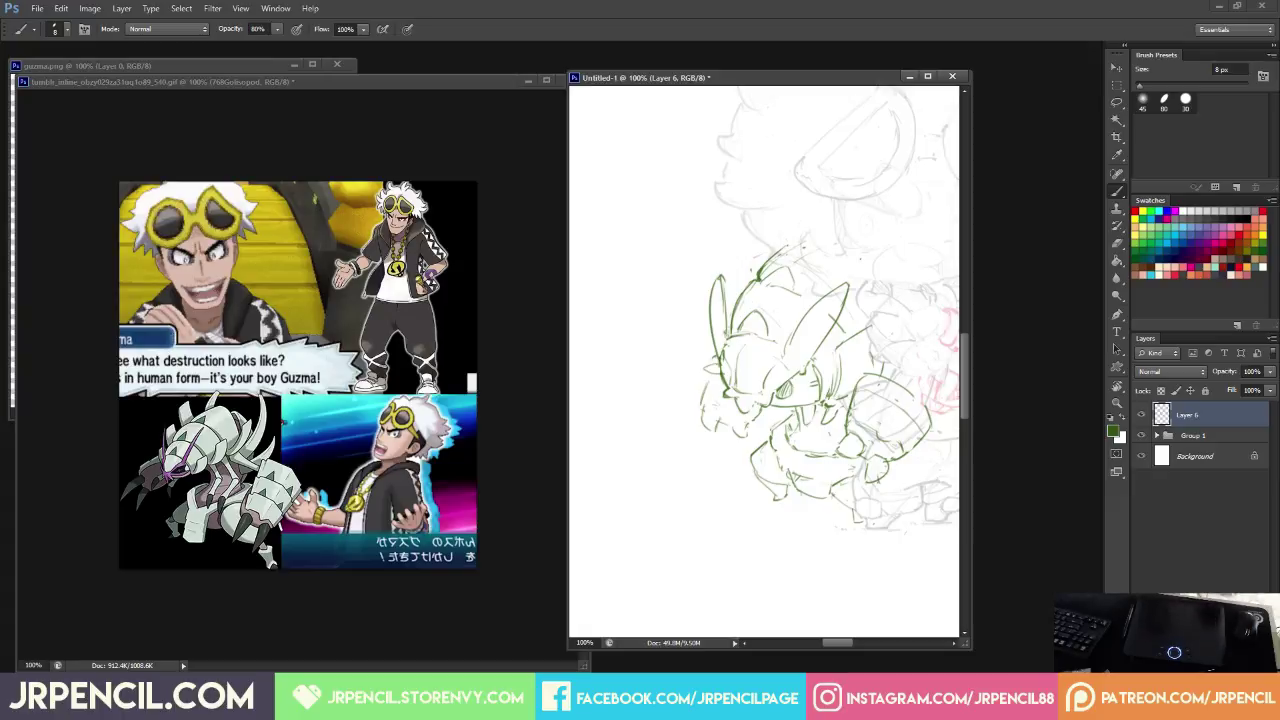
{"action": "left_click_drag", "start_coordinate": [764, 220], "coordinate": [684, 289]}
{"action": "key", "text": "F2"}
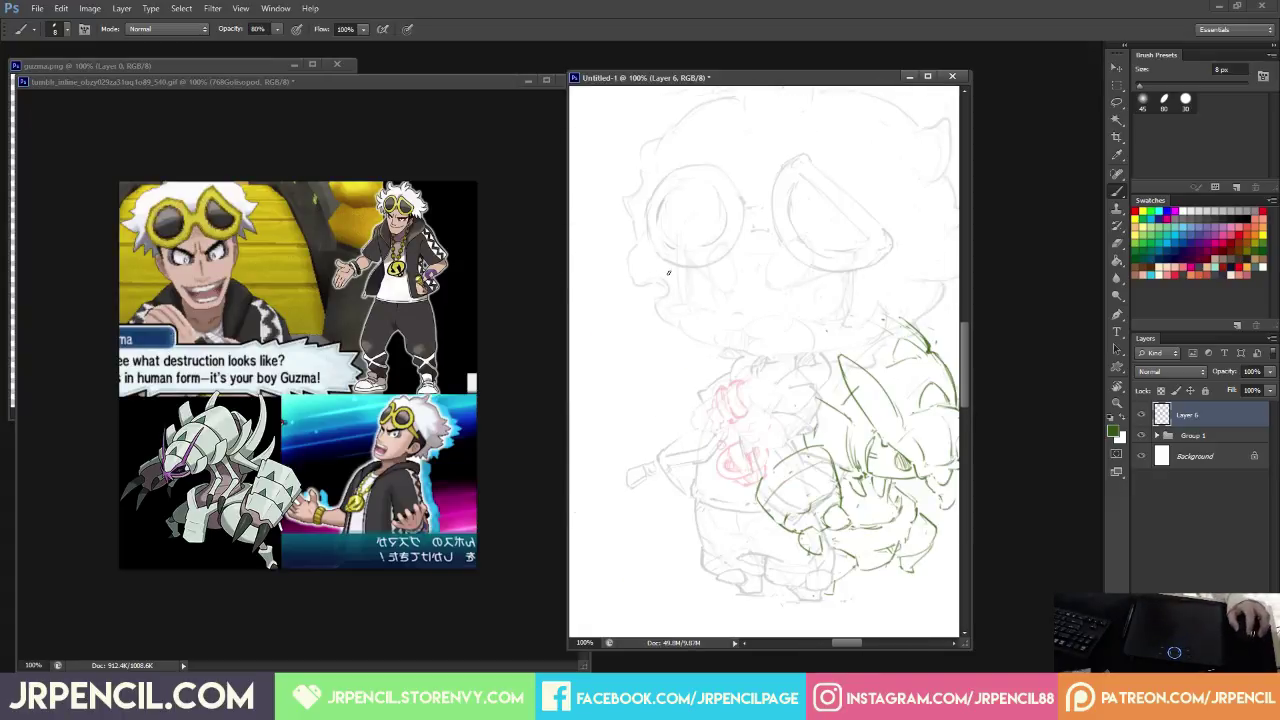
{"action": "left_click_drag", "start_coordinate": [782, 316], "coordinate": [735, 318]}
{"action": "key", "text": "r"}
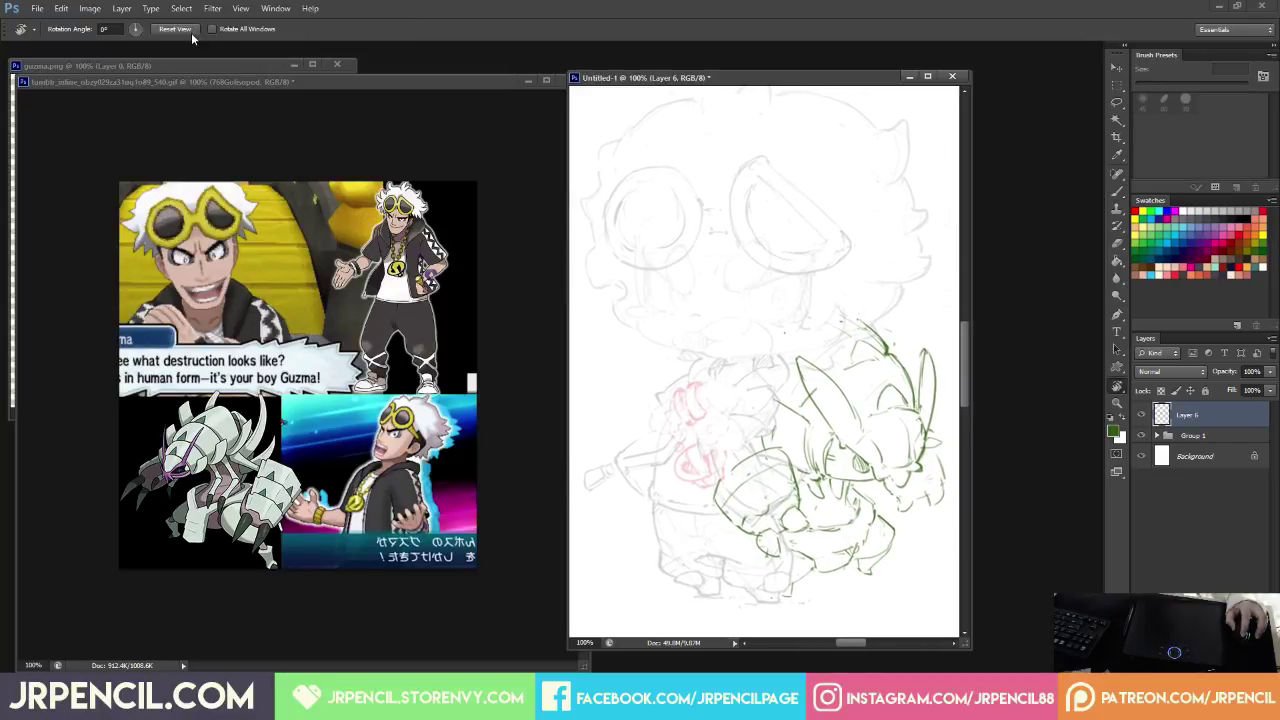
{"action": "left_click_drag", "start_coordinate": [849, 286], "coordinate": [858, 298]}
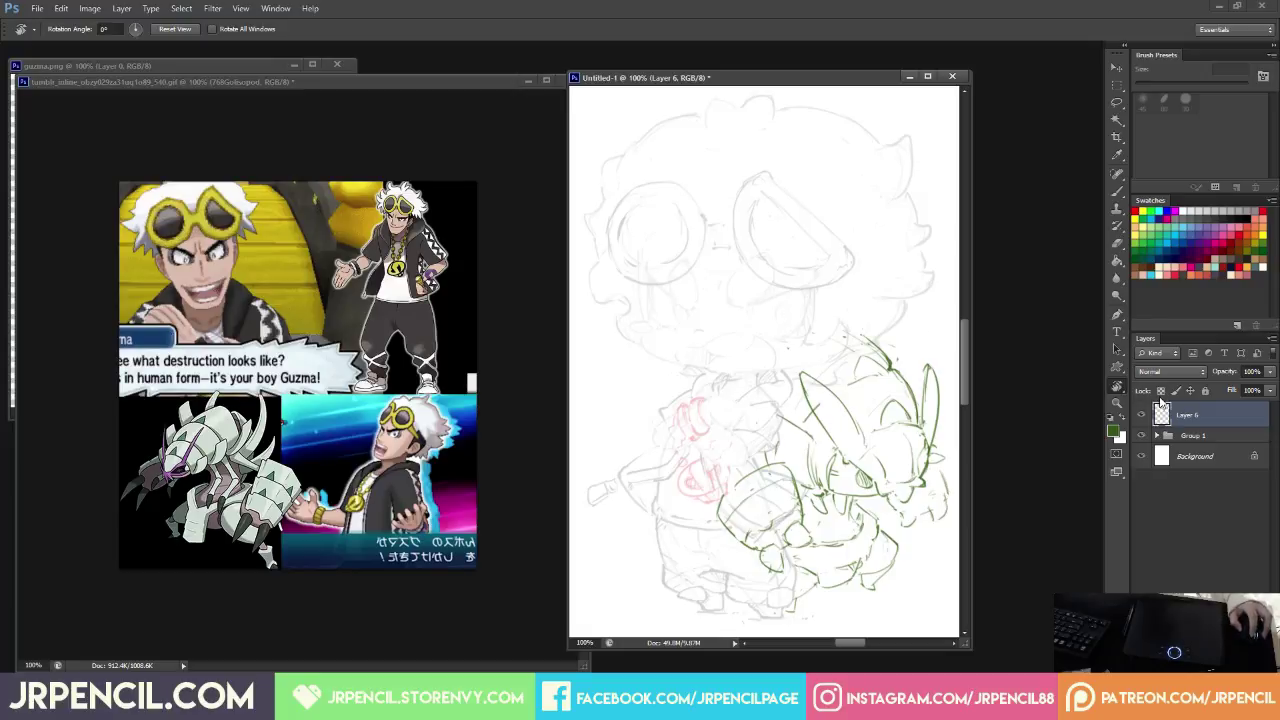
Transform Layer 6 to shift the Golisopod sketch slightly outward, away from Guzma's body.
{"action": "key", "text": "ctrl+t"}
{"action": "left_click_drag", "start_coordinate": [905, 542], "coordinate": [910, 552]}
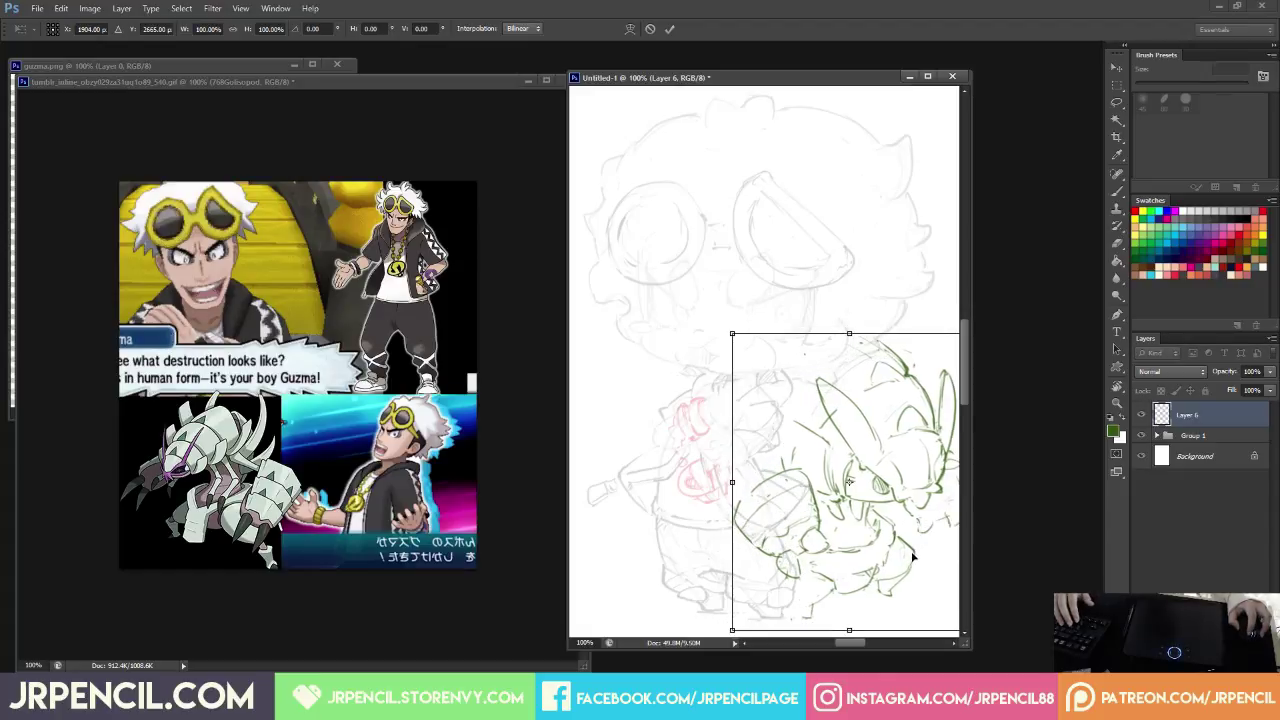
{"action": "key", "text": "Return"}
Scale Layer 6 and Group 1 down together to about 99.4%.
{"action": "key", "text": "r"}
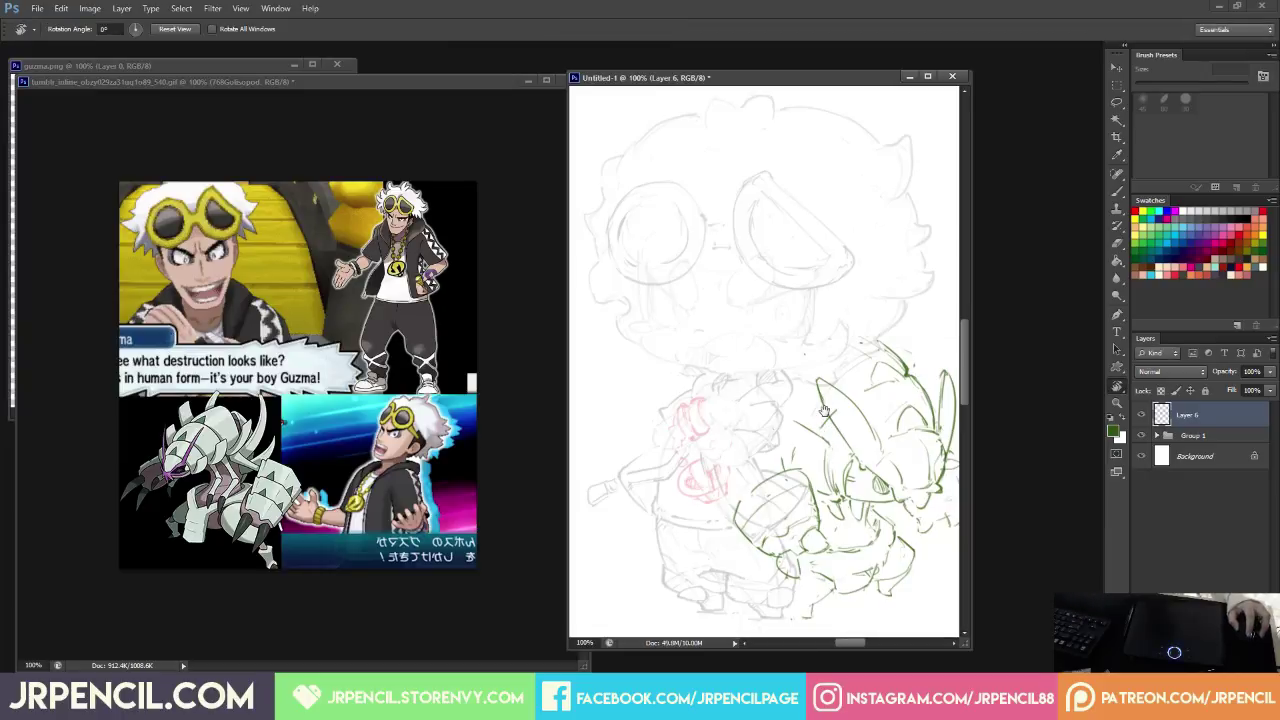
{"action": "left_click_drag", "start_coordinate": [820, 406], "coordinate": [816, 408]}
{"action": "key", "text": "ctrl+t"}
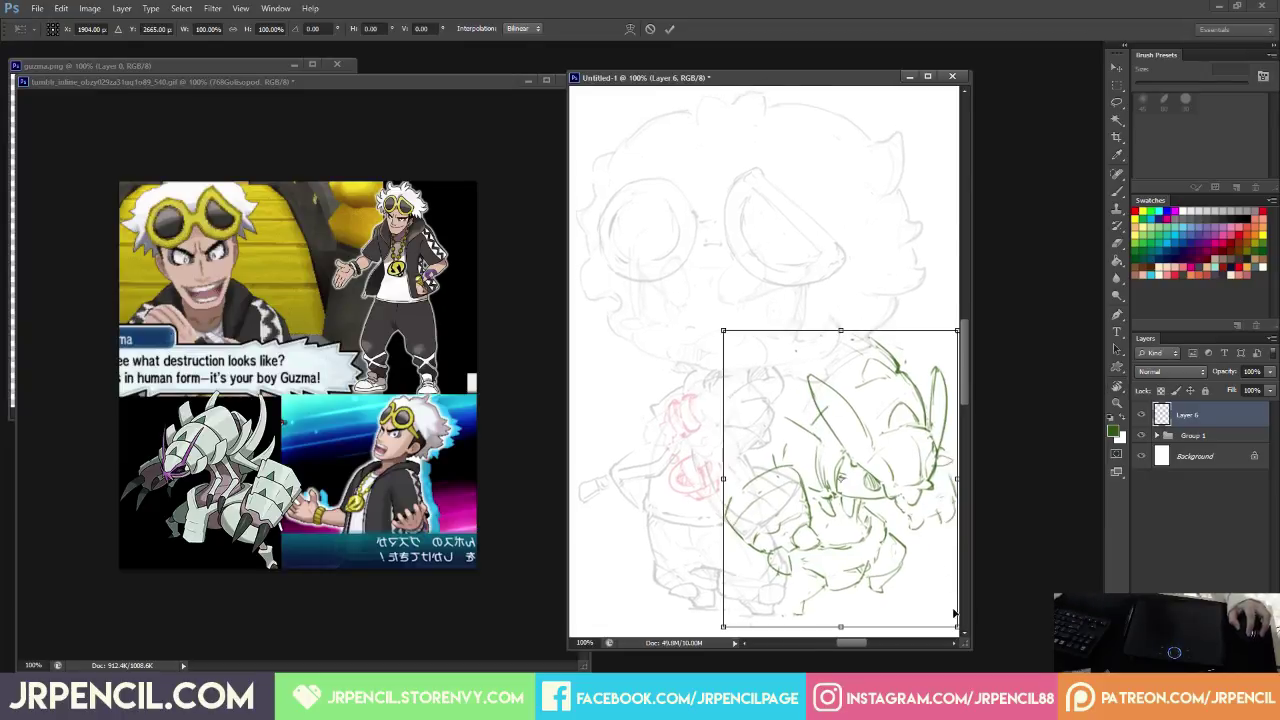
{"action": "key", "text": "Escape"}
{"action": "key", "text": "ctrl+t"}
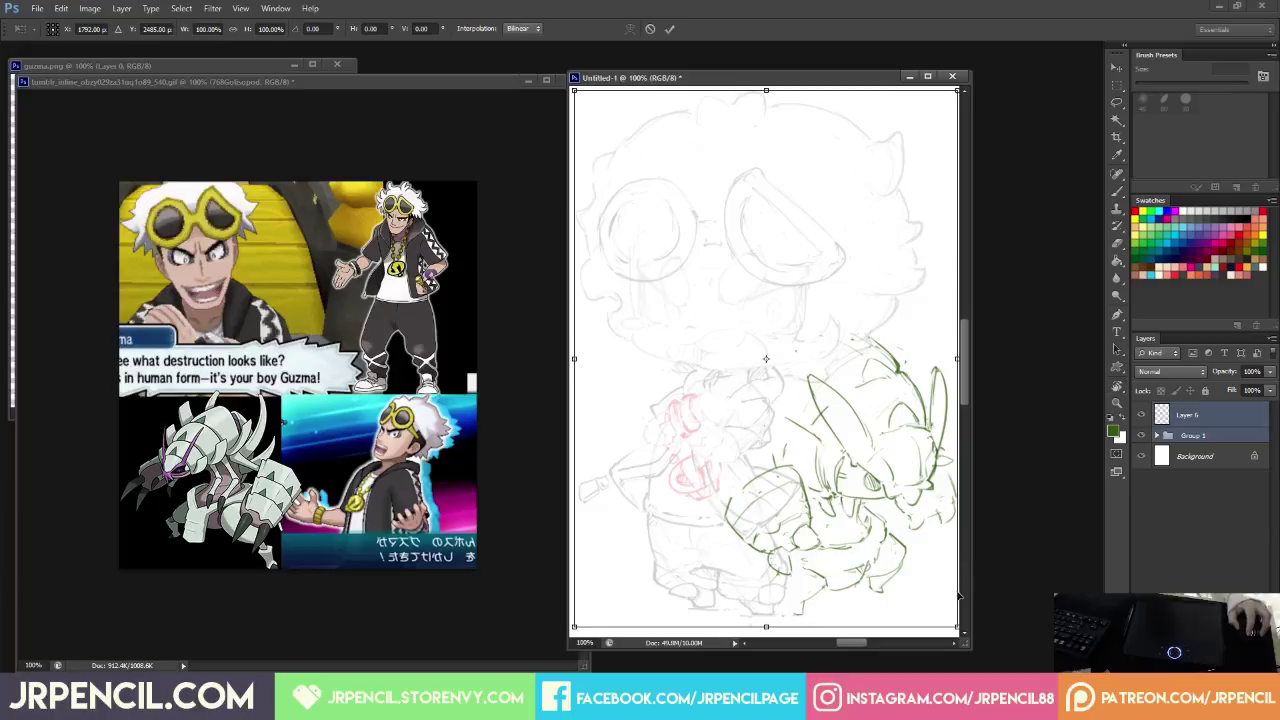
{"action": "left_click_drag", "start_coordinate": [957, 629], "coordinate": [951, 622]}
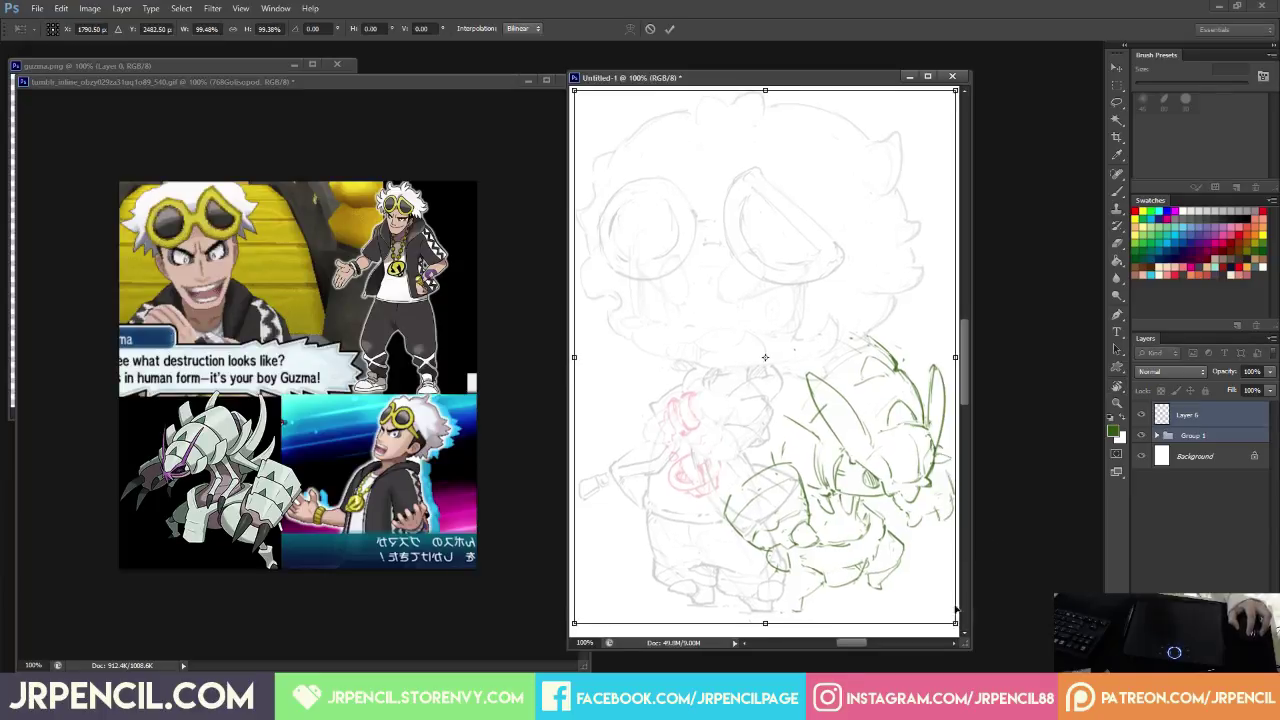
{"action": "key", "text": "Return"}
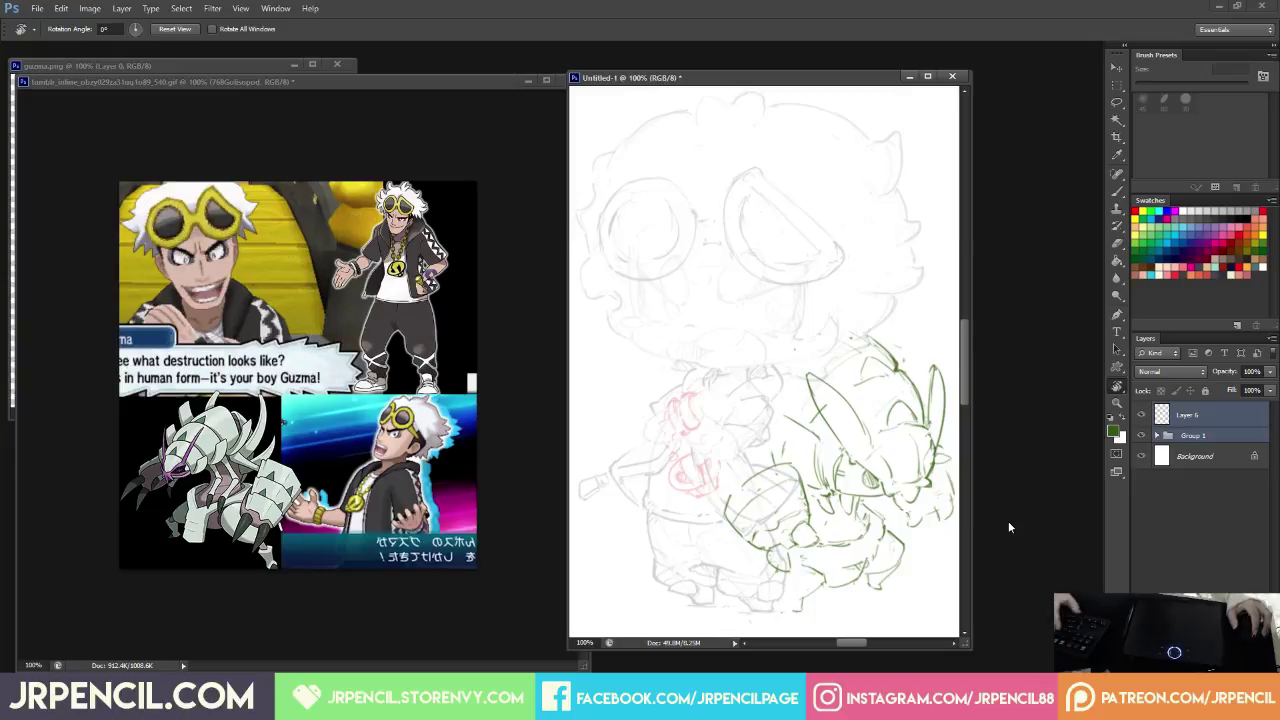
Raise the opacity of Group 1 to 75% so the Guzma sketch shows darker.
{"action": "left_click", "coordinate": [1243, 453]}
{"action": "left_click", "coordinate": [1249, 436]}
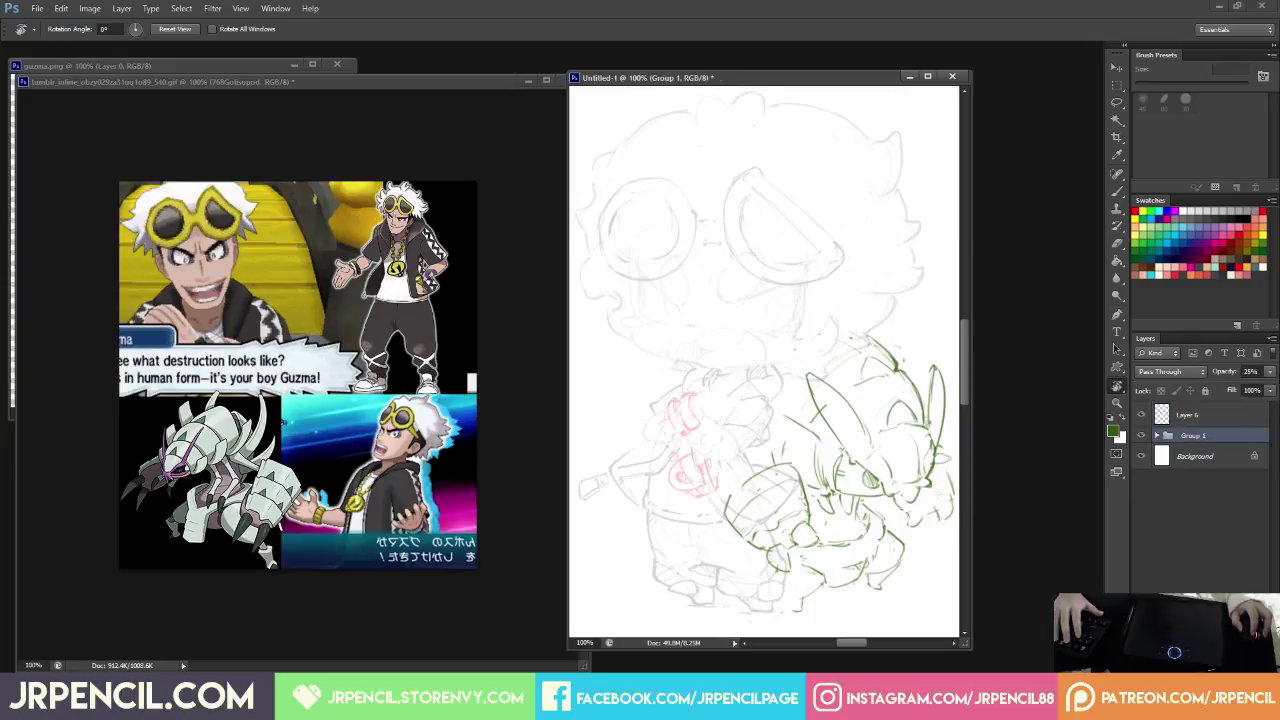
{"action": "left_click", "coordinate": [1270, 372]}
{"action": "left_click", "coordinate": [1269, 388]}
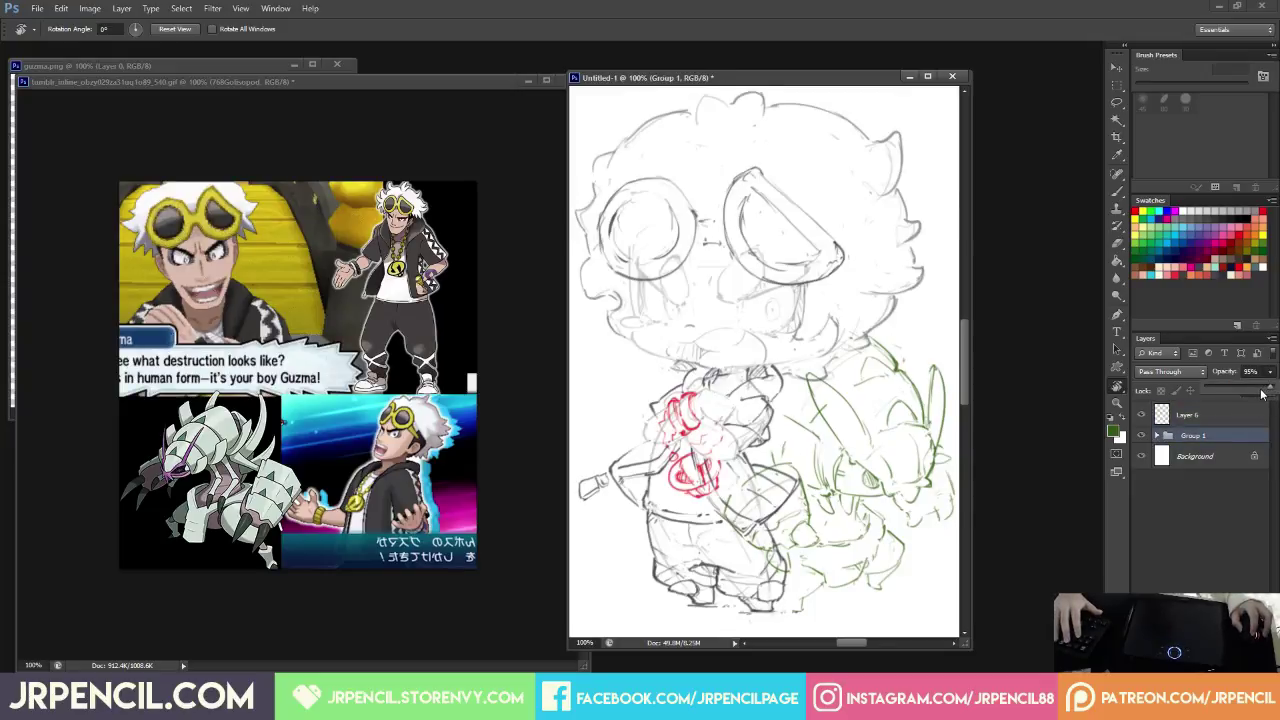
{"action": "left_click_drag", "start_coordinate": [1262, 390], "coordinate": [1240, 388]}
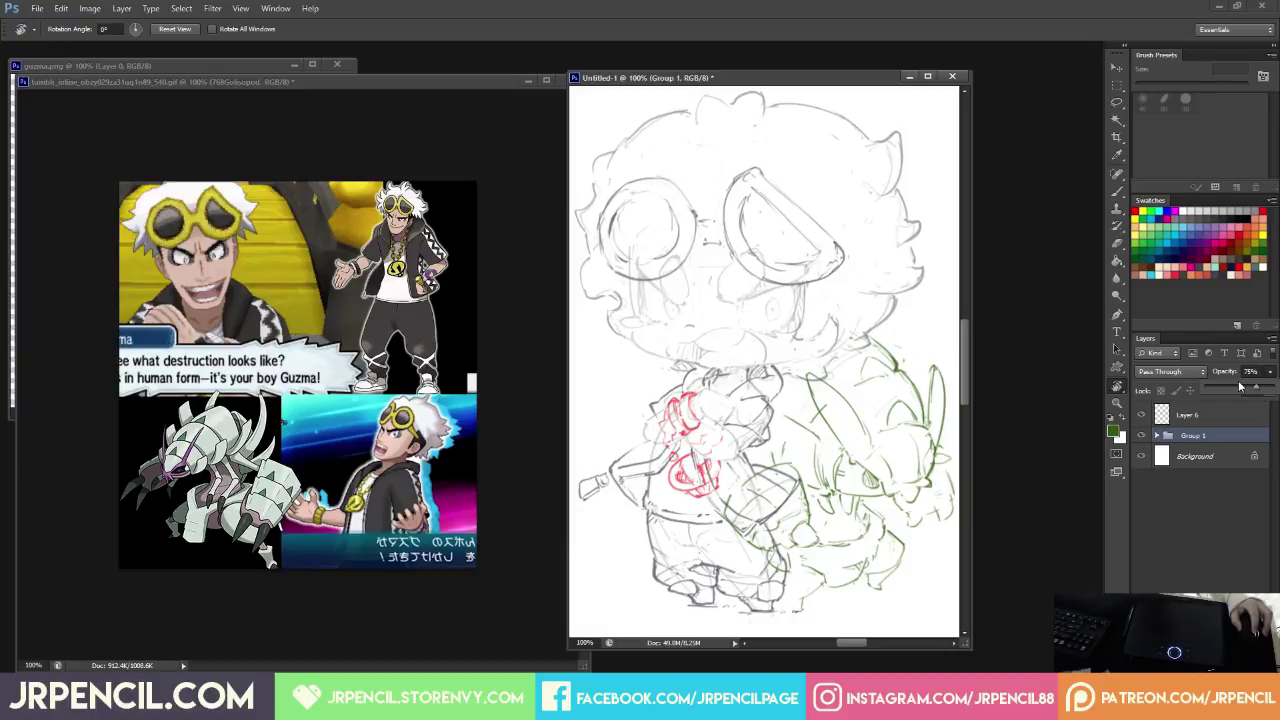
Save the drawing as the Photoshop file 405.psd in the 405_guzma folder and dock its window as a tab.
{"action": "double_click", "coordinate": [802, 82]}
{"action": "double_click", "coordinate": [343, 14]}
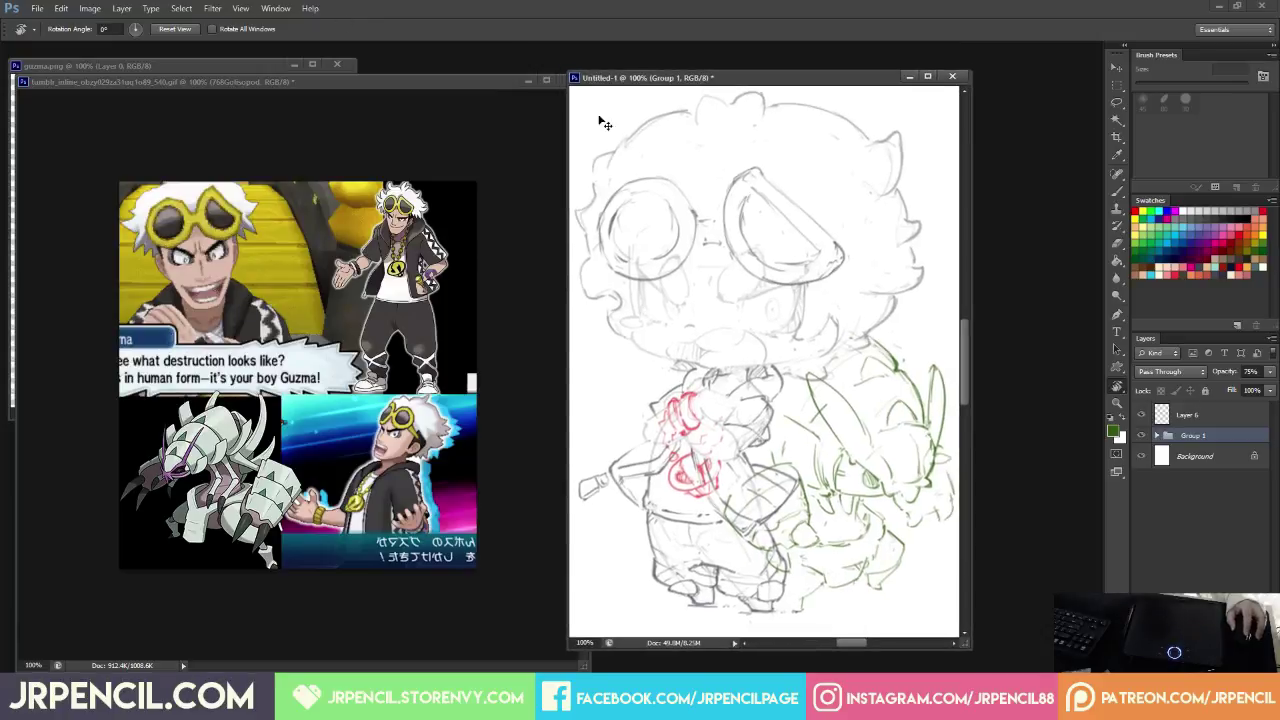
{"action": "key", "text": "ctrl+s"}
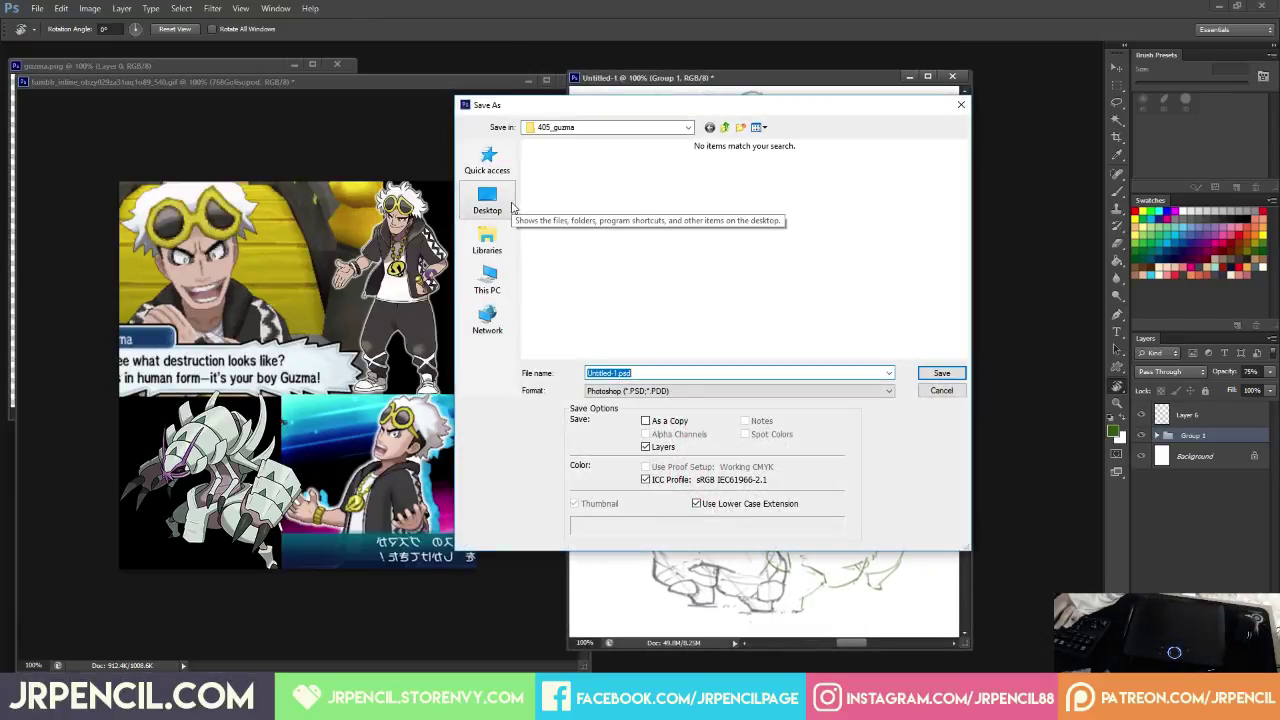
{"action": "type", "text": "405"}
{"action": "key", "text": "Return"}
{"action": "key", "text": "Return"}
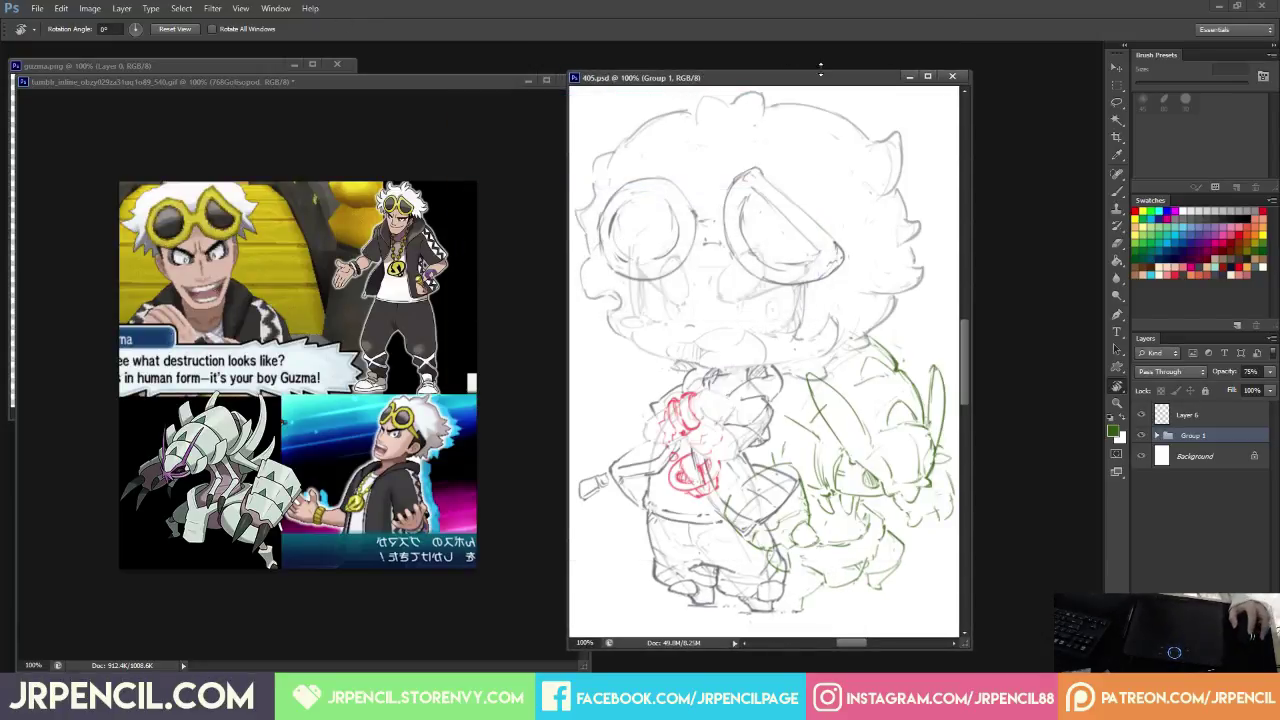
{"action": "left_click_drag", "start_coordinate": [797, 80], "coordinate": [822, 49]}
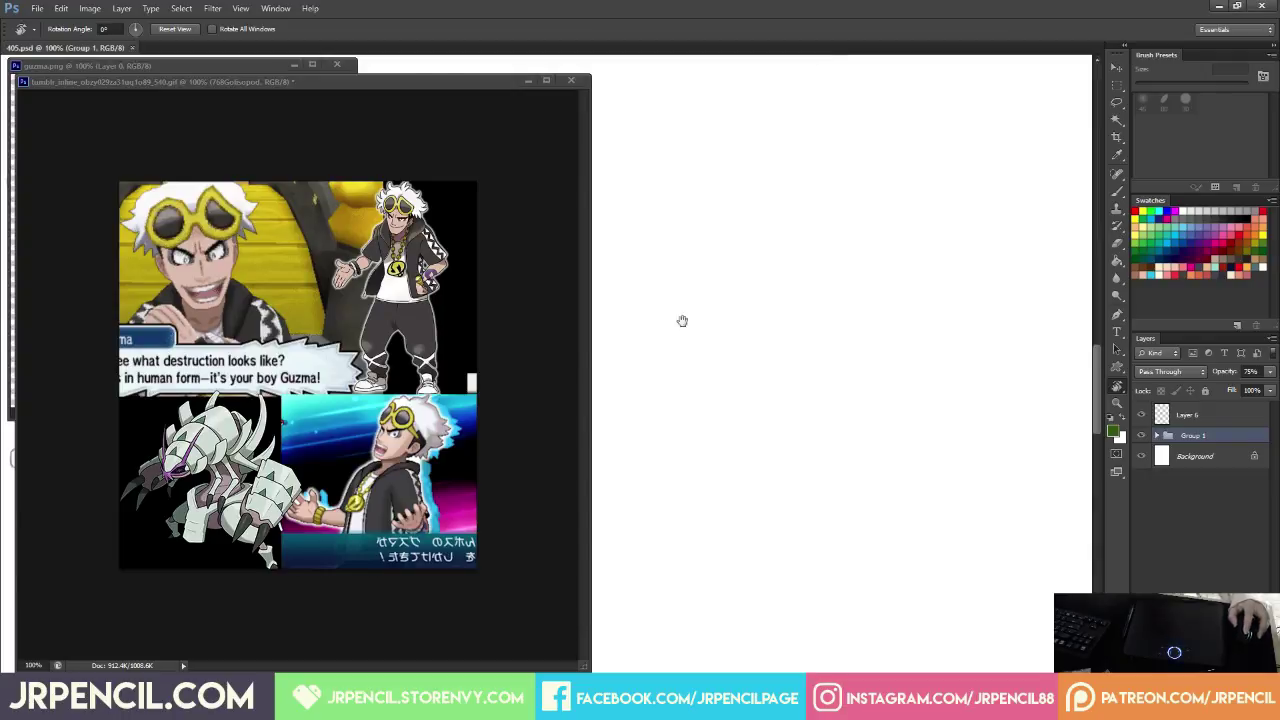
{"action": "mouse_move", "coordinate": [682, 321]}
{"action": "left_mouse_down"}
{"action": "mouse_move", "coordinate": [1196, 378]}
{"action": "mouse_move", "coordinate": [1163, 426]}
{"action": "left_mouse_up"}
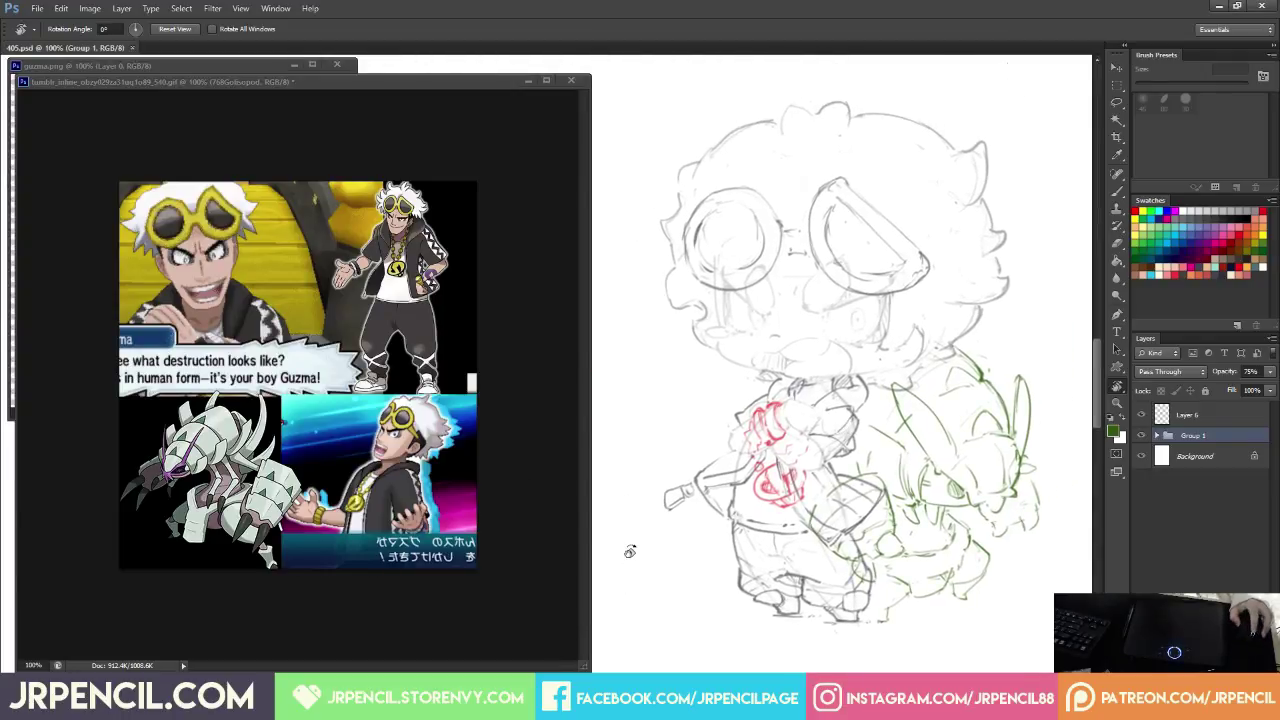
Create a new 3840 × 1080 pixel document from the Clipboard preset and paste the copied screenshot into it.
{"action": "left_click", "coordinate": [37, 8]}
{"action": "left_click", "coordinate": [45, 23]}
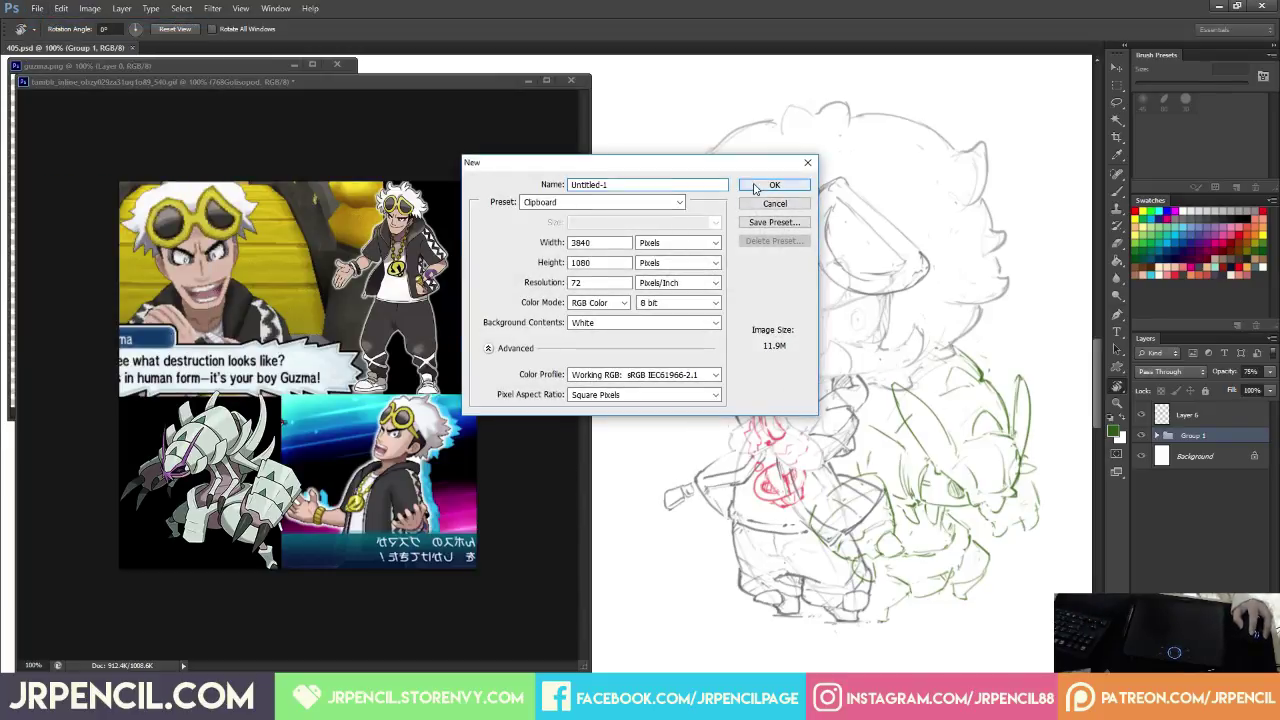
{"action": "left_click", "coordinate": [774, 184]}
{"action": "key", "text": "ctrl+v"}
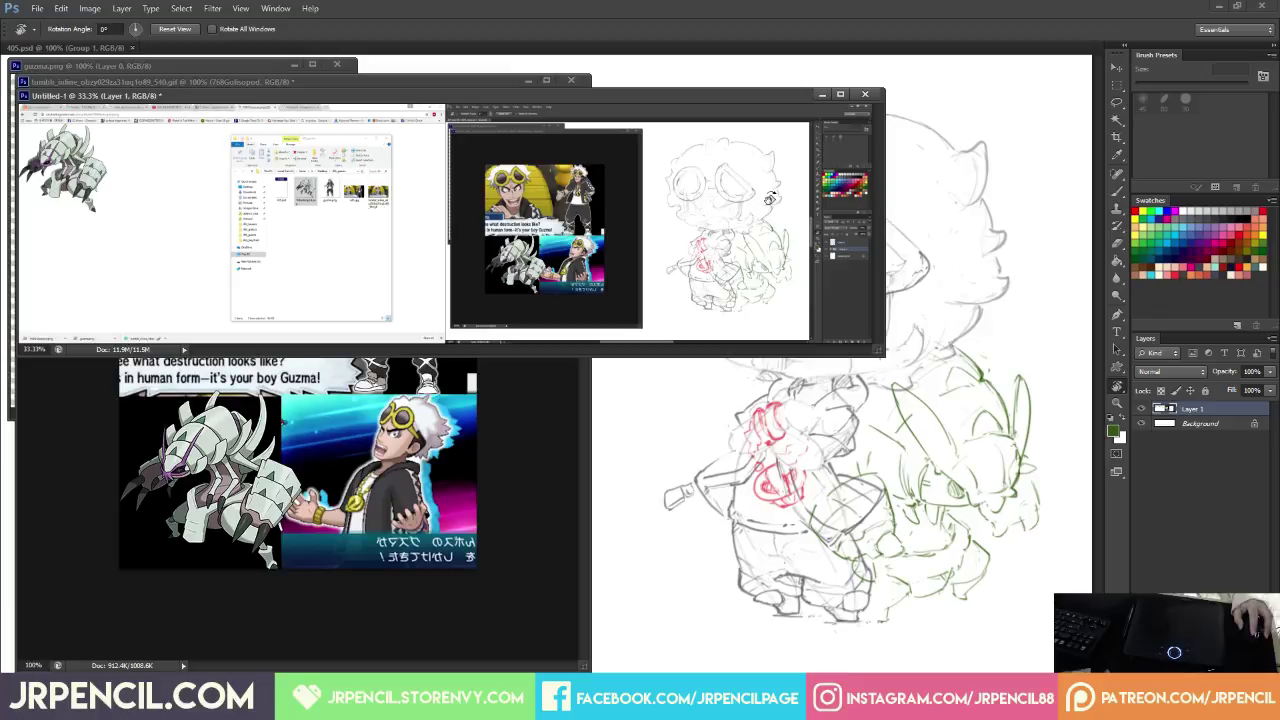
Crop the pasted screenshot to the half showing the drawing workspace, cutting away the browser and file windows.
{"action": "key", "text": "c"}
{"action": "left_click_drag", "start_coordinate": [18, 224], "coordinate": [400, 226]}
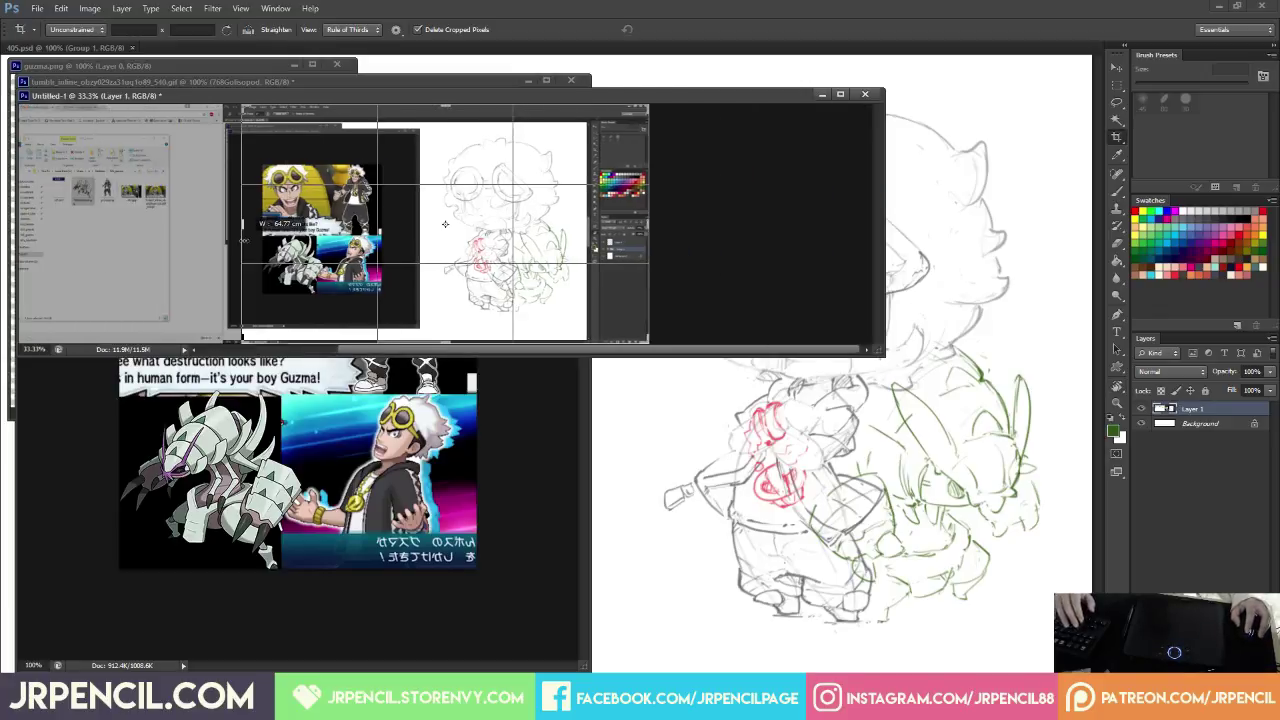
{"action": "key", "text": "Return"}
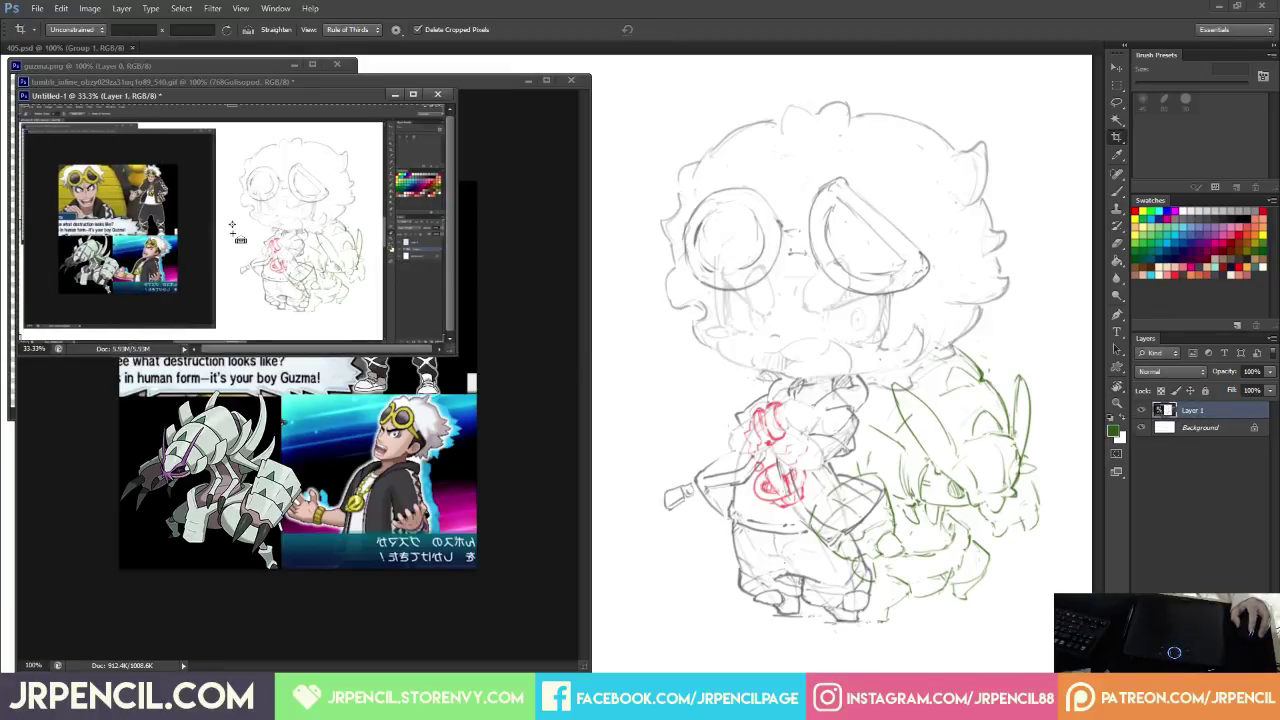
Export the cropped screenshot for web as the JPEG 405_wip in the 405_guzma folder on the desktop.
{"action": "key", "text": "ctrl+alt+shift+s"}
{"action": "key", "text": "Return"}
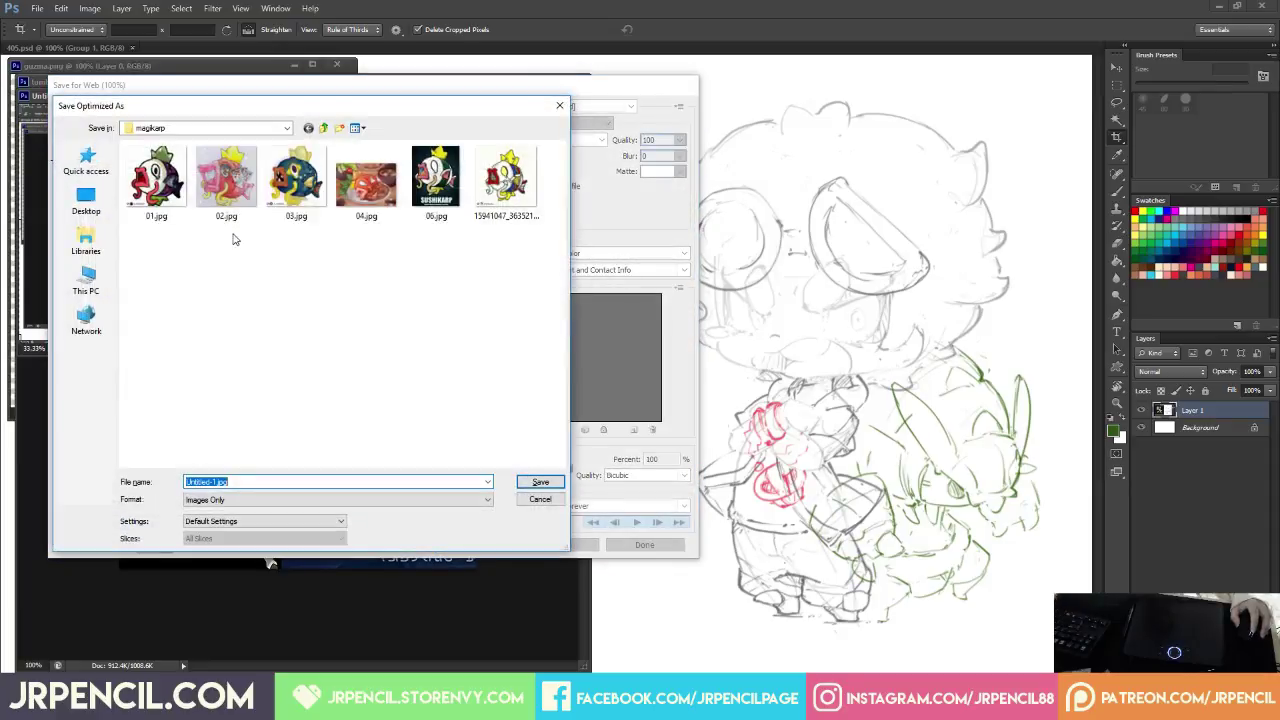
{"action": "left_click", "coordinate": [90, 200]}
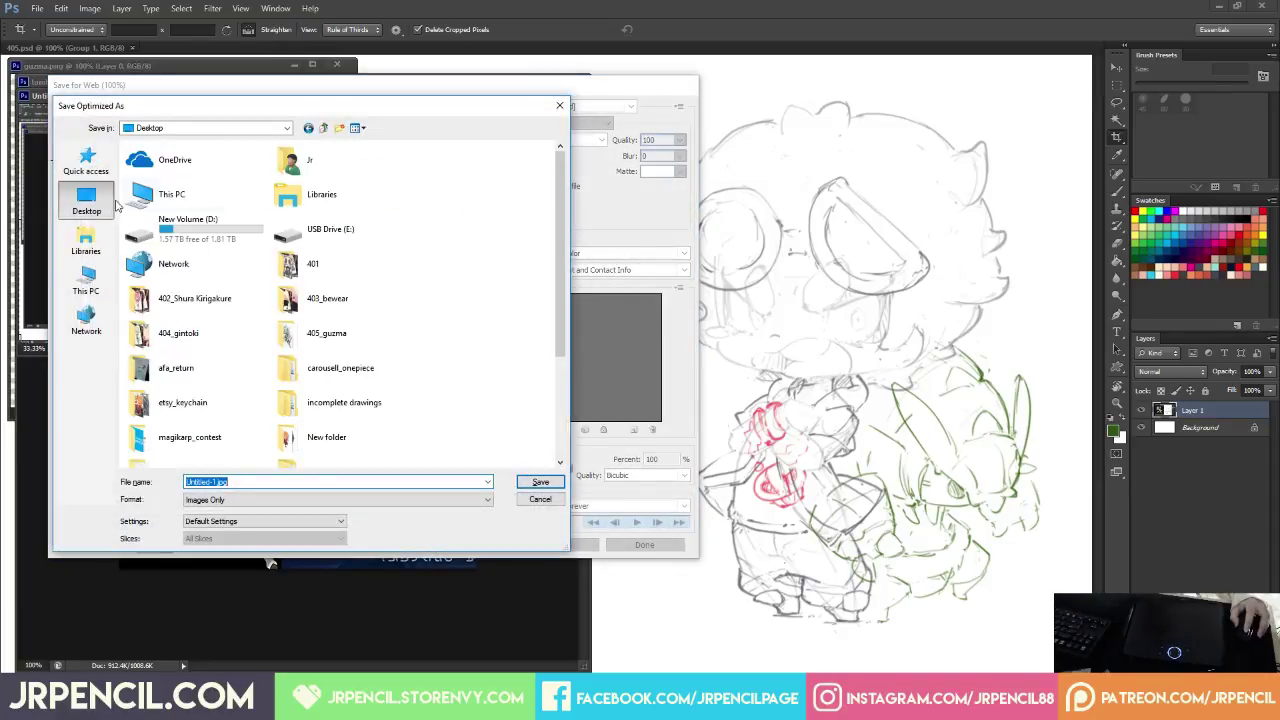
{"action": "left_click", "coordinate": [330, 333]}
{"action": "double_click", "coordinate": [330, 336]}
{"action": "left_click", "coordinate": [285, 481]}
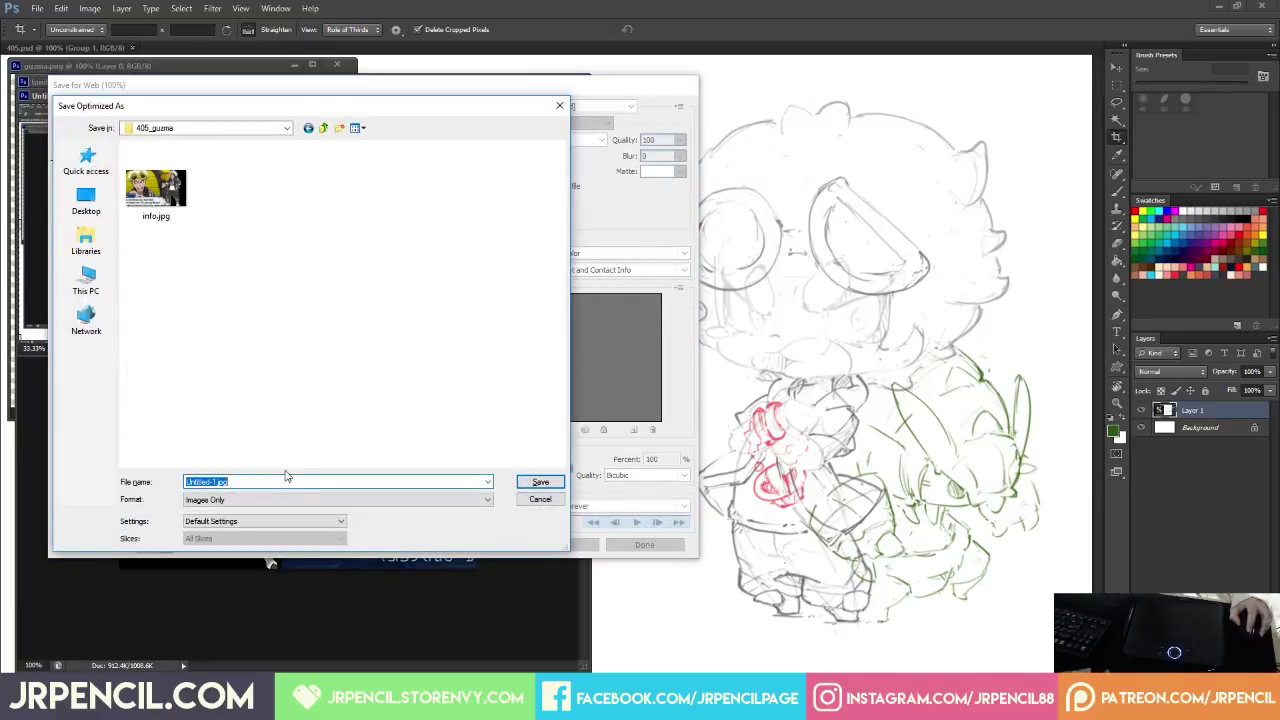
{"action": "type", "text": "405_wip"}
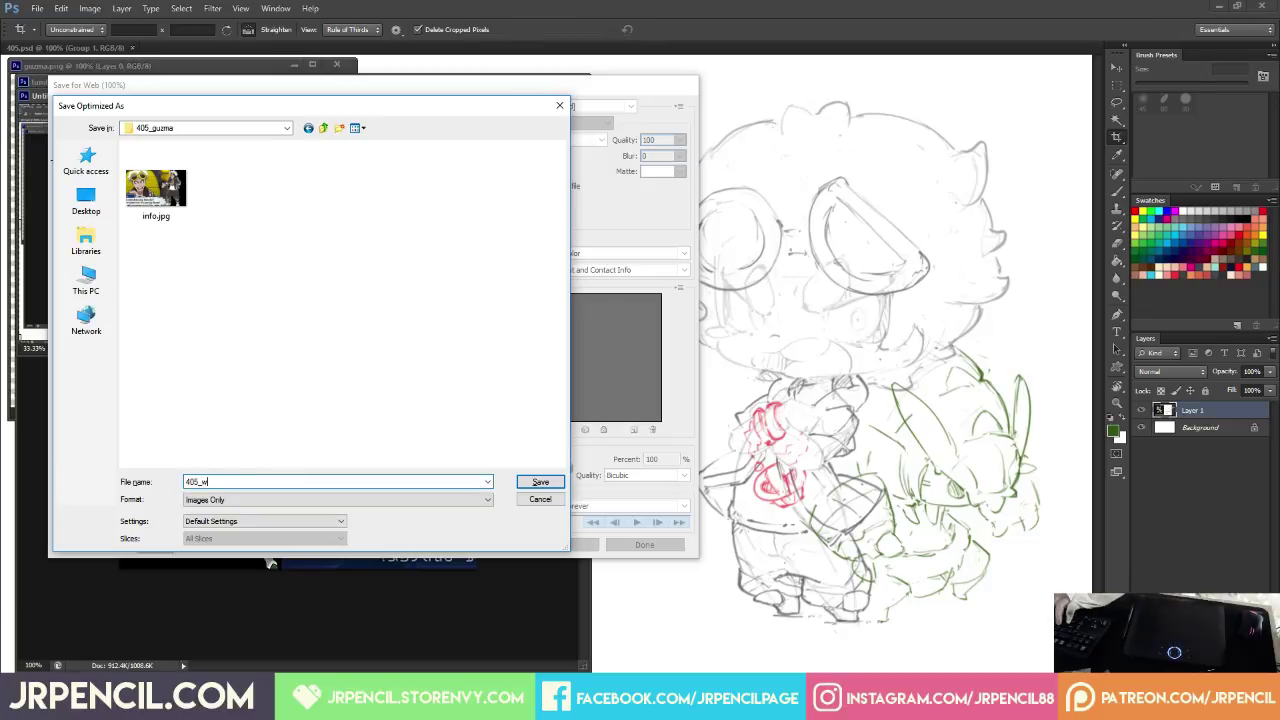
{"action": "key", "text": "Return"}
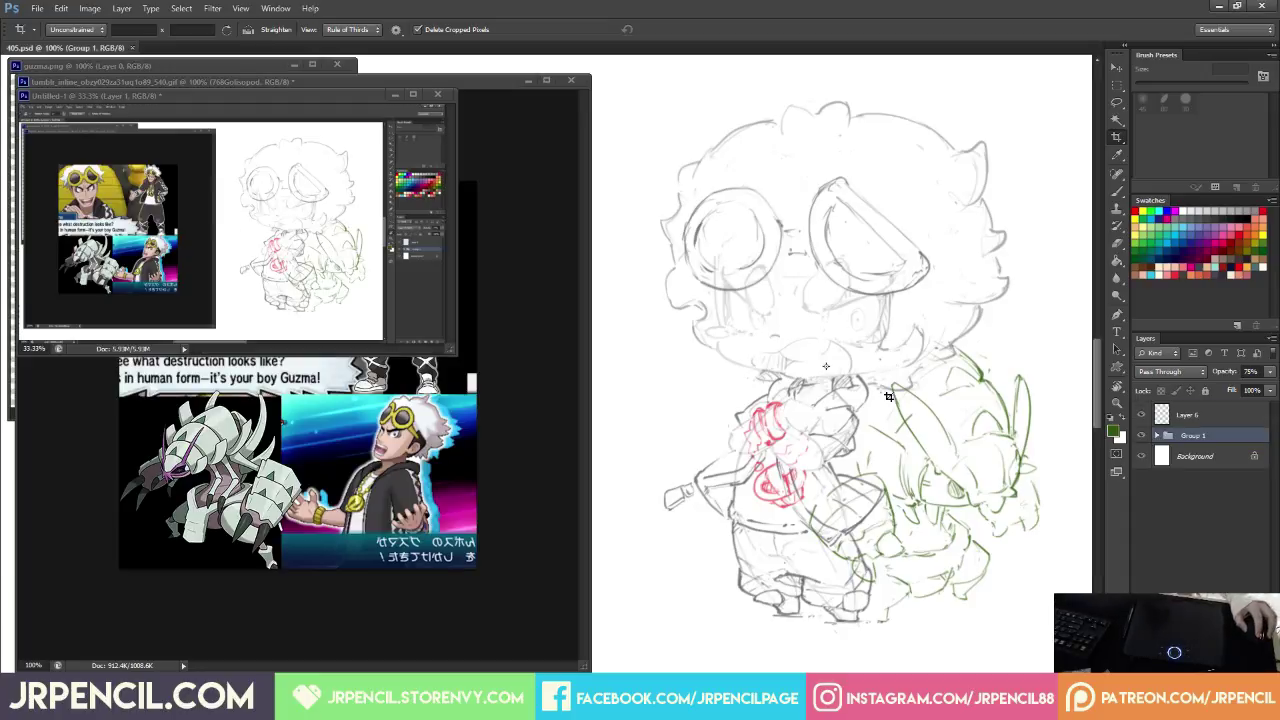
Crop the 405.psd sketch to a square around Golisopod.
{"action": "left_click_drag", "start_coordinate": [812, 326], "coordinate": [1058, 547]}
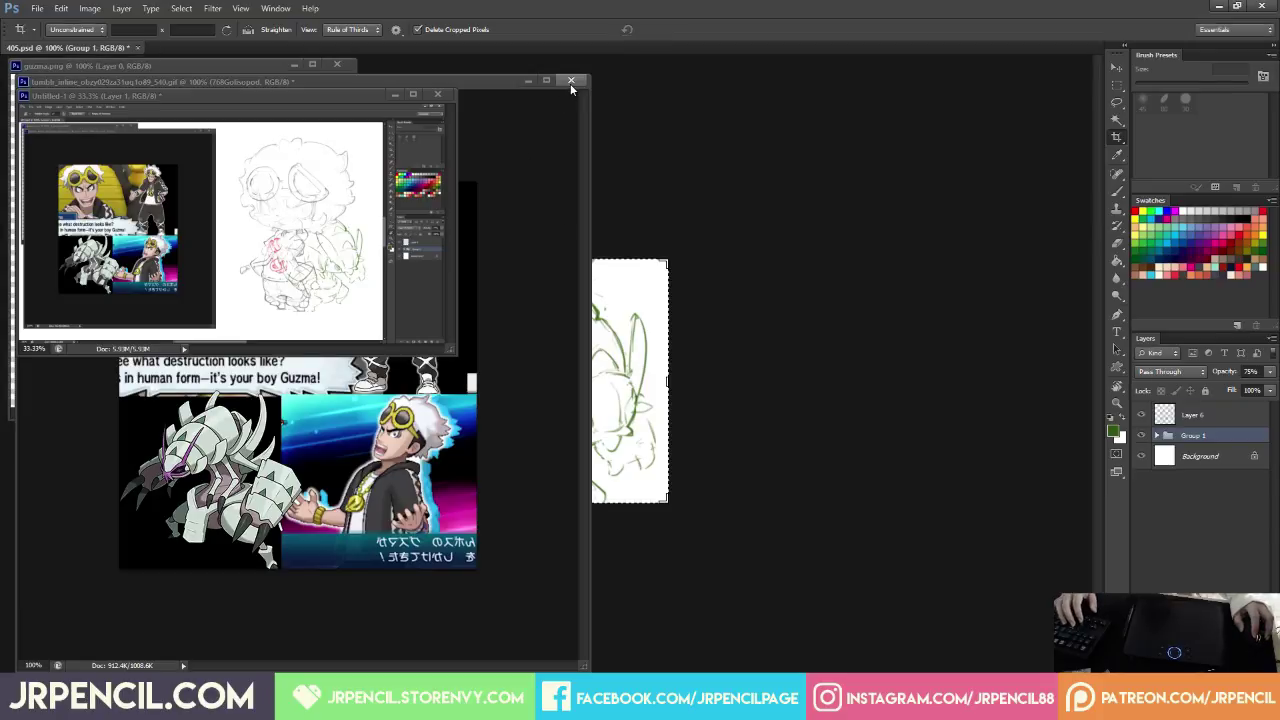
Save the Guzma and Golisopod reference collage in JPEG format, overwriting info.jpg in the 405_guzma folder.
{"action": "left_click", "coordinate": [570, 81]}
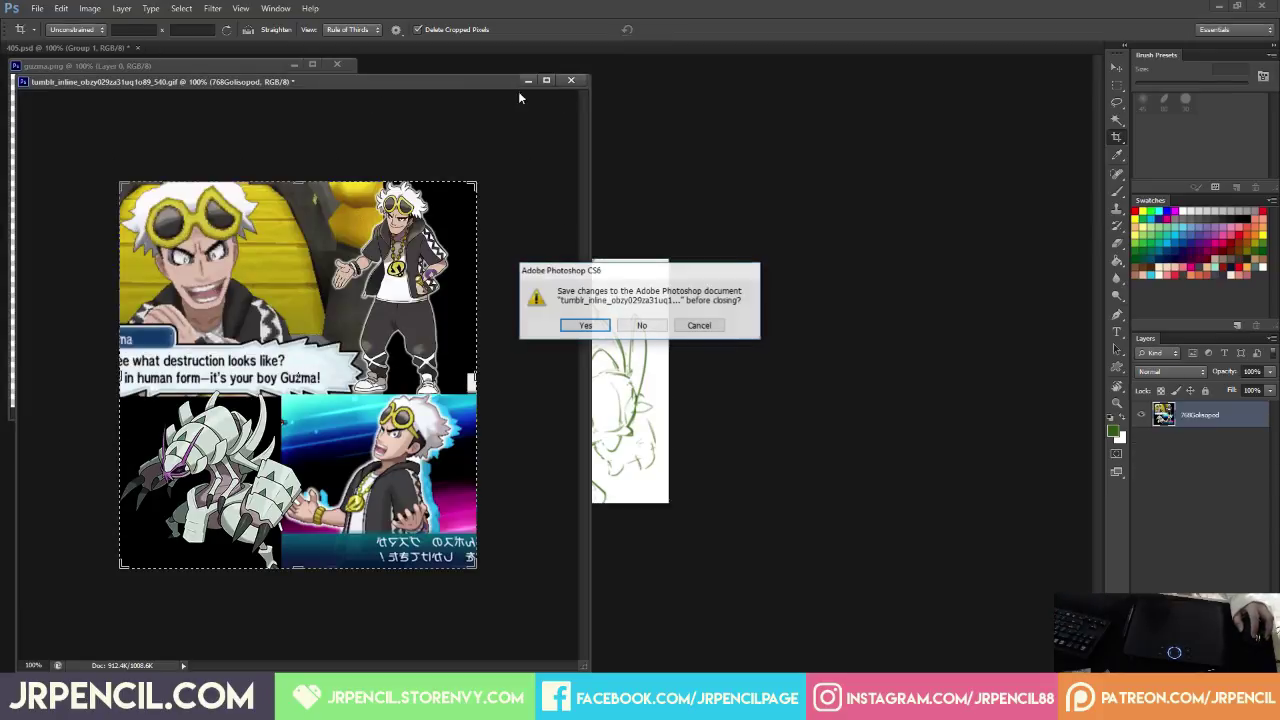
{"action": "left_click", "coordinate": [698, 326]}
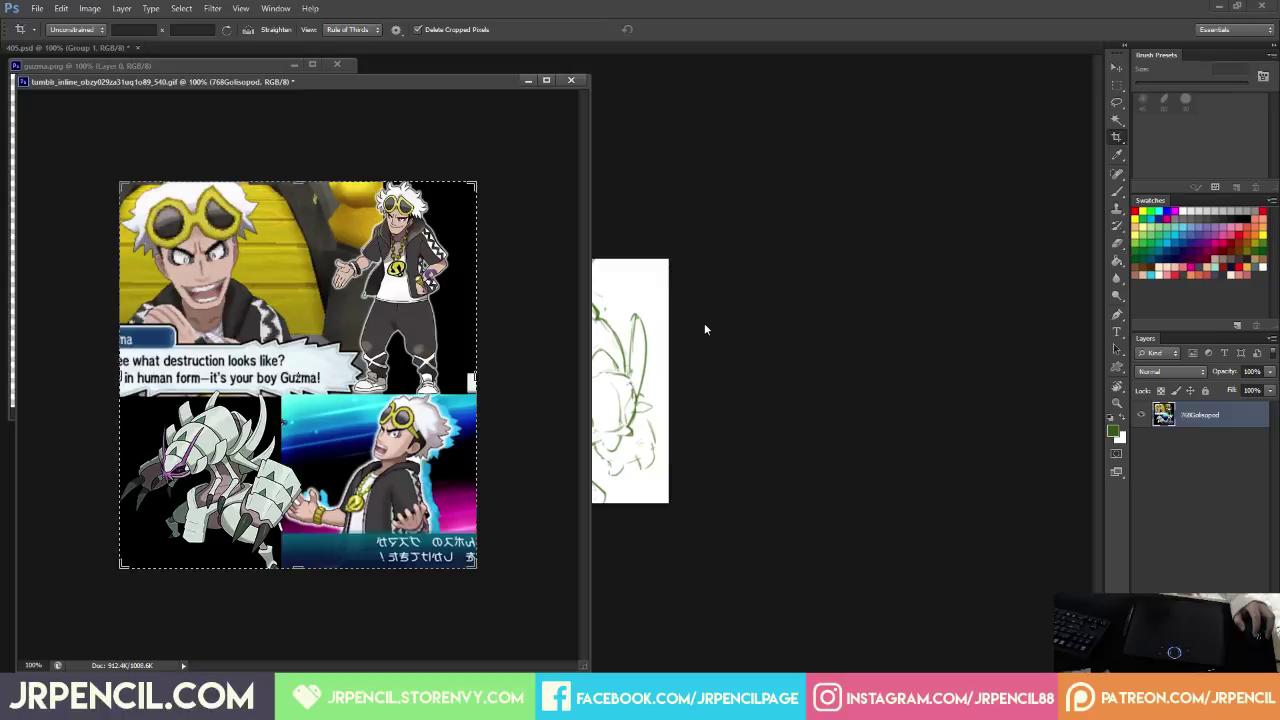
{"action": "key", "text": "ctrl+shift+s"}
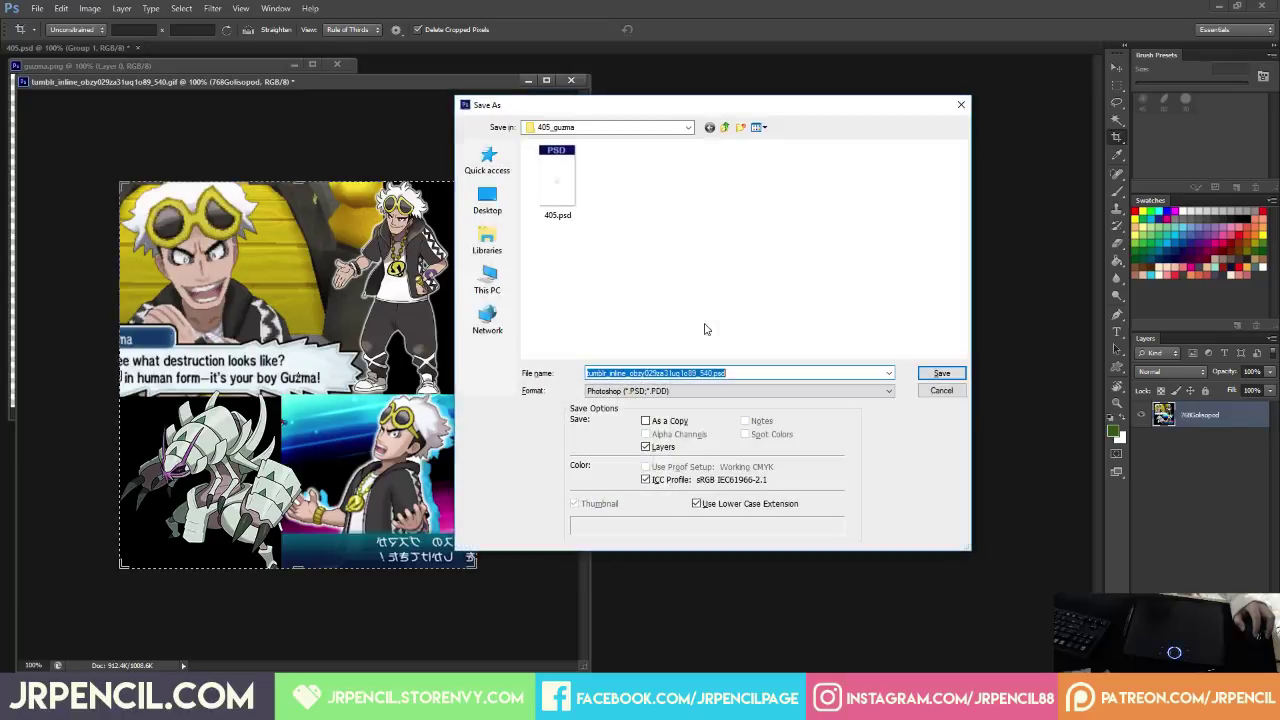
{"action": "left_click", "coordinate": [668, 391]}
{"action": "left_click", "coordinate": [630, 472]}
{"action": "double_click", "coordinate": [628, 200]}
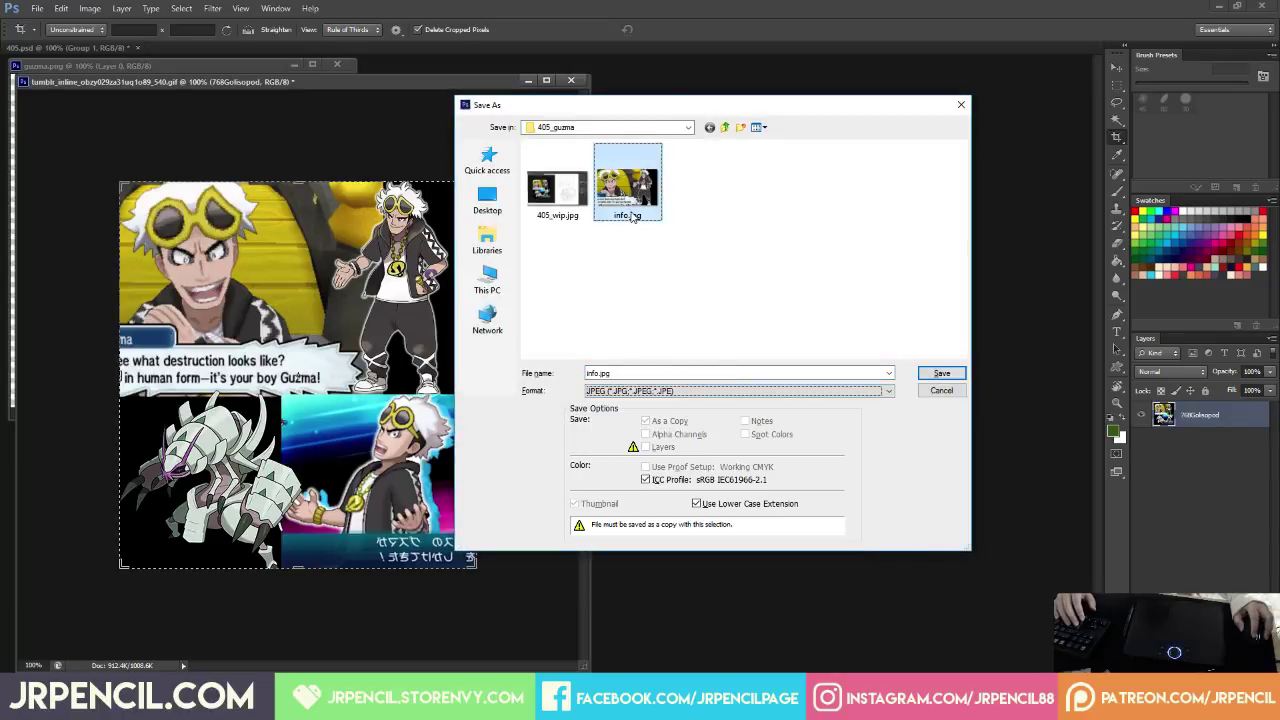
{"action": "key", "text": "Return"}
{"action": "key", "text": "Return"}
Close the reference collage and the Untitled-1 screenshot without saving changes, and close guzma.png.
{"action": "left_click", "coordinate": [573, 82]}
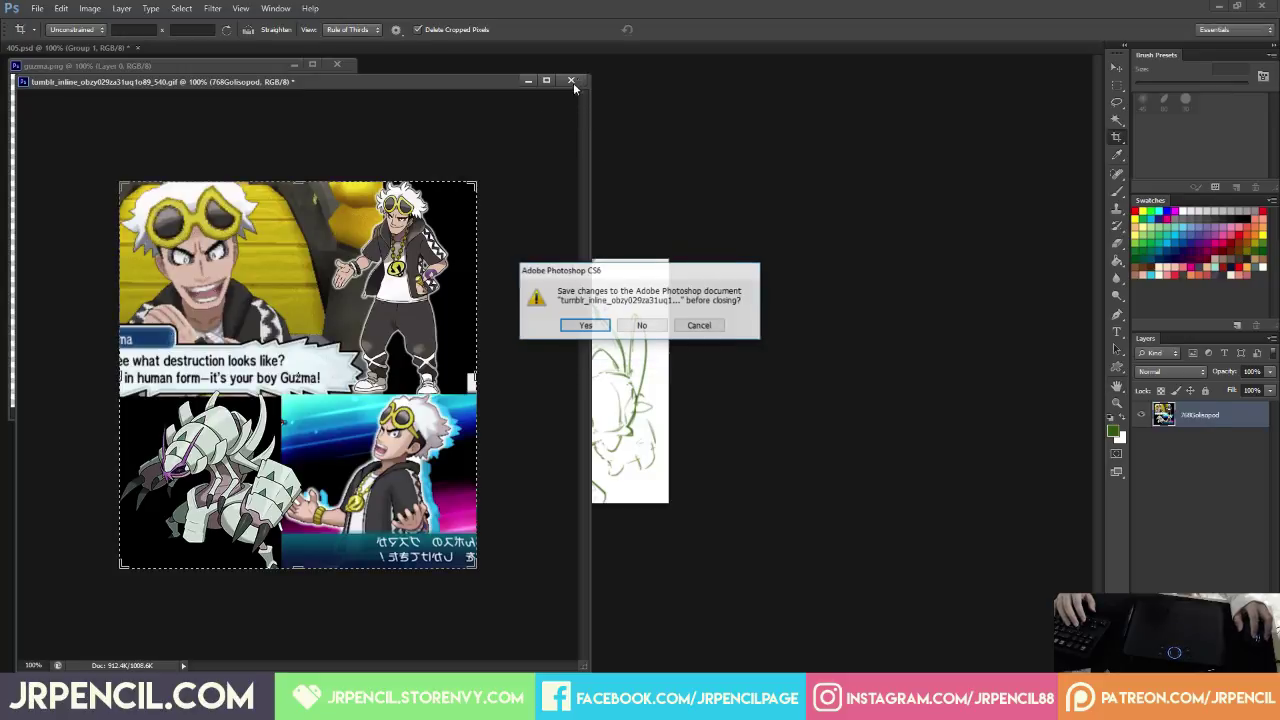
{"action": "left_click", "coordinate": [642, 326]}
{"action": "key", "text": "ctrl+w"}
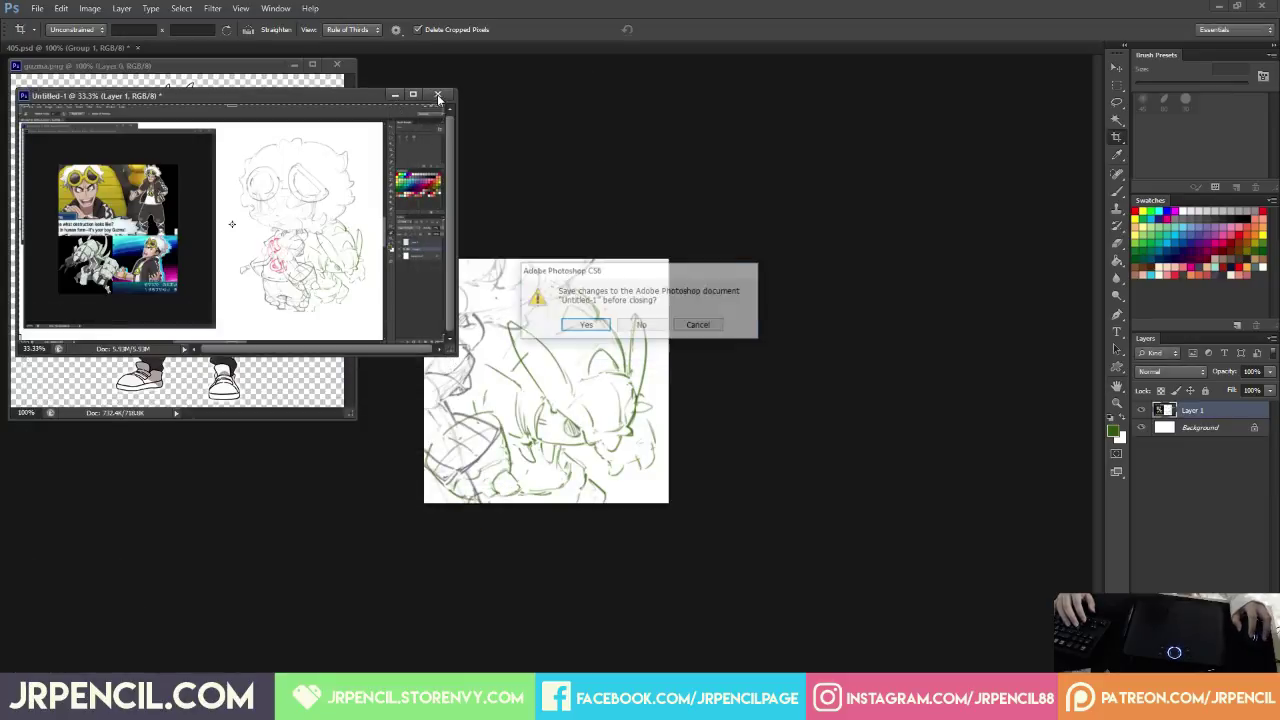
{"action": "left_click", "coordinate": [634, 327]}
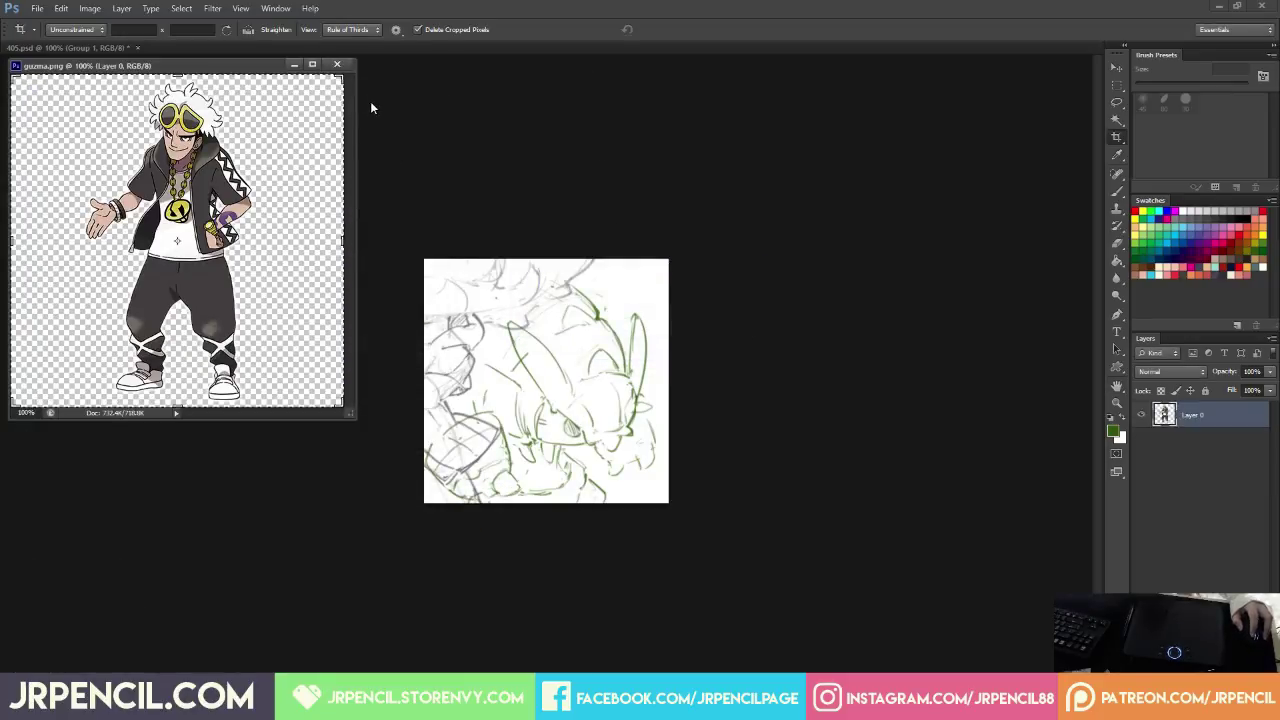
{"action": "left_click", "coordinate": [341, 64]}
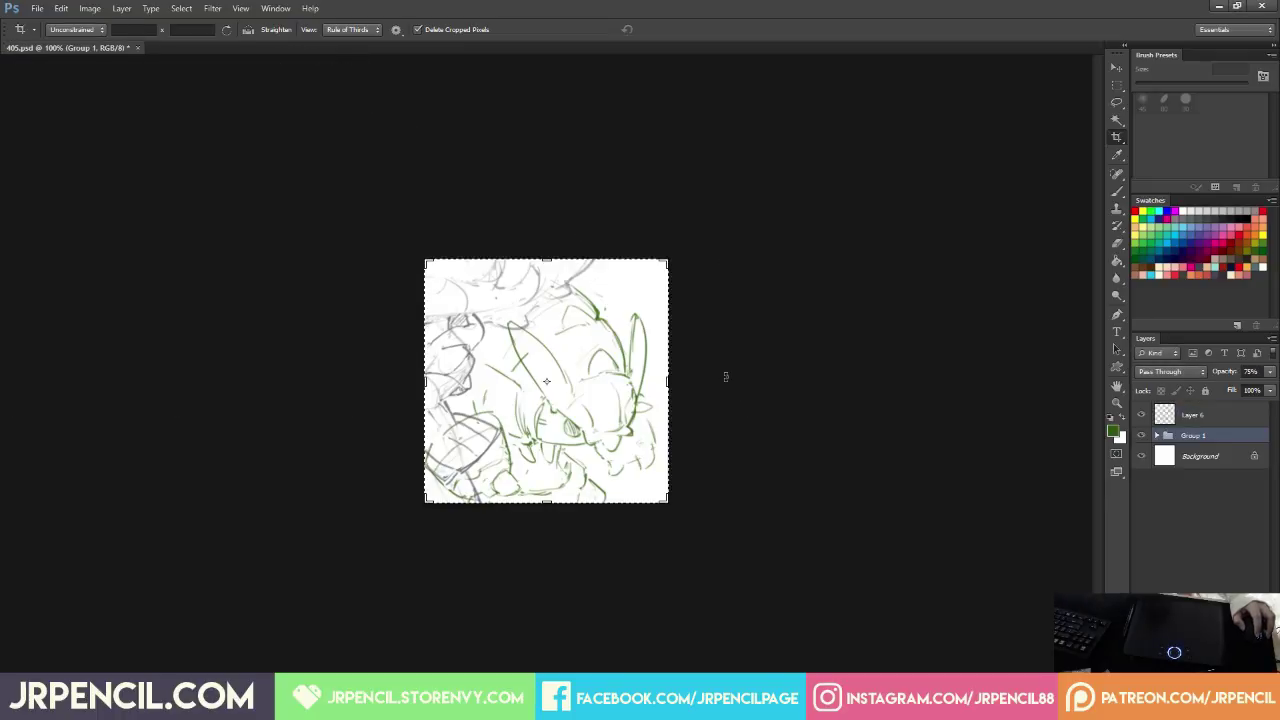
Crop the Golisopod square in 405.psd tighter around its head by trimming all four sides evenly.
{"action": "left_click_drag", "start_coordinate": [427, 262], "coordinate": [455, 289]}
{"action": "key", "text": "Return"}
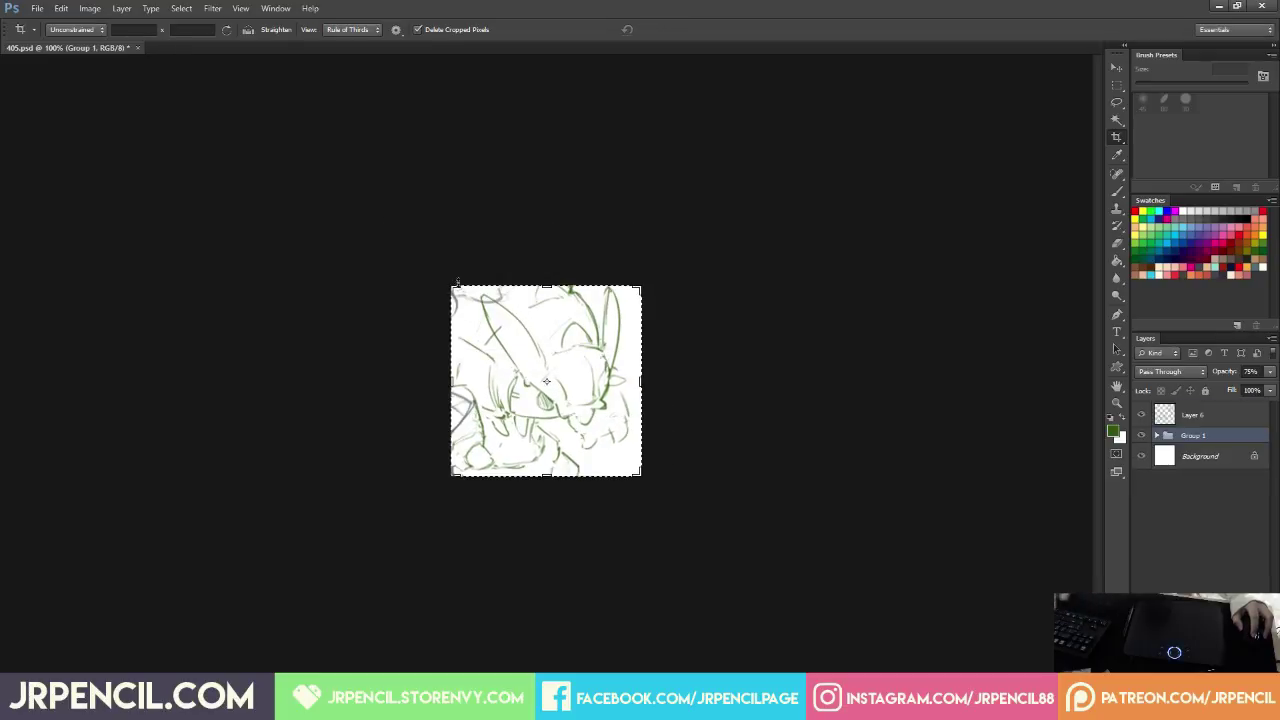
{"action": "key", "text": "ctrl+alt+shift+s"}
{"action": "key", "text": "Return"}
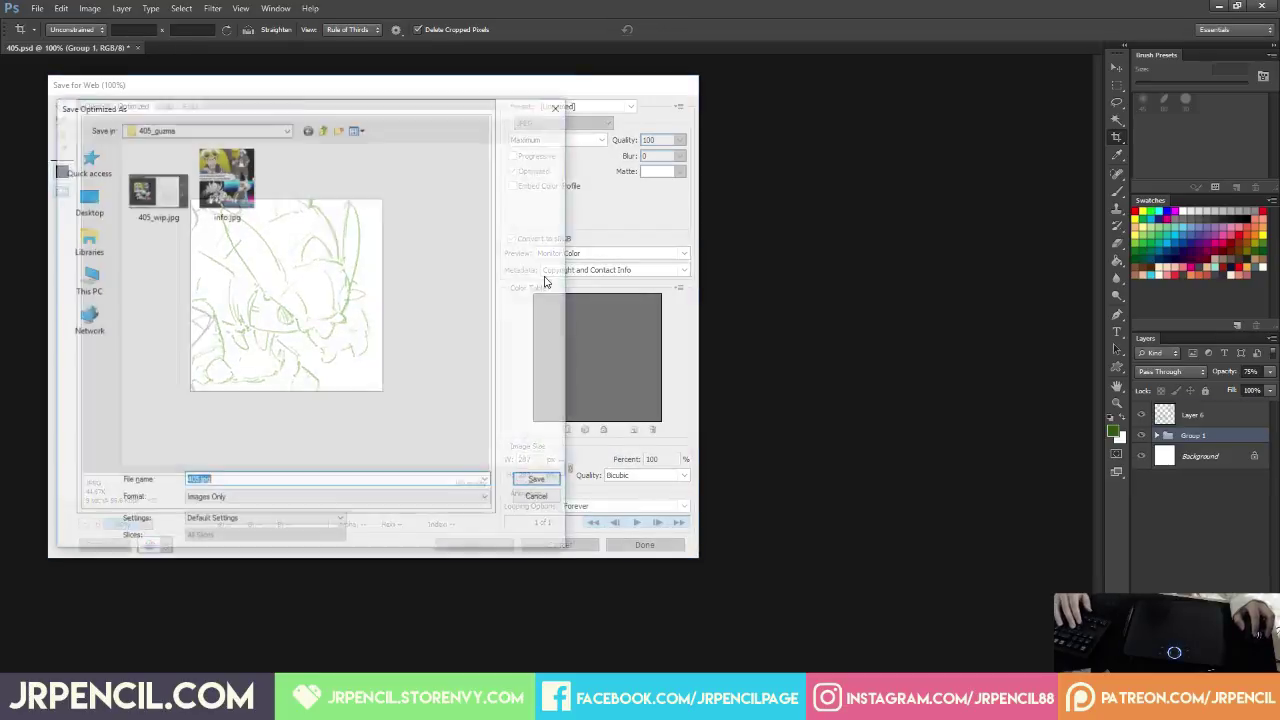
{"action": "left_click", "coordinate": [542, 500]}
{"action": "left_click", "coordinate": [575, 547]}
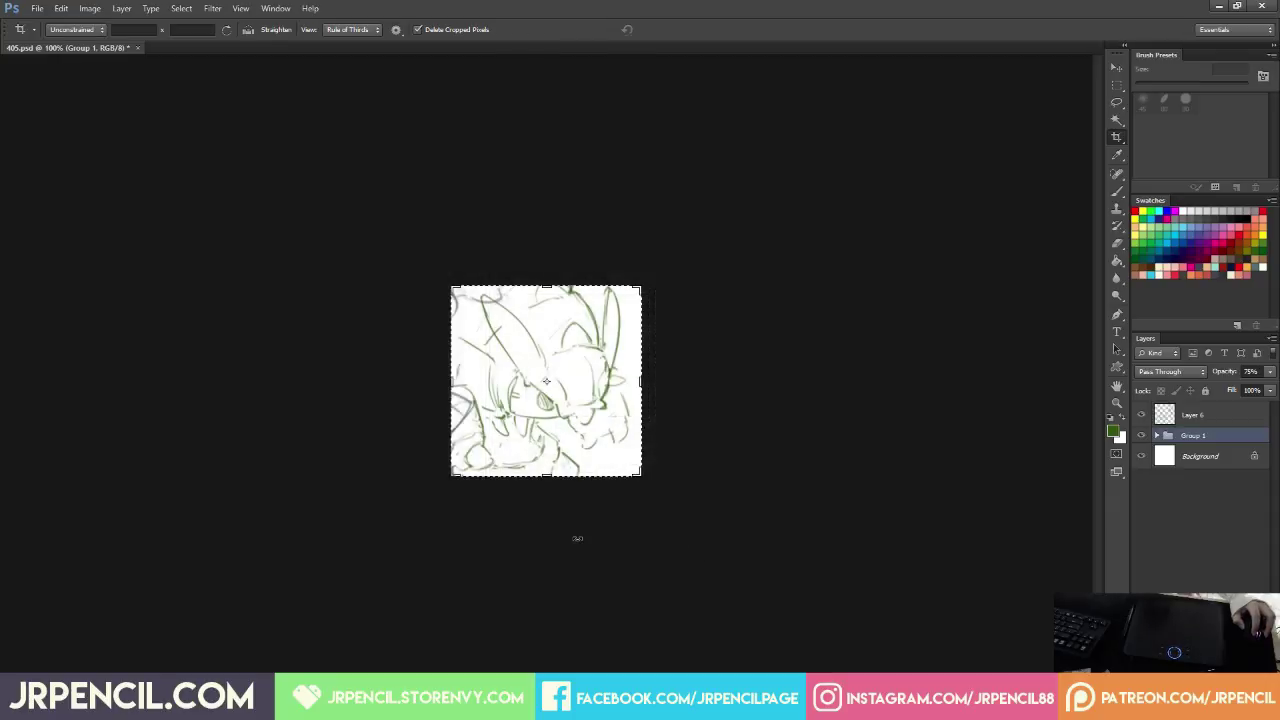
Export the cropped Golisopod sketch for web as a JPEG named golisopod in the 405_guzma folder.
{"action": "key", "text": "ctrl+alt+shift+s"}
{"action": "key", "text": "Return"}
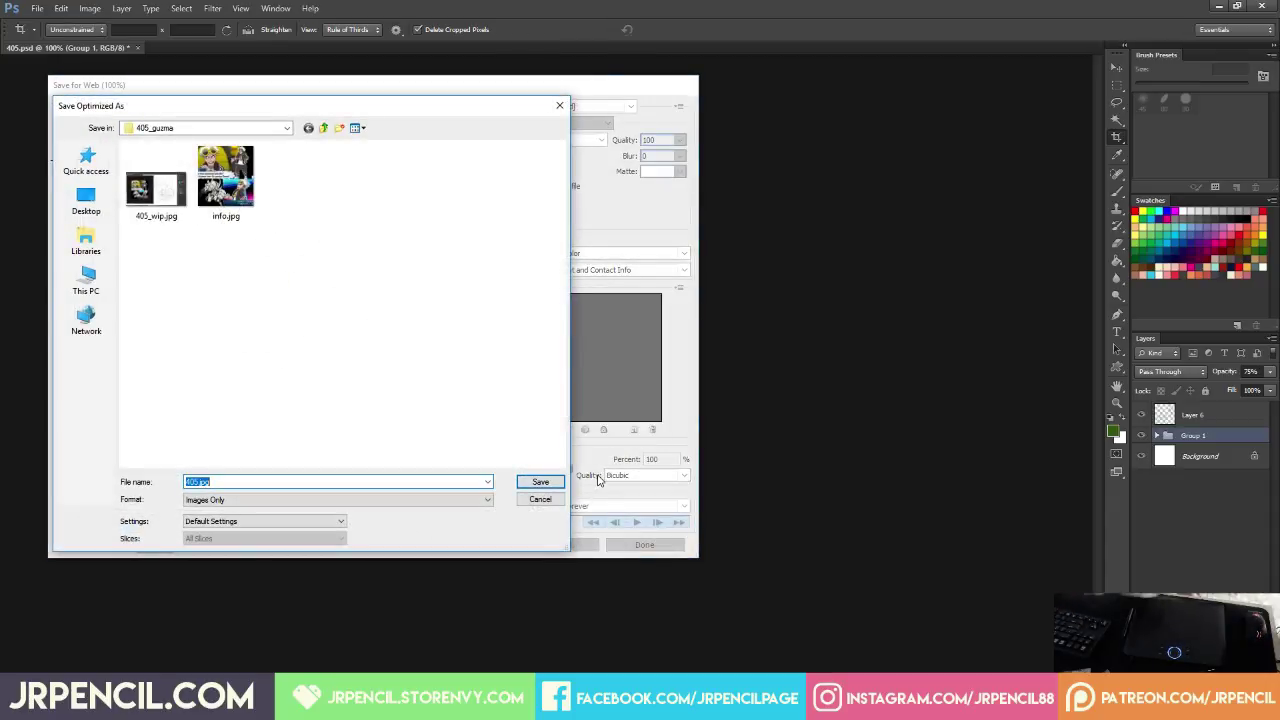
{"action": "type", "text": "go"}
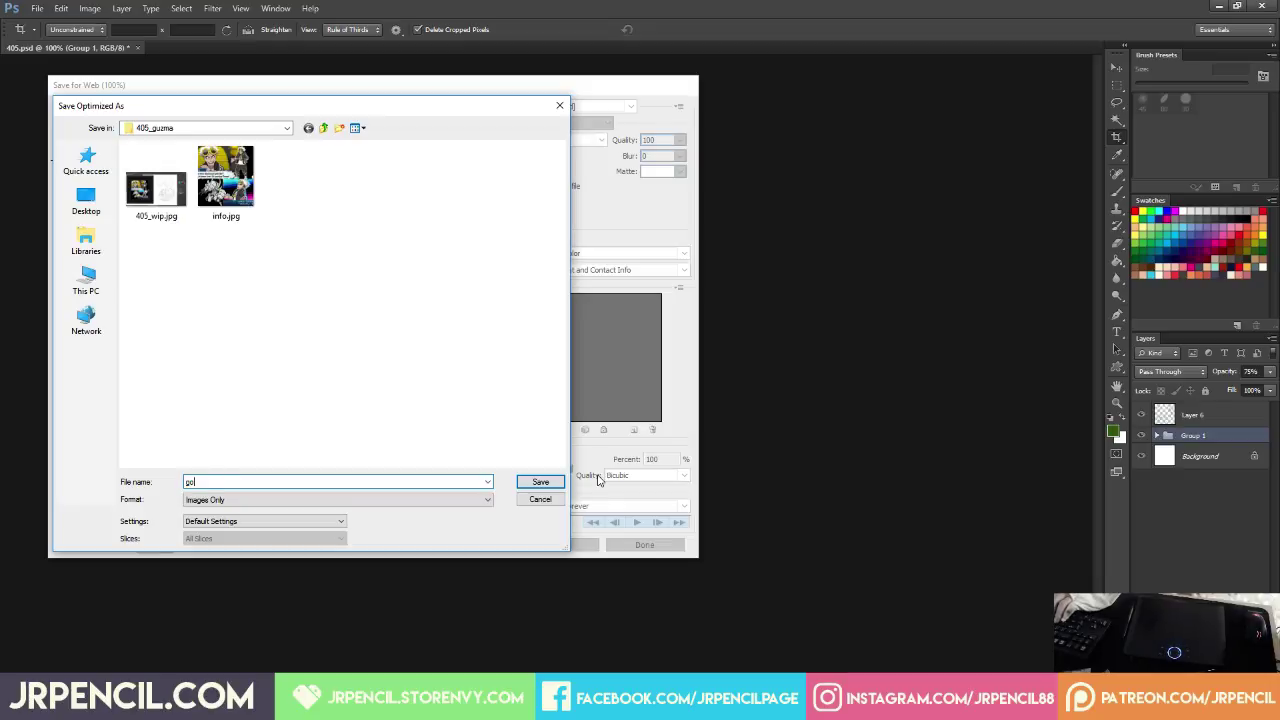
{"action": "type", "text": "lisopod"}
{"action": "key", "text": "Return"}
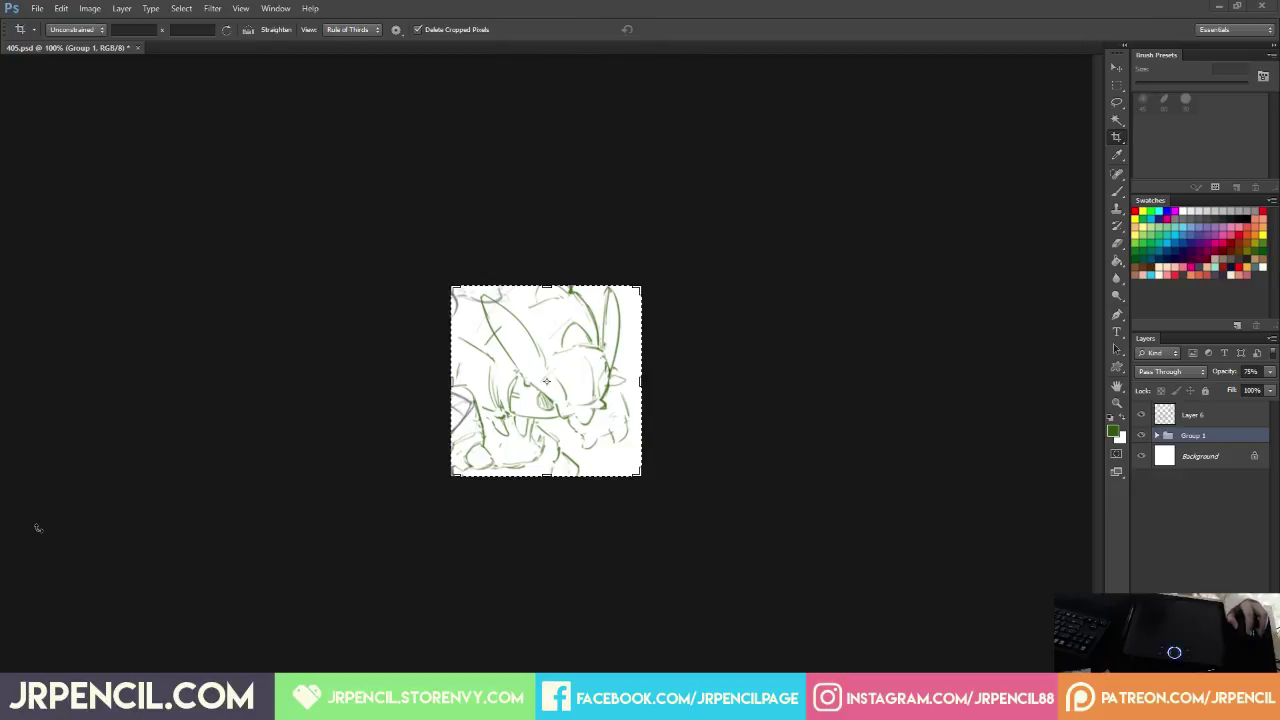
{"action": "left_click", "coordinate": [16, 707]}
{"action": "left_click", "coordinate": [16, 707]}
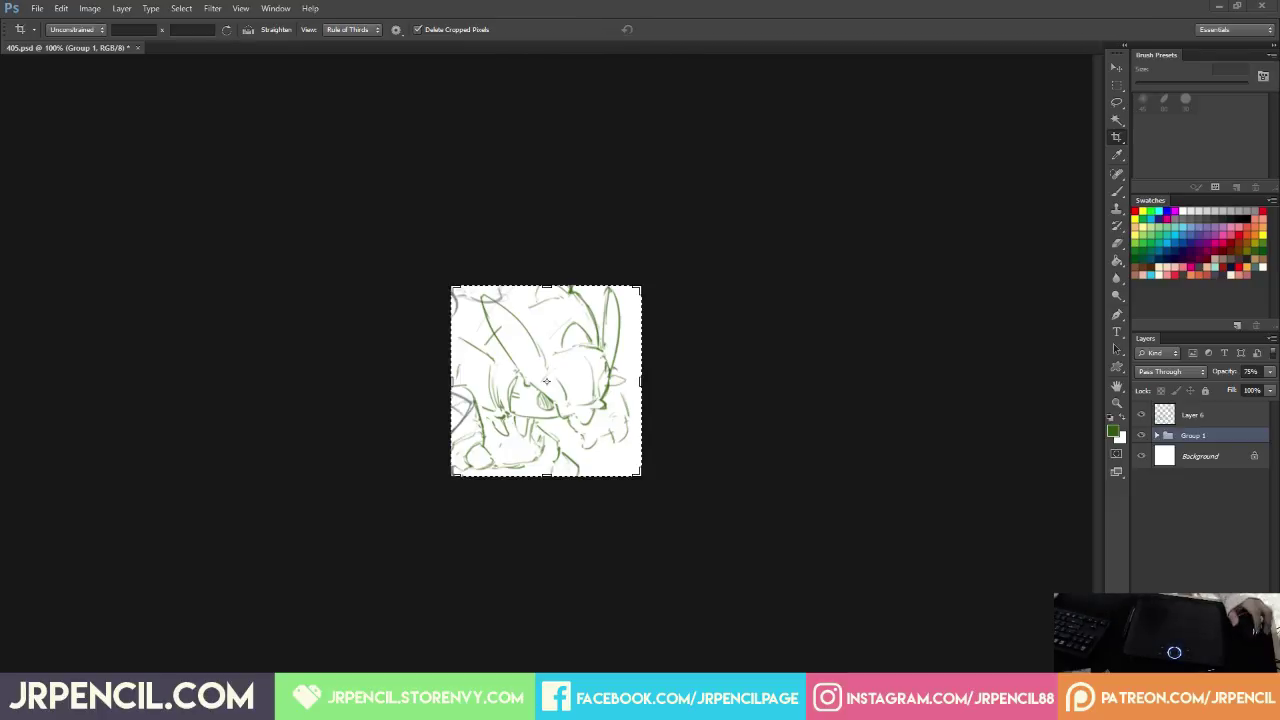
{"action": "key", "text": "super"}
{"action": "key", "text": "super"}
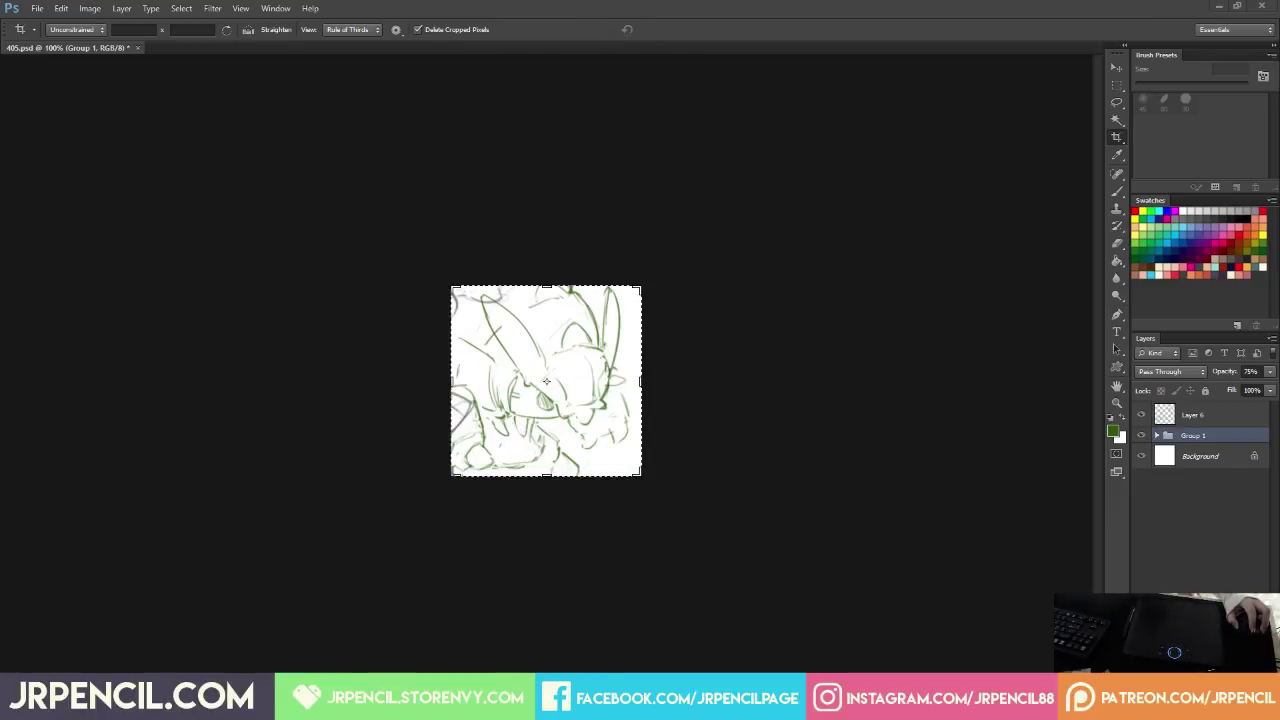